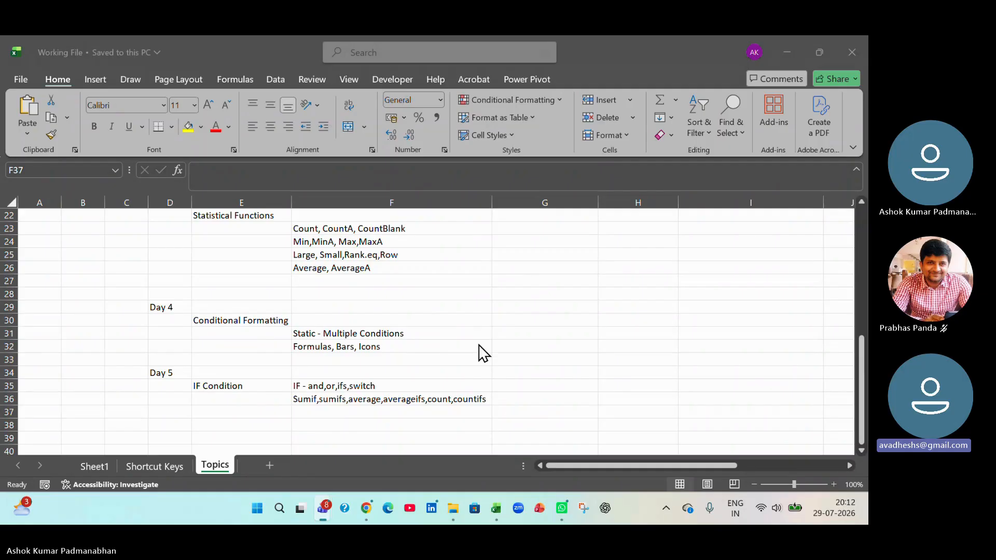
{"action": "left_click", "coordinate": [362, 388]}
{"action": "left_click", "coordinate": [362, 387]}
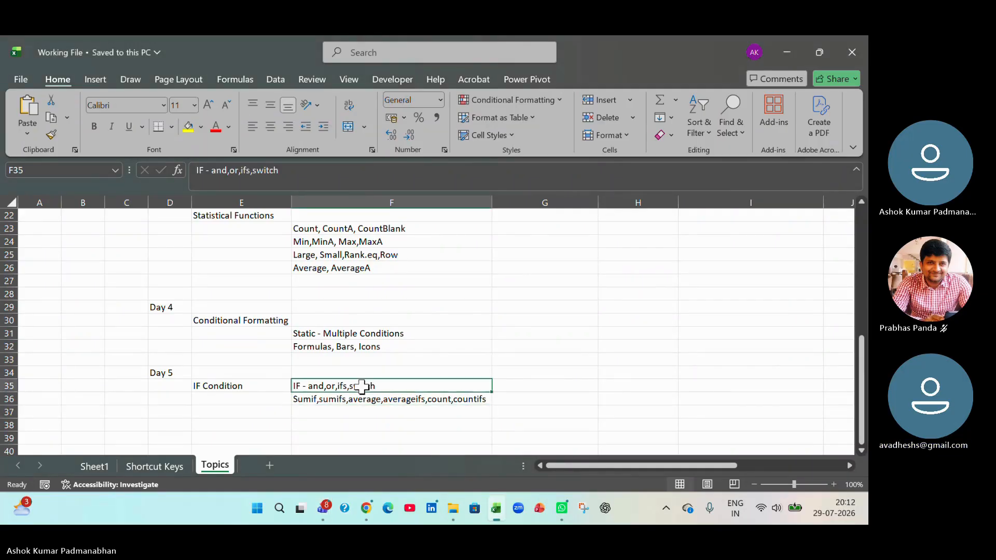
{"action": "double_click", "coordinate": [363, 388]}
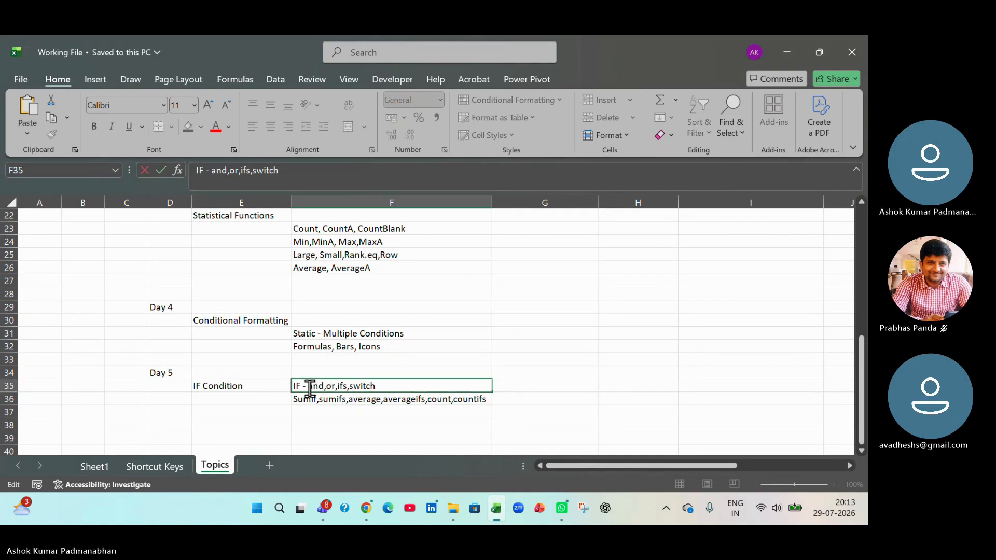
{"action": "left_click", "coordinate": [366, 439]}
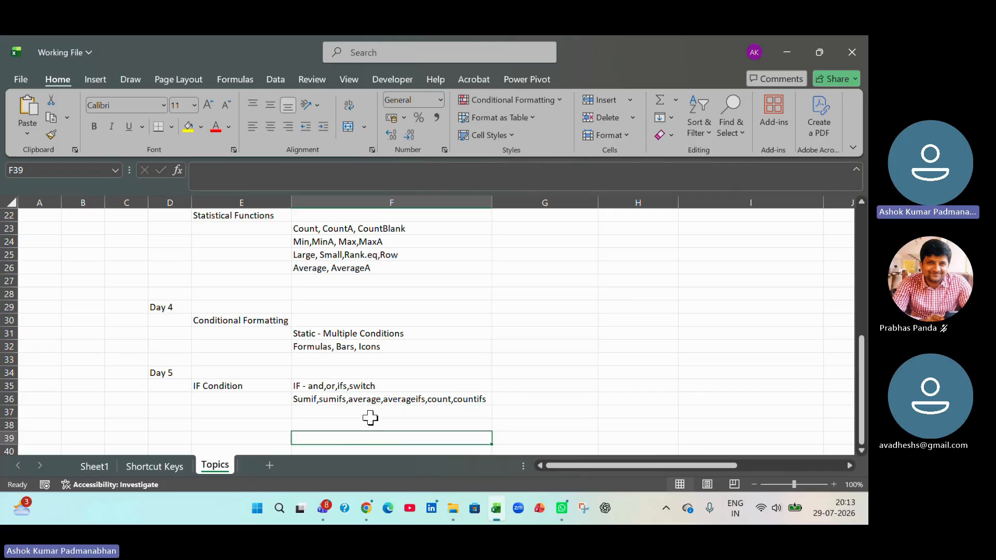
- Add the heading "Day 6" in cell D38 of the Topics sheet, below the Day 5 topics
{"action": "scroll", "coordinate": [374, 408], "scroll_direction": "down", "scroll_amount": 2}
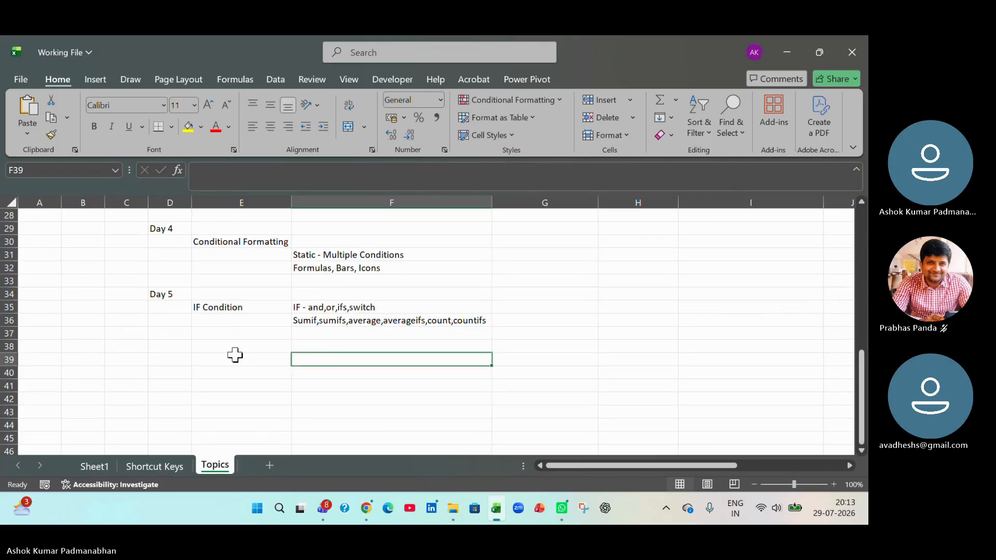
{"action": "left_click", "coordinate": [171, 346]}
{"action": "type", "text": "D"}
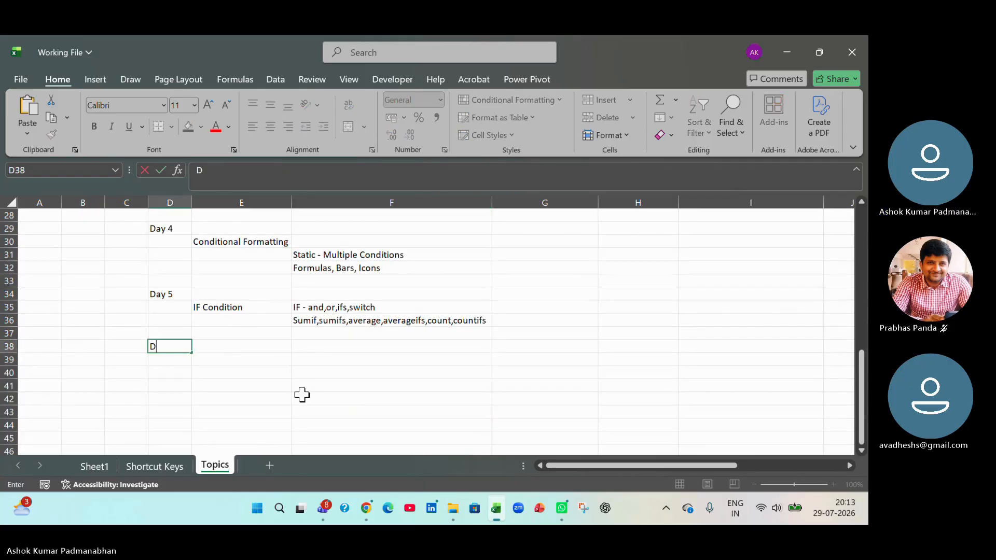
{"action": "type", "text": "ay 6"}
{"action": "key", "text": "Tab"}
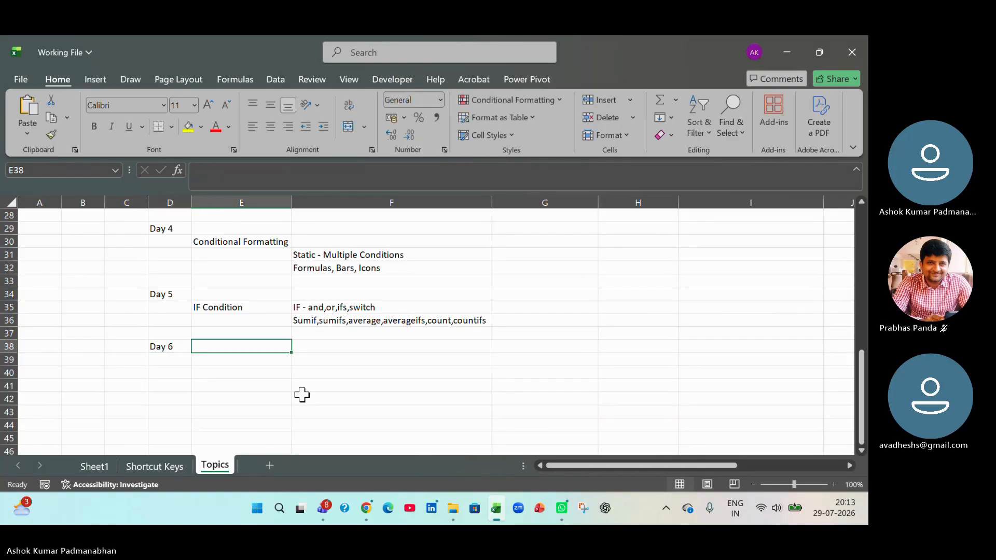
{"action": "left_click", "coordinate": [234, 358]}
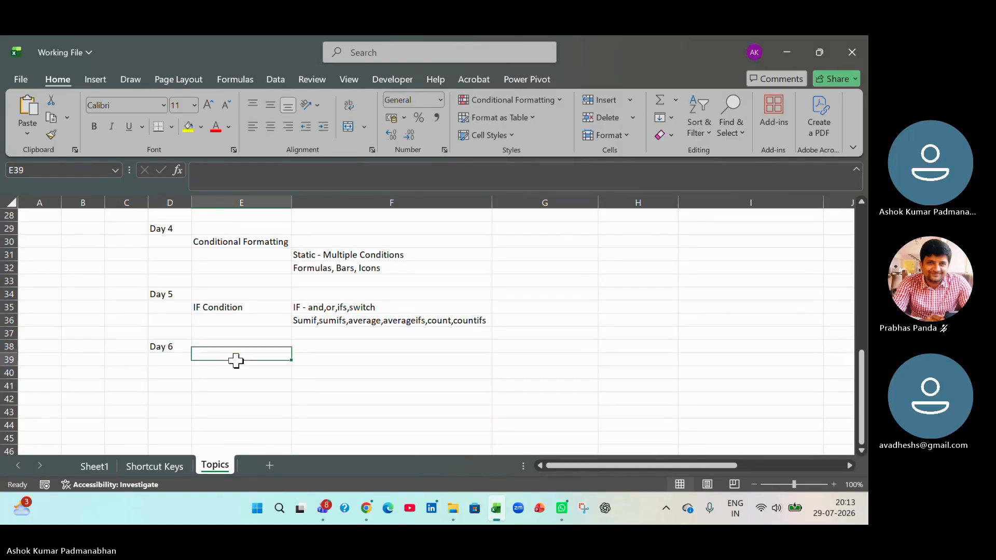
- Switch to the Draft folder in File Explorer and open the workbook 4_Logical Functions_v1
{"action": "left_click", "coordinate": [332, 308]}
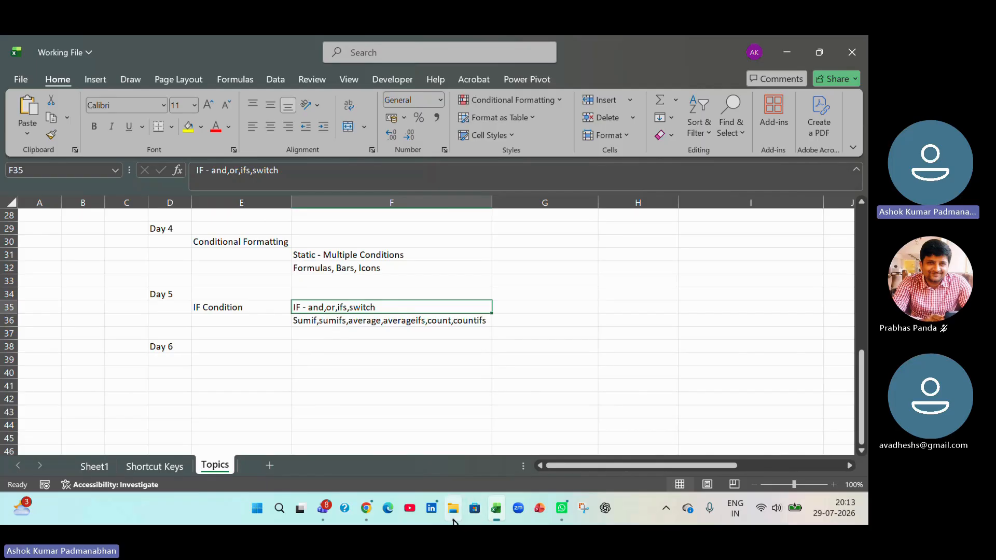
{"action": "mouse_move", "coordinate": [453, 522]}
{"action": "left_click", "coordinate": [450, 470]}
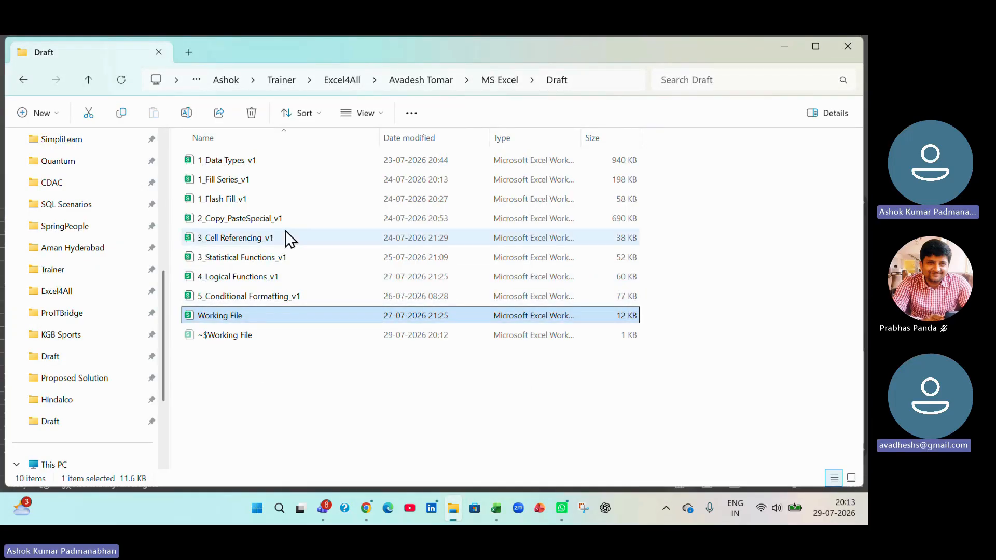
{"action": "double_click", "coordinate": [234, 315]}
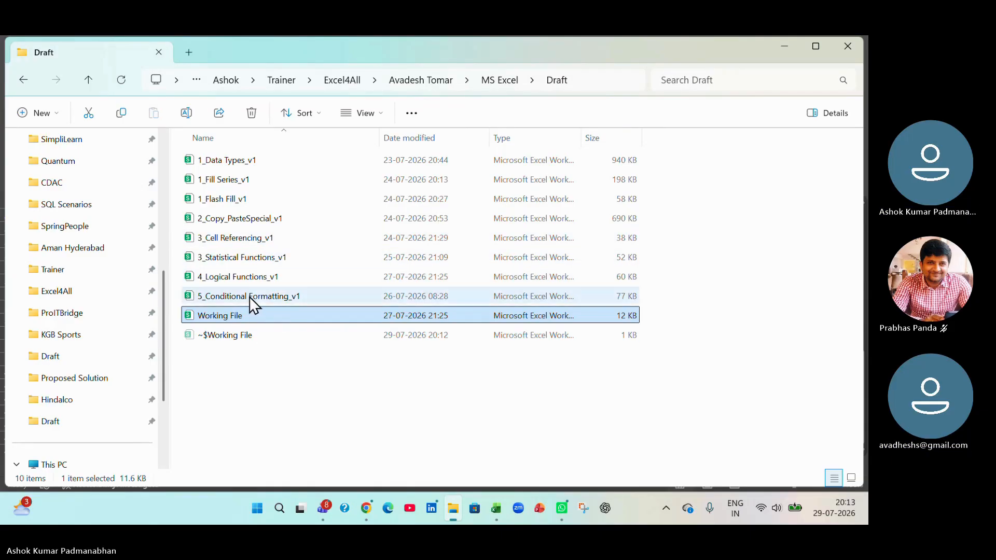
{"action": "double_click", "coordinate": [248, 279]}
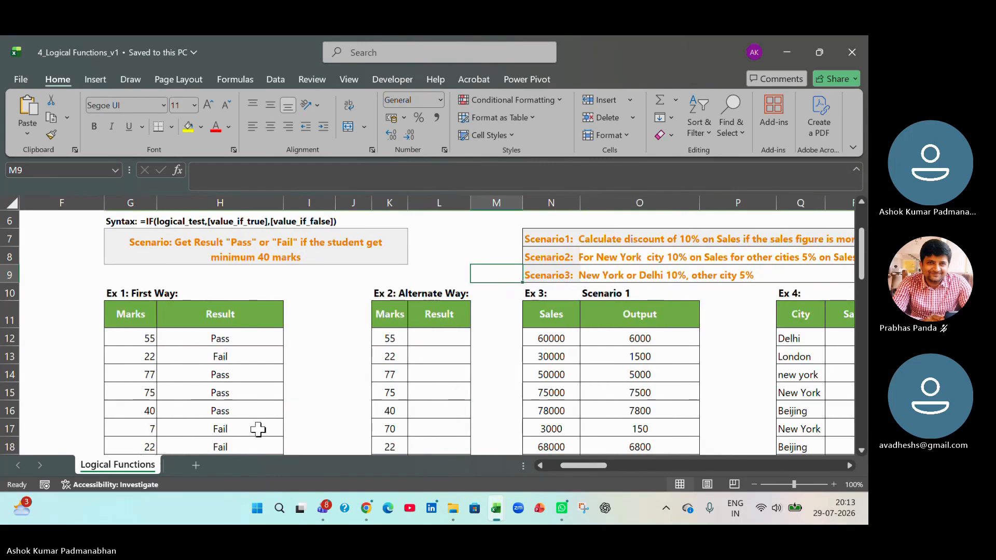
- Clear the existing Pass/Fail formulas in the Result column of Ex 1, from H12 down
{"action": "left_click_drag", "start_coordinate": [134, 340], "coordinate": [138, 381]}
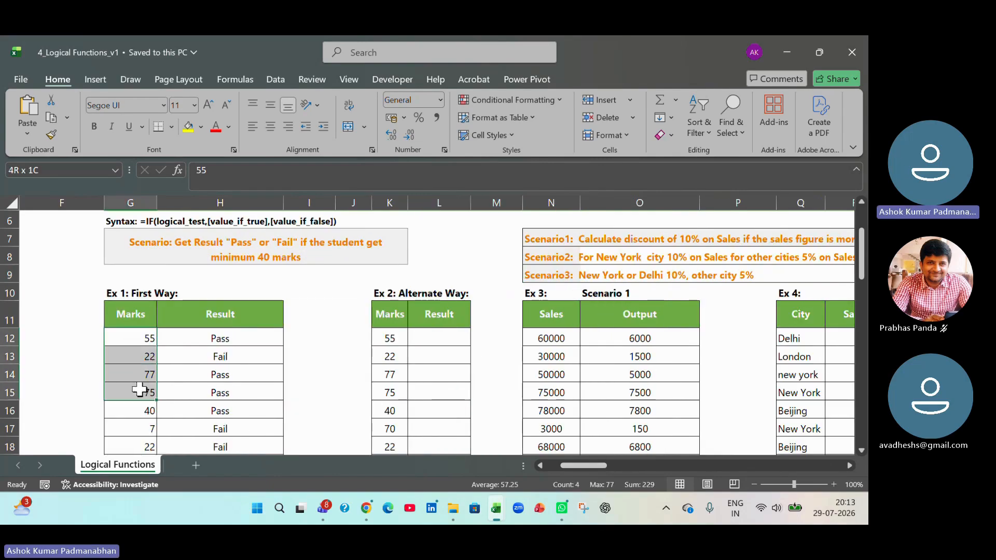
{"action": "left_click_drag", "start_coordinate": [240, 338], "coordinate": [243, 414]}
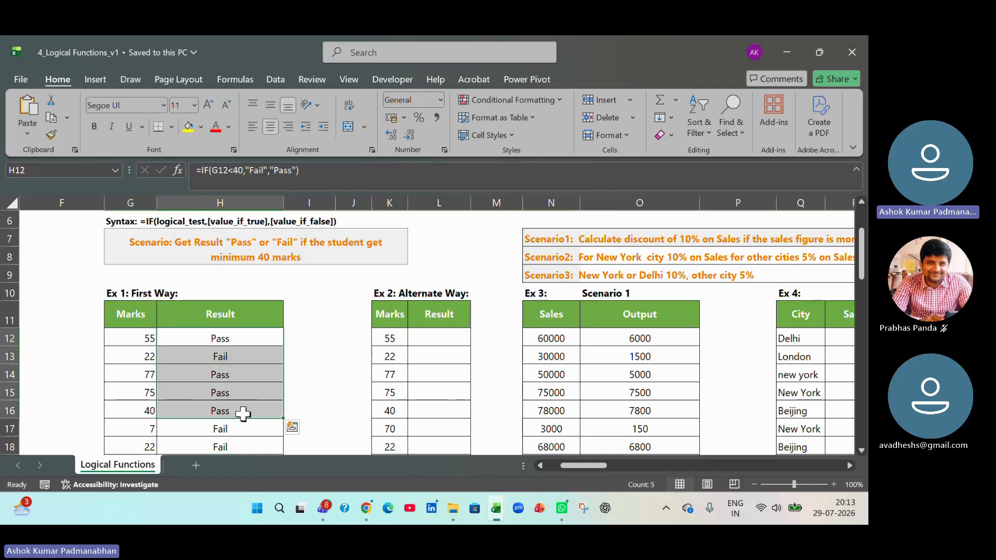
{"action": "key", "text": "Up"}
{"action": "key", "text": "Down"}
{"action": "key", "text": "ctrl+shift+Down"}
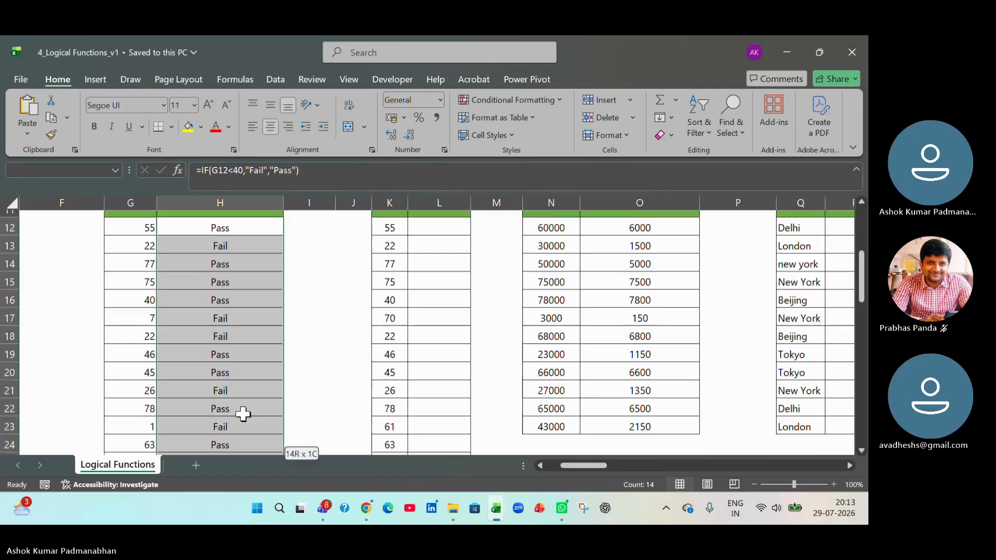
{"action": "key", "text": "Delete"}
{"action": "scroll", "coordinate": [243, 414], "scroll_direction": "up", "scroll_amount": 3}
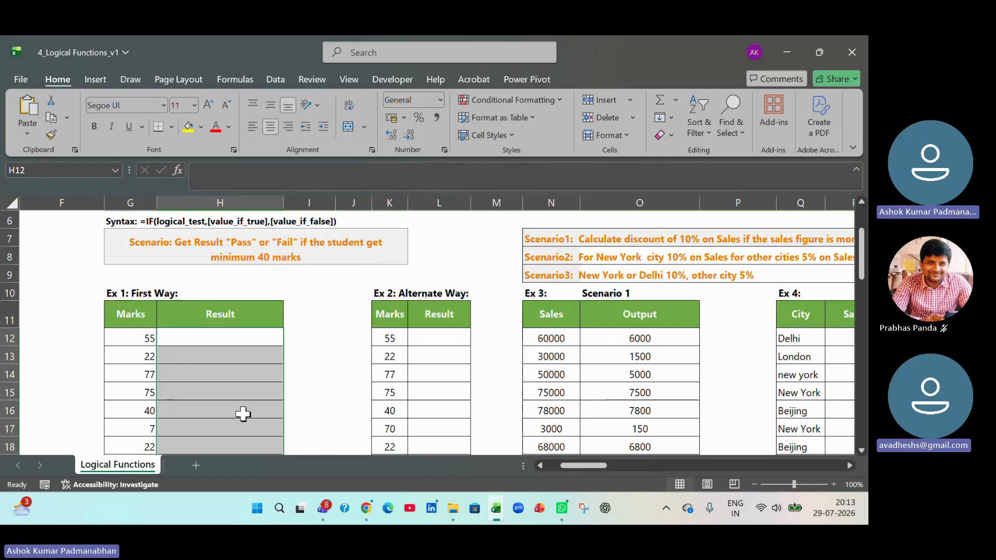
- Look through the discount scenarios and nested IF exercises, from Ex 3 to Ex 6, up to the Ex 7 table
{"action": "left_click_drag", "start_coordinate": [588, 465], "coordinate": [605, 467]}
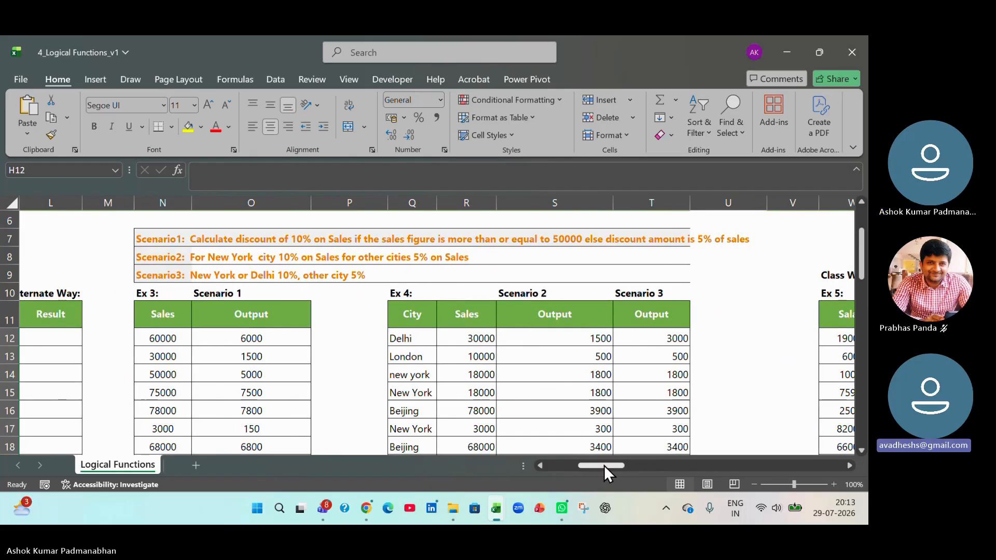
{"action": "left_click_drag", "start_coordinate": [604, 465], "coordinate": [630, 463]}
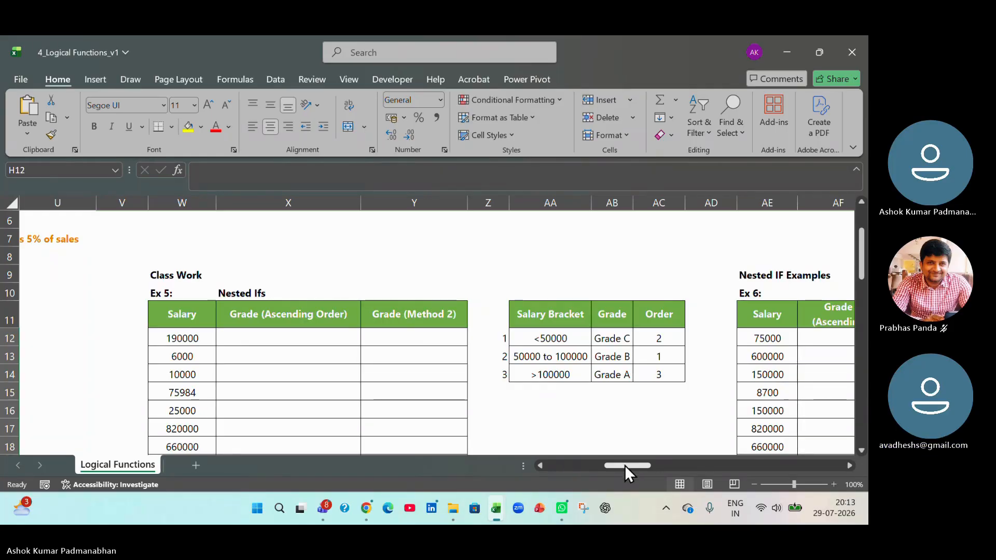
{"action": "left_click_drag", "start_coordinate": [625, 465], "coordinate": [640, 468]}
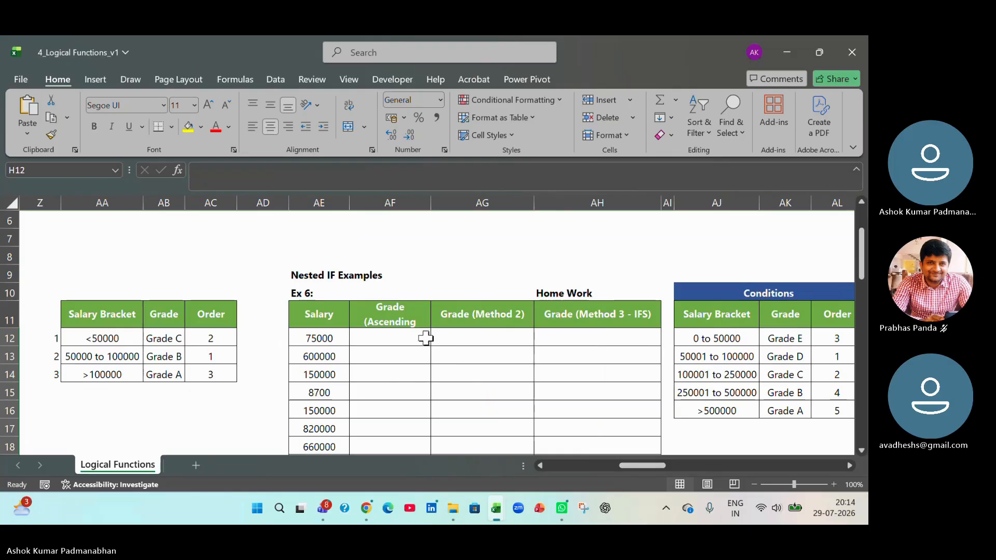
{"action": "left_click", "coordinate": [414, 323]}
{"action": "left_click", "coordinate": [470, 406]}
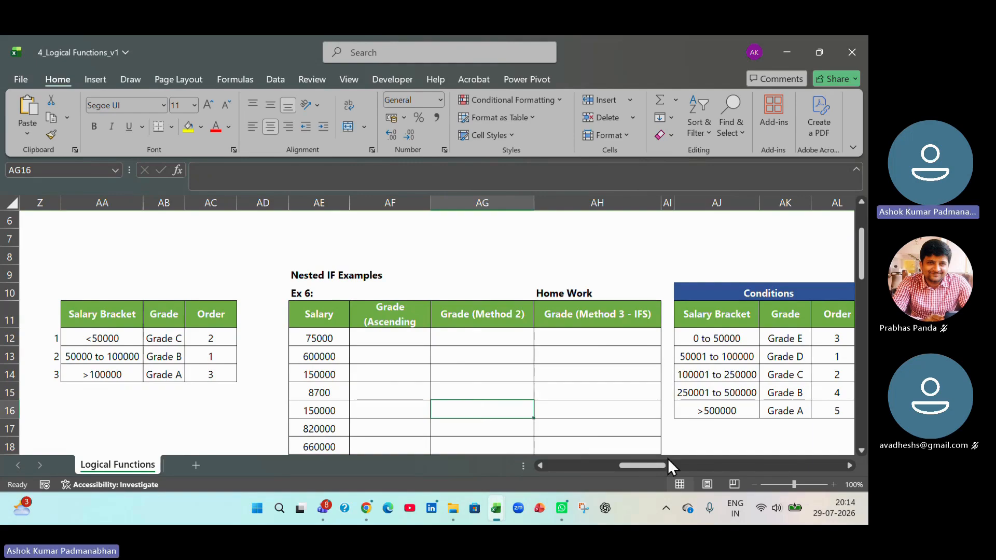
{"action": "left_click_drag", "start_coordinate": [643, 468], "coordinate": [668, 468]}
- Examine the Ex 7 task, its student names, its English, Maths and Science marks, and the Formula1 column
{"action": "left_click", "coordinate": [285, 338]}
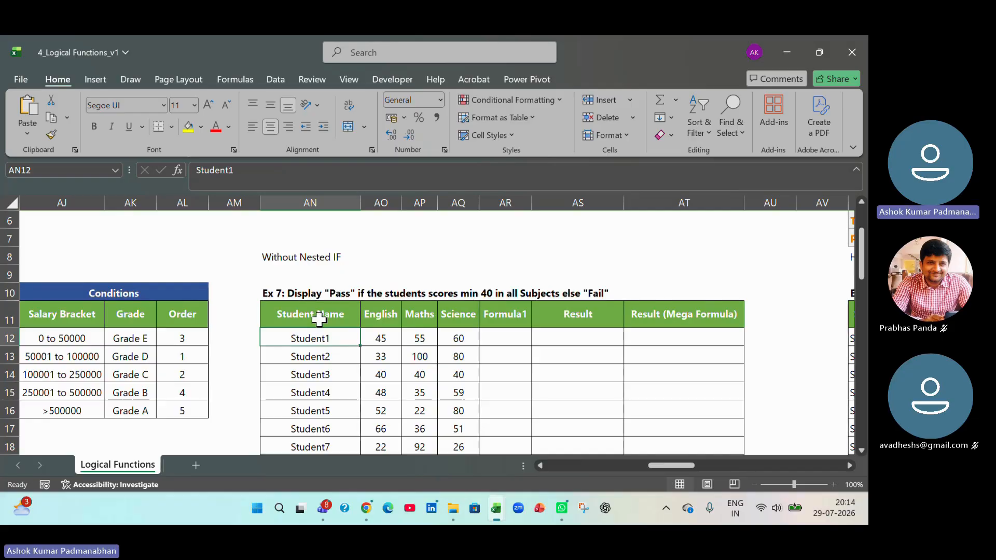
{"action": "left_click_drag", "start_coordinate": [319, 316], "coordinate": [328, 432]}
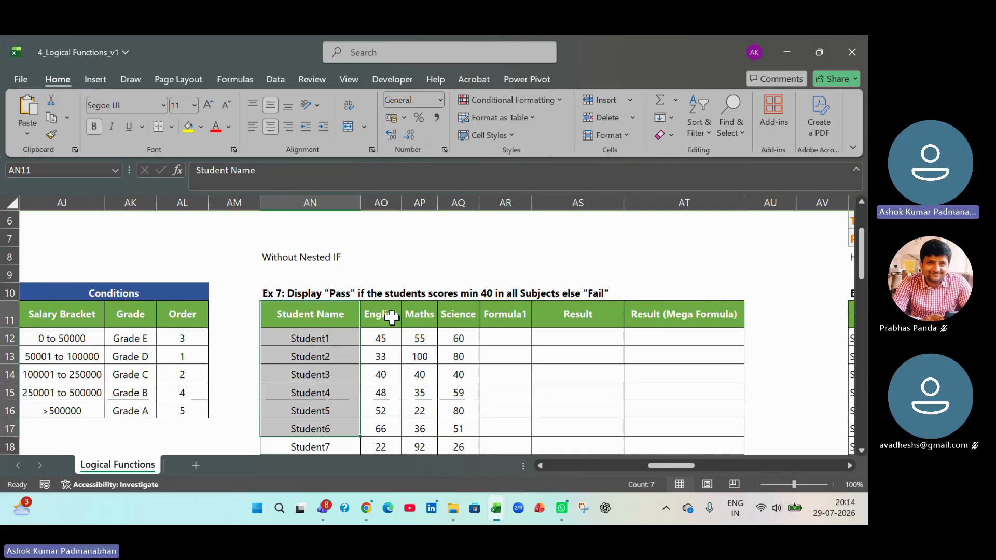
{"action": "left_click_drag", "start_coordinate": [420, 314], "coordinate": [422, 413]}
{"action": "left_click_drag", "start_coordinate": [469, 314], "coordinate": [456, 428]}
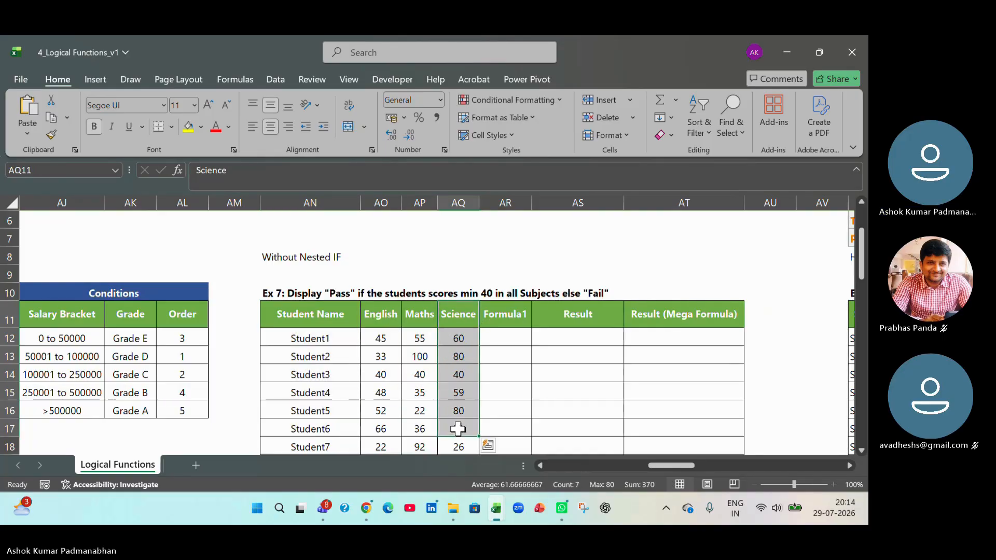
{"action": "left_click", "coordinate": [503, 339]}
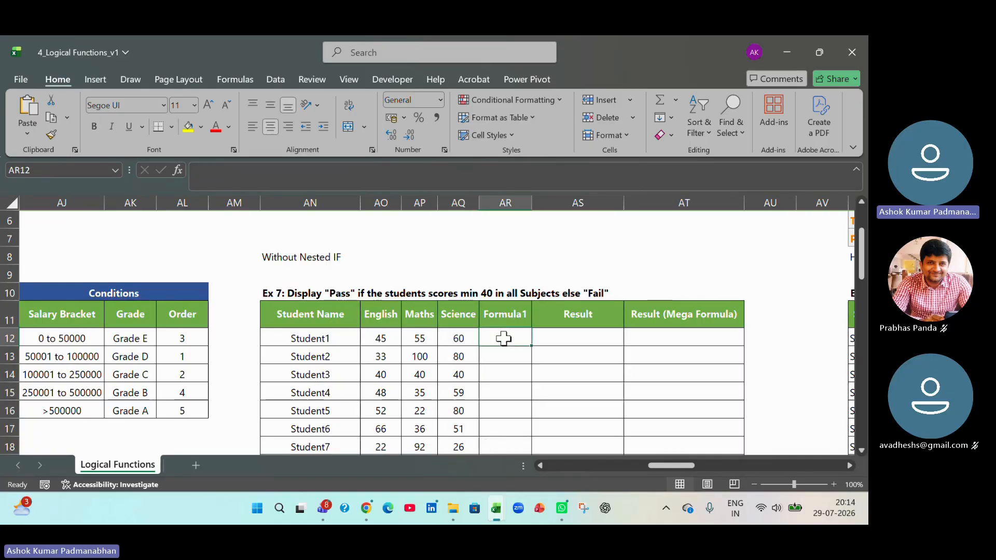
{"action": "left_click", "coordinate": [293, 291]}
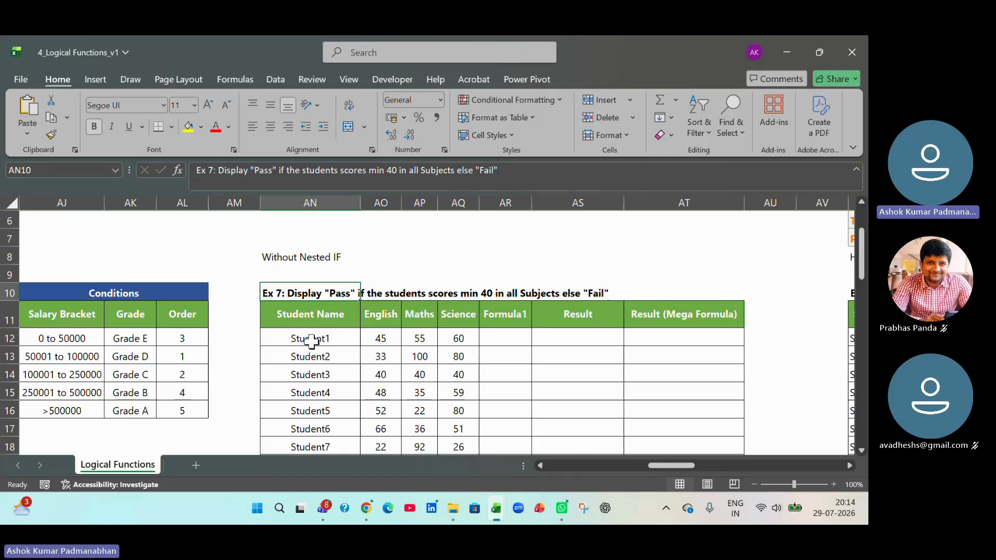
{"action": "left_click", "coordinate": [384, 320]}
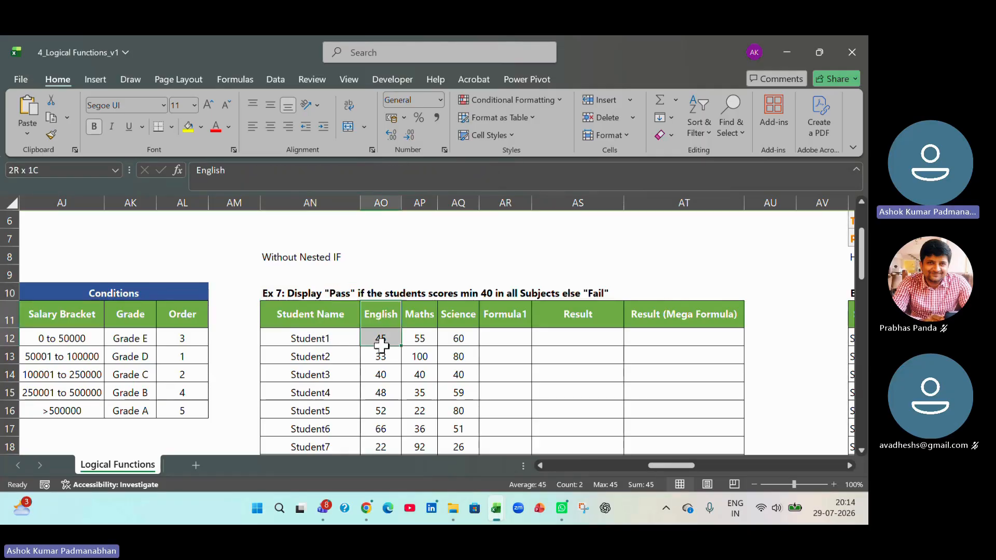
{"action": "left_click", "coordinate": [420, 321]}
{"action": "left_click", "coordinate": [456, 329]}
{"action": "left_click_drag", "start_coordinate": [456, 329], "coordinate": [455, 349]}
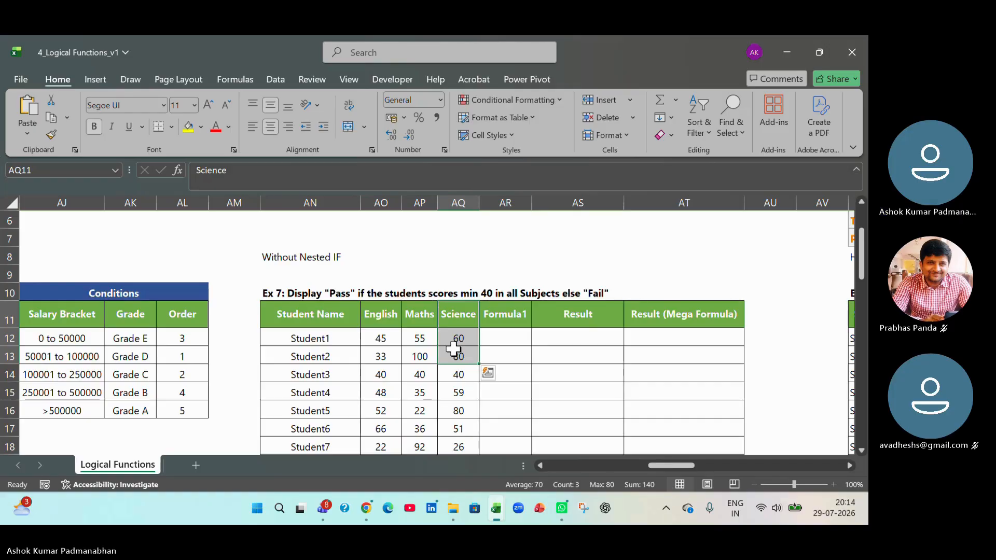
{"action": "left_click", "coordinate": [511, 342]}
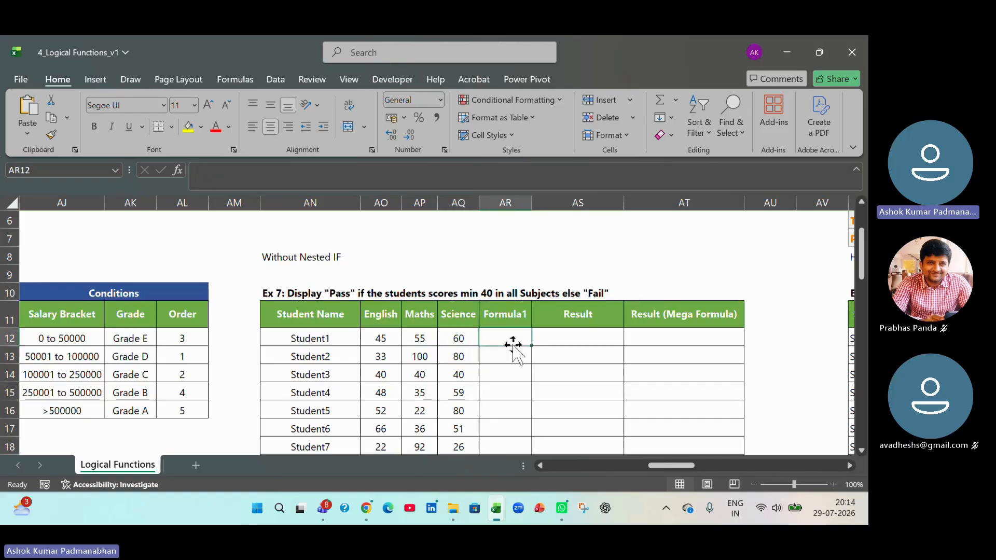
{"action": "left_click_drag", "start_coordinate": [371, 339], "coordinate": [457, 339]}
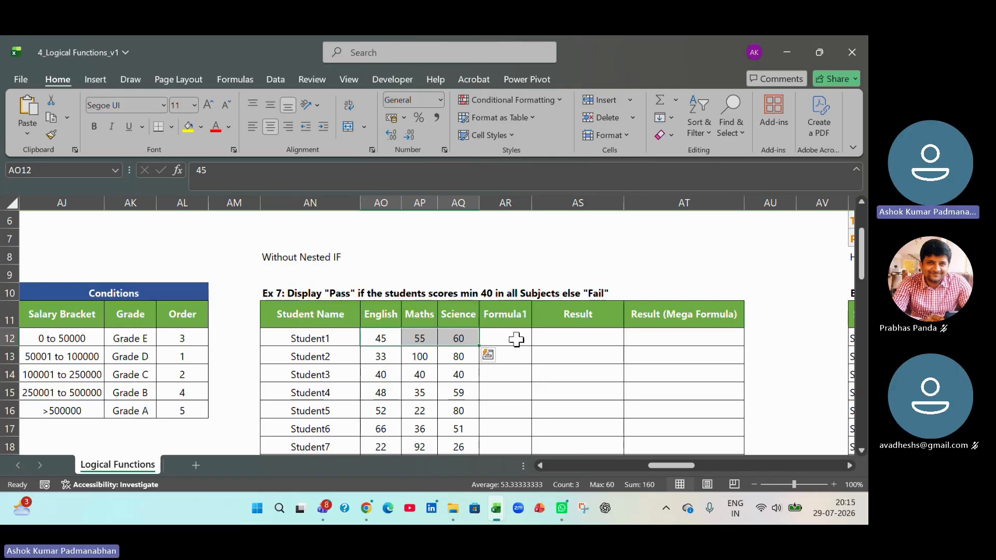
{"action": "left_click", "coordinate": [516, 340]}
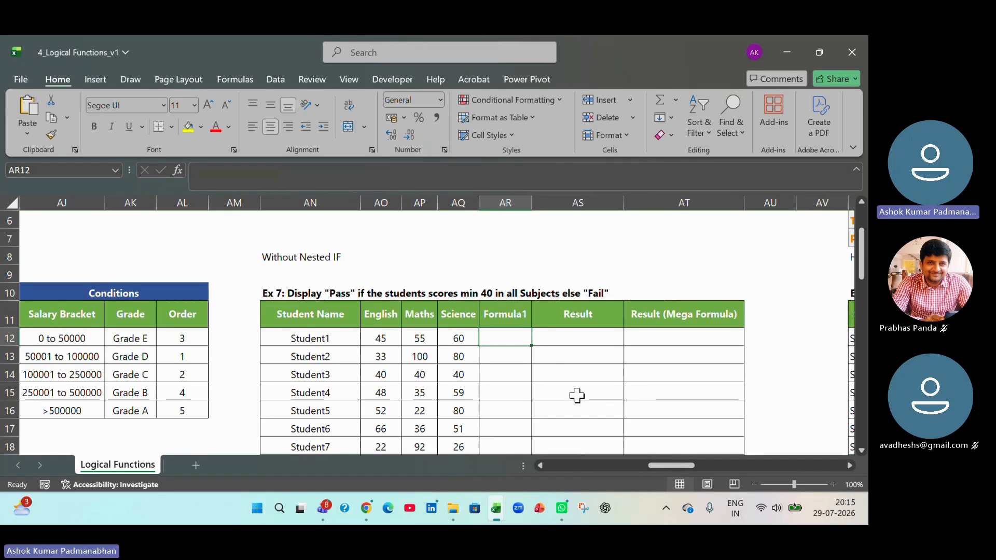
{"action": "type", "text": "=if"}
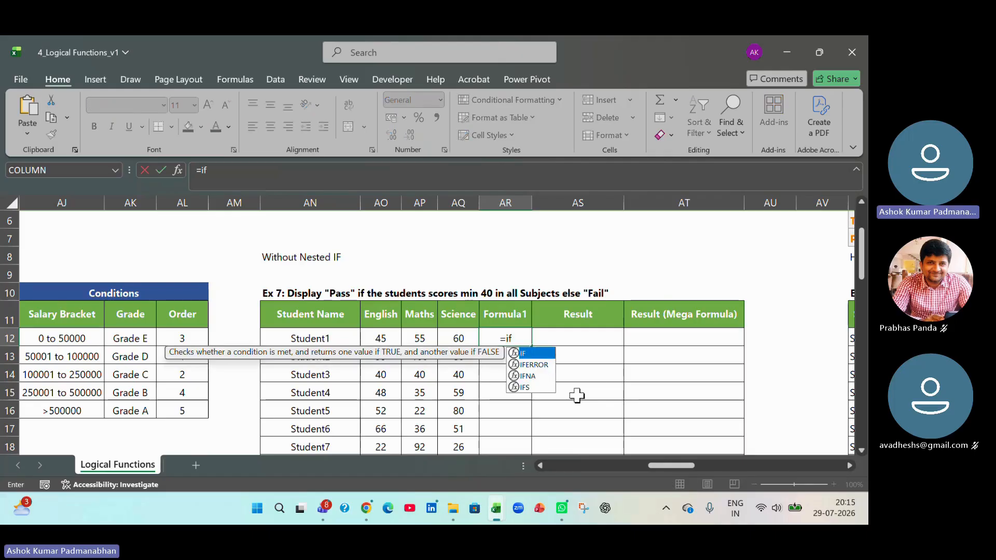
{"action": "type", "text": "("}
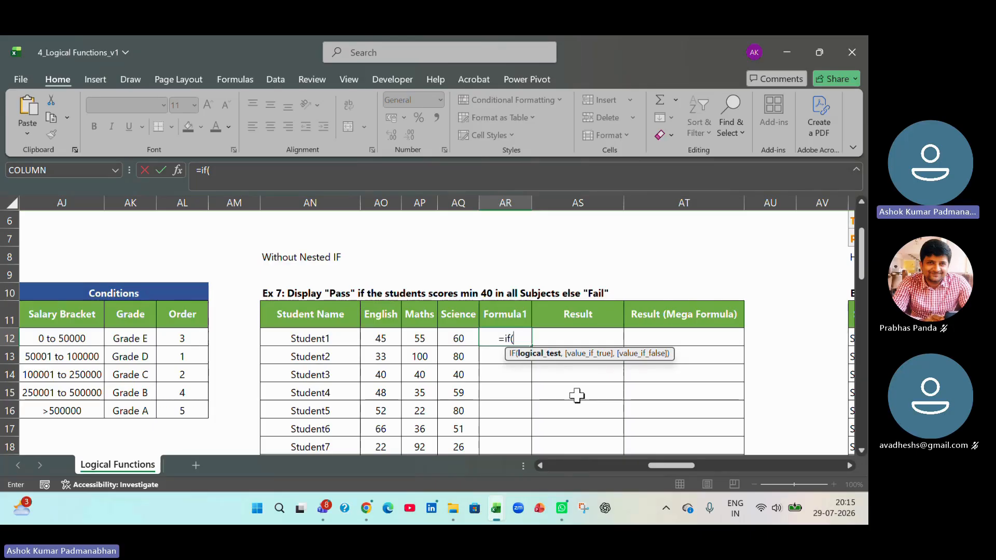
{"action": "key", "text": "BackSpace"}
{"action": "key", "text": "BackSpace"}
{"action": "key", "text": "BackSpace"}
{"action": "key", "text": "BackSpace"}
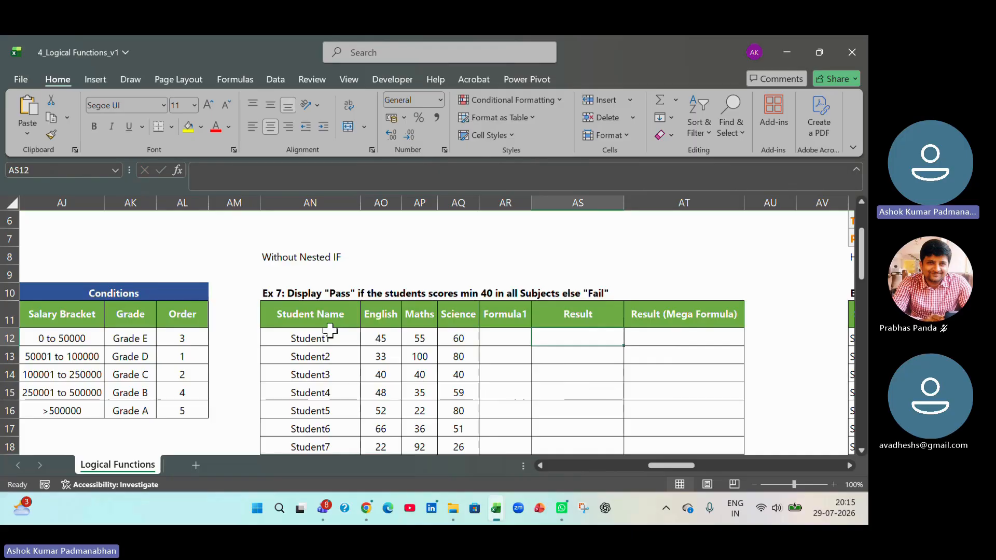
- Review Student1's marks in the three subjects and select the first Formula1 cell, AR12
{"action": "left_click_drag", "start_coordinate": [383, 316], "coordinate": [386, 344]}
{"action": "left_click_drag", "start_coordinate": [416, 314], "coordinate": [459, 339]}
{"action": "left_click", "coordinate": [388, 340]}
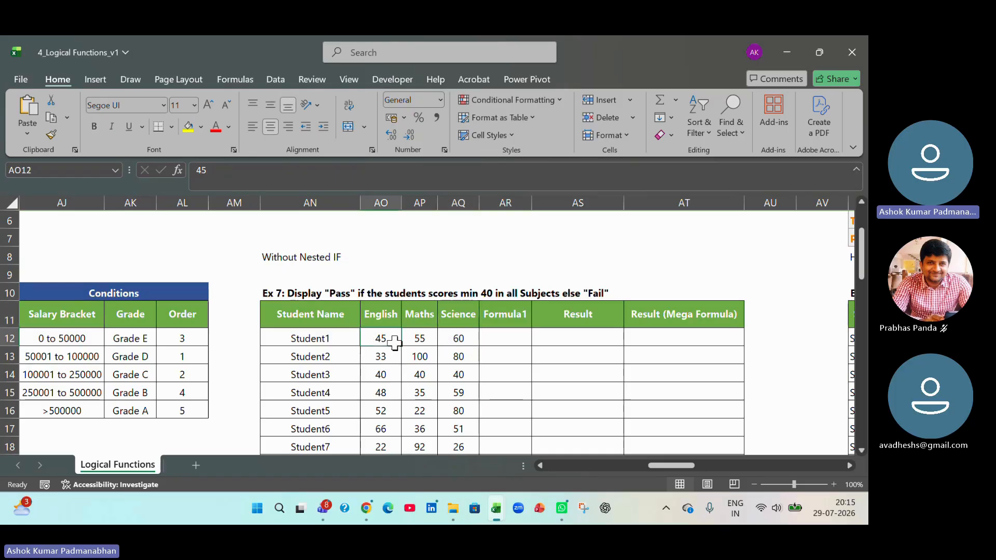
{"action": "left_click", "coordinate": [463, 341]}
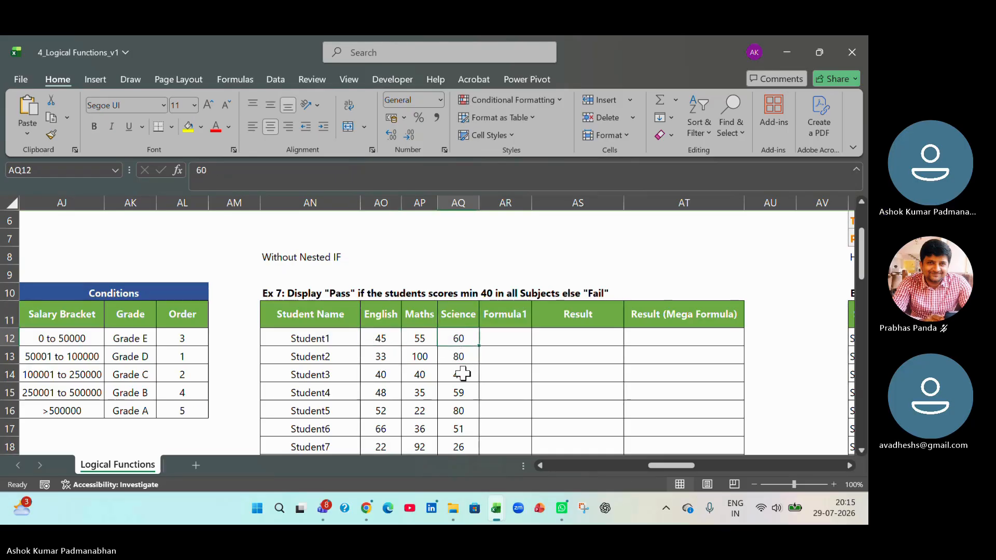
{"action": "left_click", "coordinate": [489, 341]}
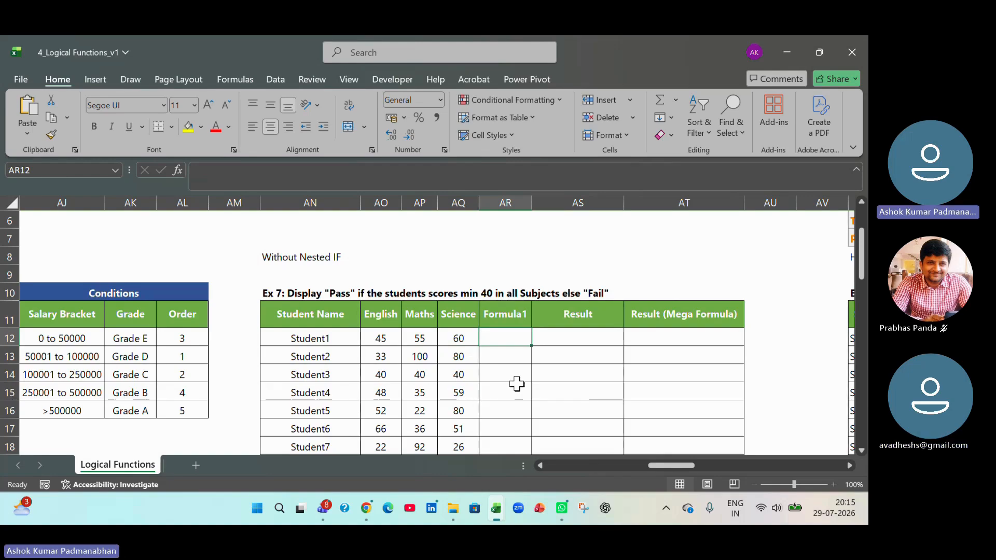
- Begin an AND formula in AR12 with the condition that Student1's English mark is at least 40 (AO12>=40)
{"action": "type", "text": "=and("}
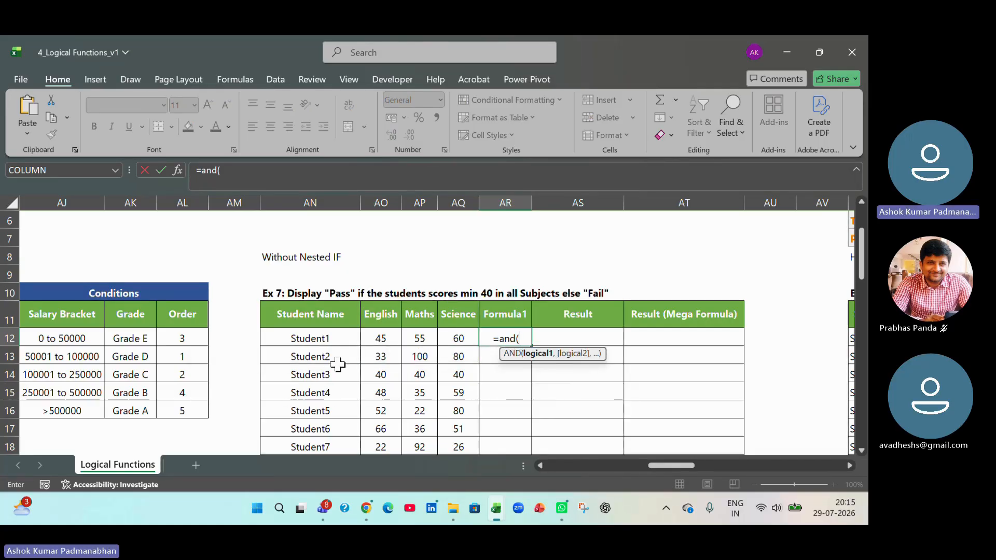
{"action": "left_click", "coordinate": [377, 340]}
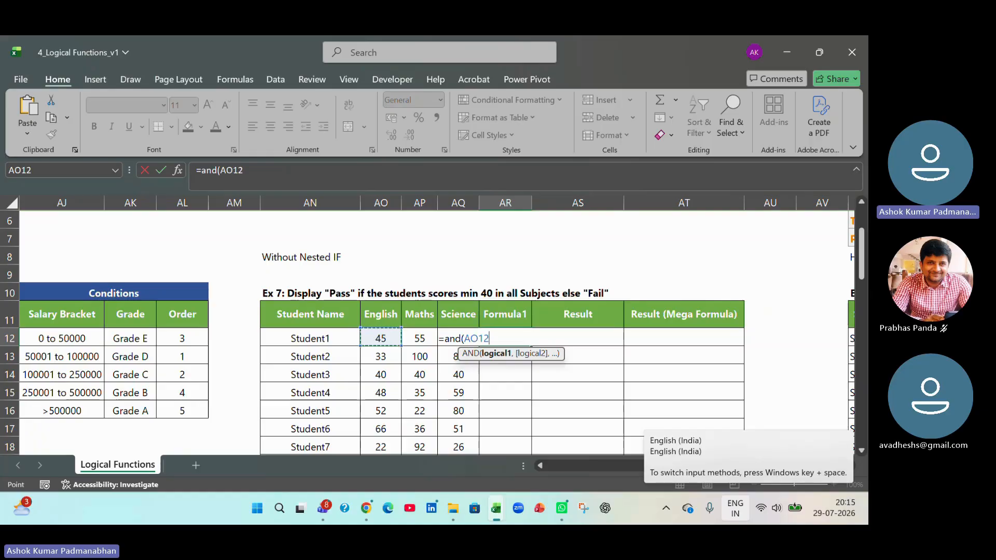
{"action": "type", "text": ">="}
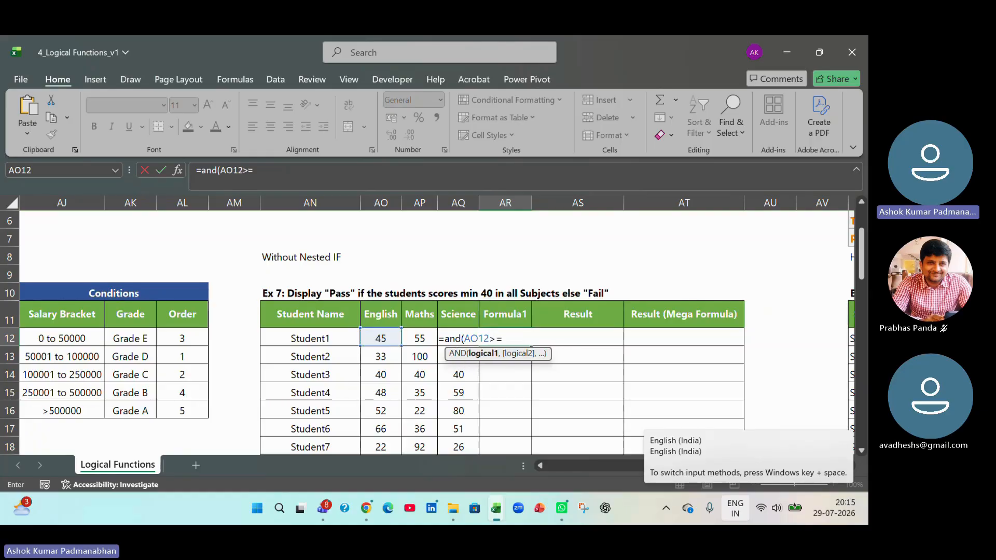
{"action": "type", "text": "40,"}
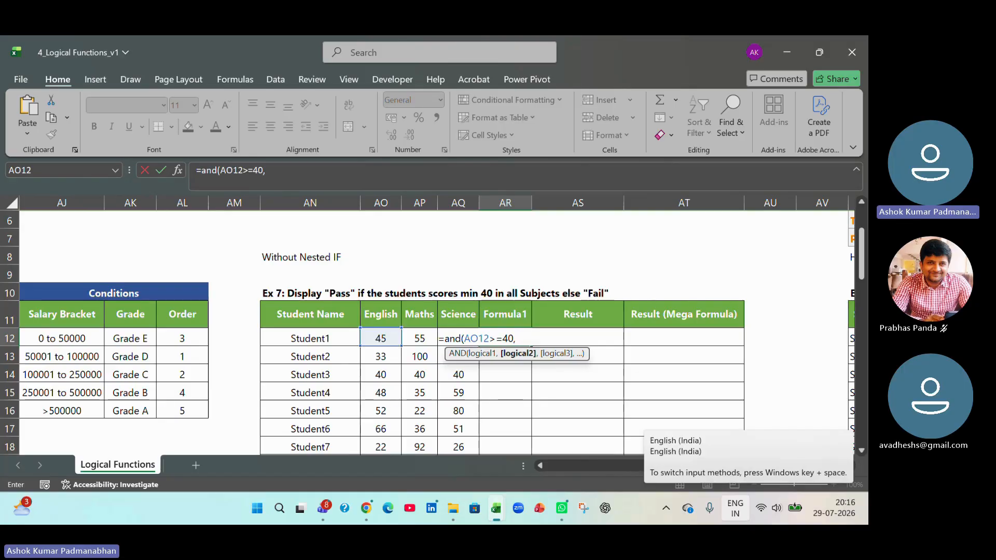
- Complete the AND formula in AR12 with the Maths and Science conditions AP12>=40 and AQ12>=40
{"action": "key", "text": "Left"}
{"action": "key", "text": "Left"}
{"action": "type", "text": ">"}
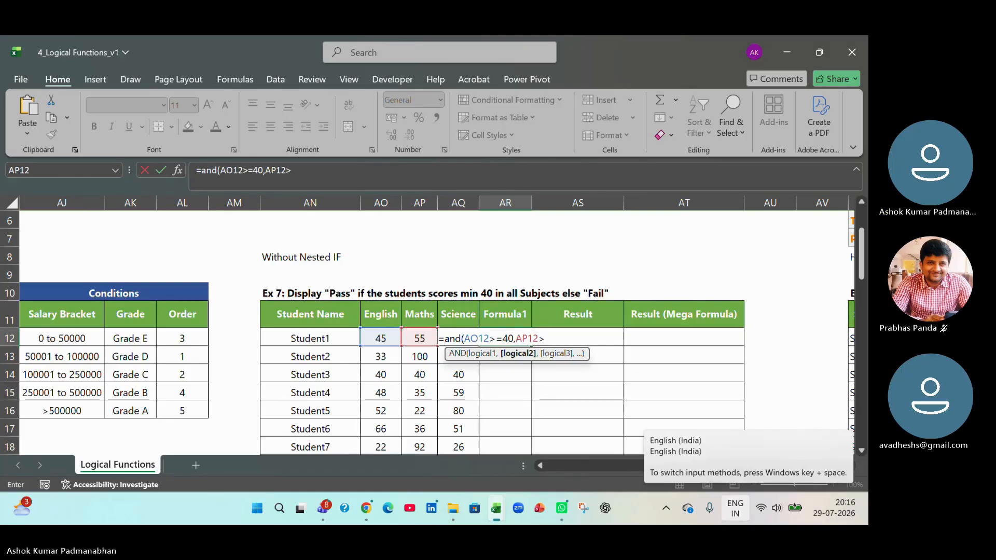
{"action": "type", "text": "=40"}
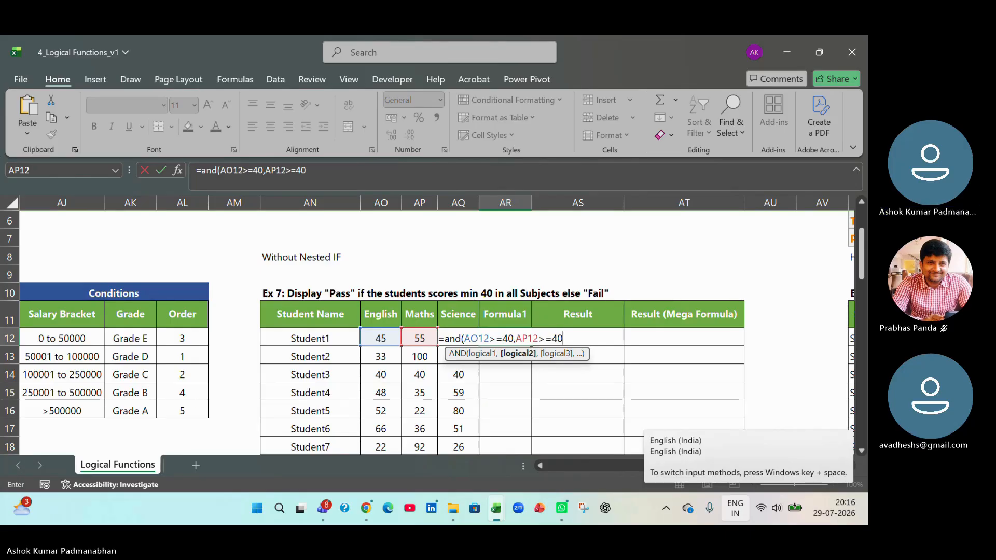
{"action": "type", "text": ","}
{"action": "key", "text": "Left"}
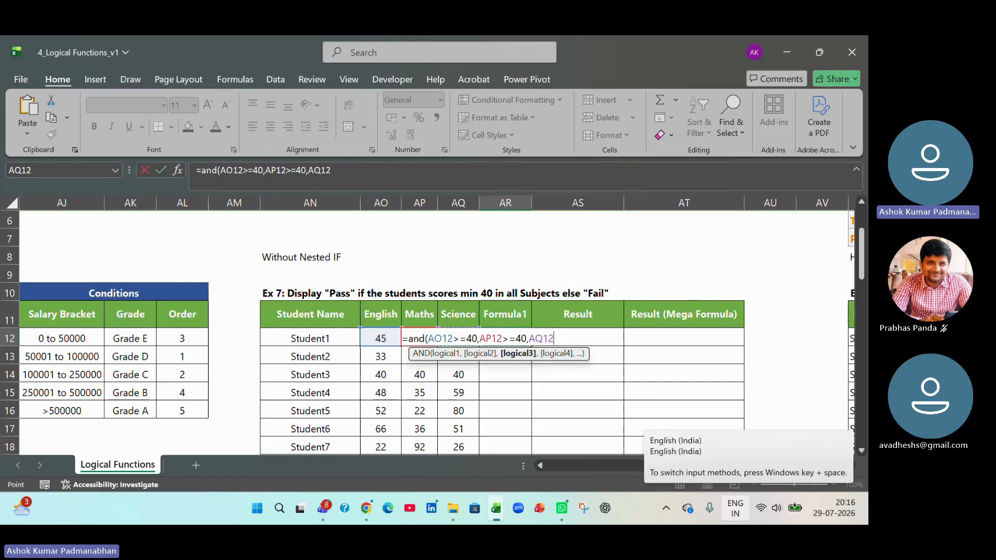
{"action": "type", "text": ">=40"}
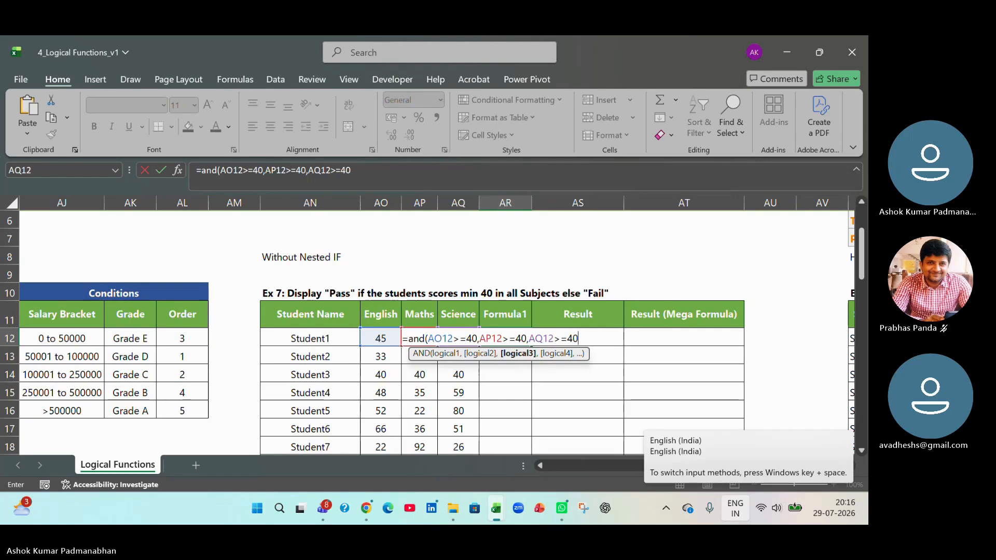
{"action": "type", "text": ")"}
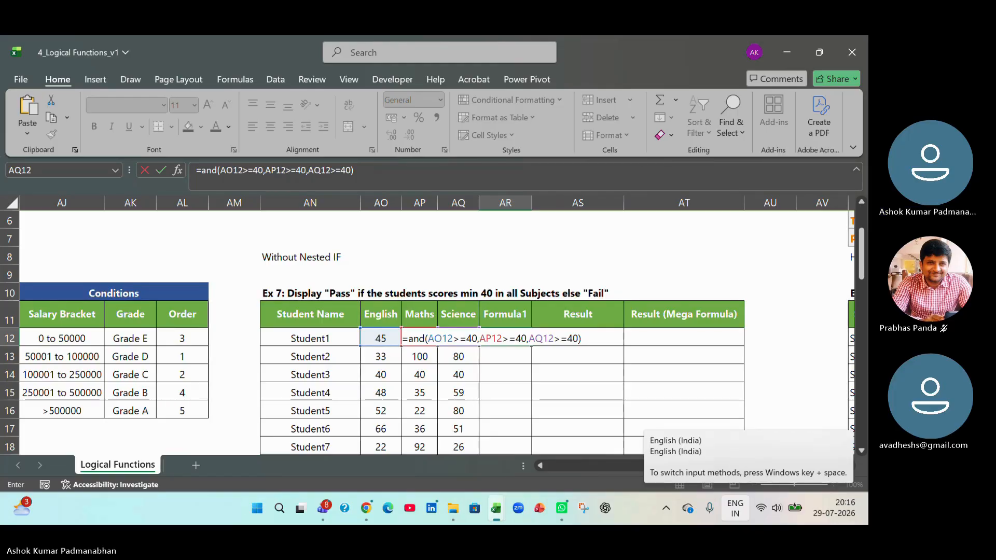
{"action": "key", "text": "Return"}
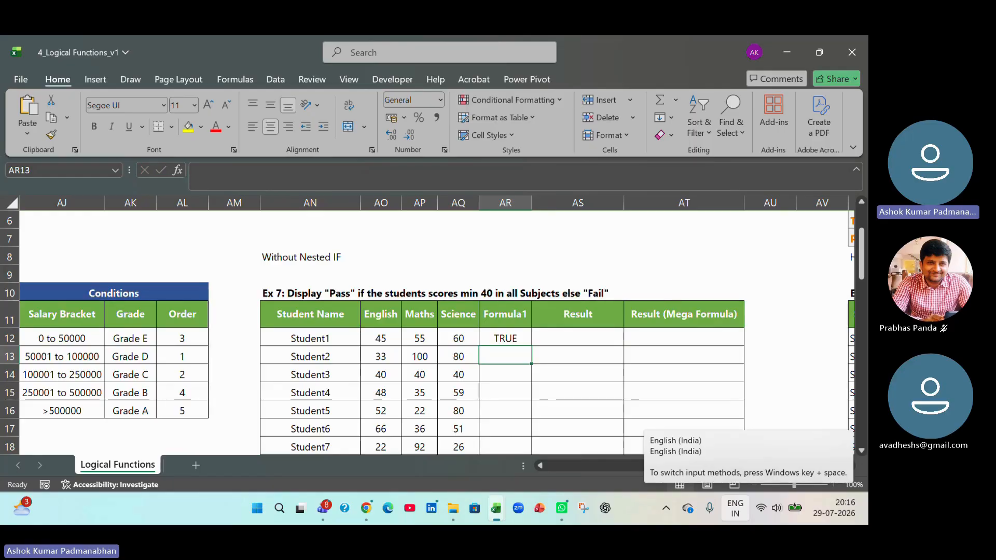
- Copy the AND formula from AR12 down to AR13 for Student2 and compare the formulas in both cells
{"action": "left_click_drag", "start_coordinate": [385, 338], "coordinate": [444, 337]}
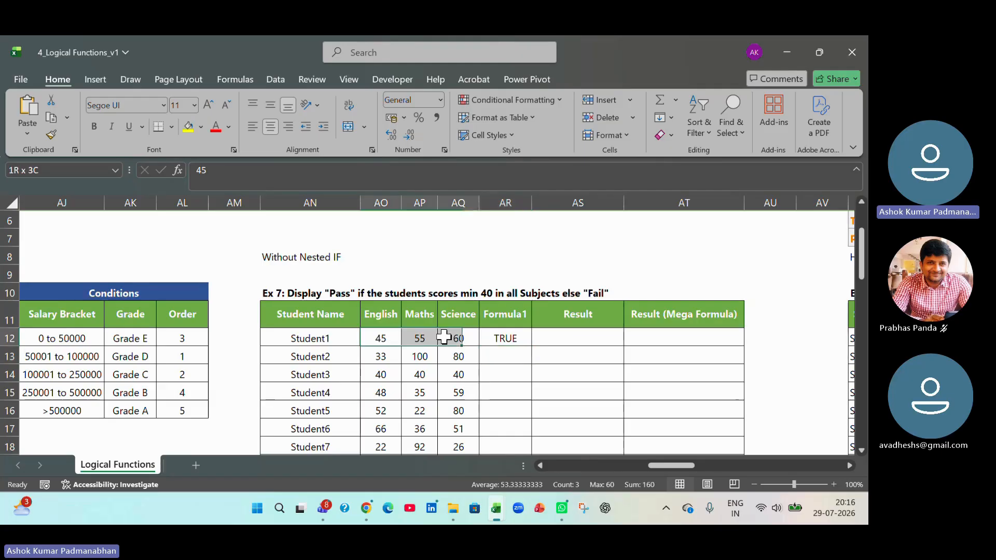
{"action": "left_click", "coordinate": [496, 342]}
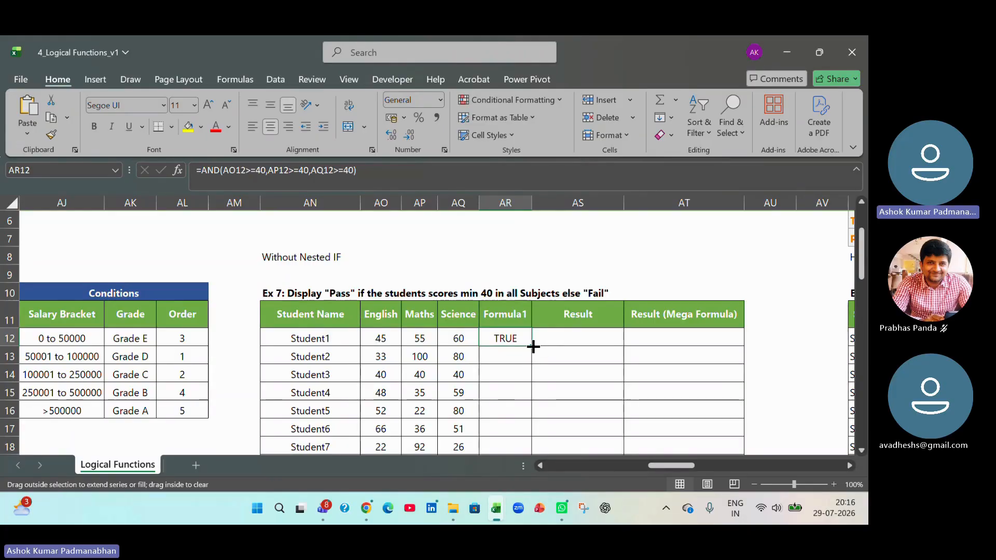
{"action": "left_click_drag", "start_coordinate": [529, 345], "coordinate": [529, 362]}
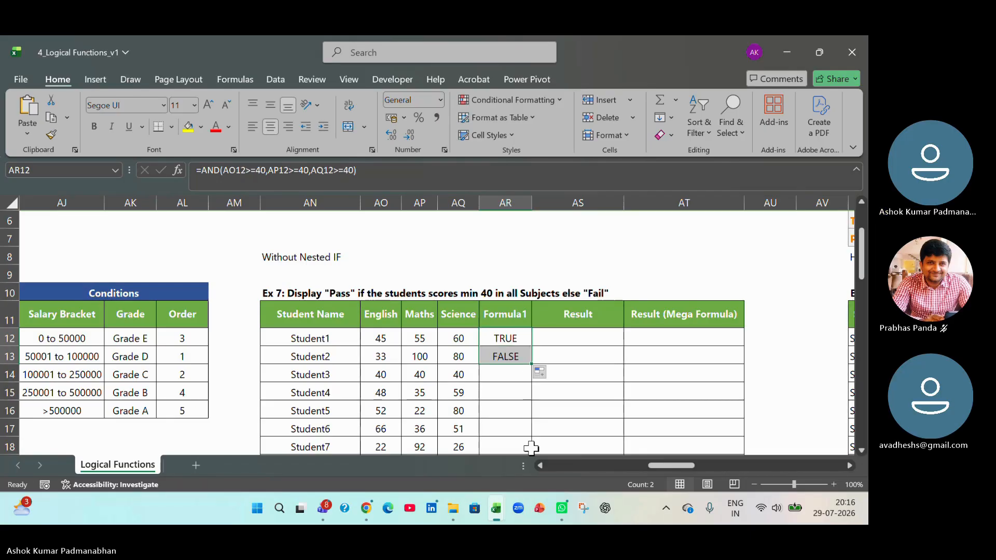
{"action": "left_click", "coordinate": [519, 358]}
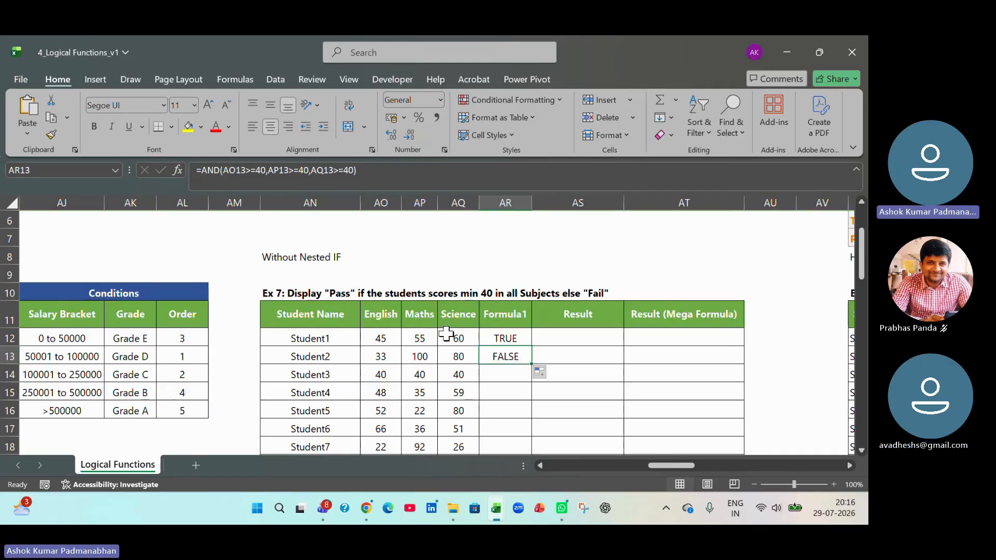
{"action": "left_click", "coordinate": [513, 426]}
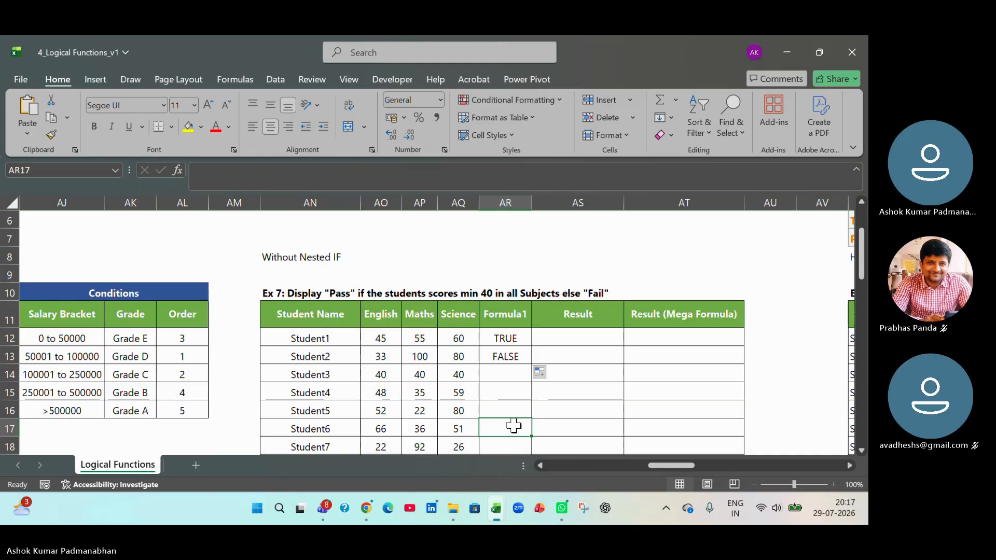
{"action": "left_click", "coordinate": [510, 338]}
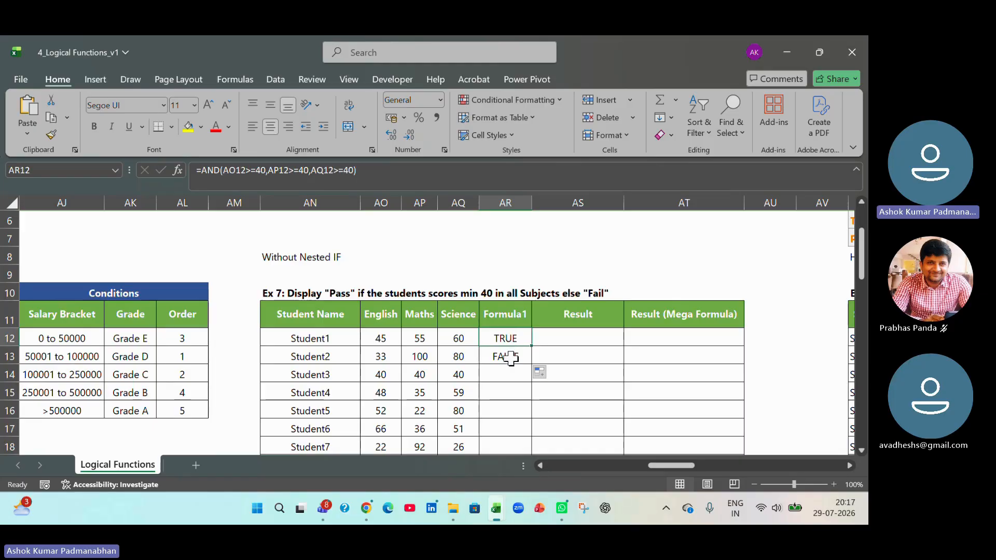
{"action": "left_click", "coordinate": [511, 358]}
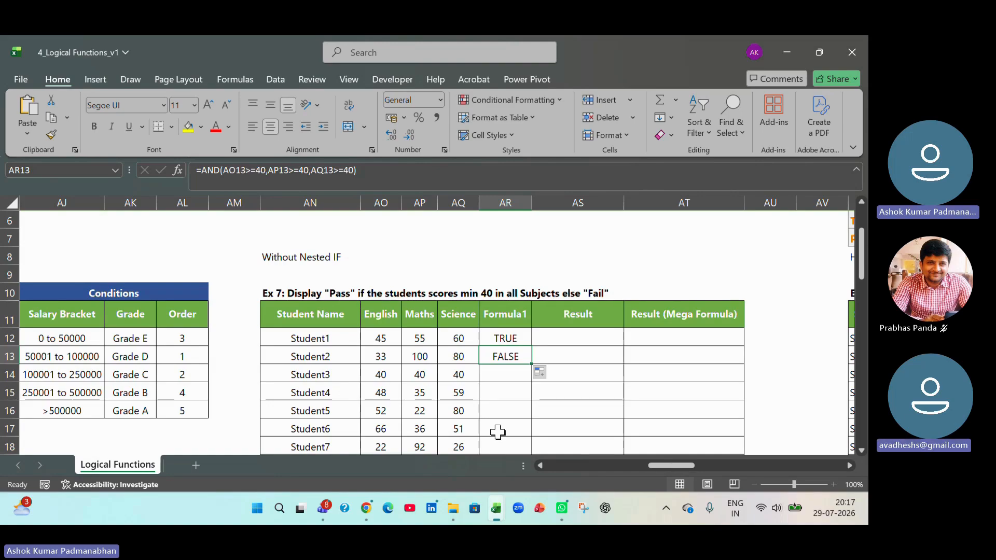
- Evaluate Student1's AND formula in AR12 step by step with Evaluate Formula, through to its final result
{"action": "key", "text": "Up"}
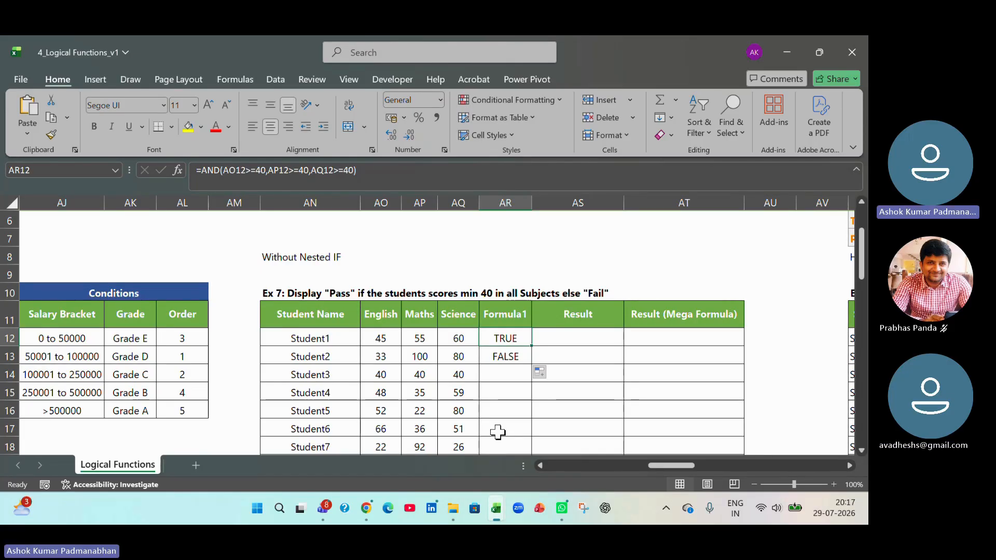
{"action": "left_click", "coordinate": [229, 82]}
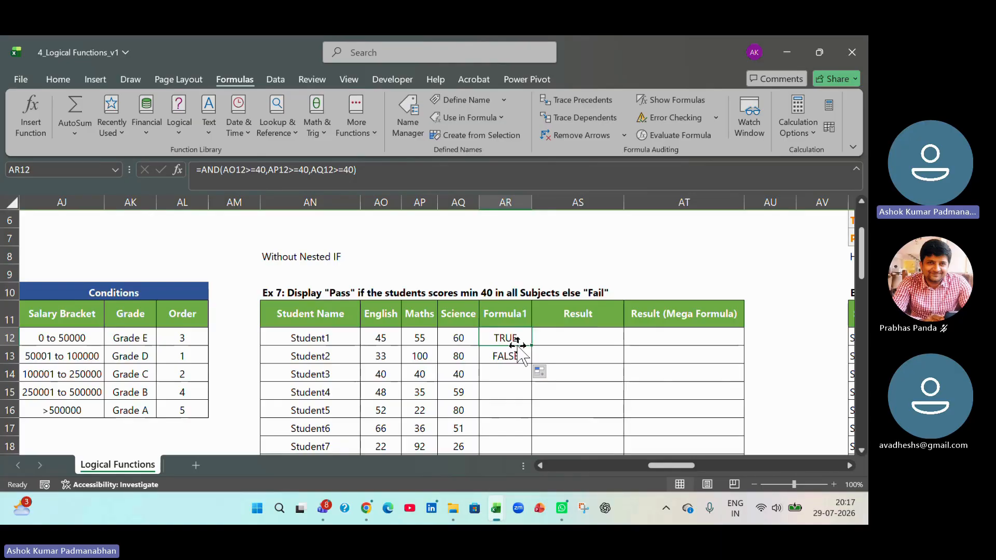
{"action": "left_click", "coordinate": [672, 136]}
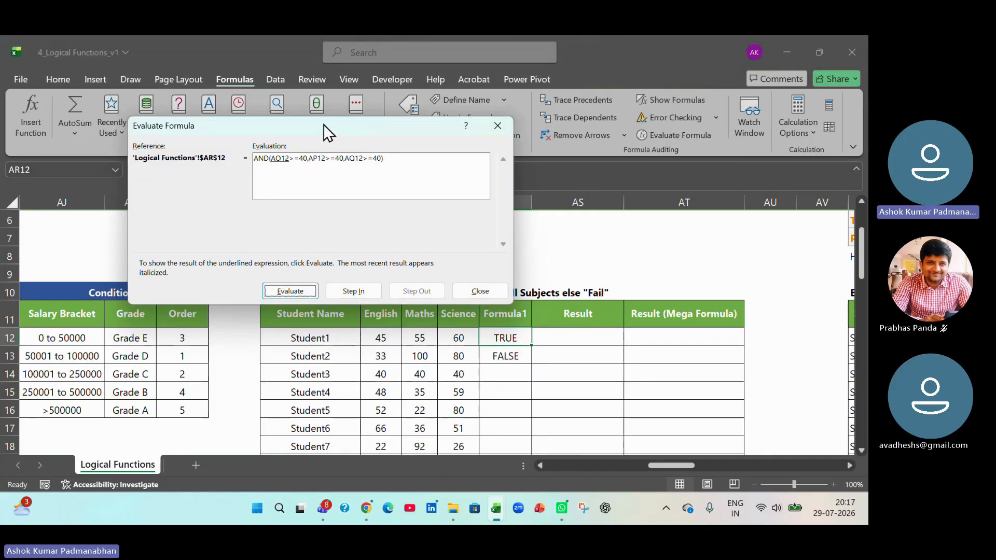
{"action": "left_click_drag", "start_coordinate": [323, 125], "coordinate": [494, 95]}
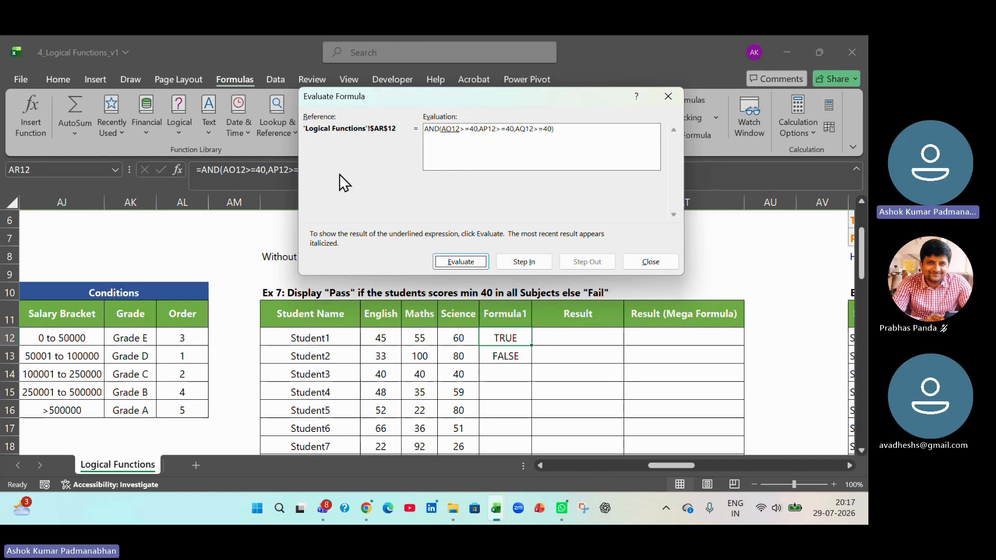
{"action": "left_click", "coordinate": [472, 263]}
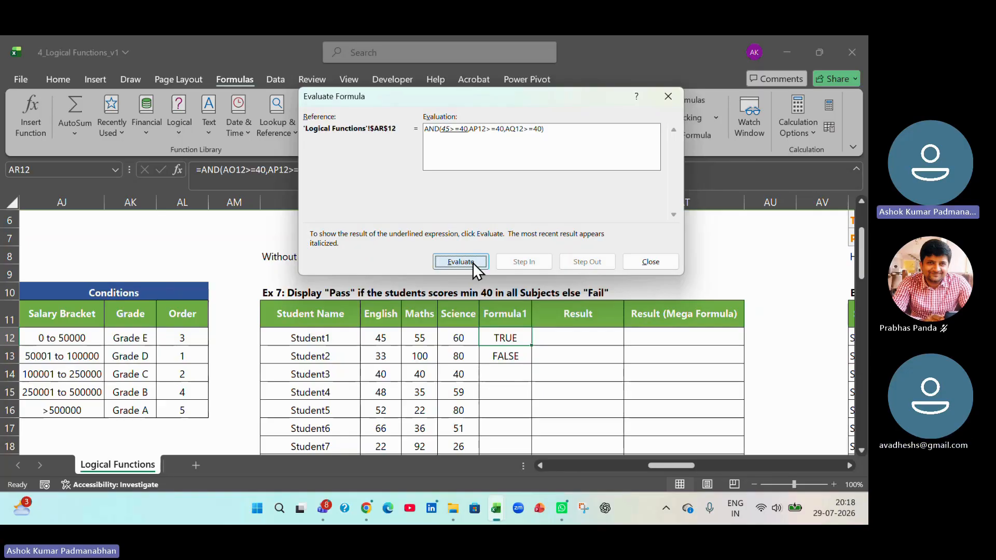
{"action": "left_click", "coordinate": [472, 262]}
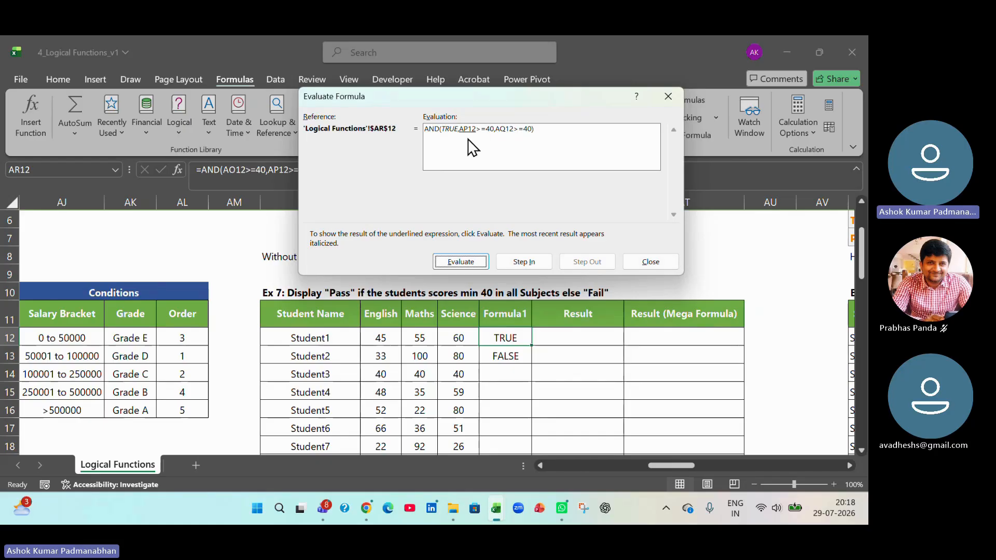
{"action": "left_click", "coordinate": [459, 264]}
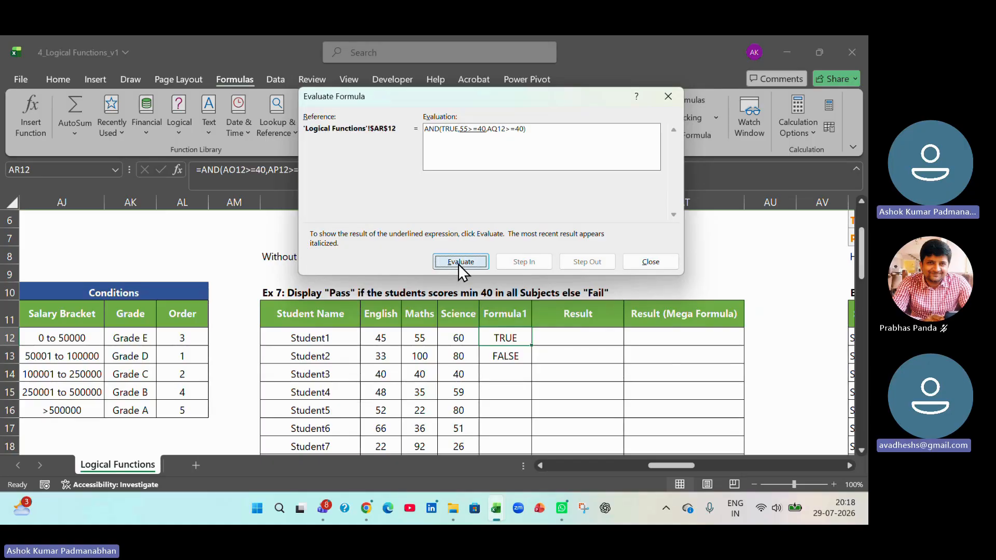
{"action": "left_click", "coordinate": [459, 264]}
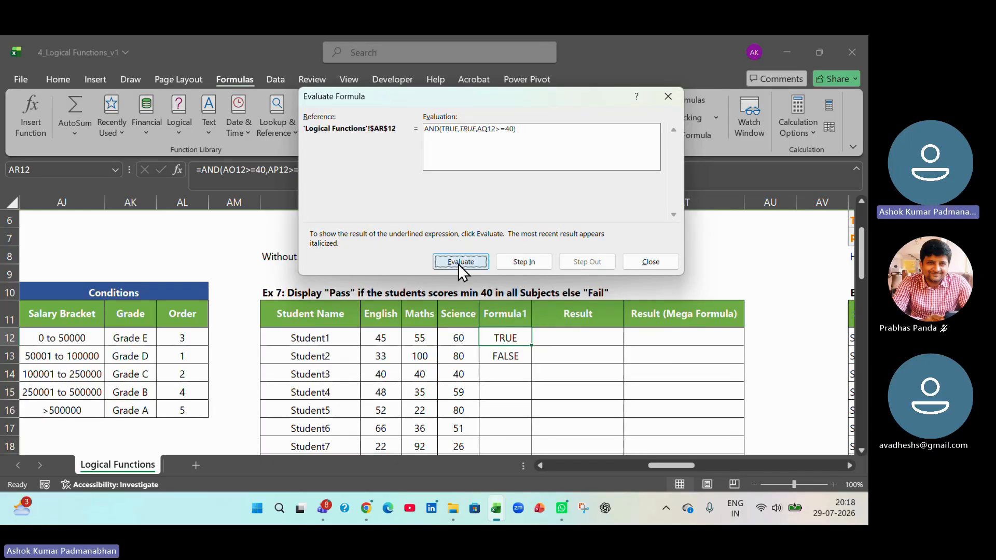
{"action": "left_click", "coordinate": [459, 264]}
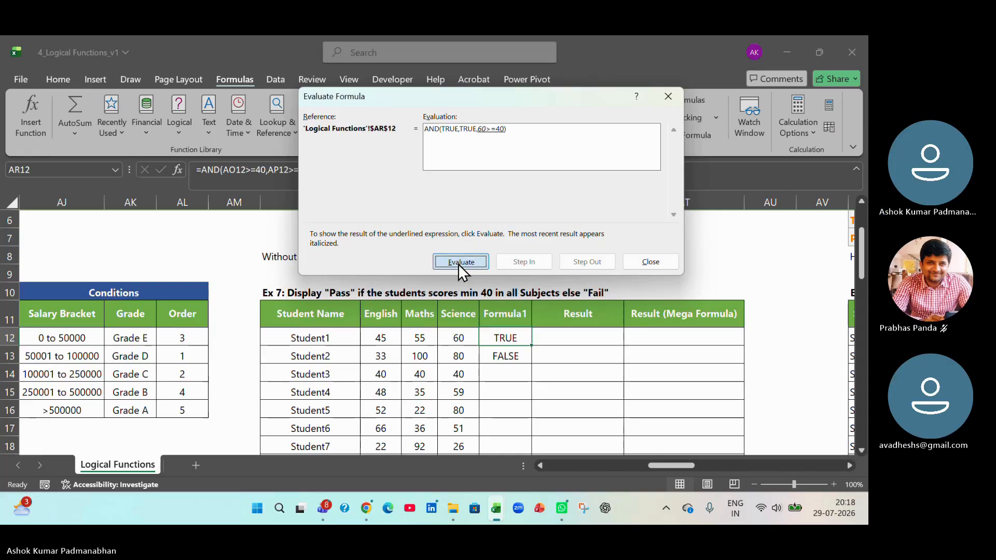
{"action": "left_click", "coordinate": [459, 264]}
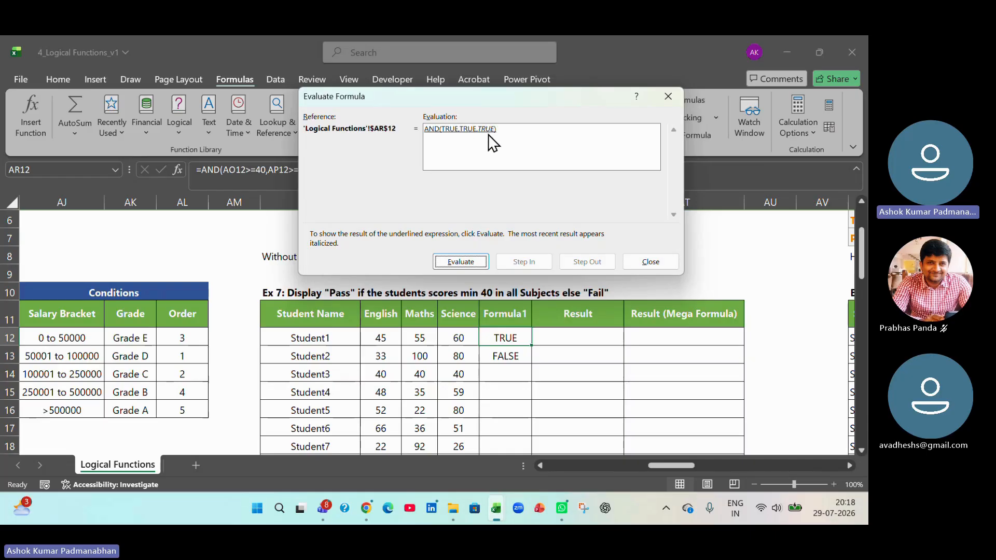
{"action": "left_click", "coordinate": [462, 263]}
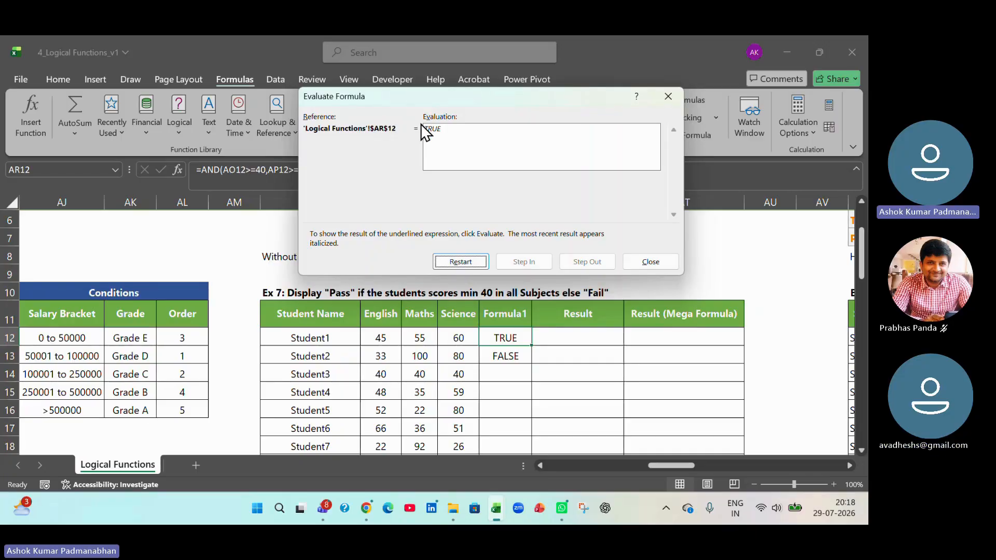
{"action": "left_click", "coordinate": [652, 262]}
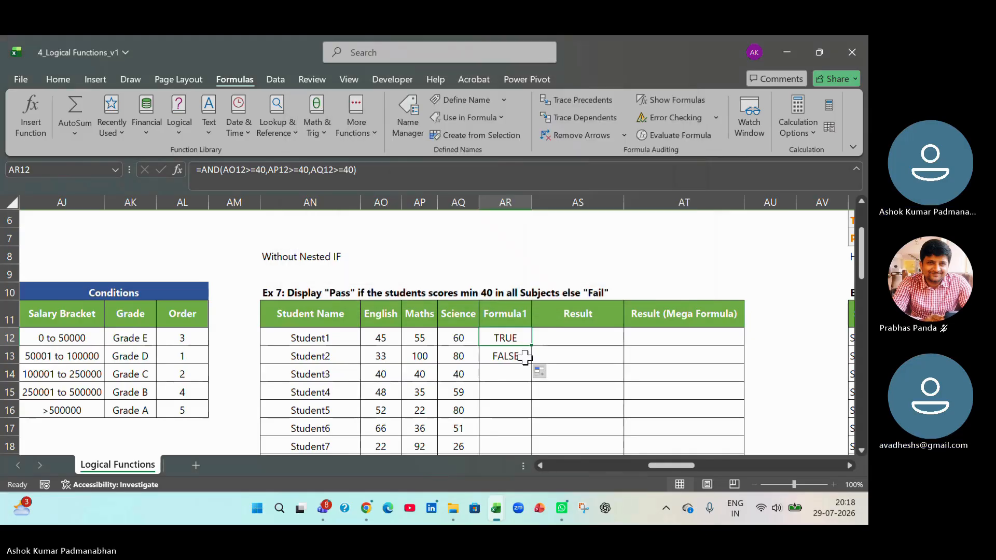
- Evaluate Student2's AND formula in AR13 step by step with Evaluate Formula, through to its final result
{"action": "left_click", "coordinate": [519, 358]}
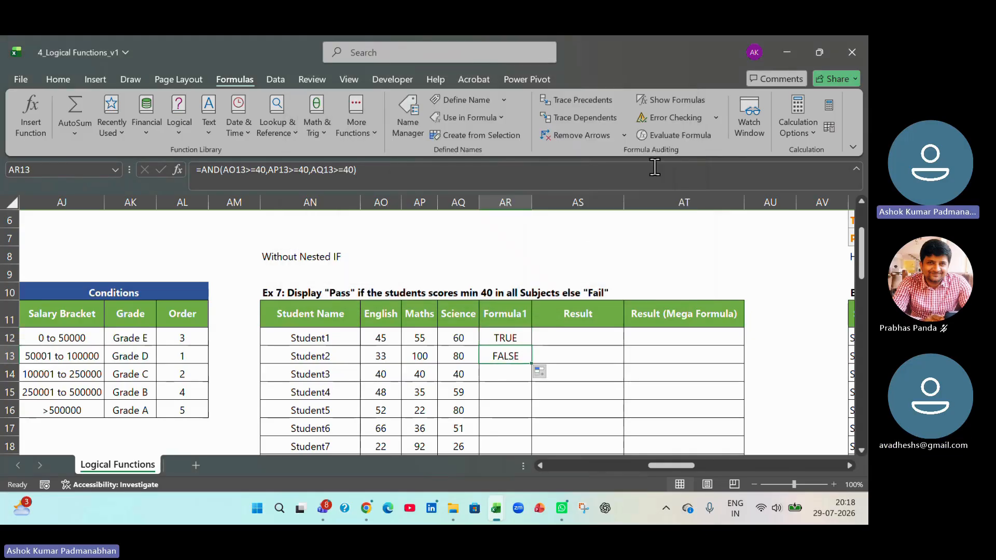
{"action": "left_click", "coordinate": [663, 135]}
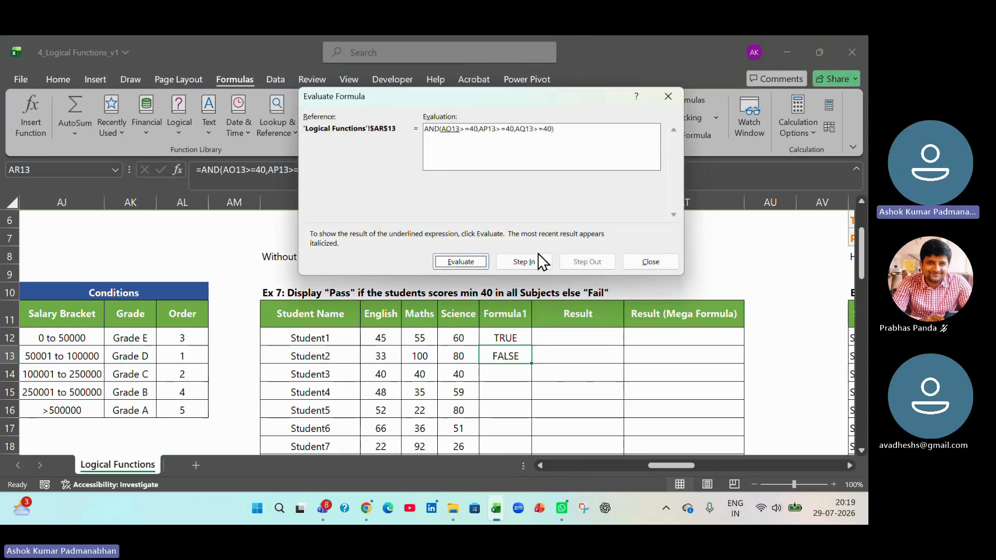
{"action": "left_click", "coordinate": [479, 264]}
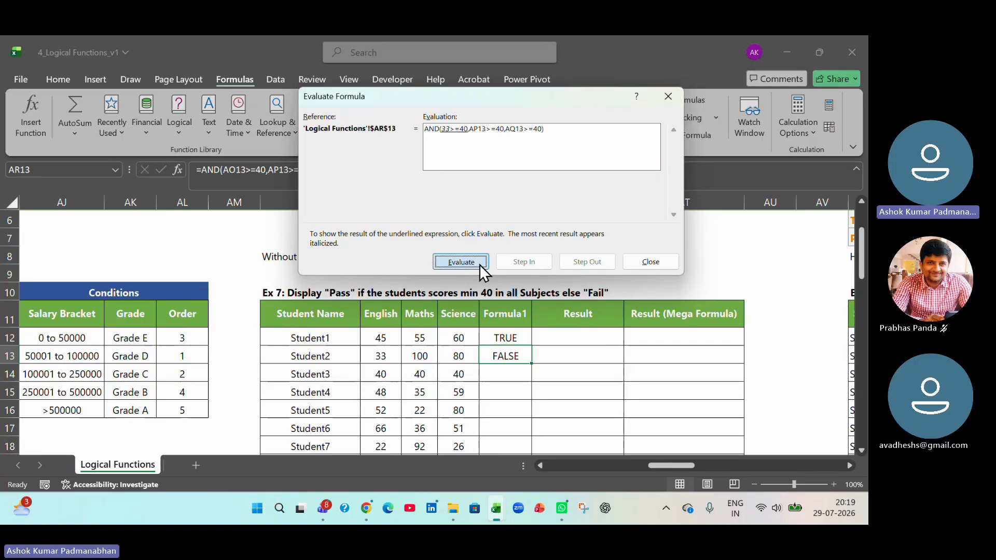
{"action": "left_click", "coordinate": [480, 265]}
{"action": "left_click", "coordinate": [480, 265]}
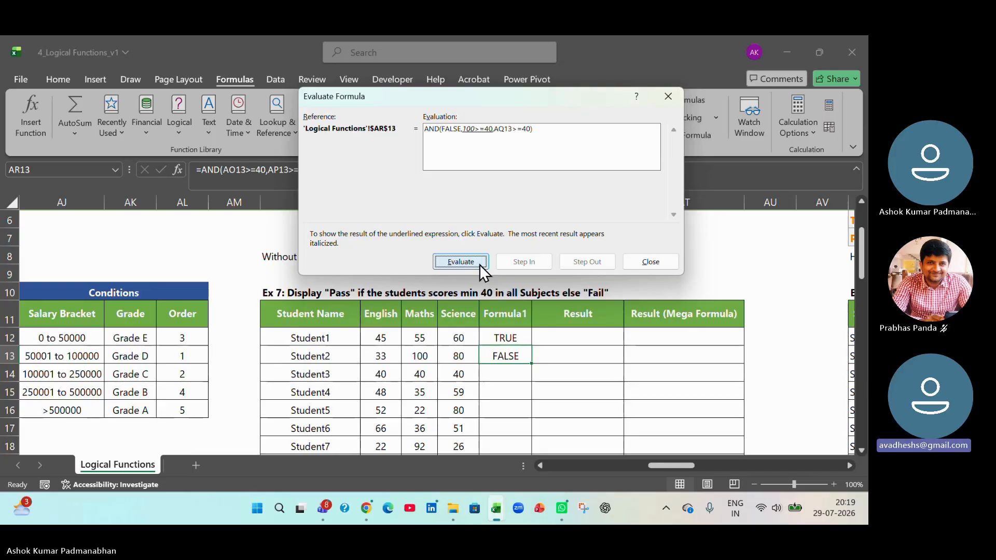
{"action": "left_click", "coordinate": [479, 264]}
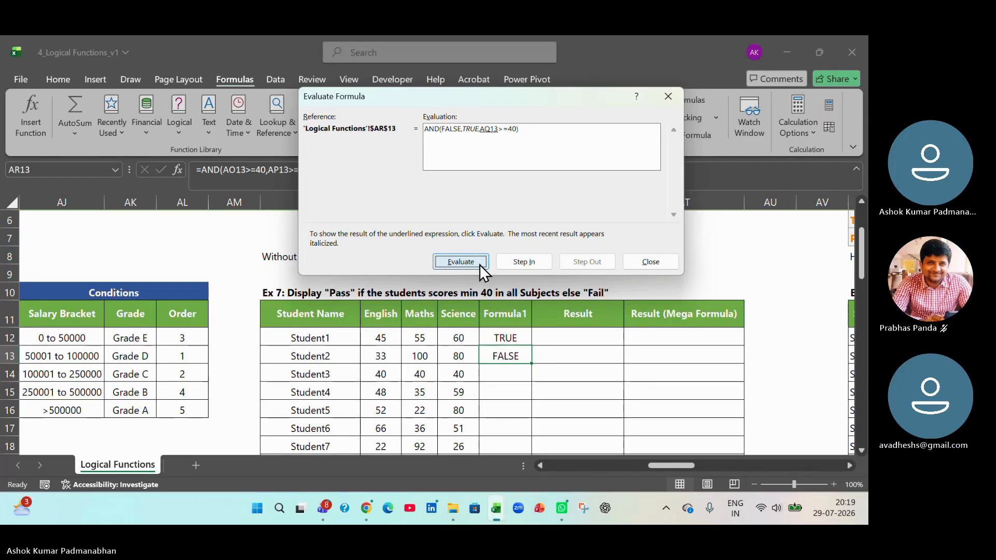
{"action": "left_click", "coordinate": [479, 265]}
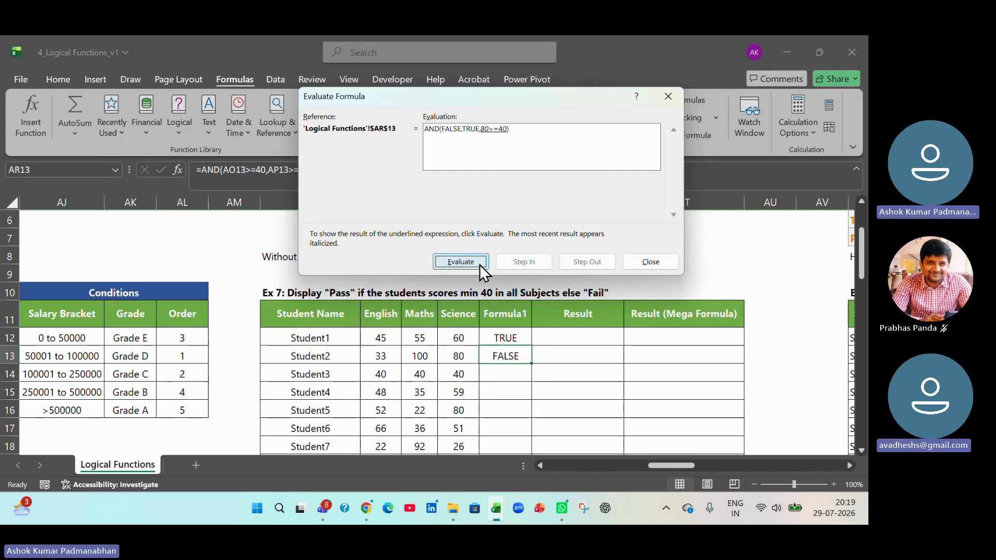
{"action": "left_click", "coordinate": [479, 265]}
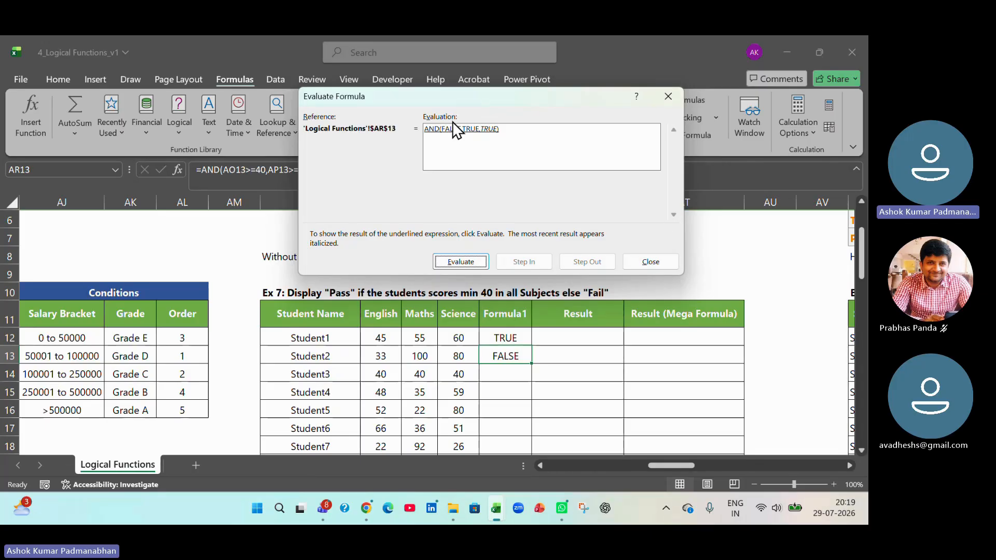
{"action": "left_click", "coordinate": [471, 262]}
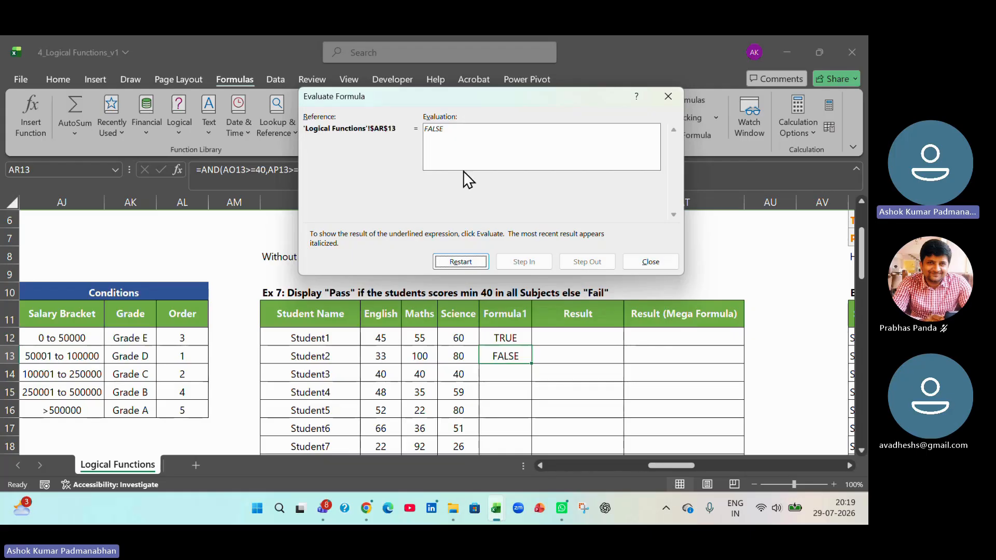
{"action": "left_click", "coordinate": [641, 258]}
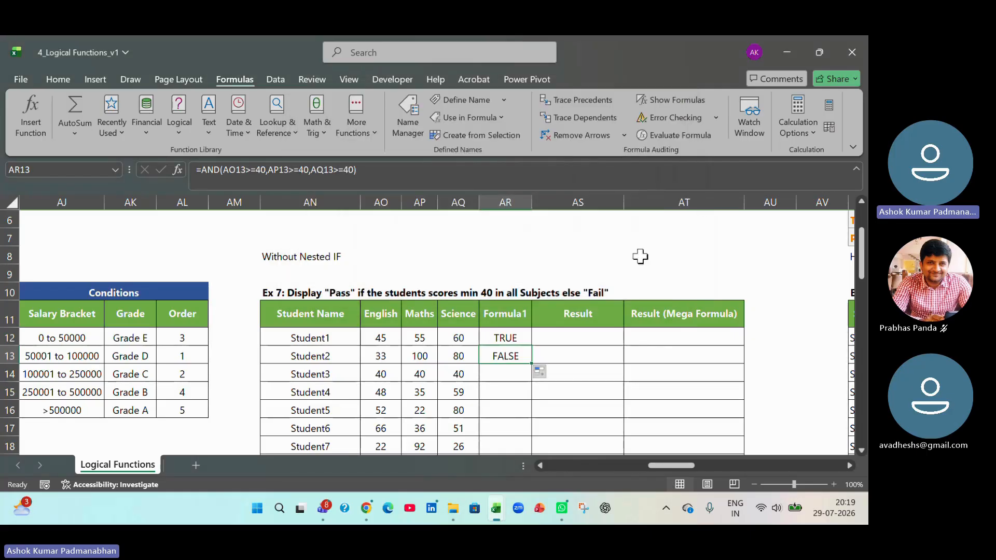
- Inspect the first condition AO12>=40 inside Student1's AND formula in AR12, leaving the formula as it is
{"action": "double_click", "coordinate": [513, 338]}
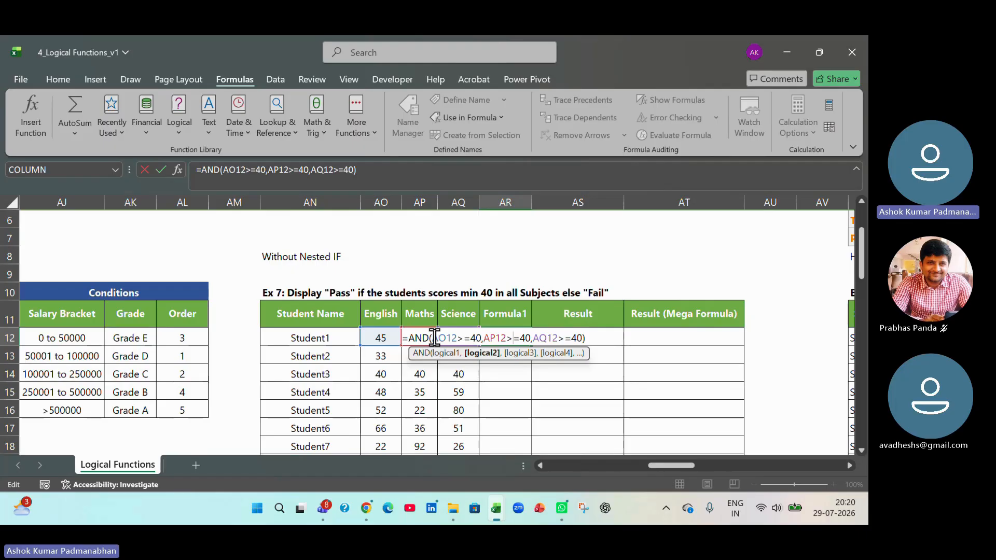
{"action": "left_click_drag", "start_coordinate": [435, 338], "coordinate": [483, 338]}
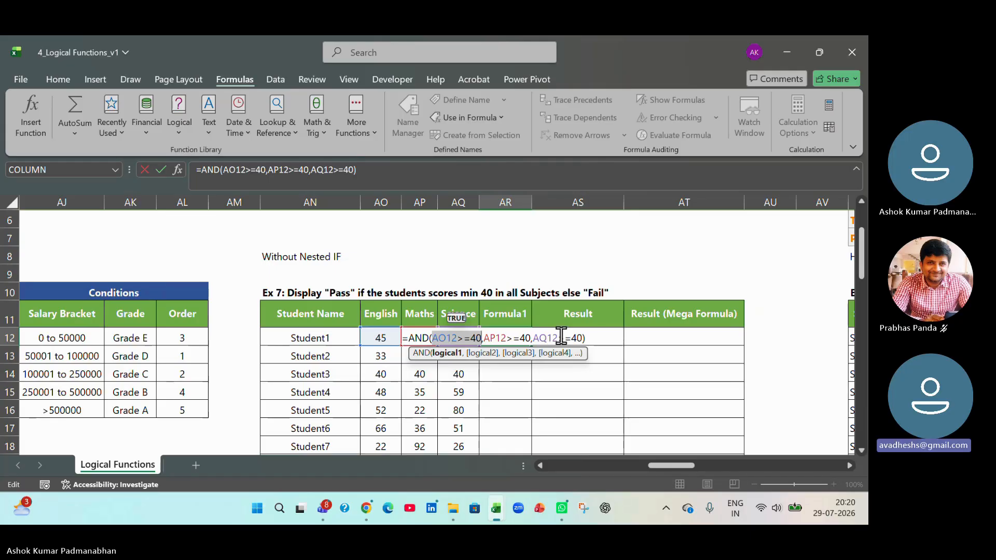
{"action": "key", "text": "Return"}
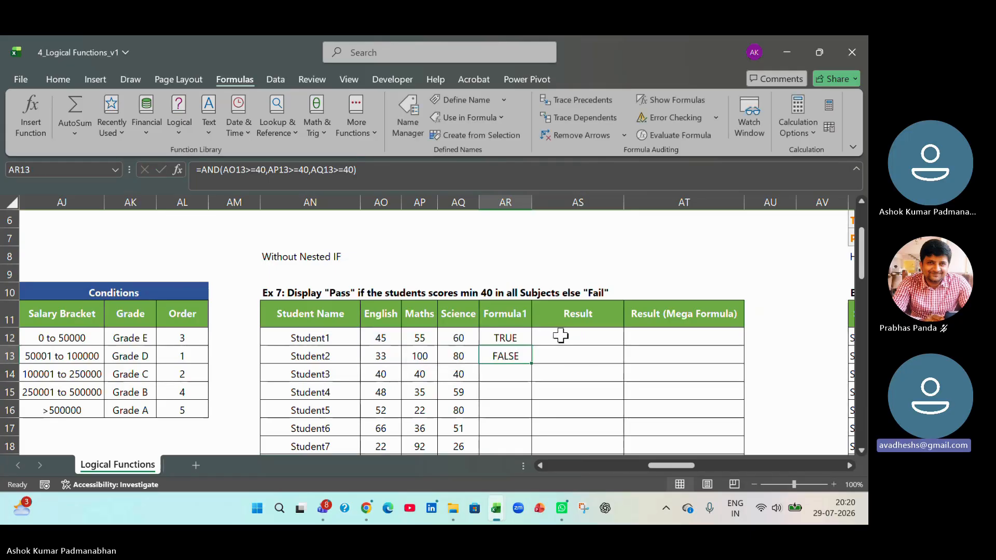
{"action": "left_click", "coordinate": [513, 334]}
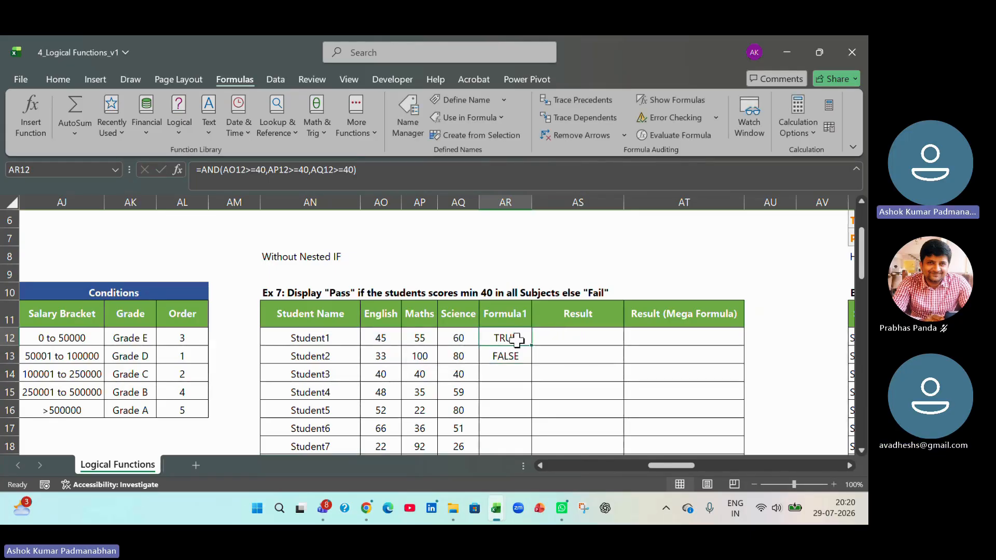
{"action": "left_click", "coordinate": [499, 232]}
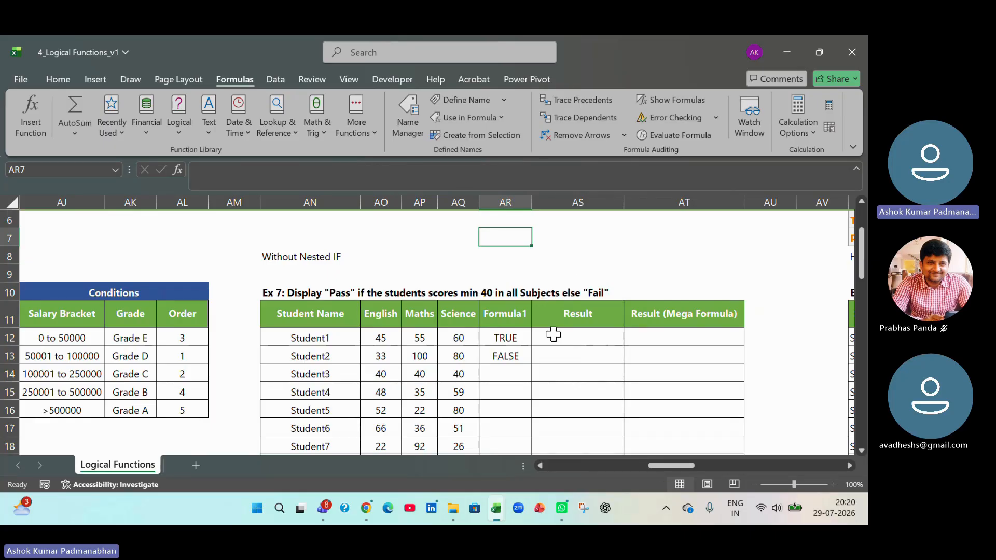
- Fill the AND formula from AR12:AR13 down the Formula1 column to AR25 for the remaining students
{"action": "left_click_drag", "start_coordinate": [527, 338], "coordinate": [527, 357]}
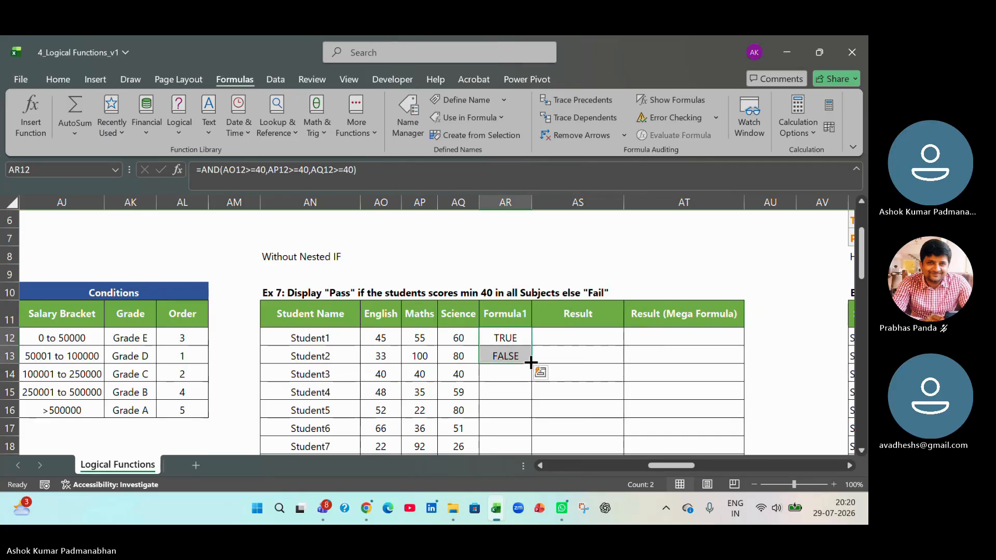
{"action": "double_click", "coordinate": [531, 362]}
{"action": "scroll", "coordinate": [542, 378], "scroll_direction": "down", "scroll_amount": 3}
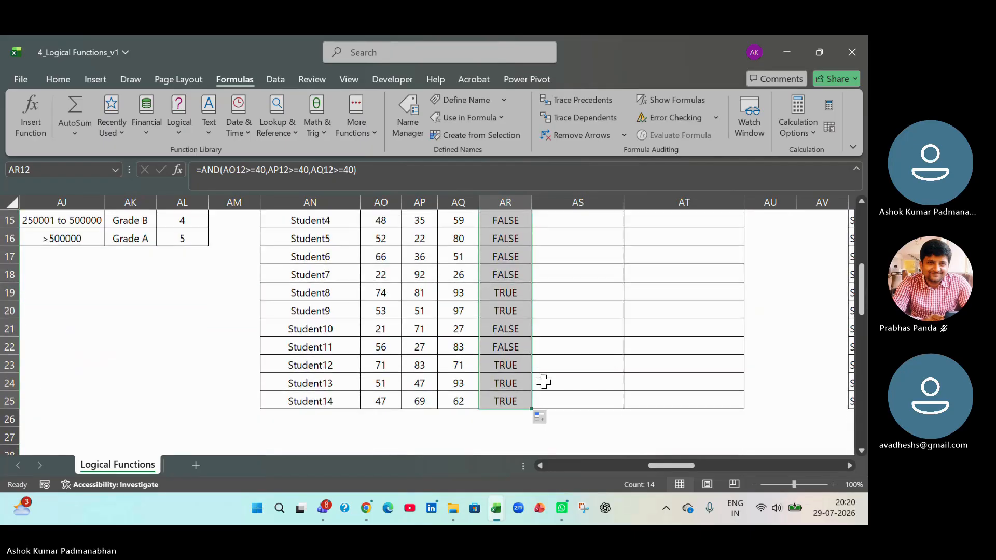
{"action": "scroll", "coordinate": [543, 383], "scroll_direction": "up", "scroll_amount": 2}
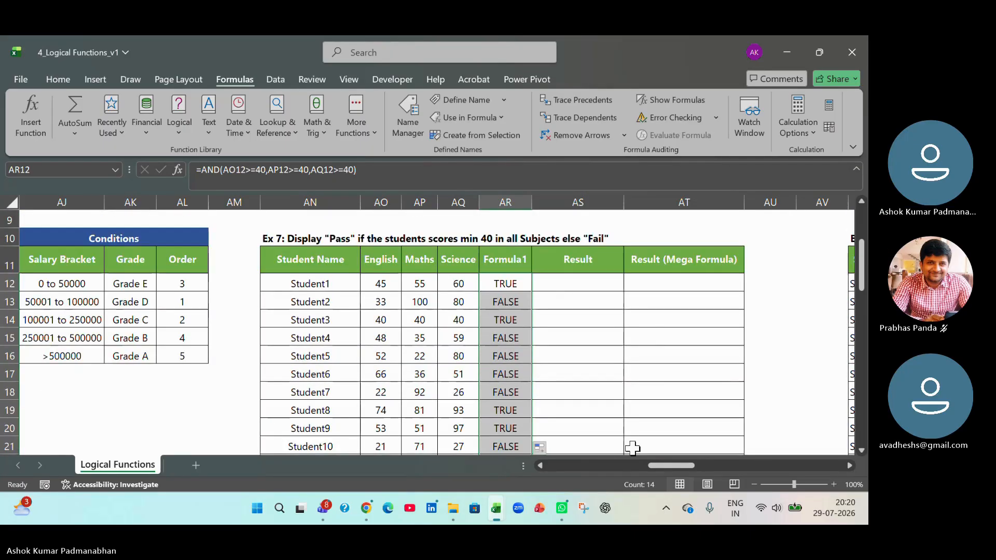
- Go to the AND truth table and examine its first row, comparing inputs B14 and C14 with the output in D14
{"action": "left_click_drag", "start_coordinate": [665, 465], "coordinate": [562, 462]}
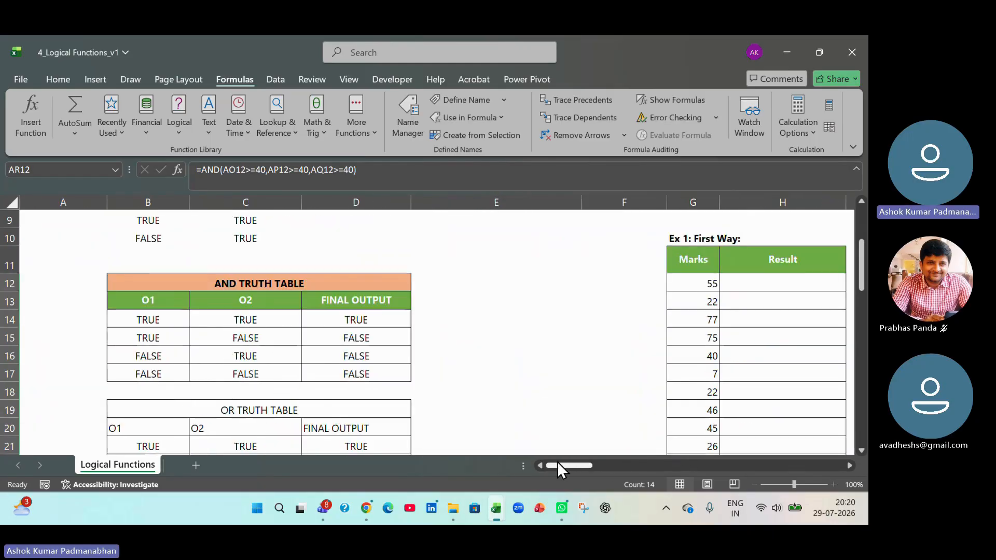
{"action": "left_click", "coordinate": [165, 320]}
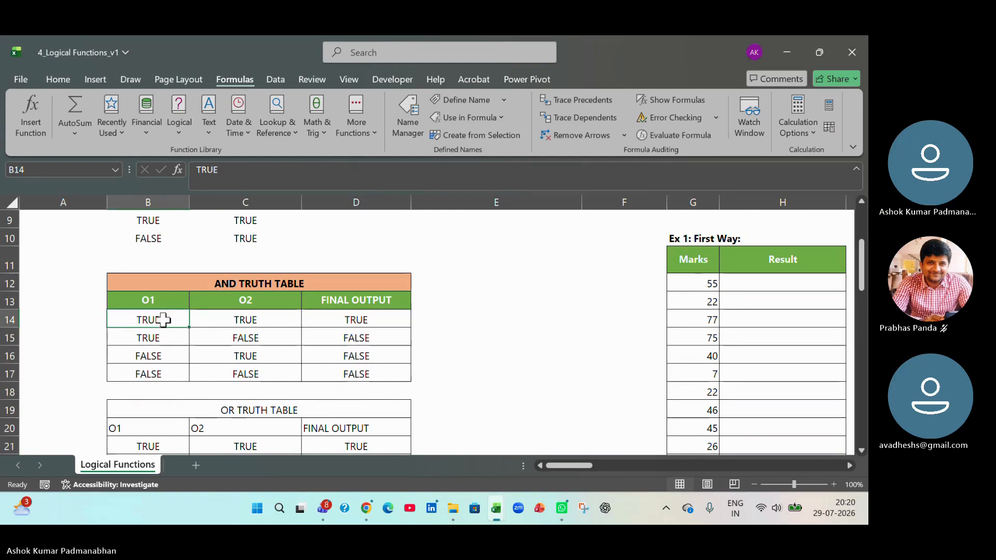
{"action": "left_click", "coordinate": [236, 284]}
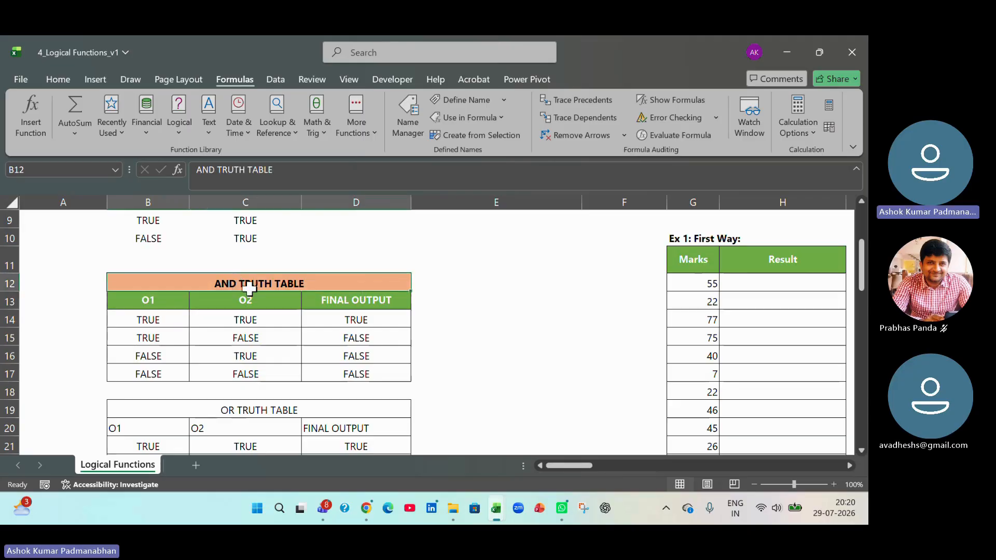
{"action": "left_click", "coordinate": [153, 320]}
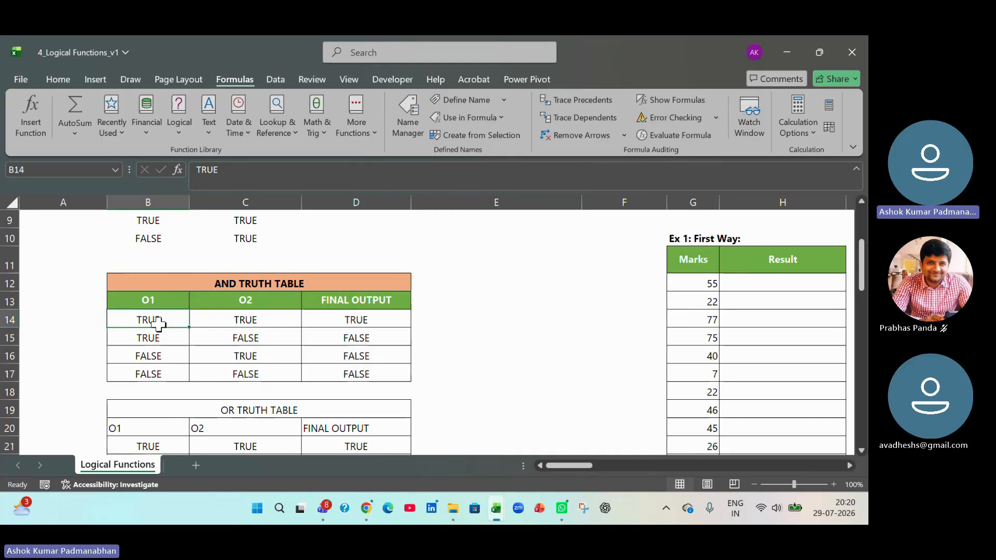
{"action": "left_click", "coordinate": [280, 324]}
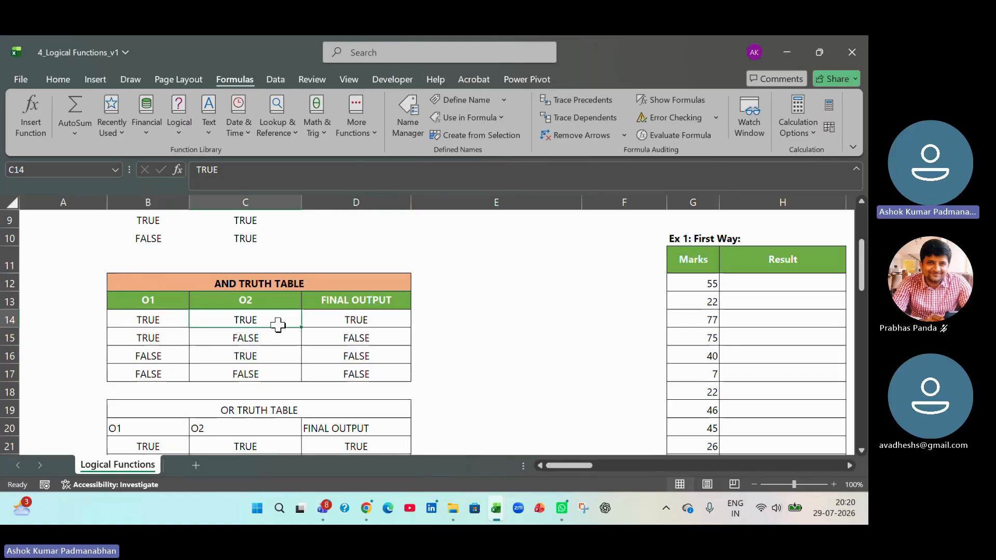
{"action": "left_click", "coordinate": [136, 317]}
{"action": "left_click_drag", "start_coordinate": [188, 318], "coordinate": [224, 317]}
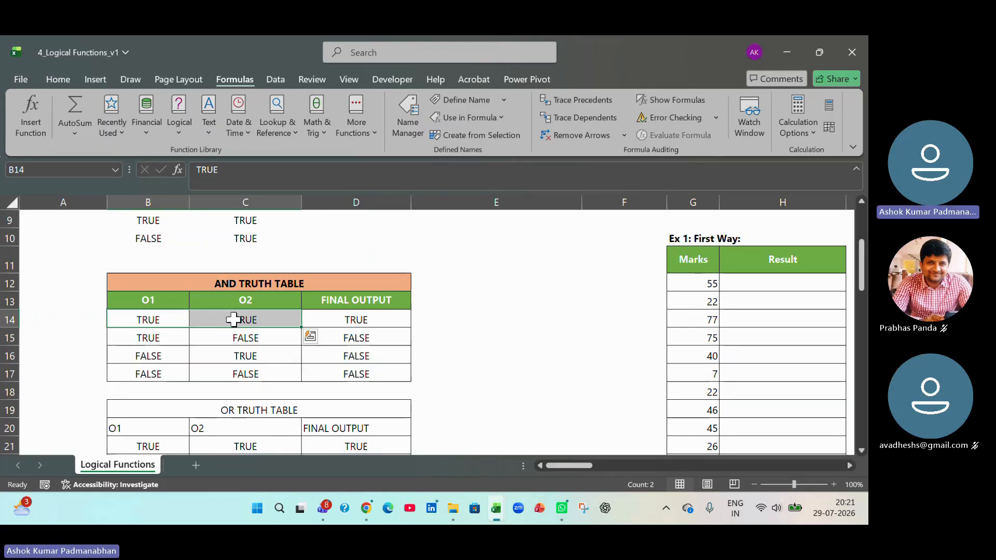
{"action": "left_click", "coordinate": [356, 318]}
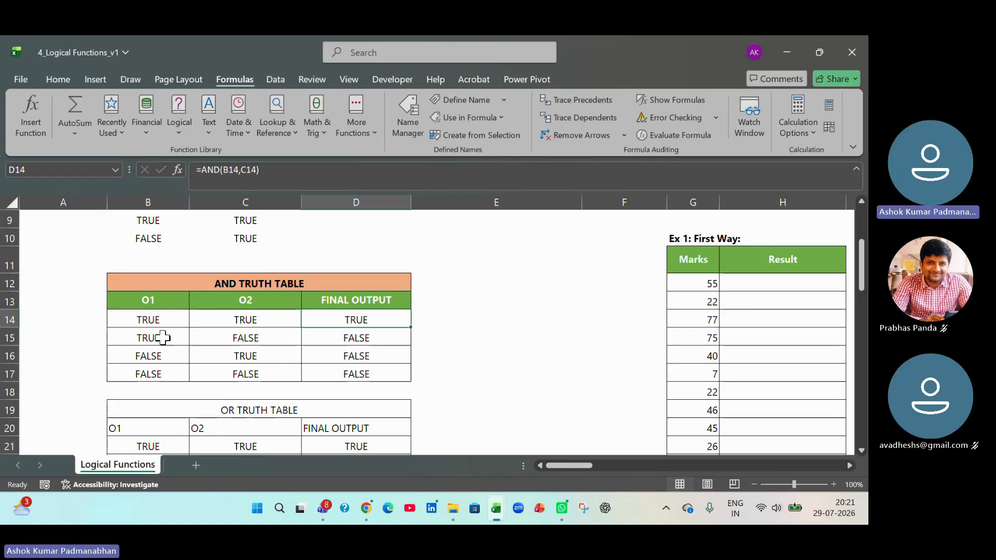
- Examine rows 15 to 17 of the AND truth table, comparing the O1 and O2 inputs with each final output
{"action": "left_click", "coordinate": [163, 338]}
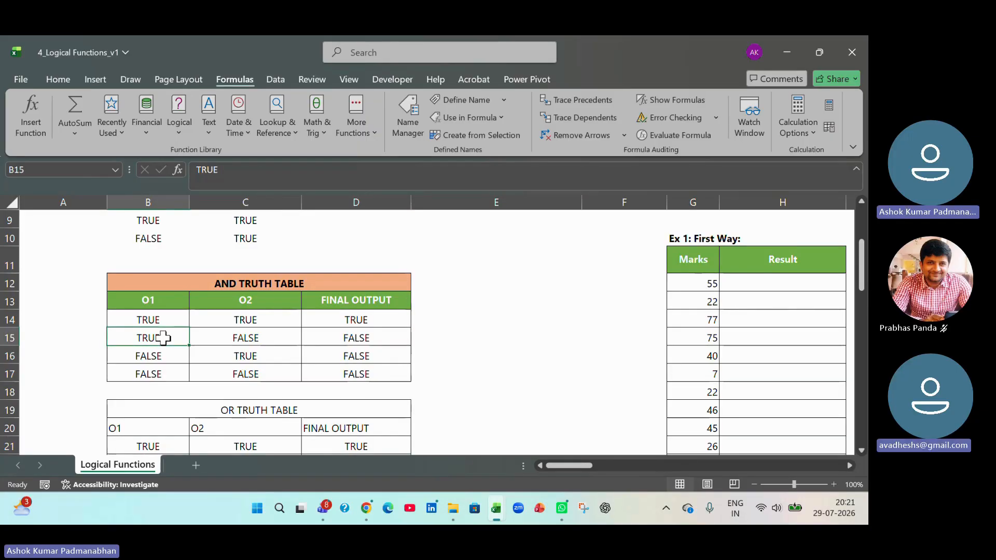
{"action": "left_click", "coordinate": [271, 336]}
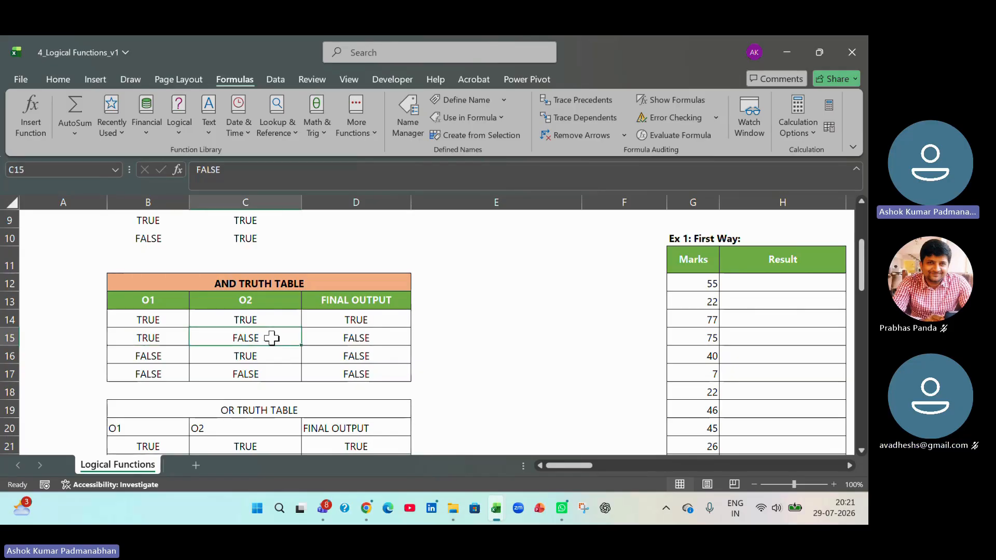
{"action": "left_click", "coordinate": [384, 337]}
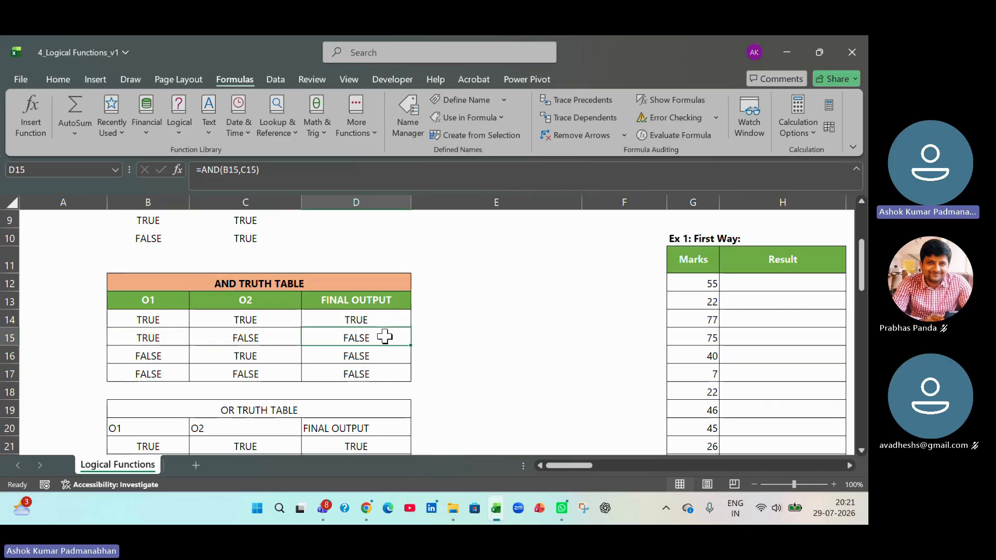
{"action": "left_click", "coordinate": [174, 360]}
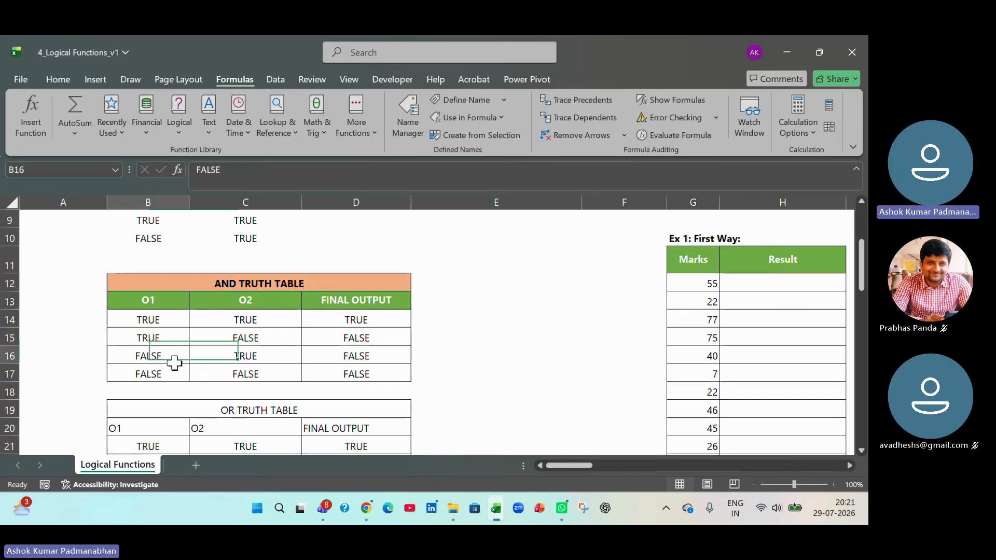
{"action": "left_click", "coordinate": [251, 354]}
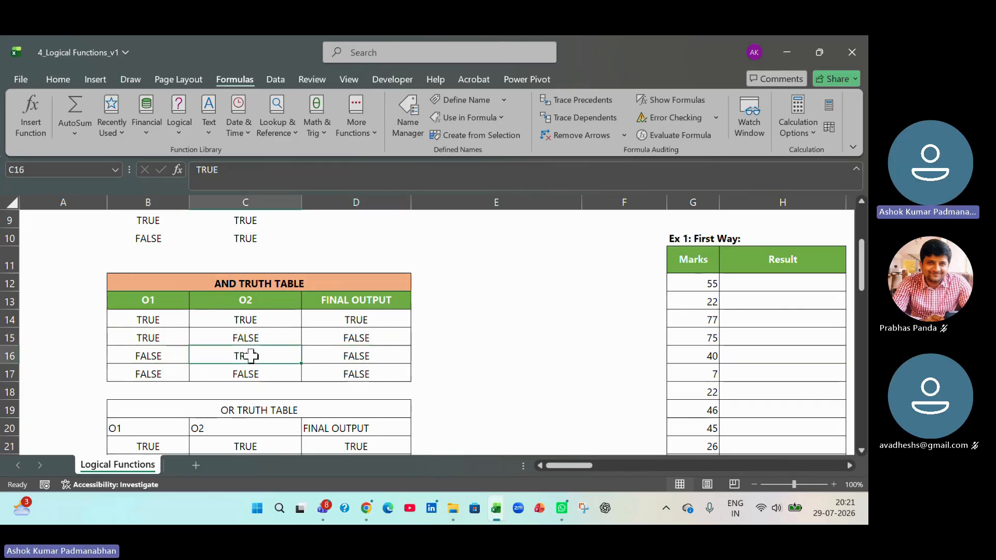
{"action": "left_click", "coordinate": [372, 355]}
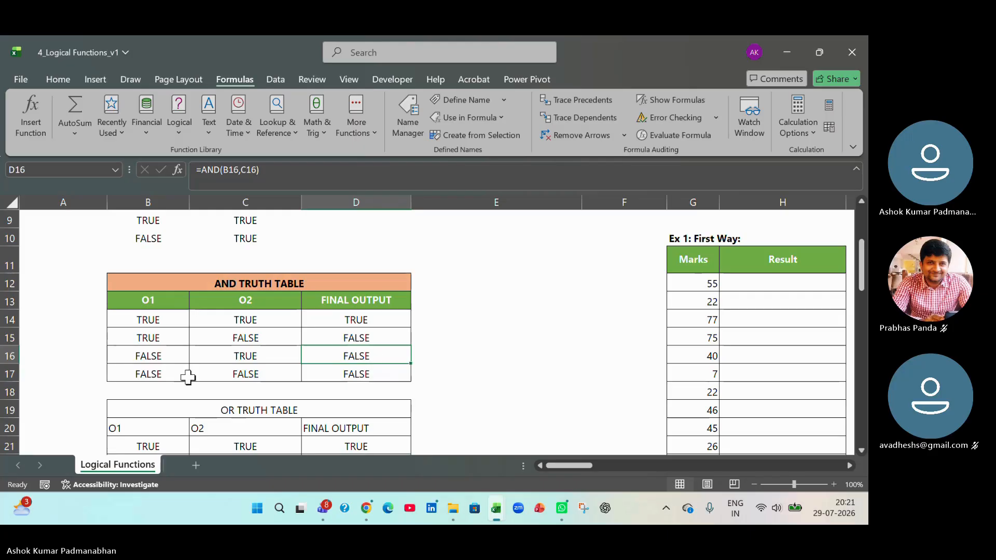
{"action": "left_click", "coordinate": [166, 375]}
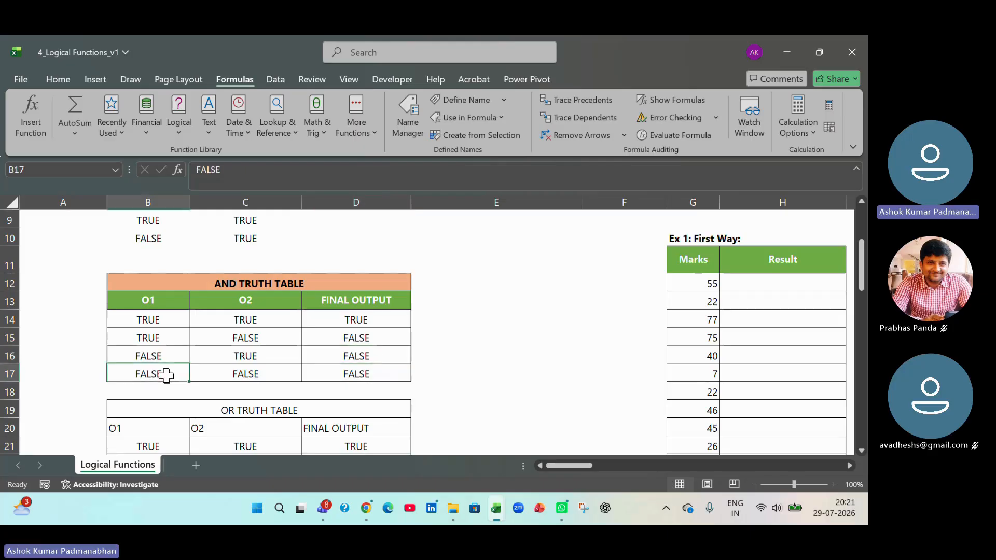
{"action": "left_click", "coordinate": [245, 374]}
{"action": "left_click", "coordinate": [343, 374]}
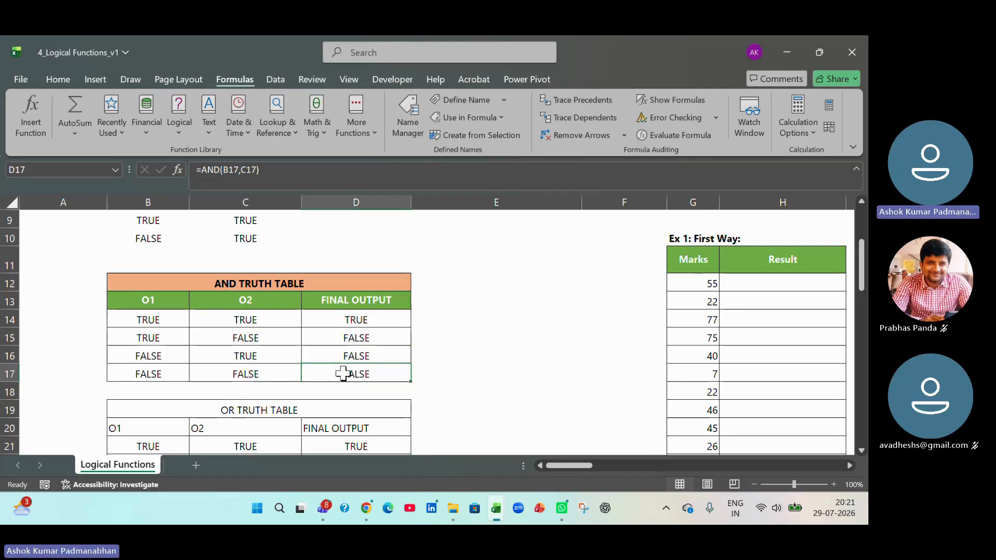
- Check which cells the AND formula in D14 of the truth table refers to, without changing it
{"action": "double_click", "coordinate": [382, 317]}
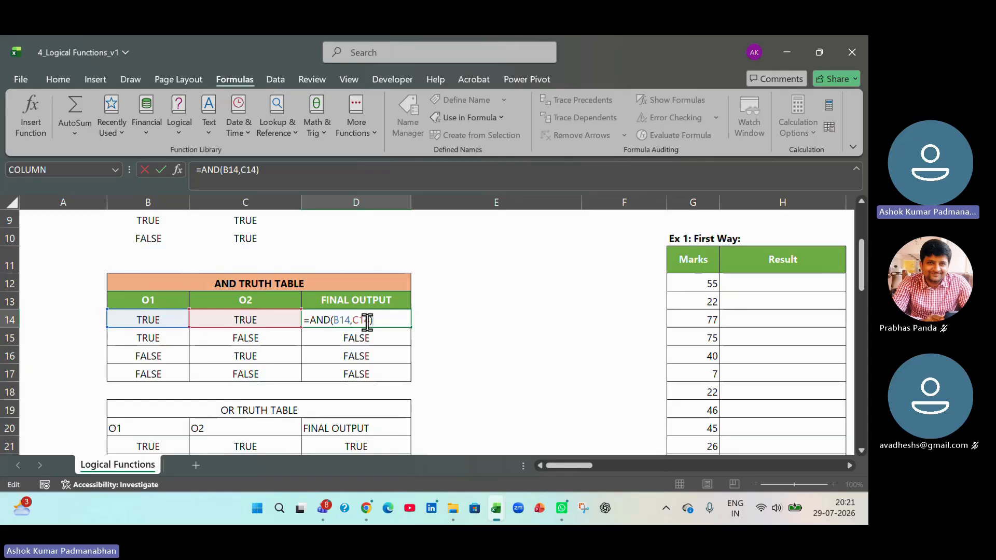
{"action": "key", "text": "Return"}
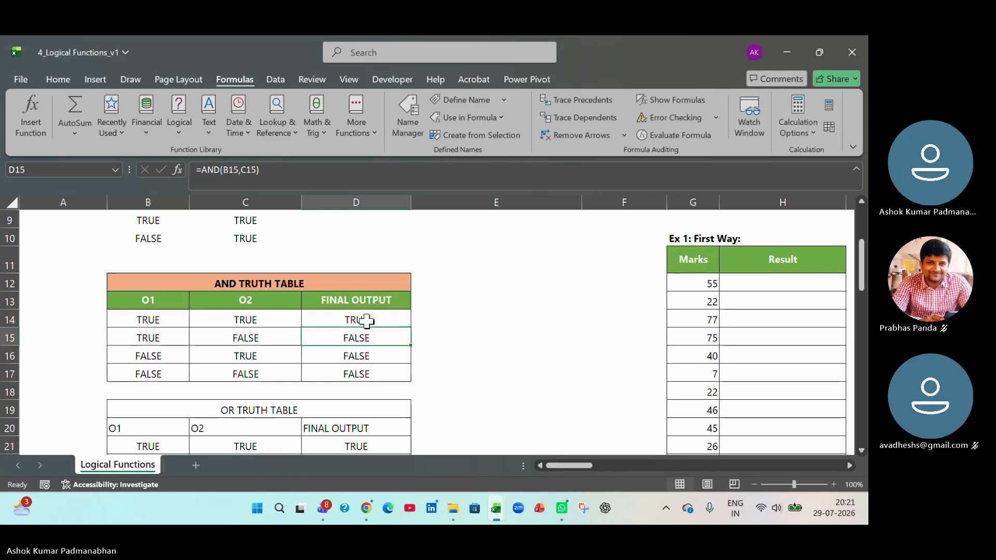
{"action": "left_click", "coordinate": [367, 321]}
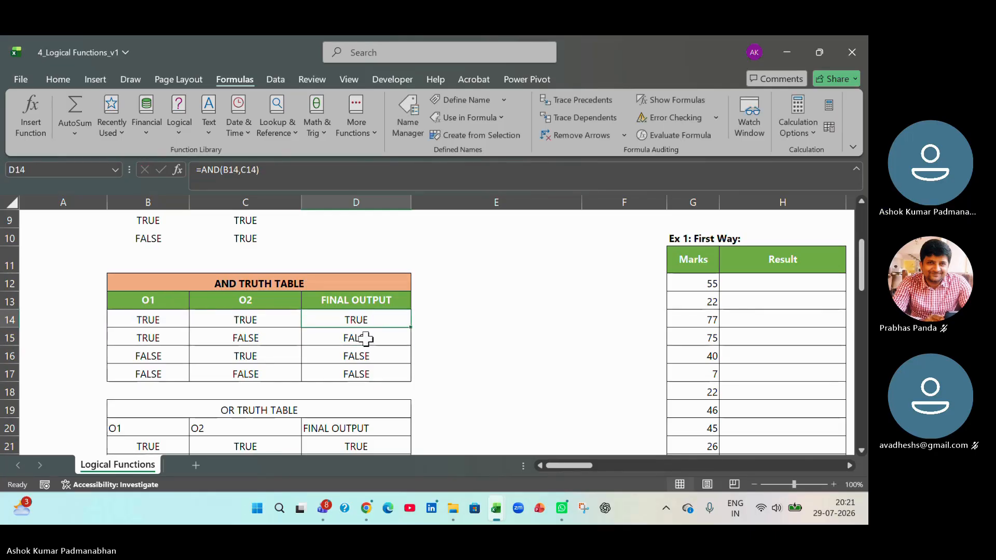
- Check the cell references of the AND formula in D15 and review the outputs in D14:D17 against their inputs
{"action": "double_click", "coordinate": [366, 339]}
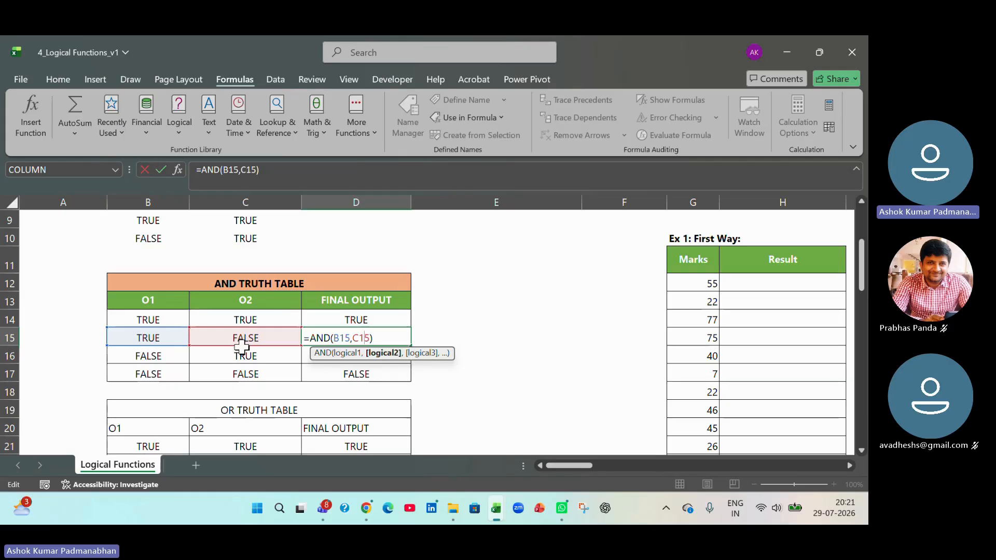
{"action": "key", "text": "Return"}
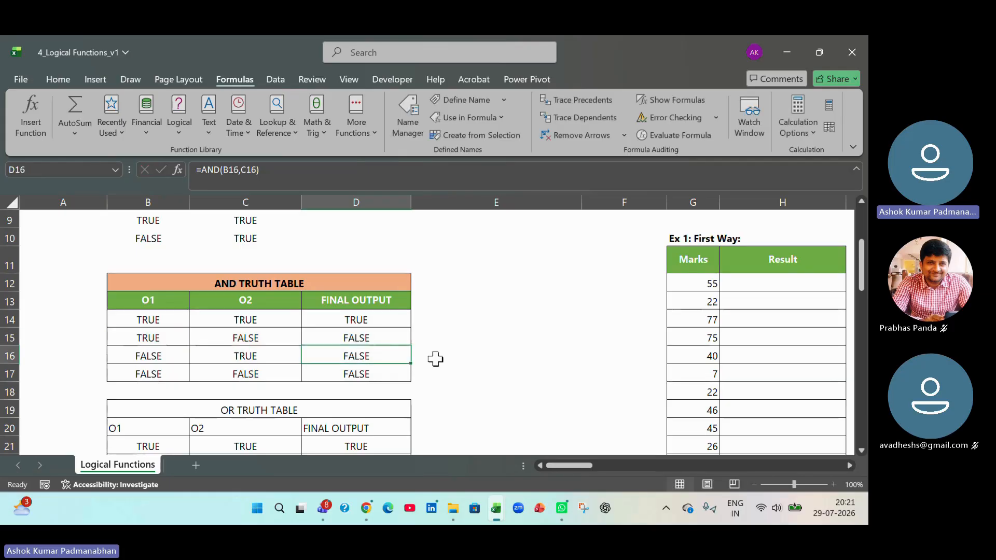
{"action": "left_click", "coordinate": [402, 342]}
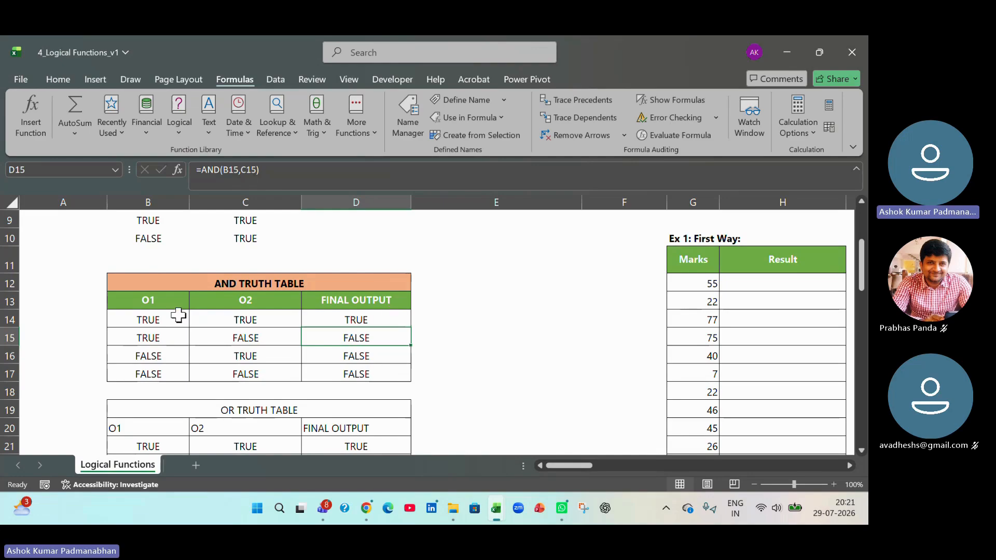
{"action": "left_click", "coordinate": [162, 316]}
{"action": "left_click_drag", "start_coordinate": [163, 317], "coordinate": [343, 372]}
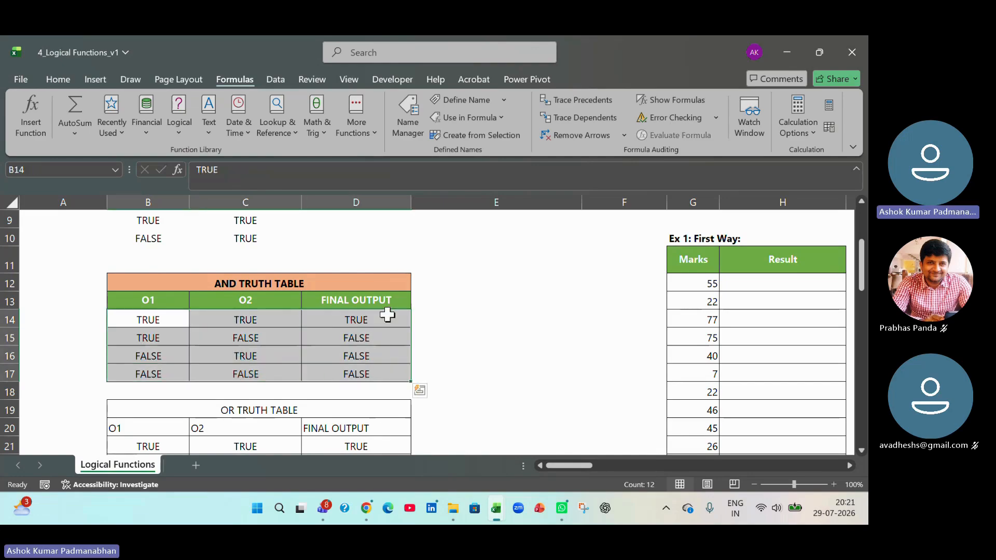
{"action": "left_click_drag", "start_coordinate": [387, 314], "coordinate": [390, 376]}
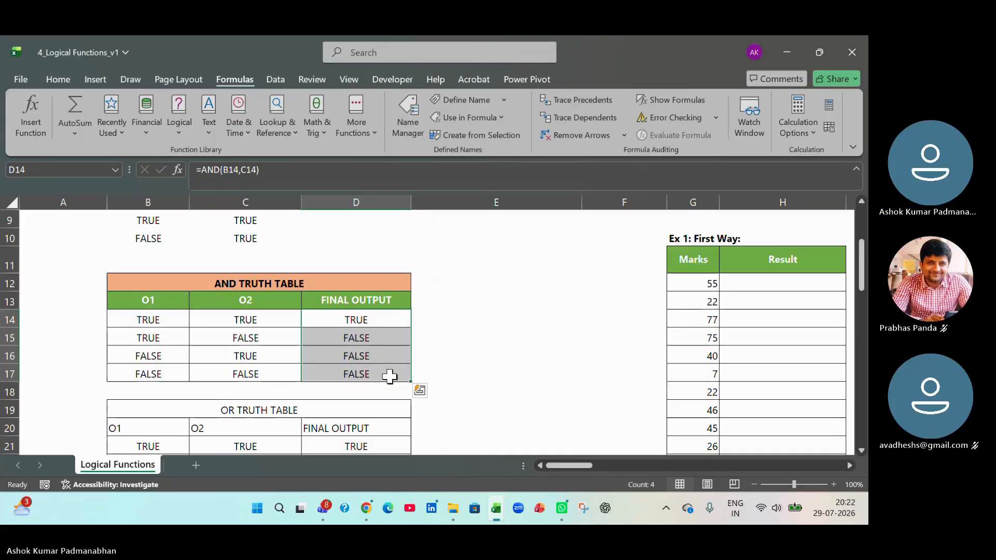
- Go to the OR truth table and check which cells the formula in D21 refers to, without changing it
{"action": "scroll", "coordinate": [389, 378], "scroll_direction": "down", "scroll_amount": 2}
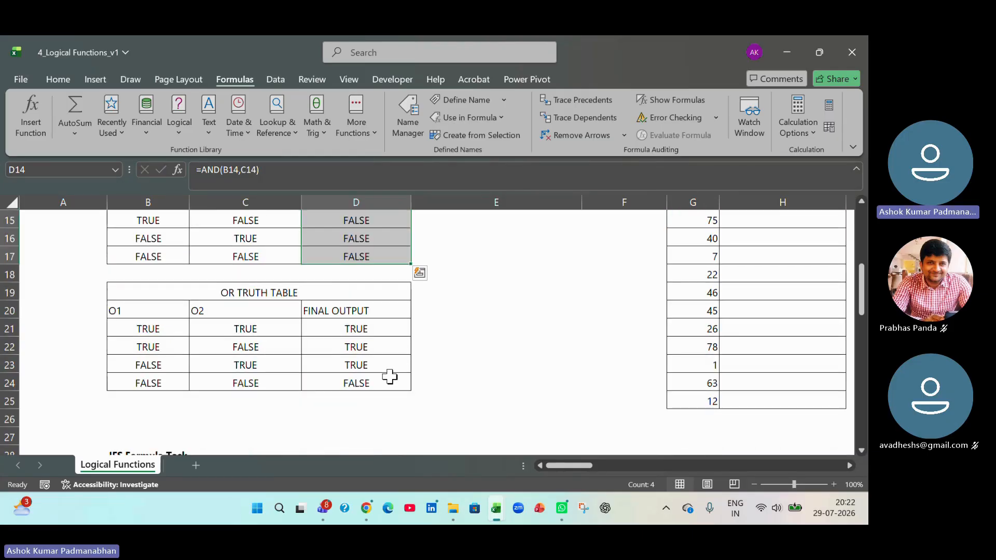
{"action": "double_click", "coordinate": [352, 329]}
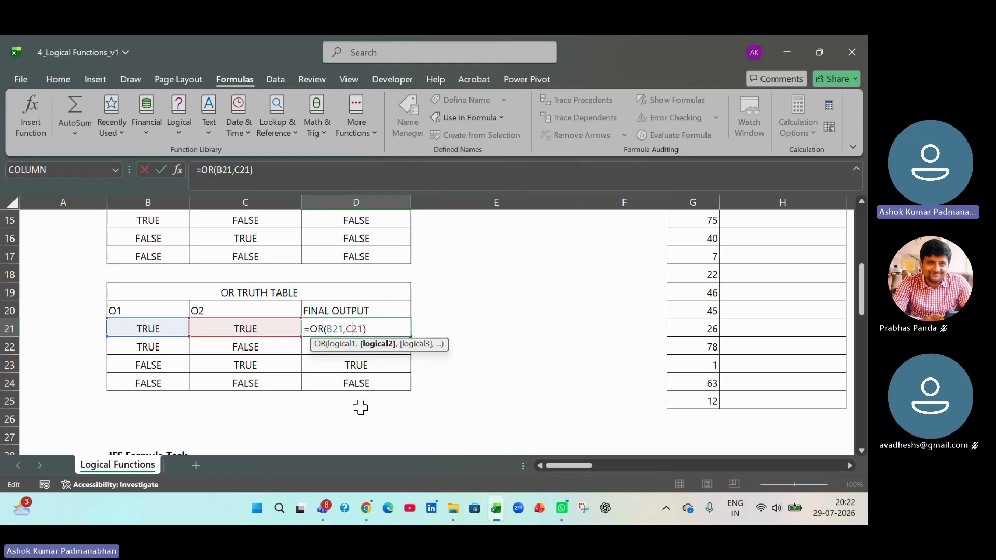
{"action": "key", "text": "Return"}
- Copy the header formatting of the AND truth table (B13:D13) onto the OR truth table's header row B20:D20
{"action": "scroll", "coordinate": [224, 363], "scroll_direction": "up", "scroll_amount": 2}
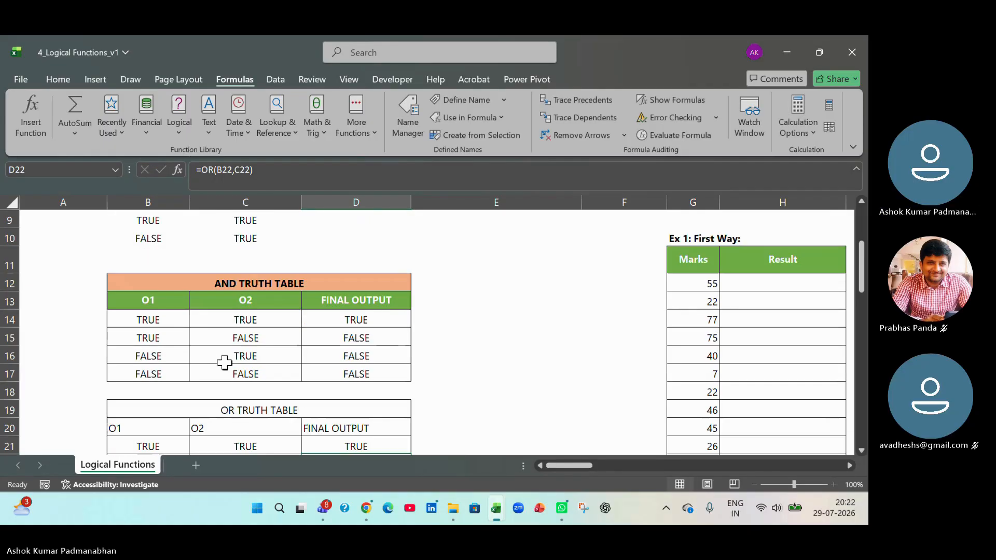
{"action": "left_click_drag", "start_coordinate": [156, 298], "coordinate": [314, 302]}
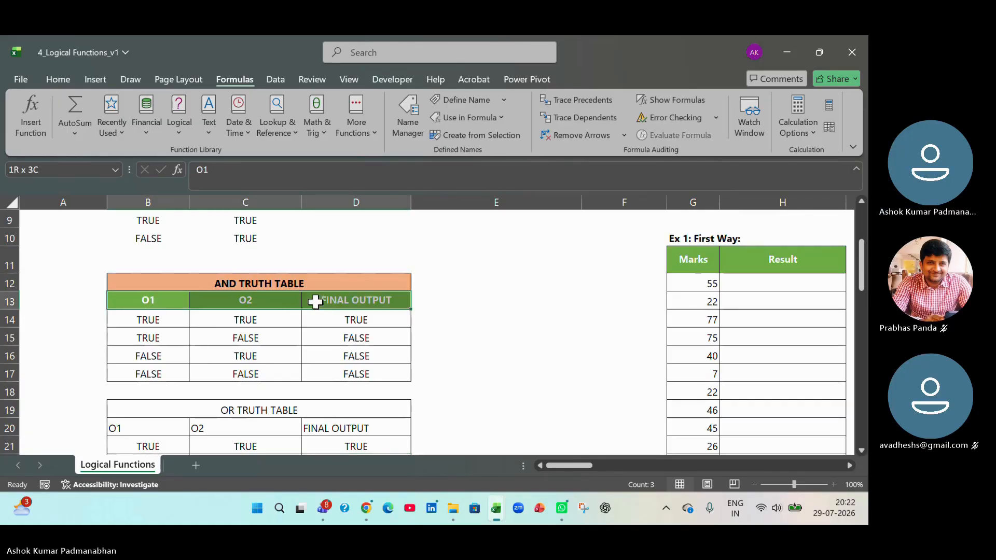
{"action": "left_click", "coordinate": [59, 79]}
{"action": "left_click", "coordinate": [51, 136]}
{"action": "scroll", "coordinate": [216, 340], "scroll_direction": "down", "scroll_amount": 3}
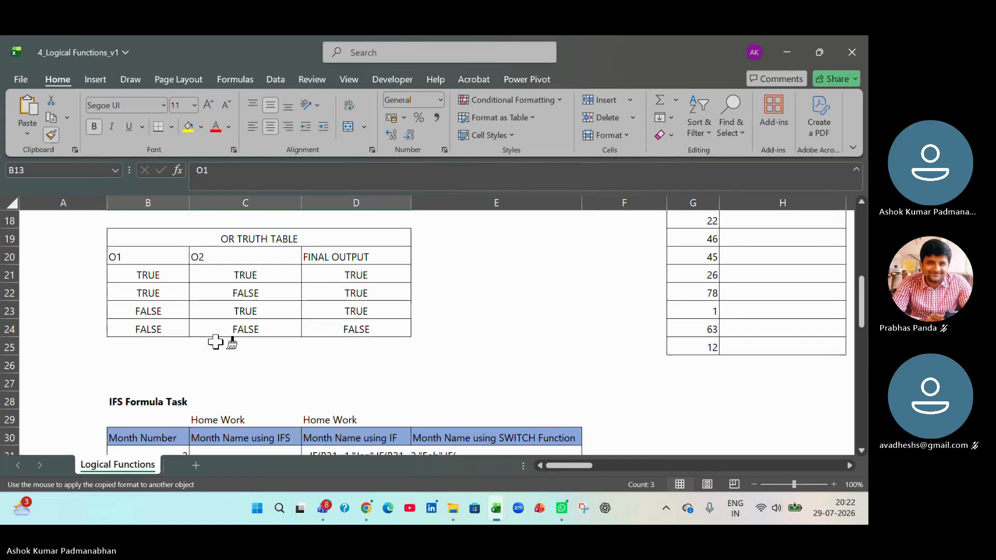
{"action": "left_click_drag", "start_coordinate": [156, 258], "coordinate": [358, 258]}
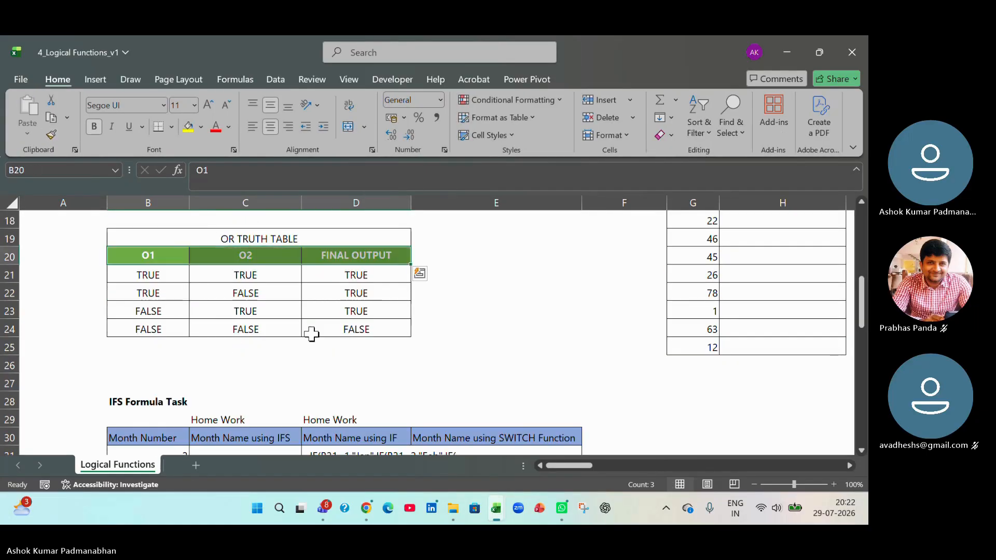
{"action": "left_click", "coordinate": [311, 332]}
- Examine row 21 of the OR truth table, comparing inputs B21 and C21 with the OR formula's arguments in D21
{"action": "left_click", "coordinate": [153, 276]}
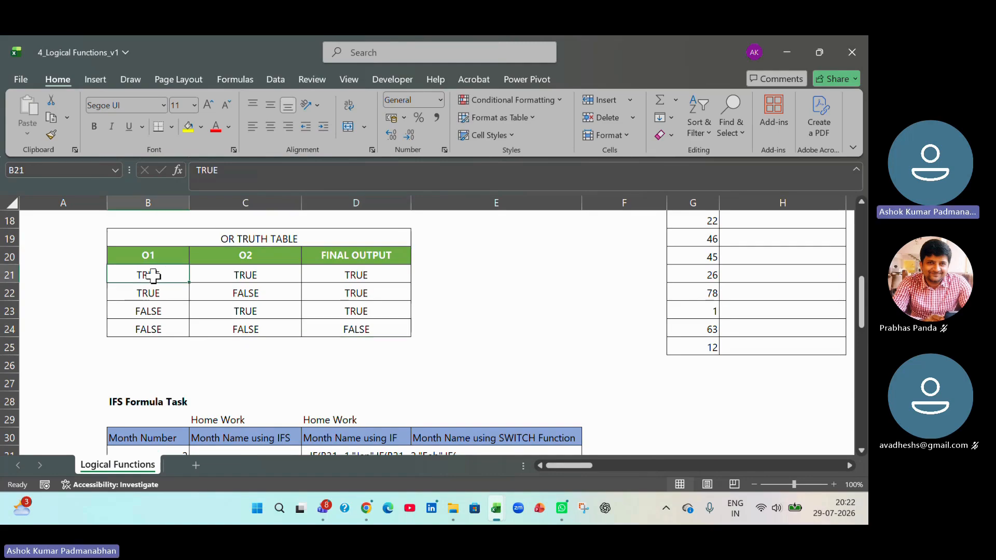
{"action": "left_click", "coordinate": [270, 275]}
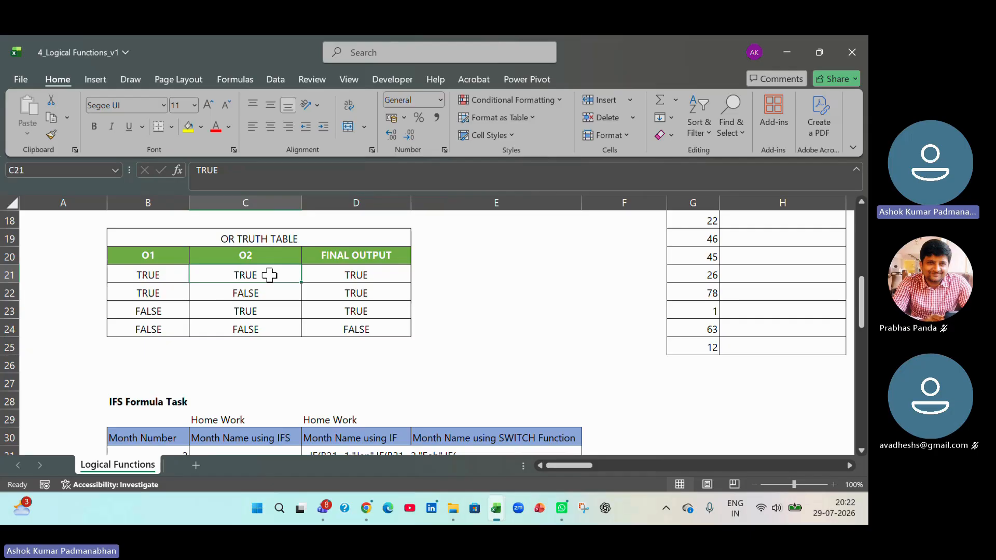
{"action": "left_click", "coordinate": [389, 273]}
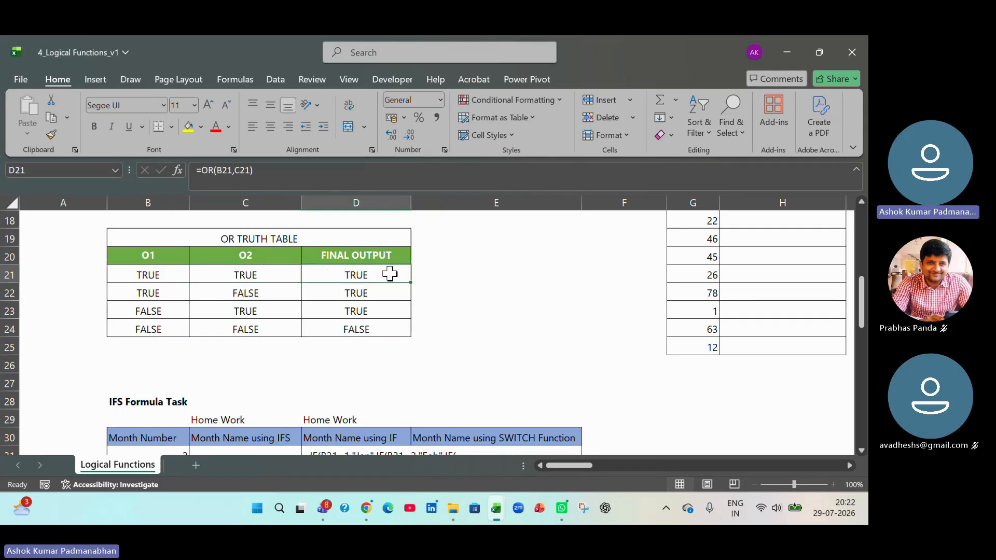
{"action": "double_click", "coordinate": [395, 275]}
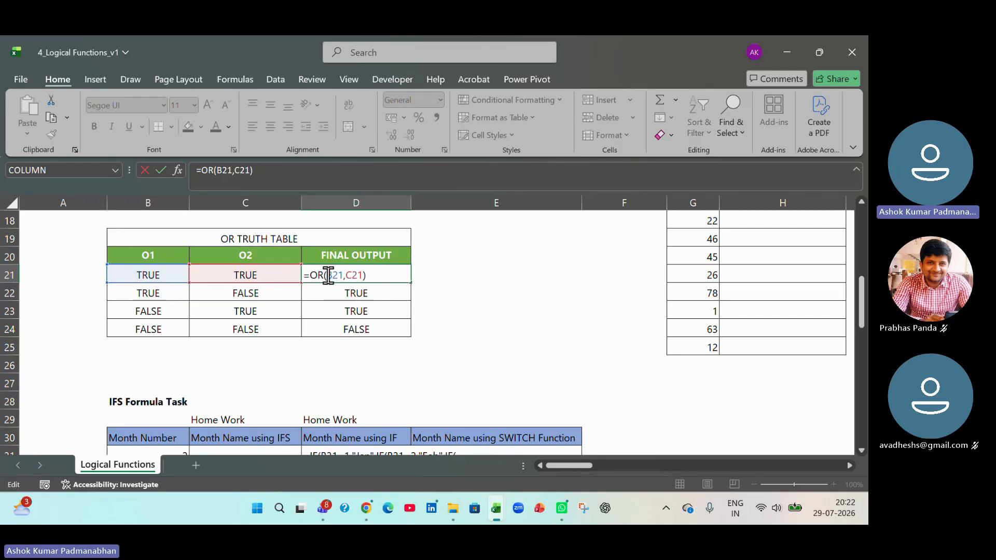
{"action": "left_click_drag", "start_coordinate": [326, 275], "coordinate": [343, 275]}
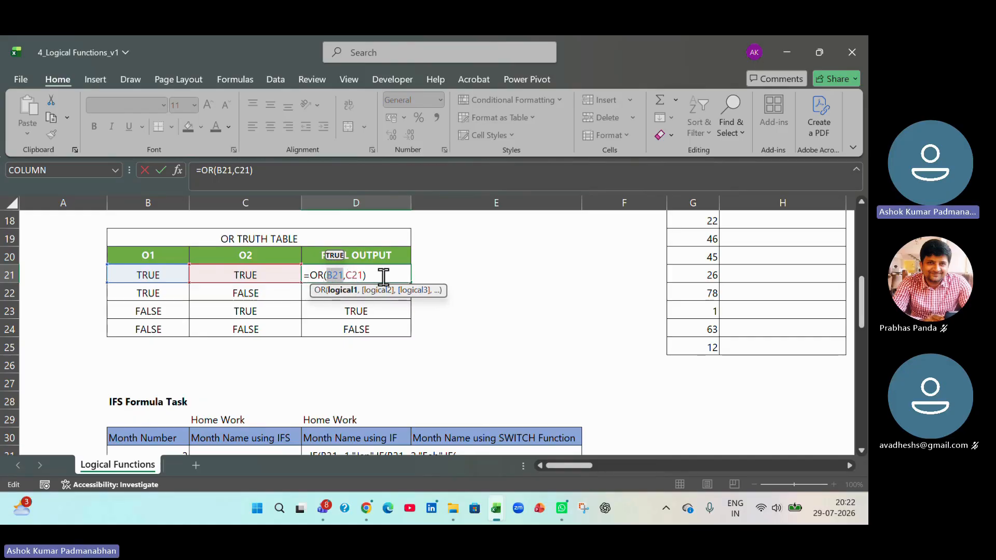
{"action": "key", "text": "Tab"}
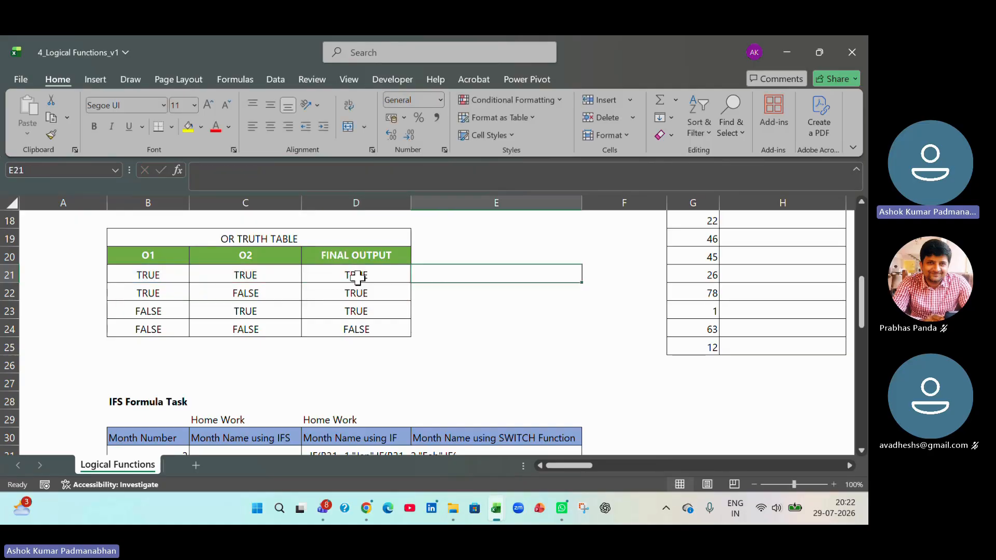
{"action": "left_click", "coordinate": [358, 277]}
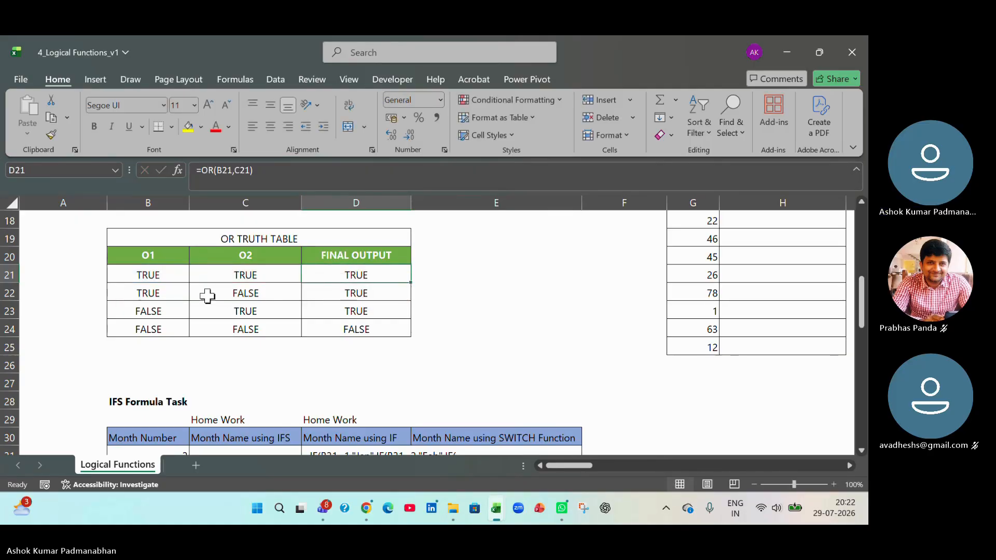
- Inspect the OR formula in D22 and trace its two arguments to B22 and C22, leaving it unchanged
{"action": "left_click", "coordinate": [381, 296]}
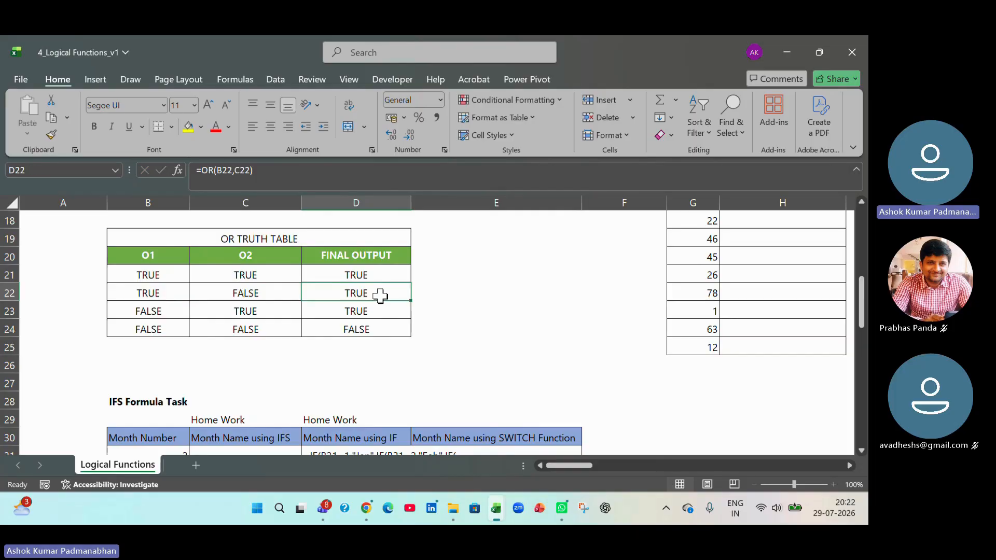
{"action": "double_click", "coordinate": [380, 296]}
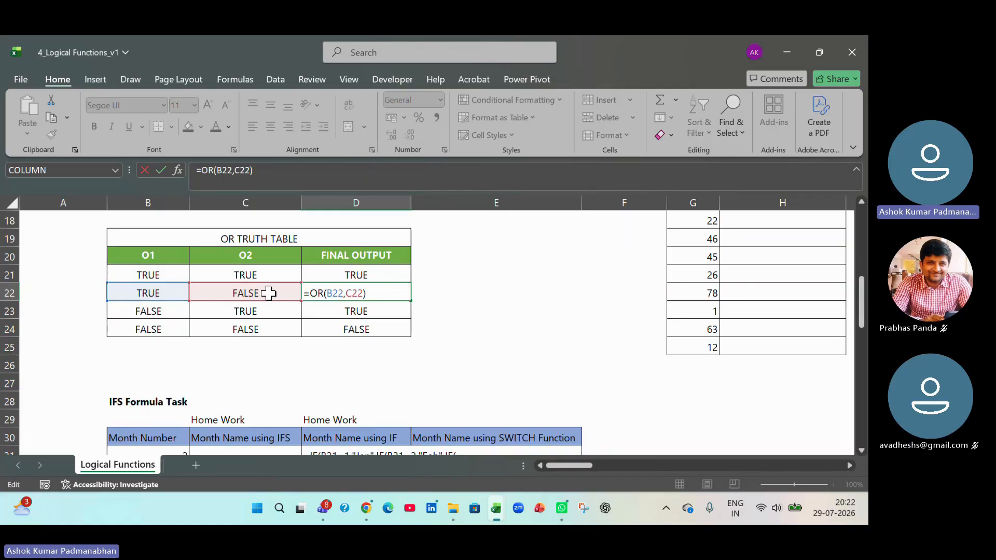
{"action": "key", "text": "Tab"}
{"action": "left_click", "coordinate": [398, 293]}
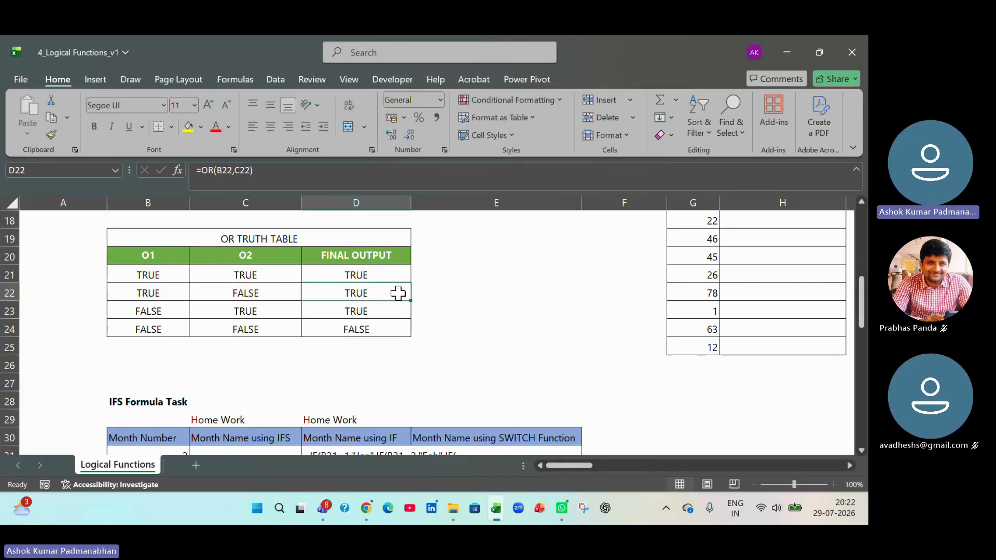
{"action": "double_click", "coordinate": [398, 293]}
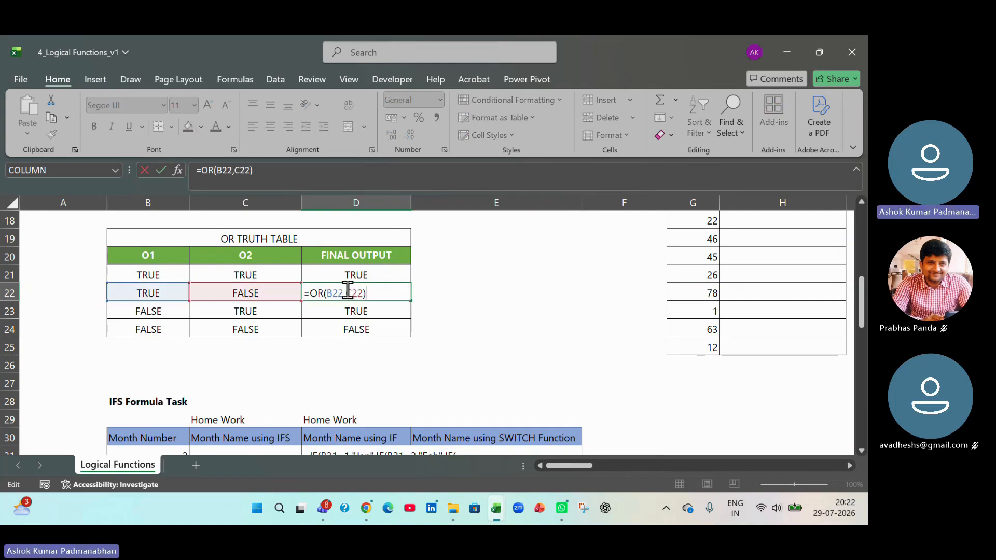
{"action": "left_click", "coordinate": [329, 294]}
{"action": "left_click", "coordinate": [362, 294]}
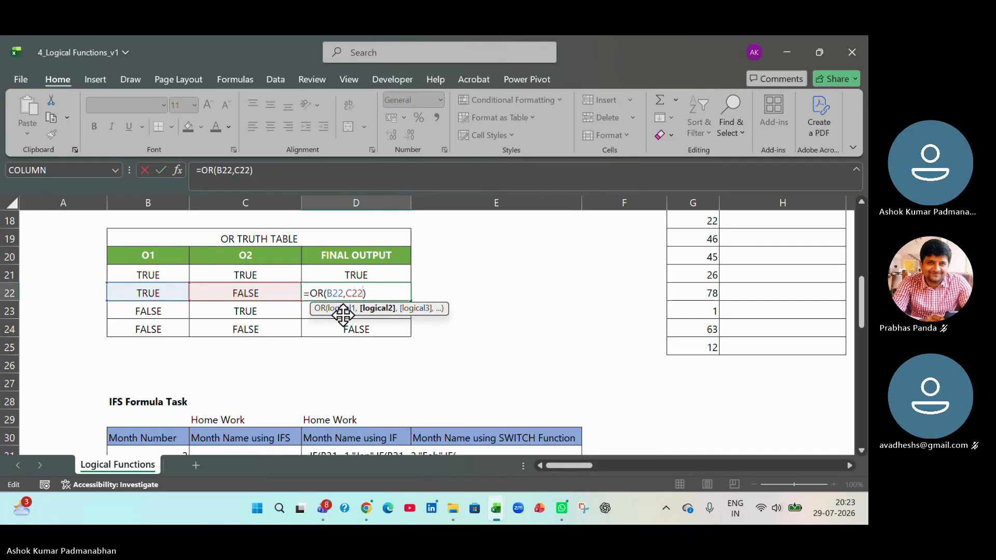
{"action": "key", "text": "Tab"}
- Check the OR formulas in D23 and D24 against the O1 and O2 inputs of their rows, without editing them
{"action": "double_click", "coordinate": [365, 312]}
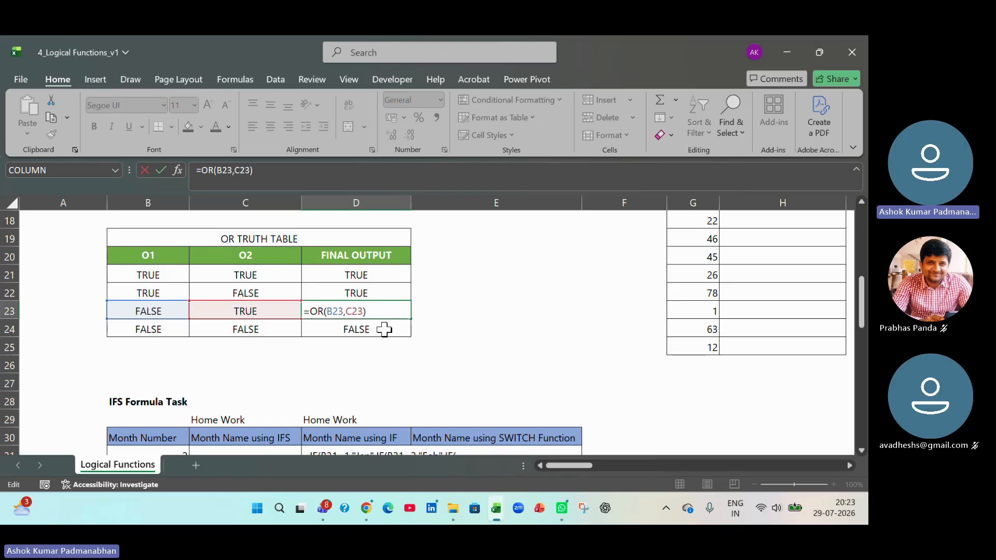
{"action": "key", "text": "Tab"}
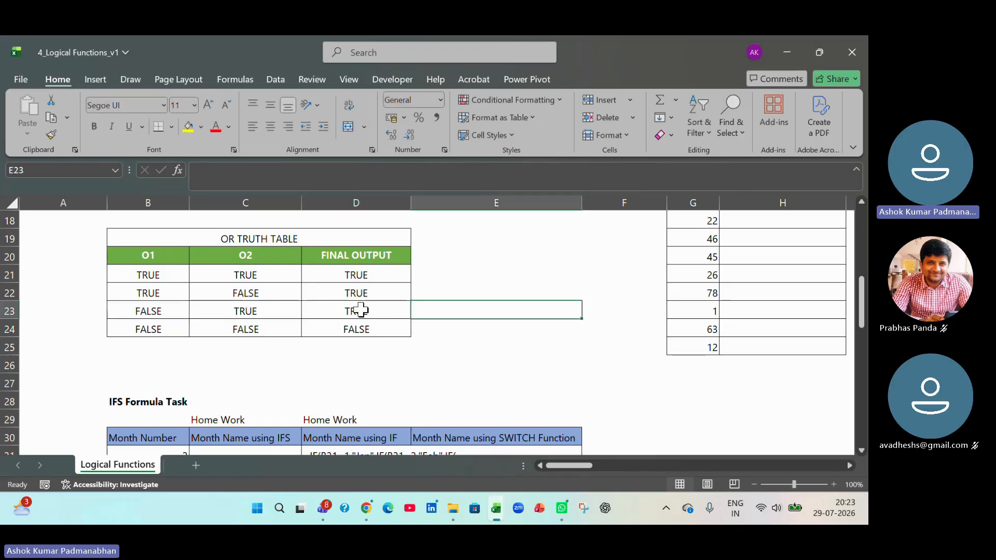
{"action": "double_click", "coordinate": [366, 331]}
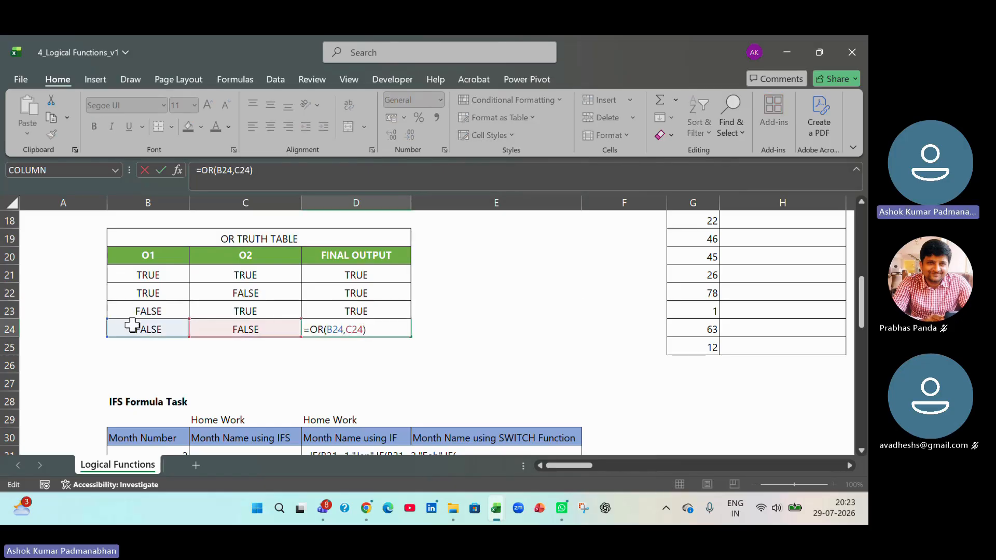
{"action": "key", "text": "Tab"}
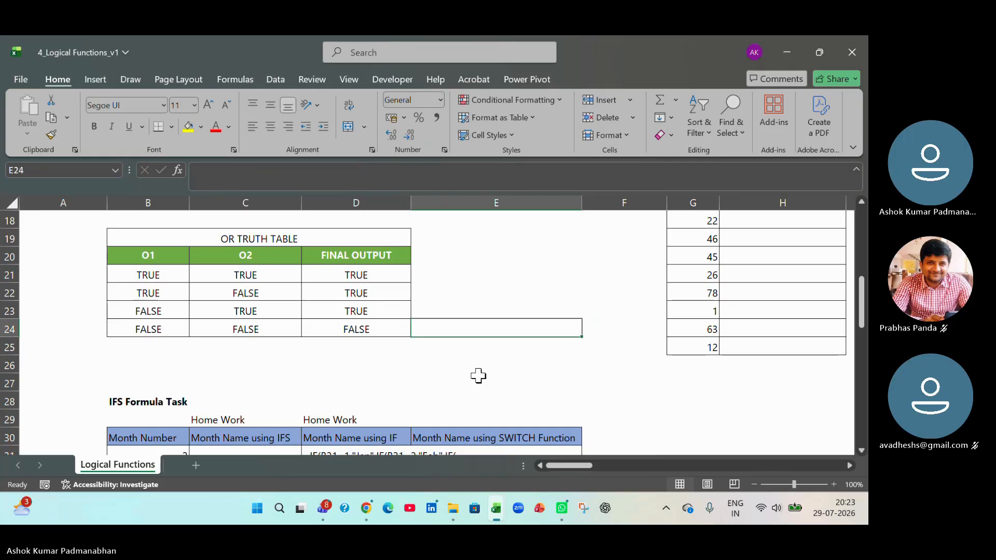
- Examine the O1 and O2 input column headers of the OR truth table in B20 and C20
{"action": "scroll", "coordinate": [478, 376], "scroll_direction": "up", "scroll_amount": 2}
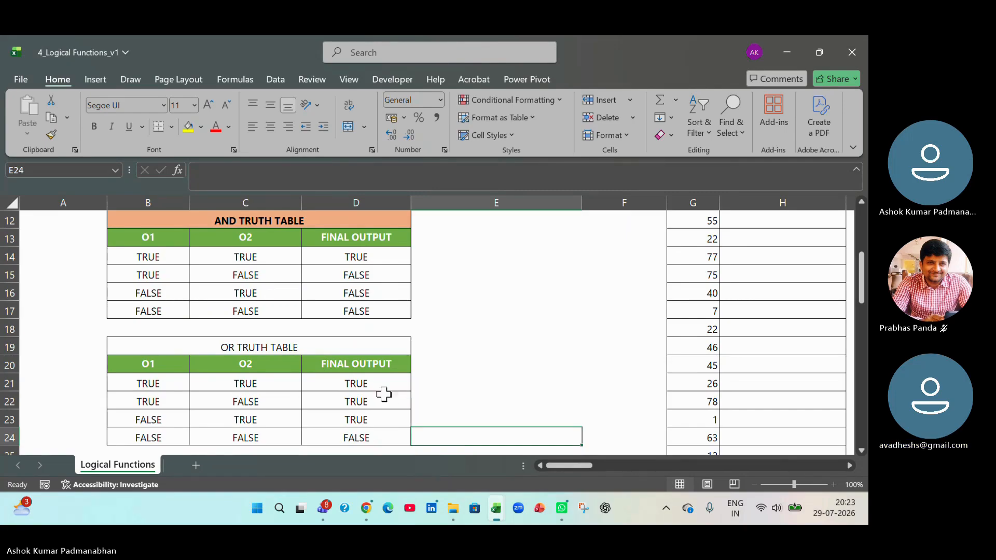
{"action": "left_click", "coordinate": [158, 383]}
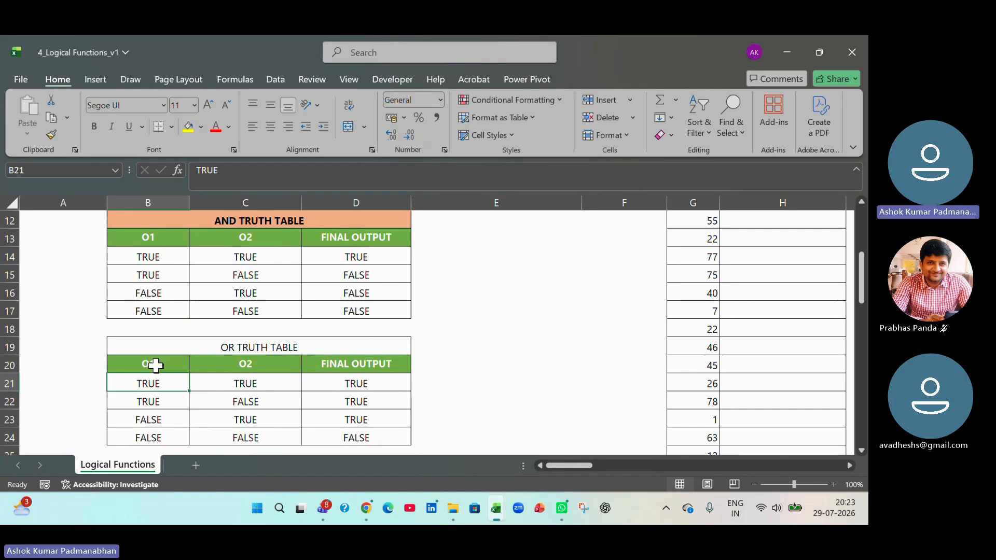
{"action": "left_click", "coordinate": [156, 360]}
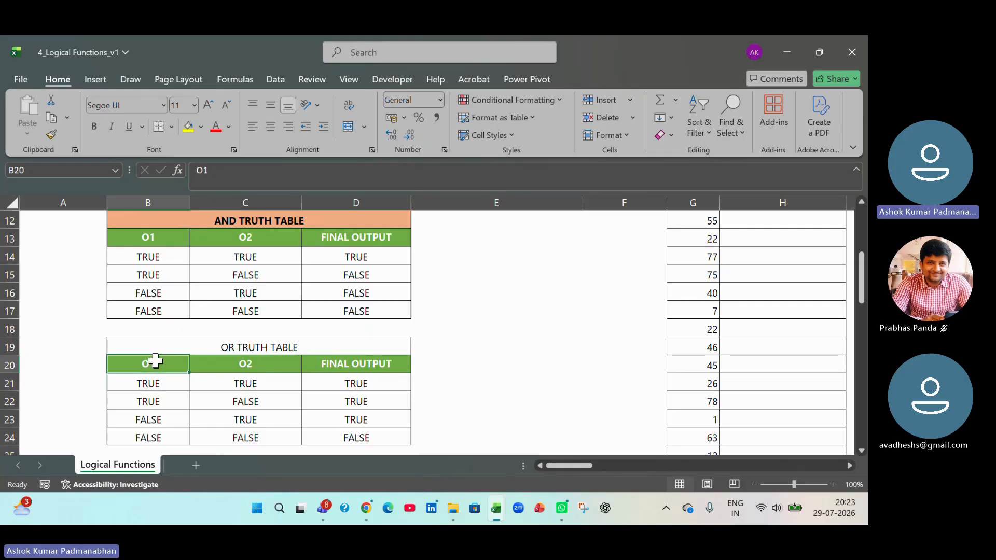
{"action": "left_click", "coordinate": [215, 363]}
{"action": "left_click", "coordinate": [162, 363]}
{"action": "left_click", "coordinate": [262, 364]}
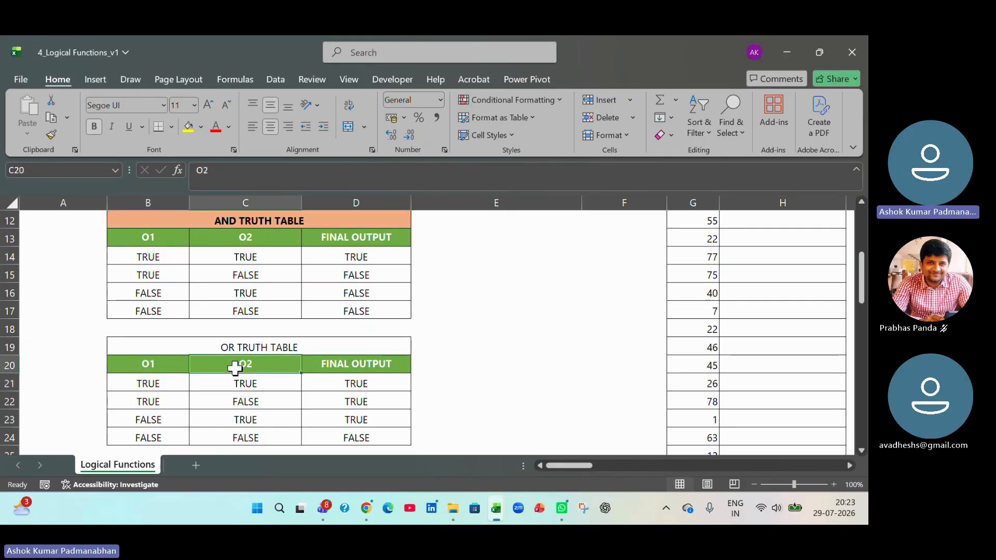
- Trace the OR formula in D21 to its inputs B21 and C21, leaving the formula as it is
{"action": "left_click", "coordinate": [150, 383]}
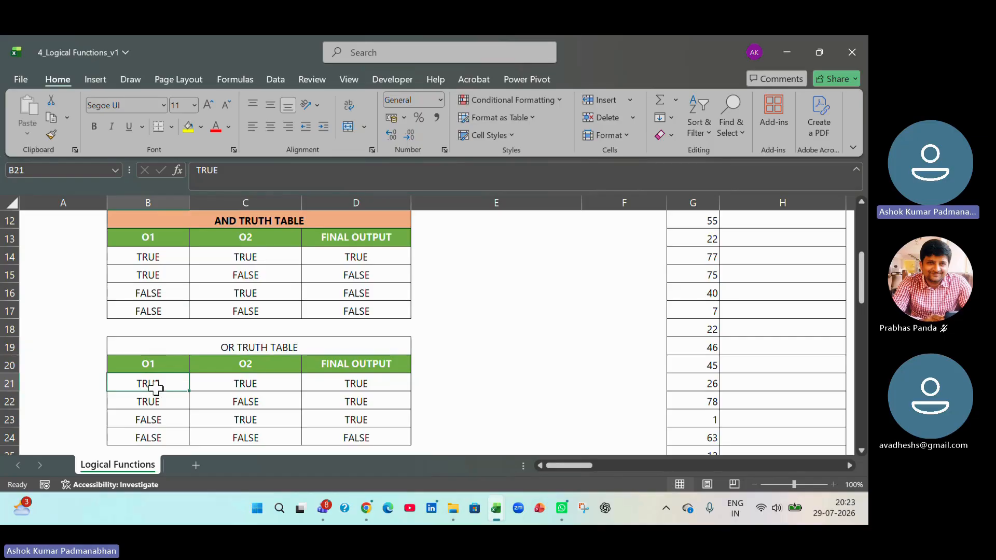
{"action": "left_click", "coordinate": [266, 389]}
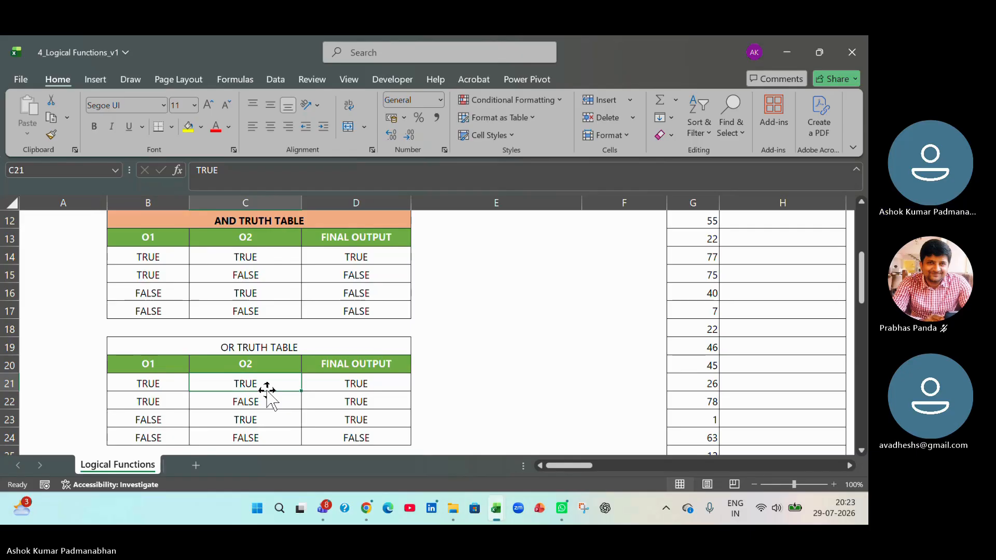
{"action": "left_click", "coordinate": [353, 383]}
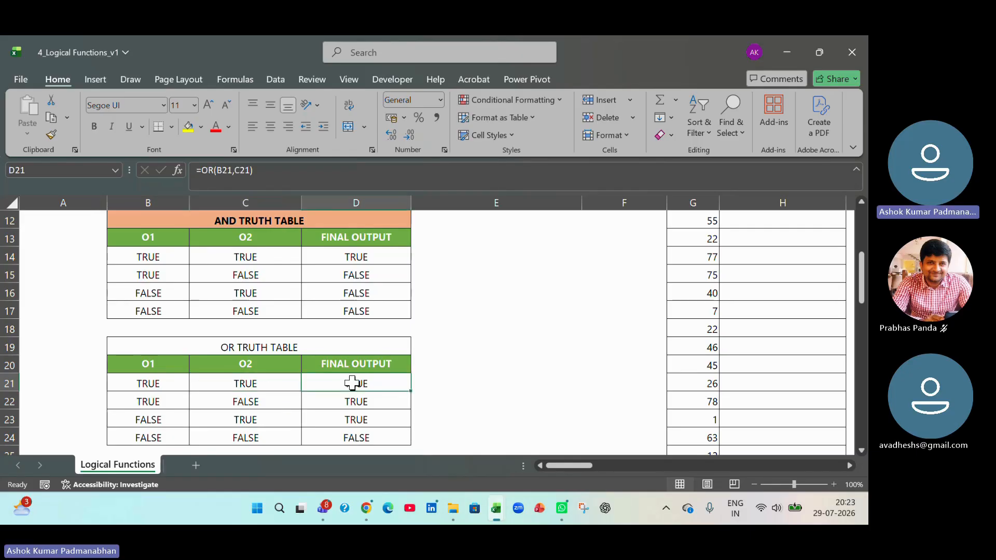
{"action": "double_click", "coordinate": [352, 383]}
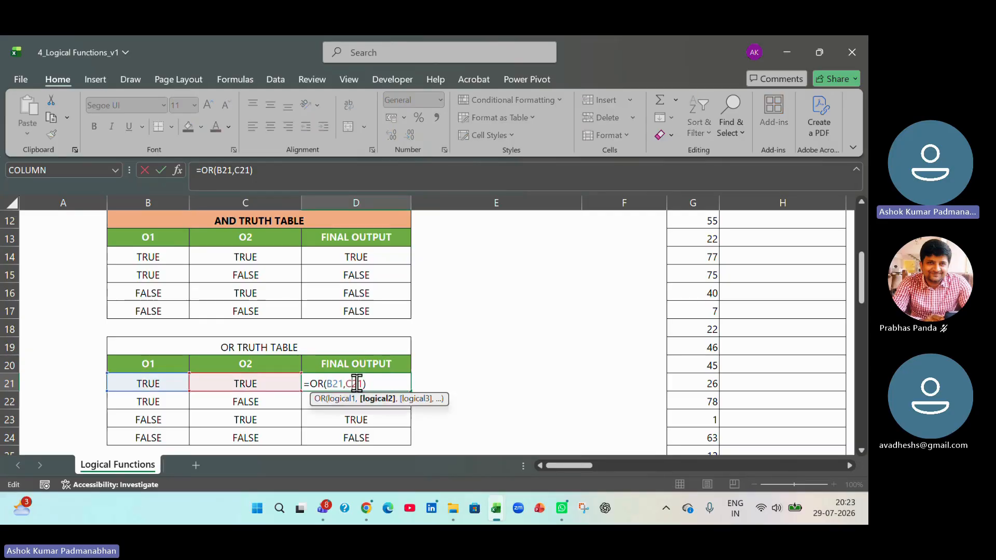
{"action": "left_click", "coordinate": [396, 386]}
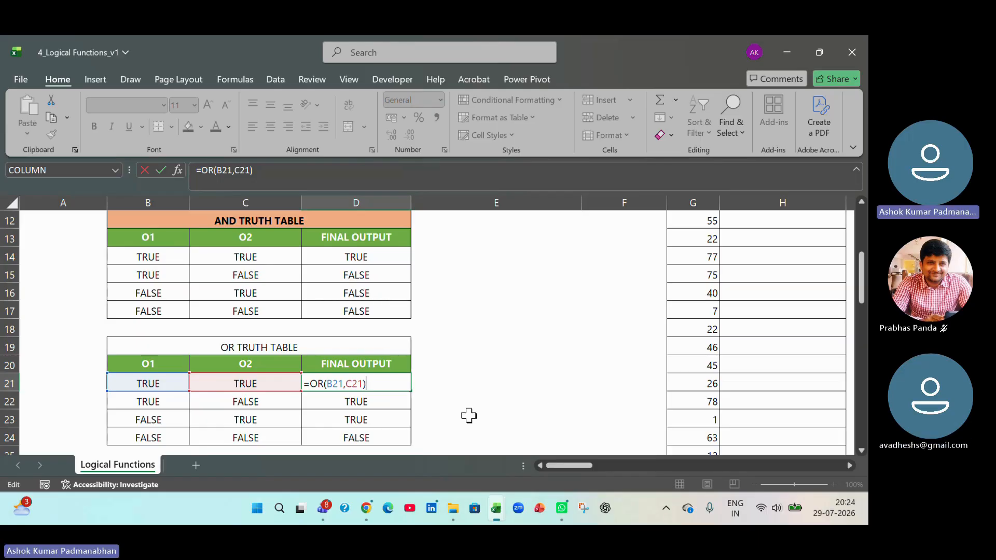
{"action": "key", "text": "Tab"}
{"action": "scroll", "coordinate": [405, 429], "scroll_direction": "down", "scroll_amount": 1}
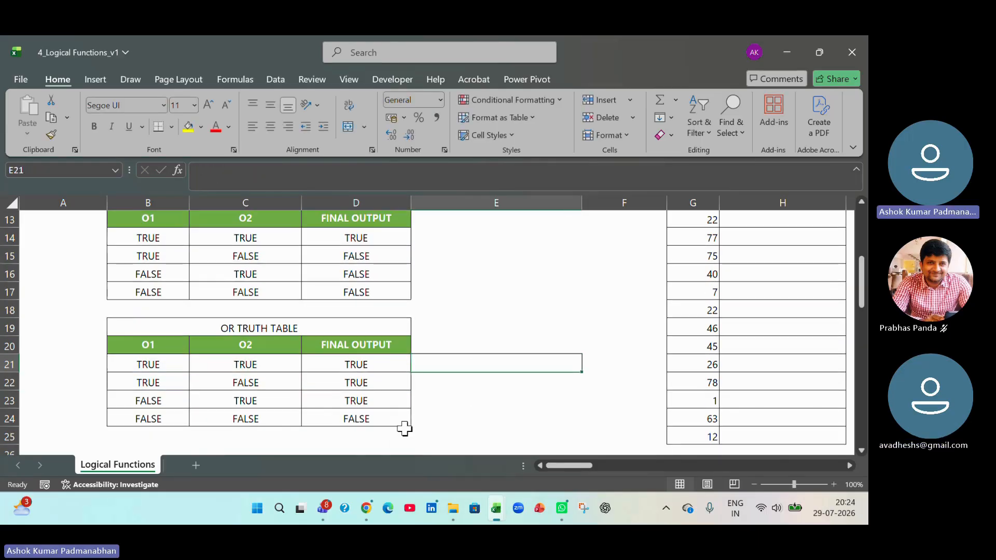
{"action": "scroll", "coordinate": [405, 429], "scroll_direction": "down", "scroll_amount": 7}
{"action": "scroll", "coordinate": [404, 429], "scroll_direction": "down", "scroll_amount": 4}
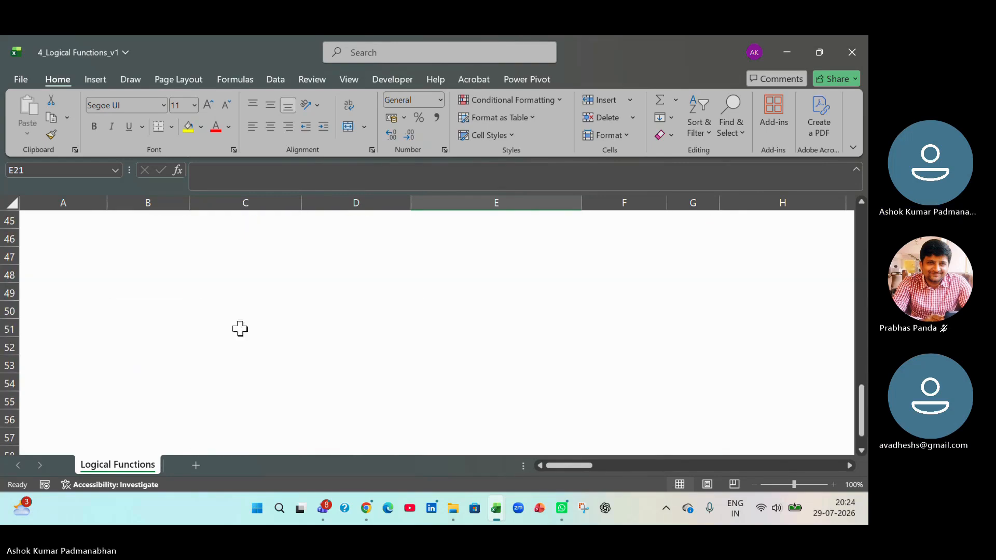
{"action": "left_click", "coordinate": [222, 315]}
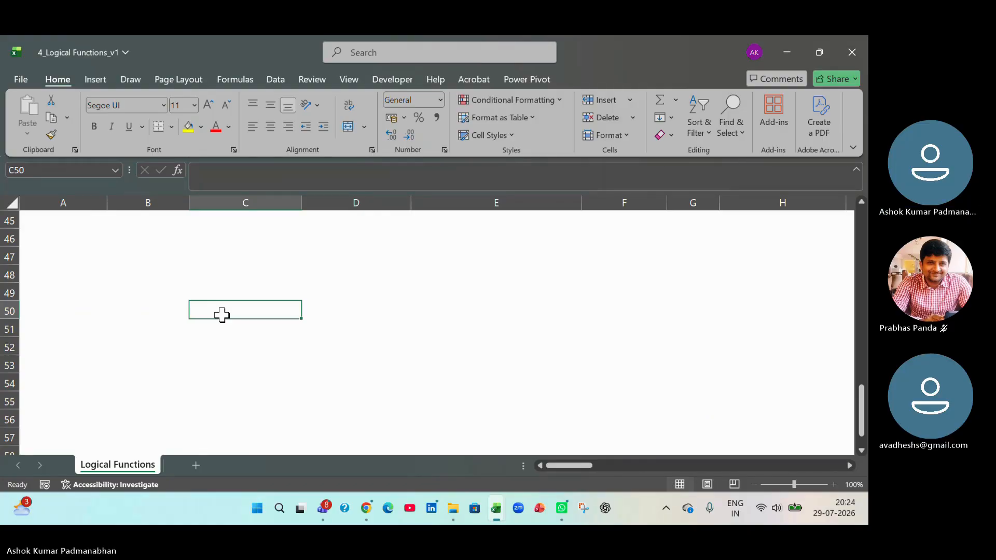
{"action": "scroll", "coordinate": [185, 446], "scroll_direction": "up", "scroll_amount": 15}
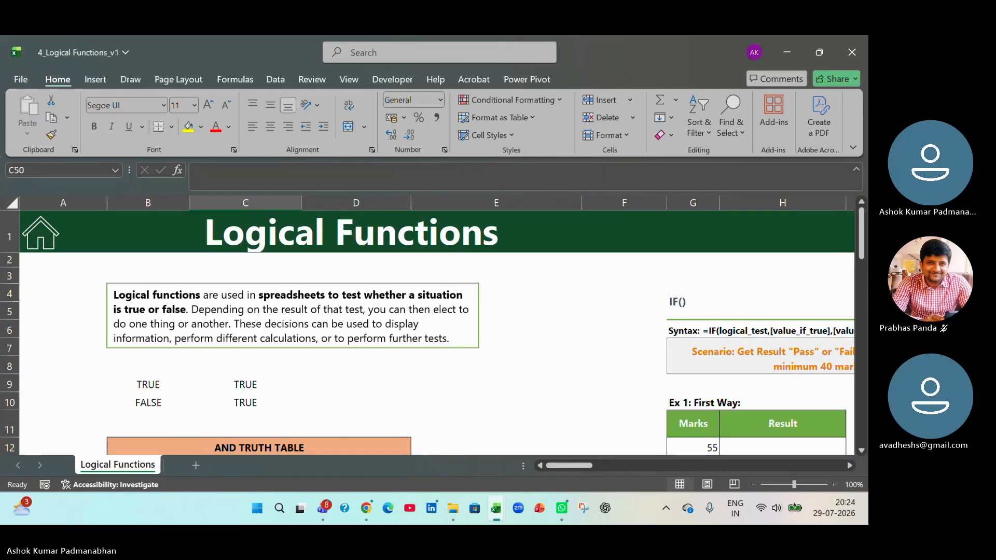
- Examine Student1's English, Maths and Science marks in AO12:AQ12 of the Ex 7 table
{"action": "scroll", "coordinate": [506, 414], "scroll_direction": "down", "scroll_amount": 3}
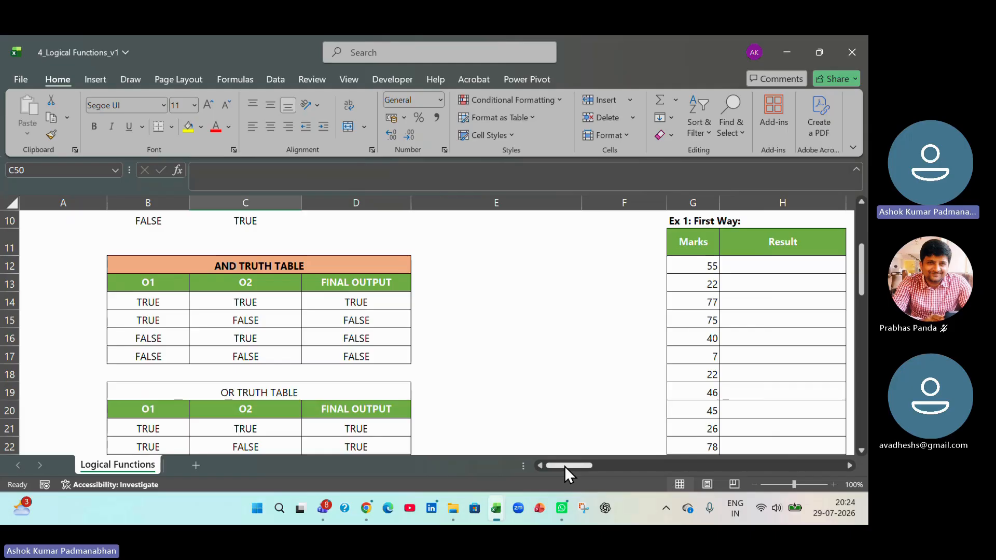
{"action": "left_click_drag", "start_coordinate": [565, 466], "coordinate": [674, 465]}
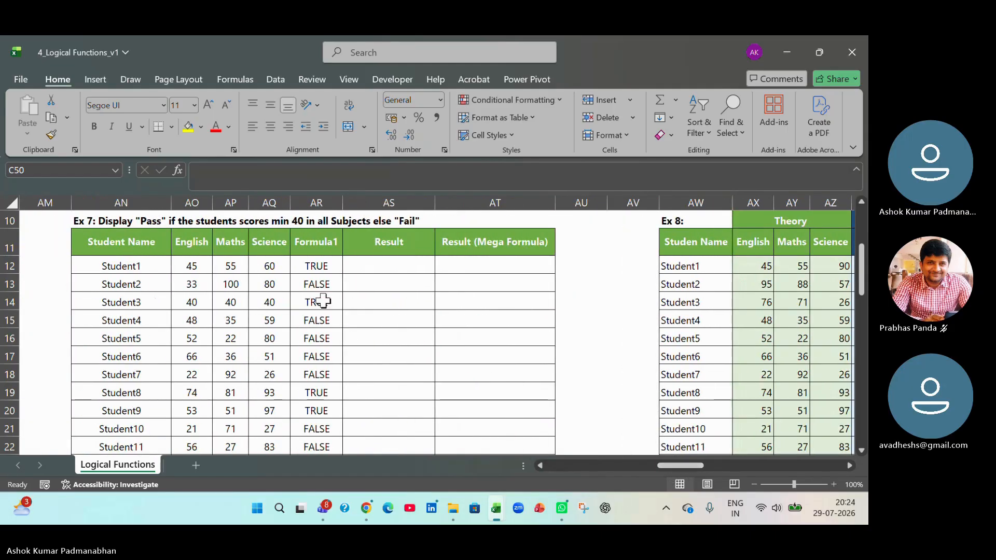
{"action": "left_click_drag", "start_coordinate": [196, 264], "coordinate": [267, 265]}
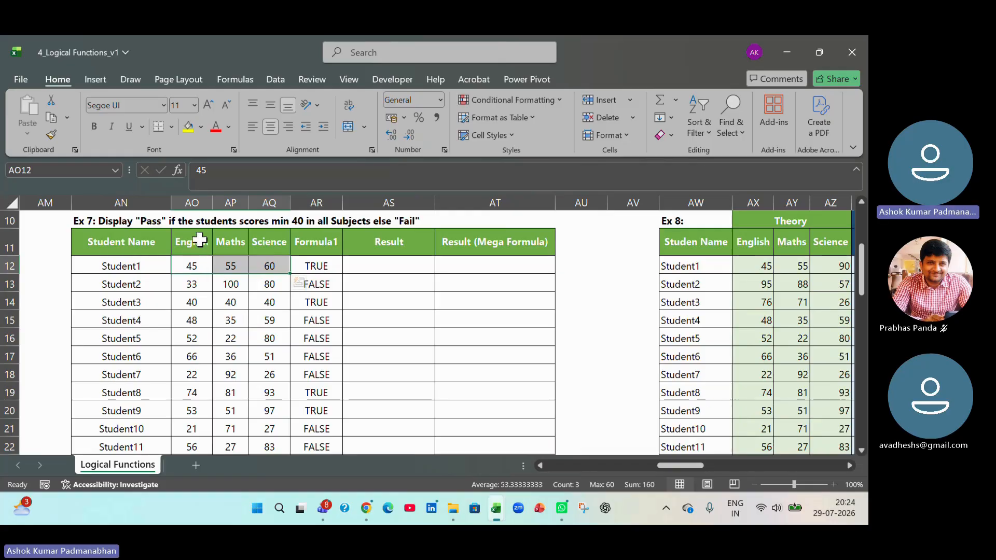
{"action": "left_click_drag", "start_coordinate": [200, 244], "coordinate": [193, 266]}
{"action": "left_click_drag", "start_coordinate": [236, 240], "coordinate": [271, 266]}
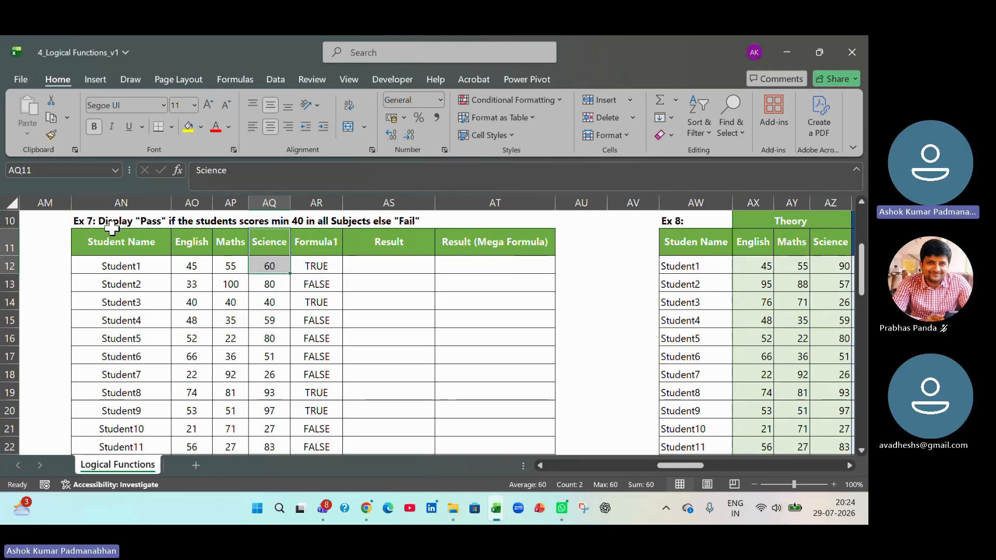
{"action": "left_click", "coordinate": [189, 266]}
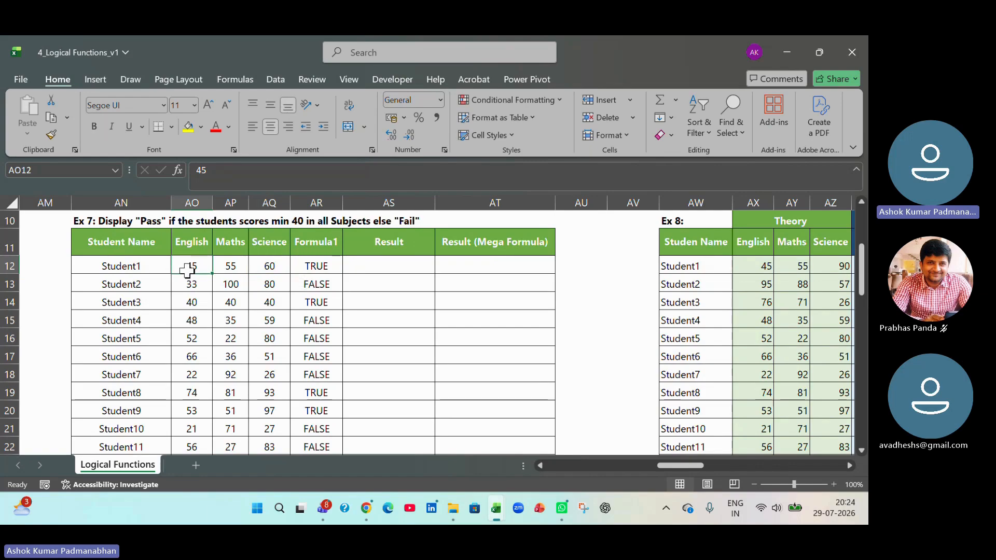
{"action": "left_click", "coordinate": [229, 264]}
{"action": "left_click", "coordinate": [261, 266]}
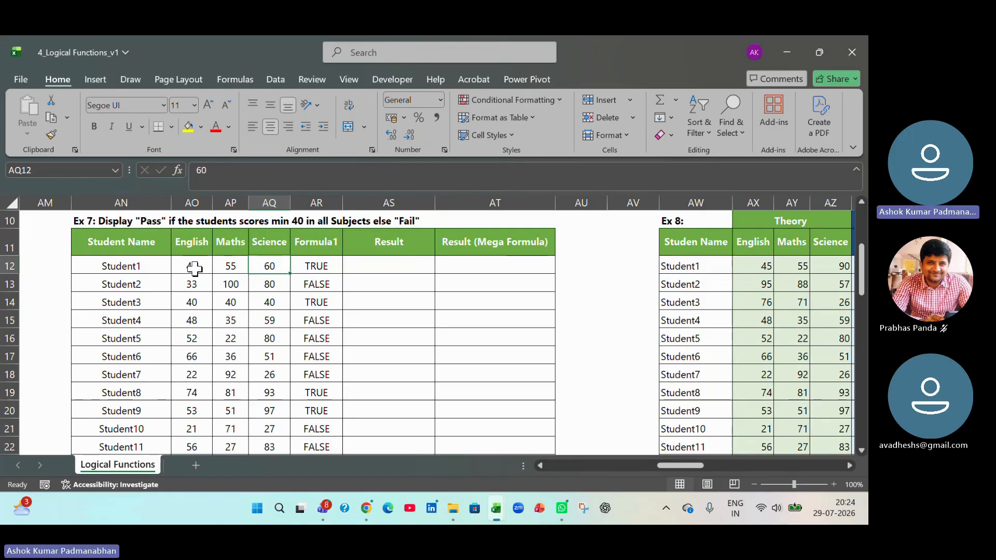
{"action": "left_click_drag", "start_coordinate": [194, 269], "coordinate": [265, 267]}
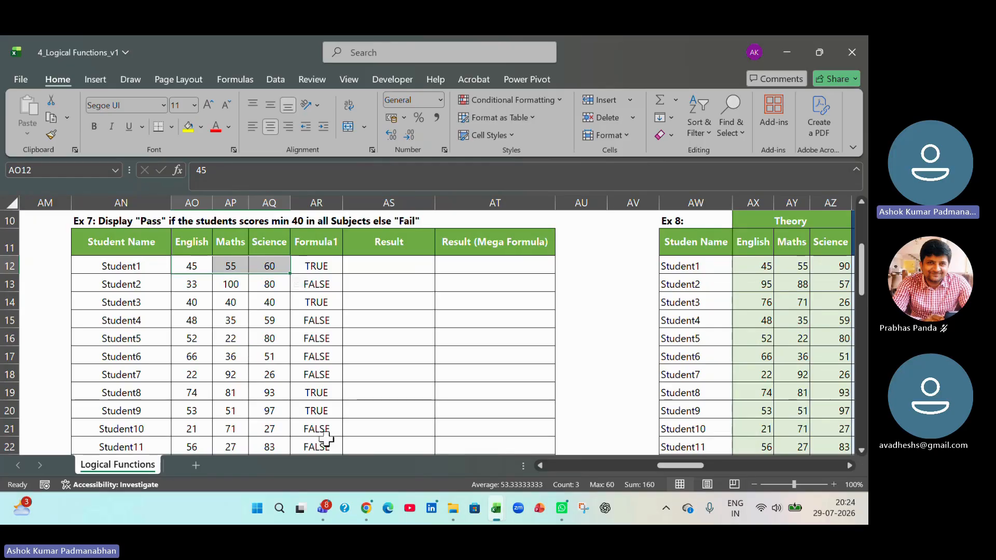
- Review the Ex 7 pass condition in AN10 and check Student1's marks against the AND formula in AR12 without editing it
{"action": "scroll", "coordinate": [311, 426], "scroll_direction": "up", "scroll_amount": 1}
{"action": "left_click", "coordinate": [118, 276]}
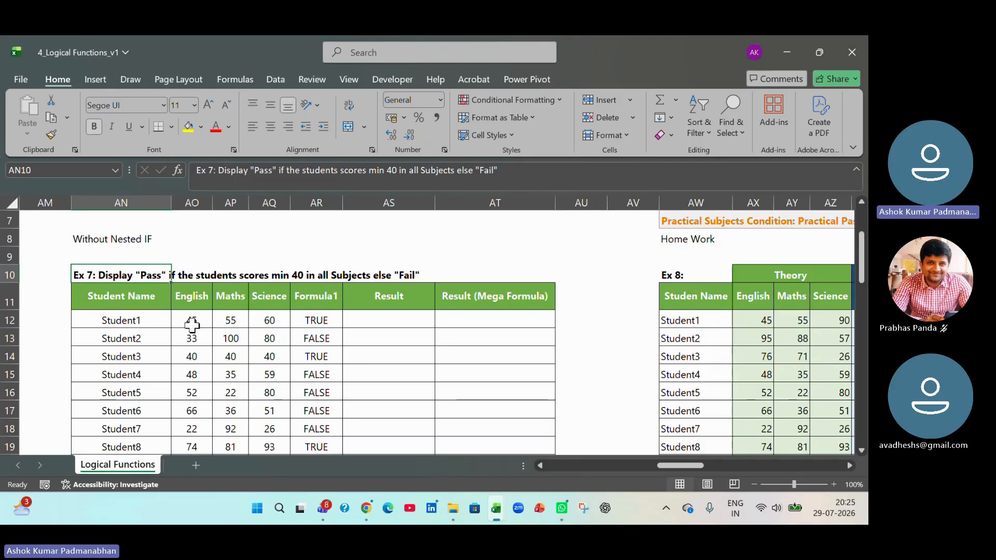
{"action": "left_click_drag", "start_coordinate": [192, 325], "coordinate": [264, 319]}
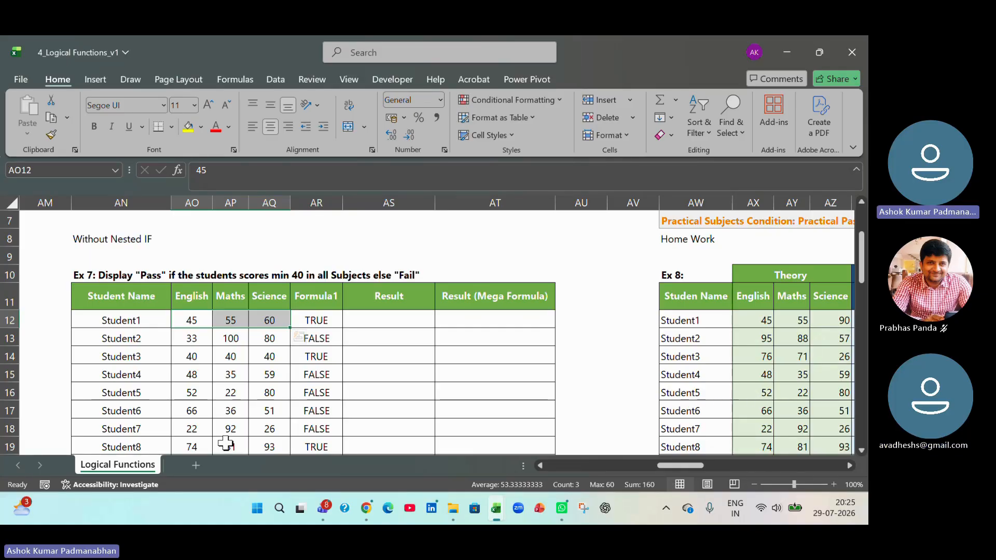
{"action": "double_click", "coordinate": [332, 318]}
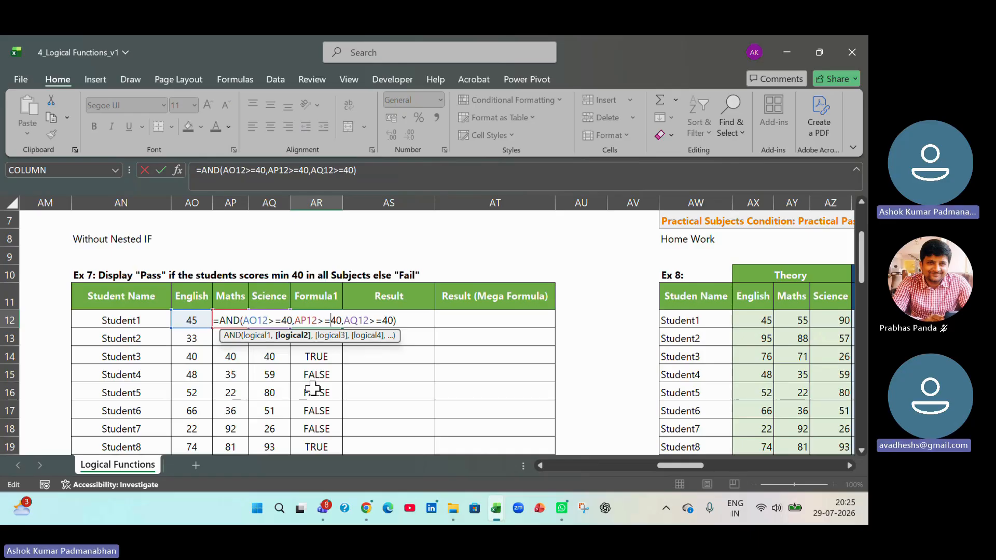
{"action": "key", "text": "Return"}
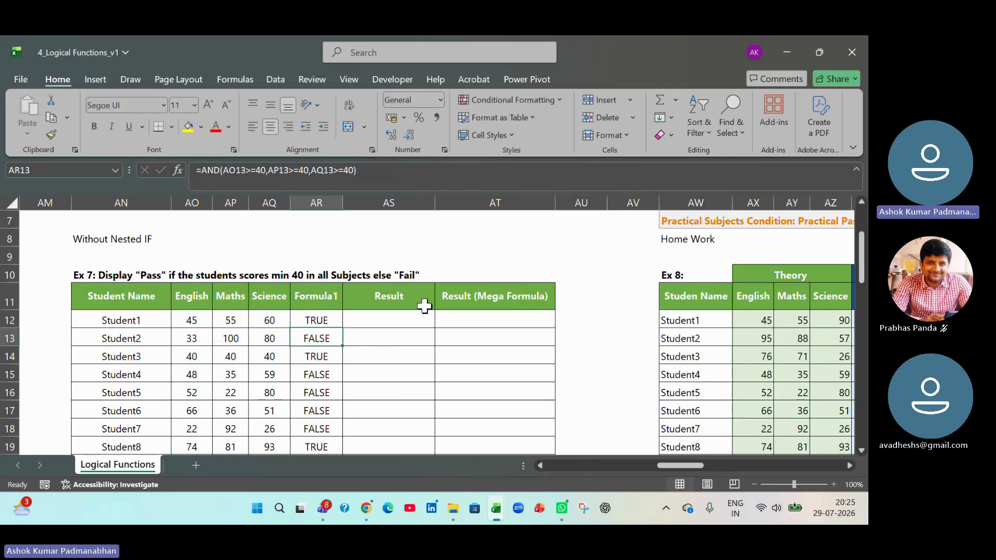
- Enter =IF(AR12,"Pass","Fail") in AS12 and fill it down the Result column for all students in Ex 7
{"action": "left_click", "coordinate": [421, 322]}
{"action": "type", "text": "="}
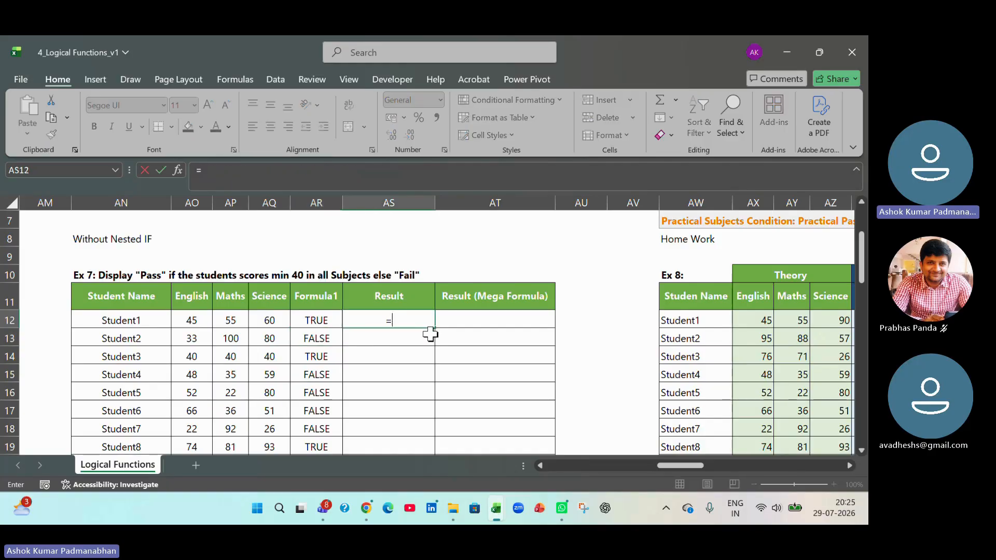
{"action": "type", "text": "if("}
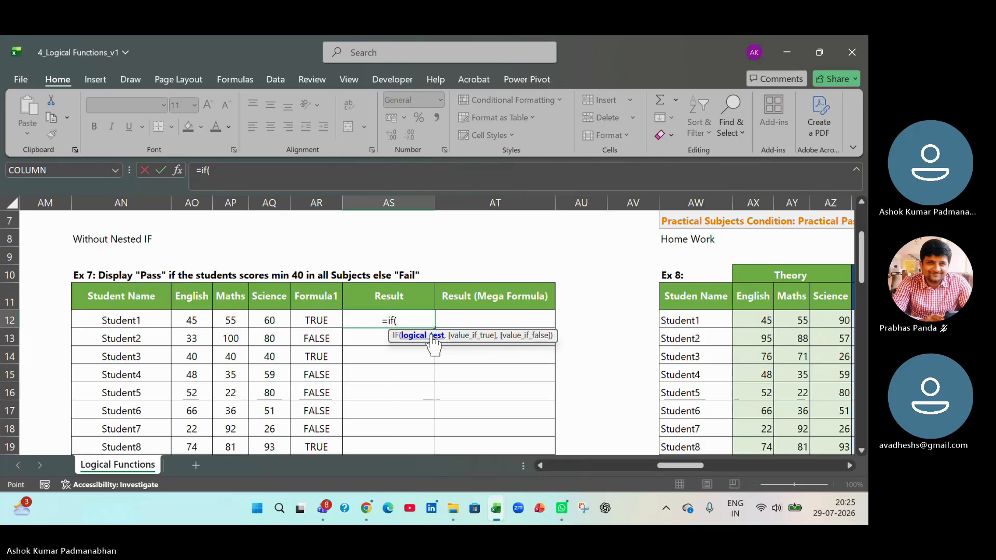
{"action": "key", "text": "Left"}
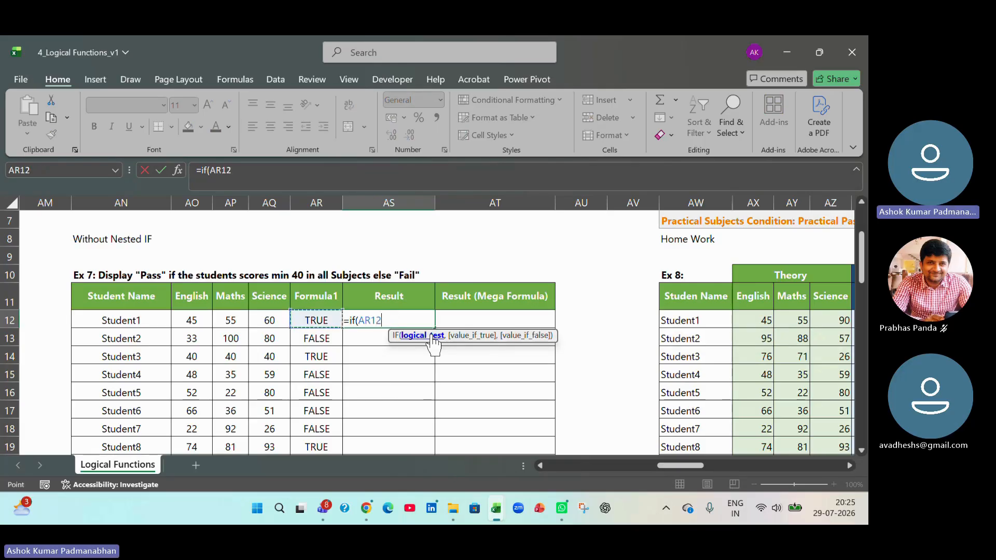
{"action": "type", "text": ","}
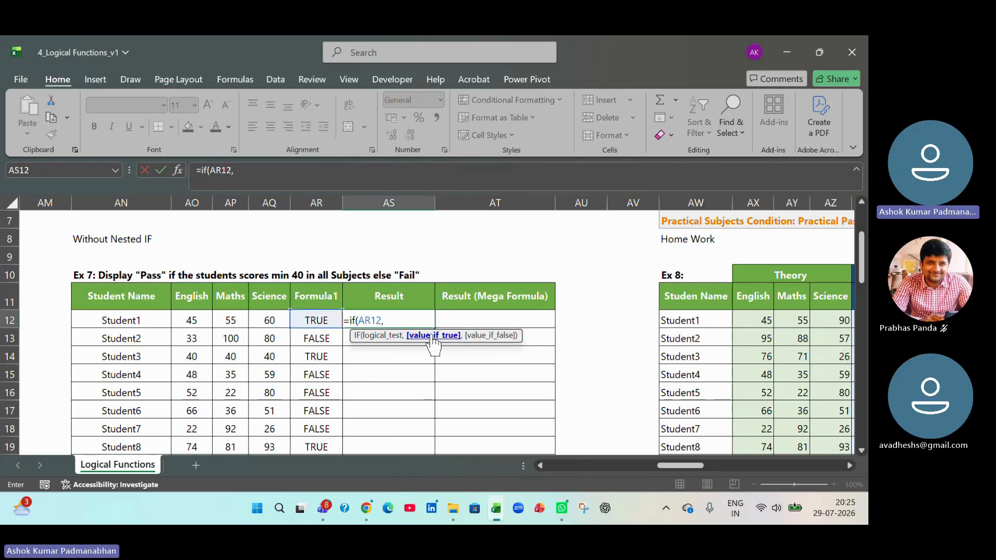
{"action": "type", "text": "\"Pass\""}
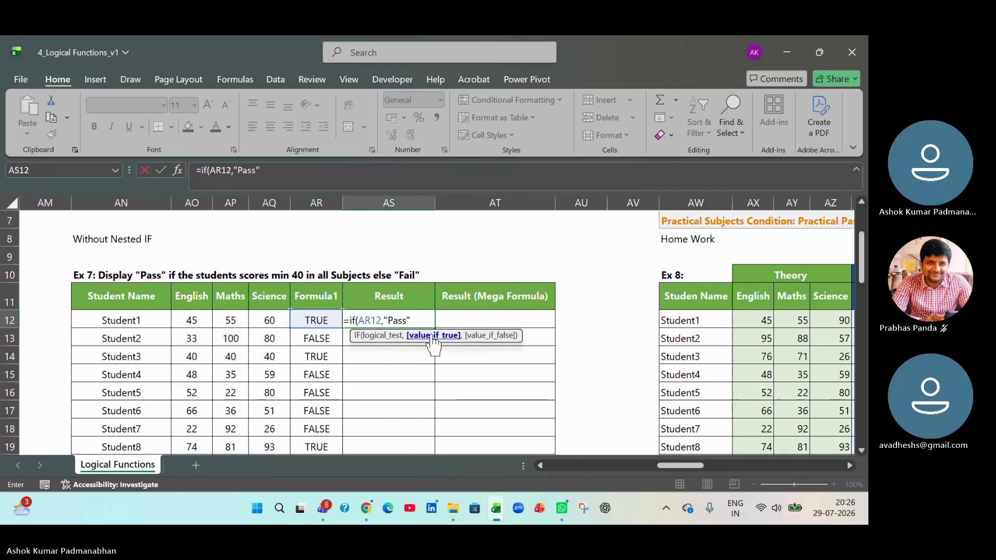
{"action": "type", "text": ",\"Fa"}
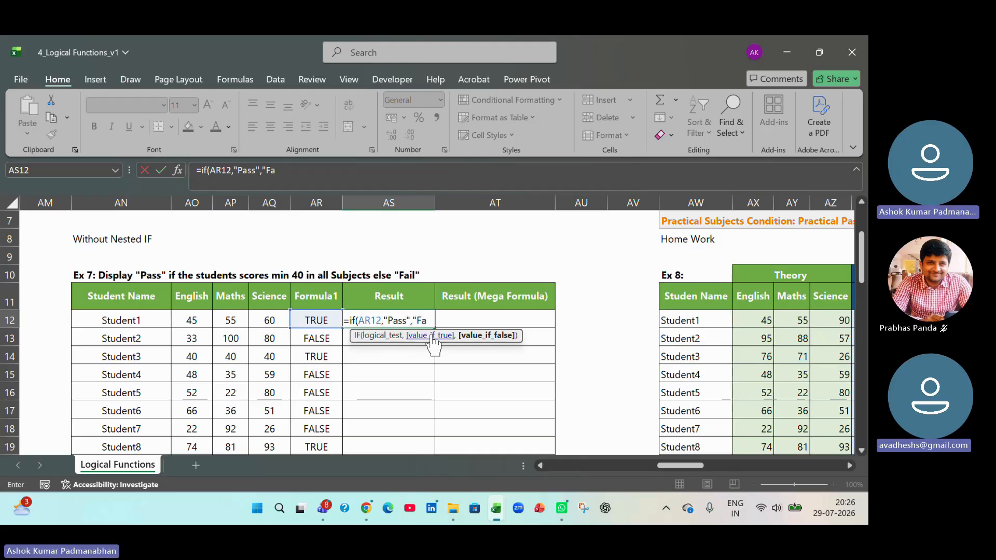
{"action": "type", "text": "il\")"}
{"action": "key", "text": "Return"}
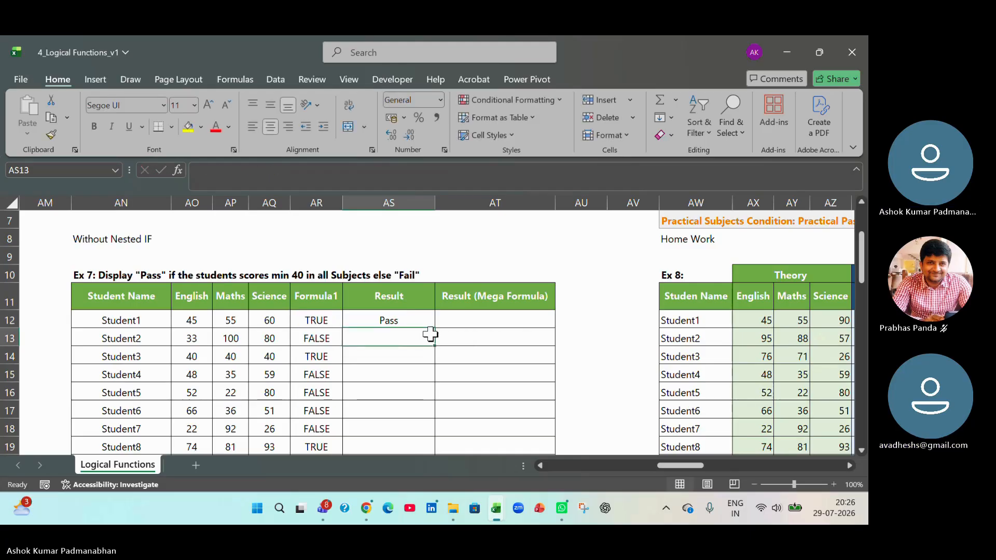
{"action": "left_click", "coordinate": [415, 322]}
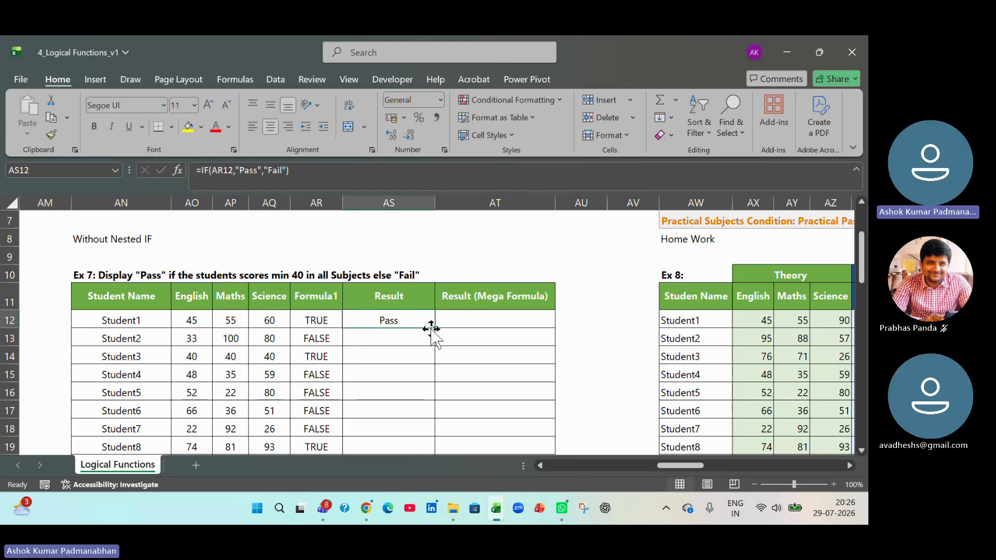
{"action": "double_click", "coordinate": [431, 328]}
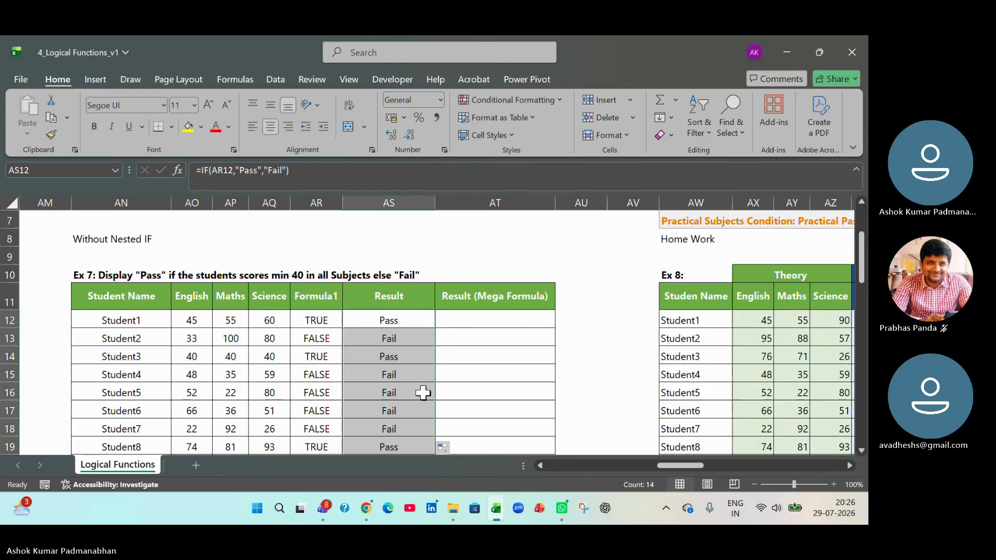
- Compare the AND formula in AR12 with the IF formula in AS12, leaving both formulas as they are
{"action": "left_click", "coordinate": [323, 320]}
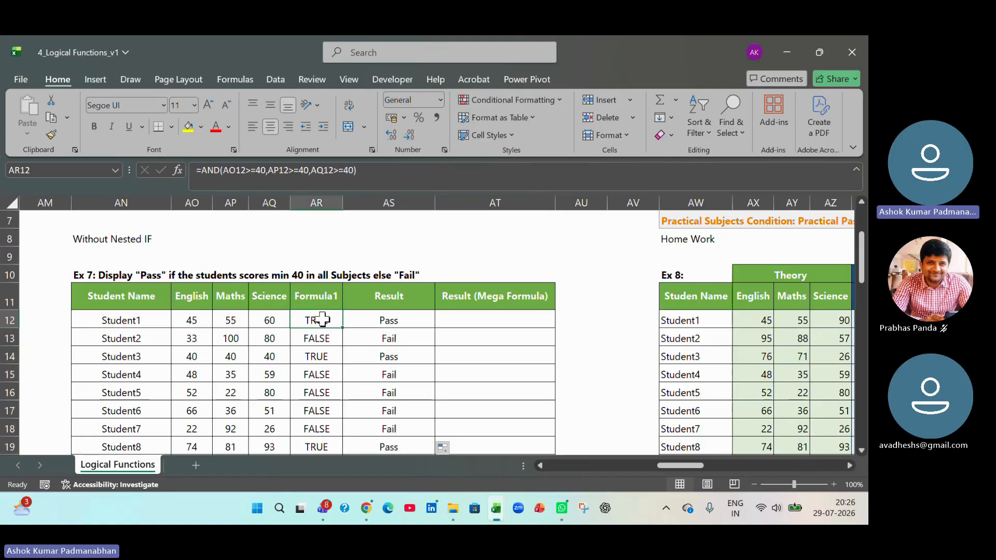
{"action": "double_click", "coordinate": [409, 326]}
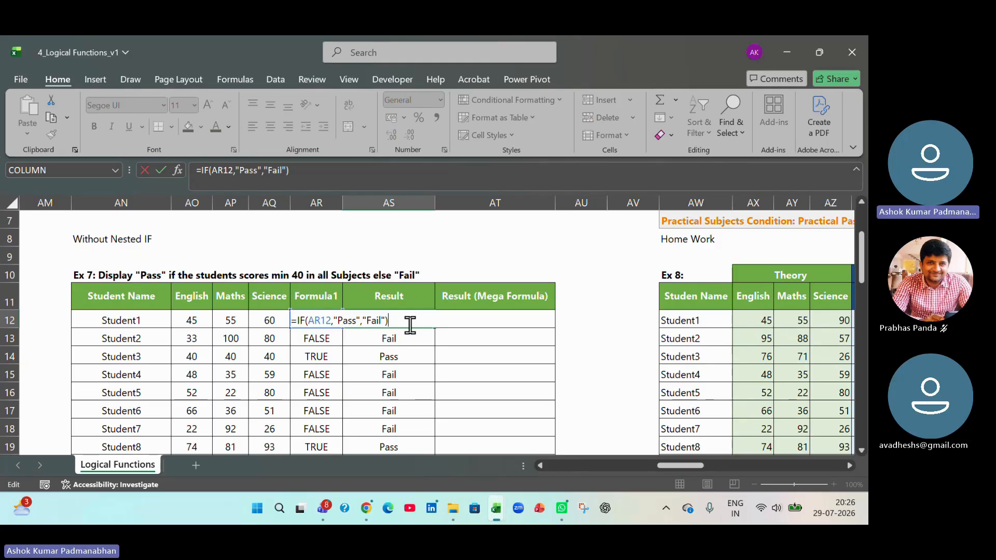
{"action": "key", "text": "Return"}
{"action": "left_click", "coordinate": [332, 319]}
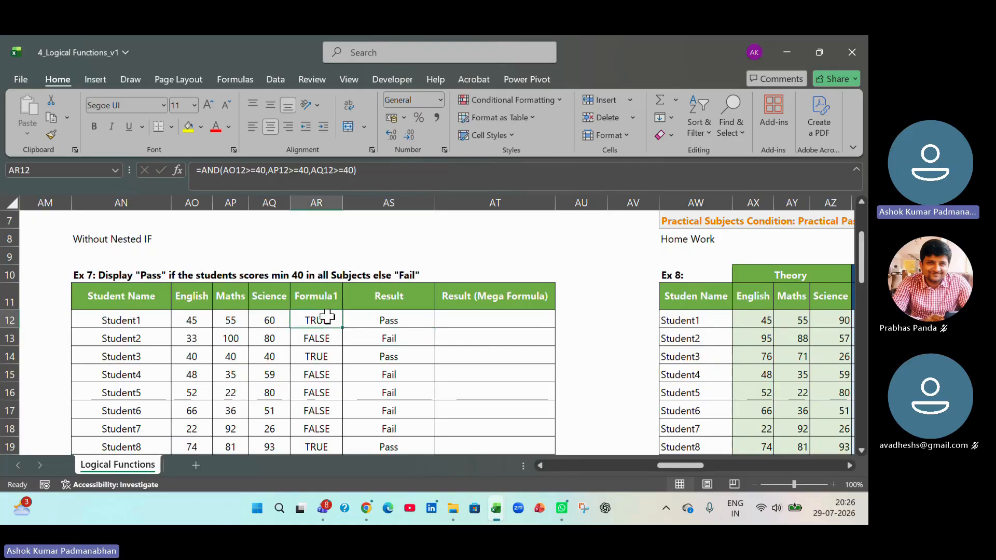
{"action": "double_click", "coordinate": [328, 316]}
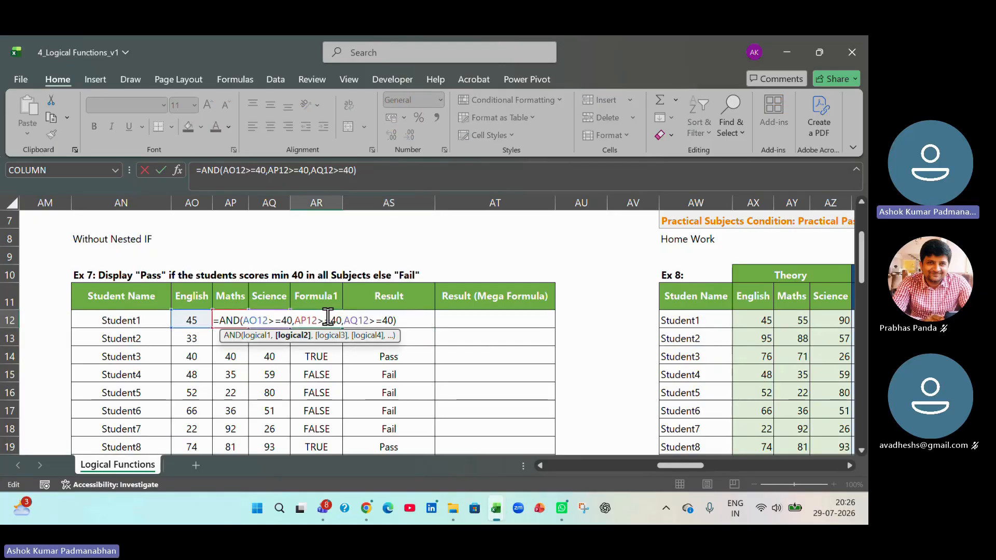
{"action": "left_click", "coordinate": [390, 320]}
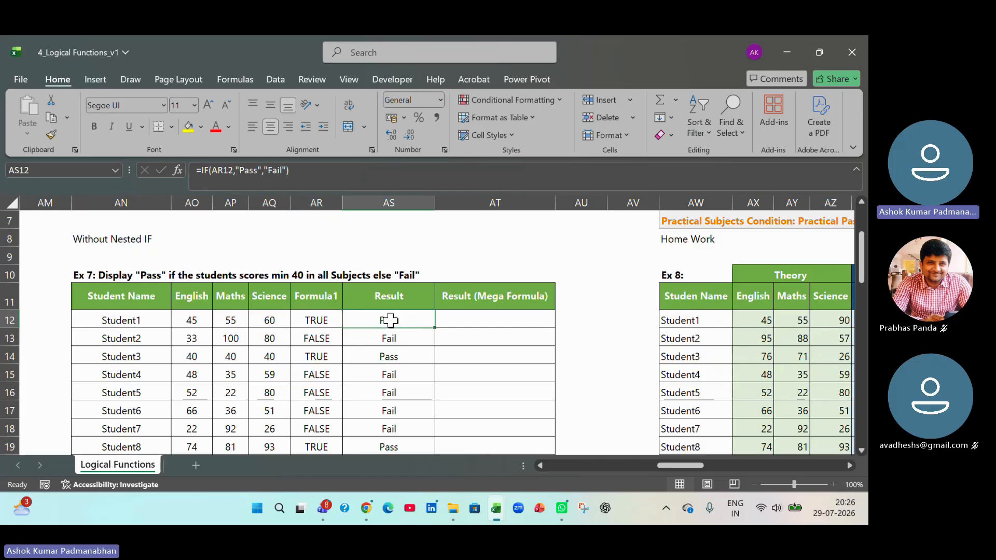
{"action": "double_click", "coordinate": [430, 320]}
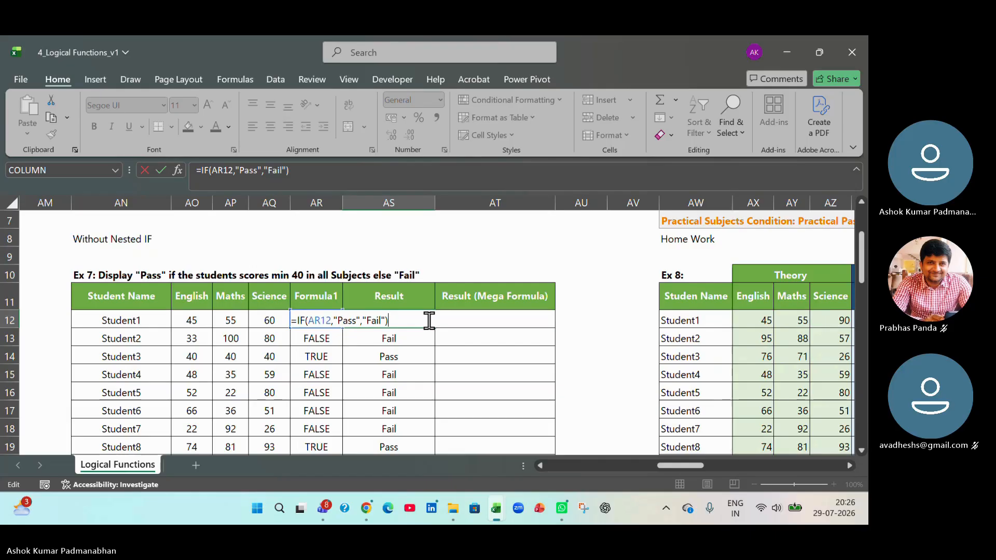
{"action": "key", "text": "Tab"}
- Copy the expression AND(AO12>=40,AP12>=40,AQ12>=40) from the formula in AR12, leaving that cell as it is
{"action": "left_click", "coordinate": [317, 320]}
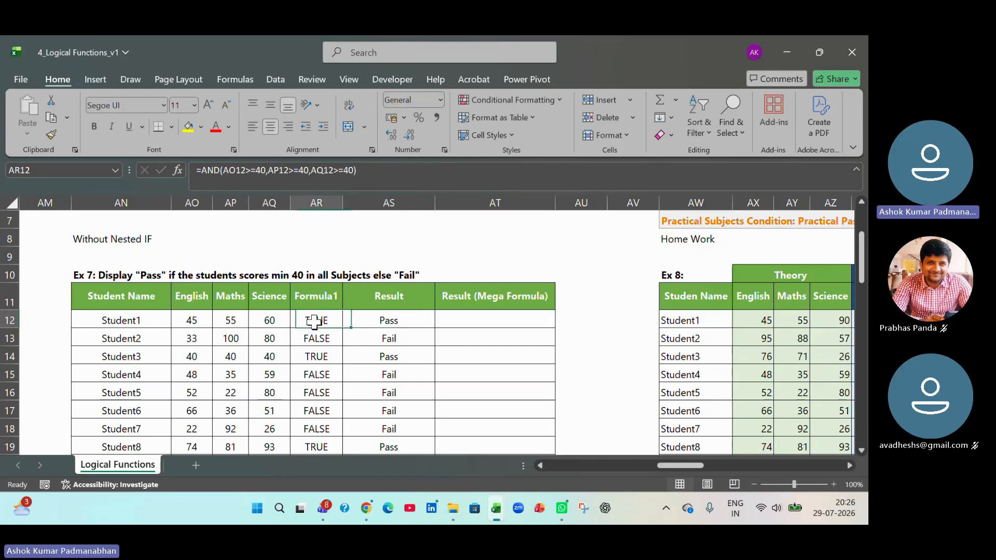
{"action": "double_click", "coordinate": [316, 320]}
{"action": "left_click_drag", "start_coordinate": [222, 321], "coordinate": [414, 322]}
{"action": "key", "text": "ctrl+c"}
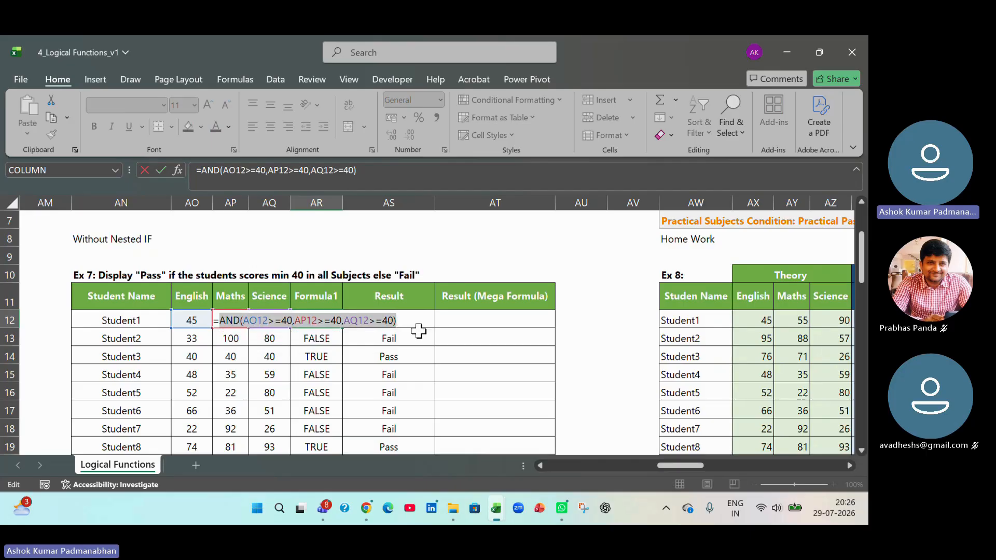
{"action": "key", "text": "Tab"}
- Enter =IF(AND(AO12>=40,AP12>=40,AQ12>=40),"Pass","Fail") in AT12, reusing the copied expression, and fill it down the Result (Mega Formula) column
{"action": "left_click", "coordinate": [469, 322]}
{"action": "type", "text": "="}
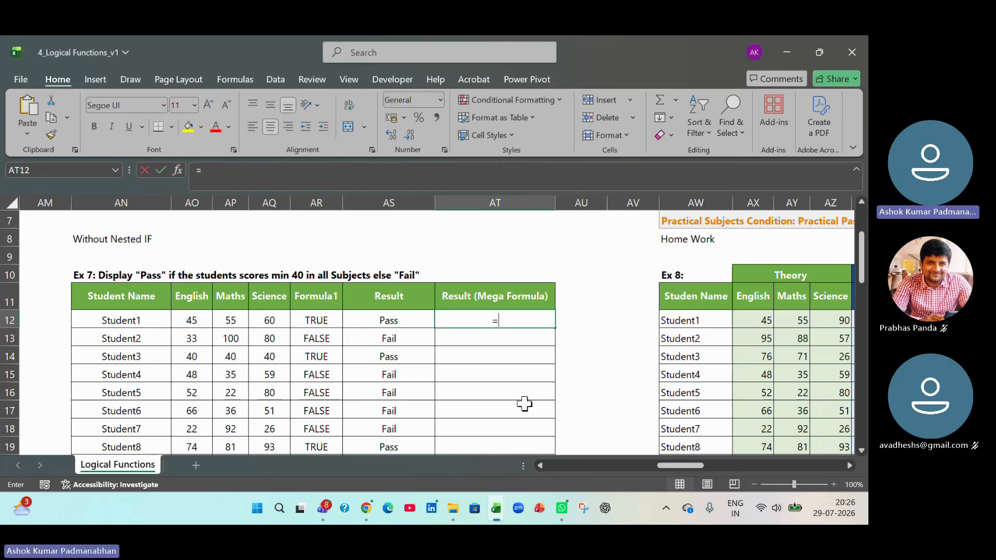
{"action": "type", "text": "if("}
{"action": "key", "text": "ctrl+v"}
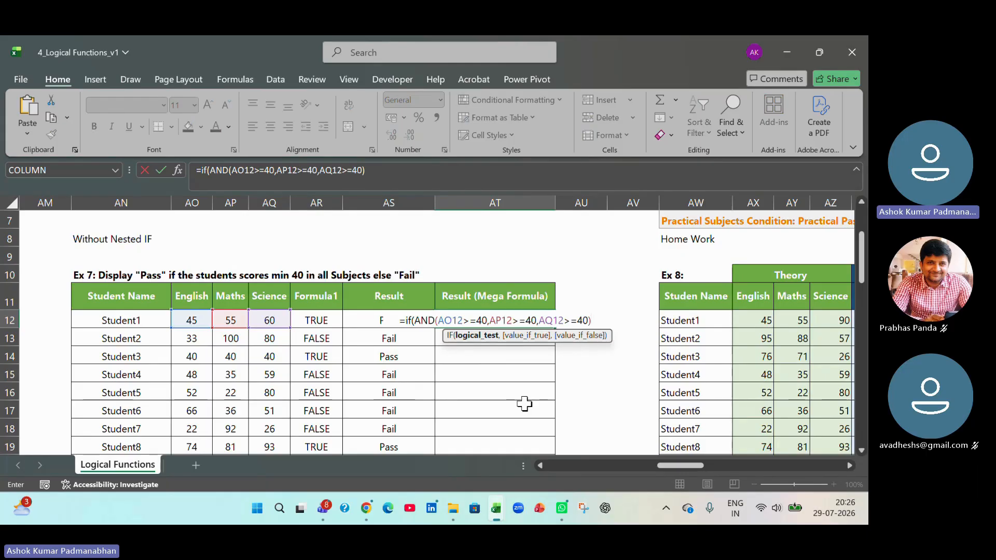
{"action": "type", "text": ","}
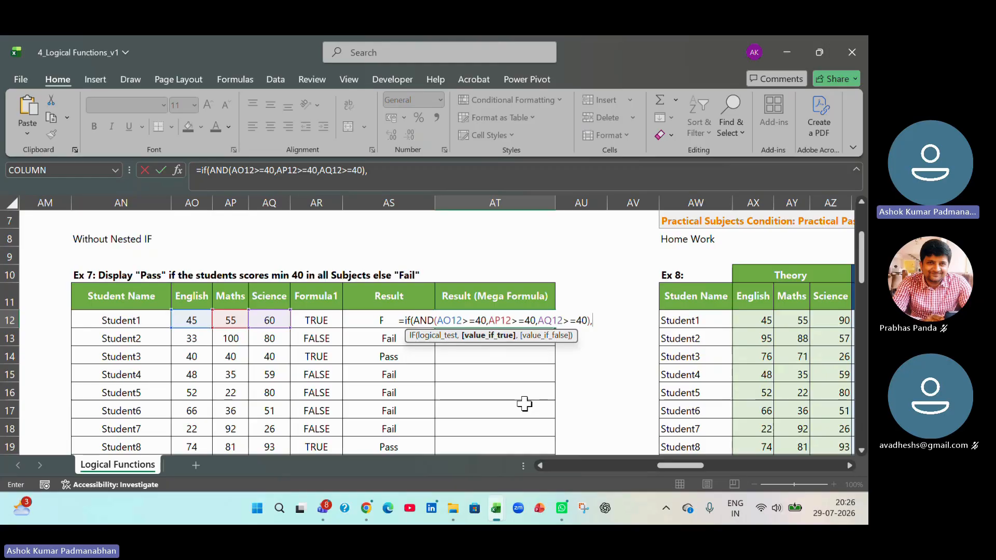
{"action": "type", "text": "\"PA"}
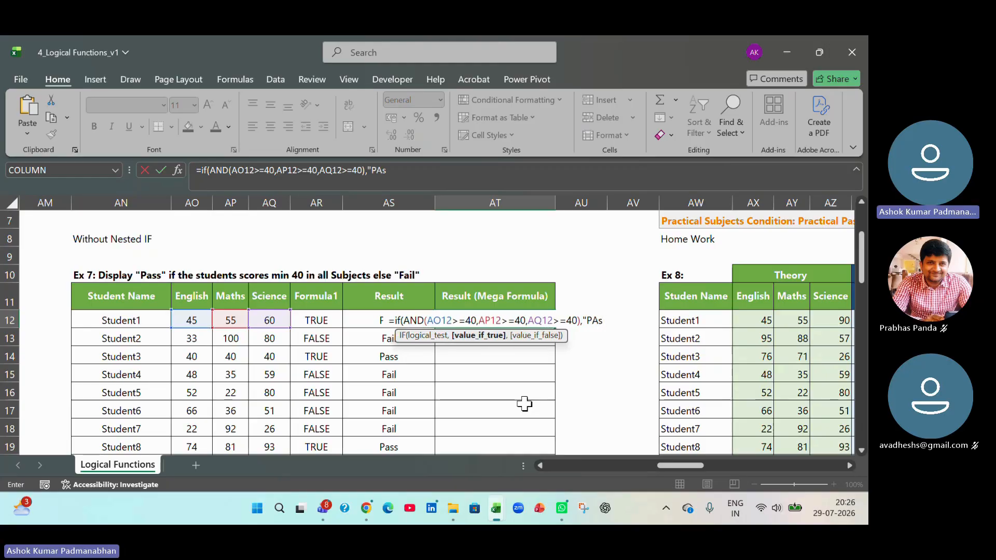
{"action": "key", "text": "BackSpace"}
{"action": "type", "text": "ass\""}
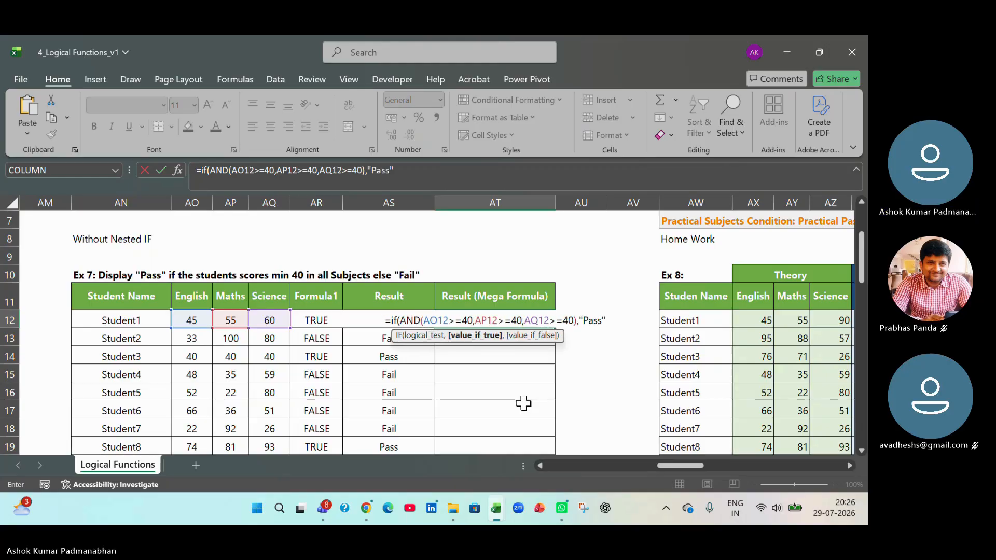
{"action": "type", "text": ",\"Fail"}
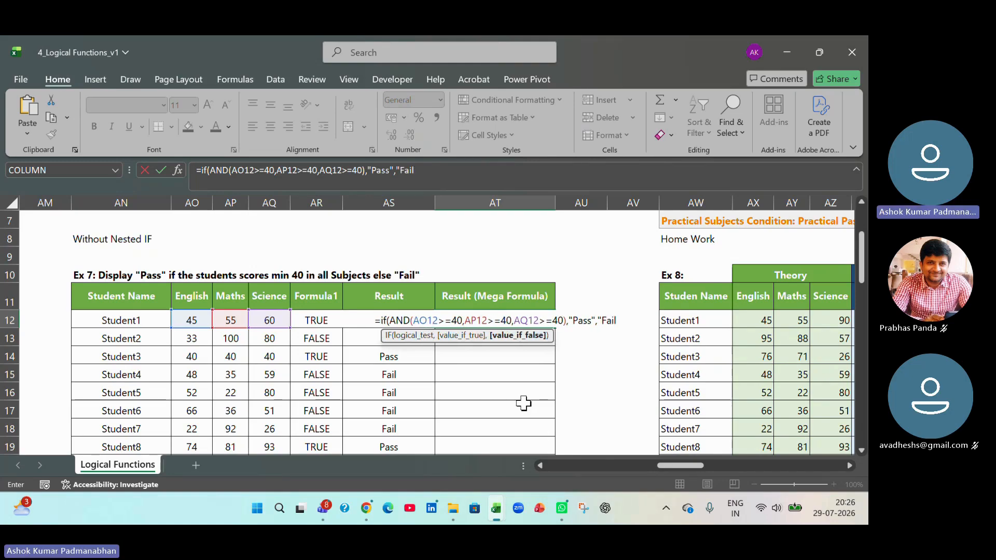
{"action": "type", "text": "\")"}
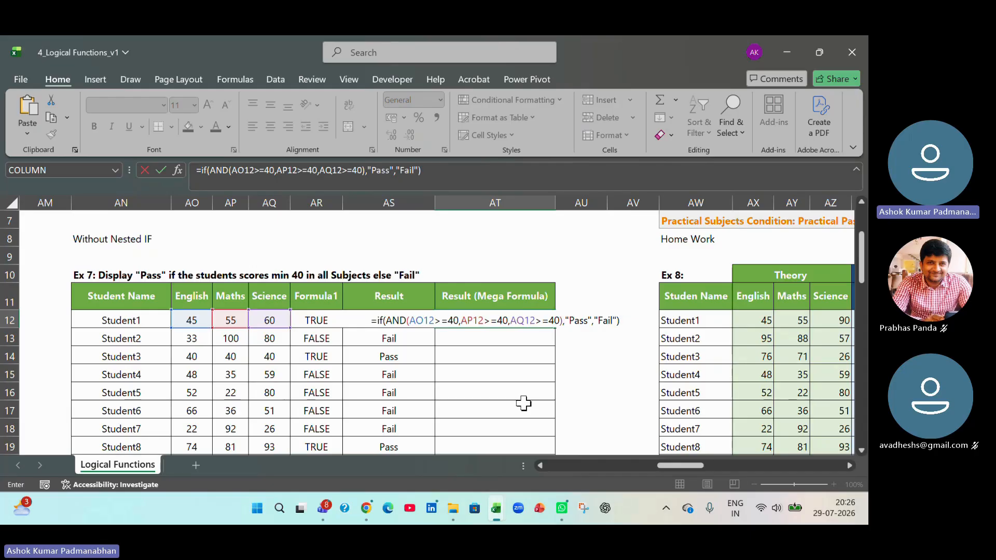
{"action": "key", "text": "Return"}
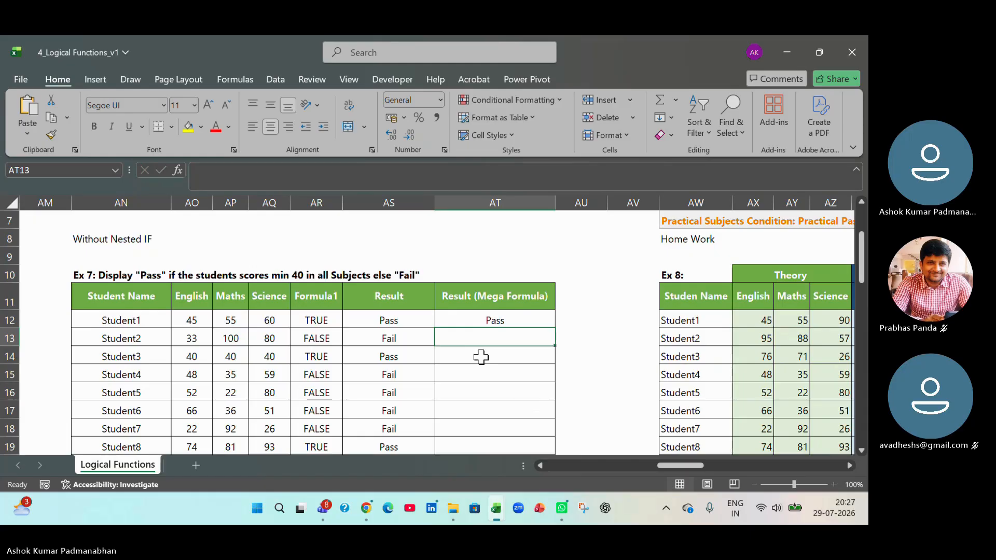
{"action": "left_click", "coordinate": [545, 323]}
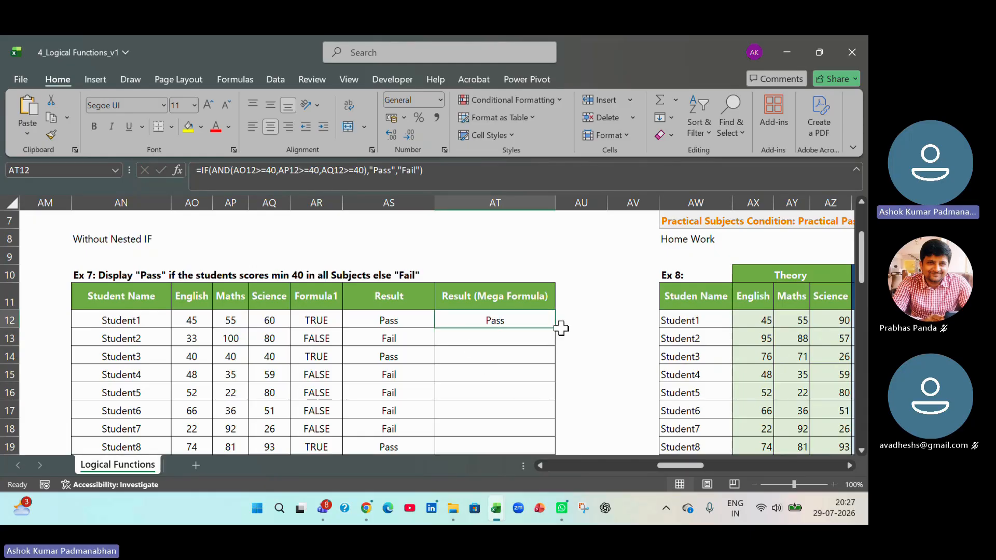
{"action": "double_click", "coordinate": [554, 329]}
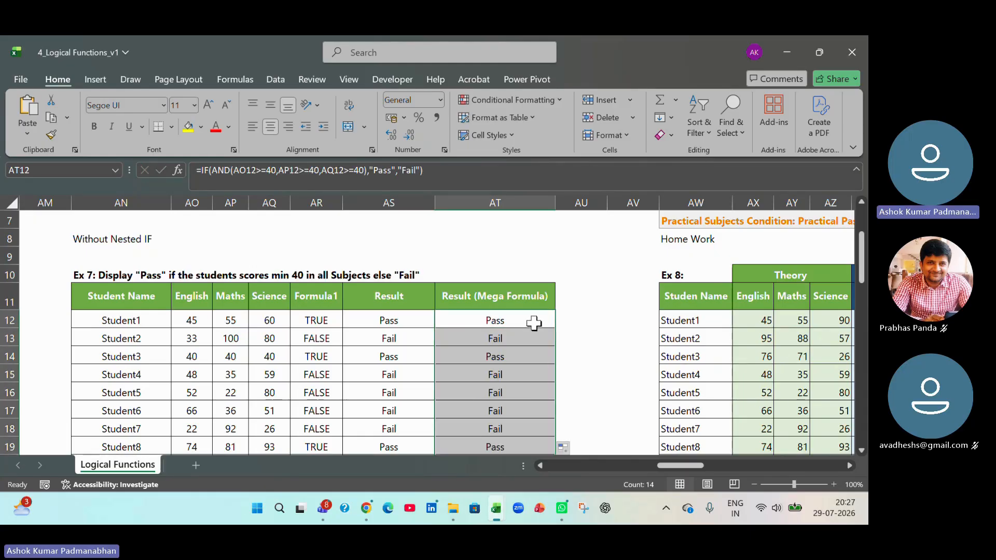
- Review the combined IF and AND formula in AT12 against the standalone AND formula in AR12 without editing either
{"action": "double_click", "coordinate": [536, 322]}
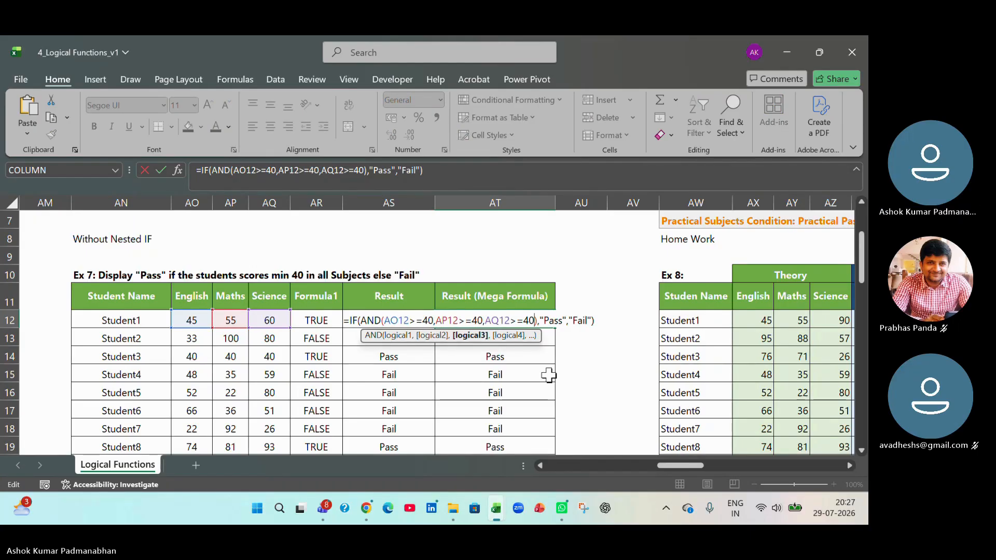
{"action": "key", "text": "End"}
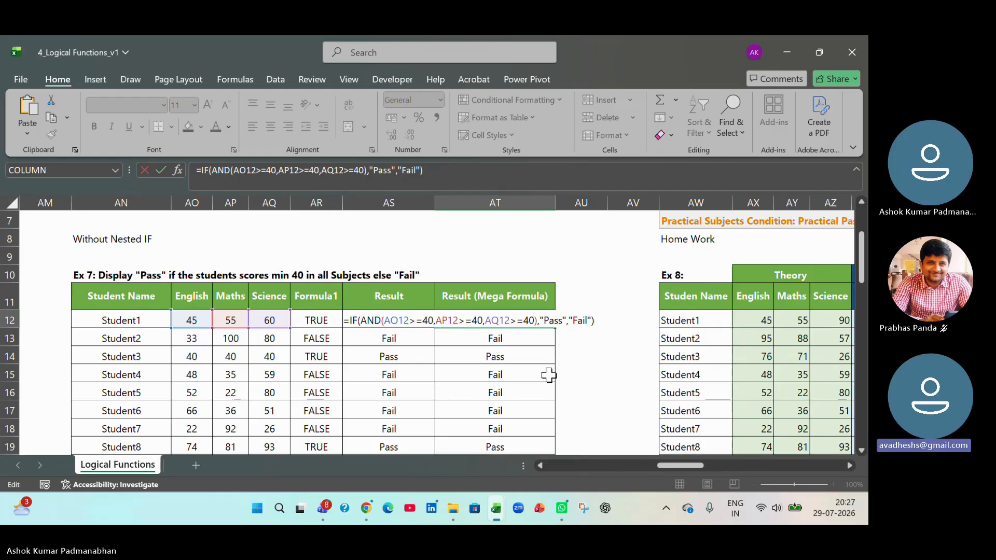
{"action": "key", "text": "Return"}
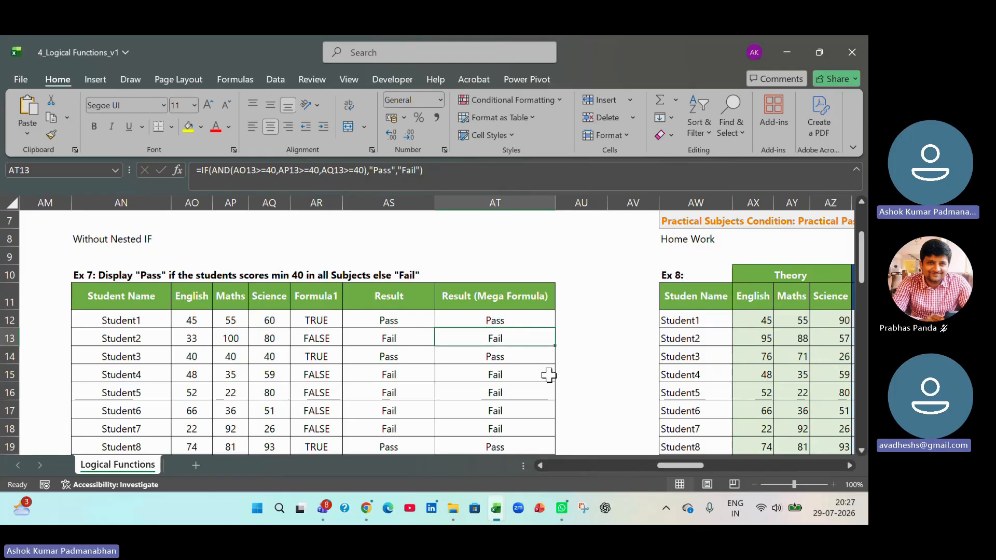
{"action": "double_click", "coordinate": [335, 321]}
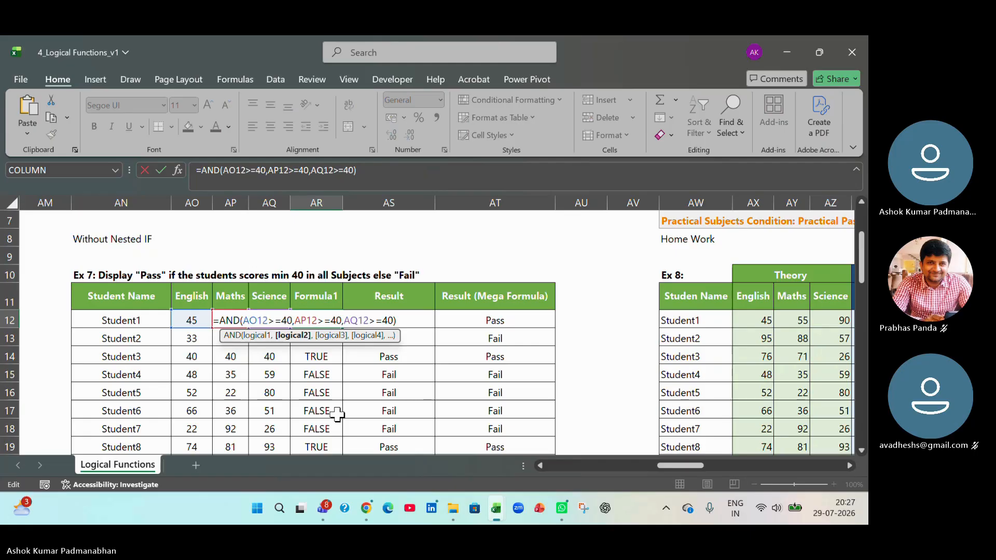
{"action": "key", "text": "End"}
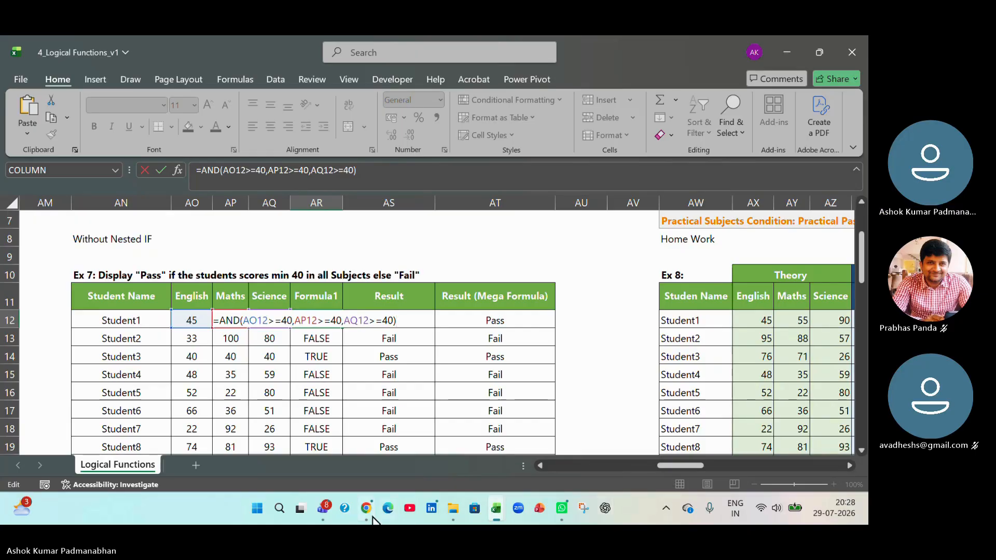
- Switch to the Microsoft Teams meeting window and stop sharing the screen
{"action": "mouse_move", "coordinate": [322, 511]}
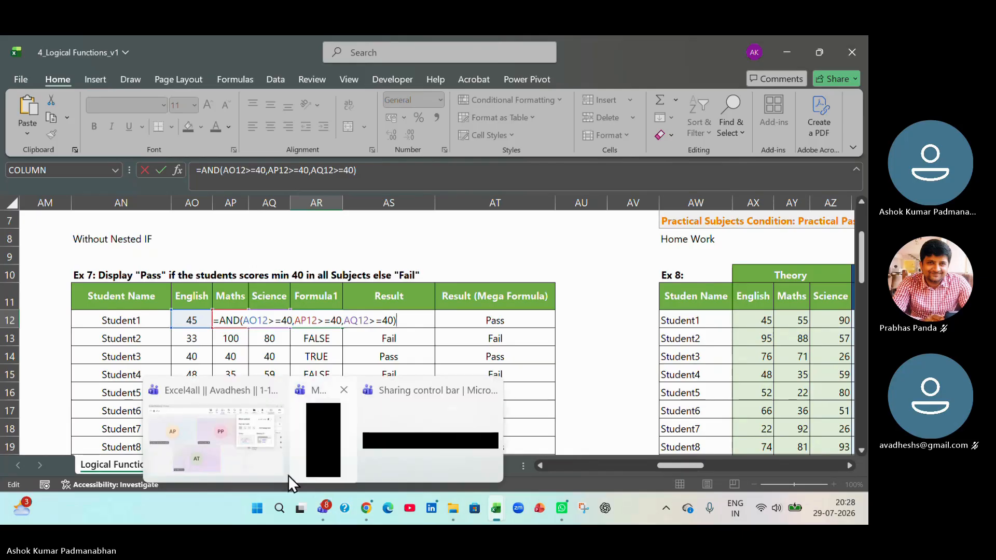
{"action": "left_click", "coordinate": [271, 469]}
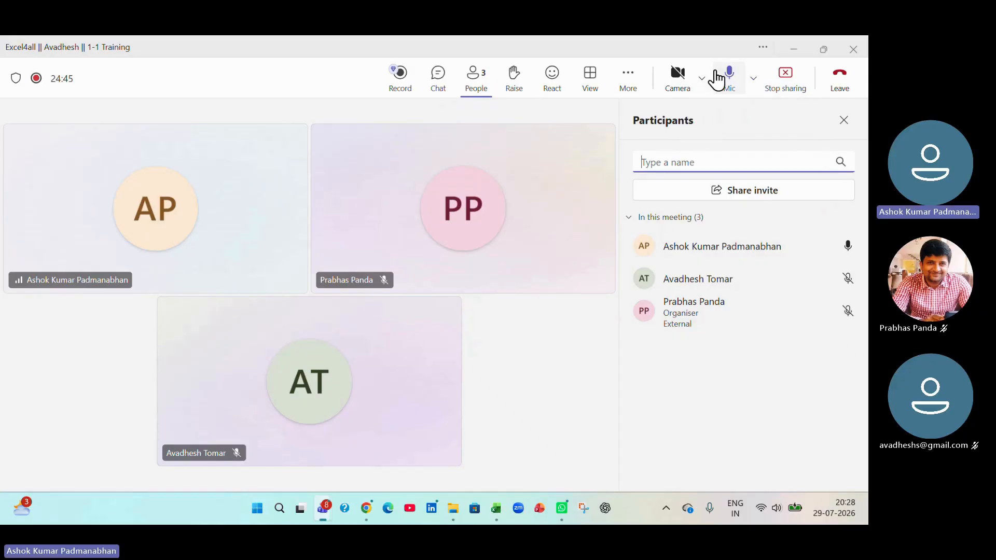
{"action": "left_click", "coordinate": [786, 91]}
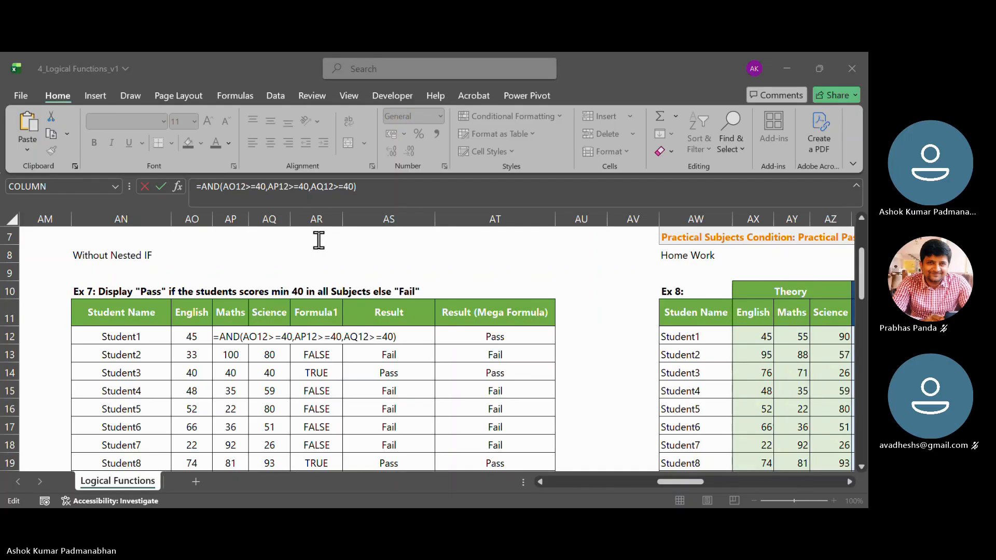
{"action": "key", "text": "alt+Tab"}
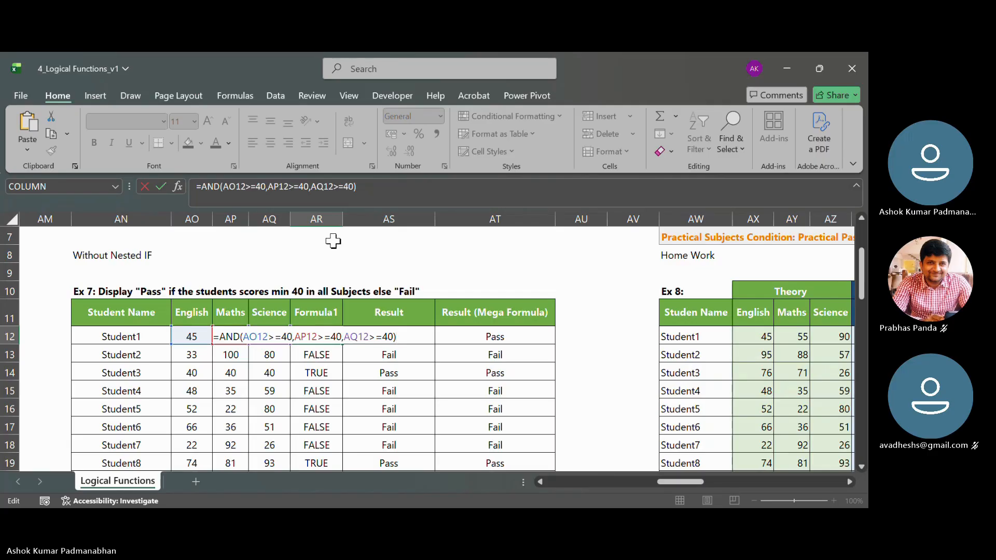
{"action": "key", "text": "alt+Tab"}
{"action": "left_click", "coordinate": [490, 79]}
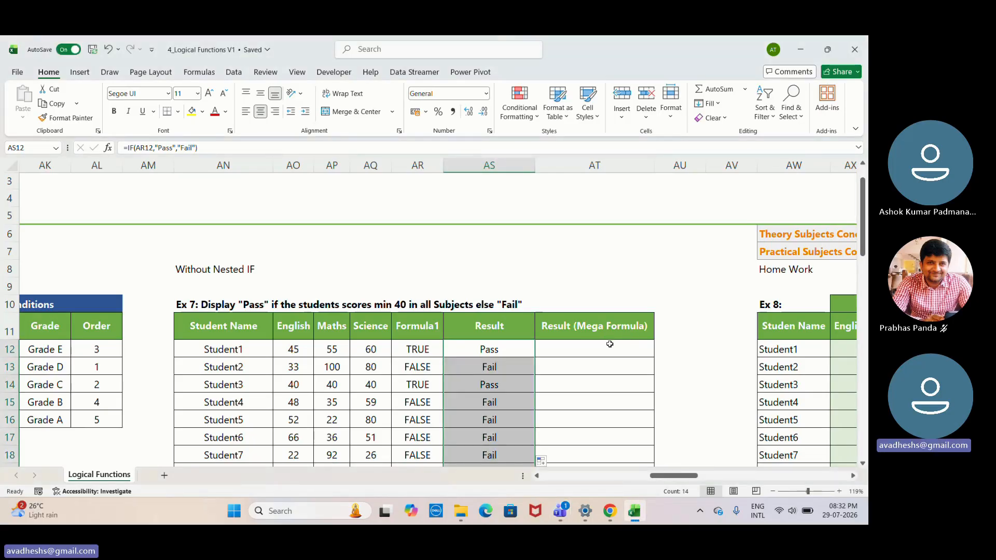
- Look over the Ex 7 Result (Mega Formula) column from AT12 to below the last student and back above its header
{"action": "left_click", "coordinate": [609, 344]}
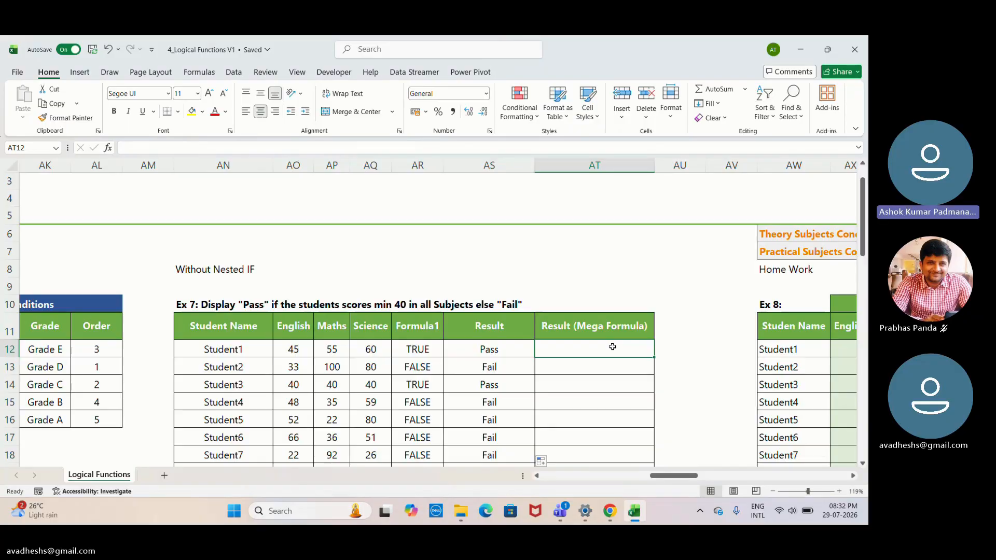
{"action": "key", "text": "Down"}
{"action": "key", "text": "Down"}
{"action": "key", "text": "Down"}
{"action": "key", "text": "Down"}
{"action": "key", "text": "Down"}
{"action": "key", "text": "Down"}
{"action": "key", "text": "Down"}
{"action": "key", "text": "Down"}
{"action": "key", "text": "Down"}
{"action": "key", "text": "Down"}
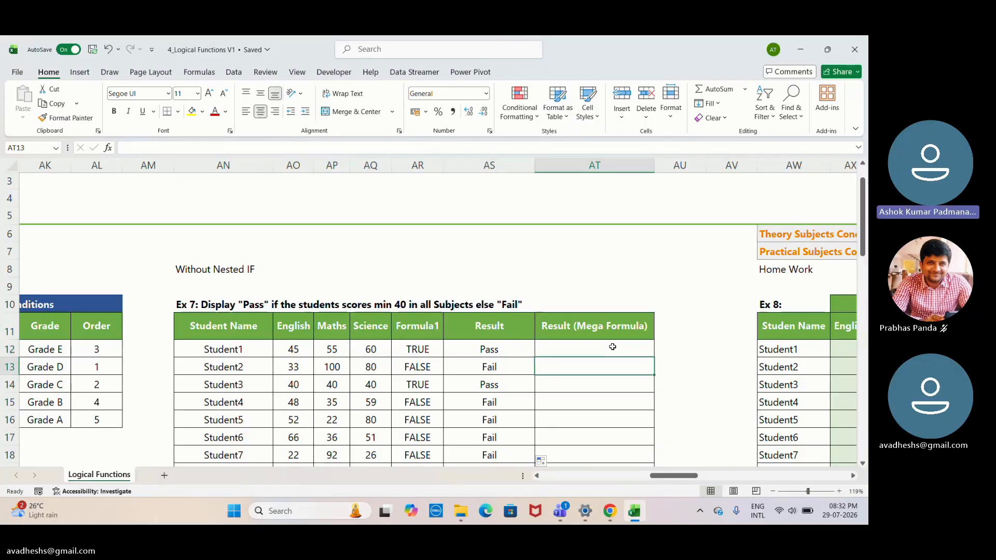
{"action": "key", "text": "Down"}
{"action": "key", "text": "Down"}
{"action": "key", "text": "Down"}
{"action": "key", "text": "Down"}
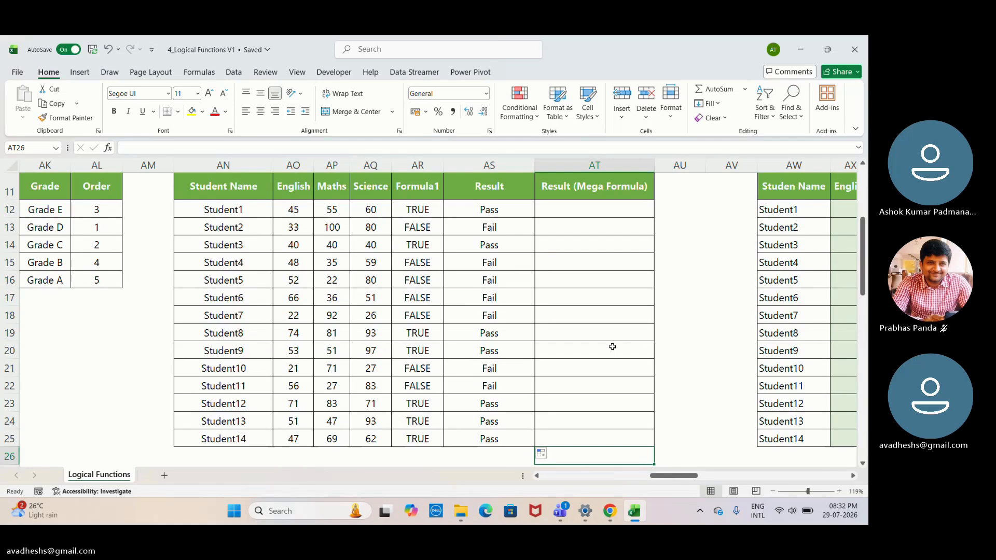
{"action": "key", "text": "Up"}
{"action": "key", "text": "Up"}
{"action": "key", "text": "Up"}
{"action": "key", "text": "Up"}
{"action": "key", "text": "Up"}
{"action": "key", "text": "Up"}
{"action": "key", "text": "Up"}
{"action": "key", "text": "Up"}
{"action": "key", "text": "Up"}
{"action": "key", "text": "Up"}
{"action": "key", "text": "Up"}
{"action": "key", "text": "Up"}
{"action": "key", "text": "Up"}
{"action": "key", "text": "Up"}
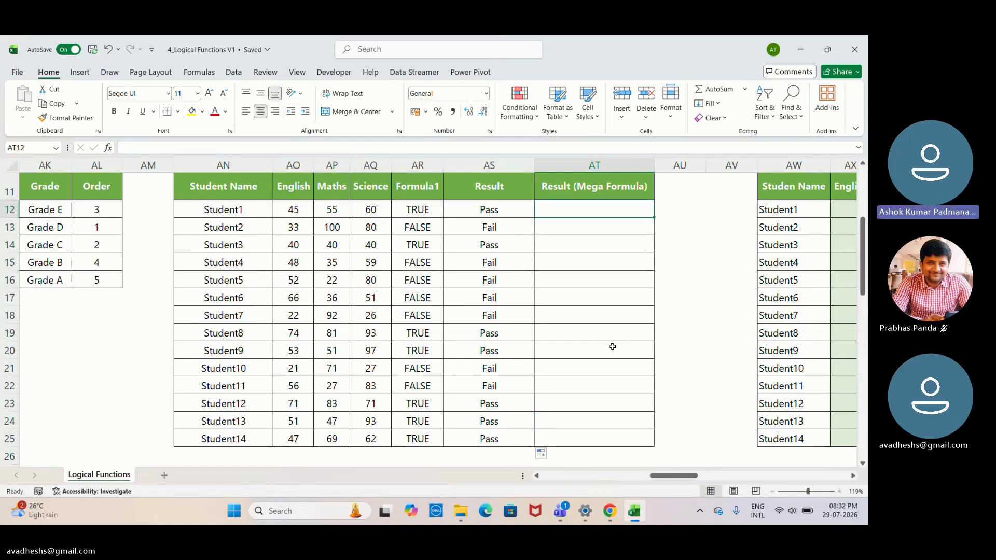
{"action": "key", "text": "Up"}
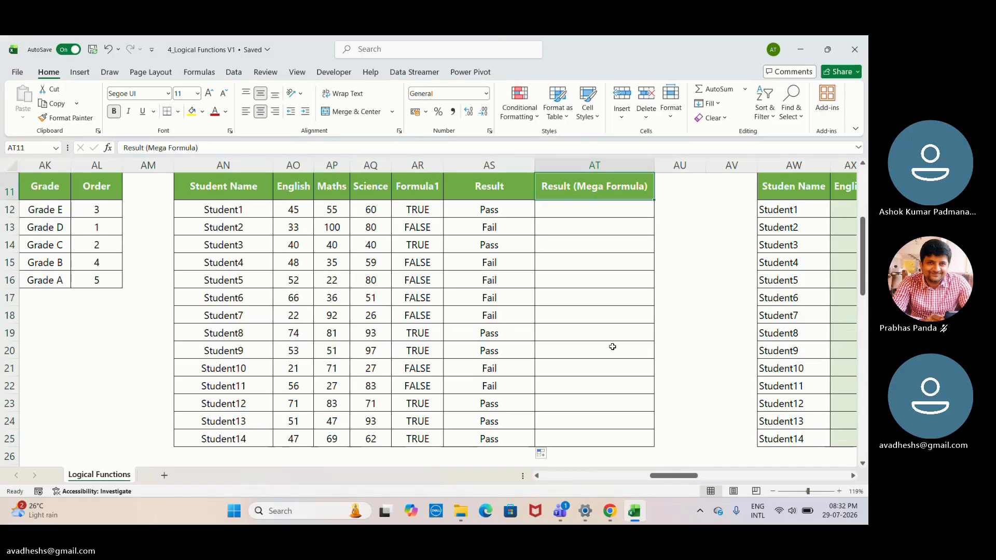
{"action": "key", "text": "Up"}
{"action": "key", "text": "Up"}
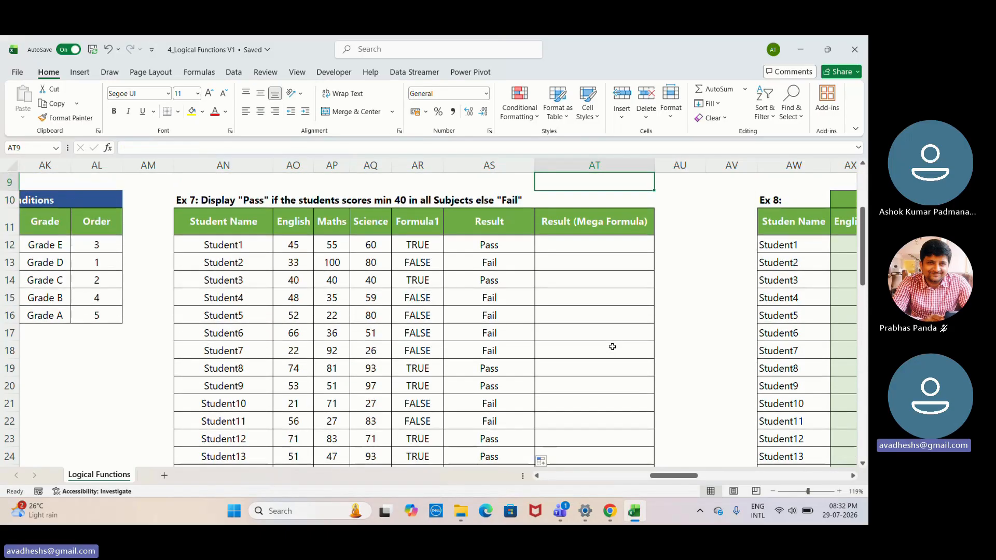
{"action": "left_click", "coordinate": [794, 272]}
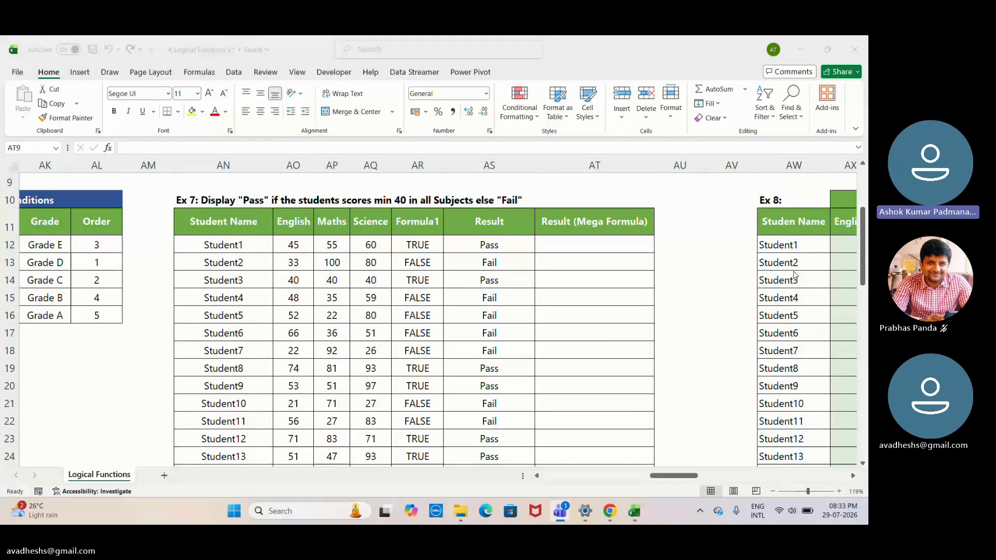
- Start an IF formula in AT12, the first Result (Mega Formula) cell of Ex 7
{"action": "left_click", "coordinate": [811, 492]}
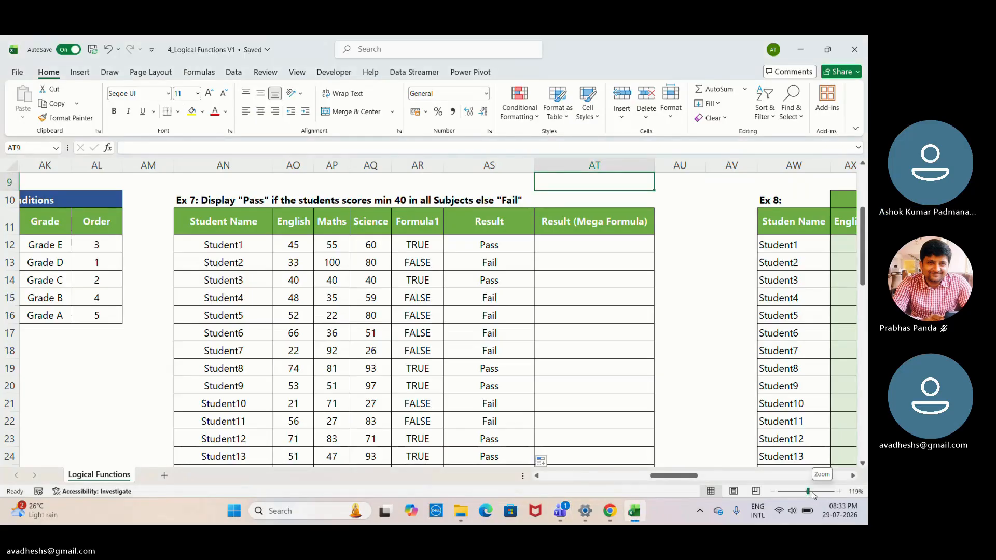
{"action": "left_click", "coordinate": [812, 492]}
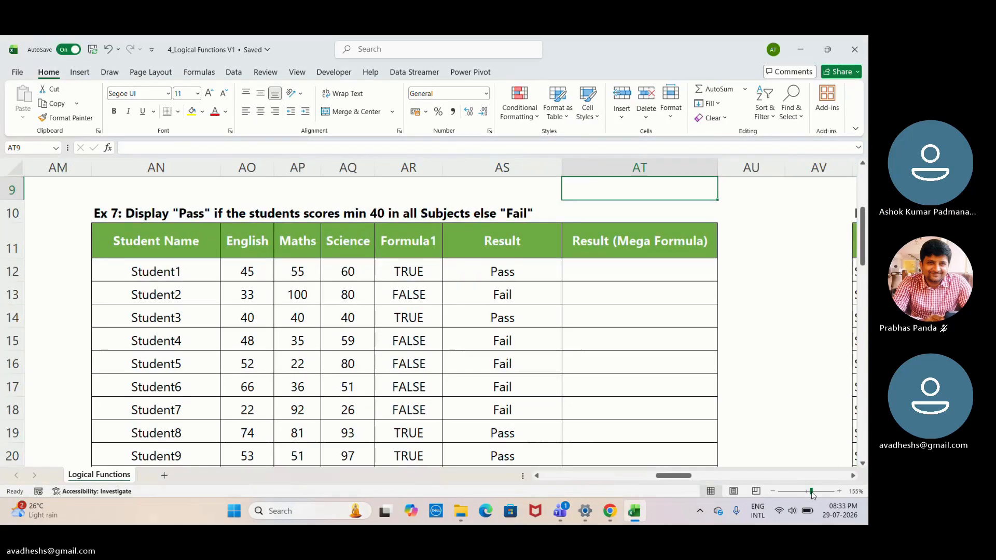
{"action": "left_click", "coordinate": [626, 280]}
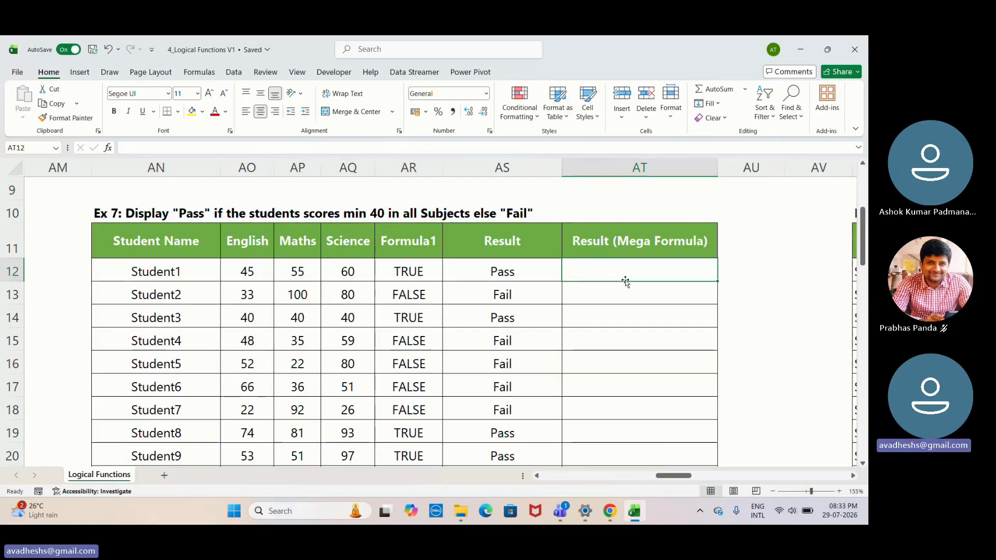
{"action": "left_click", "coordinate": [696, 199]}
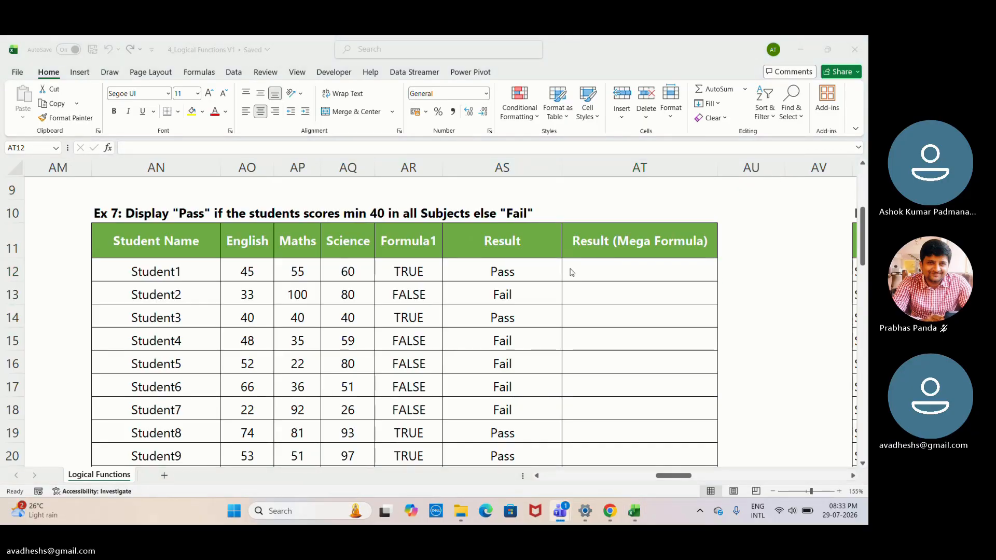
{"action": "left_click", "coordinate": [590, 271]}
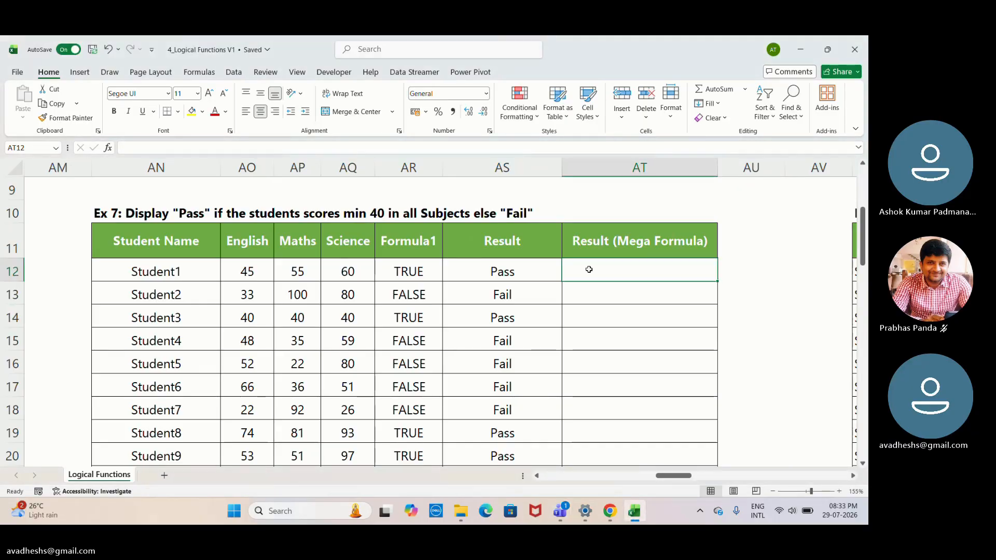
{"action": "type", "text": "="}
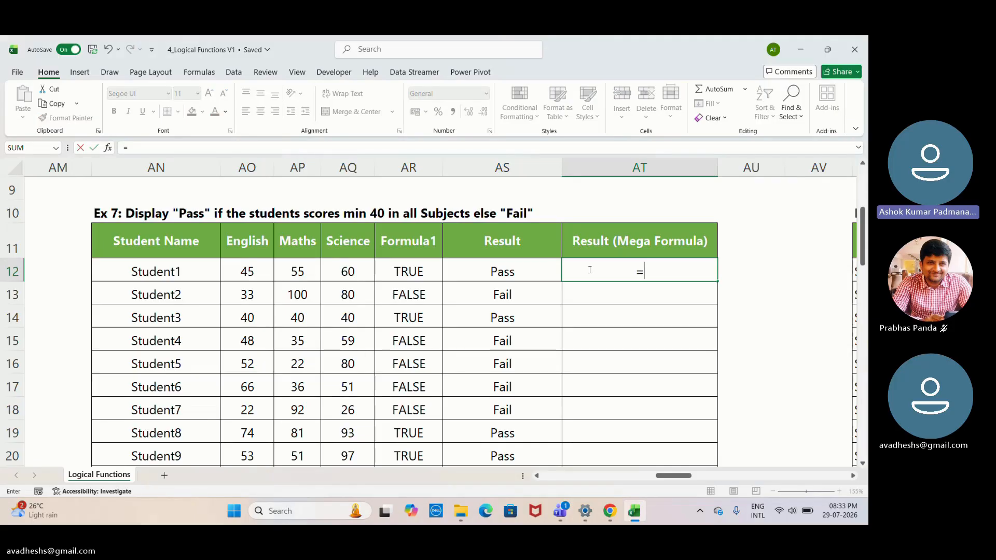
{"action": "type", "text": "i"}
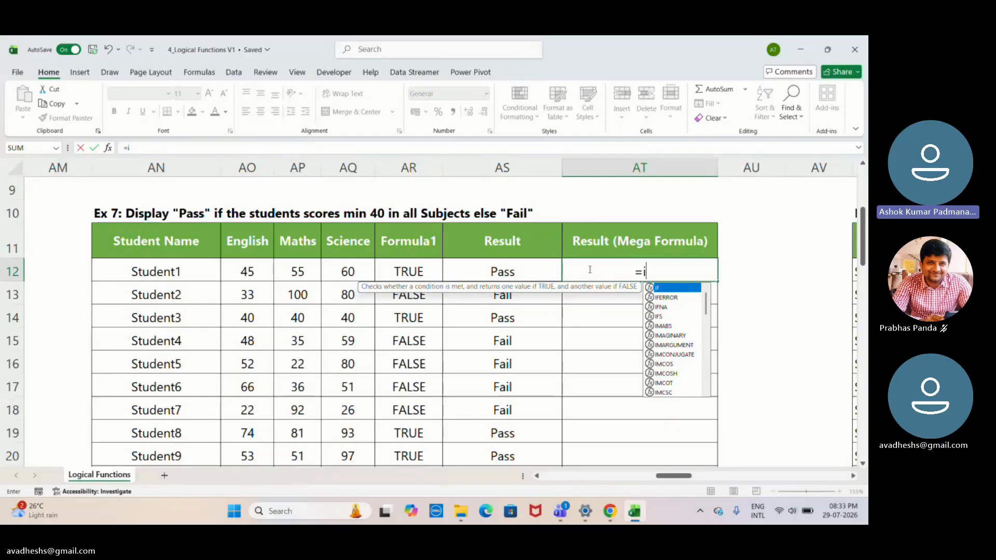
{"action": "type", "text": "f"}
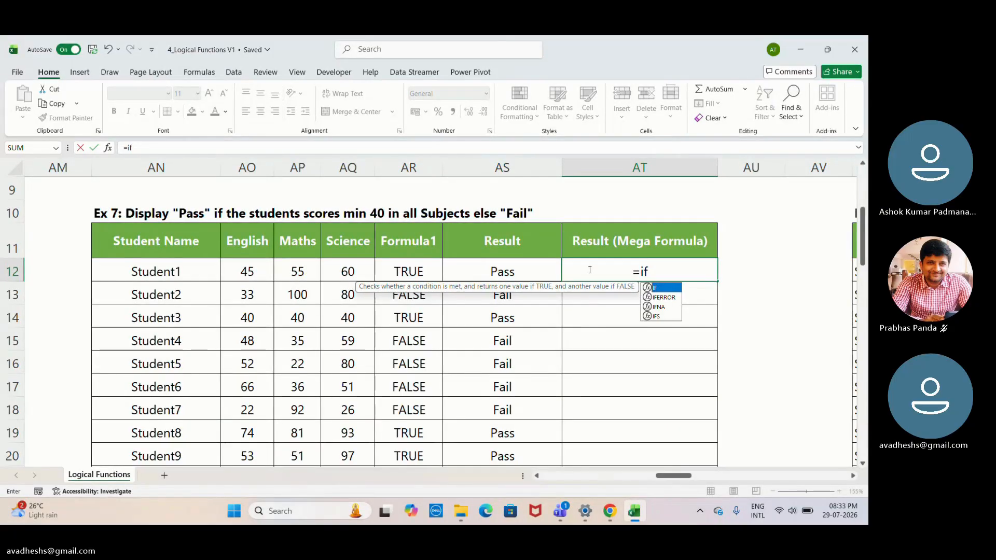
{"action": "key", "text": "Tab"}
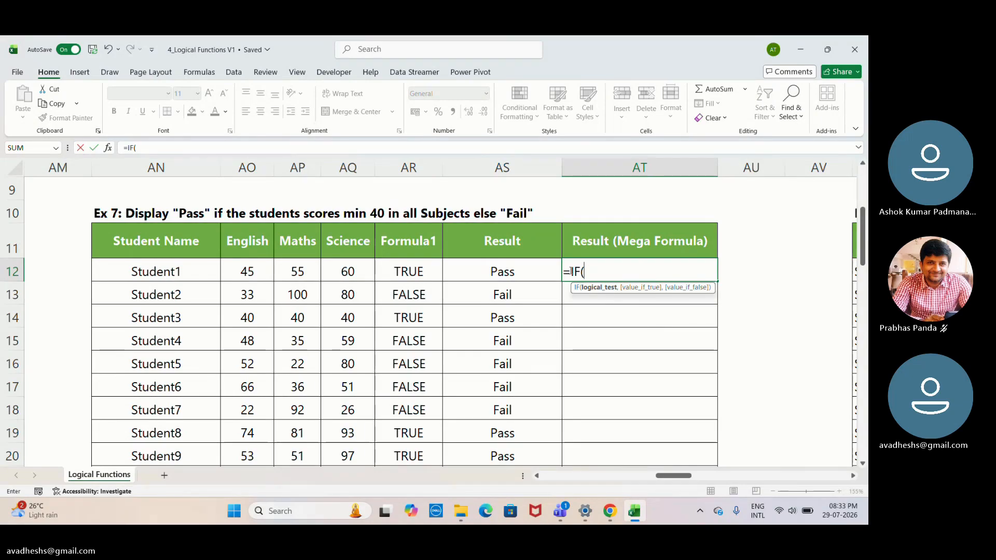
{"action": "left_click", "coordinate": [503, 275]}
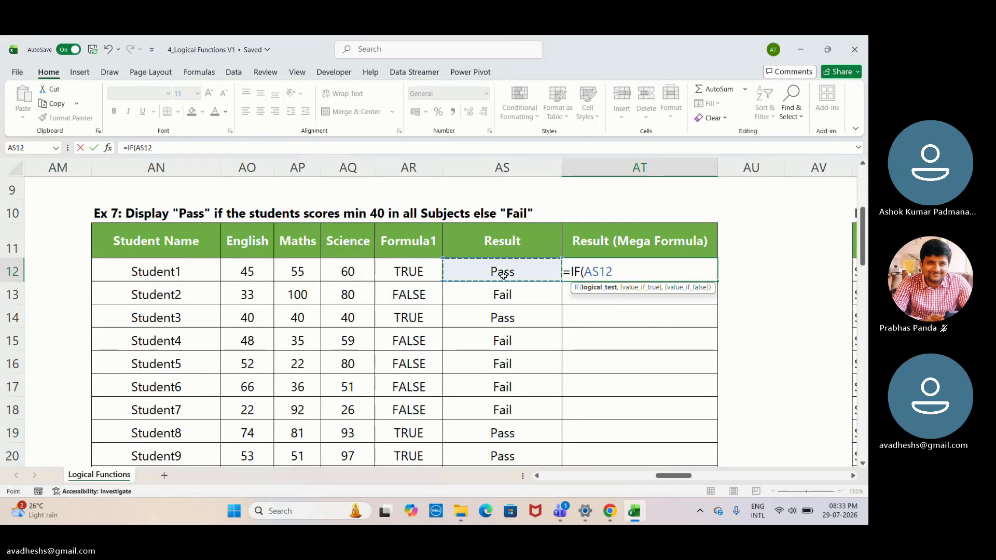
{"action": "left_click", "coordinate": [408, 274]}
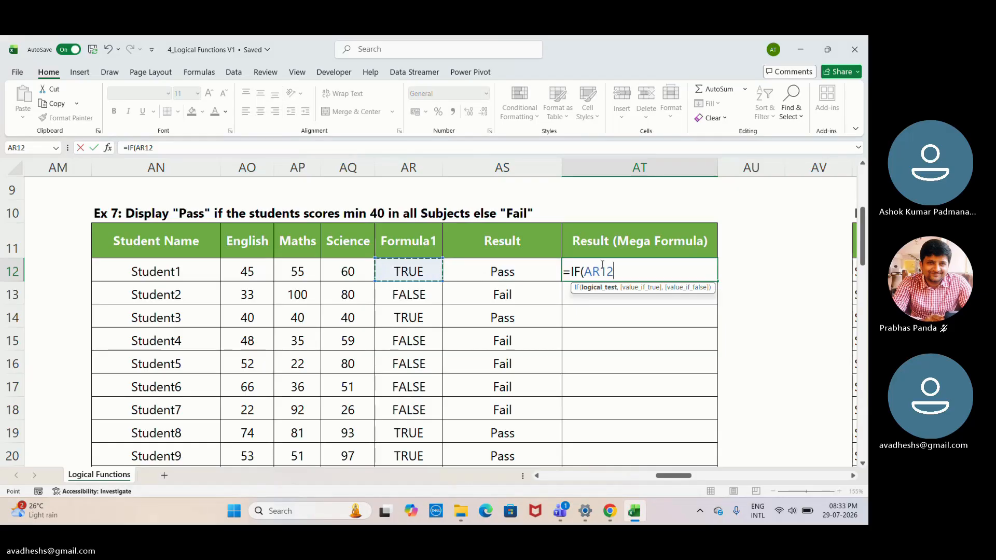
{"action": "key", "text": "BackSpace"}
{"action": "key", "text": "BackSpace"}
{"action": "key", "text": "BackSpace"}
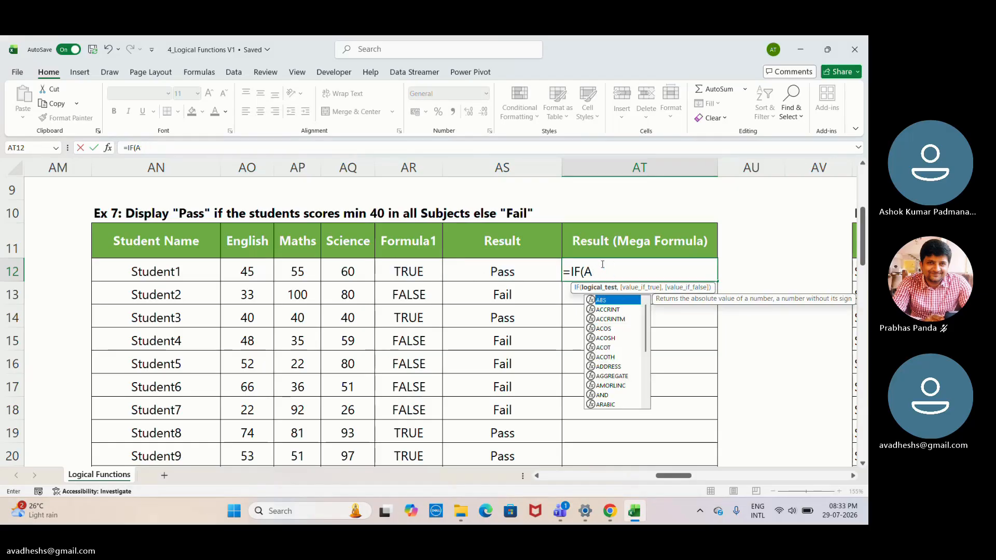
{"action": "type", "text": "n"}
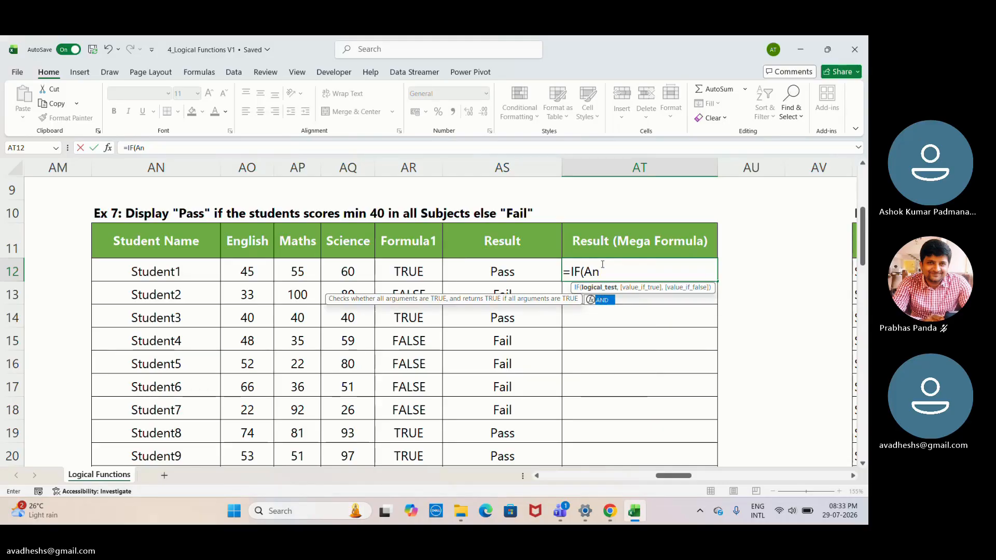
{"action": "key", "text": "BackSpace"}
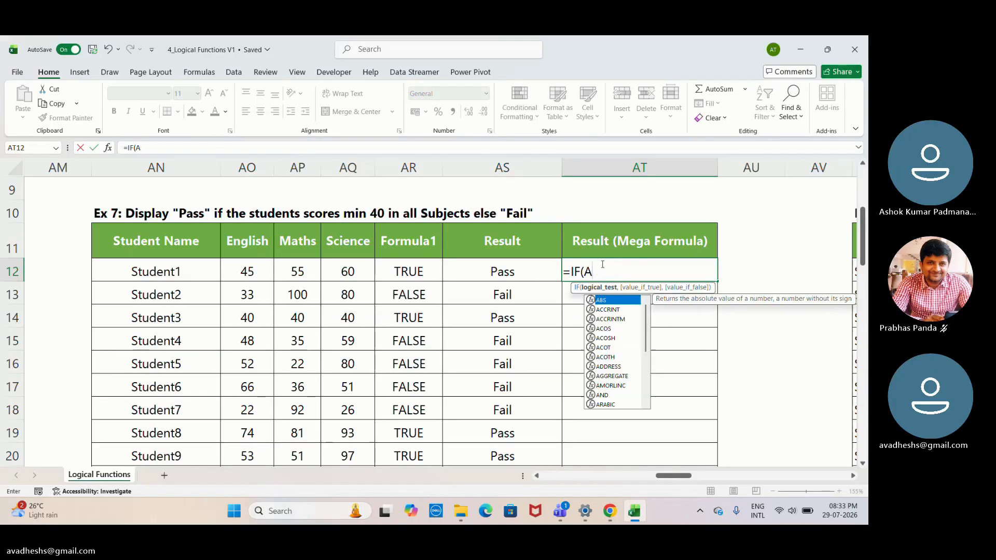
{"action": "type", "text": "N"}
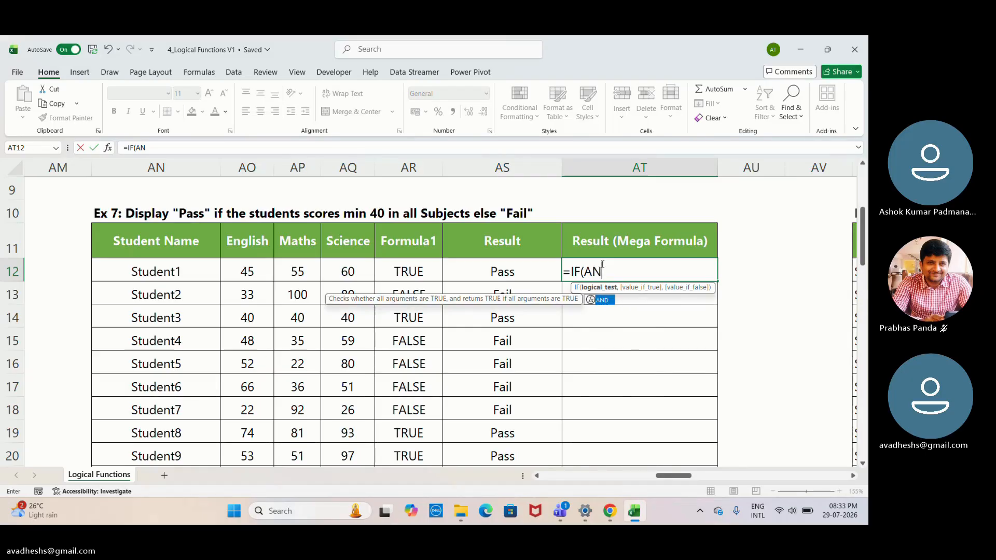
{"action": "type", "text": "D"}
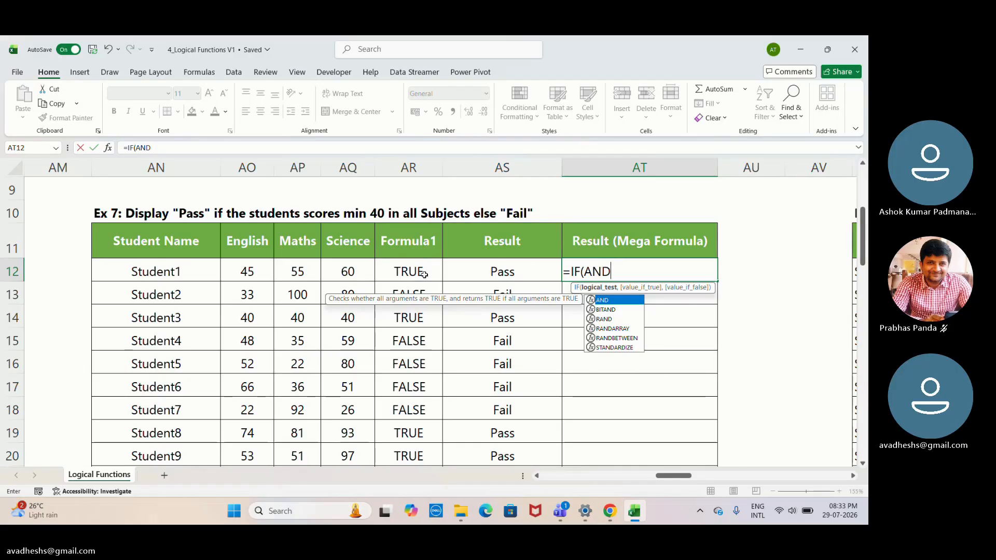
{"action": "key", "text": "Return"}
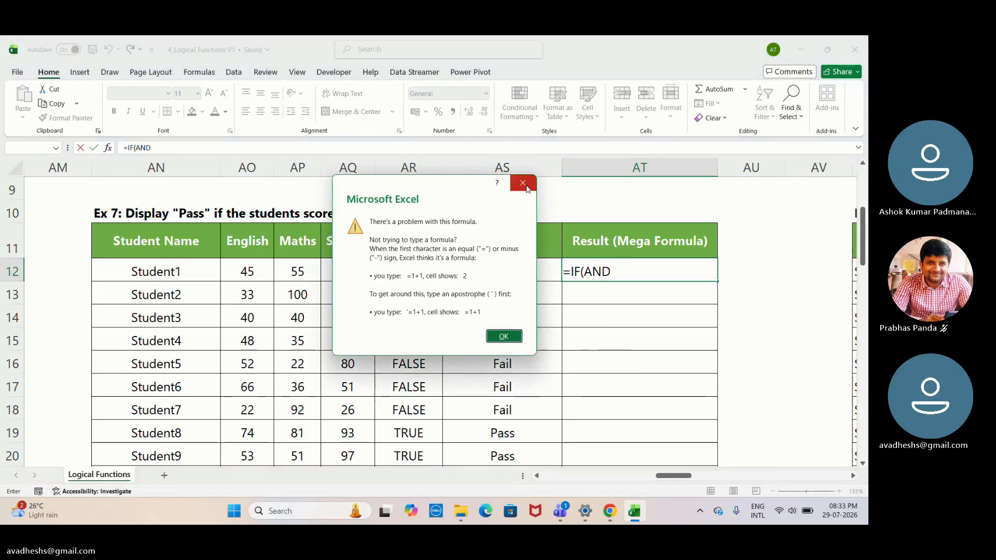
{"action": "left_click", "coordinate": [526, 186]}
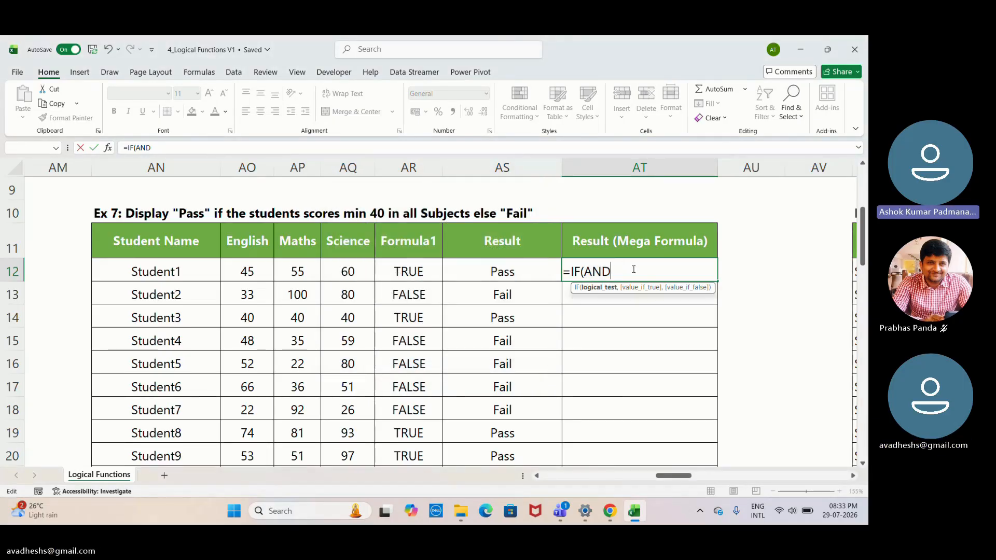
{"action": "key", "text": "BackSpace"}
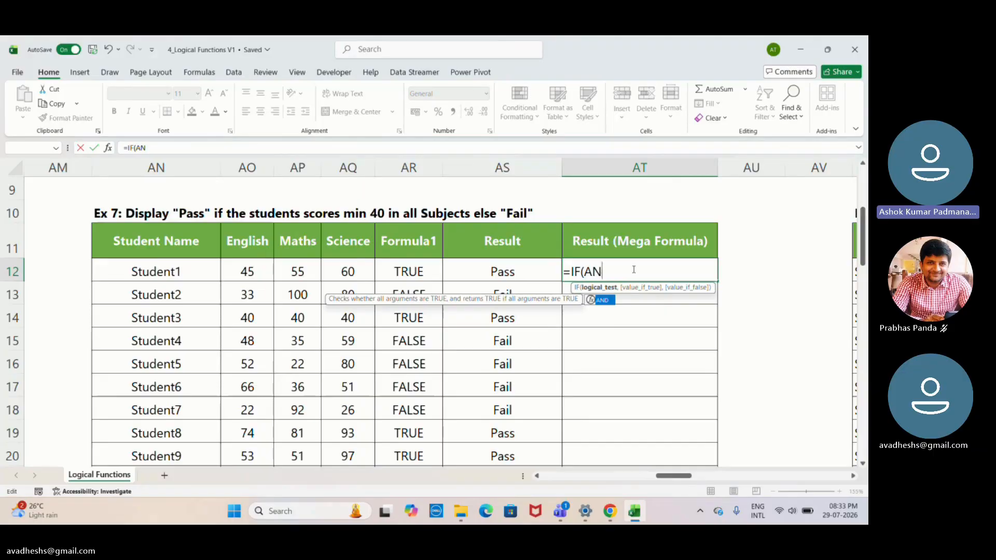
{"action": "key", "text": "BackSpace"}
{"action": "key", "text": "BackSpace"}
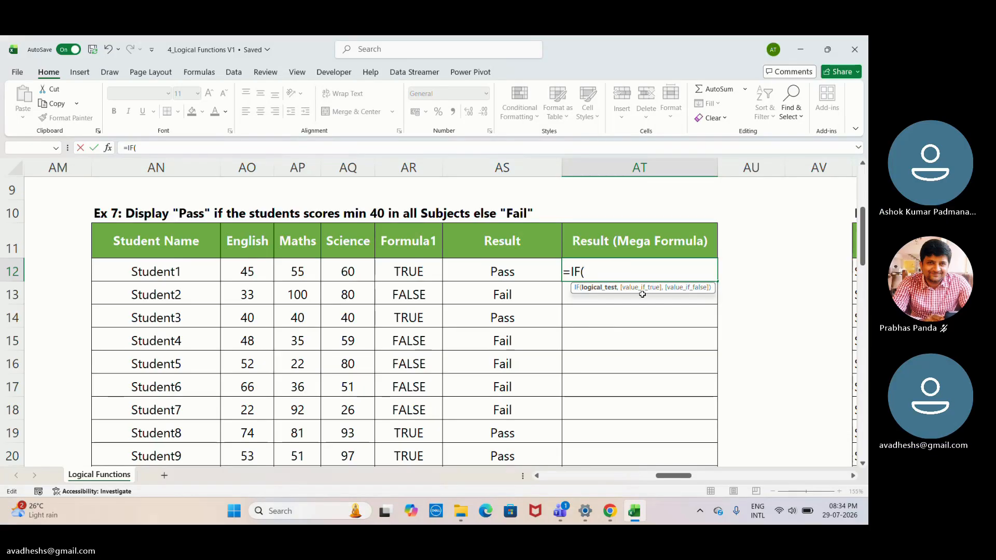
- Nest an AND function as the IF formula's logical test in AT12, with AO12>=40 as its first condition
{"action": "type", "text": "A"}
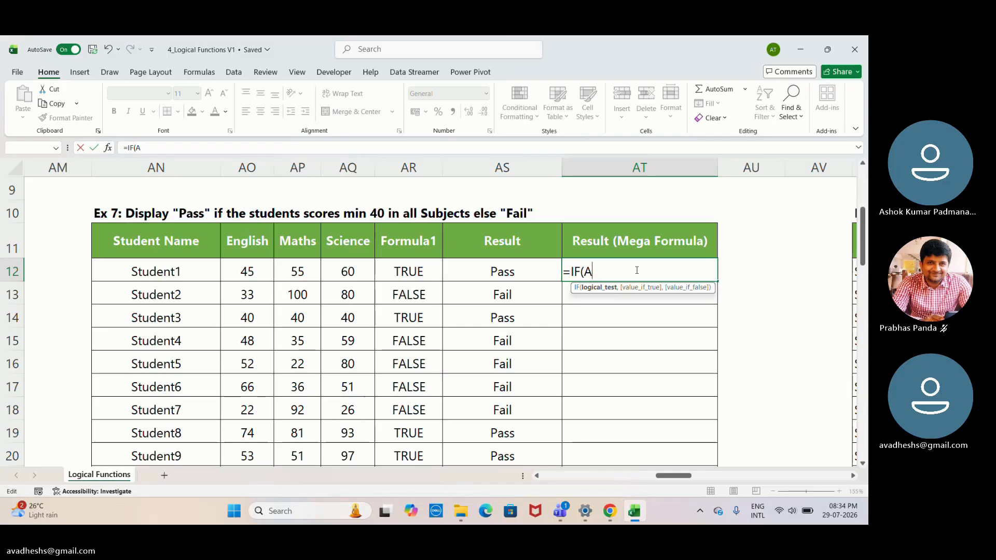
{"action": "type", "text": "ND("}
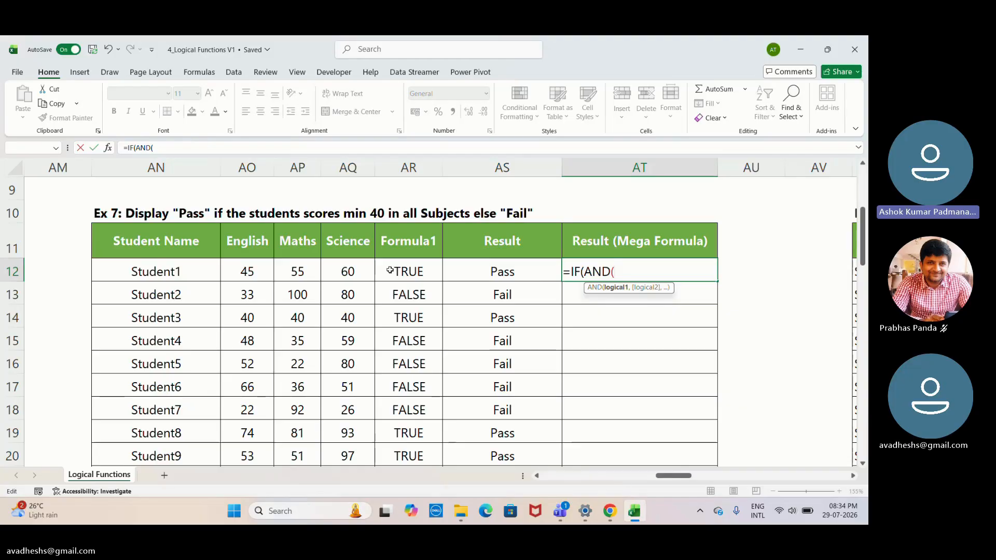
{"action": "left_click", "coordinate": [265, 275]}
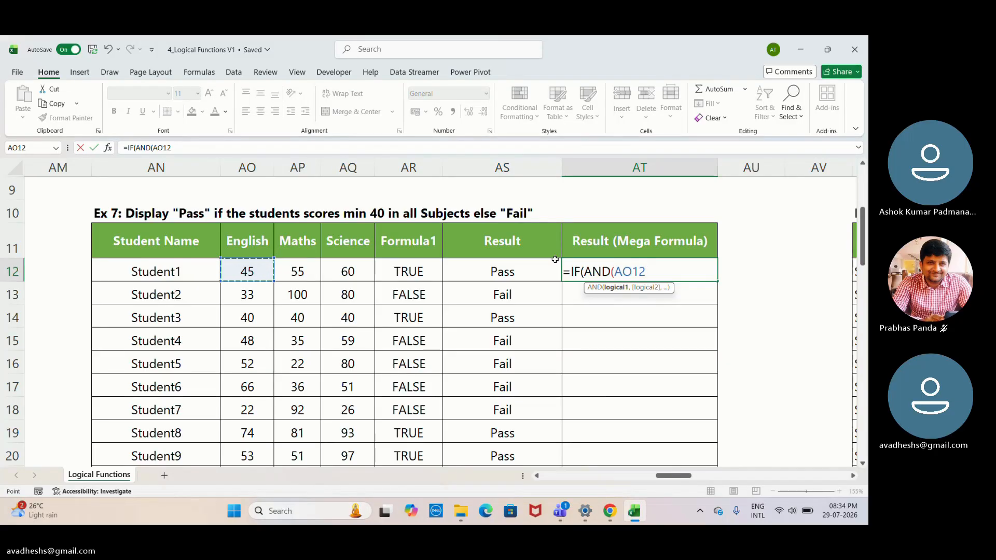
{"action": "type", "text": ">="}
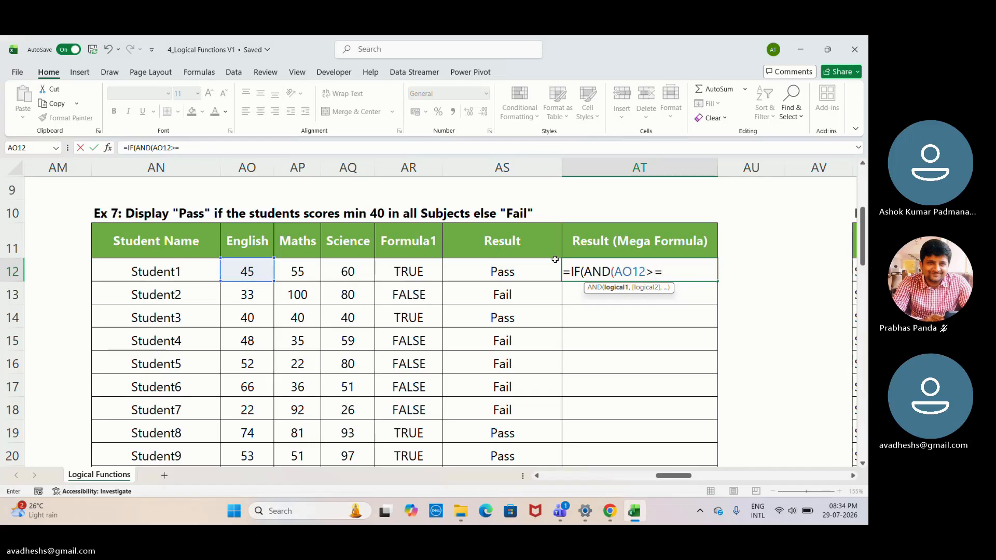
{"action": "type", "text": "40,"}
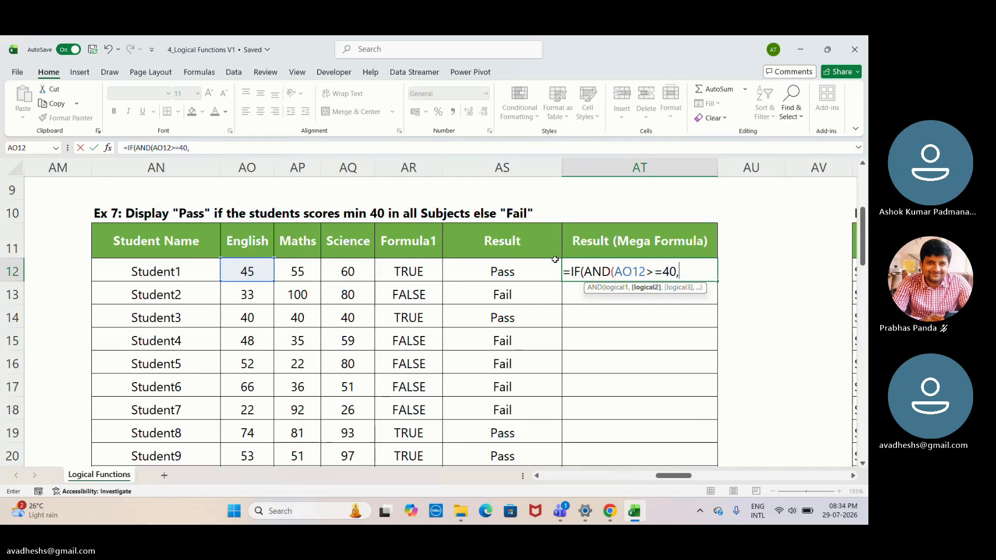
- Add the Maths and Science conditions AP12>=40 and AQ12>=40 to the AND function in AT12
{"action": "left_click", "coordinate": [306, 270]}
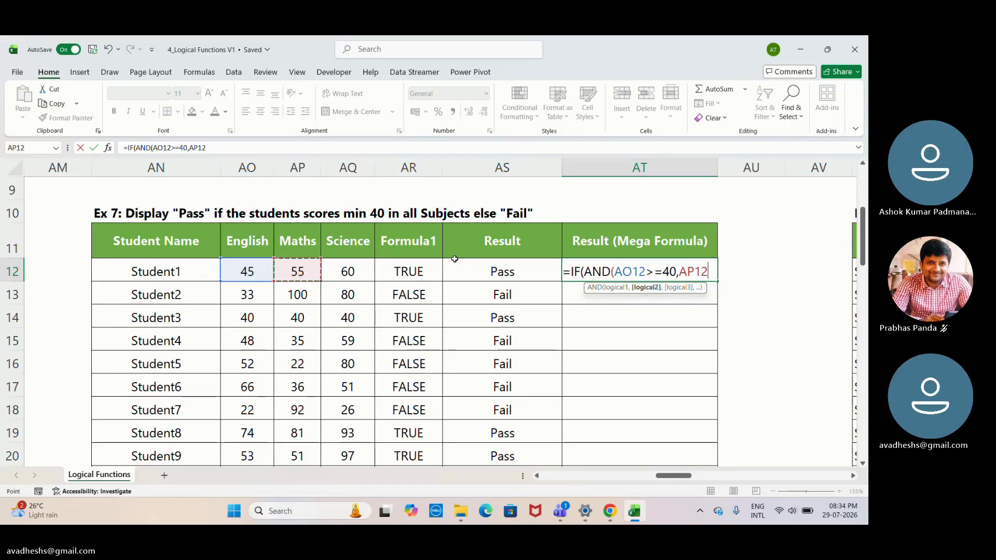
{"action": "type", "text": ">=4"}
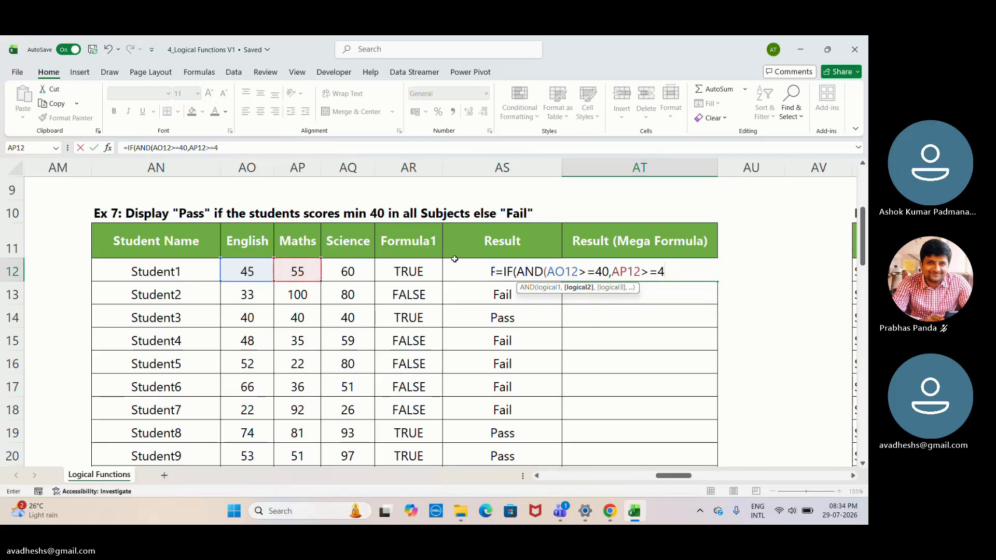
{"action": "type", "text": "0,"}
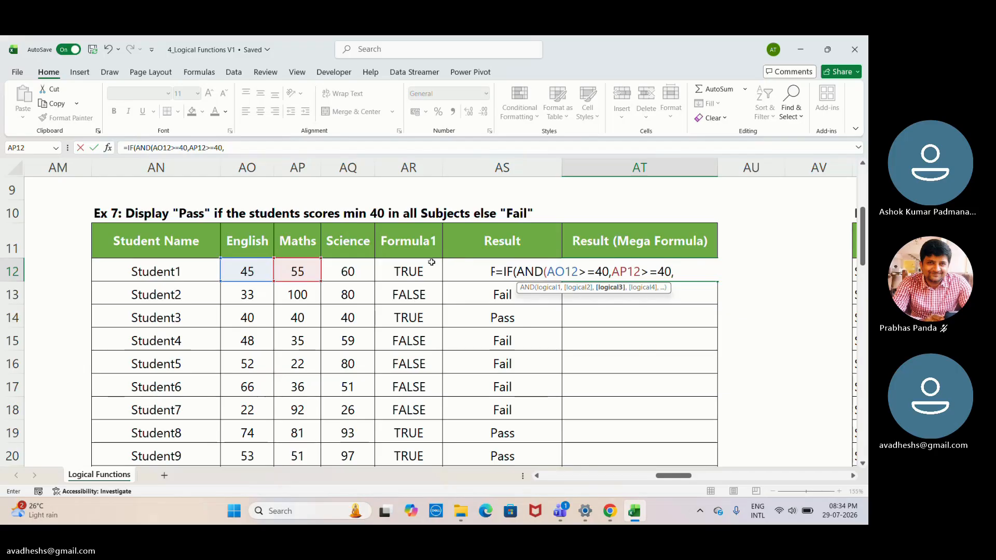
{"action": "left_click", "coordinate": [357, 272]}
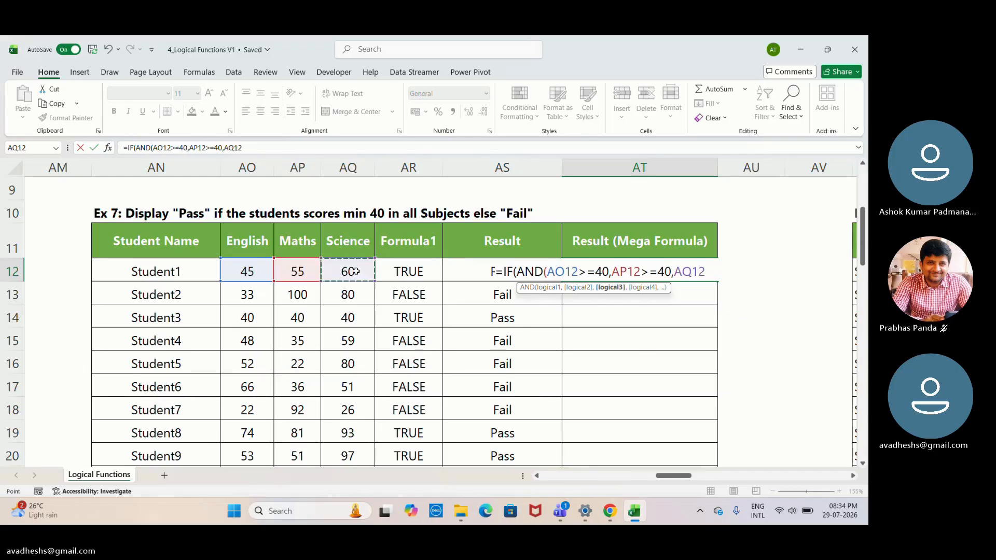
{"action": "type", "text": ">"}
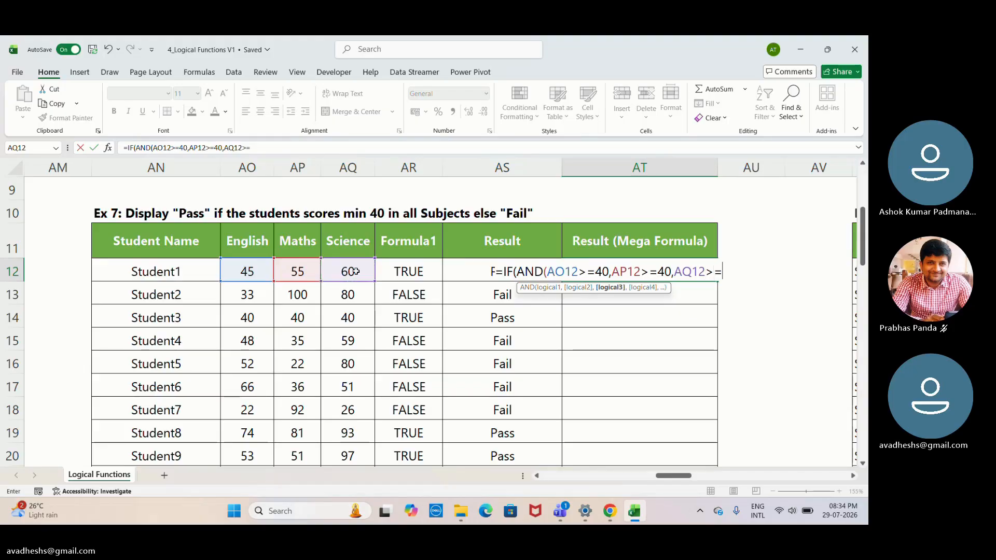
{"action": "type", "text": "=40"}
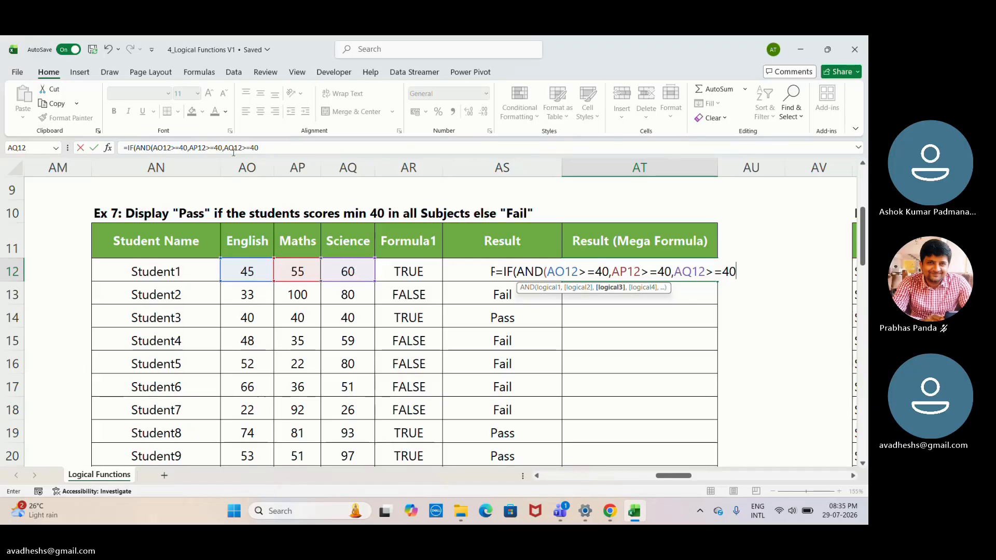
- Add "Pass" as a quoted text argument following AQ12>=40 in the AT12 formula
{"action": "left_click", "coordinate": [267, 148]}
{"action": "type", "text": ","}
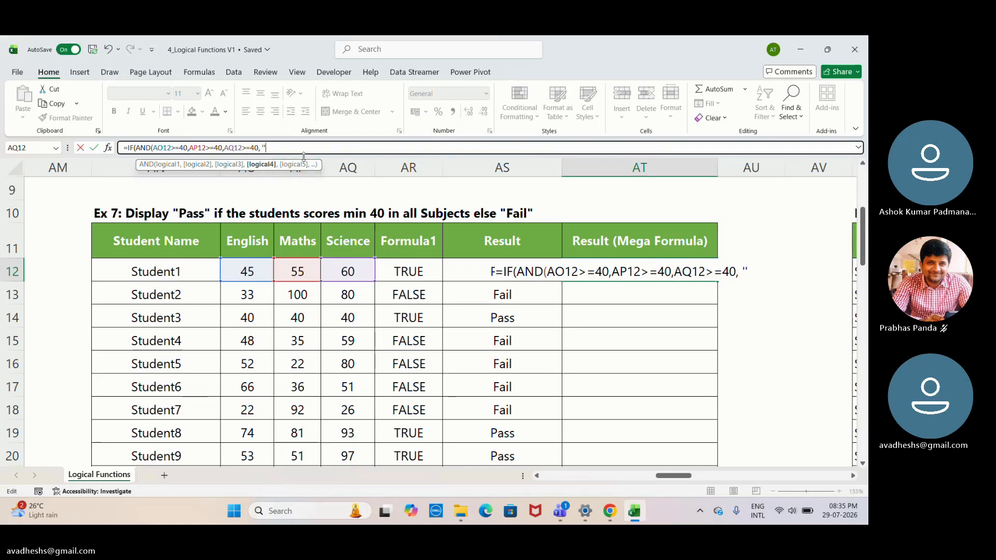
{"action": "type", "text": "\"Pass"}
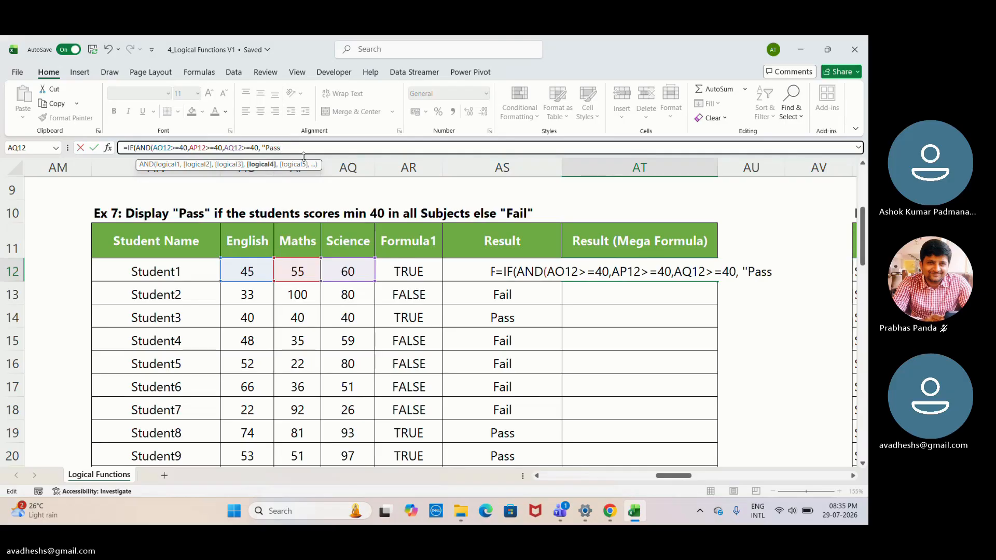
{"action": "type", "text": "\"\""}
{"action": "key", "text": "BackSpace"}
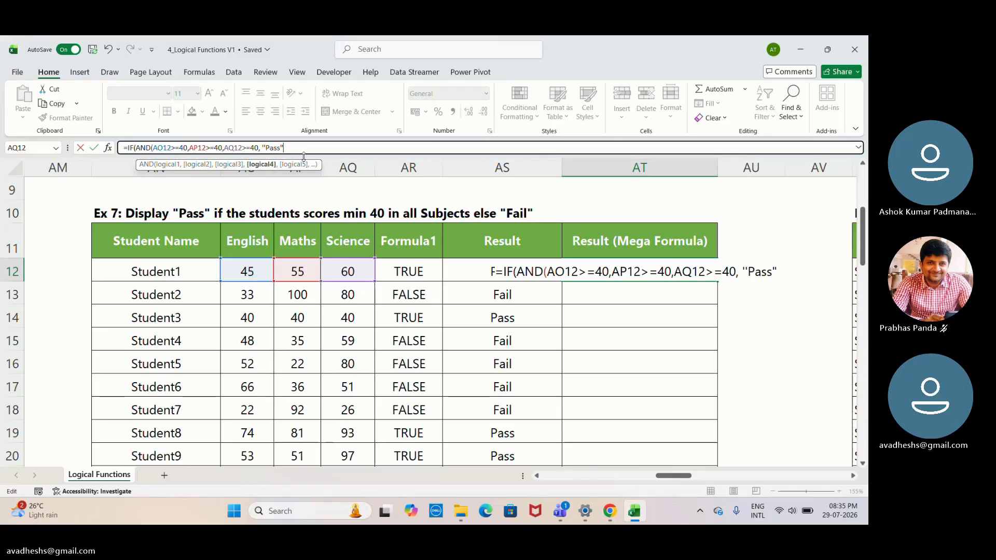
- Append the quoted text "Fail" to the AT12 formula following "Pass" and end it with a closing parenthesis
{"action": "type", "text": "\"\""}
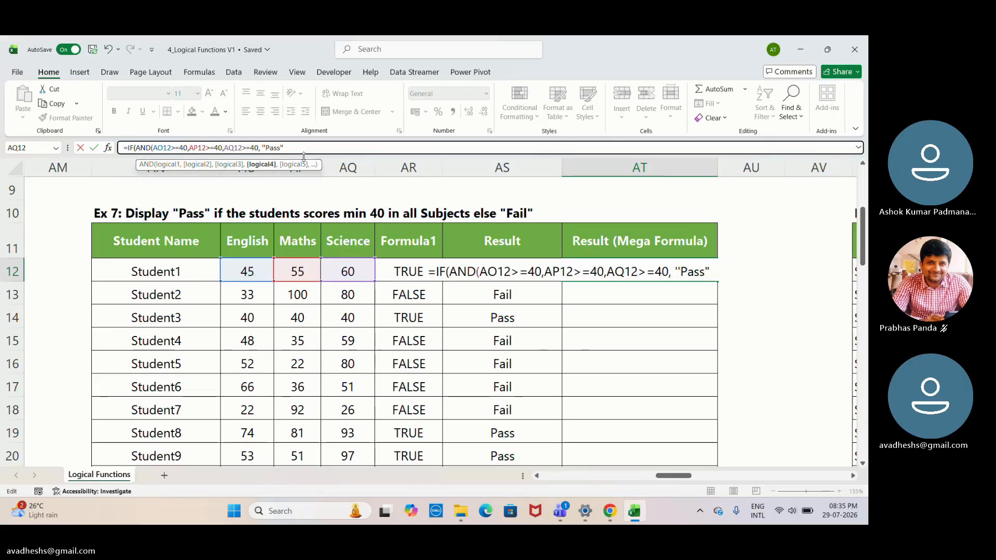
{"action": "key", "text": "BackSpace"}
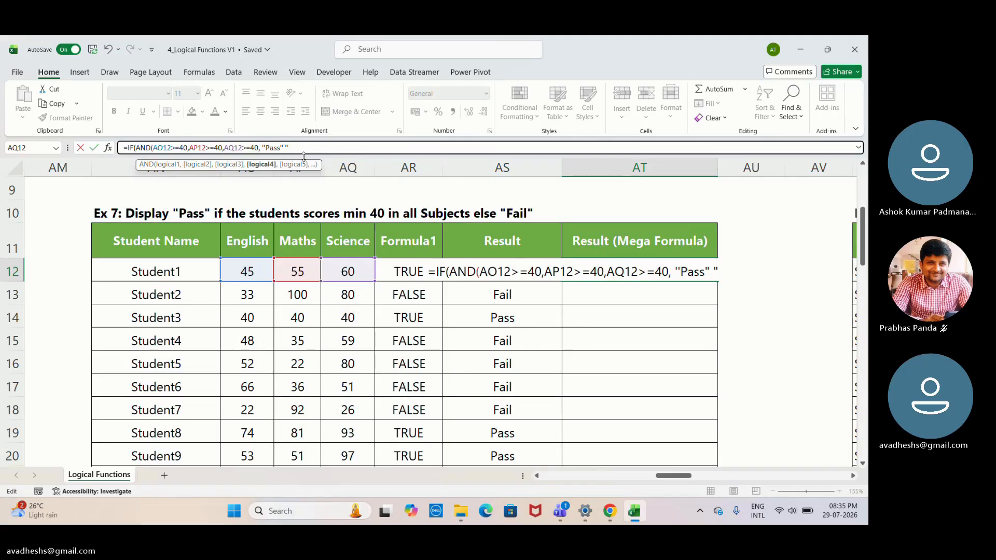
{"action": "type", "text": "F"}
{"action": "type", "text": "ai"}
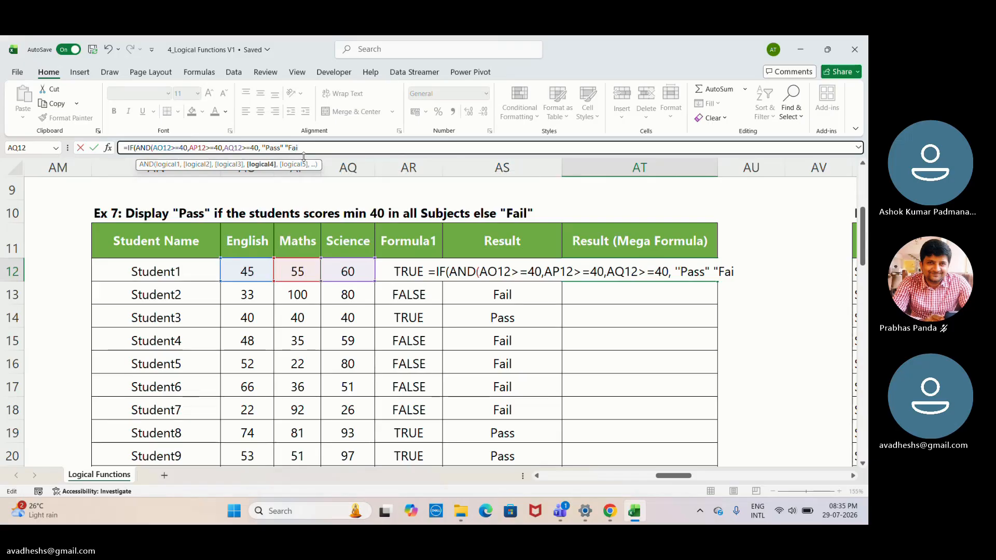
{"action": "type", "text": "l\""}
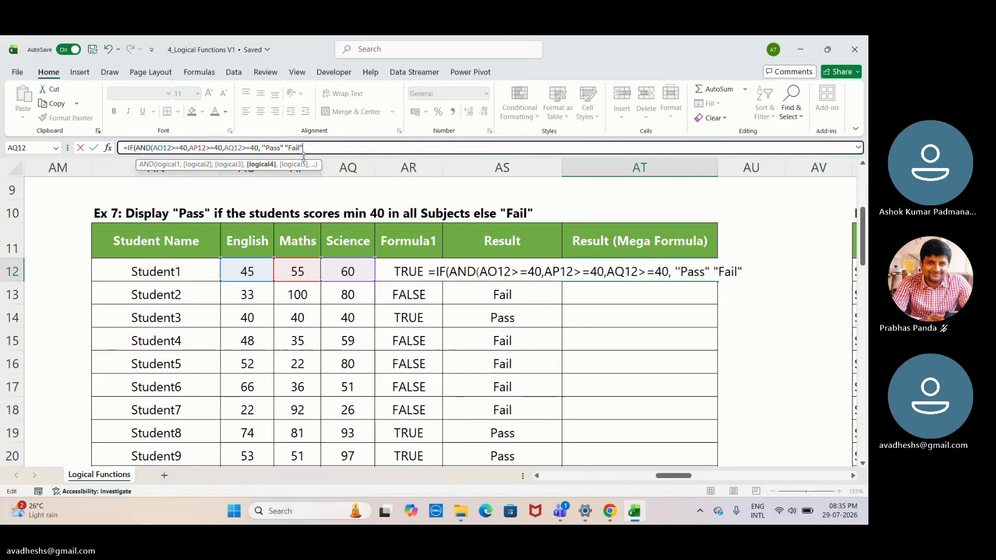
{"action": "type", "text": ")"}
{"action": "key", "text": "shift"}
{"action": "key", "text": "shift"}
{"action": "key", "text": "shift"}
{"action": "key", "text": "shift"}
{"action": "key", "text": "shift"}
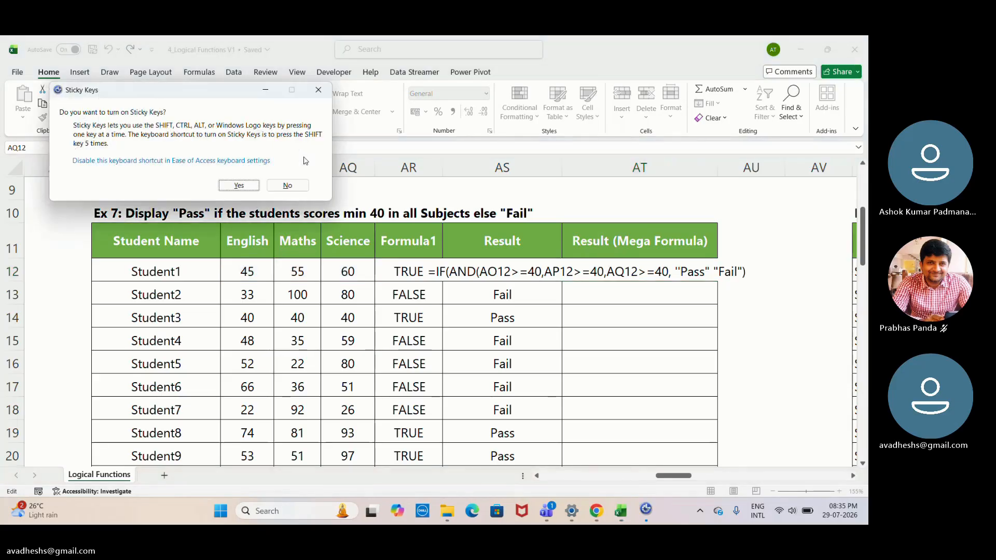
{"action": "left_click", "coordinate": [318, 89]}
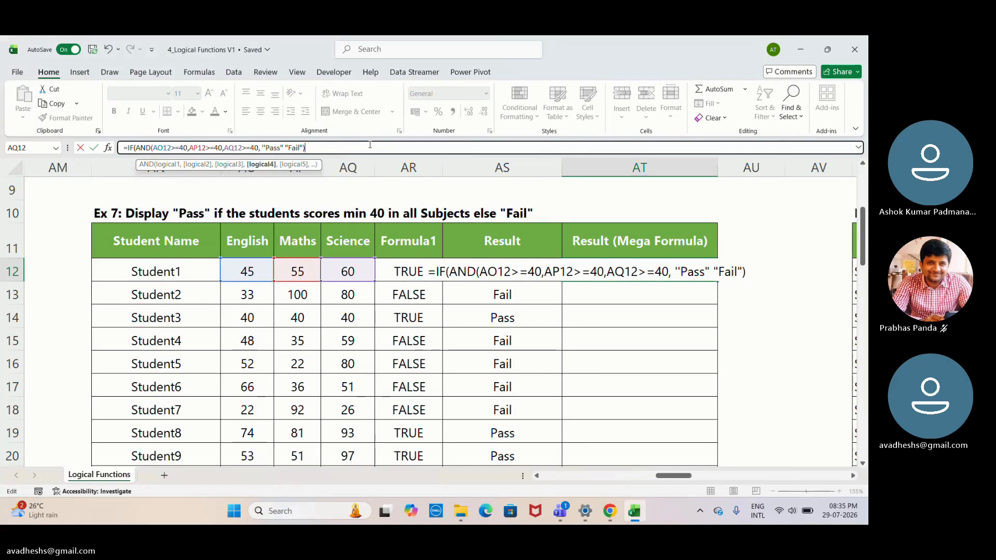
- Try to enter the AT12 formula, separate "Pass" and "Fail" with a comma, and retype the closing quote of "Fail"
{"action": "key", "text": "Return"}
{"action": "key", "text": "Return"}
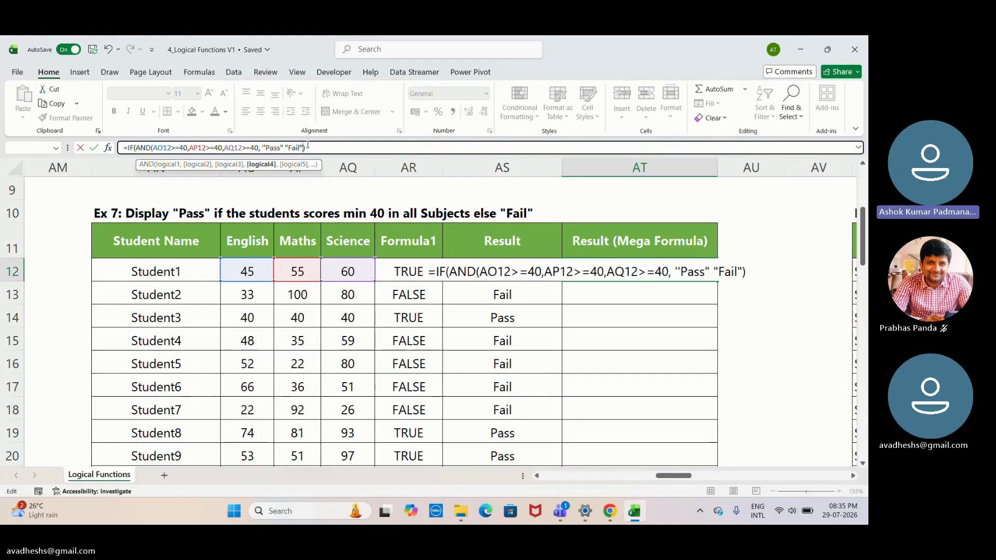
{"action": "key", "text": "BackSpace"}
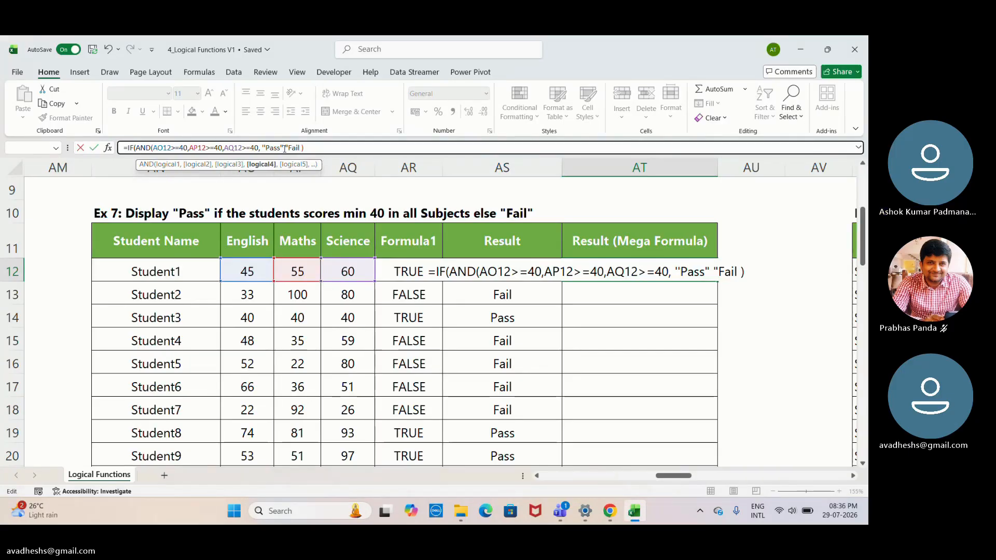
{"action": "type", "text": ","}
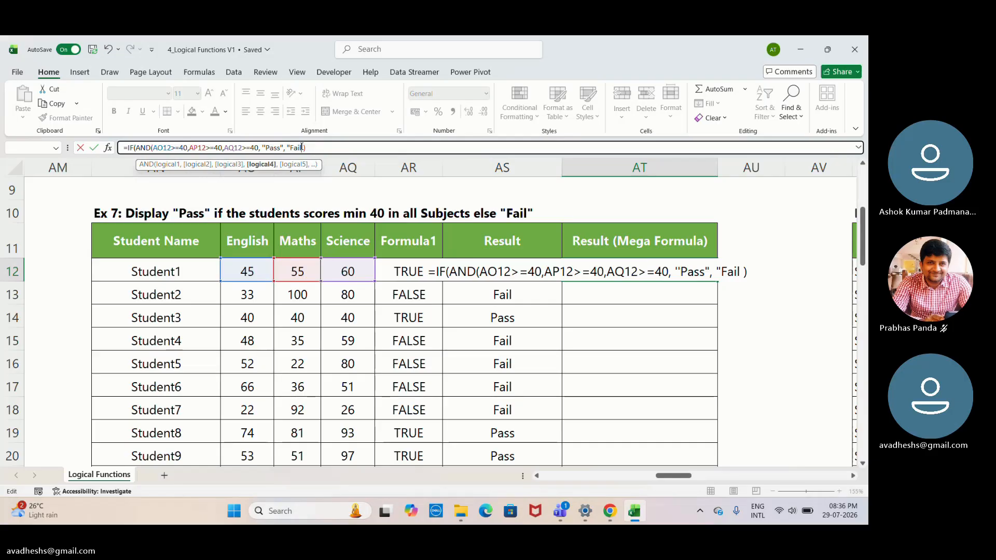
{"action": "type", "text": "\""}
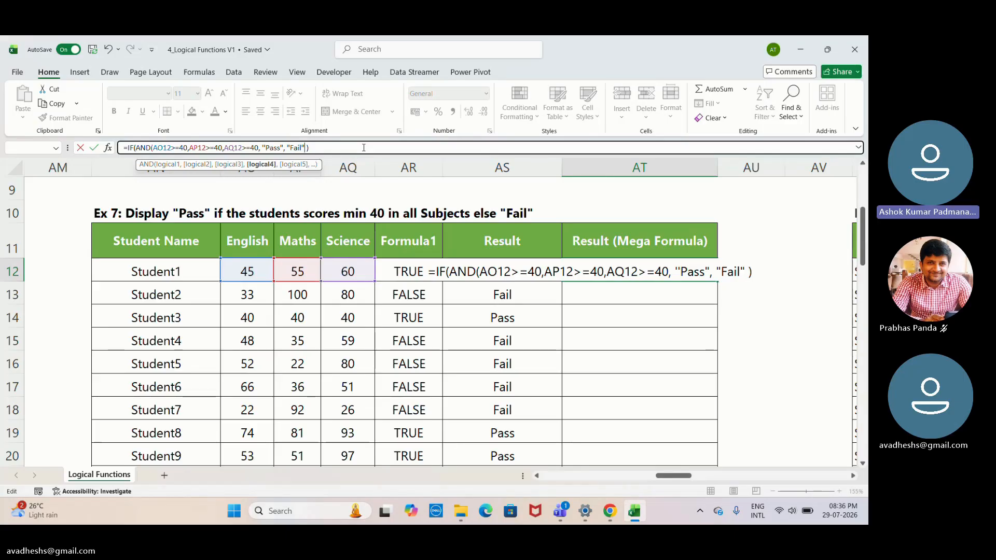
{"action": "type", "text": "}"}
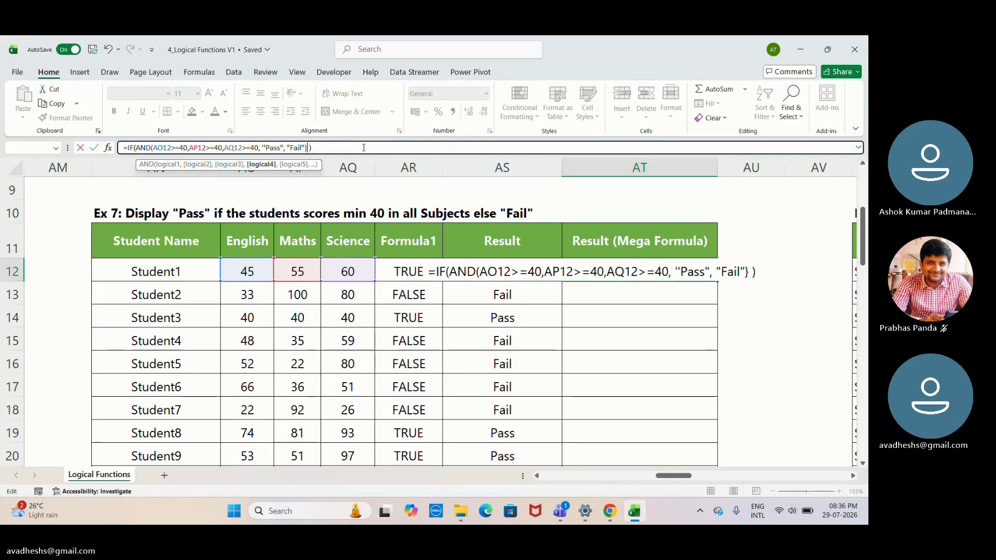
{"action": "key", "text": "BackSpace"}
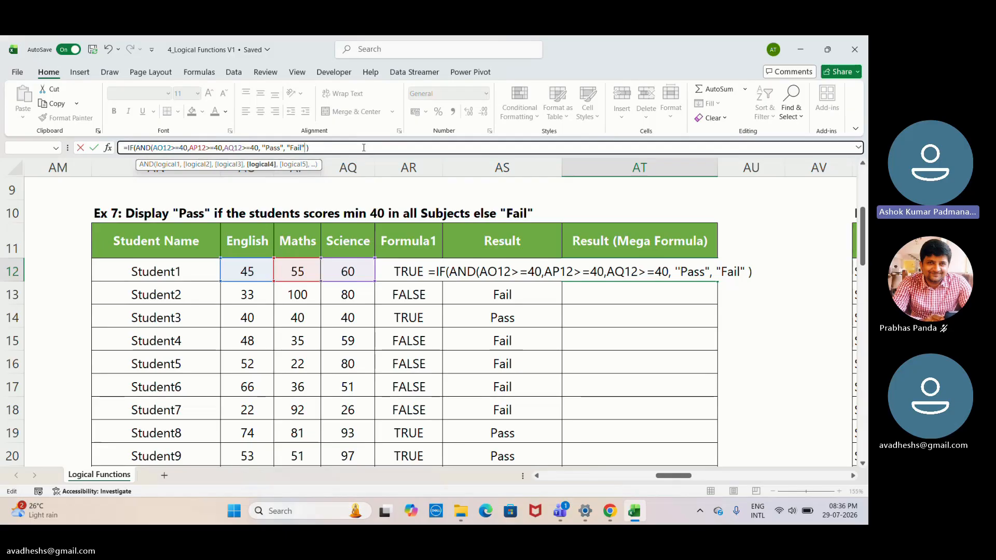
{"action": "type", "text": "]"}
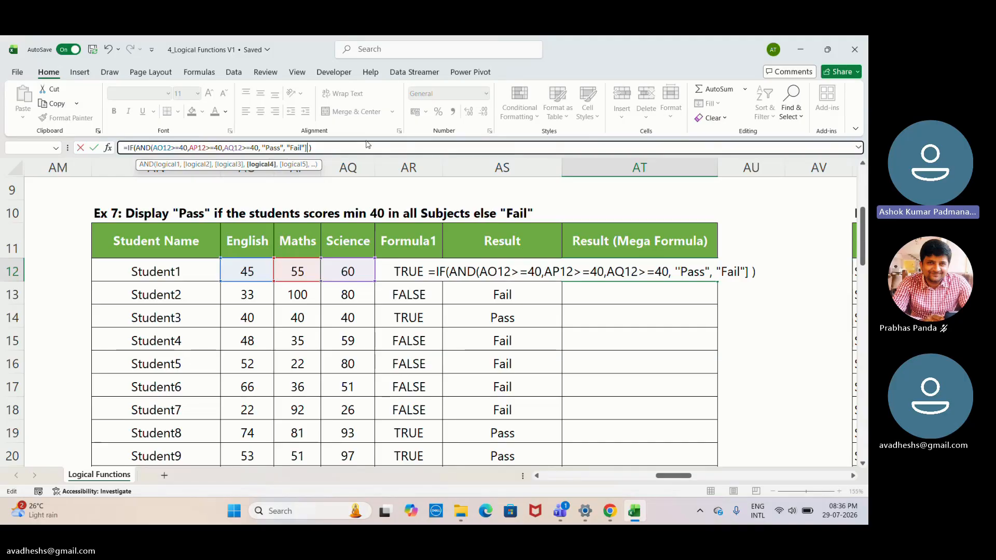
{"action": "key", "text": "Return"}
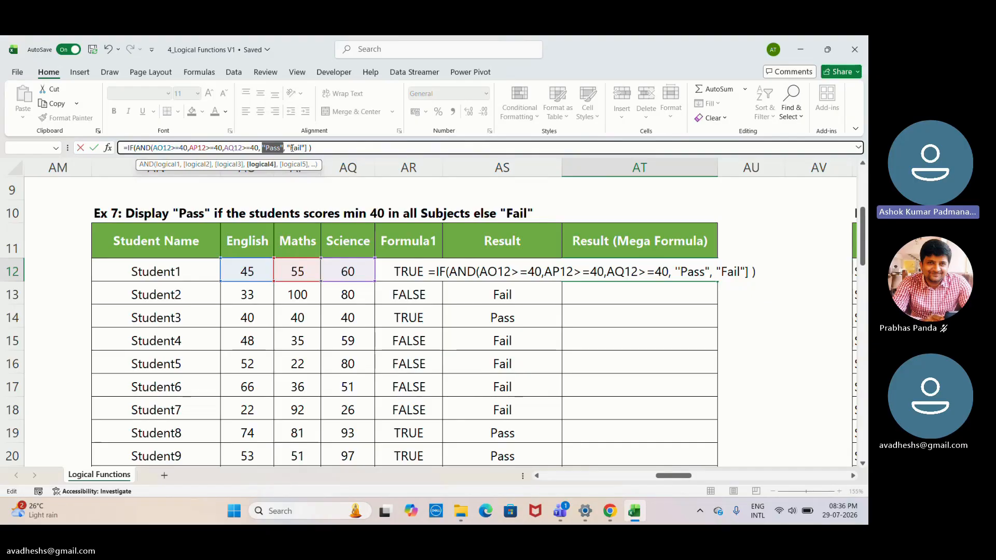
{"action": "left_click", "coordinate": [292, 148]}
{"action": "left_click", "coordinate": [307, 148]}
{"action": "key", "text": "BackSpace"}
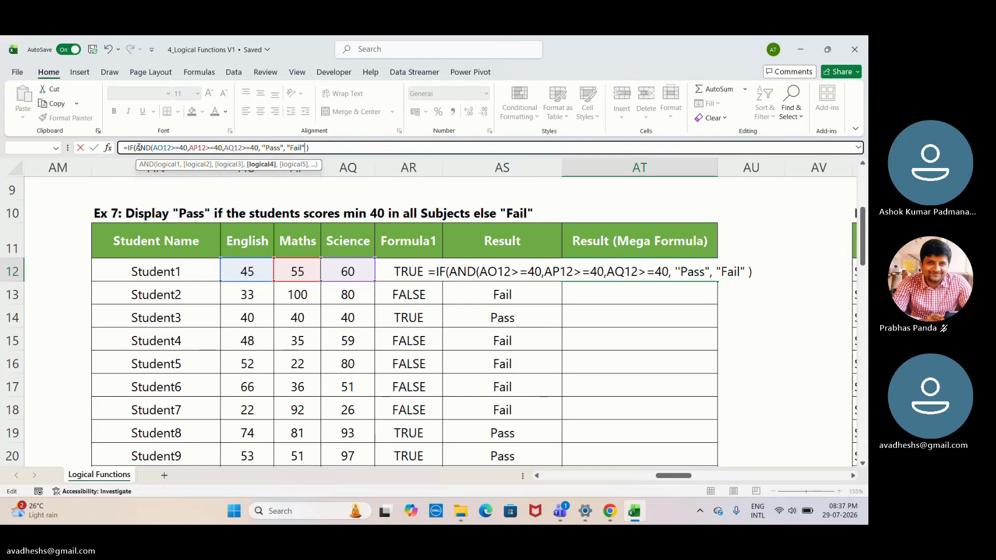
- Try to close the AND function with a parenthesis directly after AO12>=40 in the AT12 formula
{"action": "left_click", "coordinate": [137, 148]}
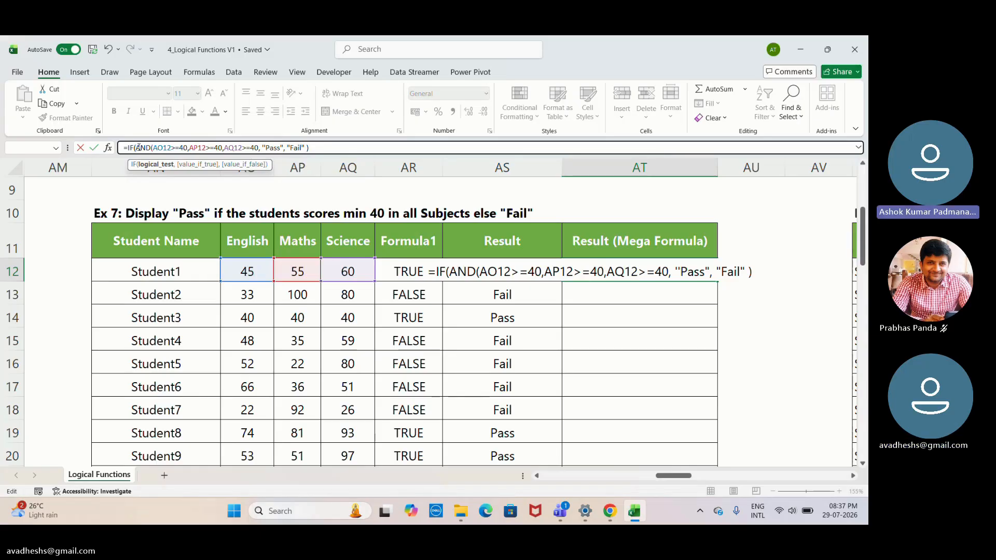
{"action": "left_click", "coordinate": [189, 148]}
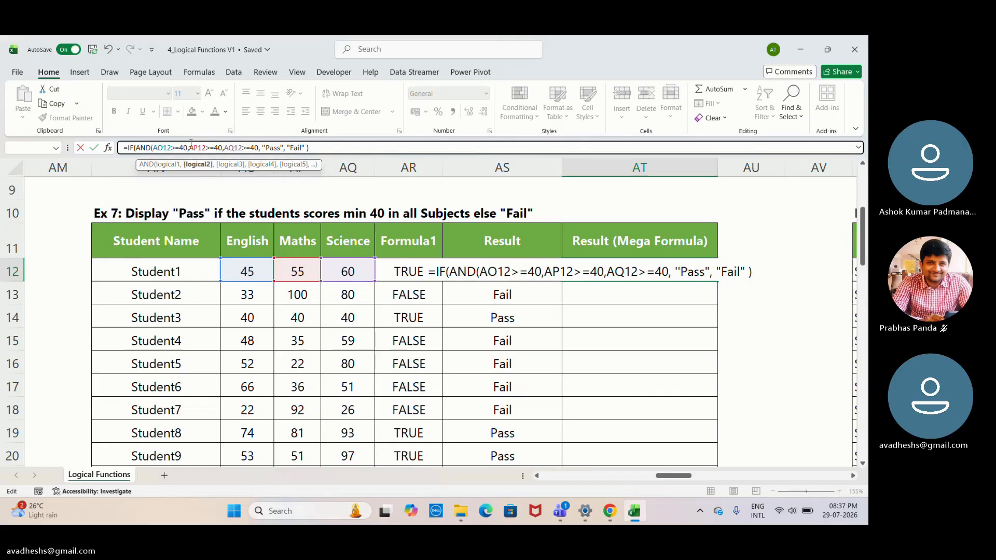
{"action": "left_click", "coordinate": [186, 148]}
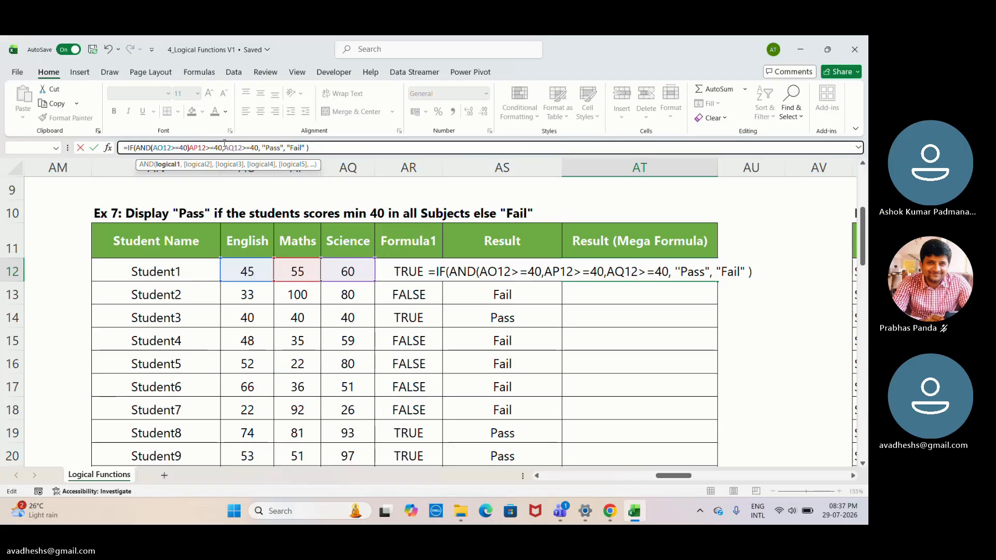
{"action": "type", "text": ")"}
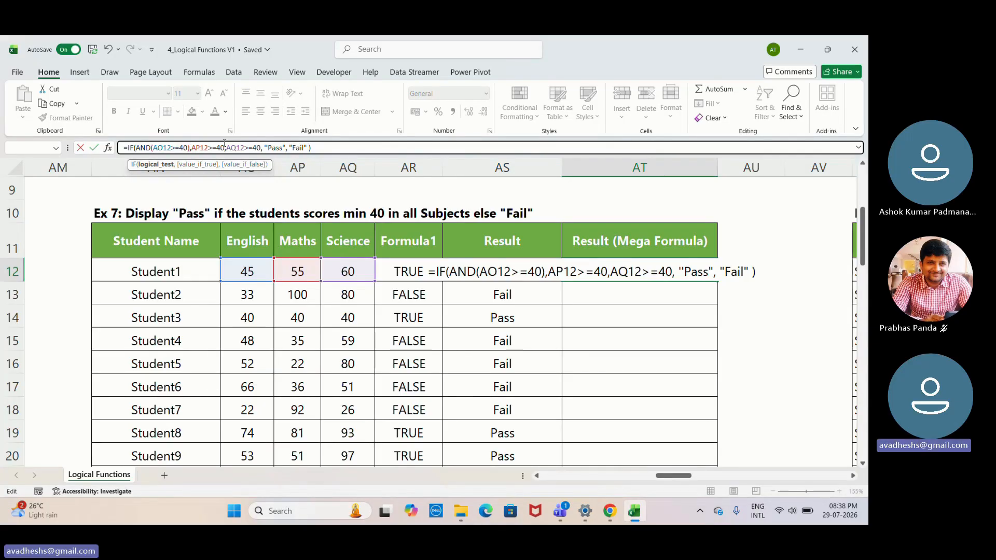
{"action": "key", "text": "BackSpace"}
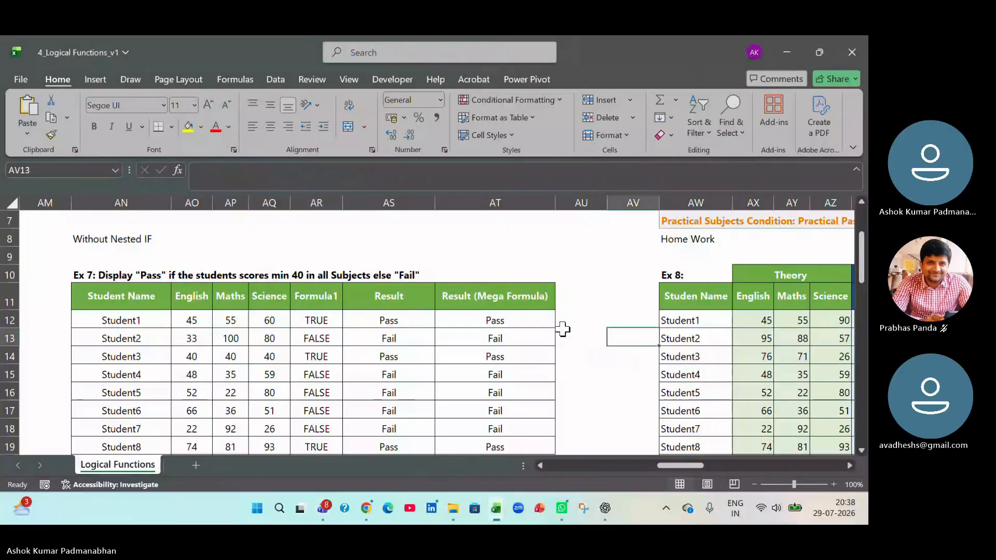
- Clear all existing formulas in the Ex 7 Result (Mega Formula) column from AT12 down
{"action": "left_click", "coordinate": [540, 323]}
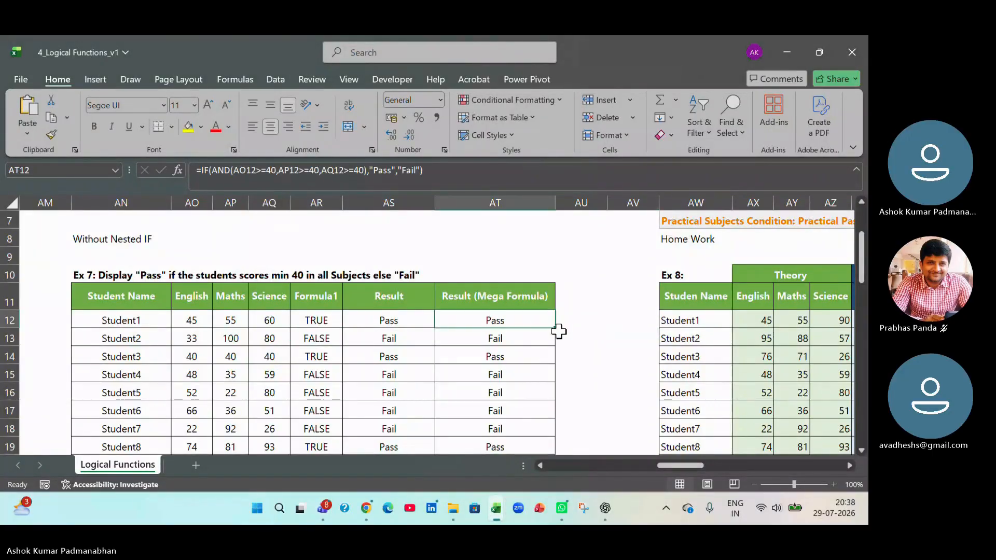
{"action": "key", "text": "ctrl+shift+Down"}
{"action": "key", "text": "Delete"}
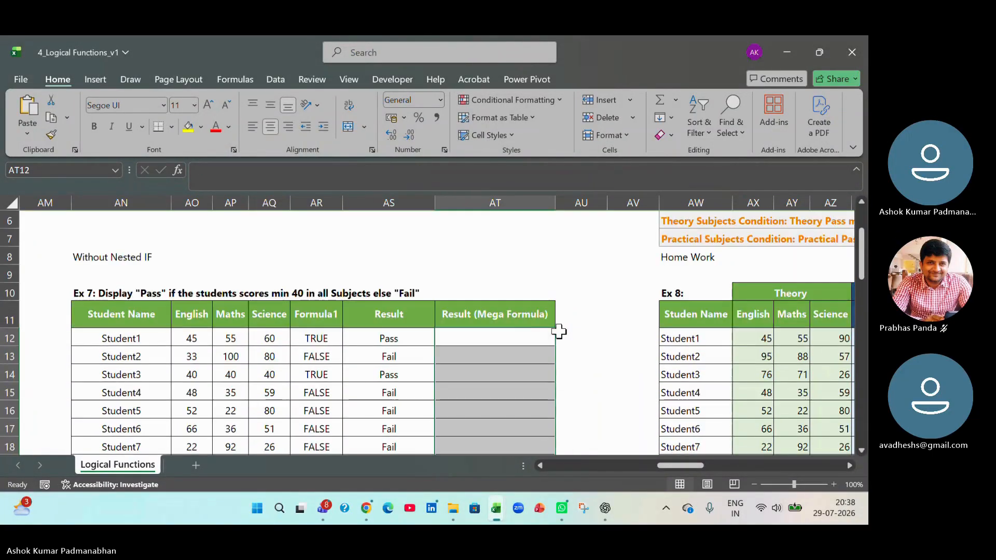
- Start an IF formula in AT12 with TRUE as the logical test, followed by a comma
{"action": "left_click", "coordinate": [529, 335]}
{"action": "type", "text": "="}
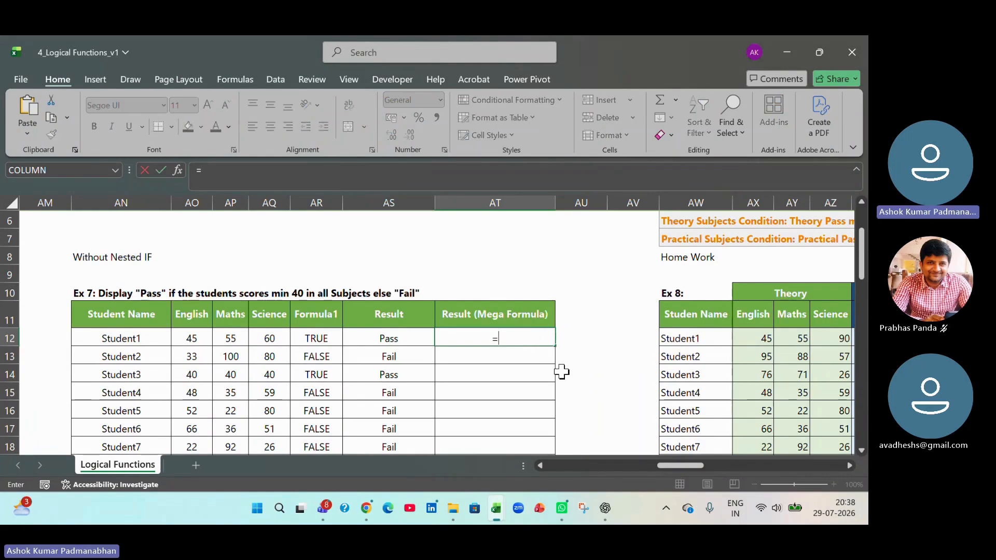
{"action": "type", "text": "if("}
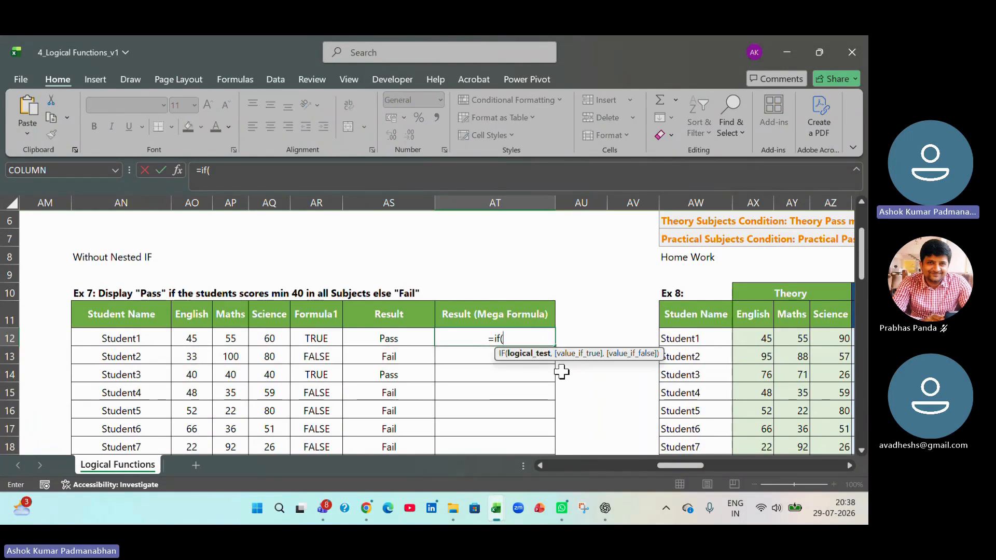
{"action": "type", "text": "True"}
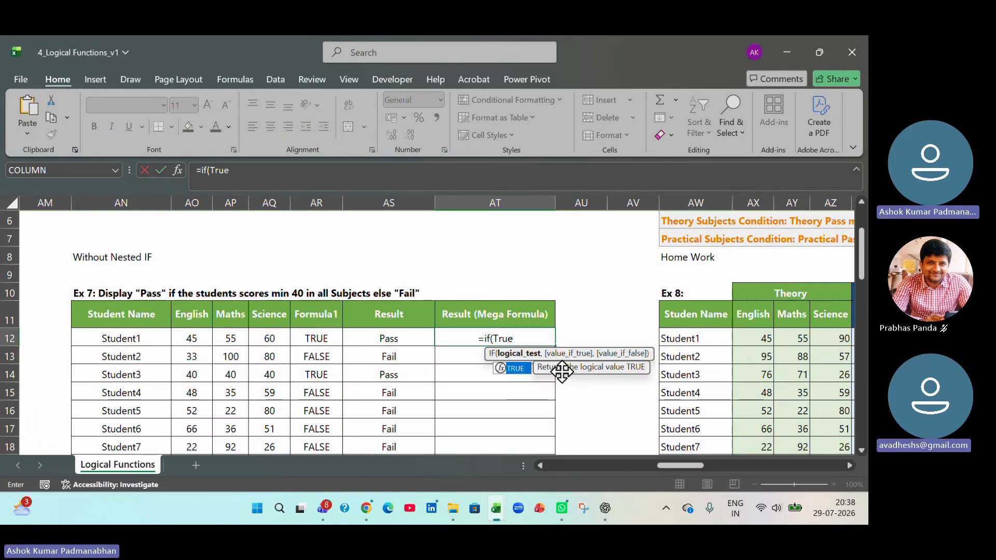
{"action": "key", "text": "BackSpace"}
{"action": "key", "text": "BackSpace"}
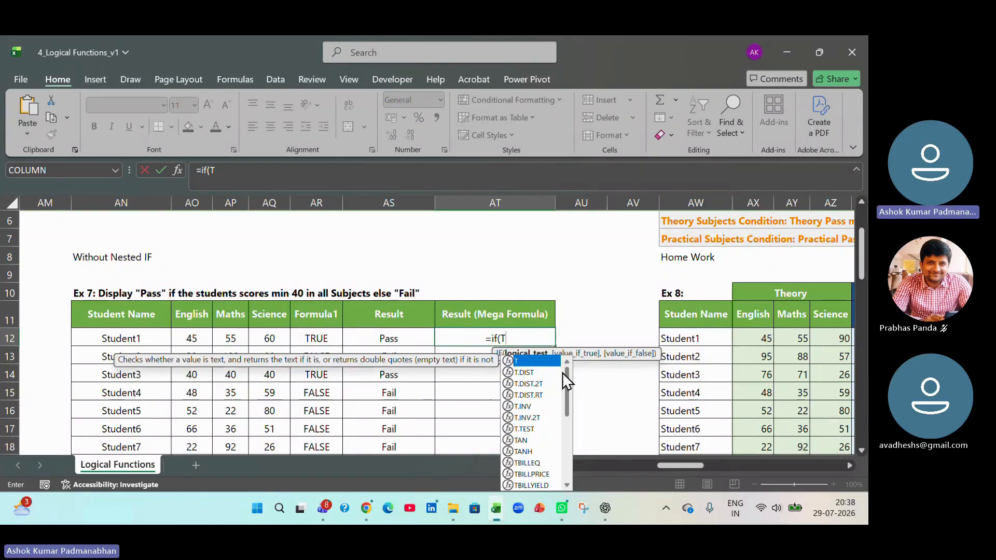
{"action": "type", "text": "RUE,"}
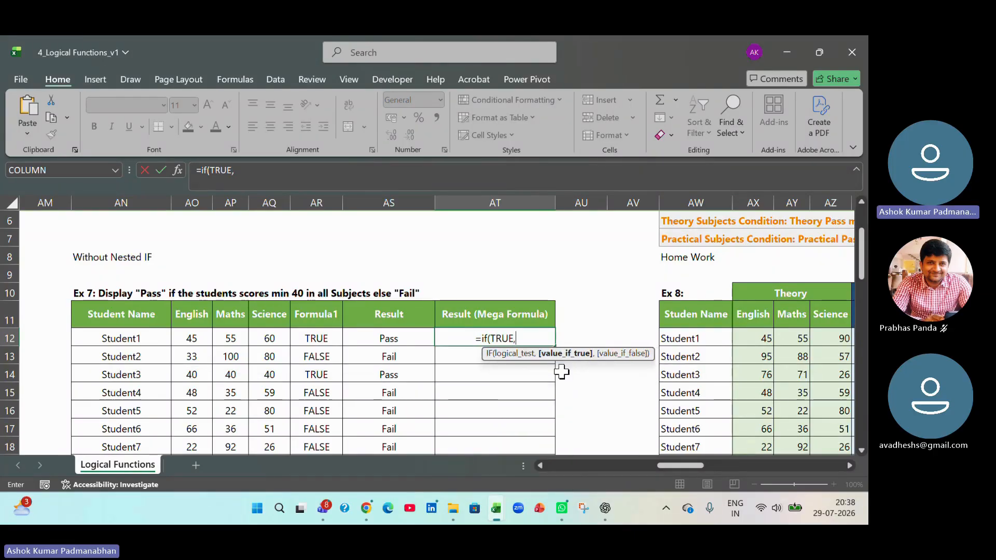
{"action": "type", "text": "\"\""}
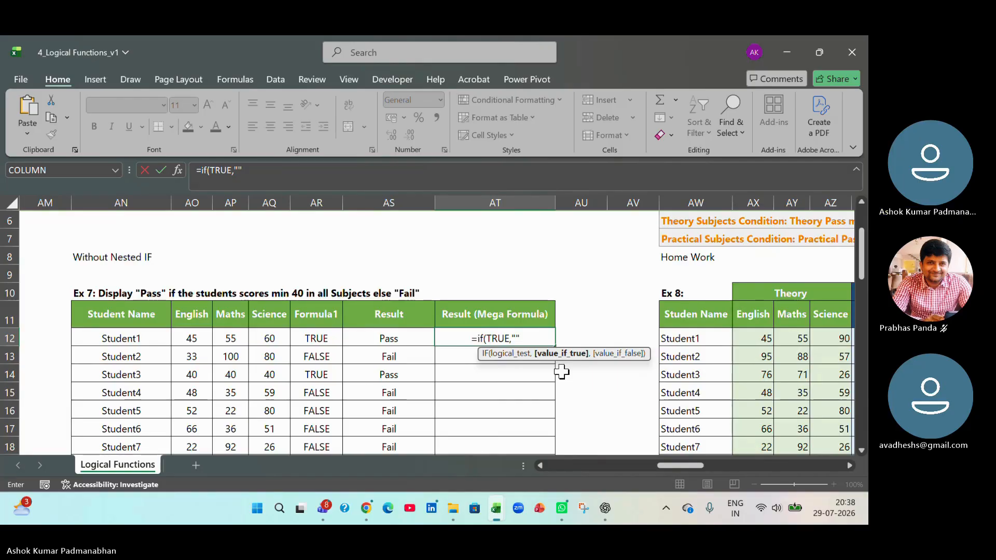
{"action": "type", "text": "Pass\","}
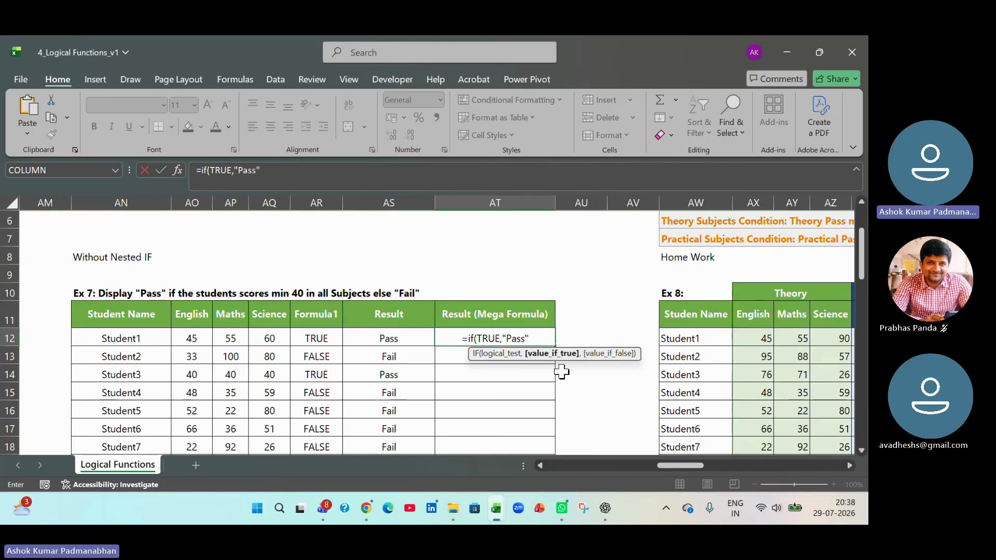
{"action": "type", "text": "\"Fa"}
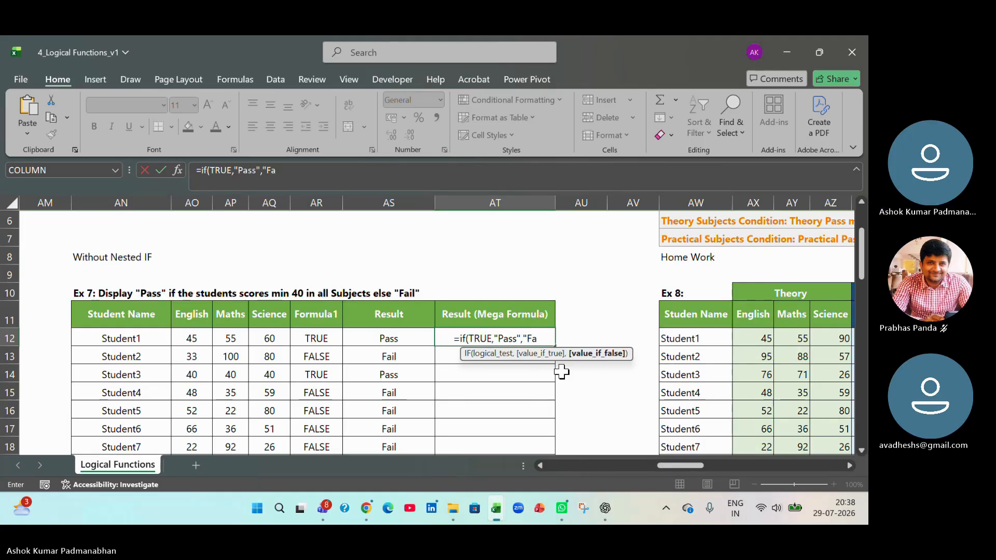
{"action": "type", "text": "il\")"}
- Add "Pass" and "Fail" as the true and false values of the AT12 IF formula and enter it
{"action": "key", "text": "Return"}
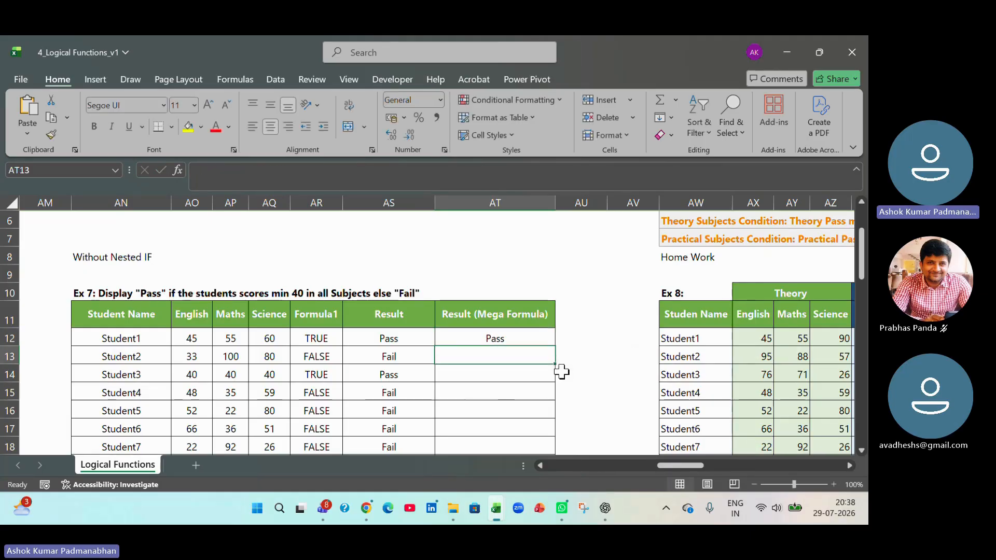
- Examine the TRUE logical test inside the AT12 IF formula, leaving the formula as it is
{"action": "double_click", "coordinate": [524, 338]}
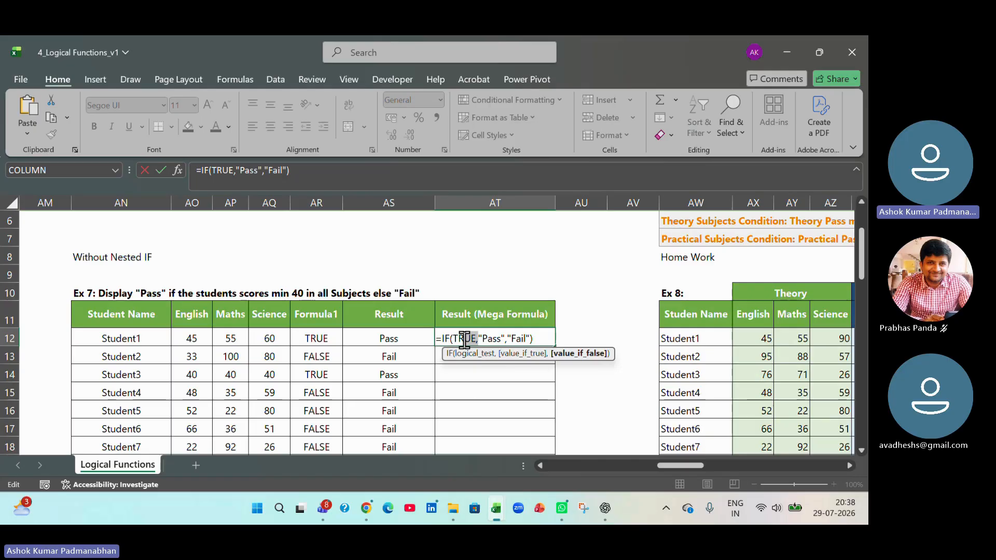
{"action": "left_click_drag", "start_coordinate": [465, 340], "coordinate": [455, 338]}
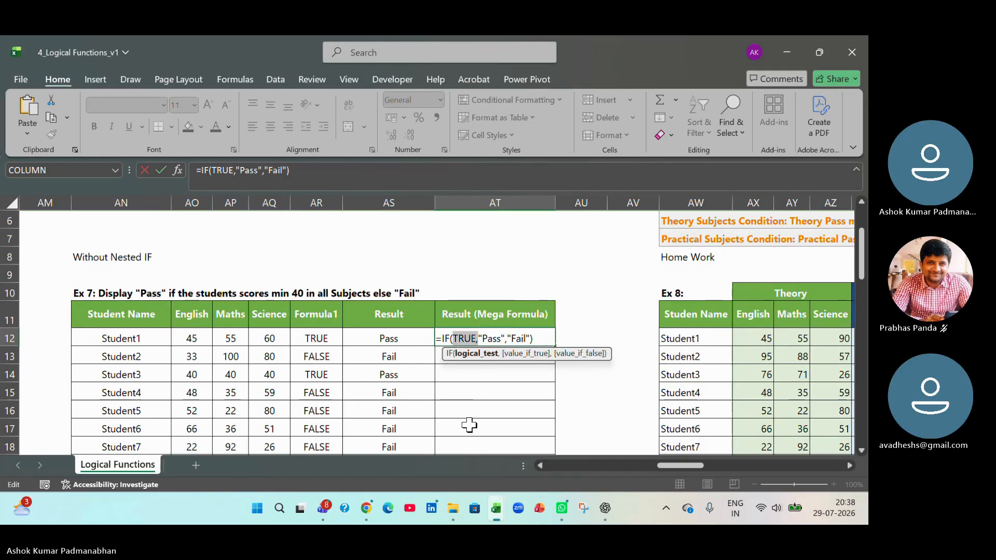
{"action": "left_click", "coordinate": [456, 339]}
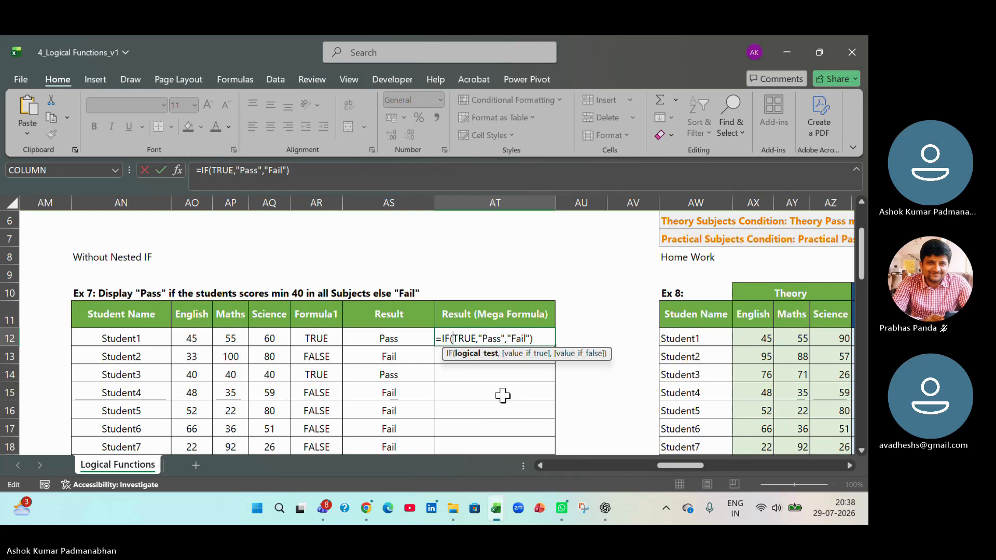
{"action": "key", "text": "shift+Right"}
{"action": "key", "text": "shift+Right"}
{"action": "key", "text": "shift+Right"}
{"action": "key", "text": "shift+Right"}
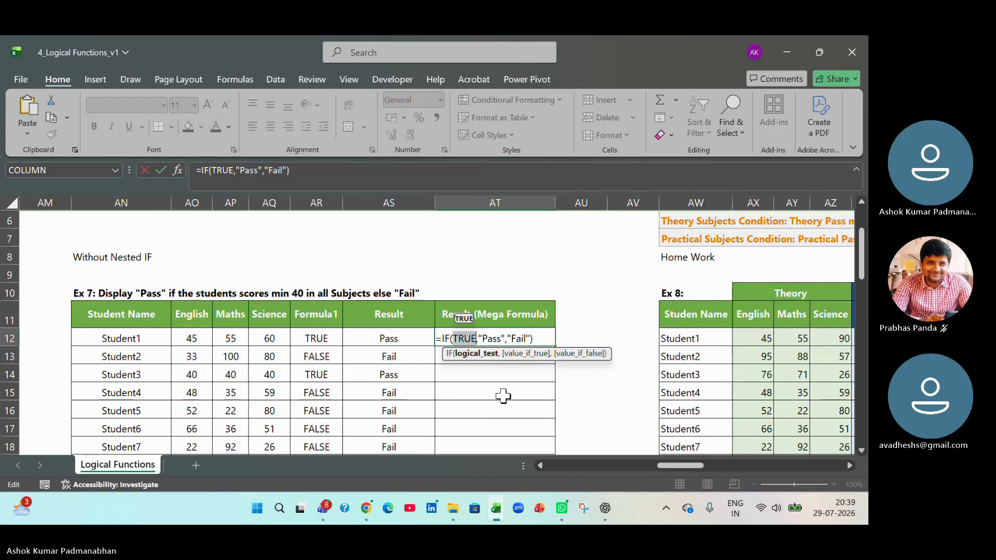
{"action": "key", "text": "Tab"}
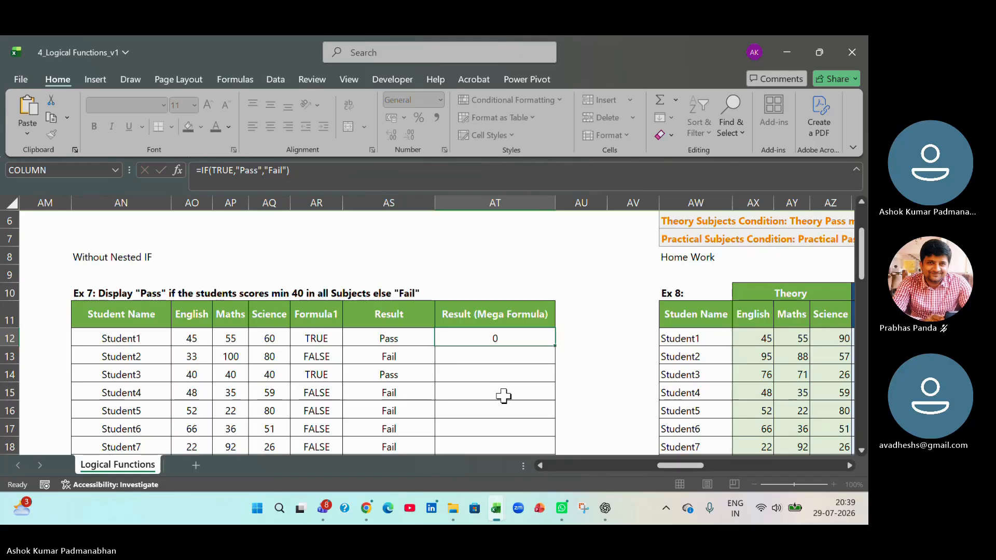
- Examine the AND formula in AR12, covering its three subject conditions and its opening and closing parentheses
{"action": "double_click", "coordinate": [325, 339]}
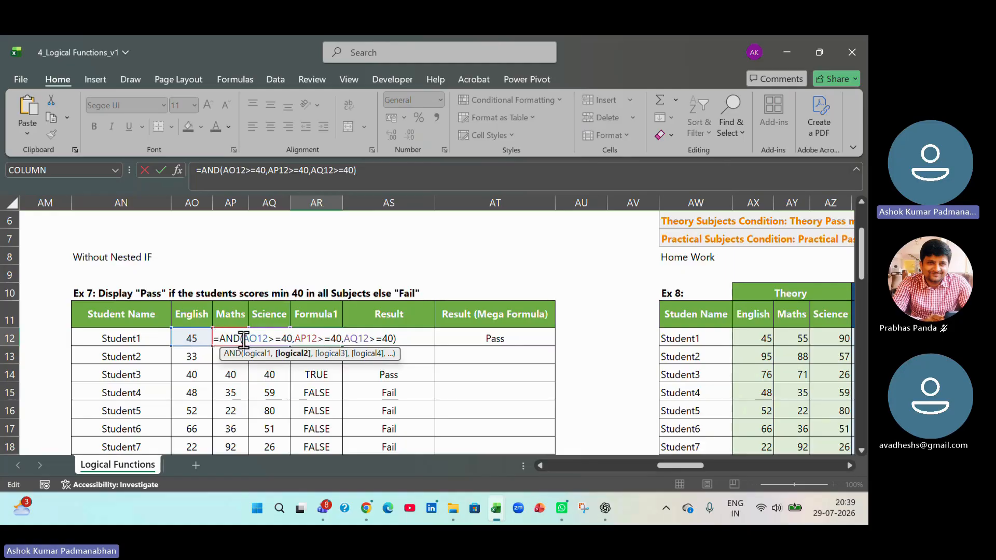
{"action": "left_click_drag", "start_coordinate": [243, 338], "coordinate": [395, 338]}
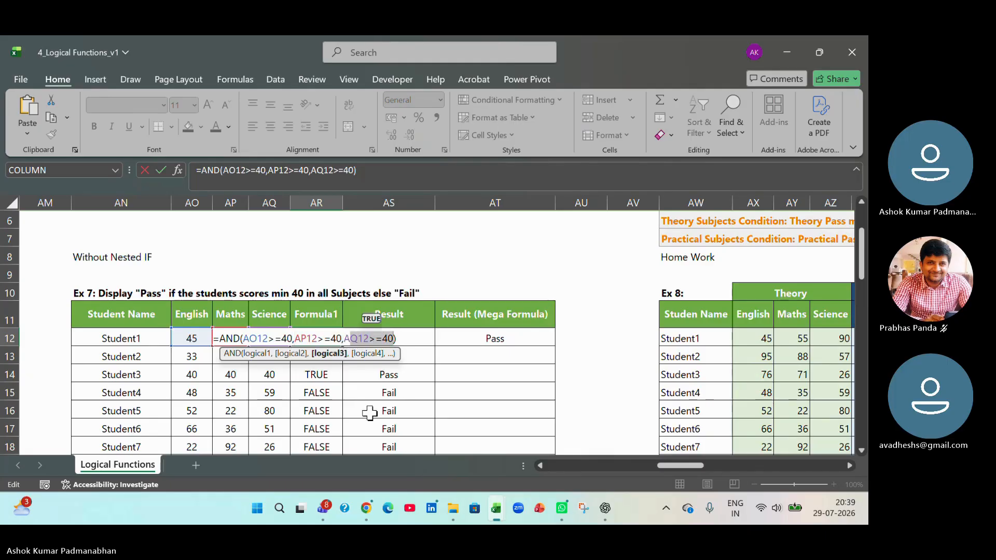
{"action": "left_click", "coordinate": [241, 338]}
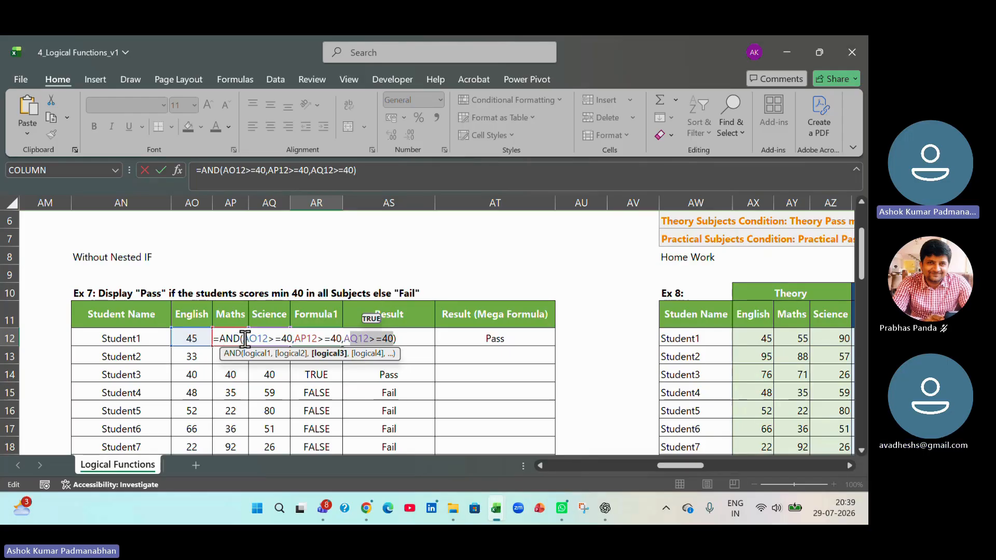
{"action": "left_click", "coordinate": [398, 340]}
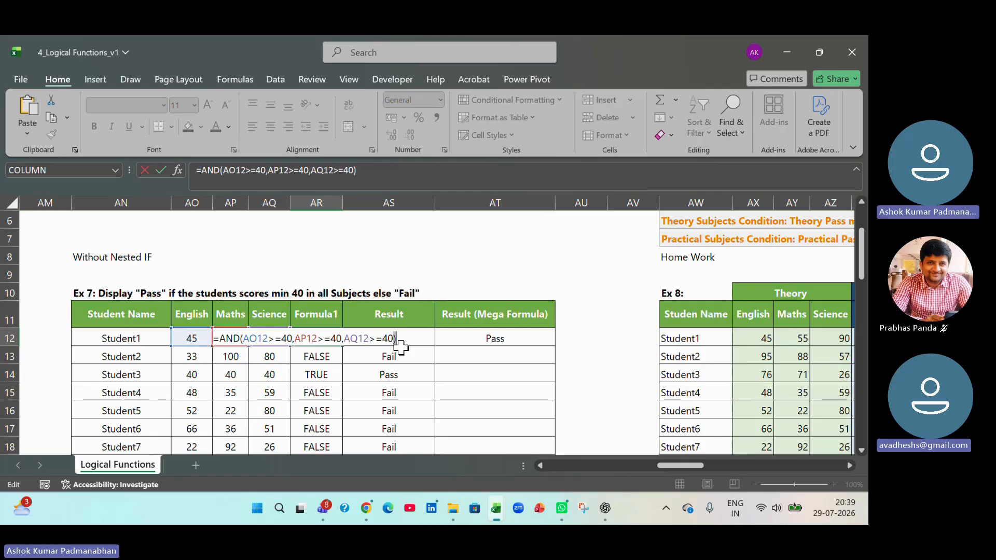
{"action": "key", "text": "shift+Left"}
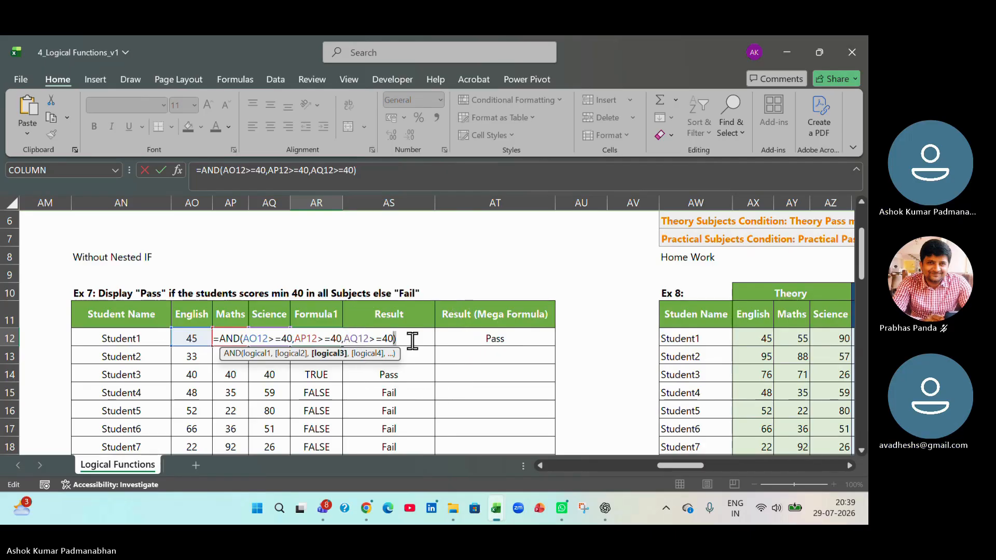
{"action": "key", "text": "Tab"}
{"action": "key", "text": "Tab"}
{"action": "key", "text": "Tab"}
- Replace TRUE in the AT12 IF formula with an empty AND() function and place the cursor between its parentheses
{"action": "key", "text": "Left"}
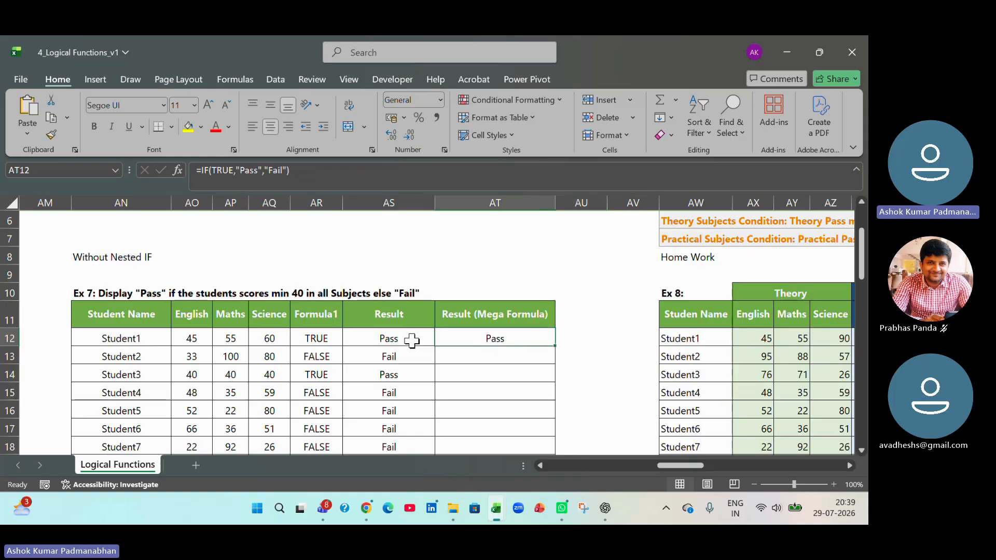
{"action": "key", "text": "F2"}
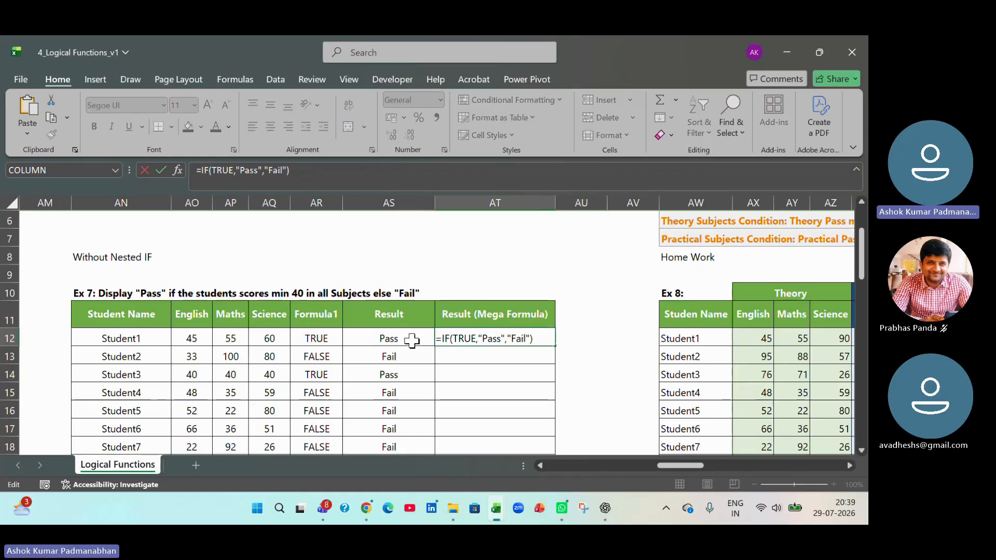
{"action": "key", "text": "Left"}
{"action": "key", "text": "Left"}
{"action": "key", "text": "Left"}
{"action": "key", "text": "Left"}
{"action": "key", "text": "Left"}
{"action": "key", "text": "Left"}
{"action": "key", "text": "Left"}
{"action": "key", "text": "Left"}
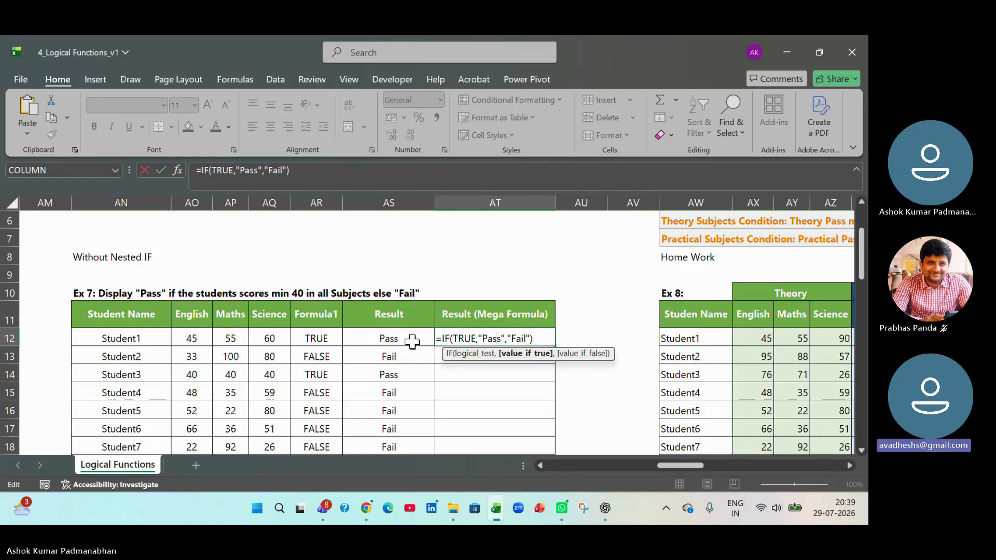
{"action": "key", "text": "Left"}
{"action": "key", "text": "Left"}
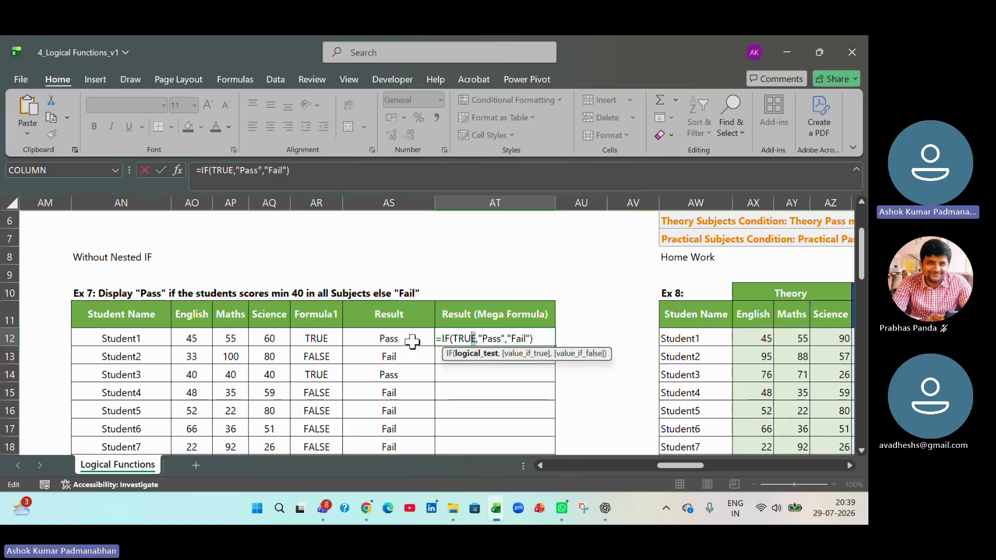
{"action": "key", "text": "shift+Left"}
{"action": "key", "text": "shift+Left"}
{"action": "key", "text": "shift+Left"}
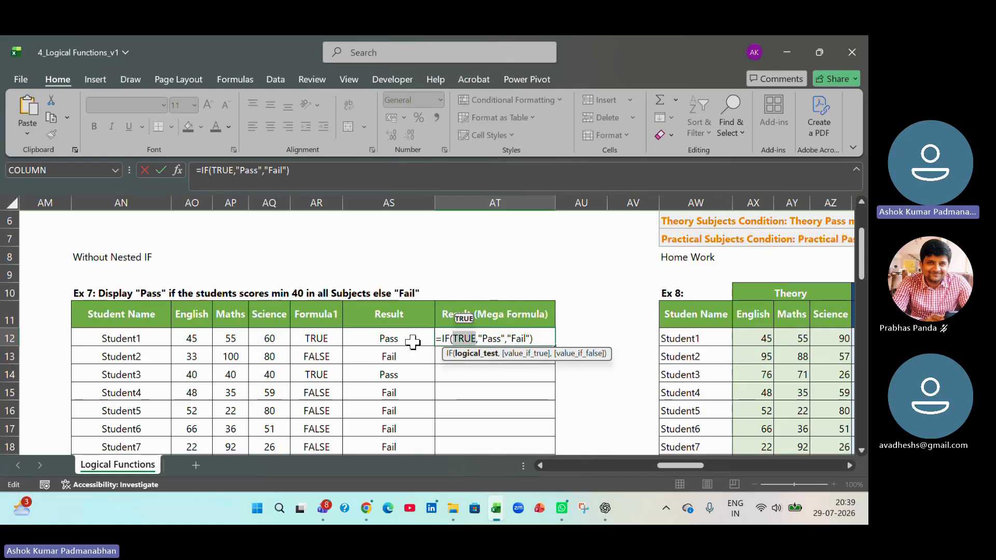
{"action": "type", "text": "and"}
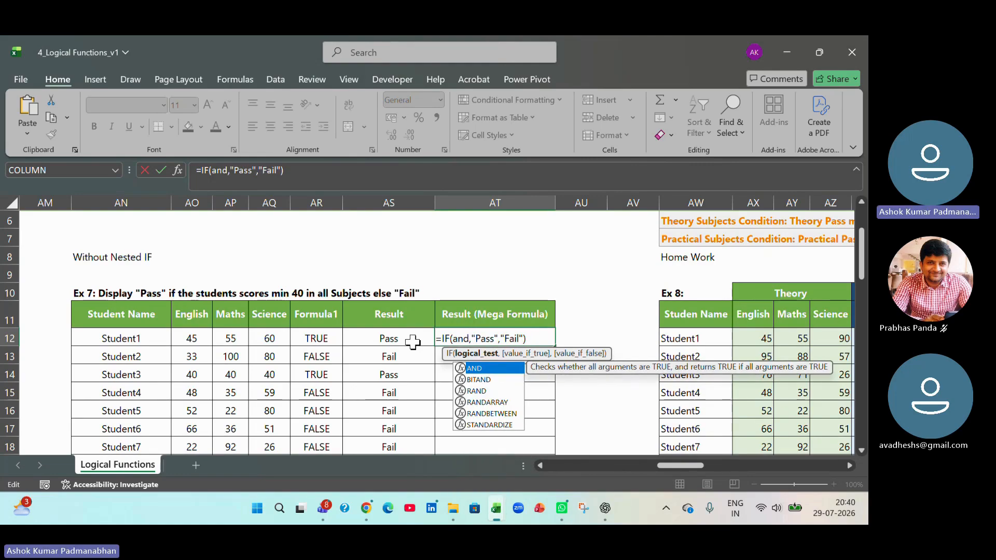
{"action": "type", "text": "("}
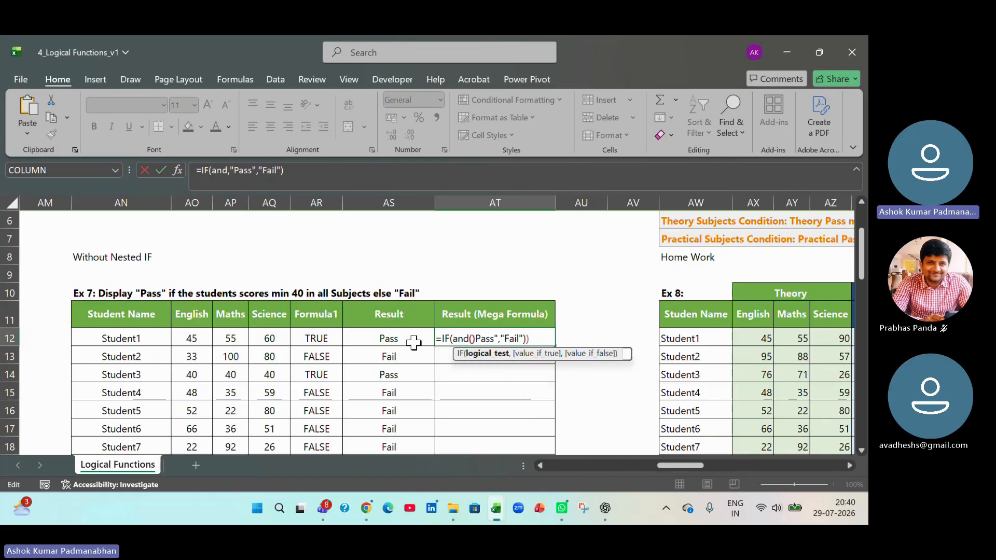
{"action": "type", "text": ")"}
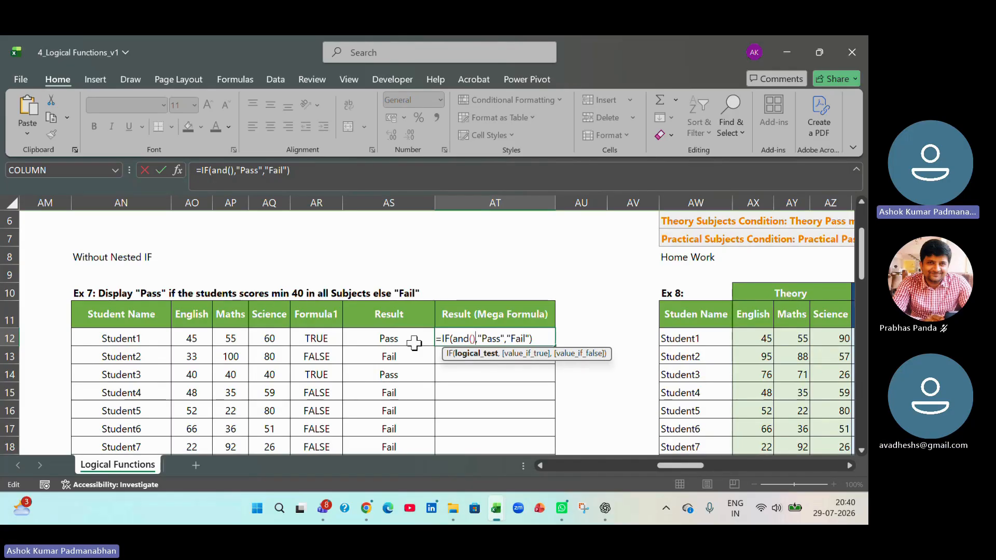
{"action": "key", "text": "Left"}
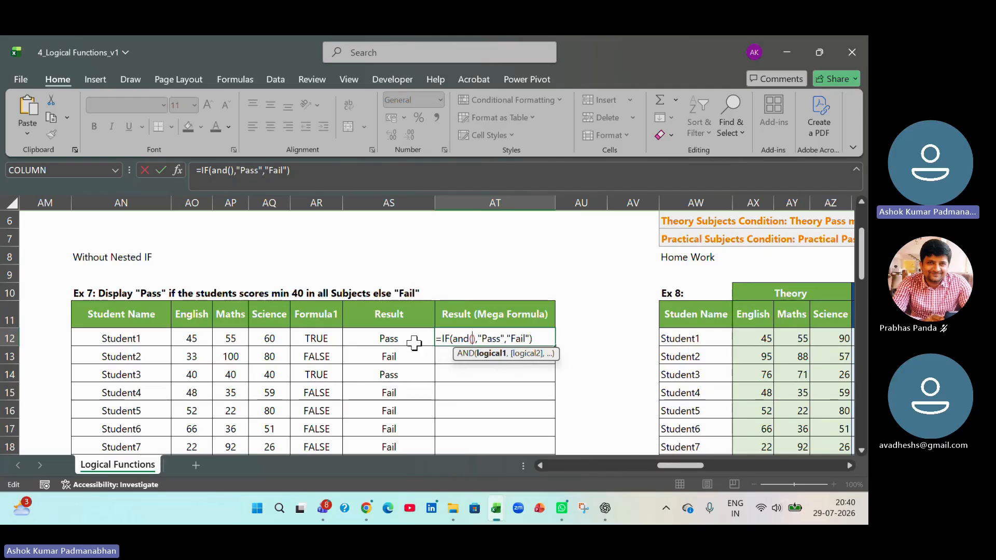
- Fill the AND function in AT12 with the conditions AO12>=40, AP12>=40 and AQ12>=40, and enter the formula
{"action": "left_click", "coordinate": [200, 339]}
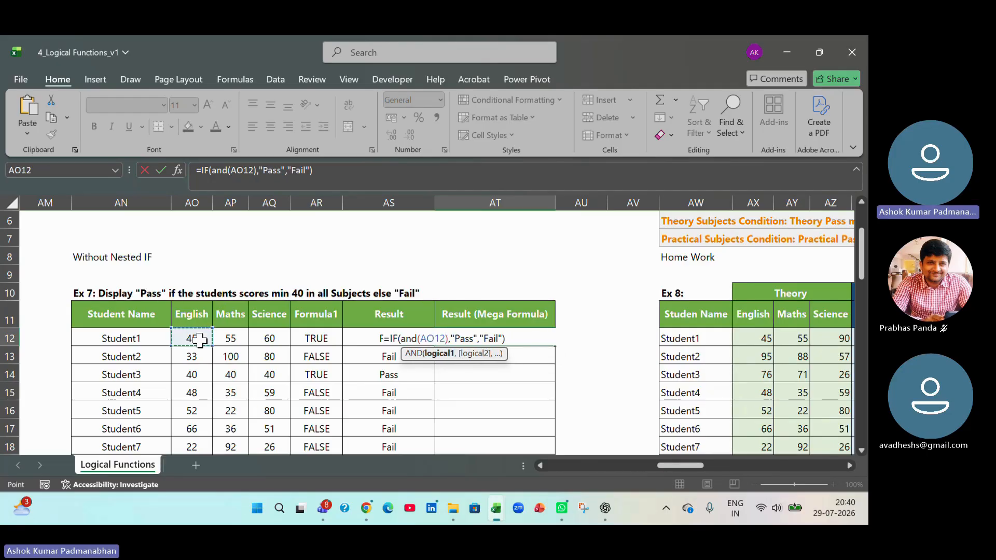
{"action": "type", "text": ">=40"}
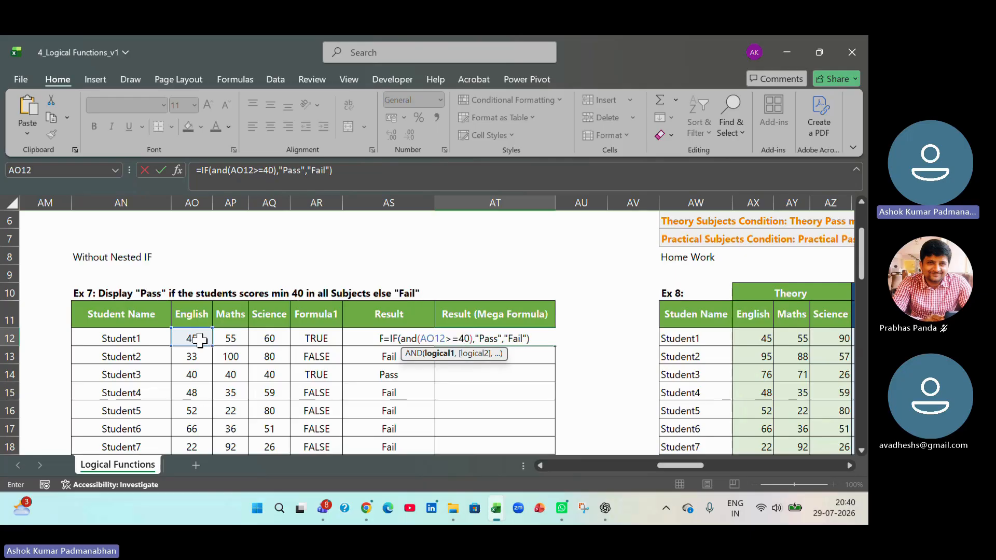
{"action": "type", "text": ","}
{"action": "left_click", "coordinate": [237, 338]}
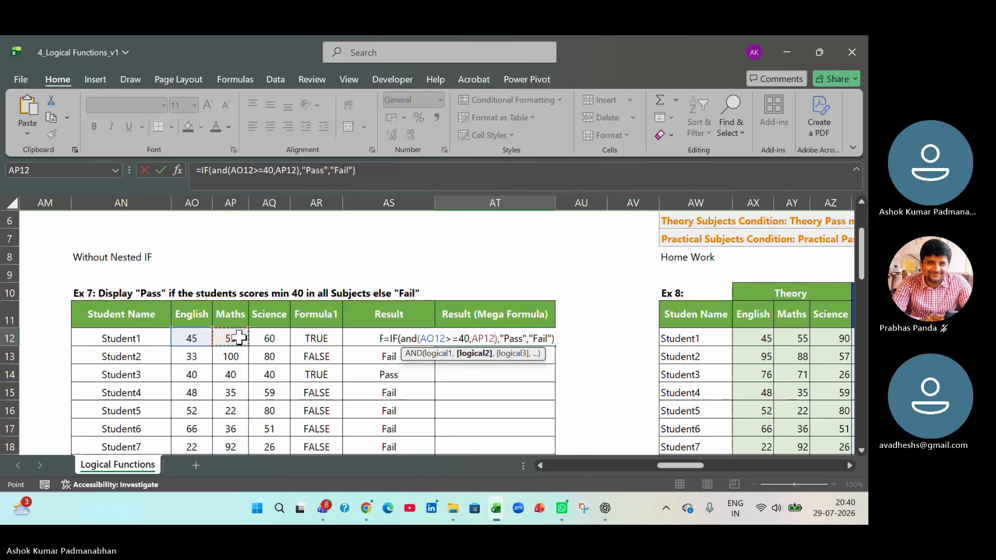
{"action": "type", "text": ">=4"}
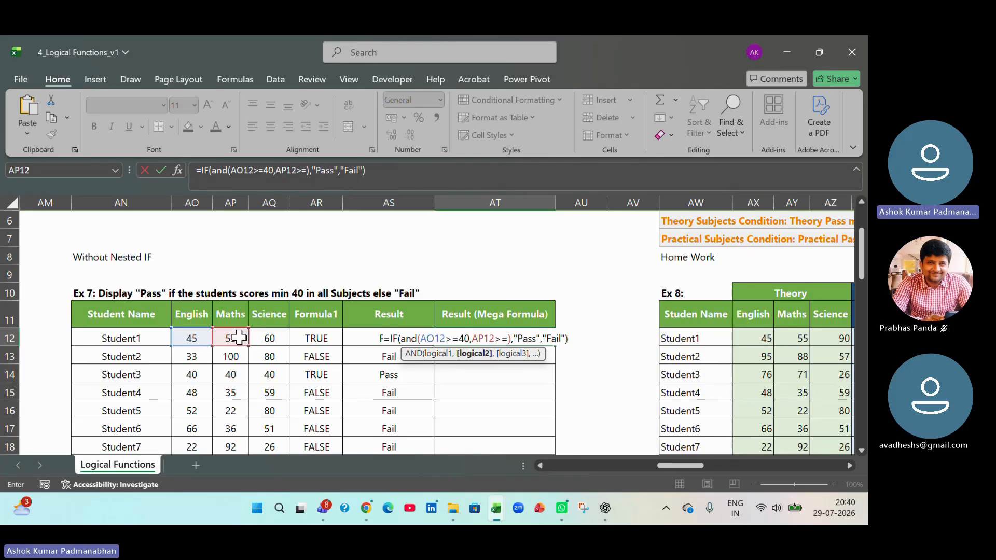
{"action": "type", "text": "0,"}
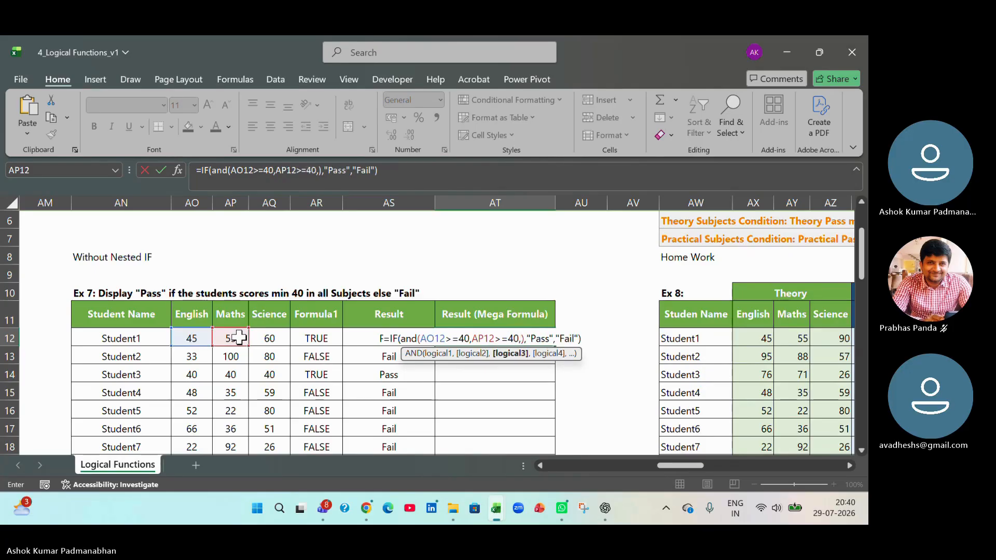
{"action": "left_click", "coordinate": [258, 336]}
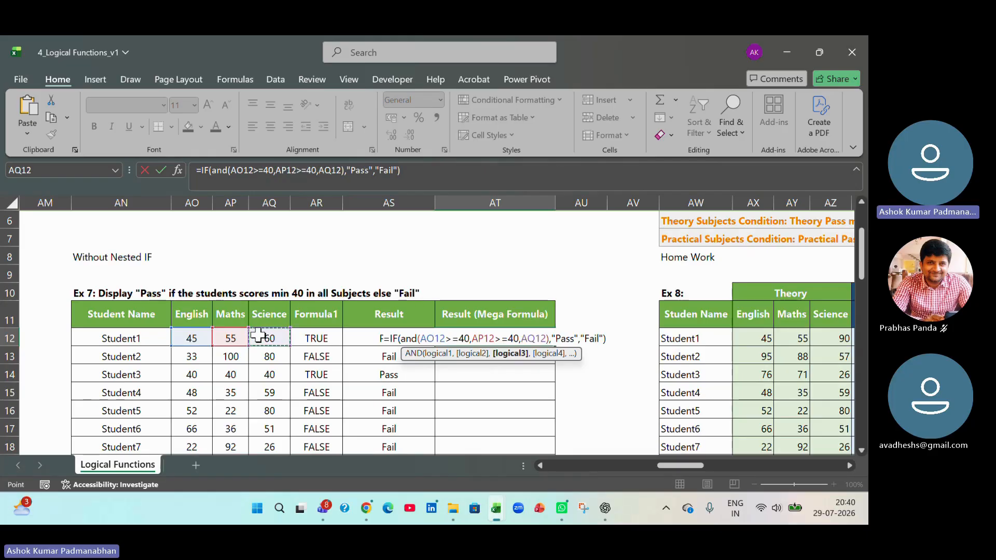
{"action": "type", "text": ">="}
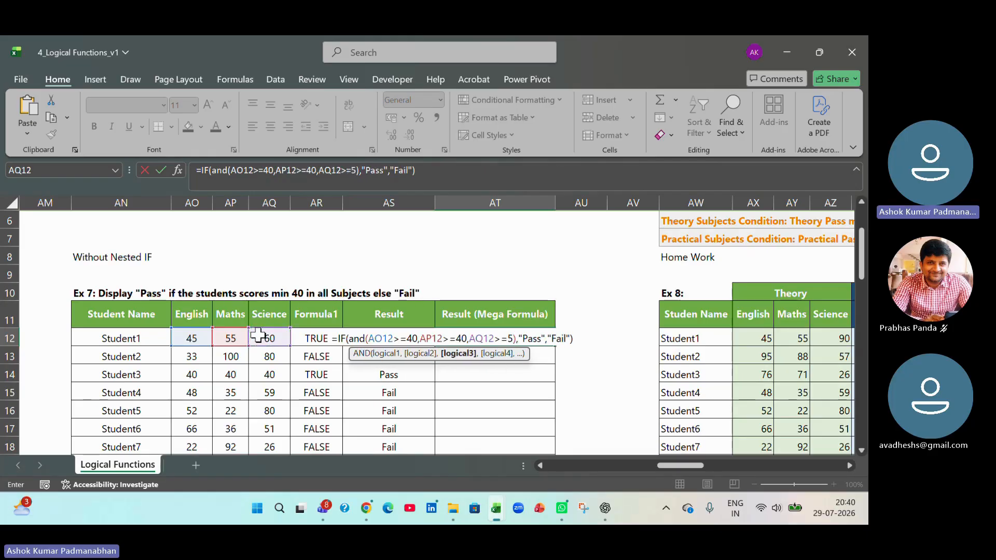
{"action": "type", "text": "40"}
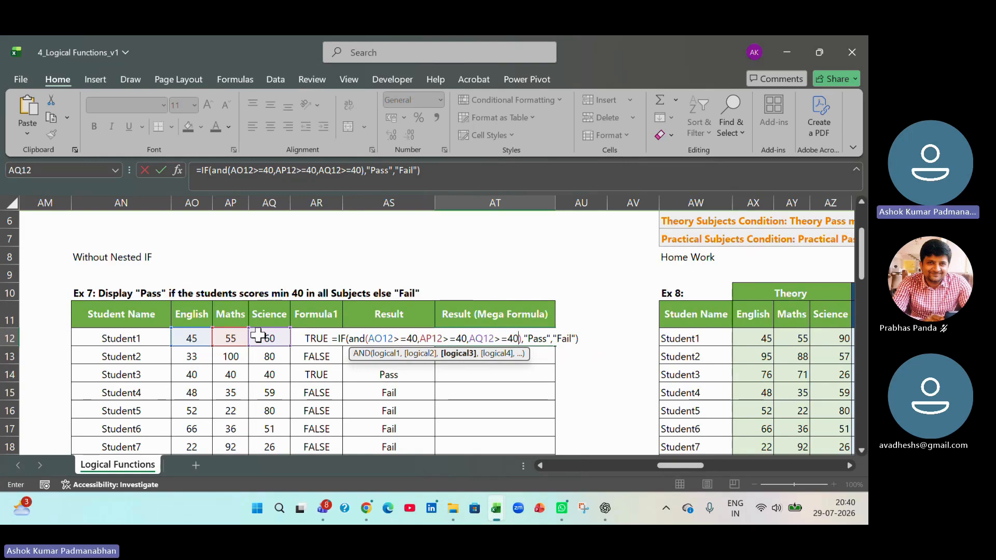
{"action": "key", "text": "ctrl+Return"}
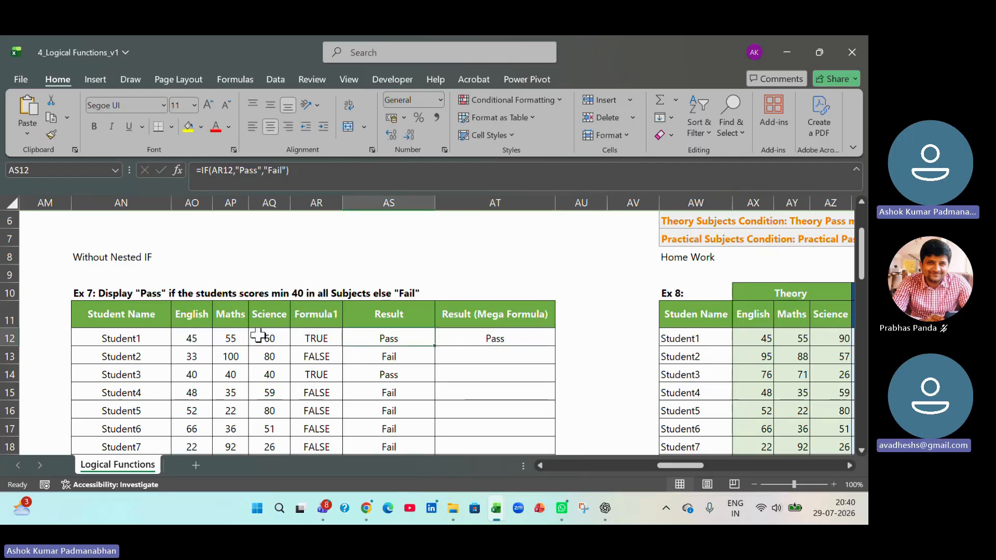
{"action": "key", "text": "Down"}
{"action": "type", "text": "=if"}
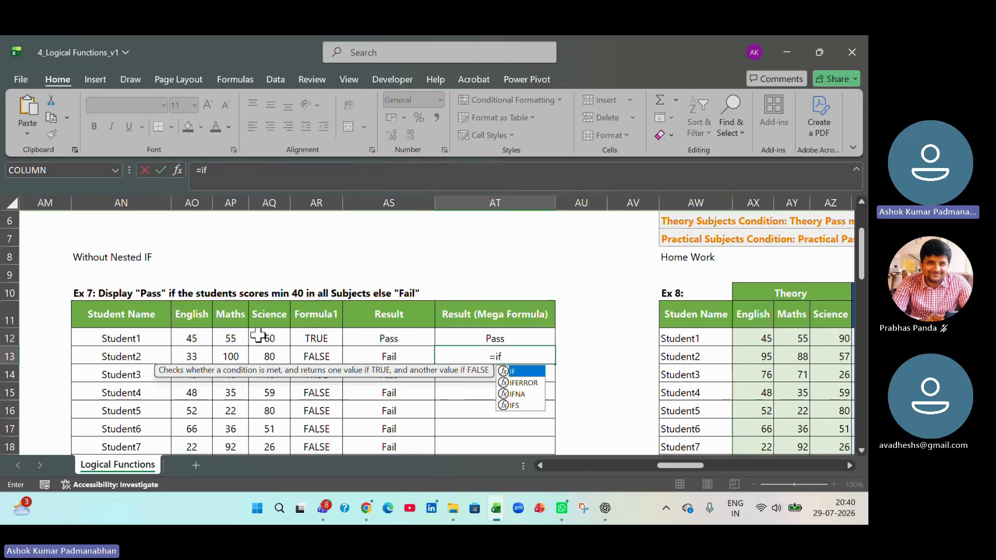
{"action": "type", "text": "(and"}
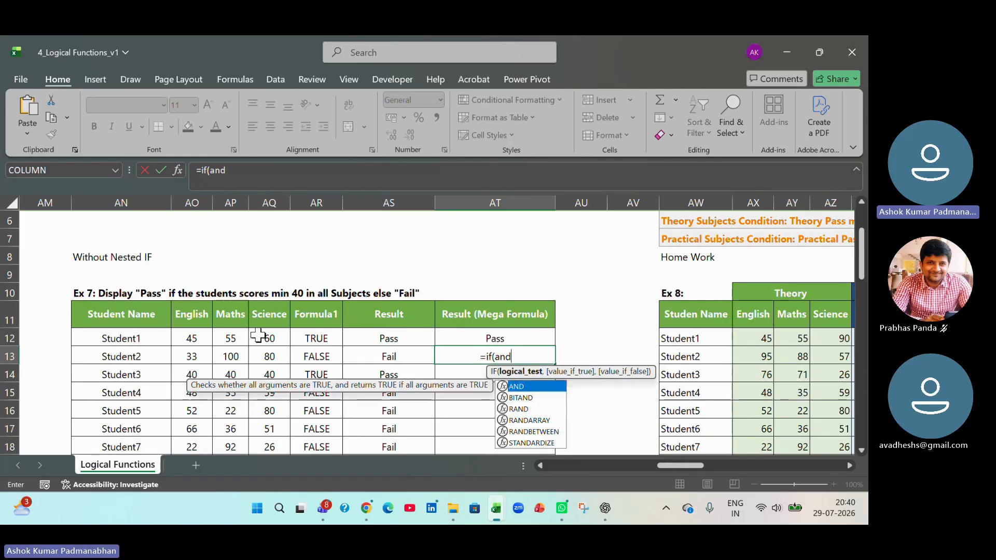
{"action": "key", "text": "Escape"}
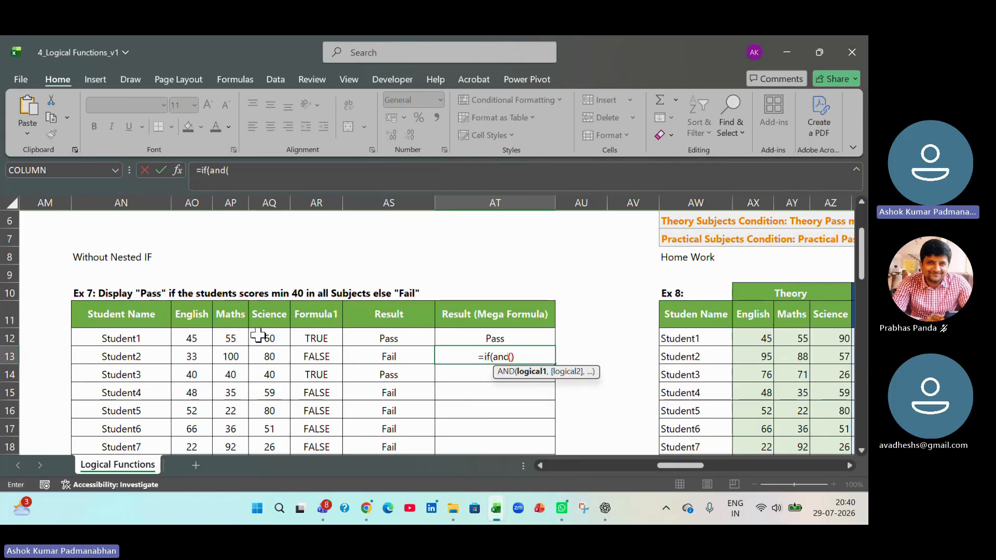
{"action": "type", "text": "()"}
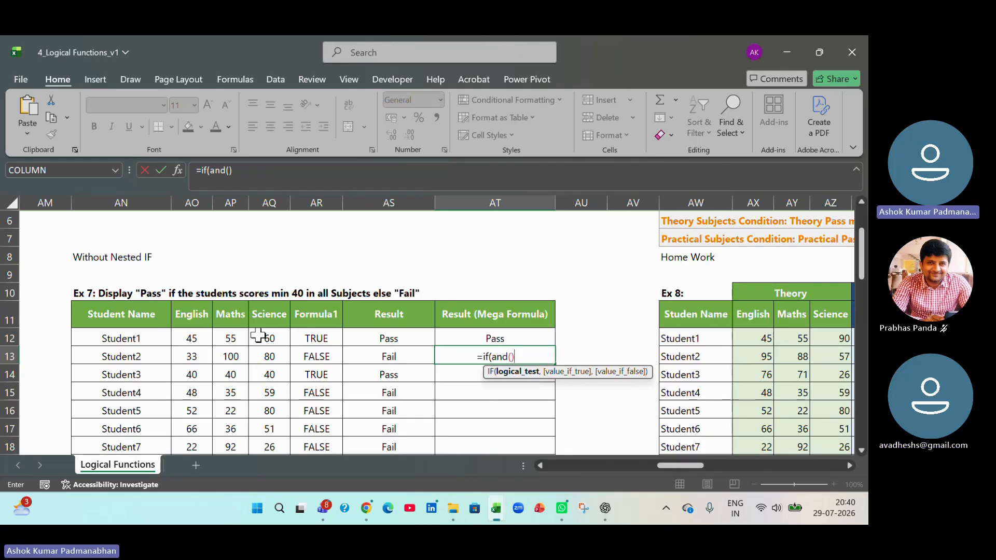
{"action": "key", "text": "Escape"}
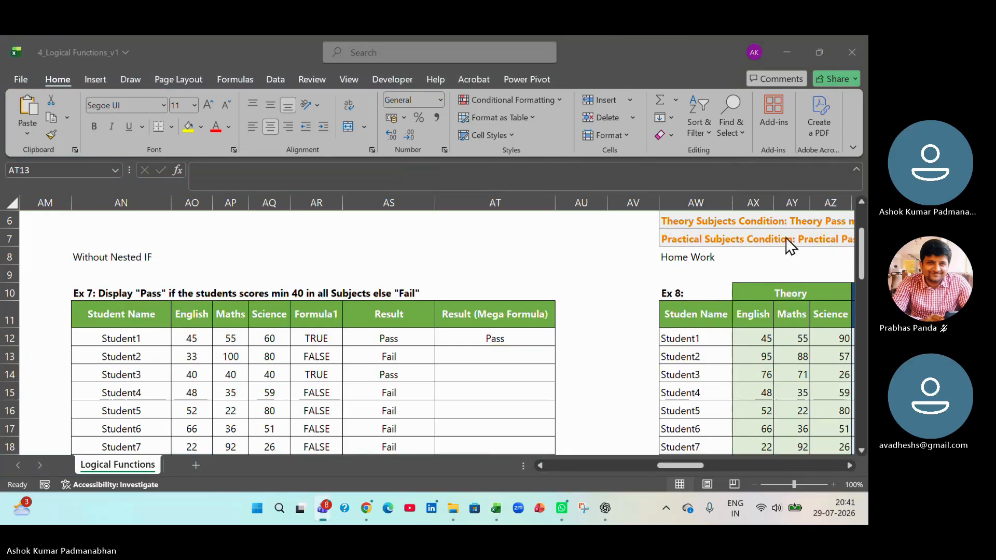
- Switch to the Microsoft Teams meeting window and stop the screen sharing
{"action": "left_click", "coordinate": [860, 225]}
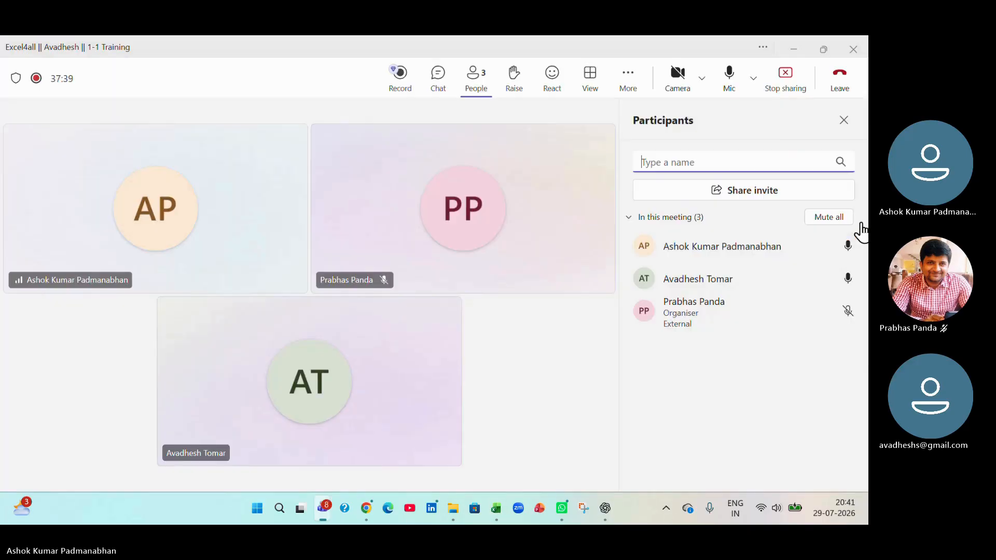
{"action": "left_click", "coordinate": [789, 92]}
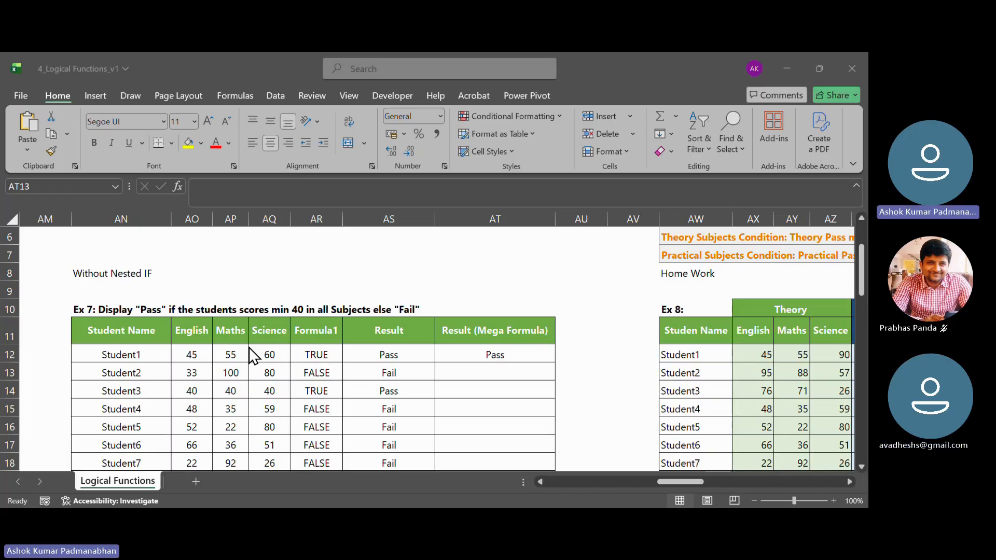
- Fill the AT12 formula down the Result (Mega Formula) column, and open AT12 to review its nested IF and AND
{"action": "left_click", "coordinate": [462, 367]}
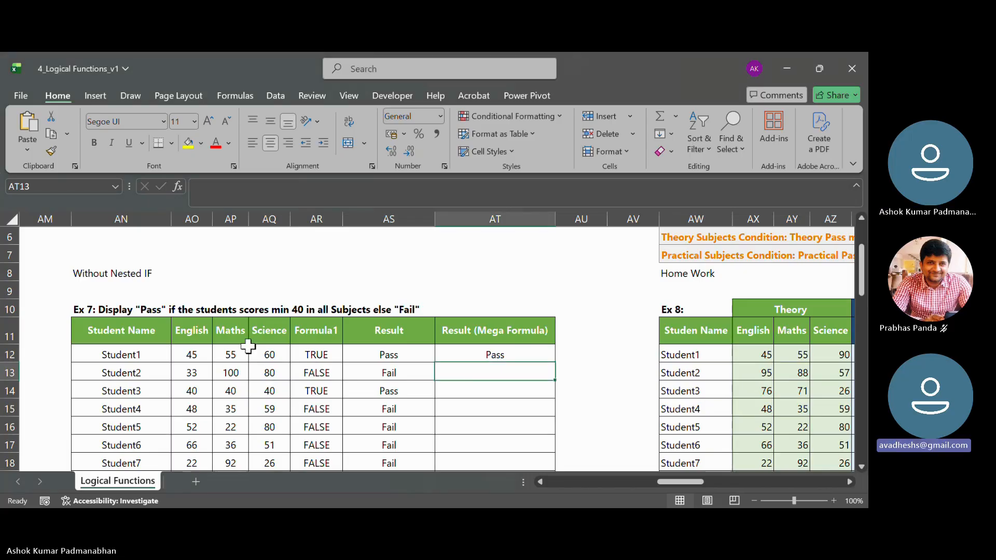
{"action": "left_click", "coordinate": [527, 356]}
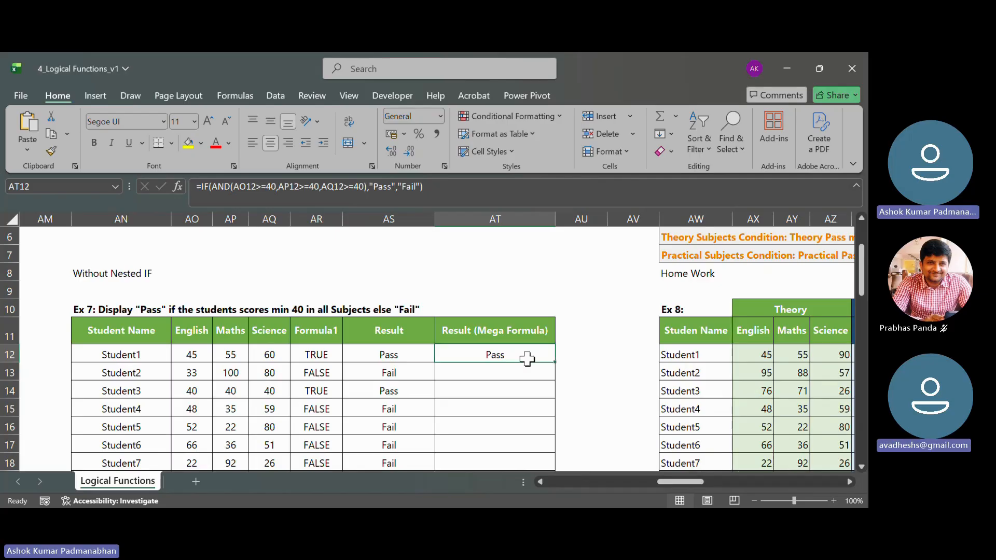
{"action": "double_click", "coordinate": [555, 363]}
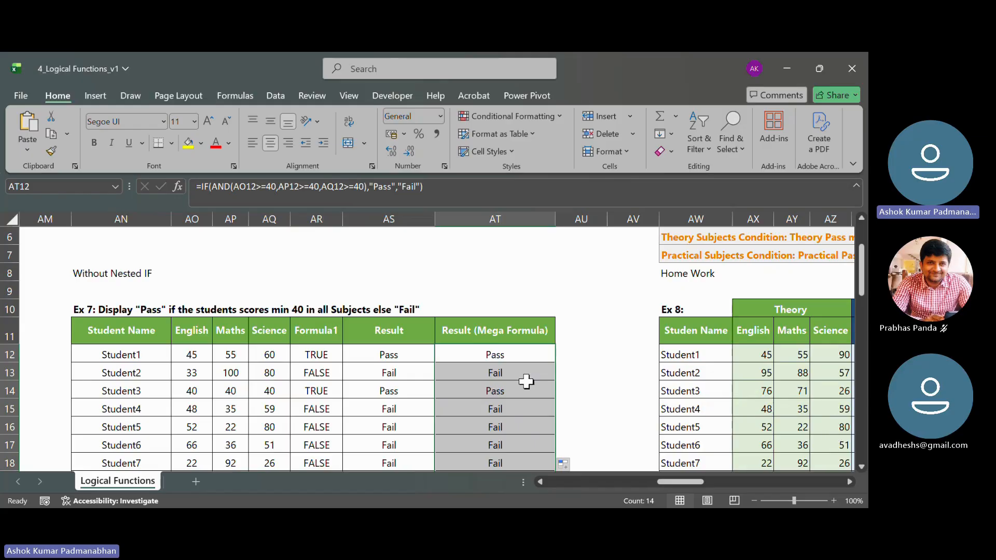
{"action": "left_click", "coordinate": [513, 355]}
{"action": "double_click", "coordinate": [513, 355]}
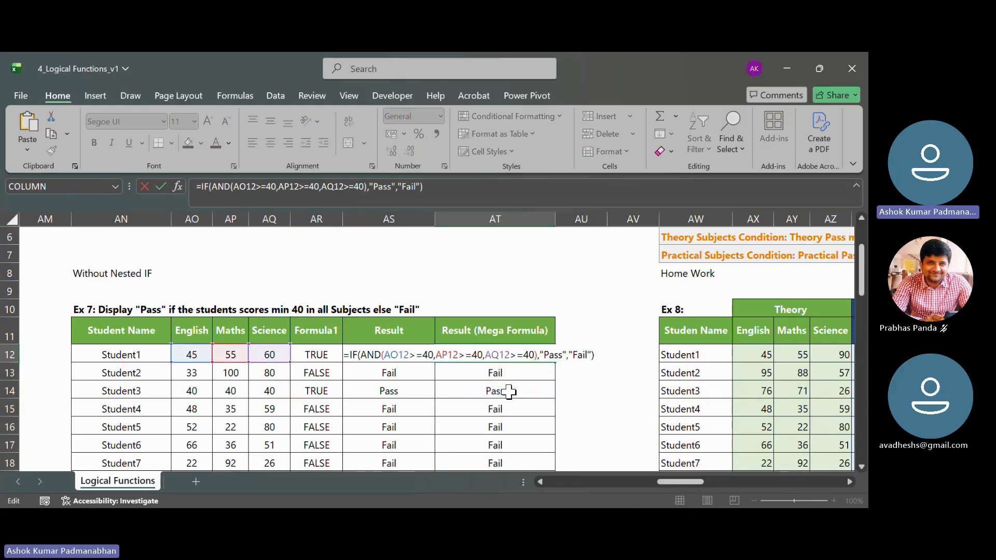
- Go to the Ex 8 homework table and examine the theory and practical subject conditions in AW6 and AW7
{"action": "key", "text": "Tab"}
{"action": "key", "text": "Tab"}
{"action": "key", "text": "Tab"}
{"action": "key", "text": "Tab"}
{"action": "key", "text": "Tab"}
{"action": "key", "text": "Tab"}
{"action": "key", "text": "Tab"}
{"action": "key", "text": "Tab"}
{"action": "key", "text": "Tab"}
{"action": "key", "text": "Tab"}
{"action": "key", "text": "Tab"}
{"action": "key", "text": "Tab"}
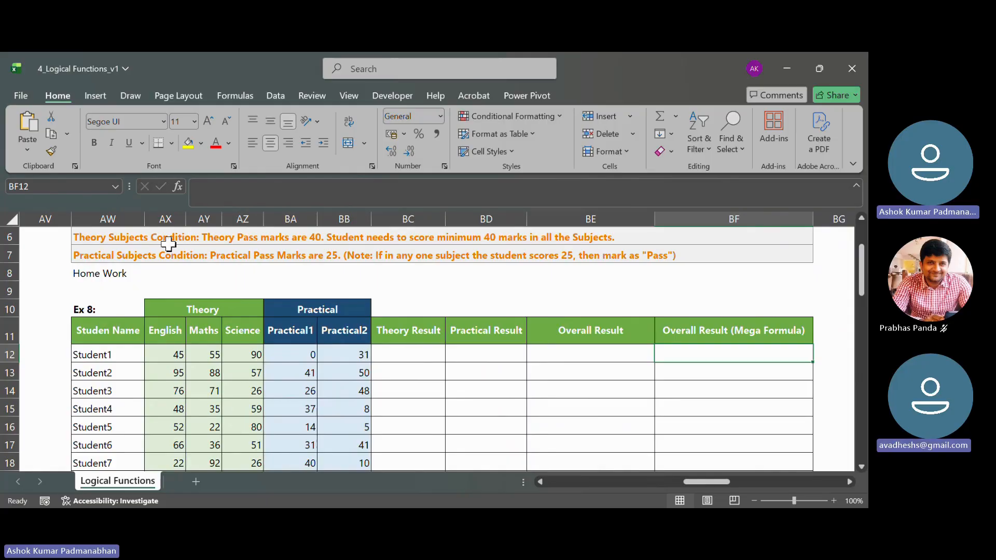
{"action": "scroll", "coordinate": [55, 306], "scroll_direction": "up", "scroll_amount": 1}
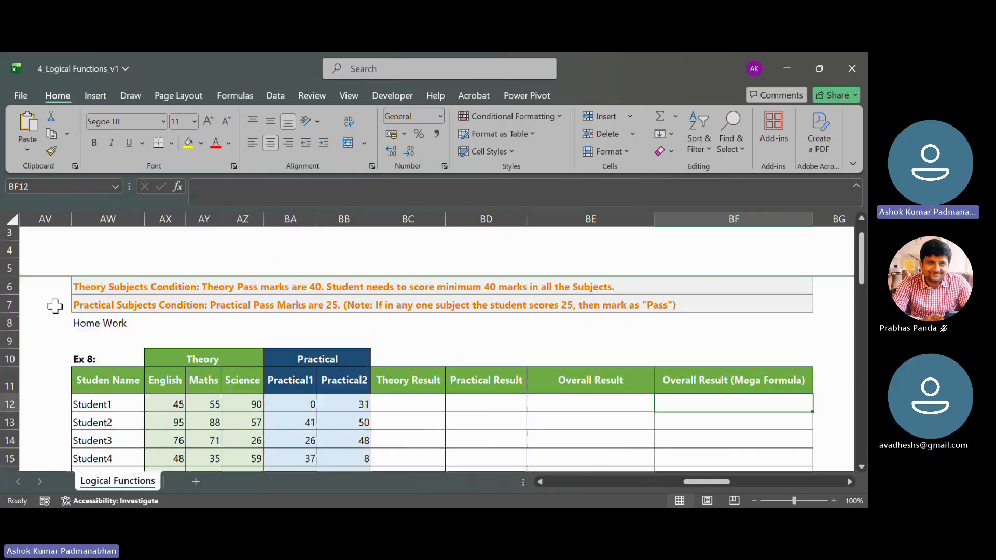
{"action": "left_click", "coordinate": [92, 288]}
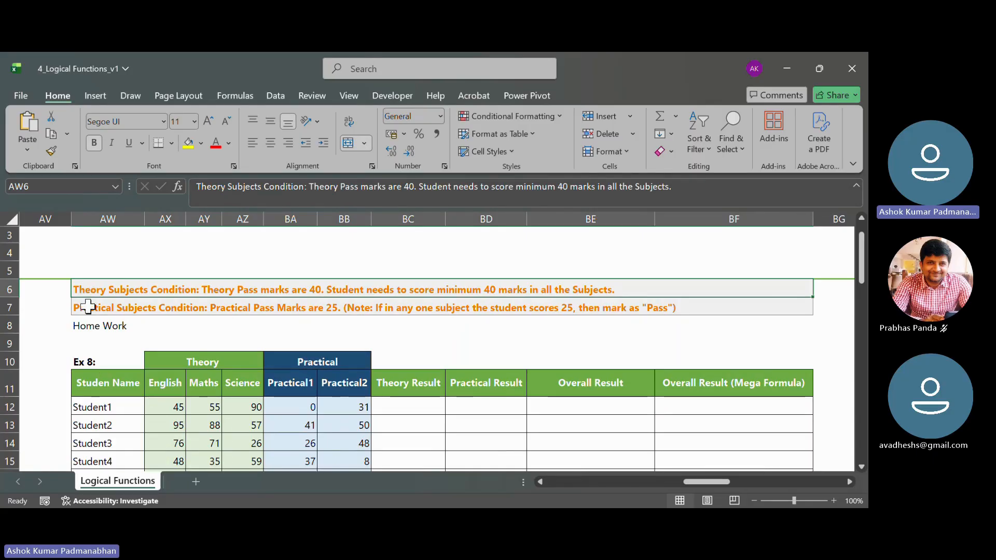
{"action": "left_click", "coordinate": [89, 308]}
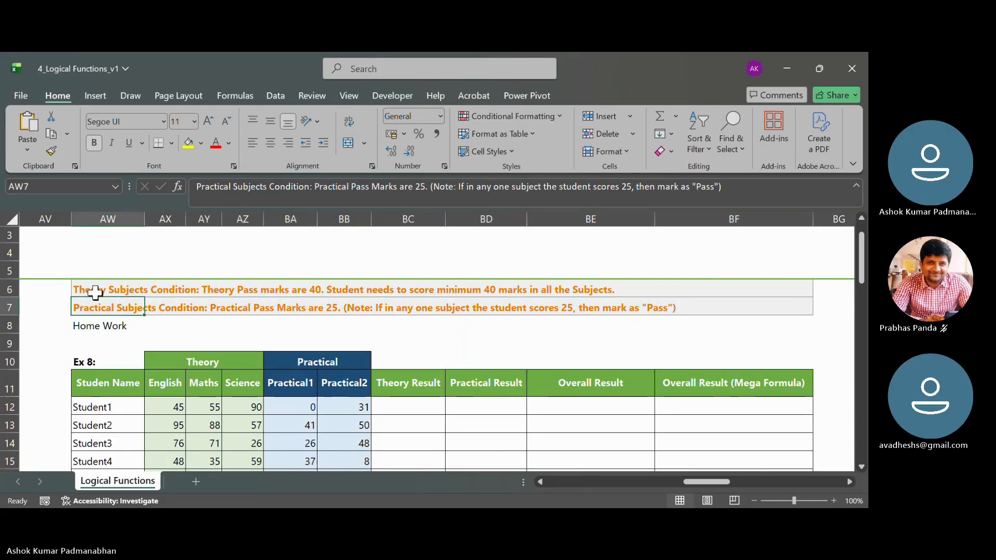
{"action": "left_click", "coordinate": [96, 289]}
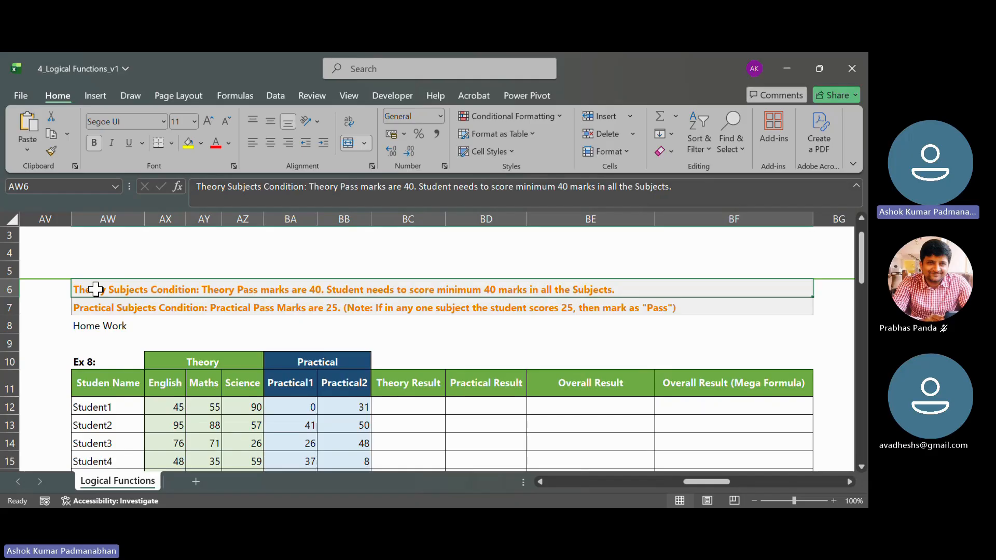
{"action": "left_click", "coordinate": [111, 309]}
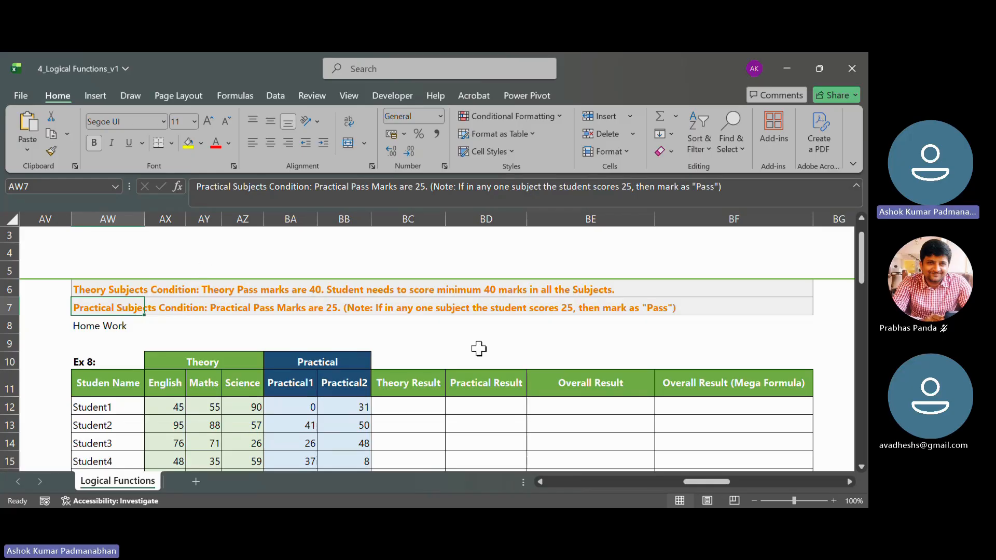
- Examine the Ex 8 Theory Result, Practical Result and Overall Result columns and how the first two feed the overall one
{"action": "scroll", "coordinate": [478, 348], "scroll_direction": "down", "scroll_amount": 1}
{"action": "left_click_drag", "start_coordinate": [397, 334], "coordinate": [398, 403]}
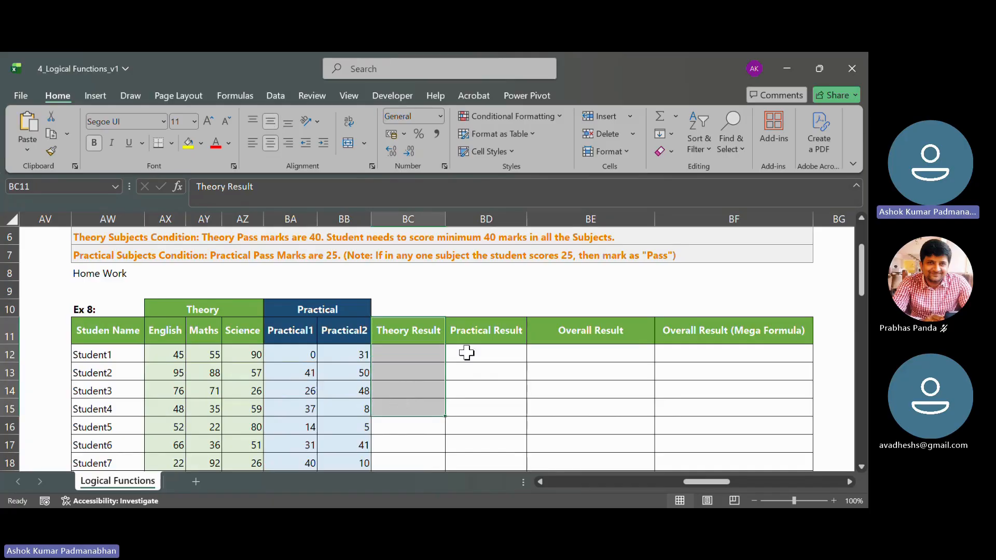
{"action": "left_click_drag", "start_coordinate": [482, 329], "coordinate": [475, 413]}
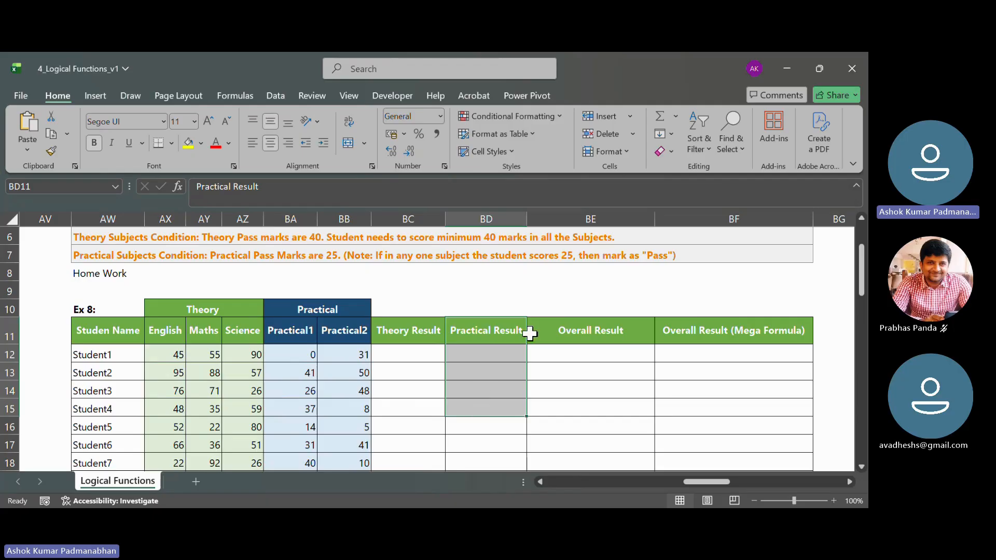
{"action": "left_click_drag", "start_coordinate": [555, 331], "coordinate": [550, 402]}
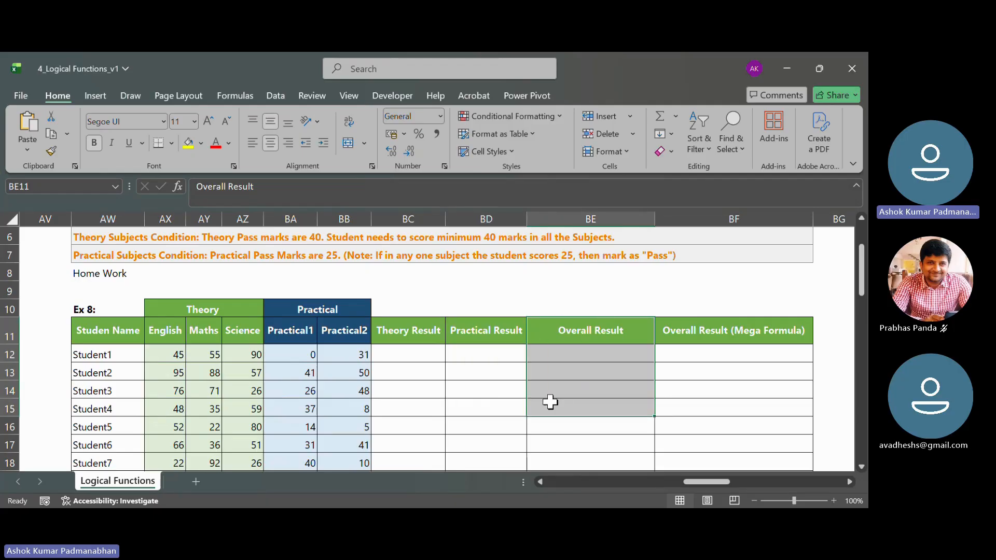
{"action": "left_click", "coordinate": [385, 353]}
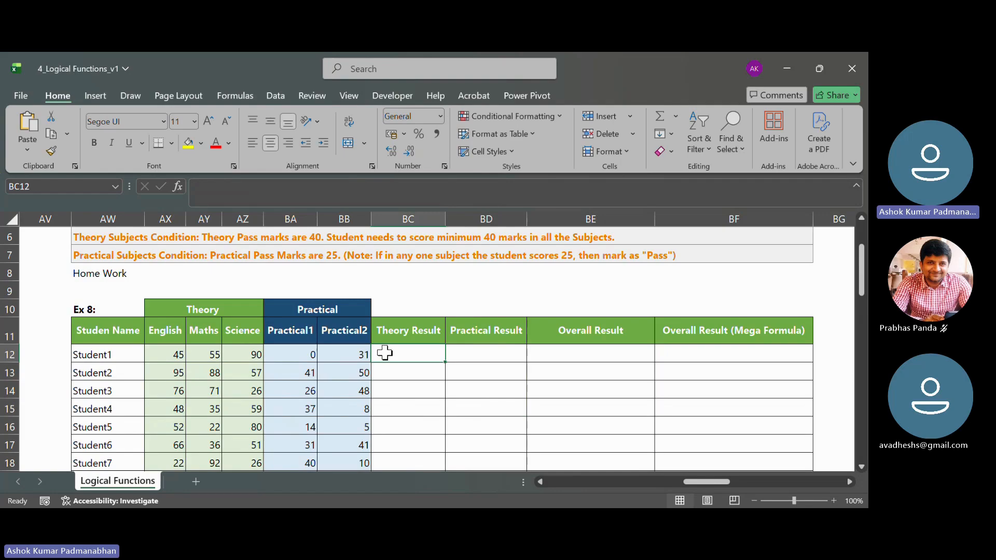
{"action": "left_click", "coordinate": [483, 358]}
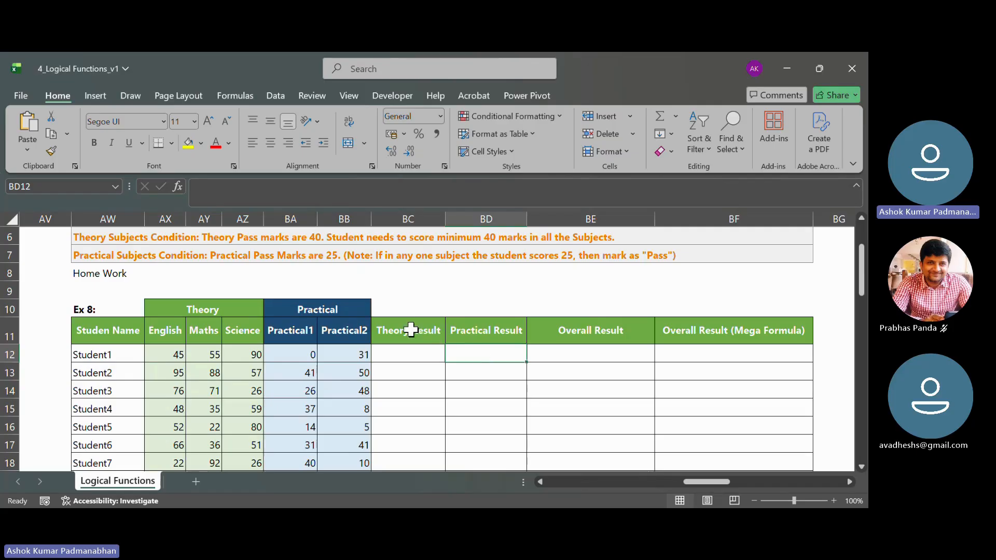
{"action": "left_click_drag", "start_coordinate": [412, 327], "coordinate": [459, 336]}
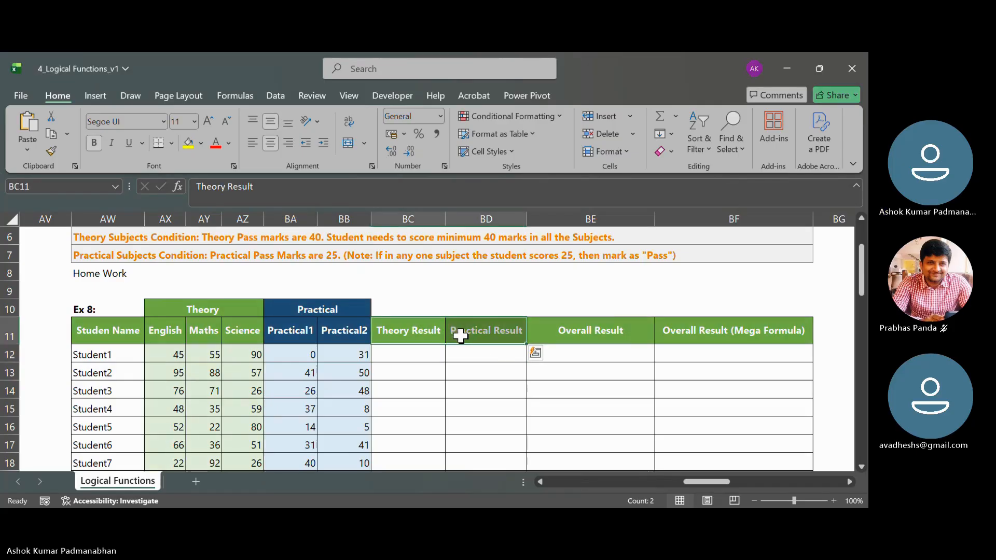
{"action": "left_click", "coordinate": [592, 354]}
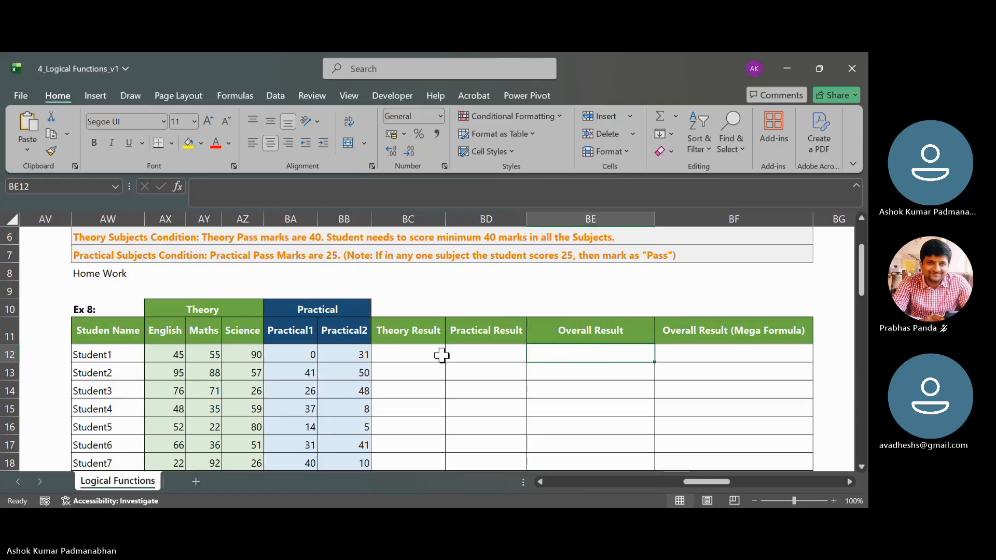
{"action": "left_click_drag", "start_coordinate": [442, 354], "coordinate": [540, 358]}
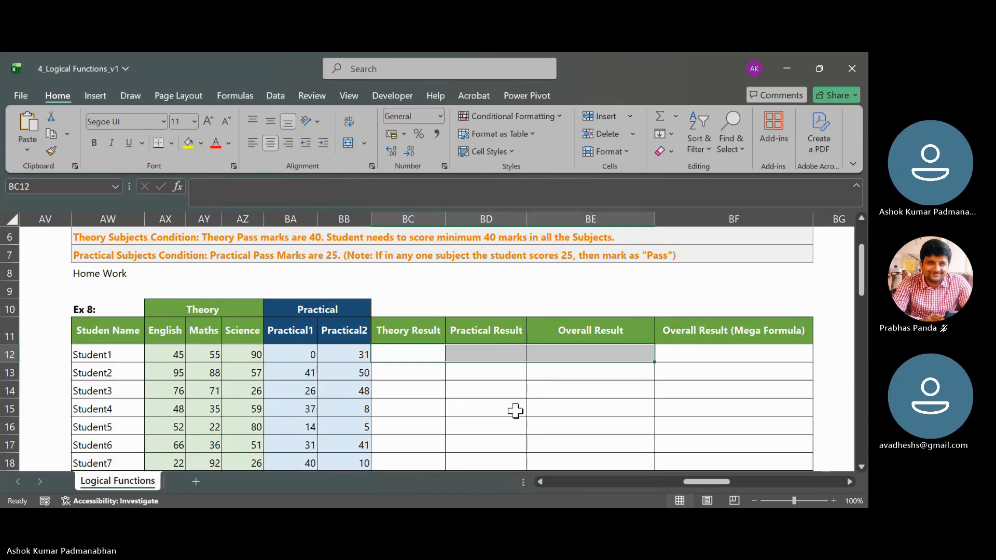
{"action": "left_click", "coordinate": [799, 420]}
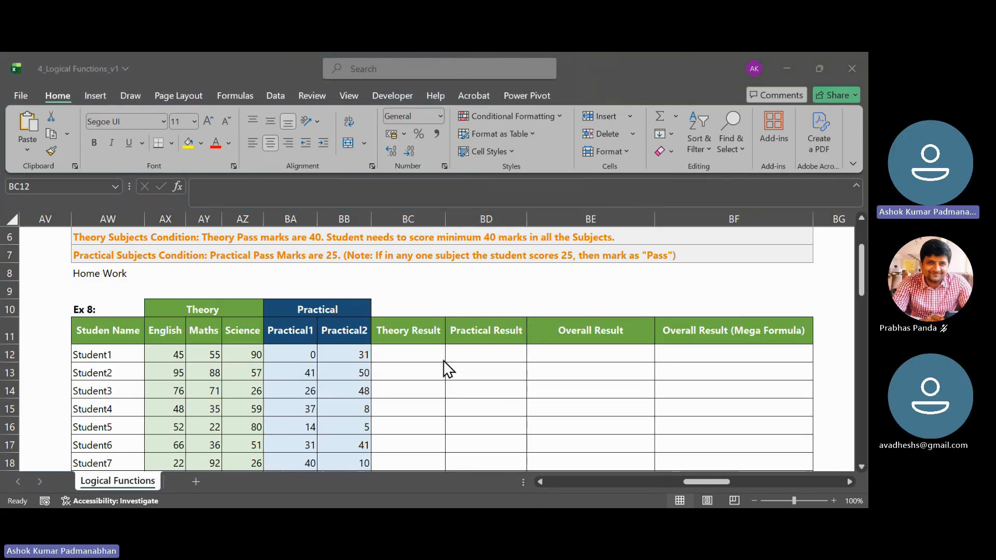
- Compare the empty Ex 8 Theory Result and Practical Result columns with the Result column of Ex 7
{"action": "left_click", "coordinate": [427, 353]}
{"action": "mouse_move", "coordinate": [427, 353]}
{"action": "left_mouse_down"}
{"action": "mouse_move", "coordinate": [545, 360]}
{"action": "mouse_move", "coordinate": [533, 386]}
{"action": "mouse_move", "coordinate": [452, 353]}
{"action": "mouse_move", "coordinate": [539, 357]}
{"action": "left_mouse_up"}
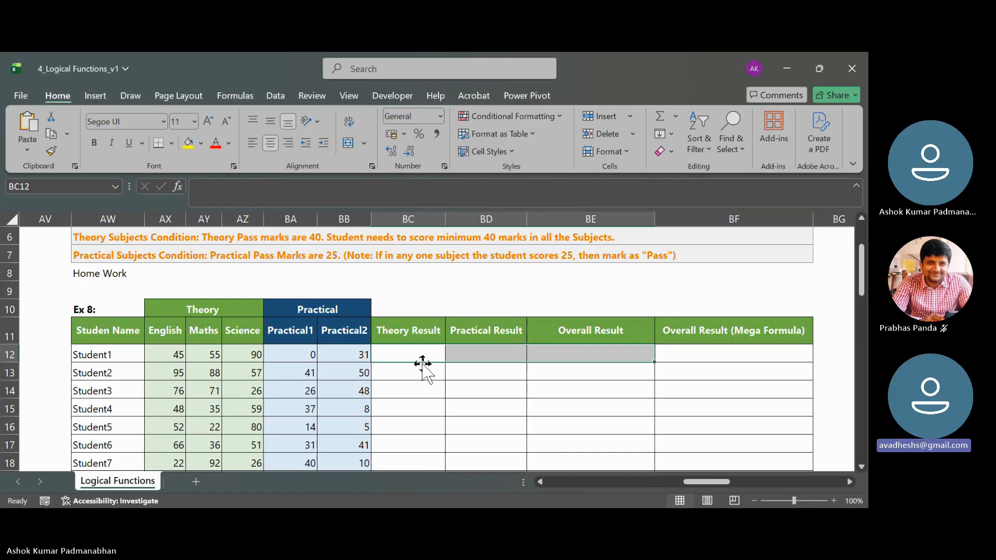
{"action": "scroll", "coordinate": [423, 364], "scroll_direction": "up", "scroll_amount": 1}
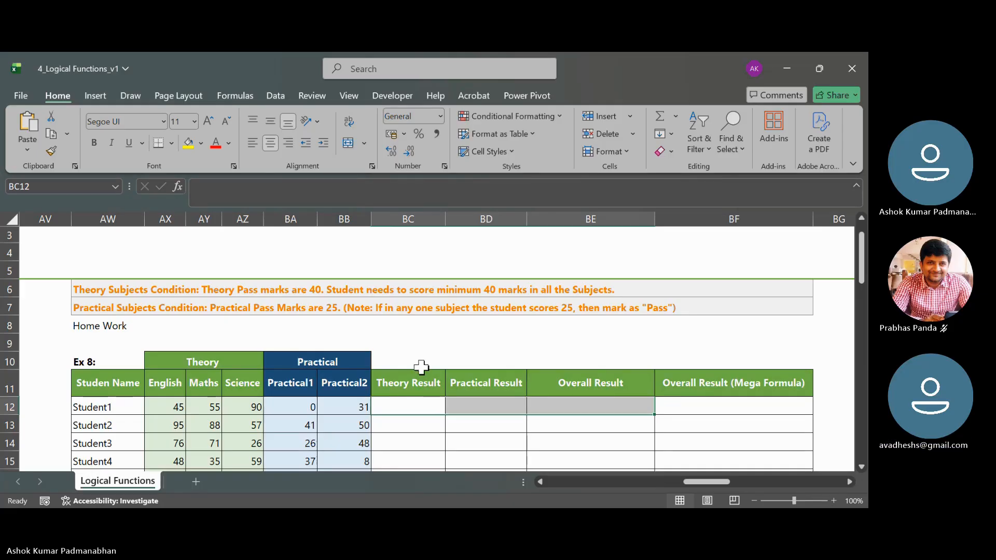
{"action": "left_click", "coordinate": [416, 406]}
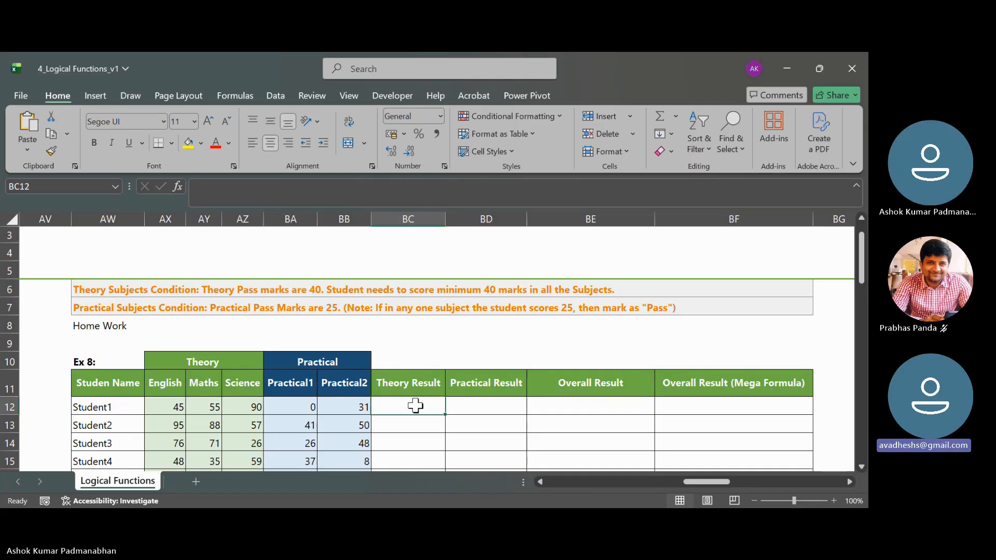
{"action": "left_click_drag", "start_coordinate": [414, 382], "coordinate": [414, 426]}
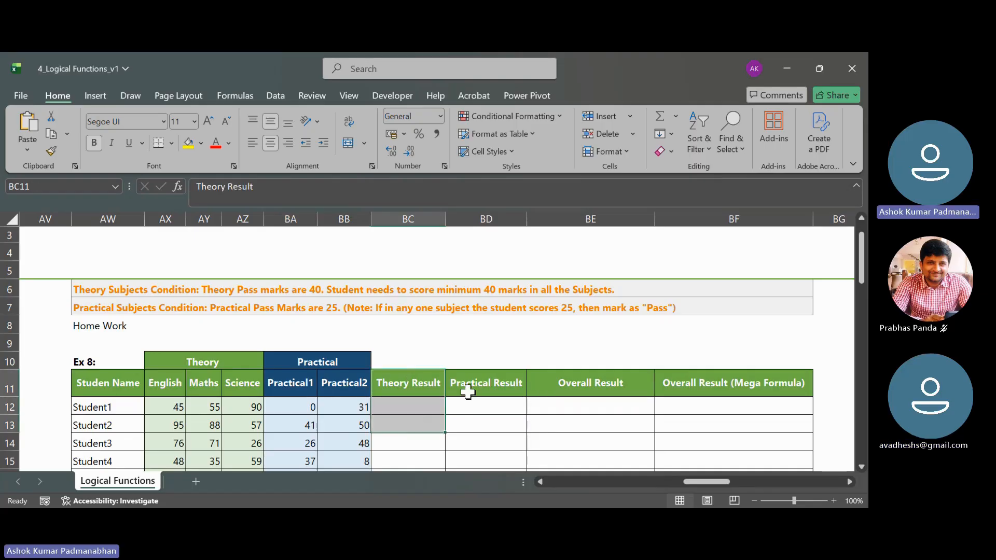
{"action": "left_click_drag", "start_coordinate": [478, 383], "coordinate": [480, 409]}
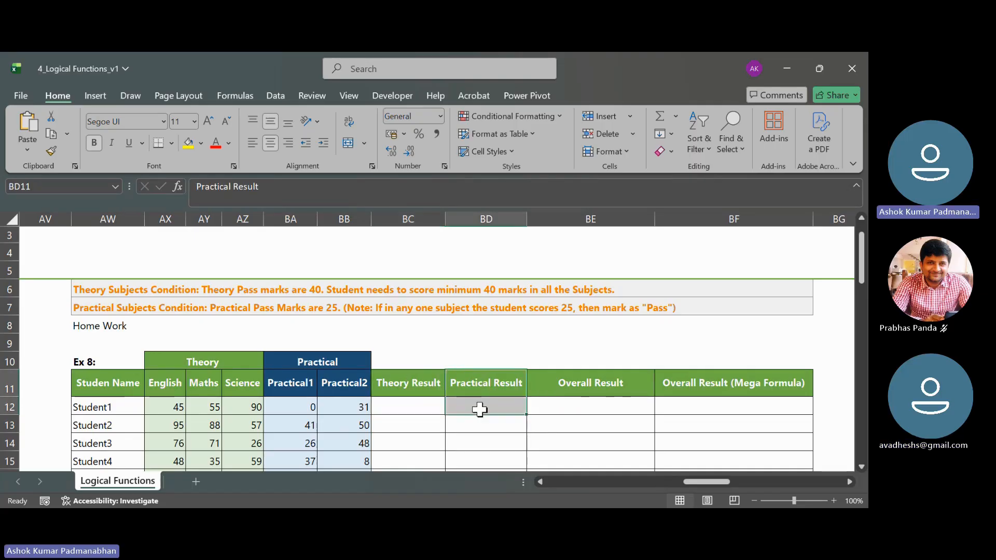
{"action": "left_click_drag", "start_coordinate": [423, 382], "coordinate": [432, 404]}
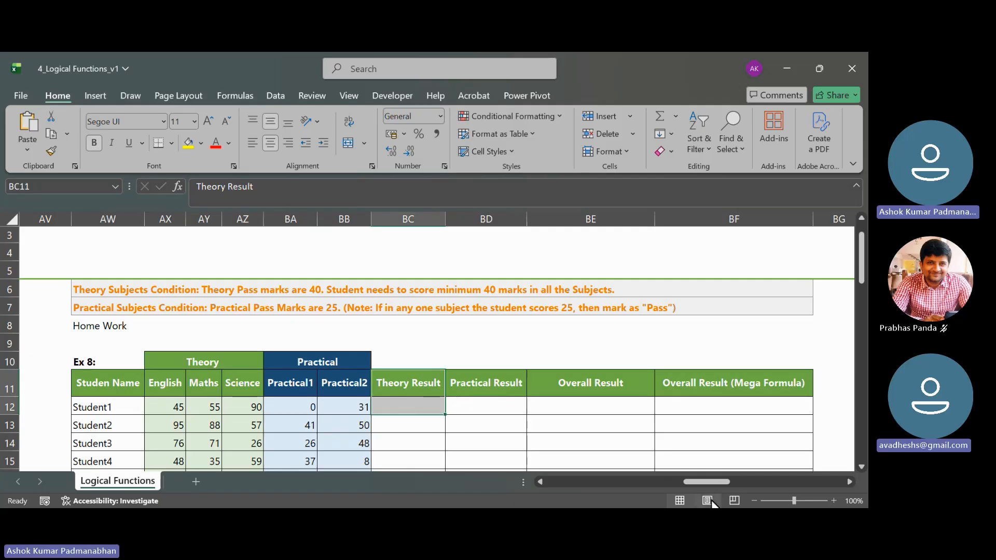
{"action": "left_click_drag", "start_coordinate": [695, 481], "coordinate": [662, 483]}
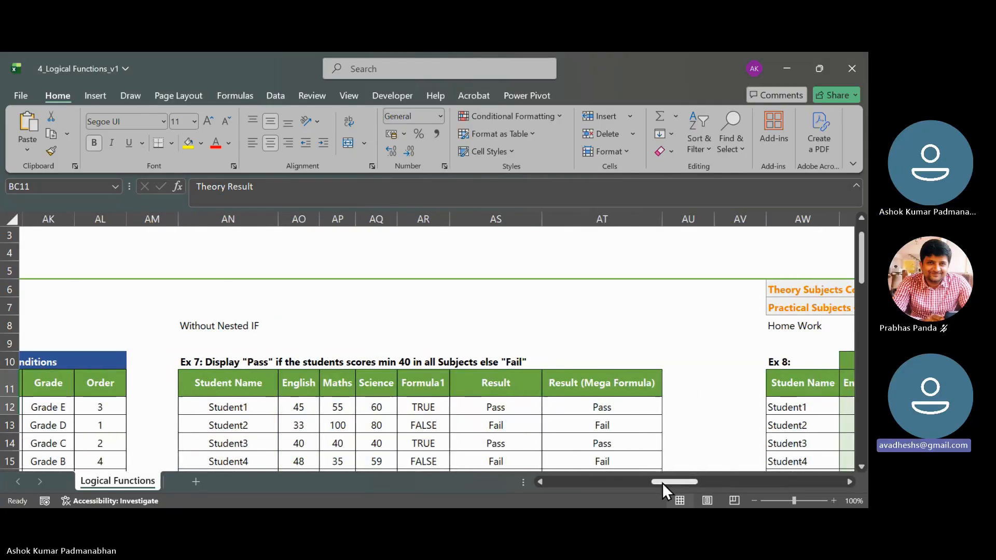
{"action": "left_click_drag", "start_coordinate": [514, 389], "coordinate": [507, 407]}
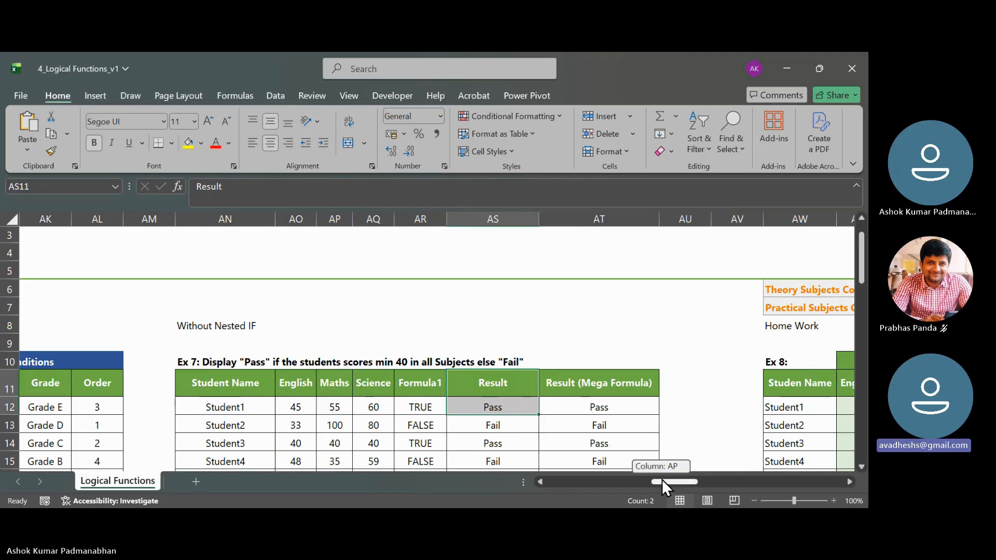
{"action": "left_click_drag", "start_coordinate": [662, 479], "coordinate": [694, 479]}
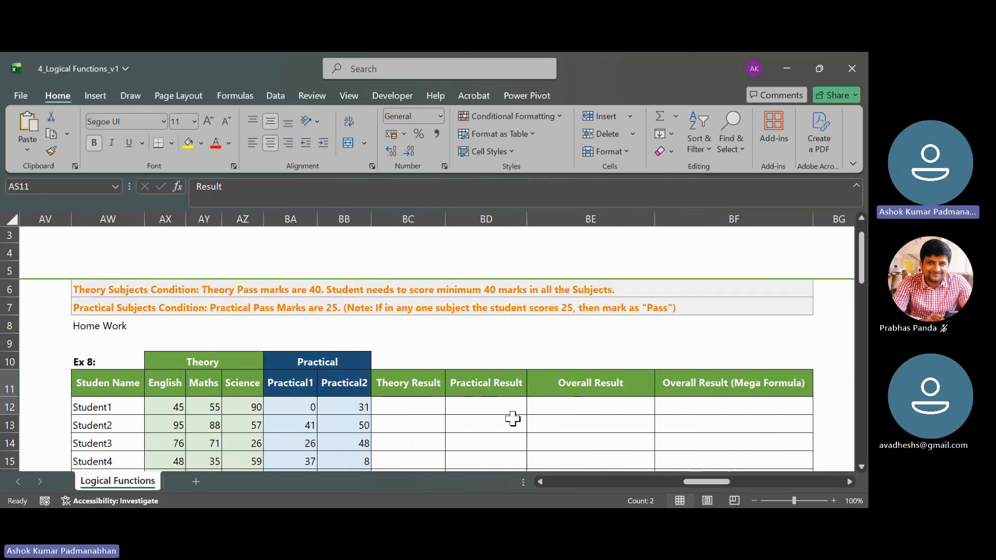
{"action": "left_click_drag", "start_coordinate": [415, 385], "coordinate": [416, 408]}
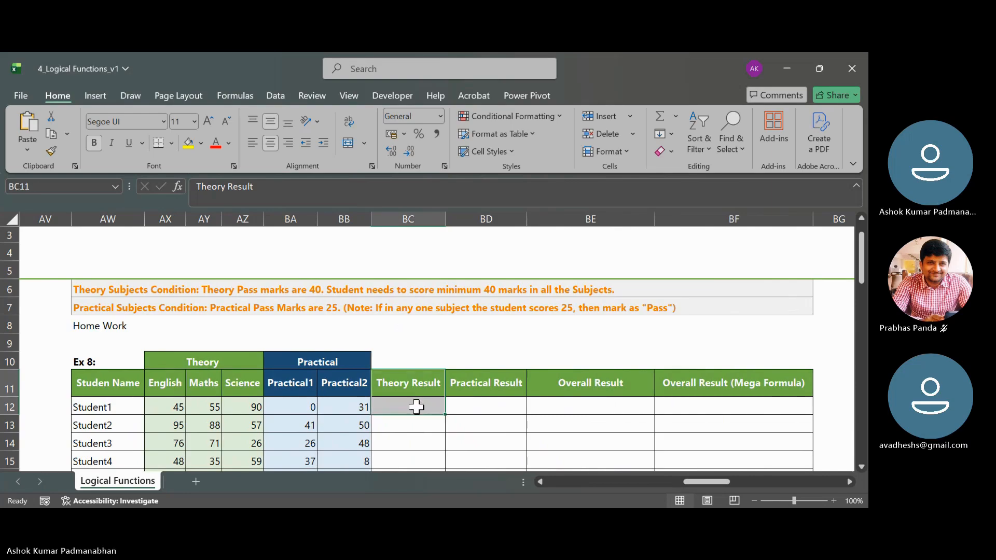
{"action": "left_click", "coordinate": [486, 385]}
{"action": "left_click_drag", "start_coordinate": [486, 384], "coordinate": [487, 408]}
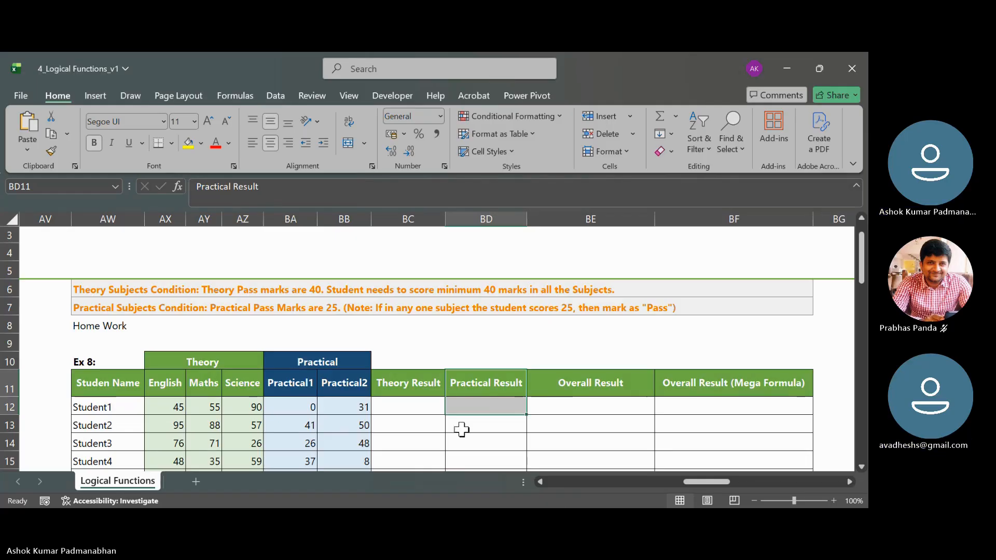
{"action": "left_click", "coordinate": [413, 409]}
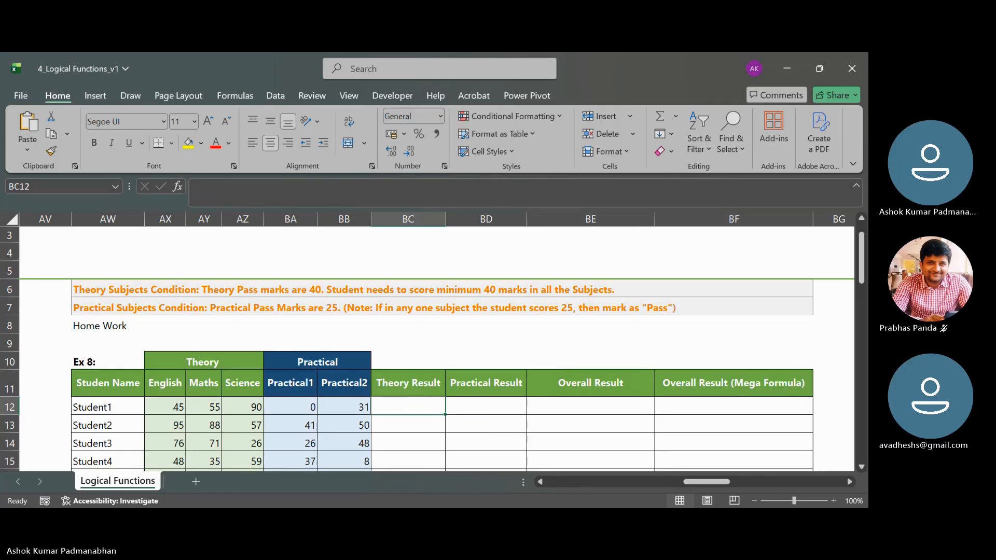
- Review the Ex 8 Theory Result and Practical Result columns as inputs to the Overall Result column
{"action": "left_click", "coordinate": [614, 505]}
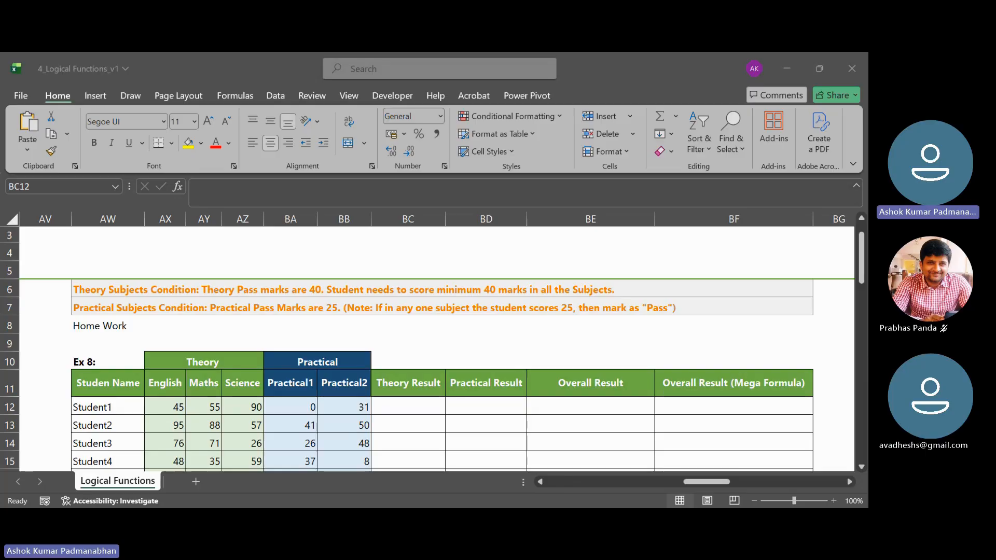
{"action": "left_click", "coordinate": [559, 476]}
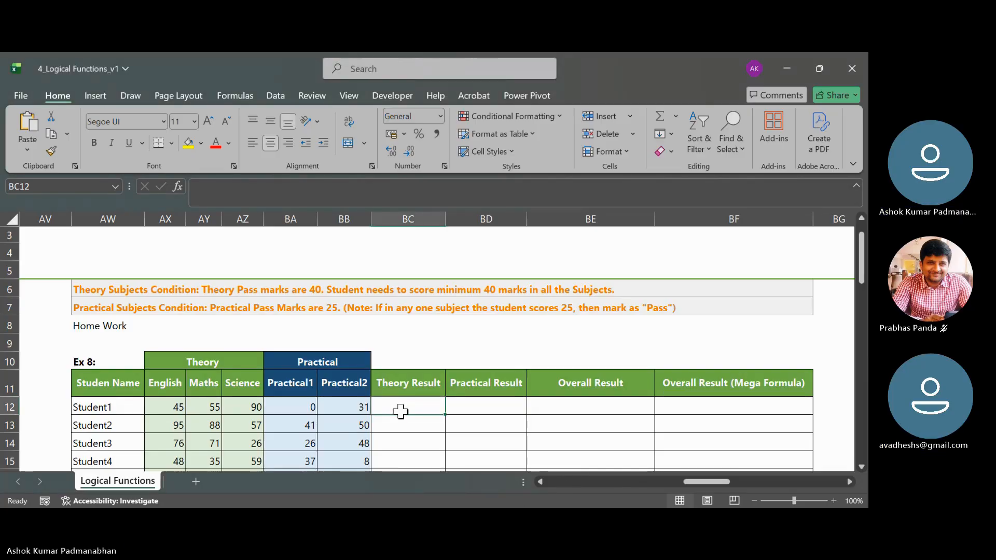
{"action": "scroll", "coordinate": [400, 411], "scroll_direction": "down", "scroll_amount": 1}
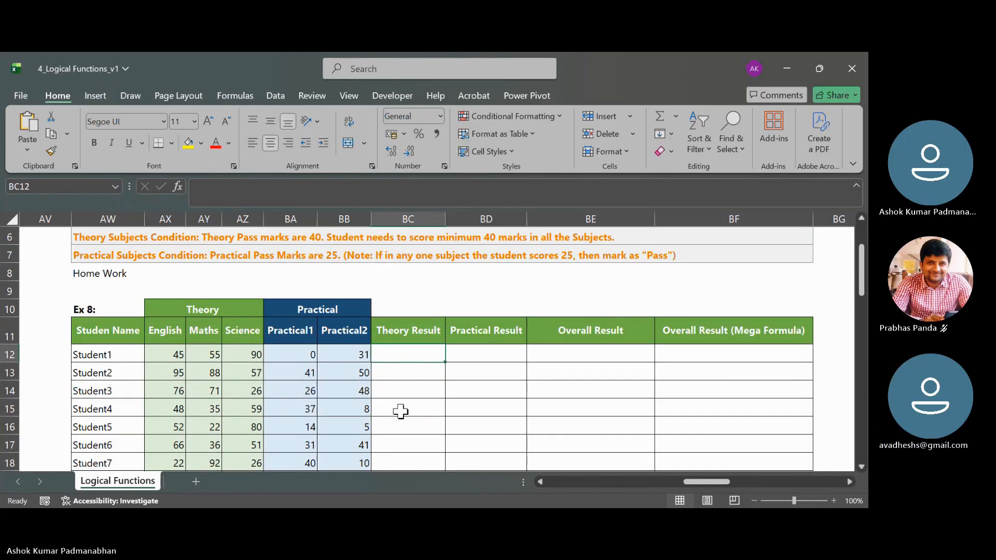
{"action": "left_click", "coordinate": [412, 330]}
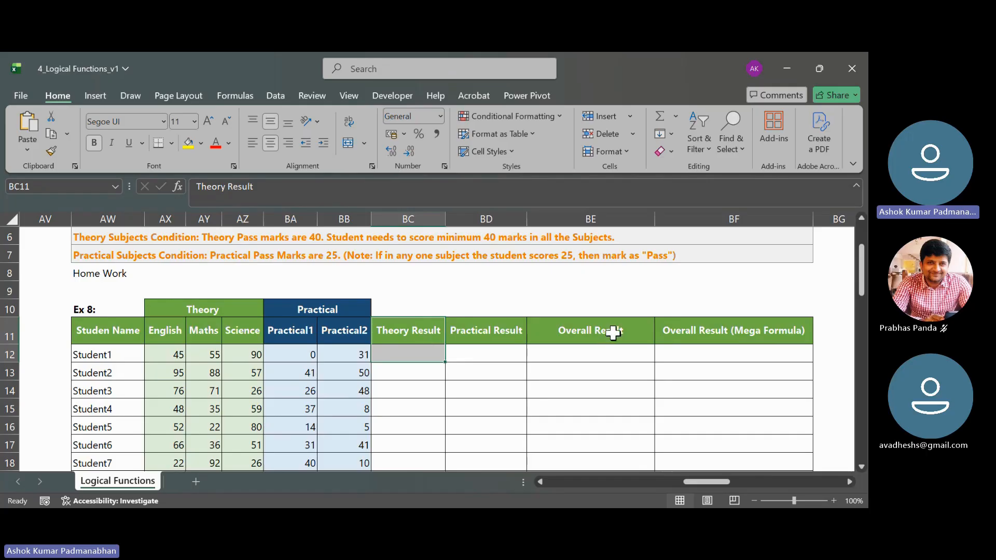
{"action": "left_click_drag", "start_coordinate": [611, 329], "coordinate": [613, 358]}
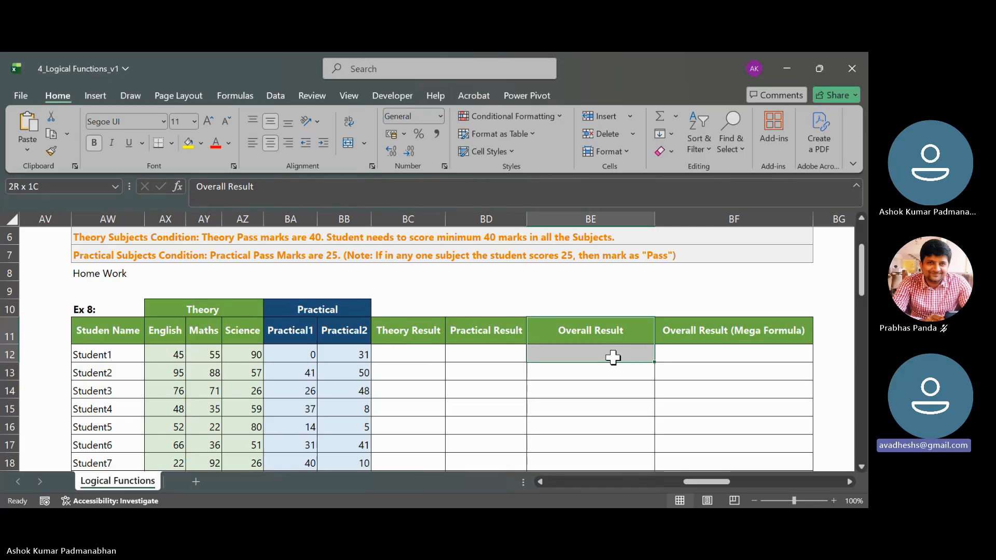
{"action": "left_click", "coordinate": [427, 352]}
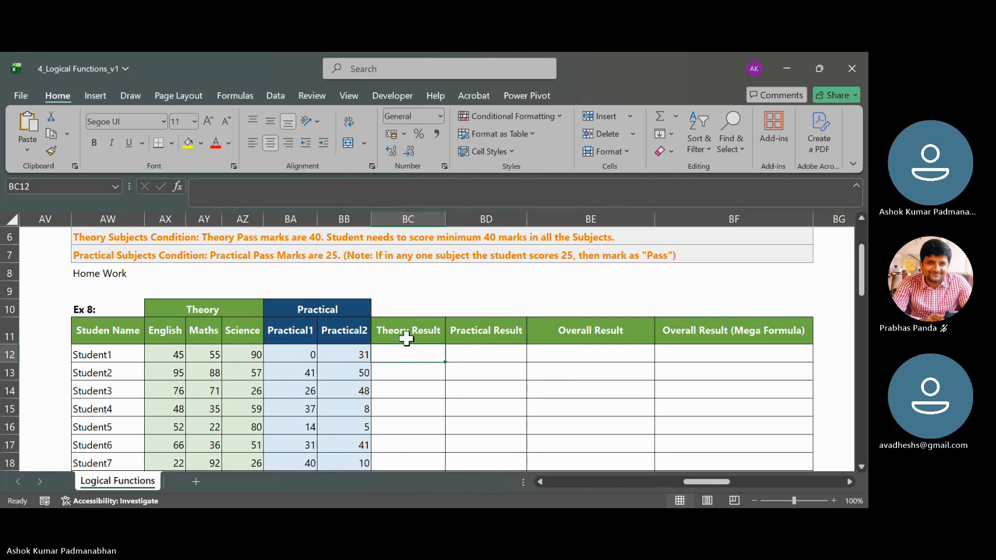
{"action": "left_click_drag", "start_coordinate": [407, 333], "coordinate": [403, 358]}
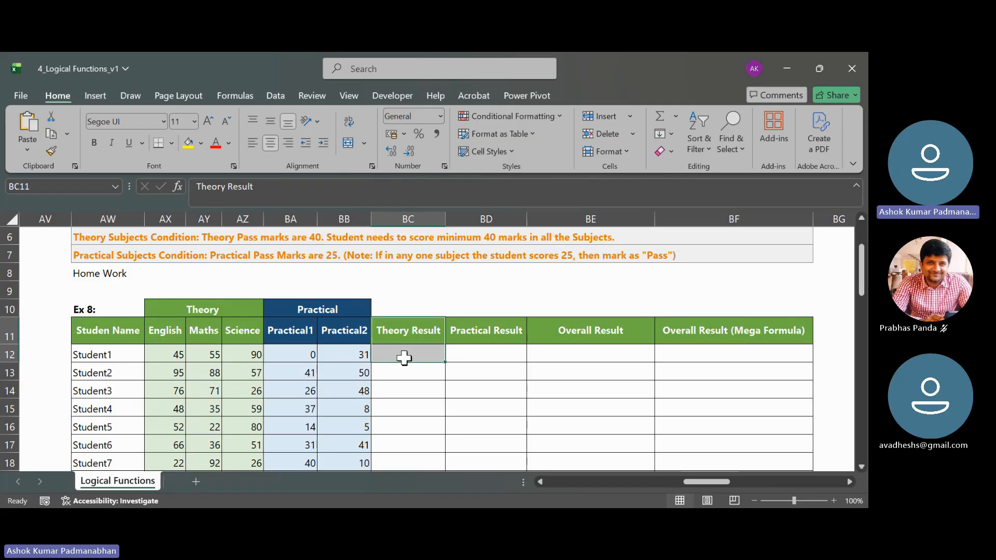
{"action": "left_click_drag", "start_coordinate": [492, 329], "coordinate": [491, 362]}
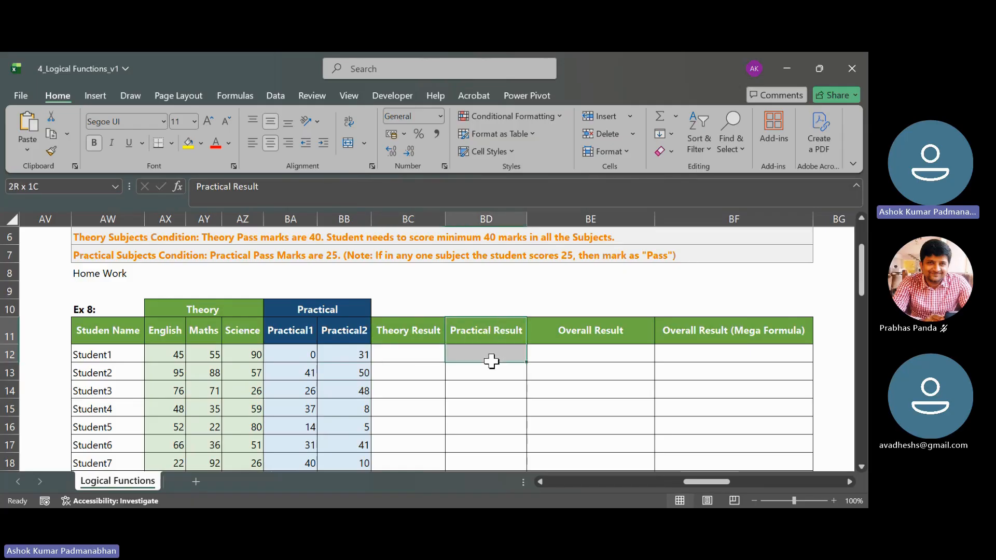
{"action": "left_click", "coordinate": [605, 330]}
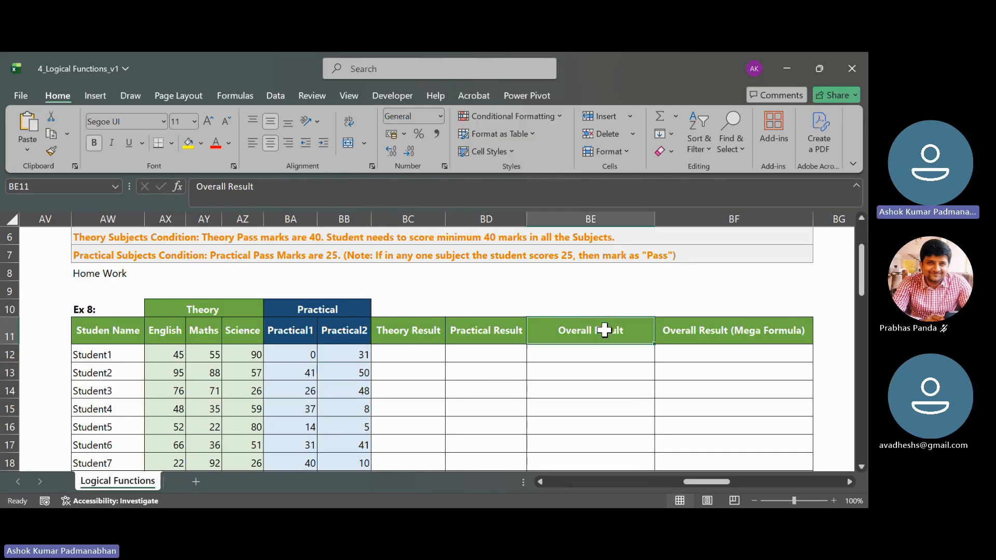
{"action": "left_click_drag", "start_coordinate": [604, 331], "coordinate": [605, 357]}
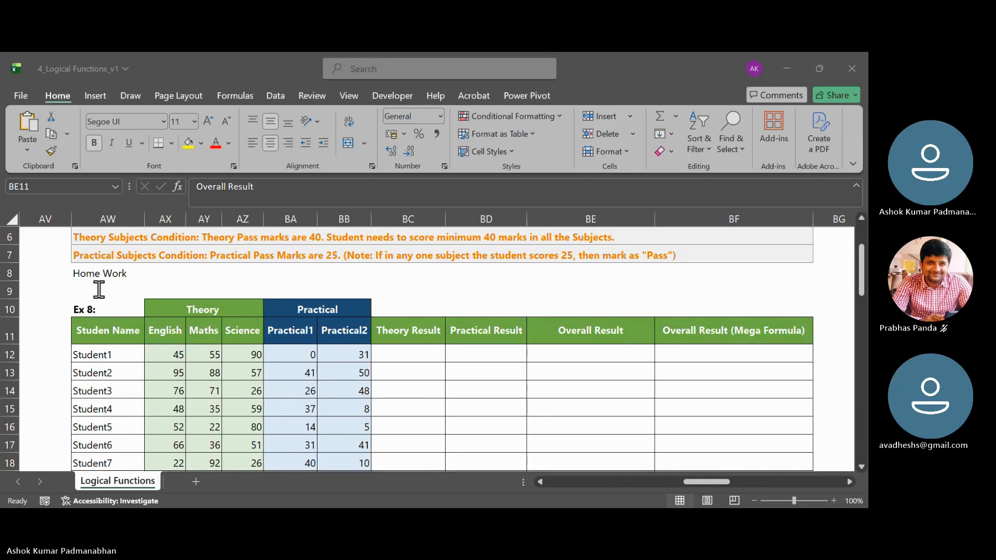
- Examine Student1's Practical1 and Practical2 marks in BA12 and BB12 against the practical pass condition
{"action": "left_click", "coordinate": [793, 60]}
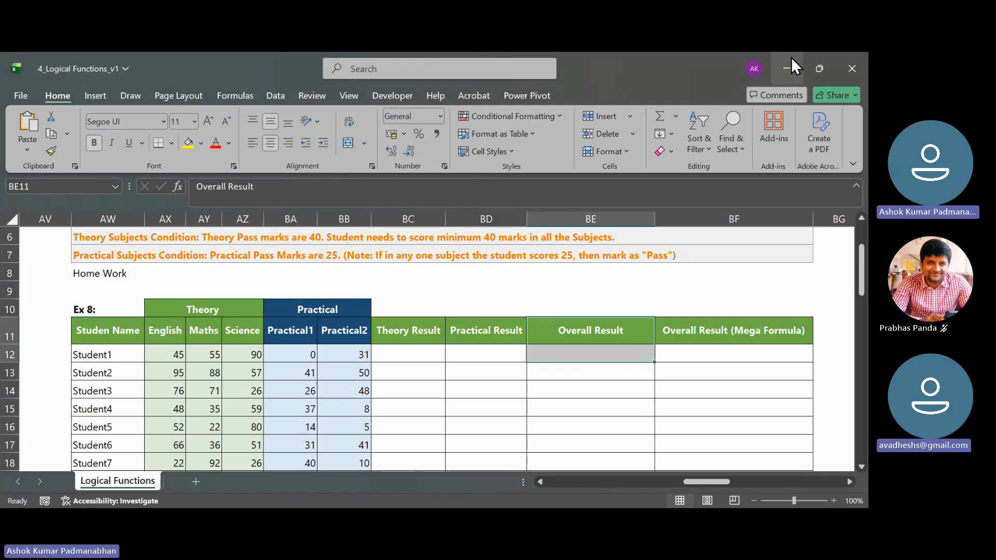
{"action": "left_click", "coordinate": [472, 358]}
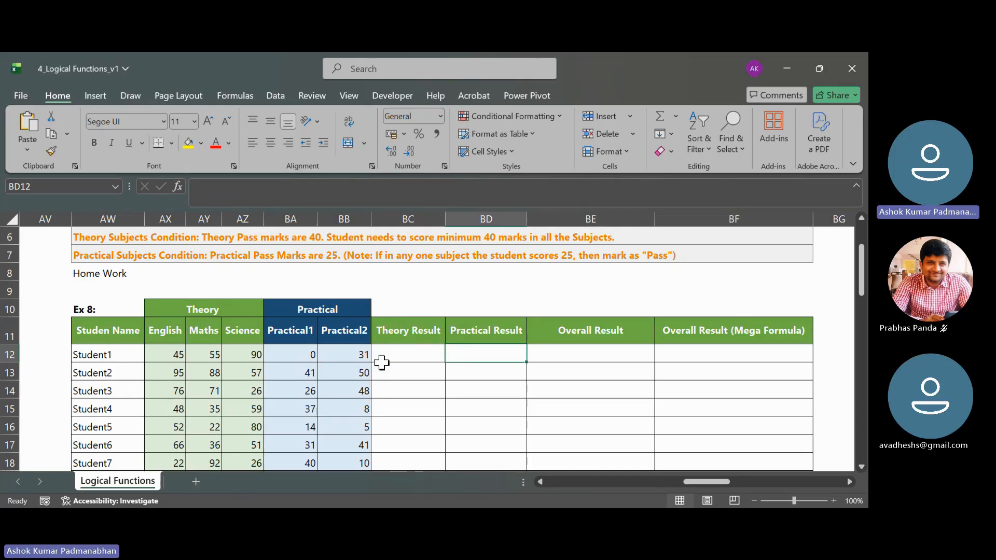
{"action": "left_click_drag", "start_coordinate": [289, 356], "coordinate": [348, 355]}
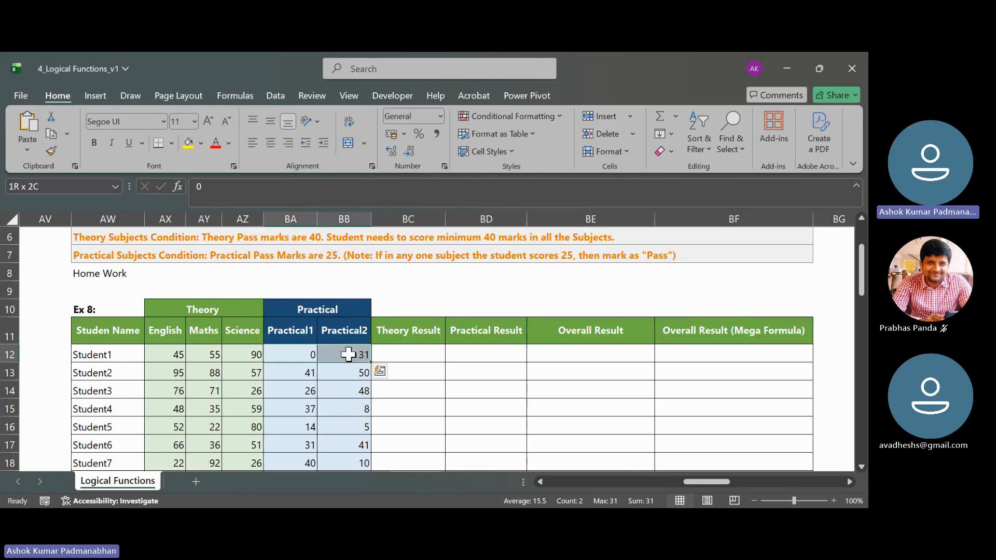
{"action": "left_click", "coordinate": [296, 355]}
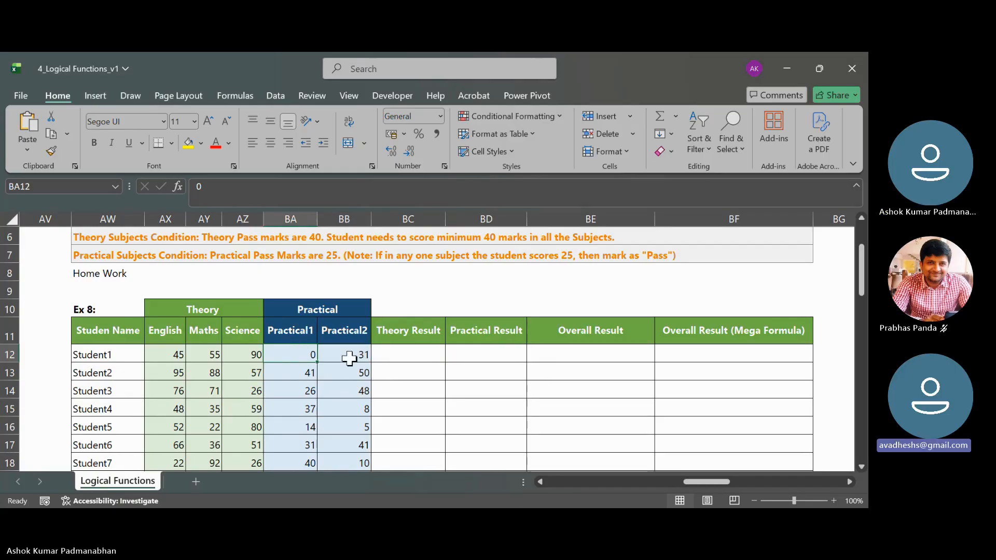
- Enter =AND(AX12>=40,AY12>=40,AZ12>=40) in BC12 to test Student1's three theory marks, and reselect the cell
{"action": "left_click", "coordinate": [430, 357]}
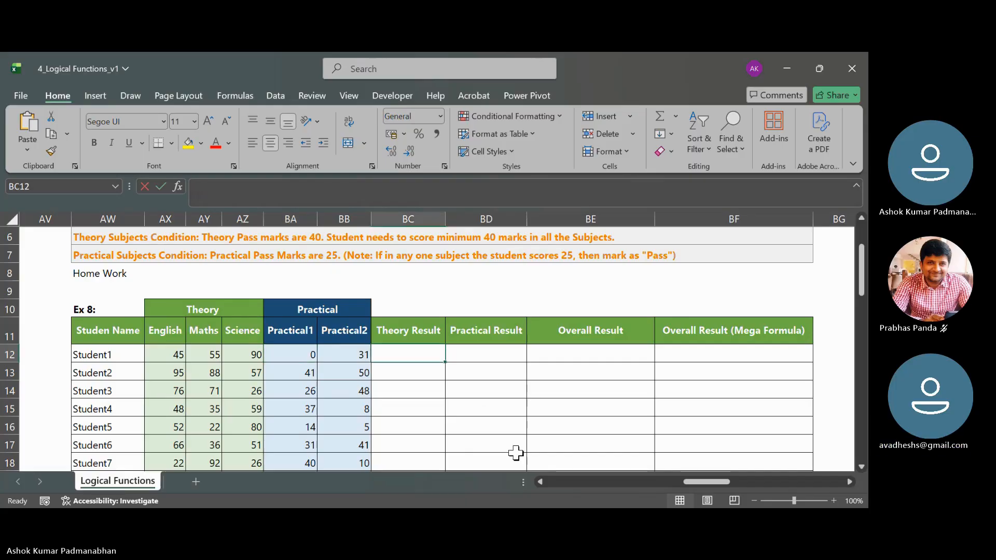
{"action": "type", "text": "=and("}
{"action": "key", "text": "Left"}
{"action": "key", "text": "Left"}
{"action": "key", "text": "Left"}
{"action": "key", "text": "Left"}
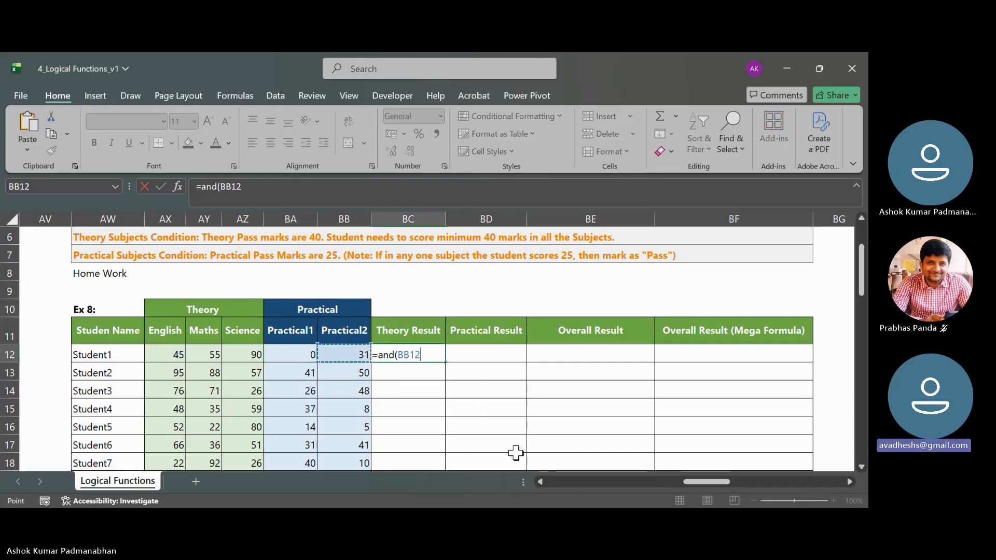
{"action": "key", "text": "Left"}
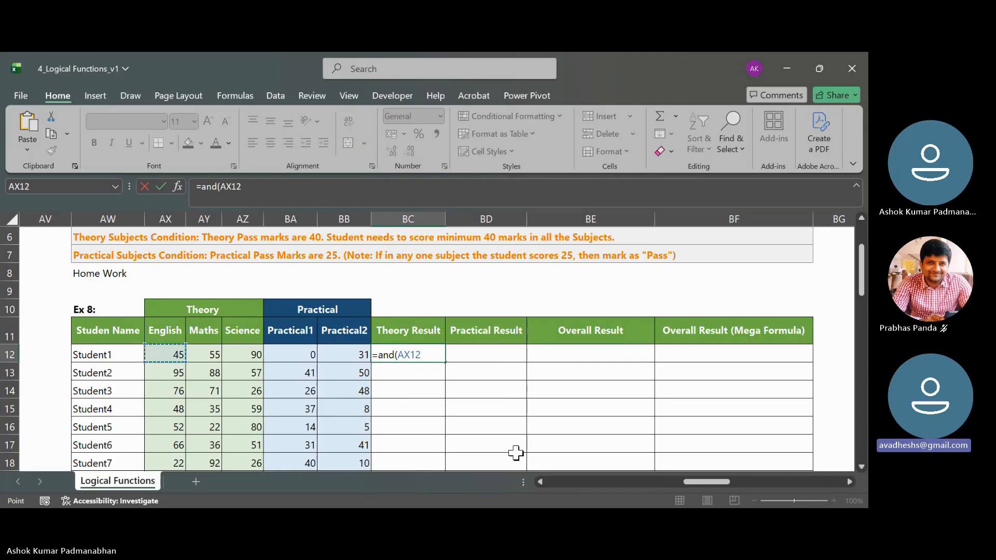
{"action": "type", "text": ">=40"}
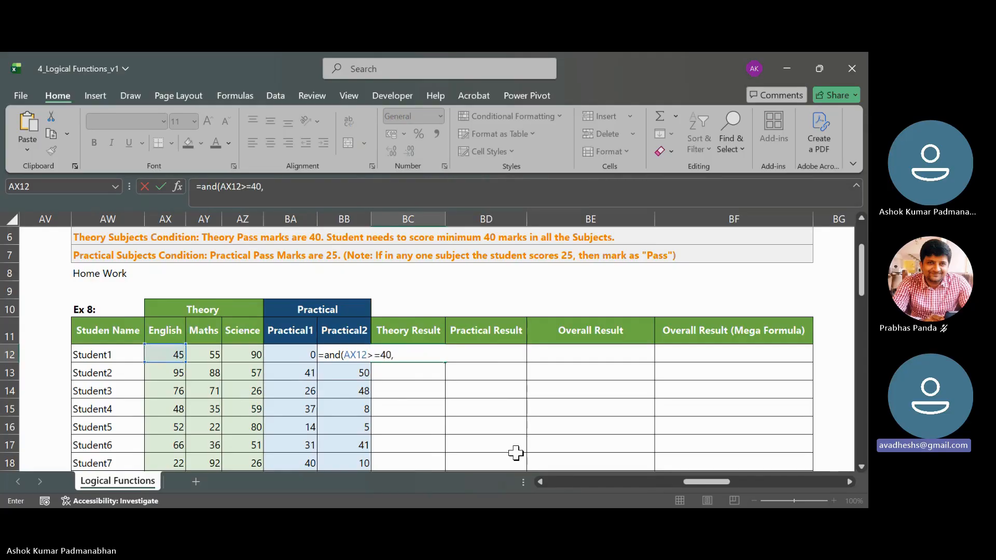
{"action": "type", "text": ","}
{"action": "key", "text": "Left"}
{"action": "key", "text": "Left"}
{"action": "key", "text": "Left"}
{"action": "key", "text": "Left"}
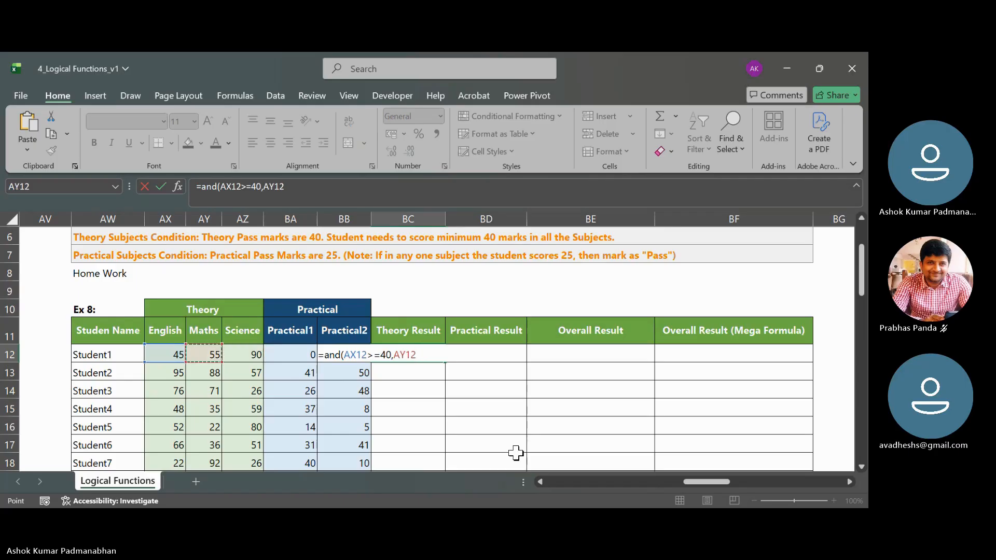
{"action": "type", "text": ">=40,"}
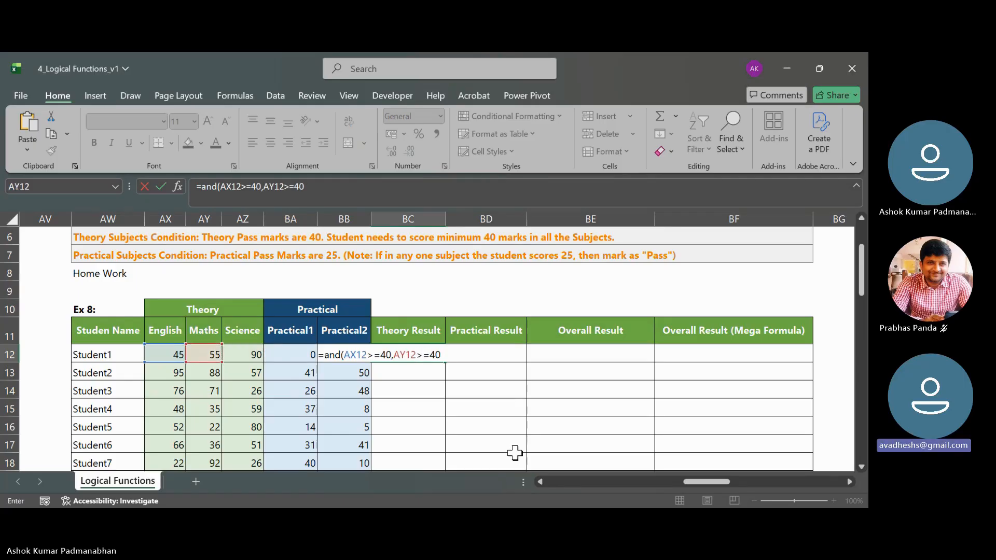
{"action": "key", "text": "Left"}
{"action": "key", "text": "Left"}
{"action": "key", "text": "Left"}
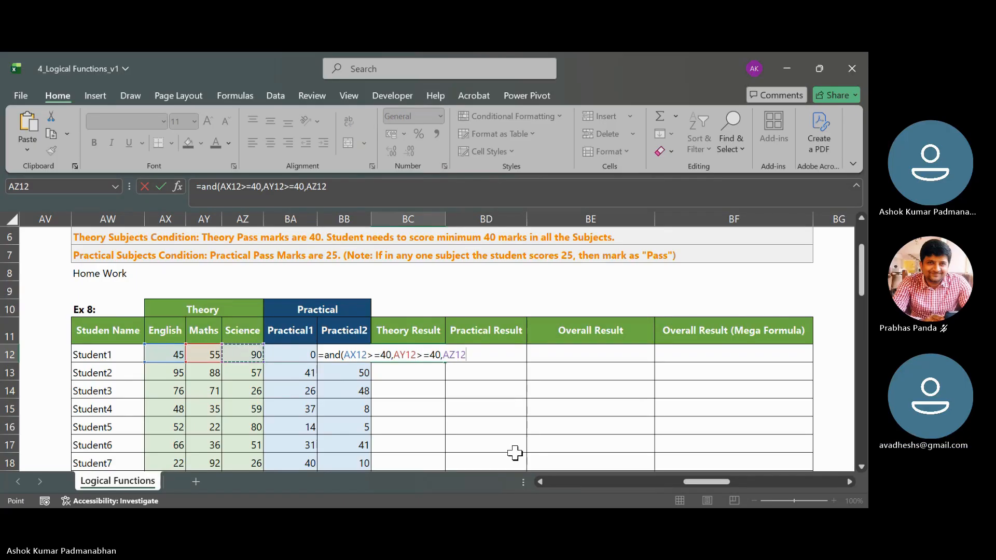
{"action": "type", "text": ">=40)"}
{"action": "key", "text": "Return"}
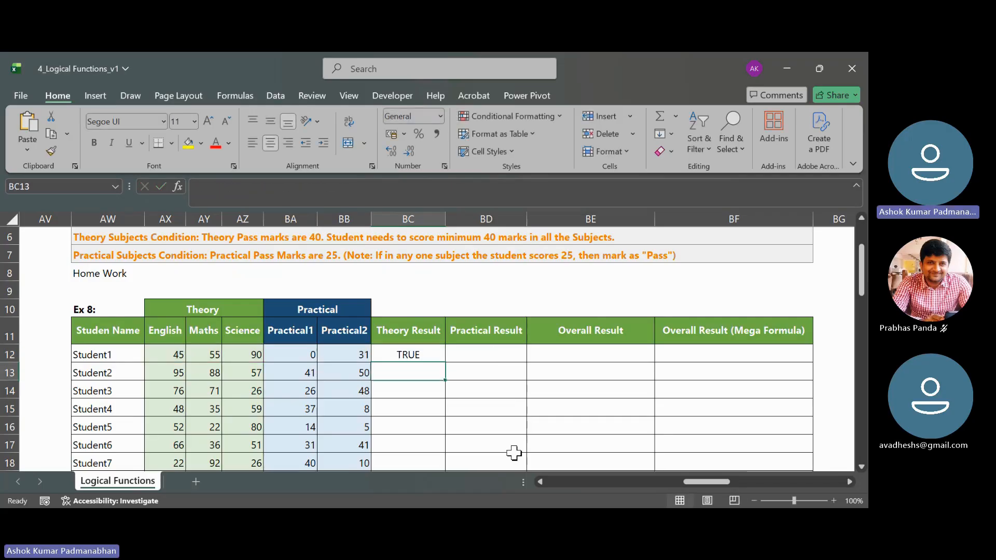
{"action": "key", "text": "Up"}
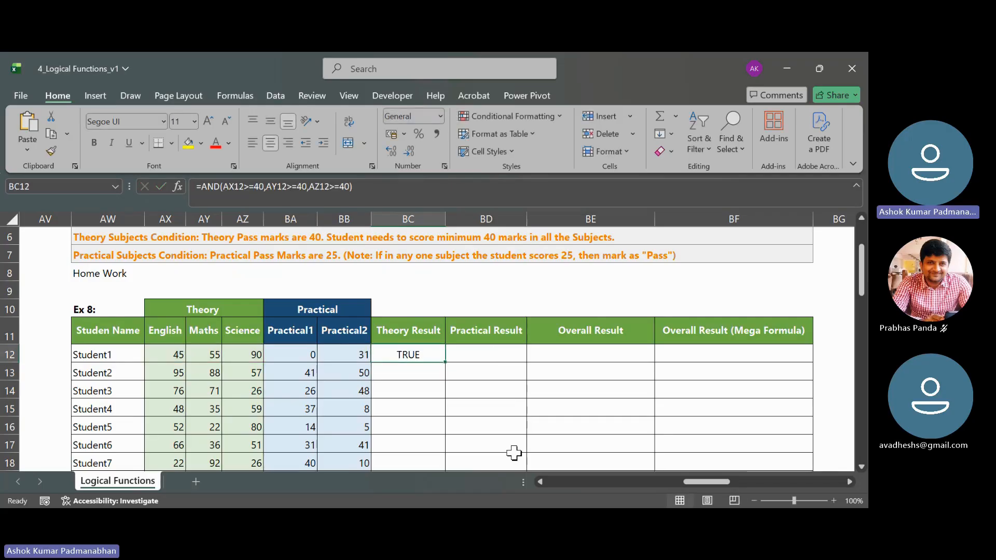
- Check Student1's English, Maths and Science marks against the AND formula in BC12, and go to the Practical1 column
{"action": "key", "text": "Left"}
{"action": "key", "text": "Left"}
{"action": "key", "text": "Left"}
{"action": "key", "text": "Left"}
{"action": "key", "text": "Left"}
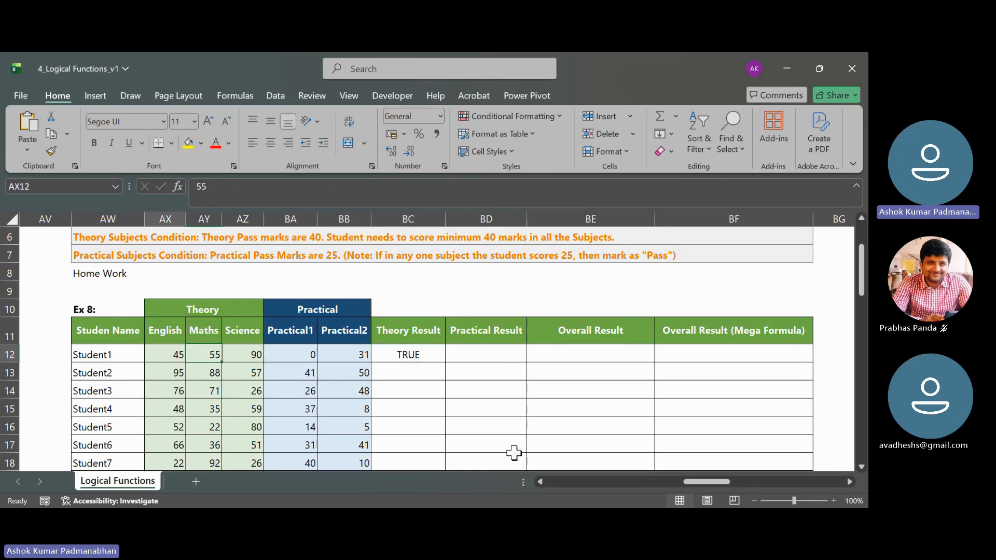
{"action": "key", "text": "Up"}
{"action": "key", "text": "Down"}
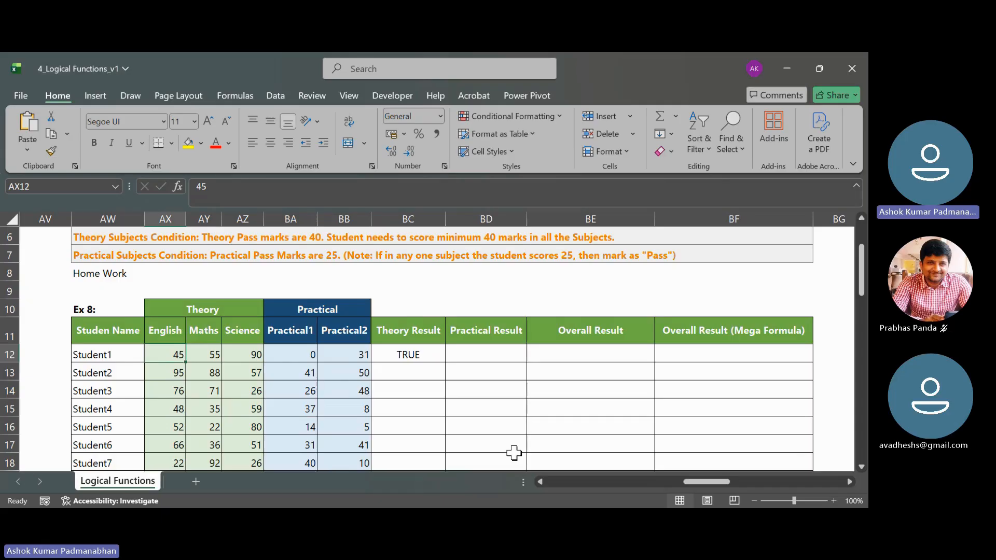
{"action": "key", "text": "Right"}
{"action": "key", "text": "Right"}
{"action": "key", "text": "Right"}
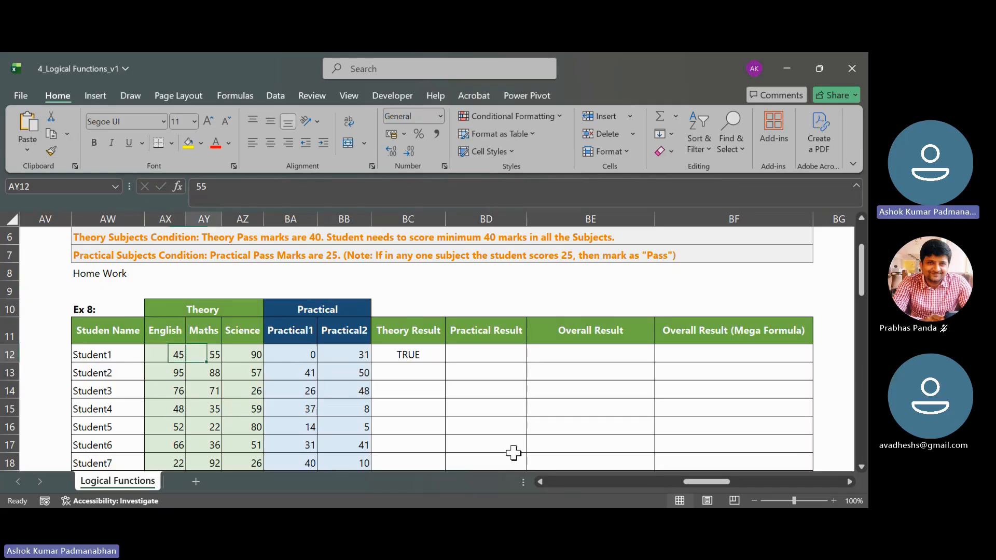
{"action": "key", "text": "Right"}
{"action": "key", "text": "Right"}
{"action": "key", "text": "F2"}
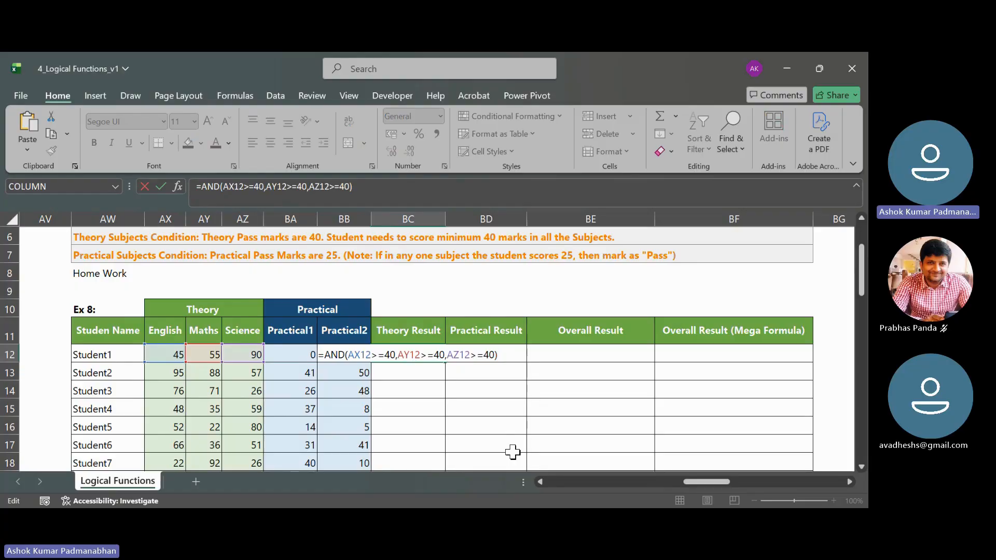
{"action": "key", "text": "Return"}
{"action": "key", "text": "Up"}
{"action": "key", "text": "Left"}
{"action": "key", "text": "Left"}
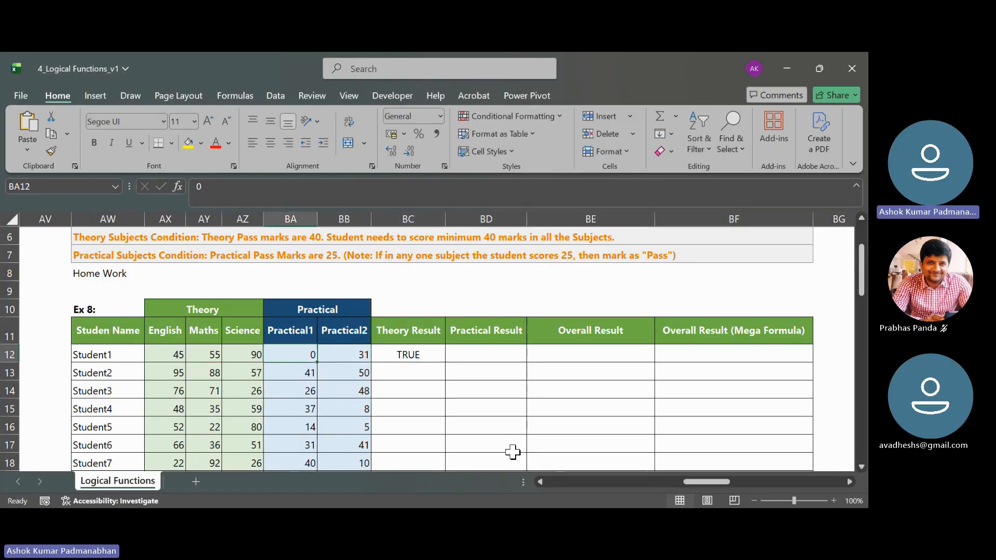
{"action": "key", "text": "Up"}
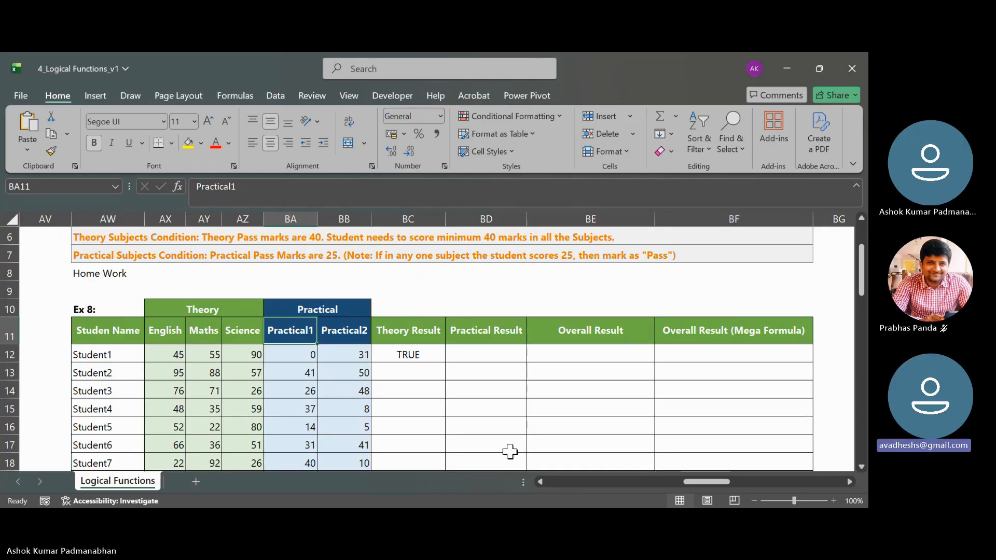
- Switch to the shared 4_Logical Functions V1 workbook and inspect Student1's AND formula in BC12, leaving it as it is
{"action": "left_click", "coordinate": [596, 57]}
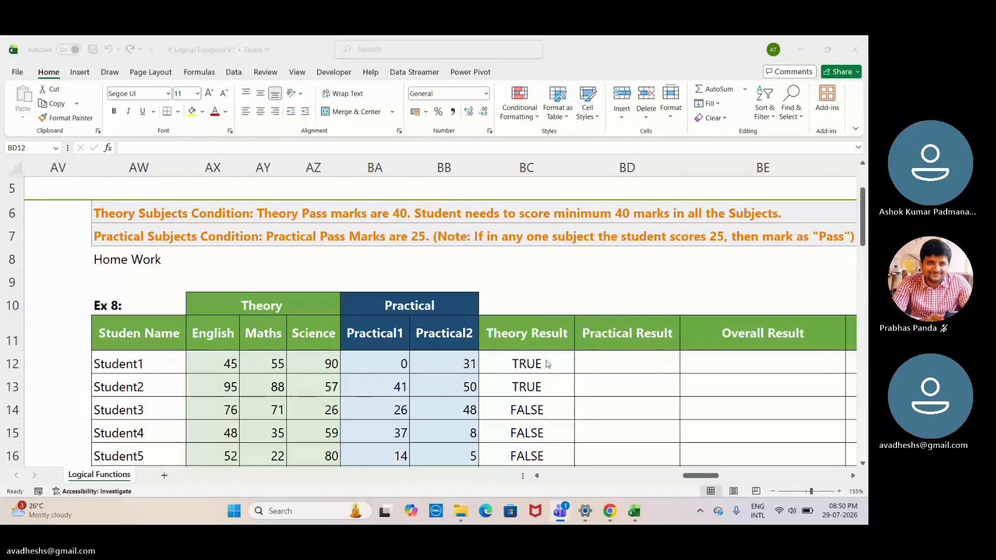
{"action": "left_click", "coordinate": [546, 361]}
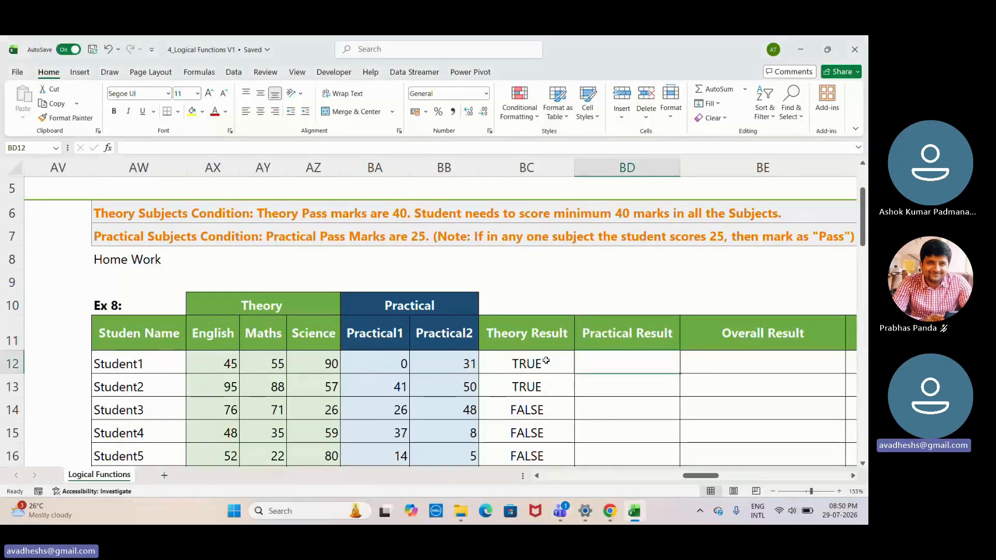
{"action": "double_click", "coordinate": [546, 361]}
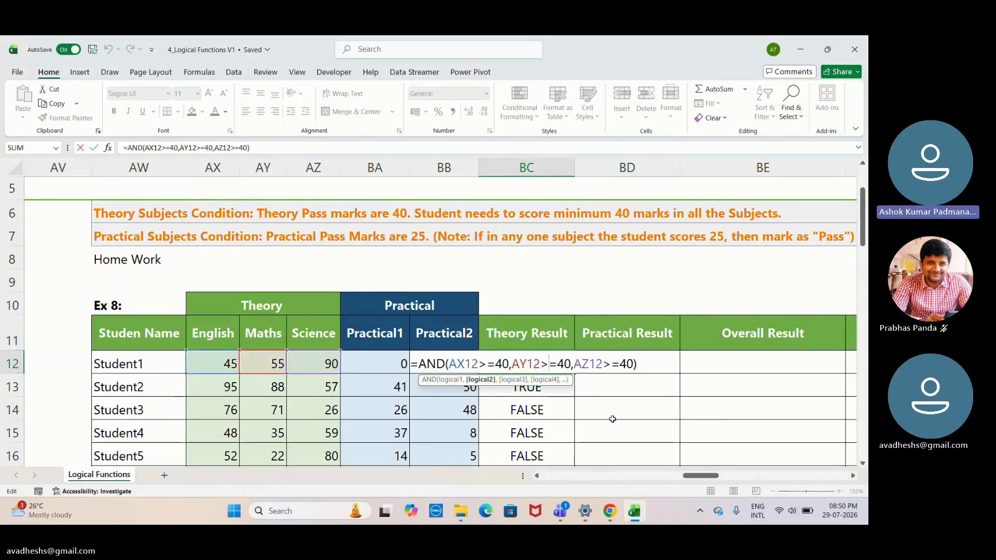
{"action": "key", "text": "Return"}
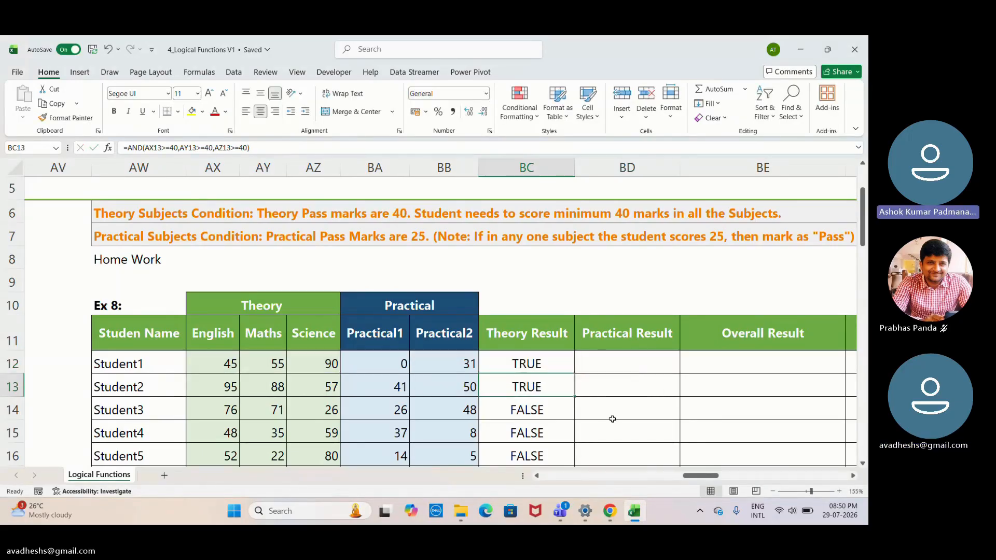
- Start an OR formula in BD12 for Student1's Practical Result, with BA12>=25 as the first condition and BB12 beginning the second
{"action": "left_click", "coordinate": [631, 356]}
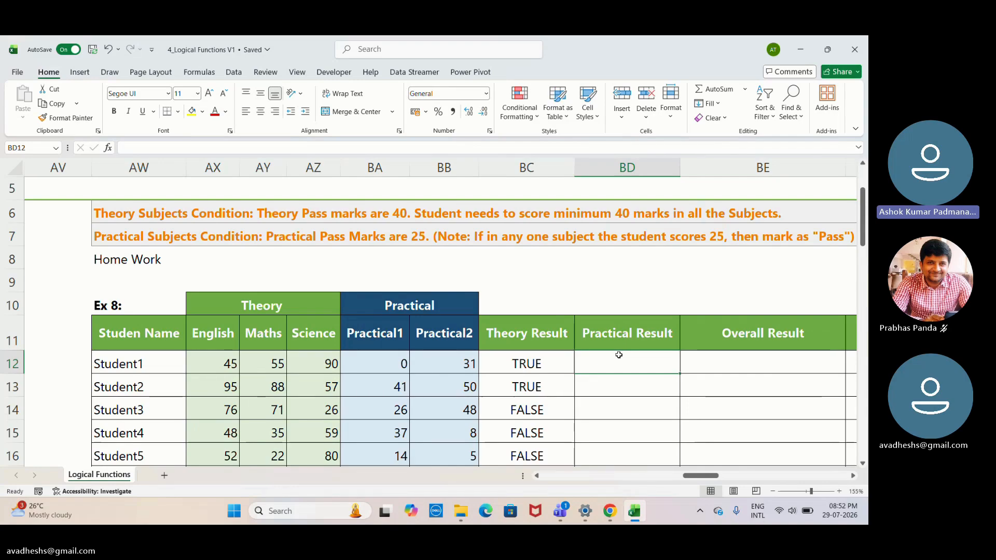
{"action": "type", "text": "="}
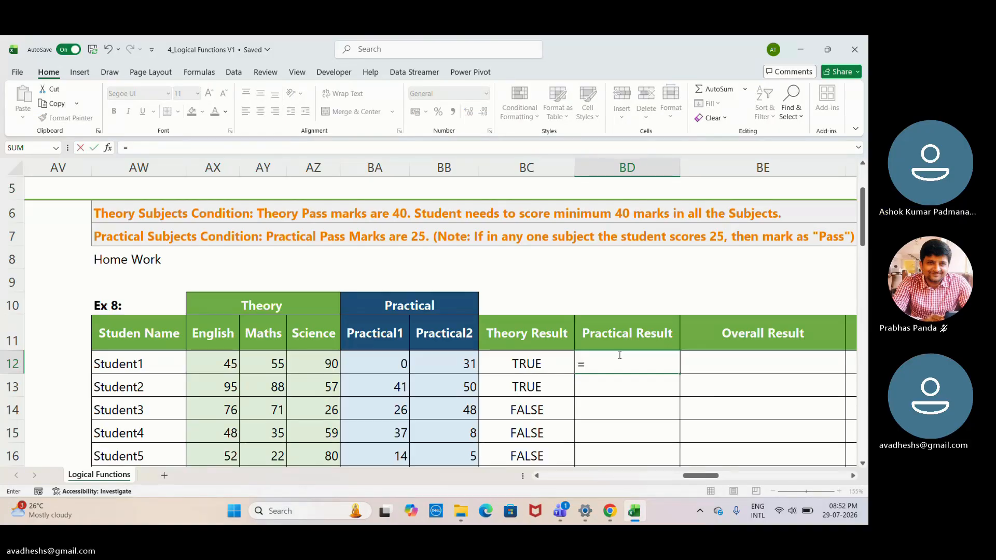
{"action": "type", "text": "OR("}
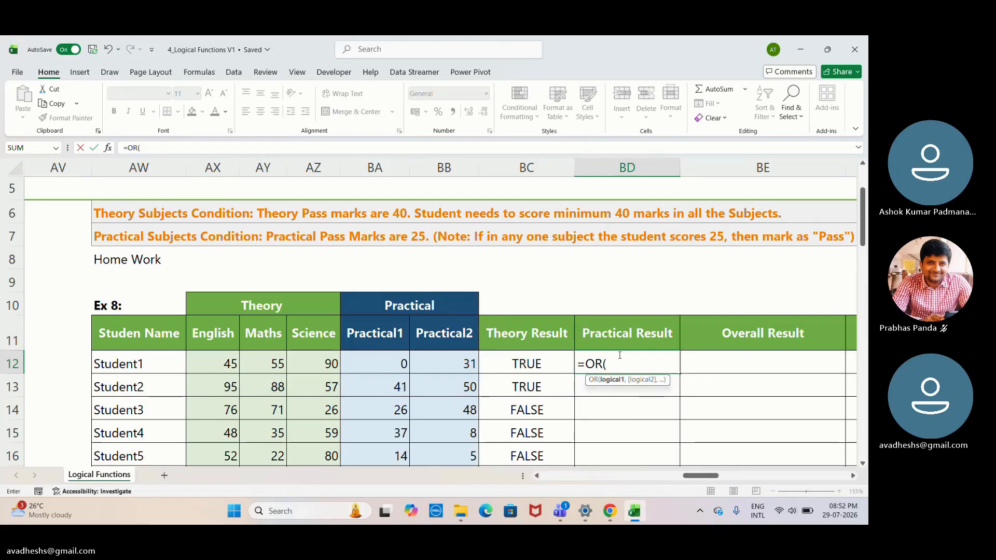
{"action": "left_click", "coordinate": [399, 366]}
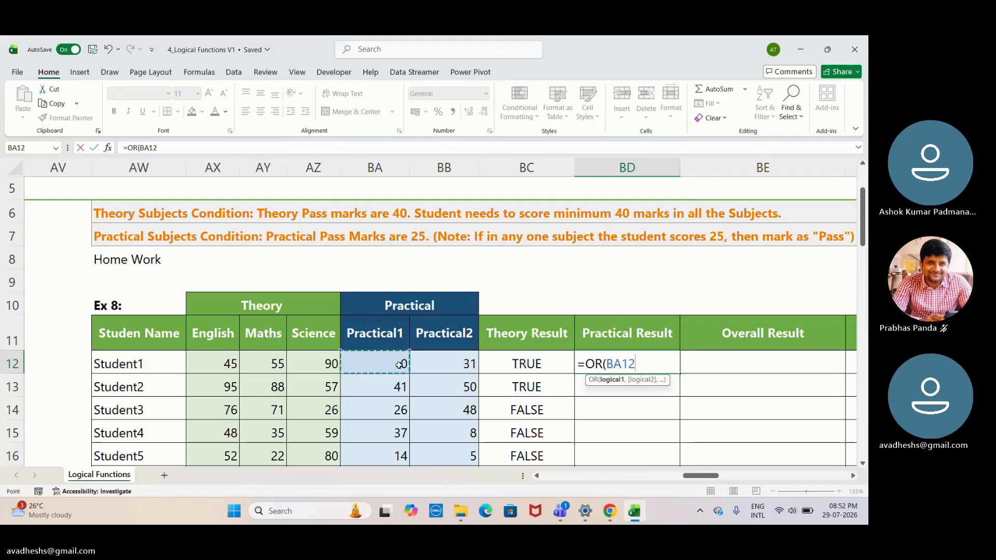
{"action": "type", "text": ">=25"}
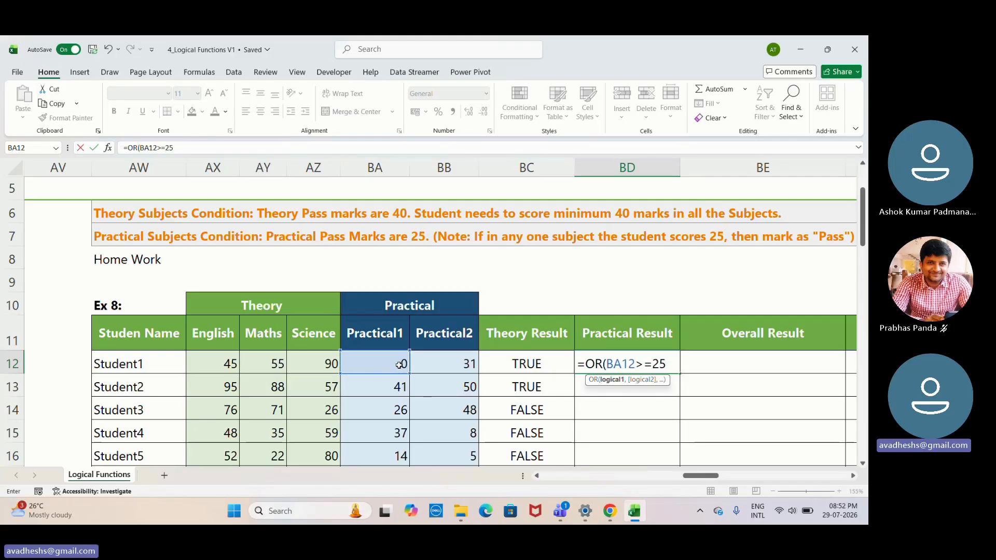
{"action": "type", "text": ","}
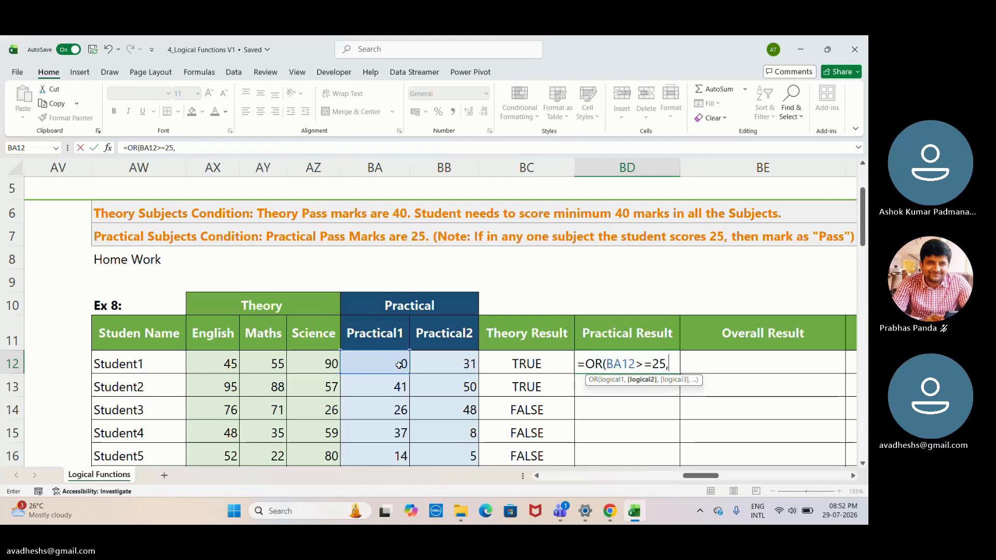
{"action": "left_click", "coordinate": [444, 369]}
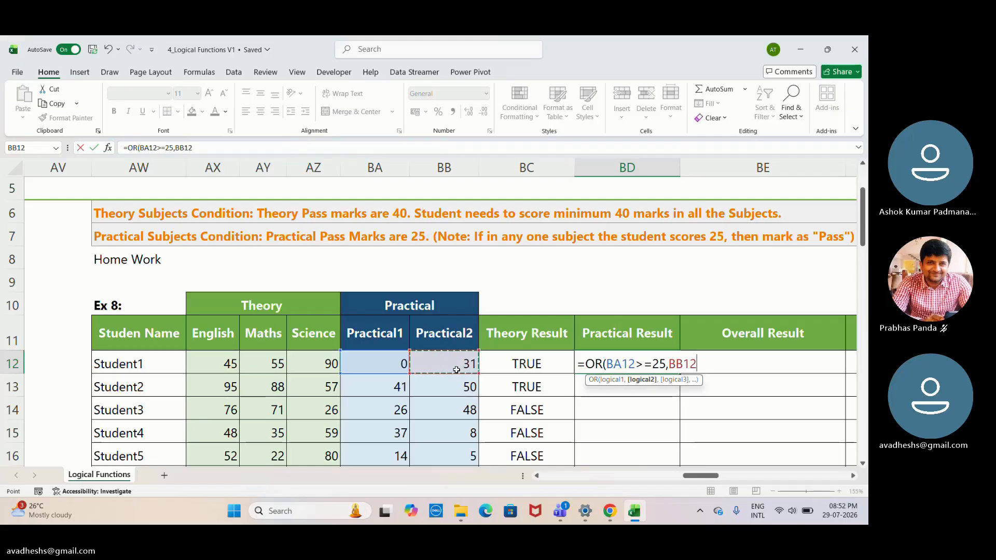
{"action": "type", "text": ","}
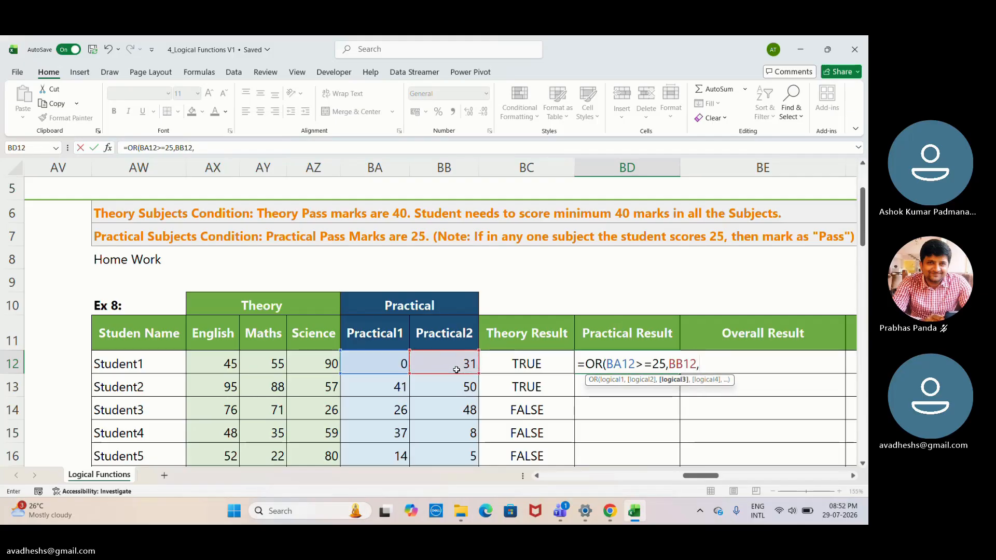
{"action": "type", "text": "=25"}
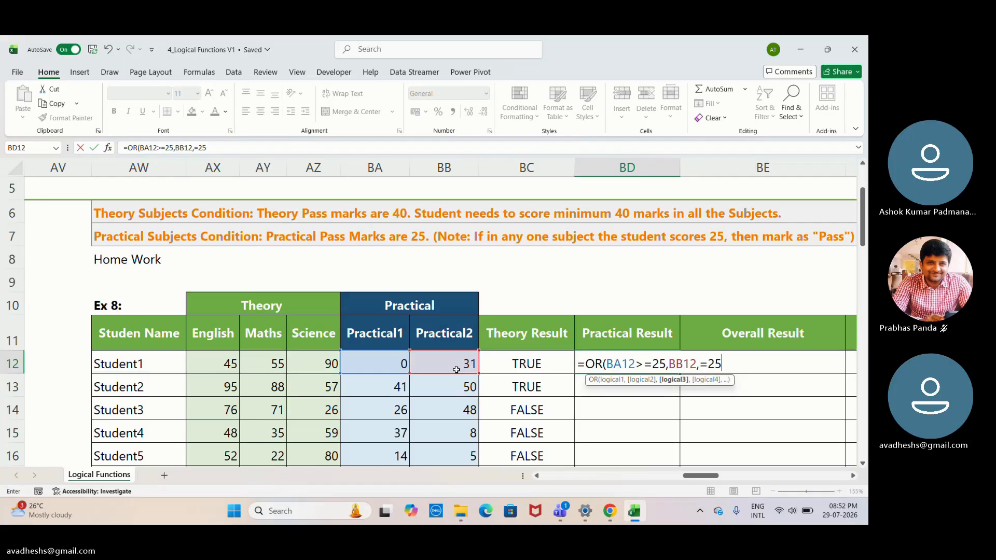
{"action": "key", "text": "BackSpace"}
{"action": "key", "text": "BackSpace"}
{"action": "key", "text": "BackSpace"}
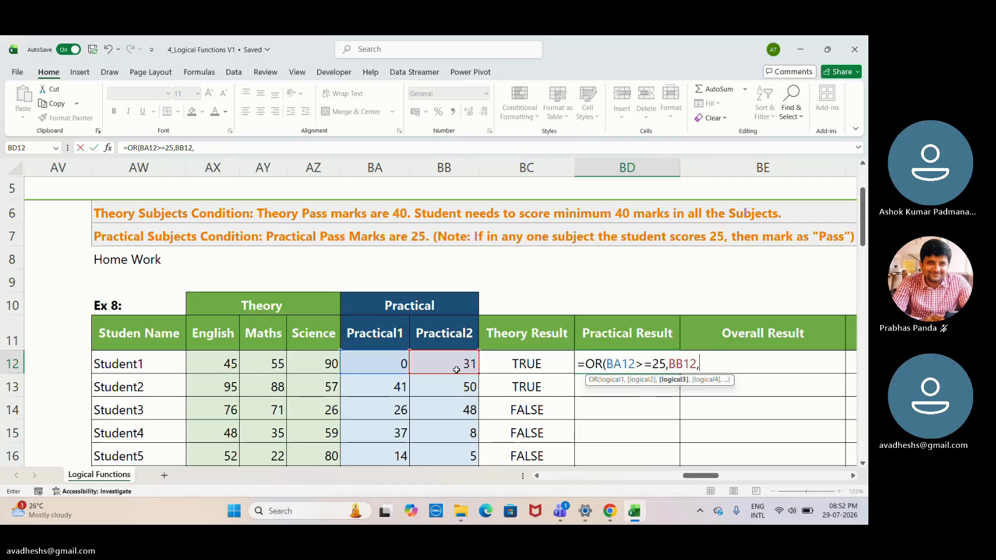
{"action": "key", "text": "BackSpace"}
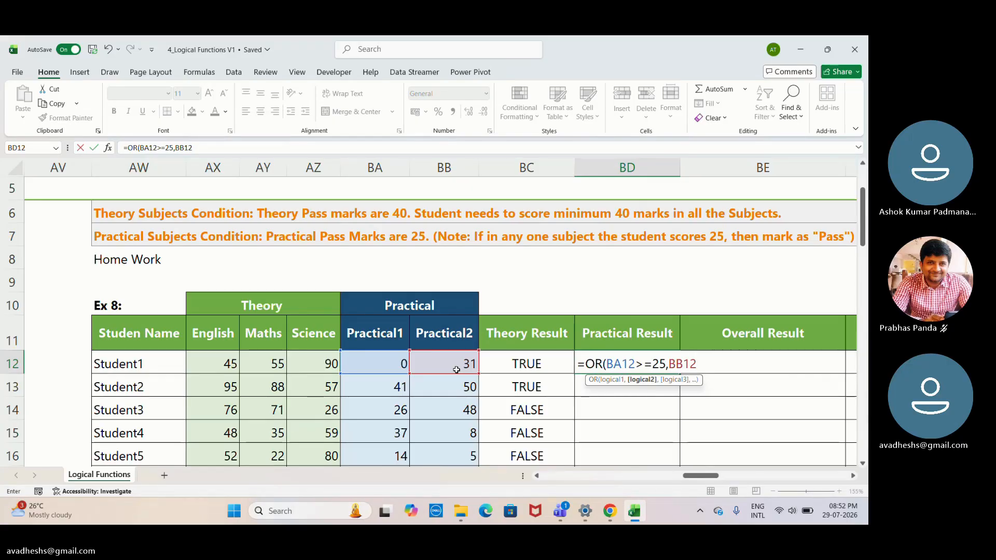
- Complete the BD12 formula as =OR(BA12>=25,BB12>=25) and fill it down the Practical Result column for all students
{"action": "type", "text": ">=25)"}
{"action": "key", "text": "Return"}
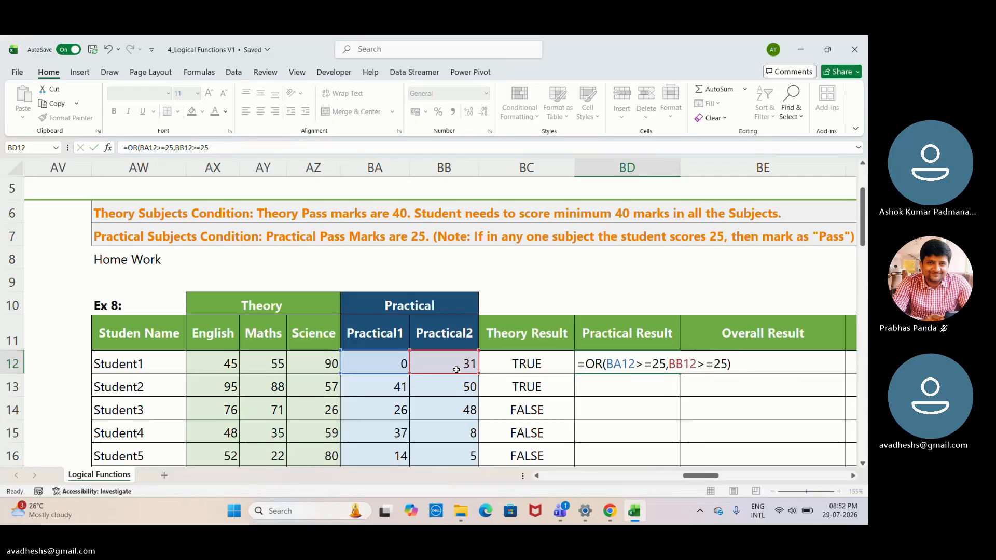
{"action": "left_click", "coordinate": [619, 363]}
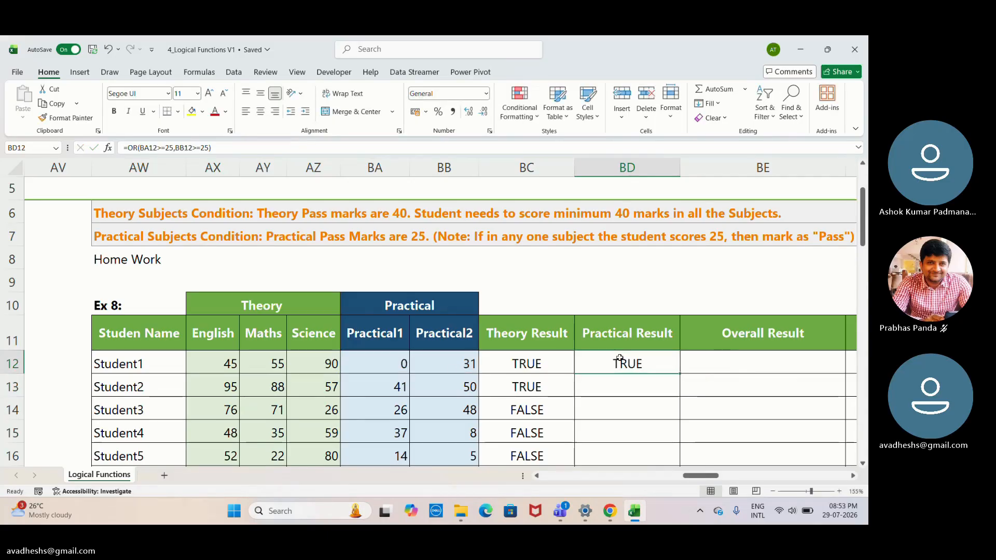
{"action": "double_click", "coordinate": [680, 374]}
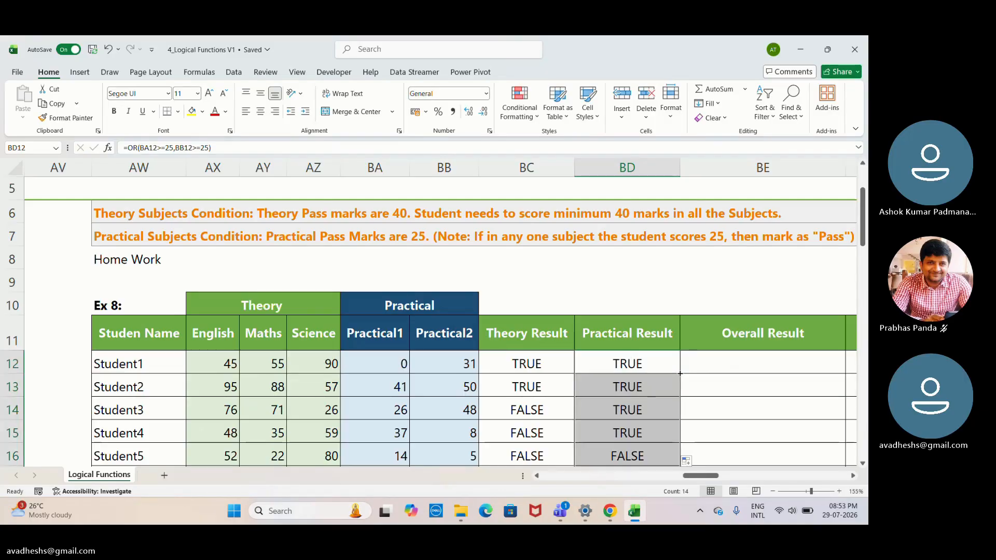
- Review the filled Practical Result formulas down the whole student list and return to the start of the table
{"action": "key", "text": "Down"}
{"action": "key", "text": "Down"}
{"action": "key", "text": "Down"}
{"action": "key", "text": "Down"}
{"action": "key", "text": "Down"}
{"action": "key", "text": "Down"}
{"action": "key", "text": "Down"}
{"action": "key", "text": "Down"}
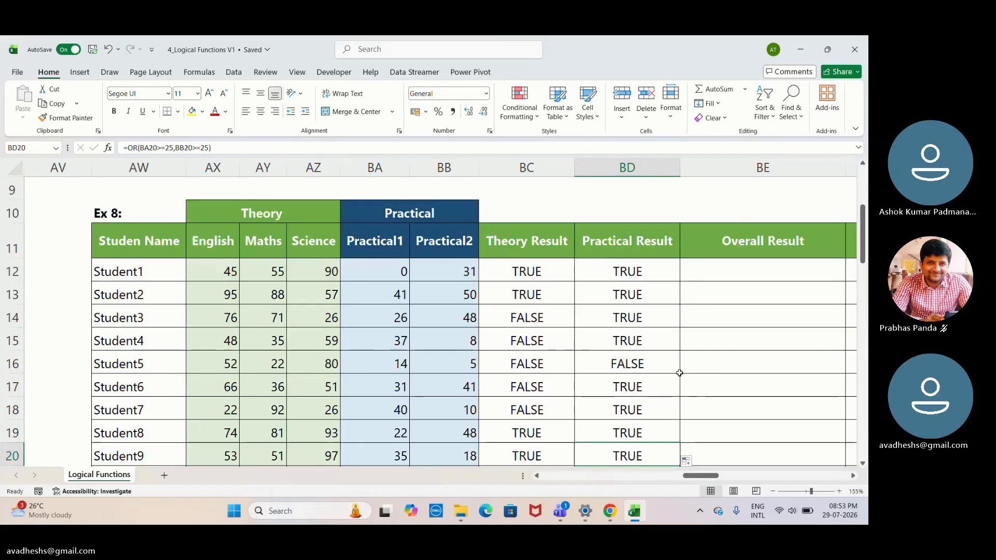
{"action": "key", "text": "Down"}
{"action": "key", "text": "Down"}
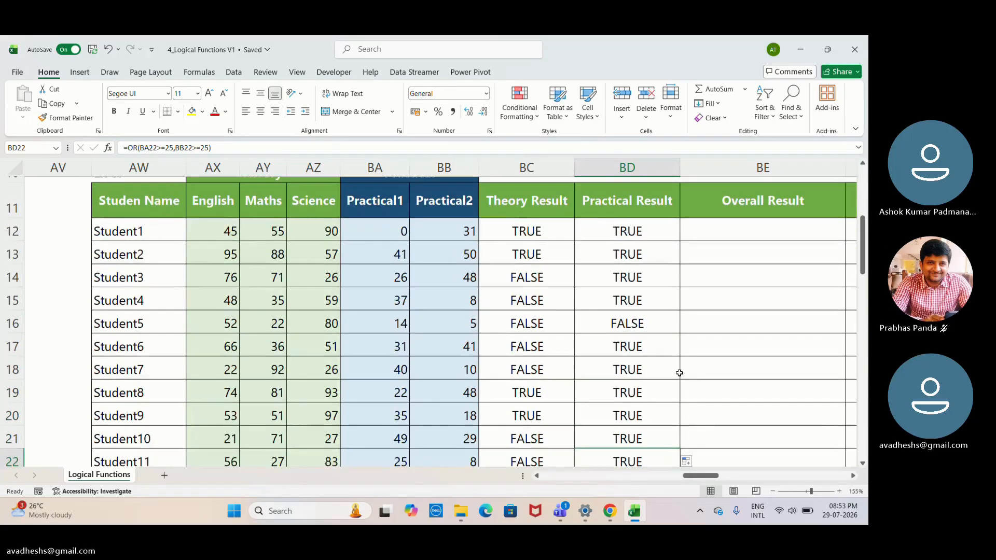
{"action": "key", "text": "Down"}
{"action": "key", "text": "Down"}
{"action": "key", "text": "Down"}
{"action": "key", "text": "Down"}
{"action": "key", "text": "Up"}
{"action": "key", "text": "Up"}
{"action": "key", "text": "Up"}
{"action": "key", "text": "Up"}
{"action": "key", "text": "Up"}
{"action": "key", "text": "Up"}
{"action": "key", "text": "Up"}
{"action": "key", "text": "Up"}
{"action": "key", "text": "Up"}
{"action": "key", "text": "Up"}
{"action": "key", "text": "Up"}
{"action": "key", "text": "Up"}
{"action": "key", "text": "Up"}
{"action": "key", "text": "Up"}
{"action": "key", "text": "Up"}
{"action": "key", "text": "Up"}
{"action": "key", "text": "Up"}
{"action": "key", "text": "Up"}
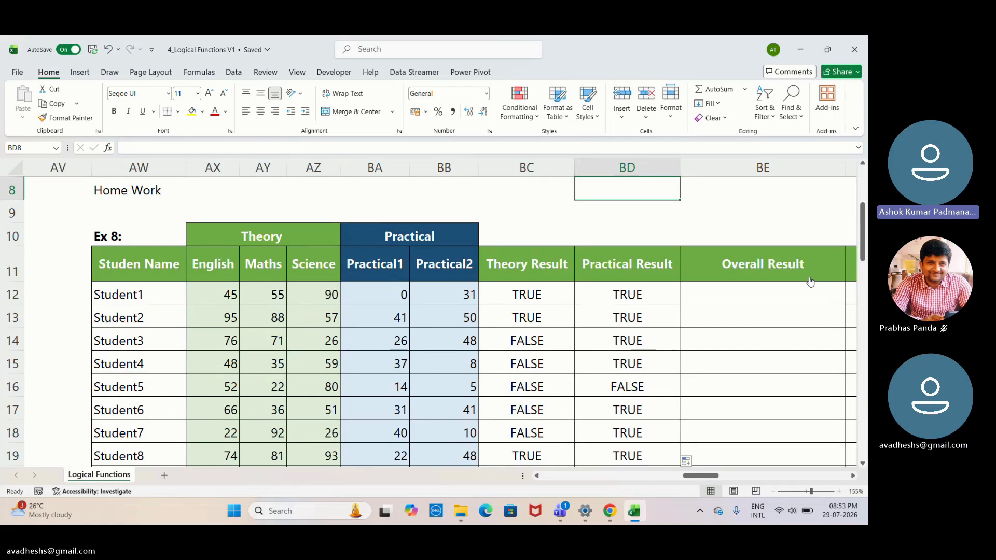
- Look over the empty Overall Result and Overall Result (Mega Formula) columns, and return to Student1's name in AW12
{"action": "left_click", "coordinate": [768, 294]}
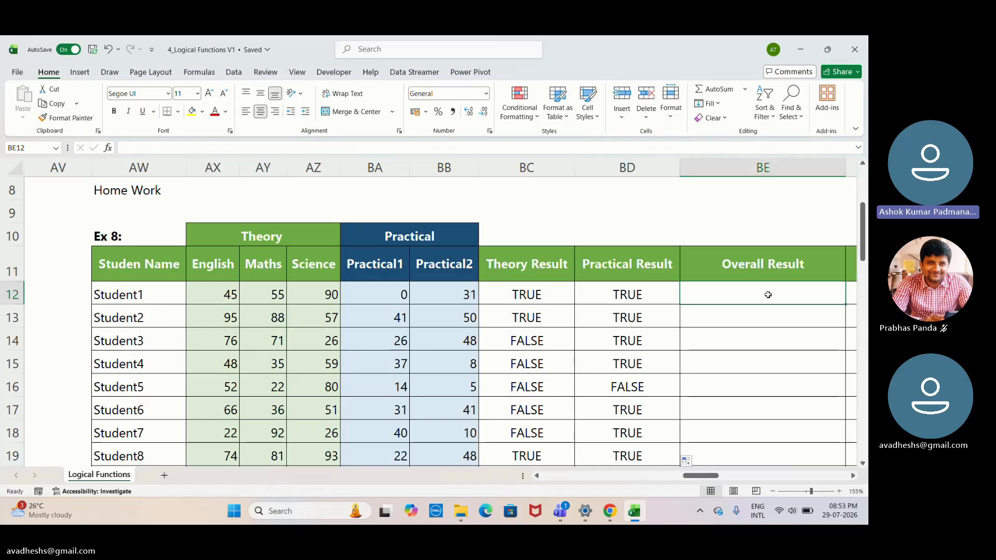
{"action": "key", "text": "Right"}
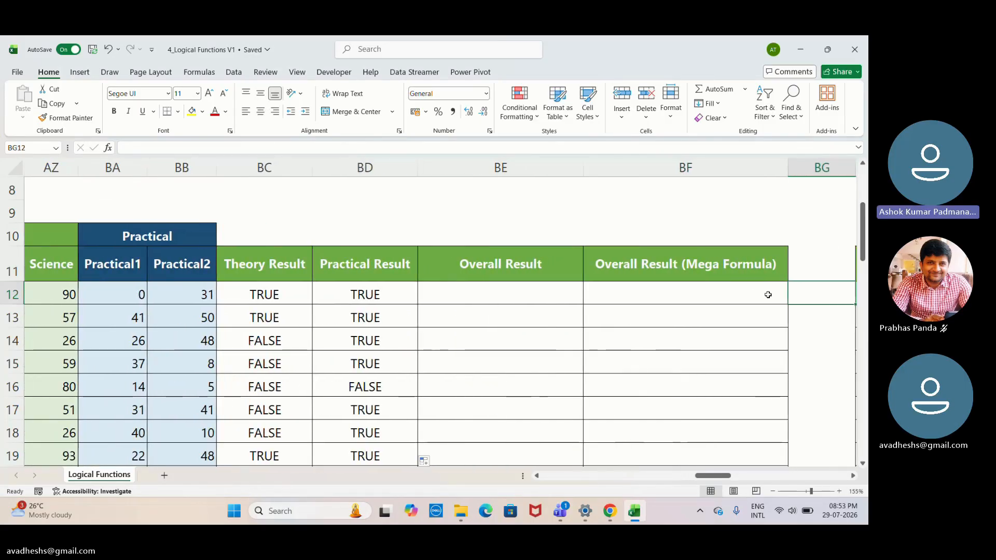
{"action": "key", "text": "Left"}
{"action": "key", "text": "ctrl+Left"}
{"action": "key", "text": "ctrl+Left"}
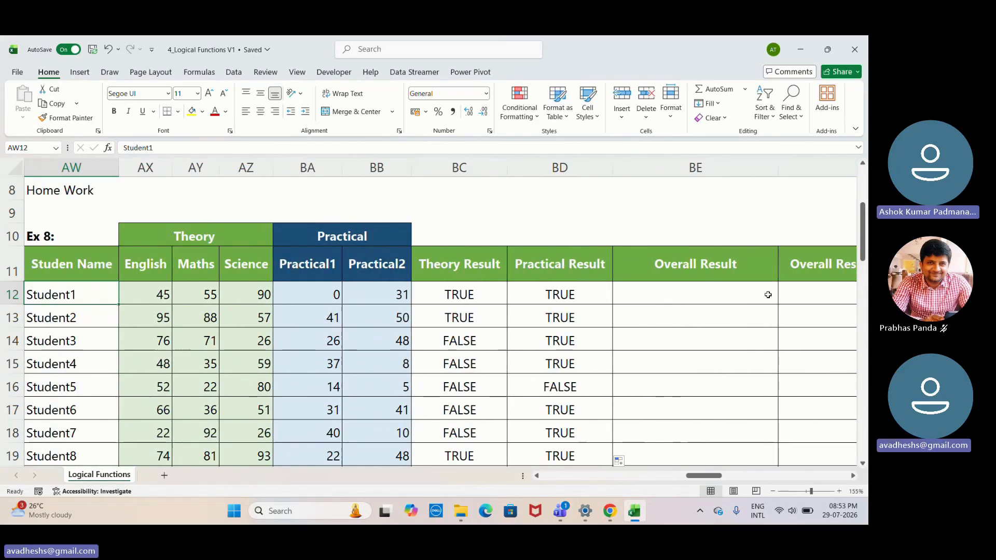
- Review the theory and practical pass conditions with Student1's marks, and select BE12 in the Overall Result column
{"action": "key", "text": "ctrl+Up"}
{"action": "key", "text": "ctrl+Up"}
{"action": "key", "text": "ctrl+Up"}
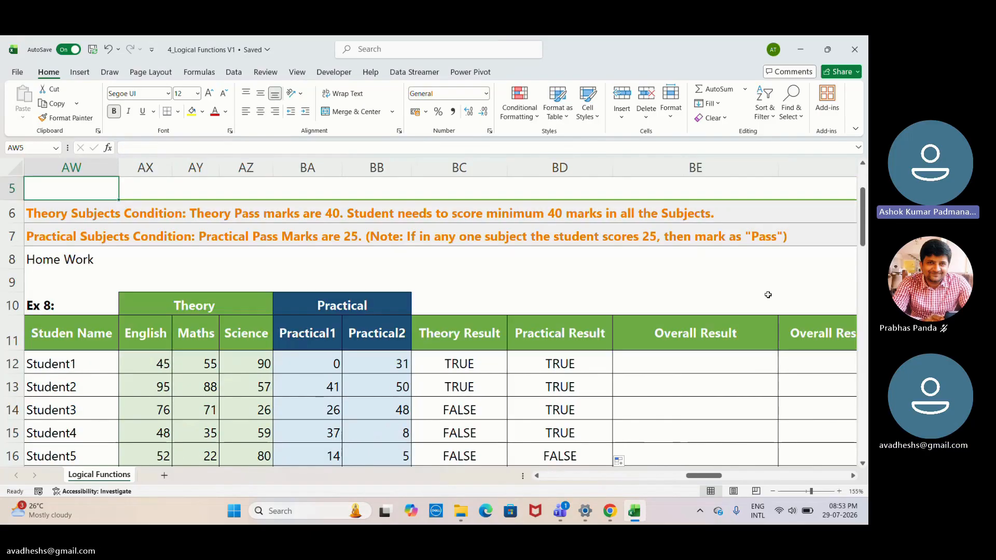
{"action": "key", "text": "Down"}
{"action": "key", "text": "Down"}
{"action": "key", "text": "Down"}
{"action": "key", "text": "Down"}
{"action": "key", "text": "Down"}
{"action": "key", "text": "Down"}
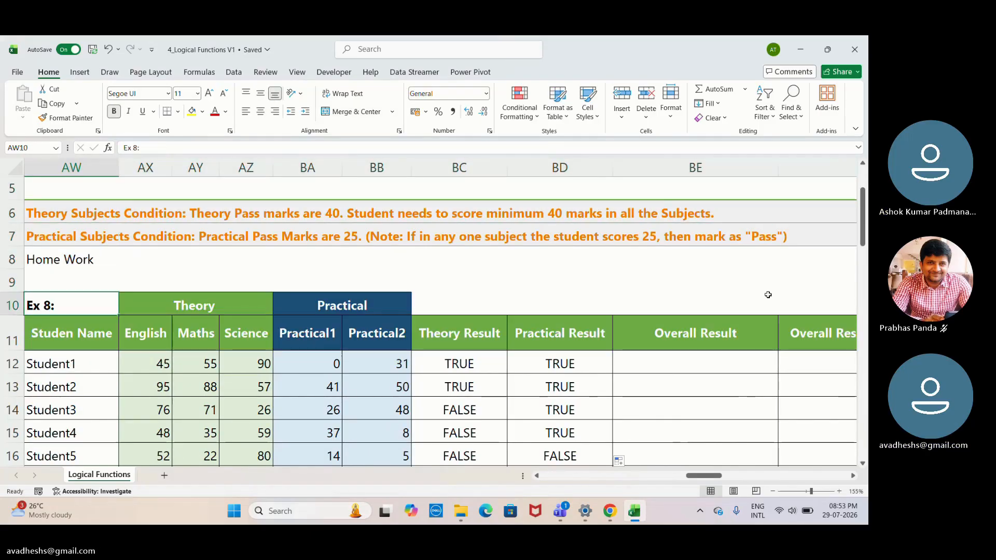
{"action": "key", "text": "Right"}
{"action": "key", "text": "Right"}
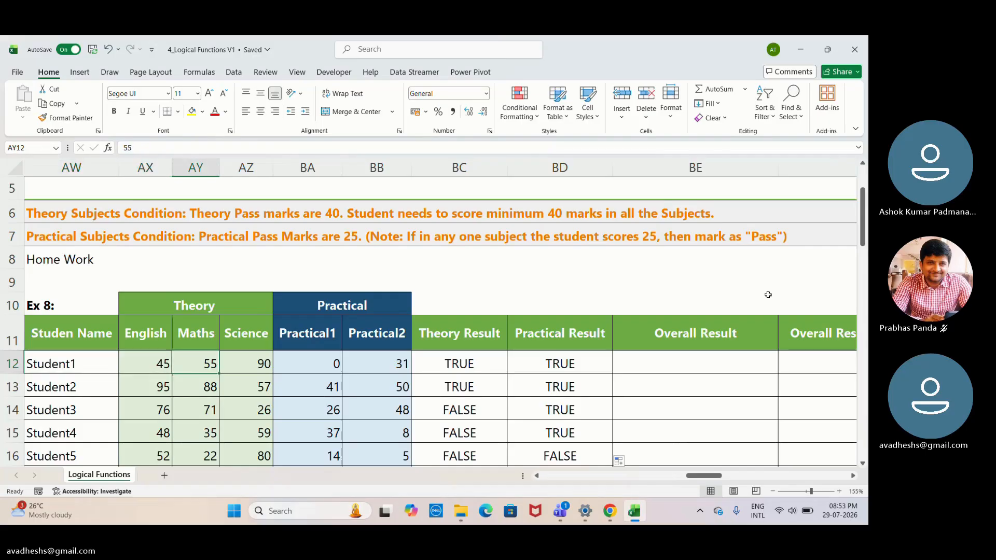
{"action": "key", "text": "Right"}
{"action": "key", "text": "Right"}
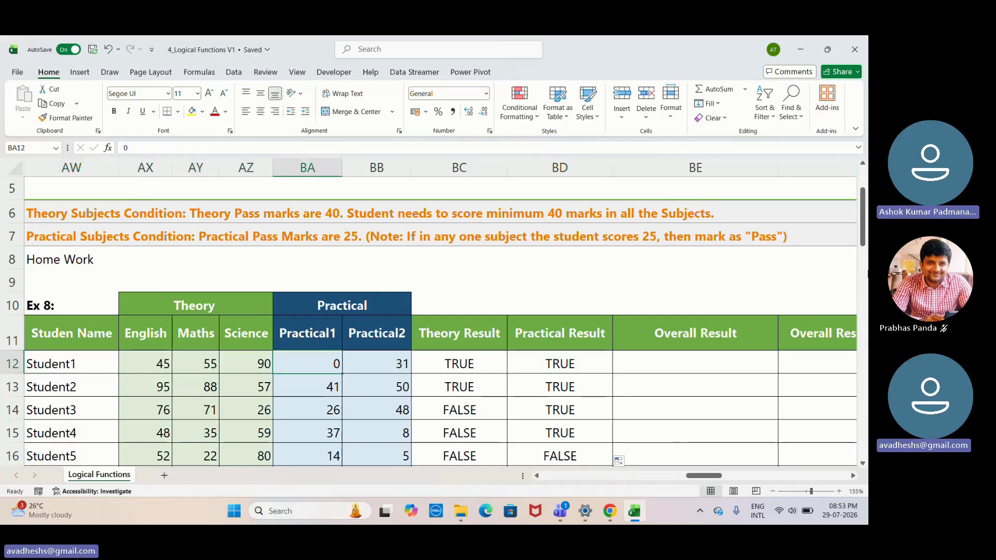
{"action": "left_click", "coordinate": [683, 365]}
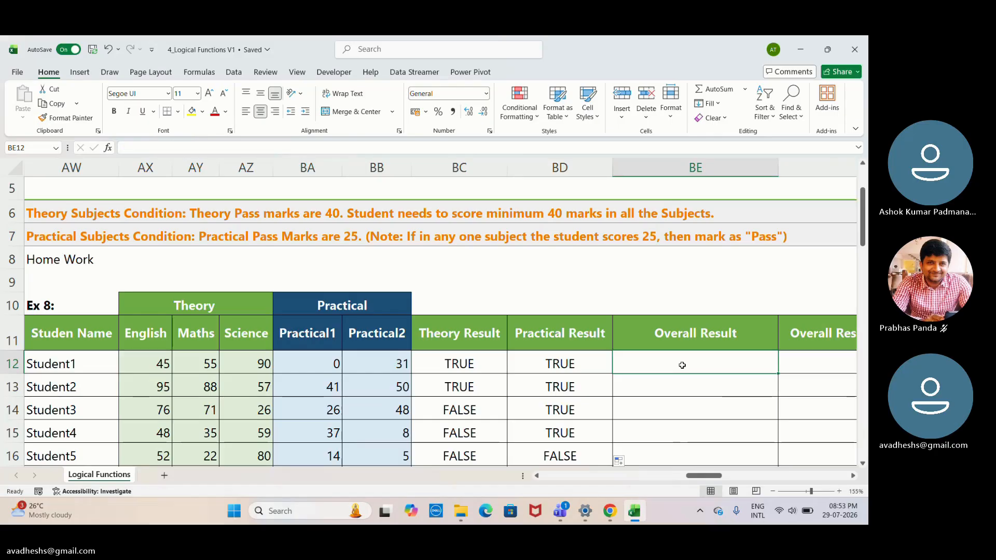
- Try to start the Overall Result formula in BE12 as =IF(BC12,"Pass"
{"action": "type", "text": "="}
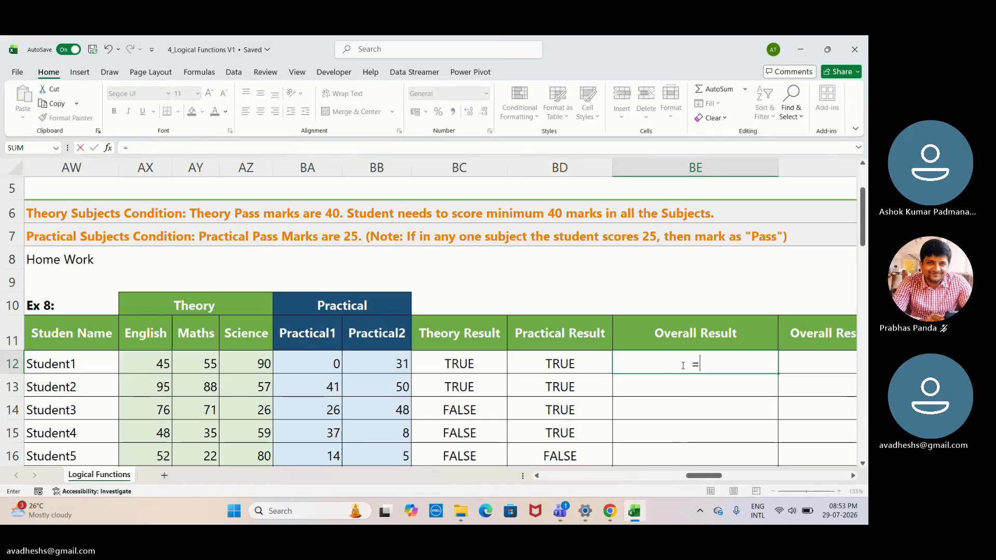
{"action": "type", "text": "I"}
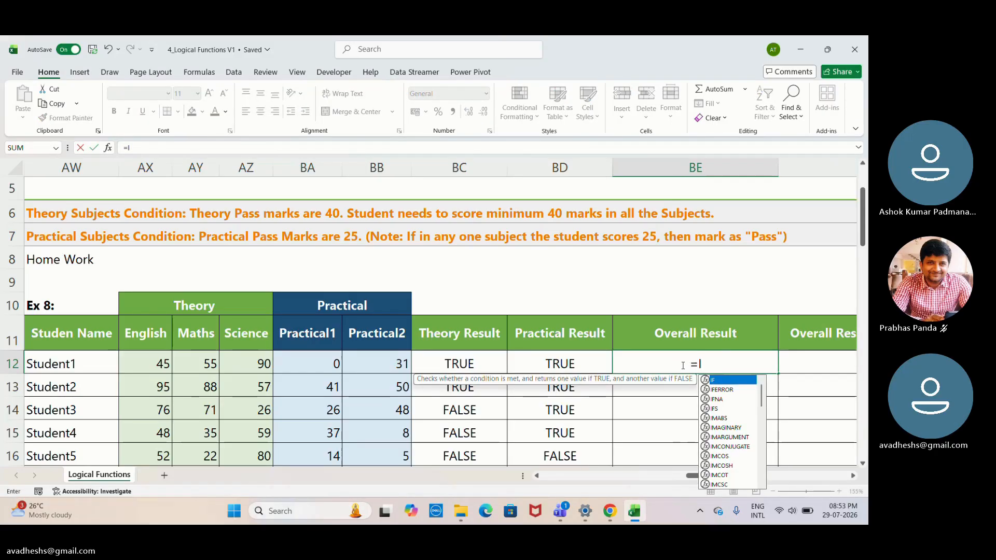
{"action": "type", "text": "F("}
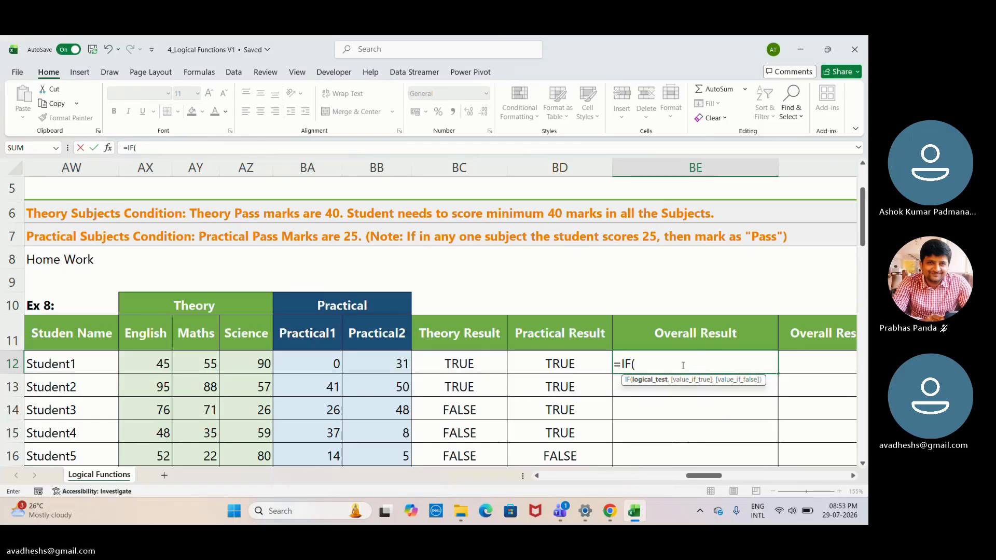
{"action": "left_click", "coordinate": [484, 367]}
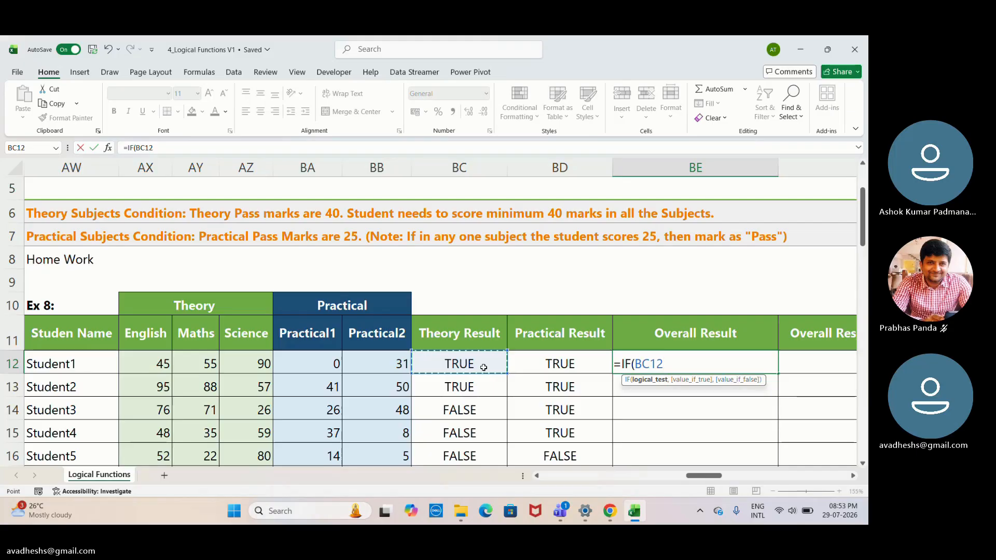
{"action": "type", "text": ","}
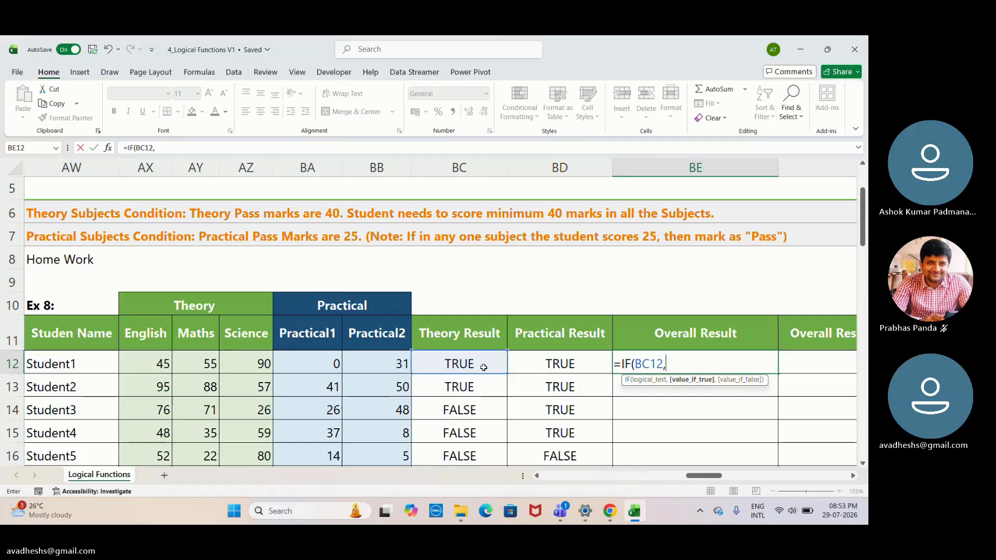
{"action": "type", "text": "\"Pass"}
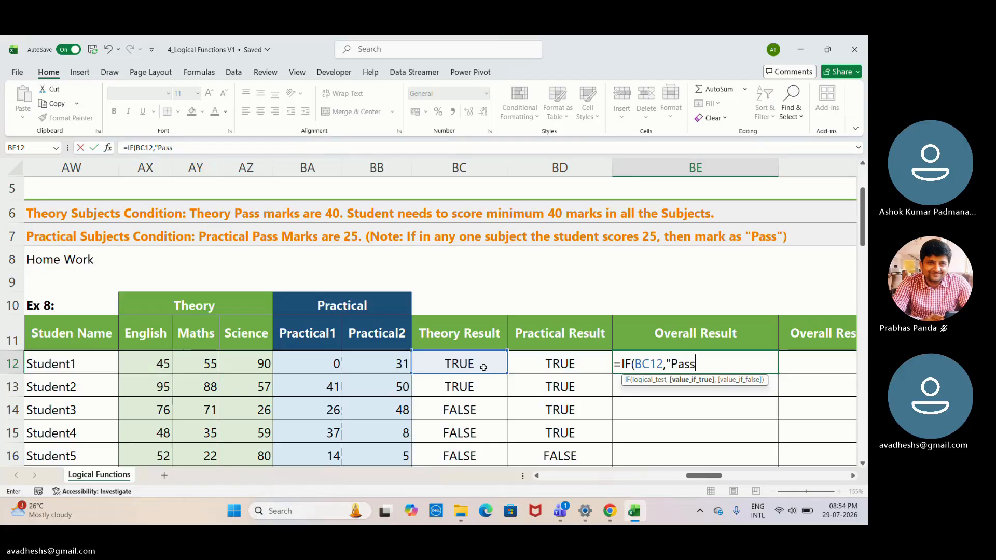
{"action": "type", "text": "\""}
{"action": "type", "text": ","}
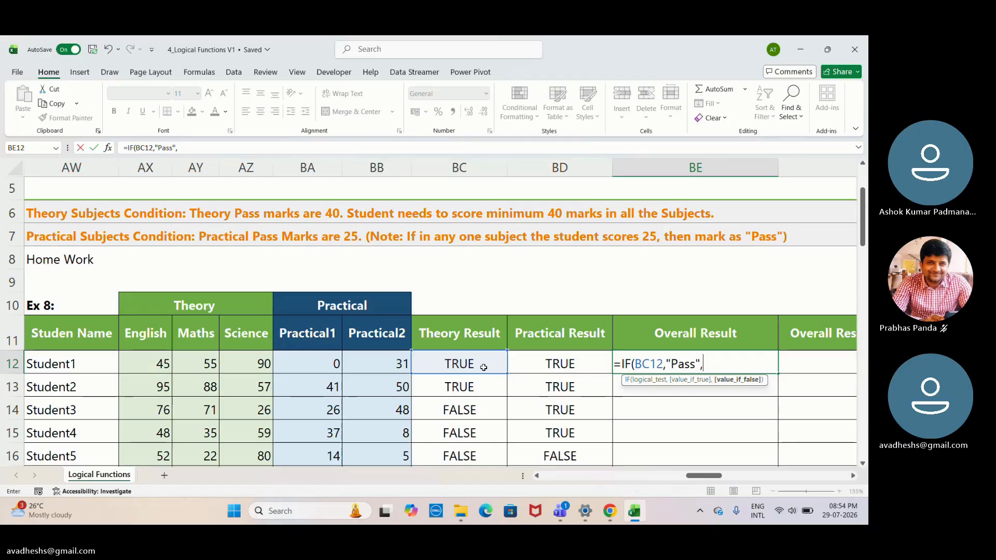
{"action": "key", "text": "BackSpace"}
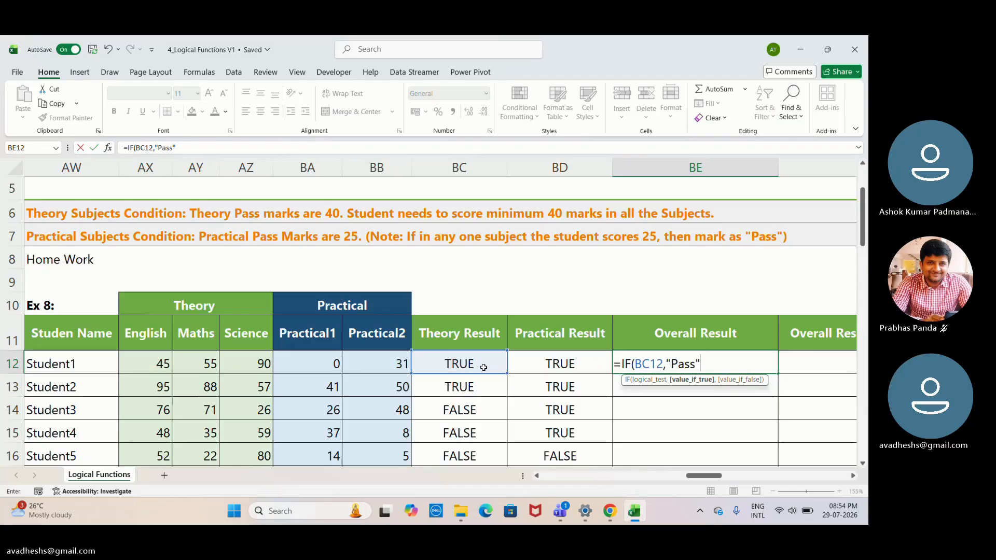
- Try nesting a second IF in the BE12 formula that tests the practical result in BD12
{"action": "type", "text": "i"}
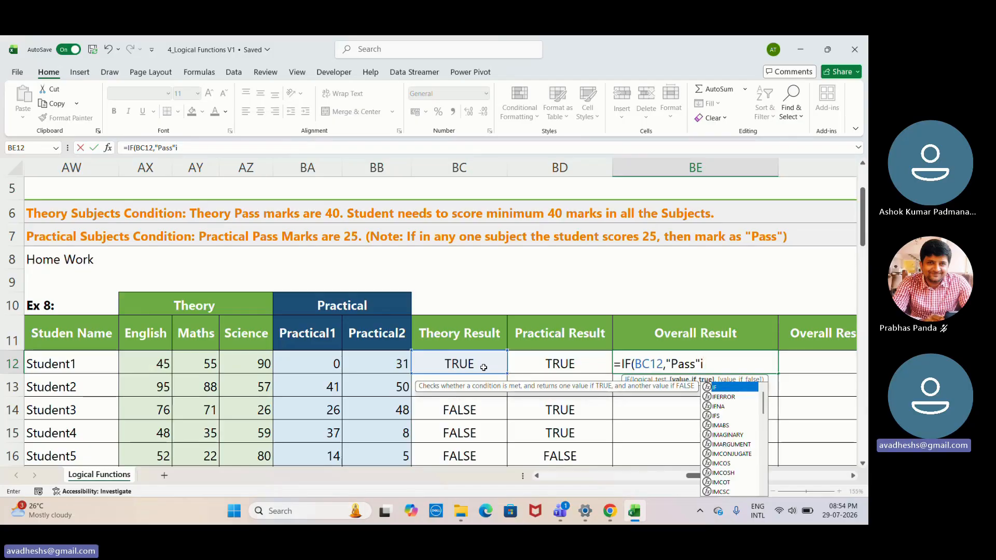
{"action": "key", "text": "Tab"}
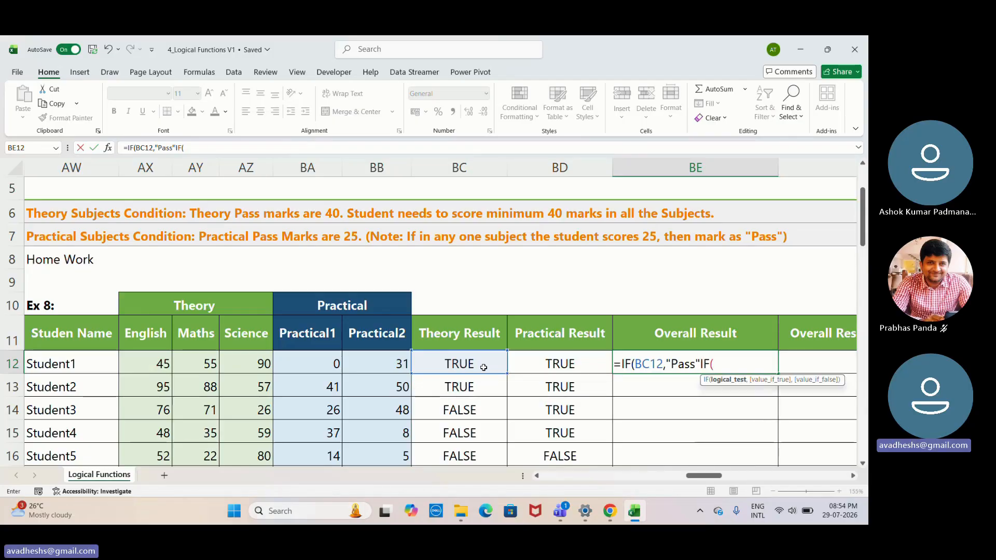
{"action": "left_click", "coordinate": [554, 365]}
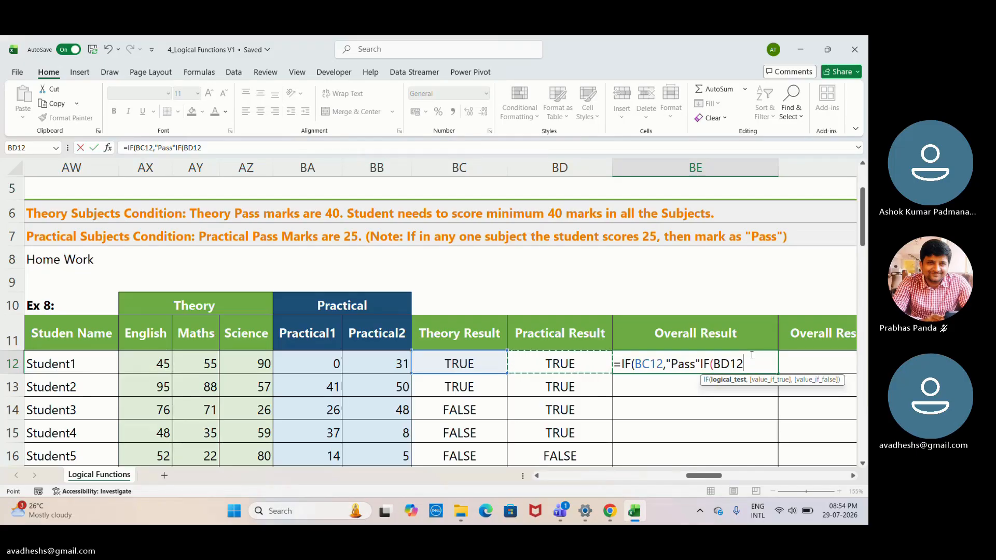
{"action": "type", "text": ","}
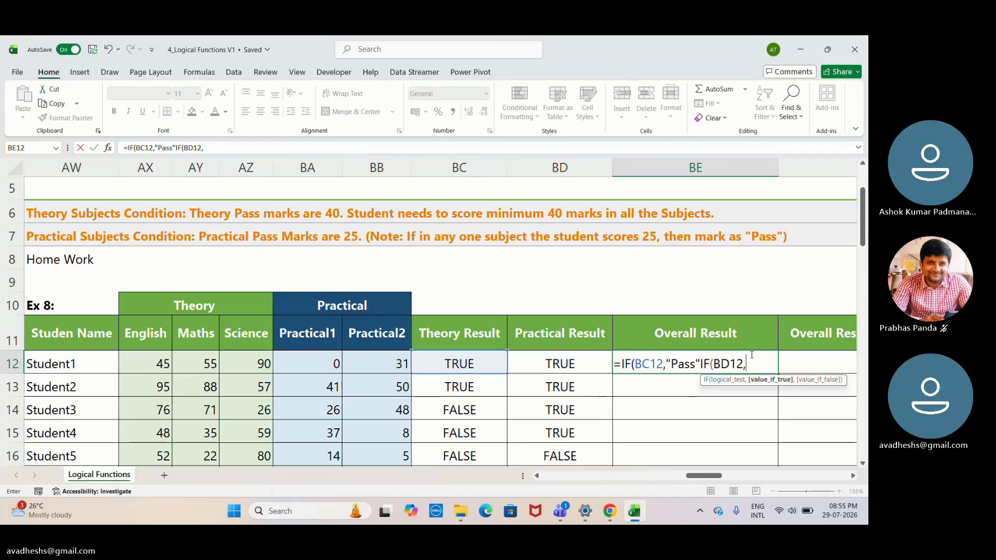
{"action": "left_click", "coordinate": [575, 363]}
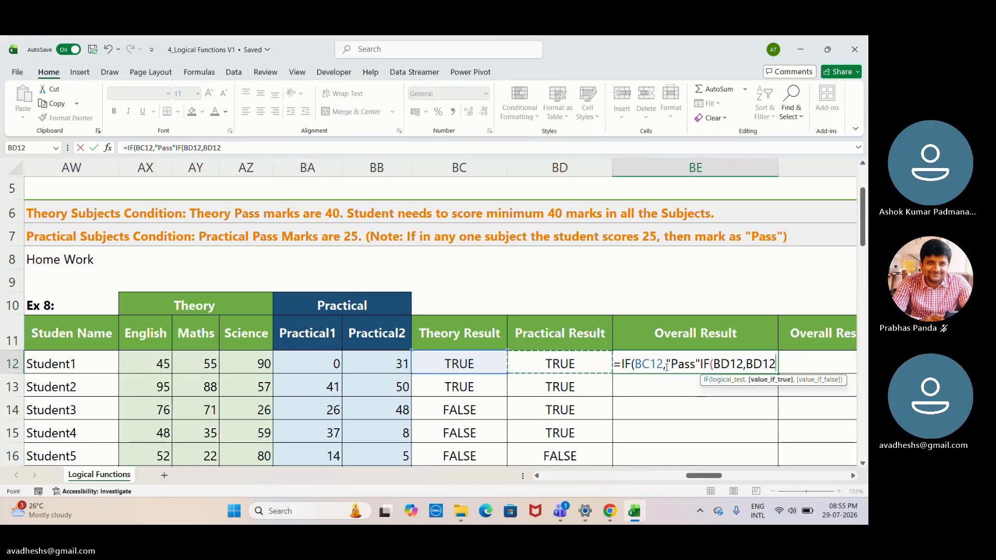
{"action": "key", "text": "BackSpace"}
{"action": "key", "text": "BackSpace"}
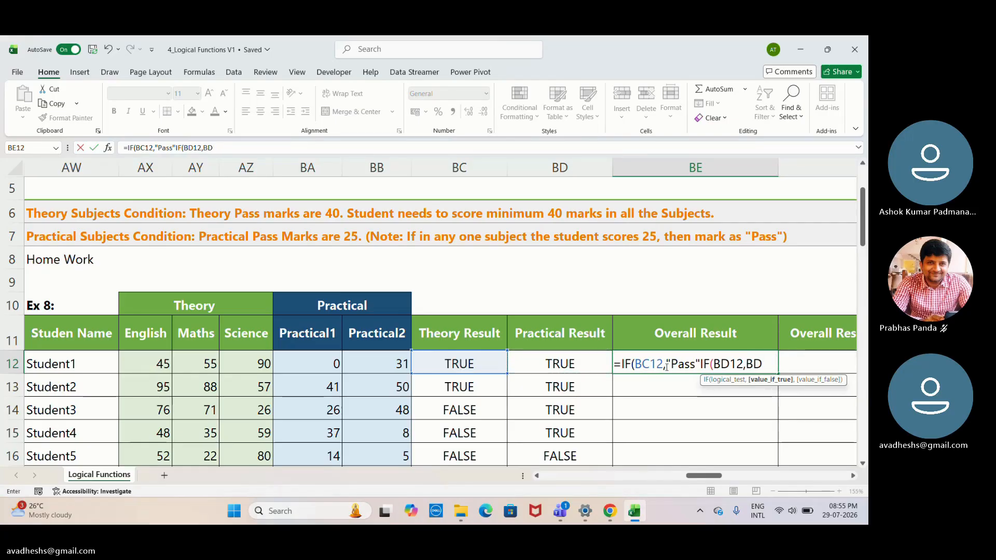
{"action": "key", "text": "BackSpace"}
{"action": "key", "text": "BackSpace"}
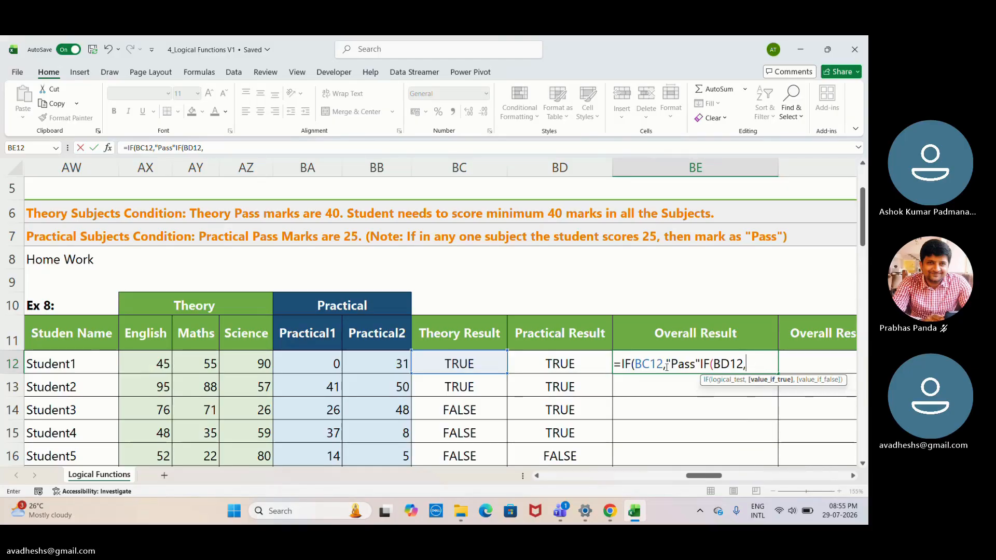
- Give the nested IF "Pass" as its true value and separate it from the first "Pass" with a comma
{"action": "type", "text": "\"\""}
{"action": "type", "text": "Pa"}
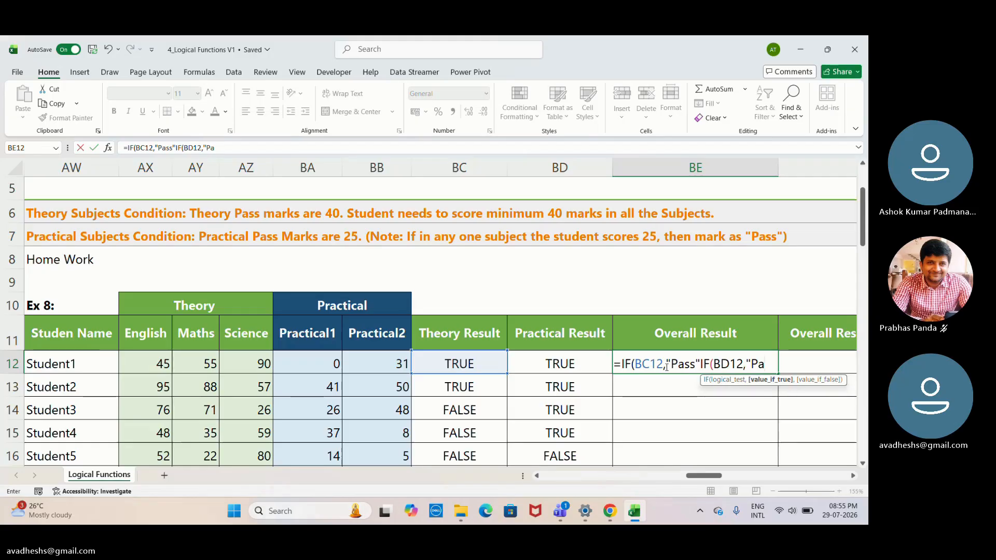
{"action": "type", "text": "ss"}
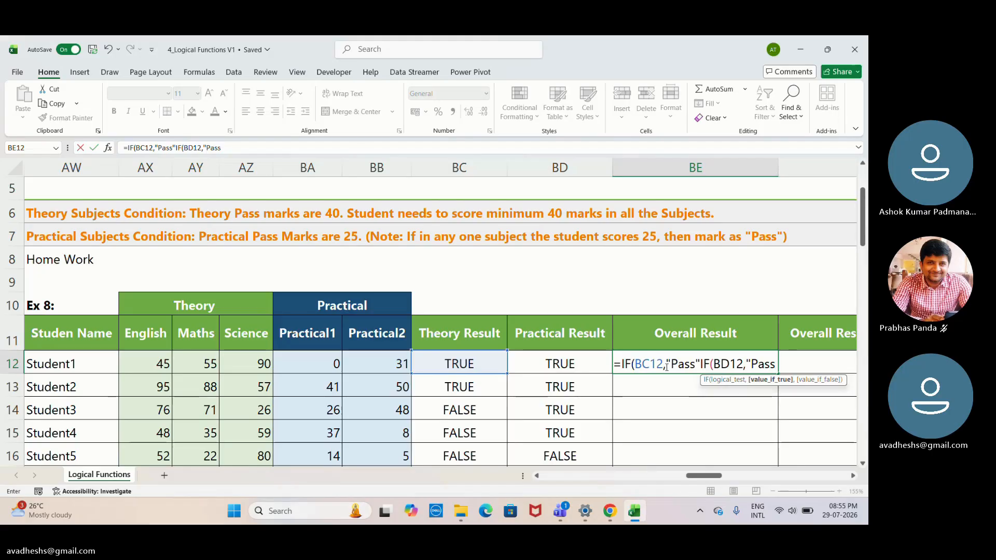
{"action": "key", "text": "shift"}
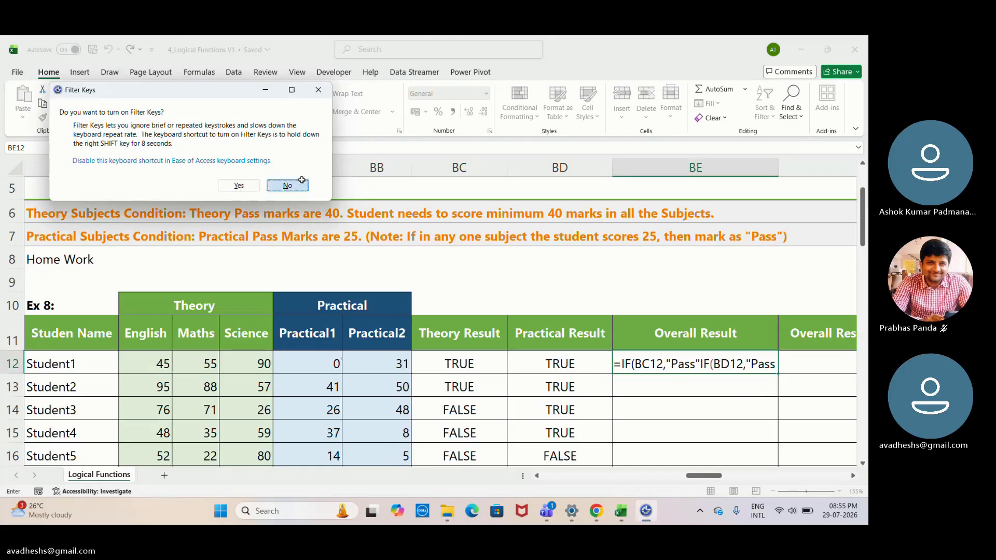
{"action": "key", "text": "Escape"}
{"action": "type", "text": "\""}
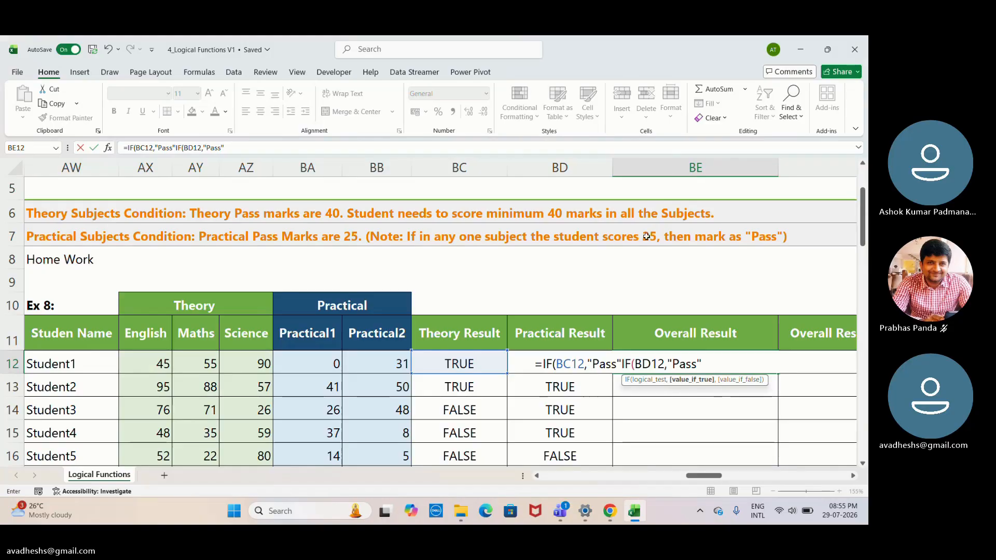
{"action": "left_click", "coordinate": [618, 364]}
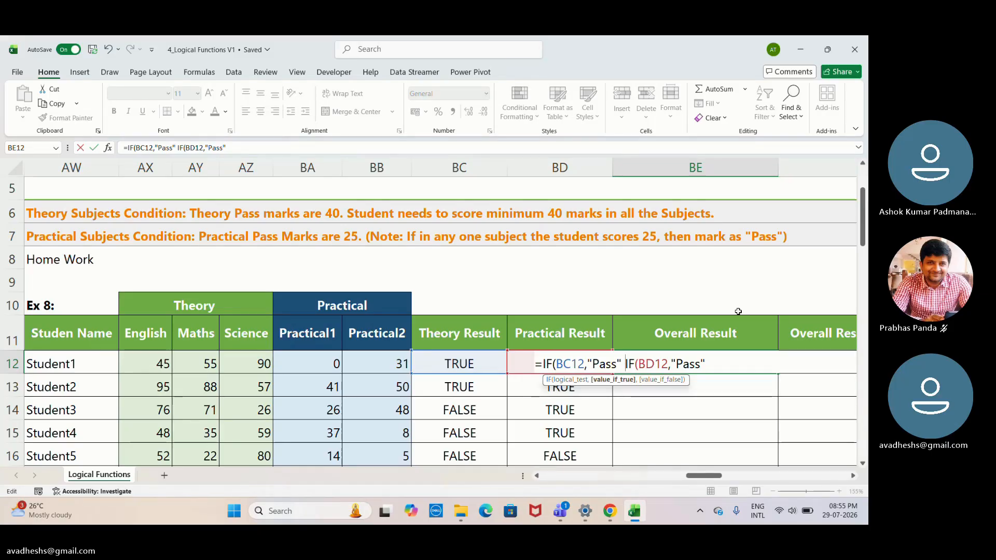
{"action": "type", "text": ","}
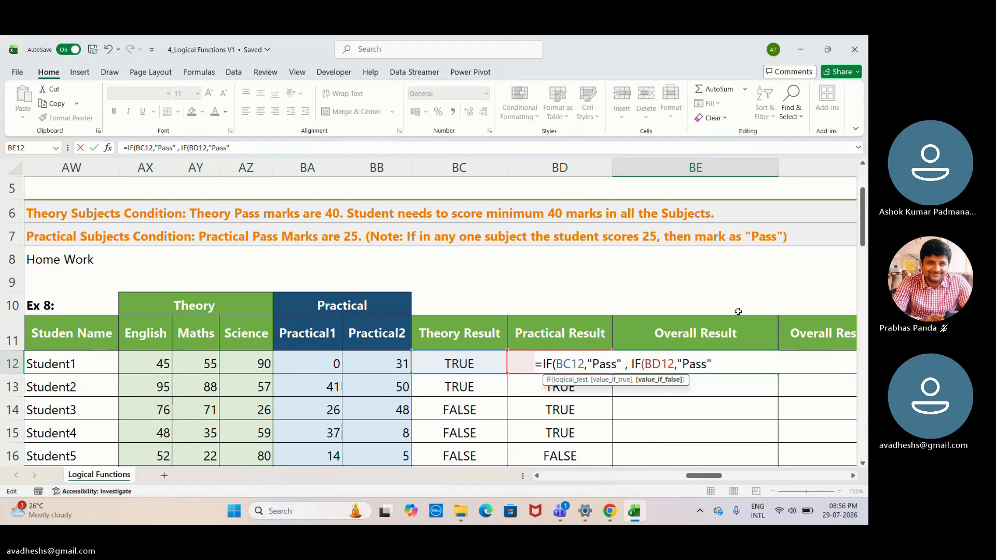
{"action": "type", "text": " F"}
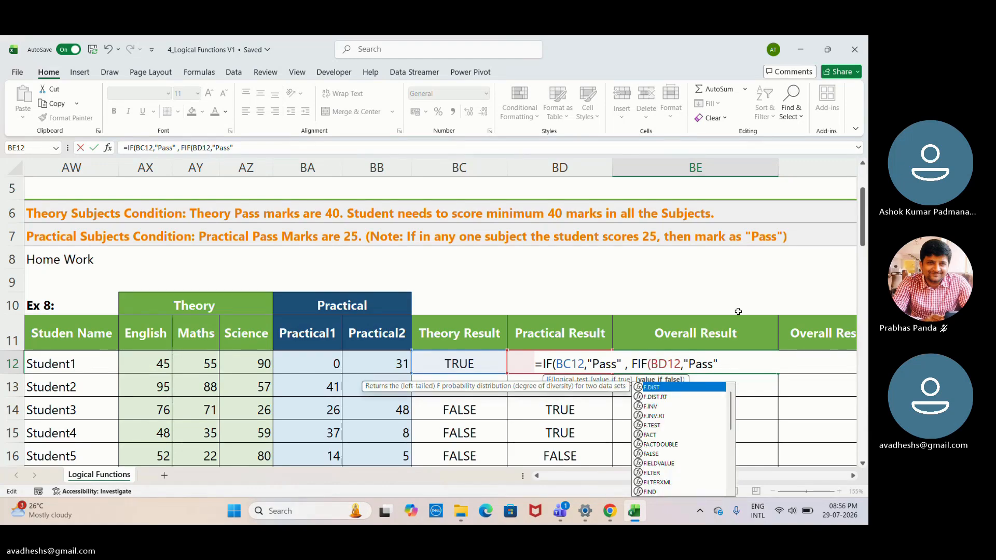
{"action": "key", "text": "BackSpace"}
{"action": "type", "text": "\"\""}
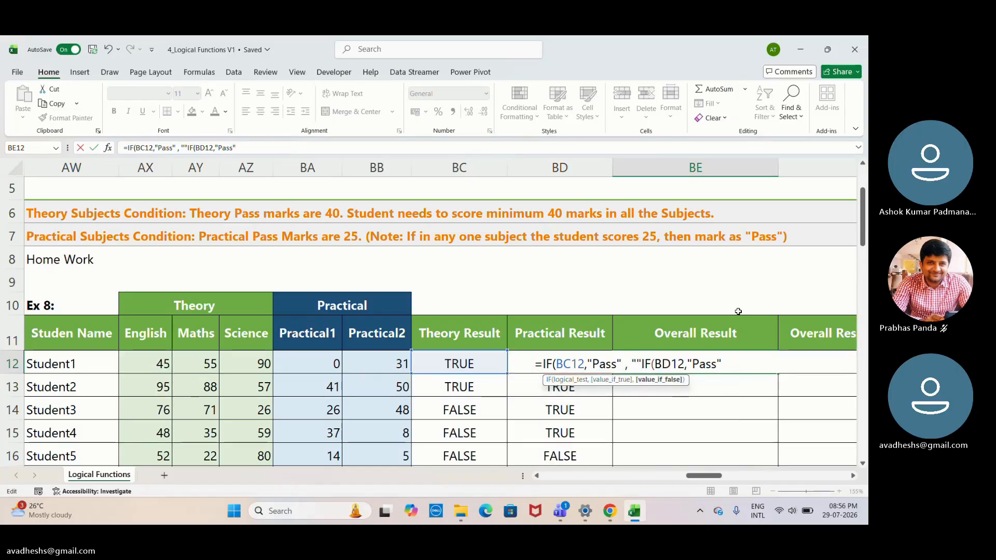
{"action": "key", "text": "BackSpace"}
{"action": "type", "text": "Fa"}
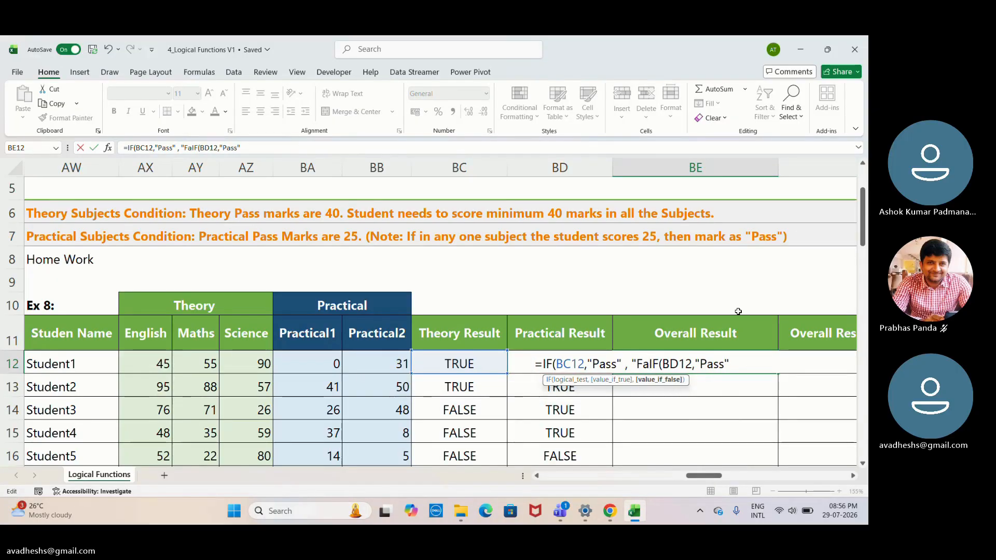
{"action": "type", "text": "i"}
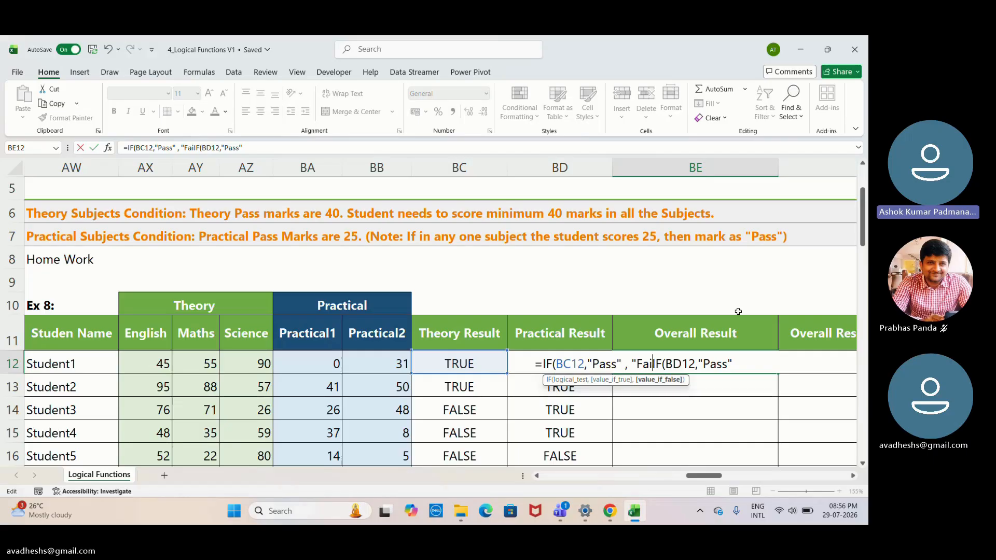
{"action": "key", "text": "BackSpace"}
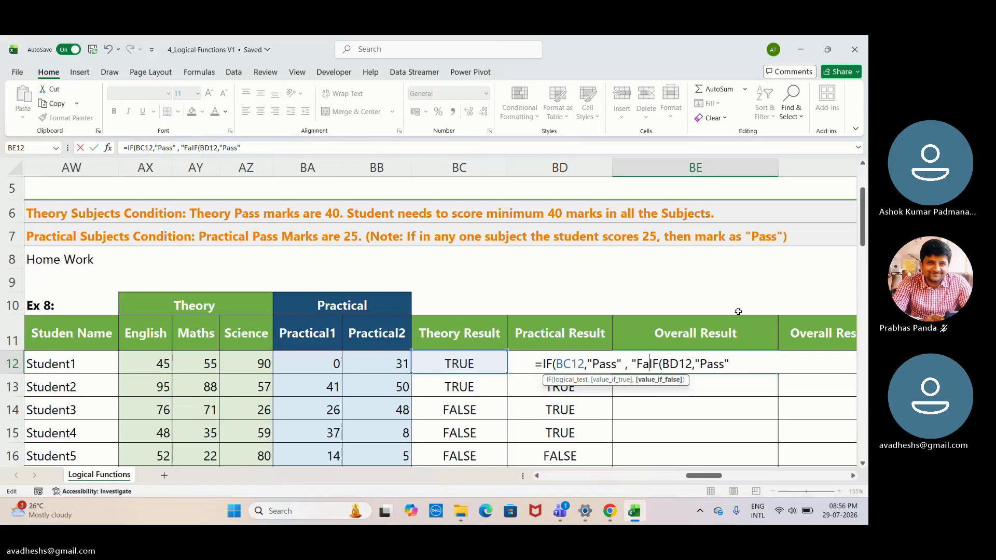
{"action": "key", "text": "BackSpace"}
{"action": "key", "text": "BackSpace"}
{"action": "key", "text": "BackSpace"}
- Clear the unfinished nested IF formula from BE12 and keep the cell selected
{"action": "left_click", "coordinate": [739, 362]}
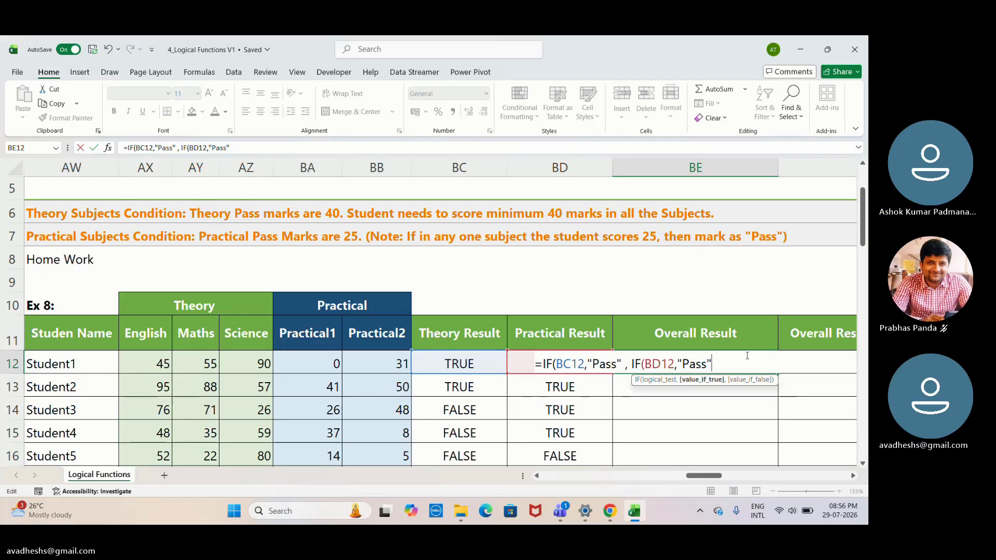
{"action": "key", "text": "BackSpace"}
{"action": "key", "text": "BackSpace"}
{"action": "key", "text": "BackSpace"}
{"action": "key", "text": "BackSpace"}
{"action": "key", "text": "BackSpace"}
{"action": "key", "text": "BackSpace"}
{"action": "key", "text": "BackSpace"}
{"action": "key", "text": "BackSpace"}
{"action": "key", "text": "BackSpace"}
{"action": "key", "text": "BackSpace"}
{"action": "key", "text": "BackSpace"}
{"action": "key", "text": "BackSpace"}
{"action": "key", "text": "BackSpace"}
{"action": "key", "text": "BackSpace"}
{"action": "key", "text": "BackSpace"}
{"action": "key", "text": "BackSpace"}
{"action": "key", "text": "BackSpace"}
{"action": "key", "text": "BackSpace"}
{"action": "key", "text": "BackSpace"}
{"action": "key", "text": "BackSpace"}
{"action": "key", "text": "BackSpace"}
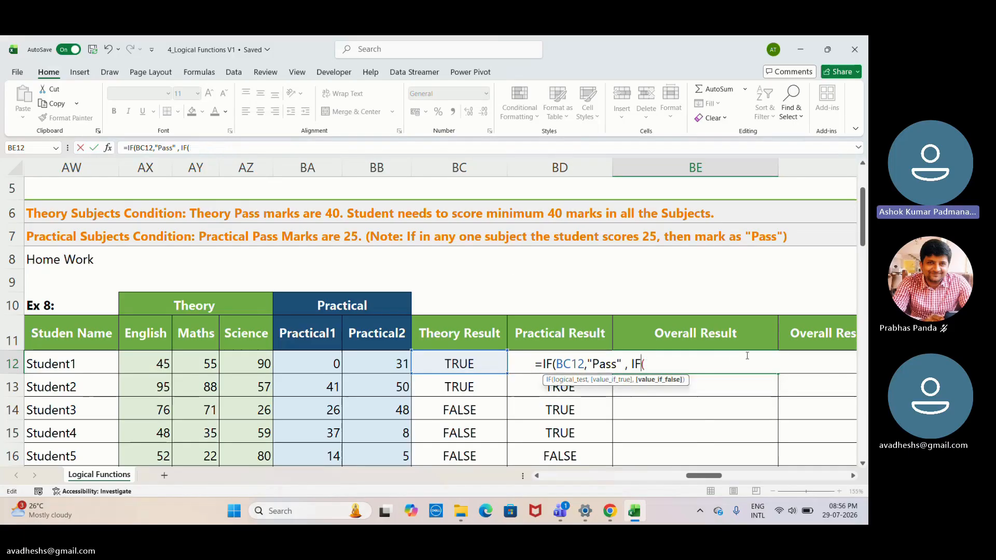
{"action": "key", "text": "BackSpace"}
{"action": "key", "text": "BackSpace"}
{"action": "key", "text": "BackSpace"}
{"action": "key", "text": "BackSpace"}
{"action": "key", "text": "BackSpace"}
{"action": "key", "text": "BackSpace"}
{"action": "key", "text": "BackSpace"}
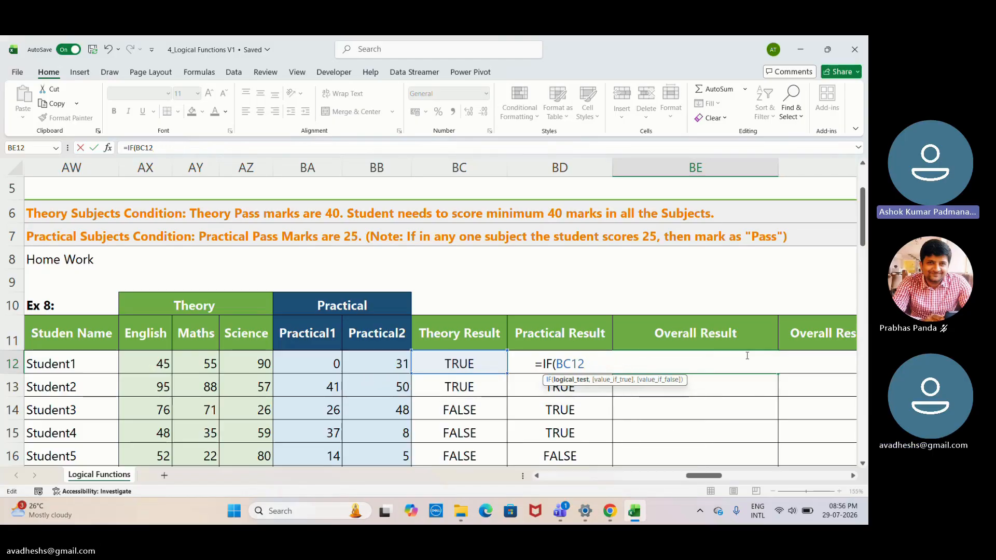
{"action": "key", "text": "BackSpace"}
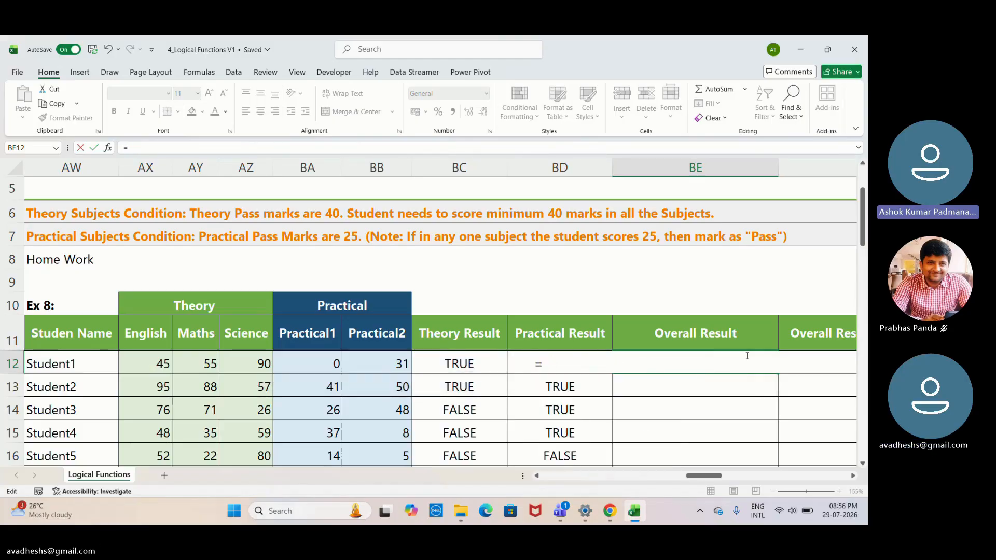
{"action": "key", "text": "Return"}
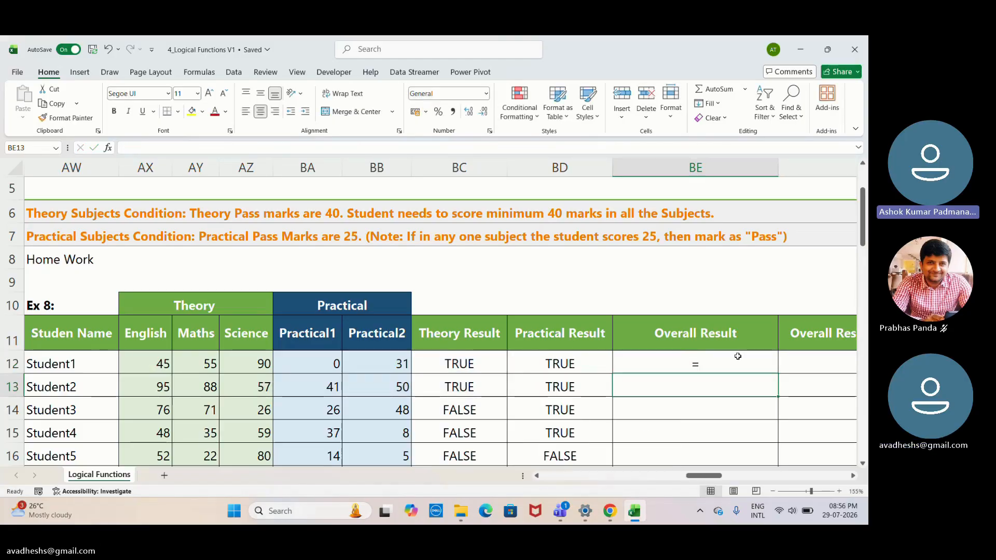
{"action": "left_click", "coordinate": [700, 363]}
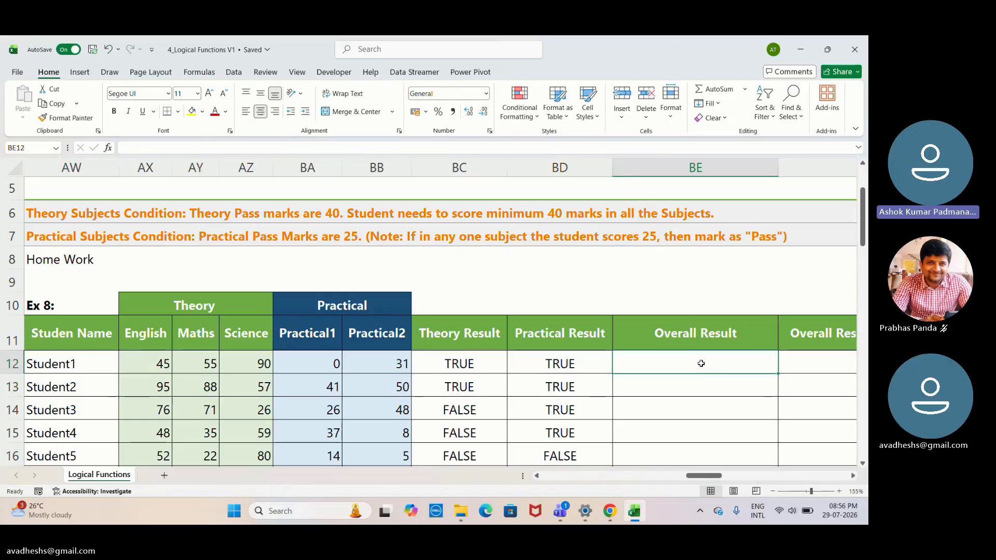
- Begin the Overall Result formula in BE12 as =IF(AND( ), leaving the cursor inside the empty AND parentheses
{"action": "type", "text": "="}
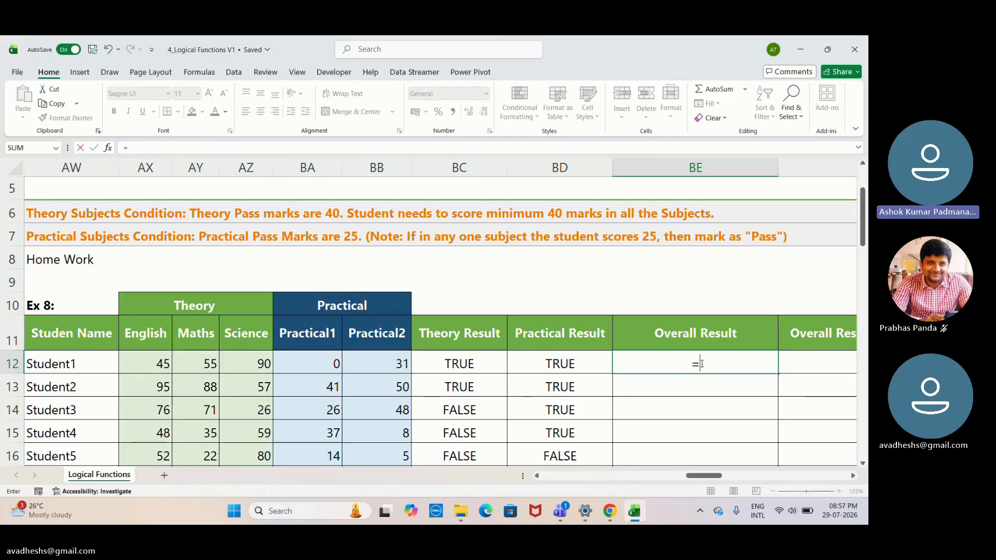
{"action": "type", "text": "IF"}
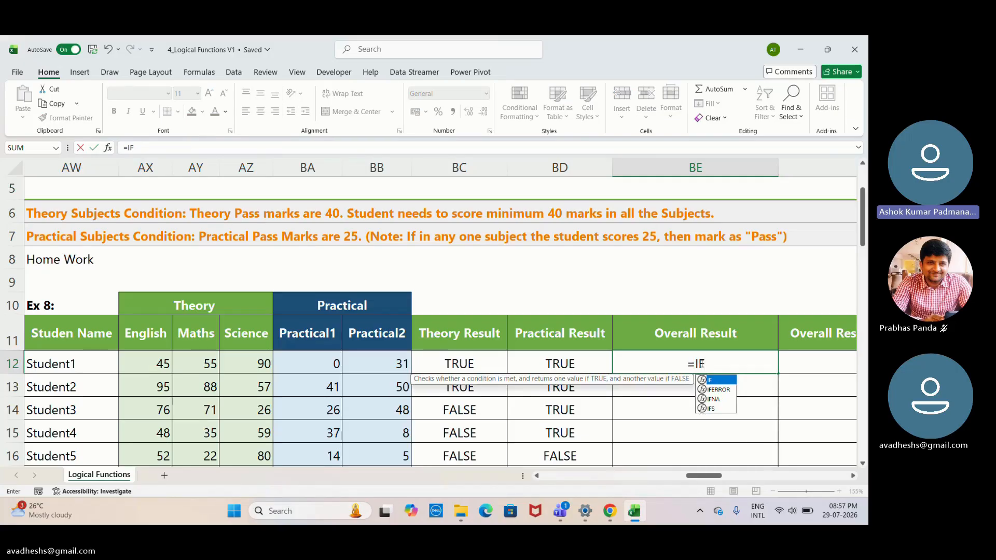
{"action": "type", "text": "("}
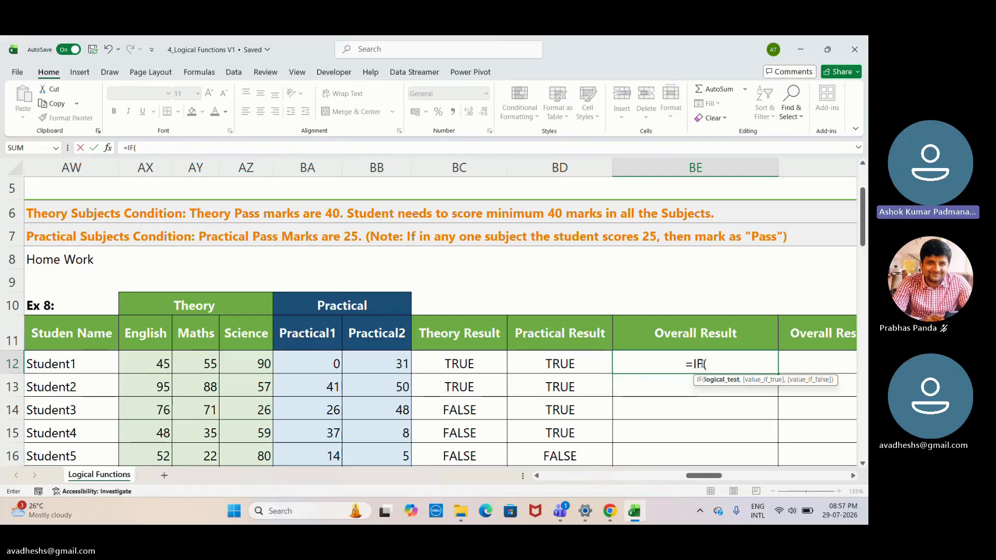
{"action": "type", "text": "AN"}
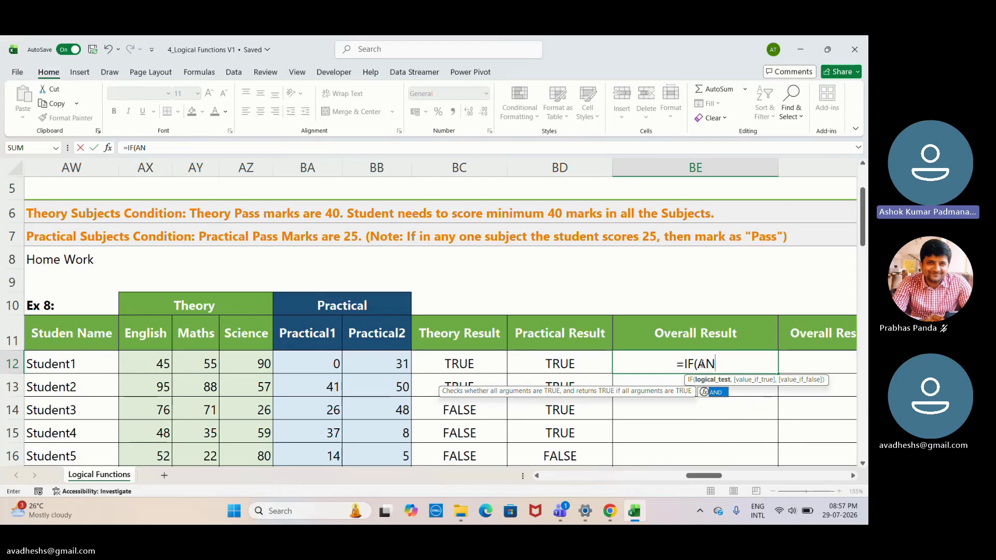
{"action": "type", "text": "D("}
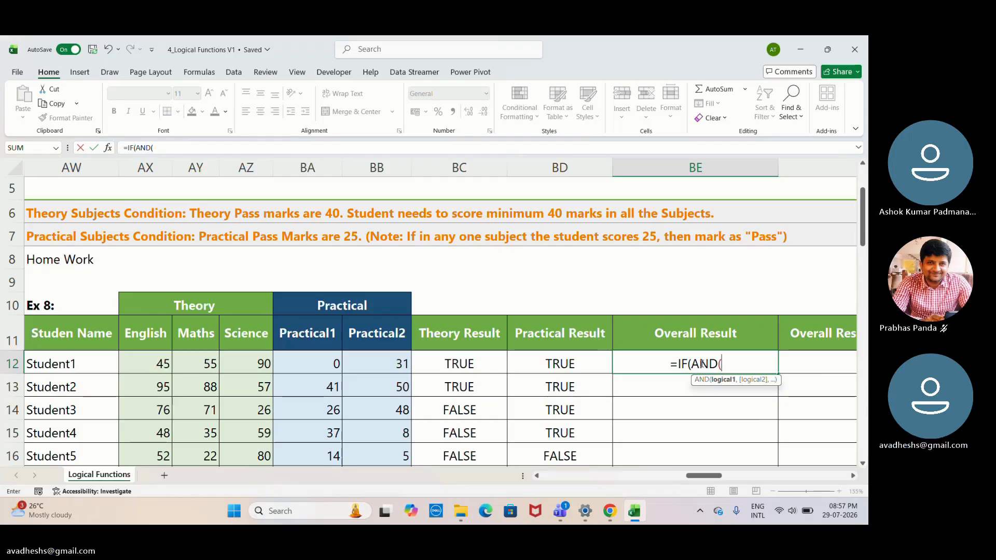
{"action": "type", "text": ")"}
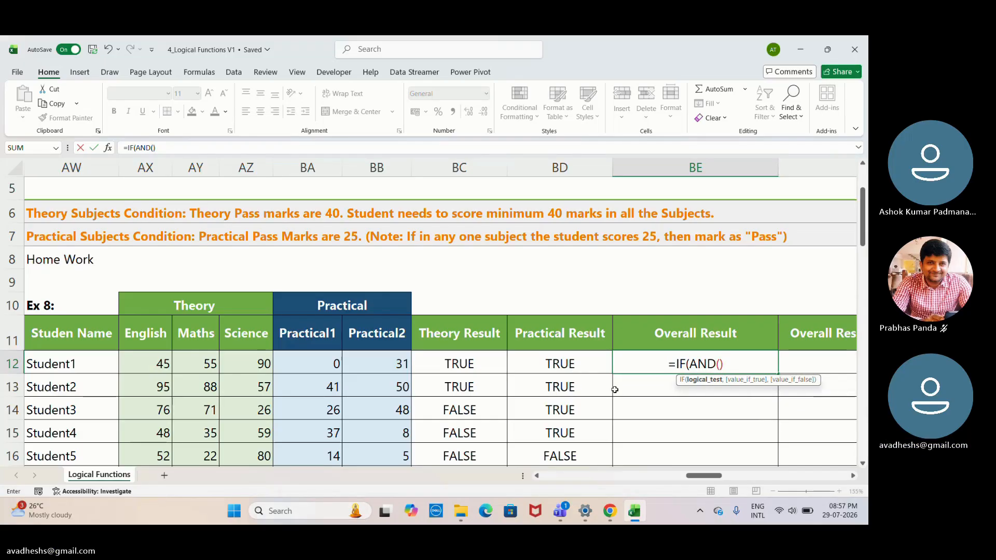
{"action": "left_click", "coordinate": [483, 366]}
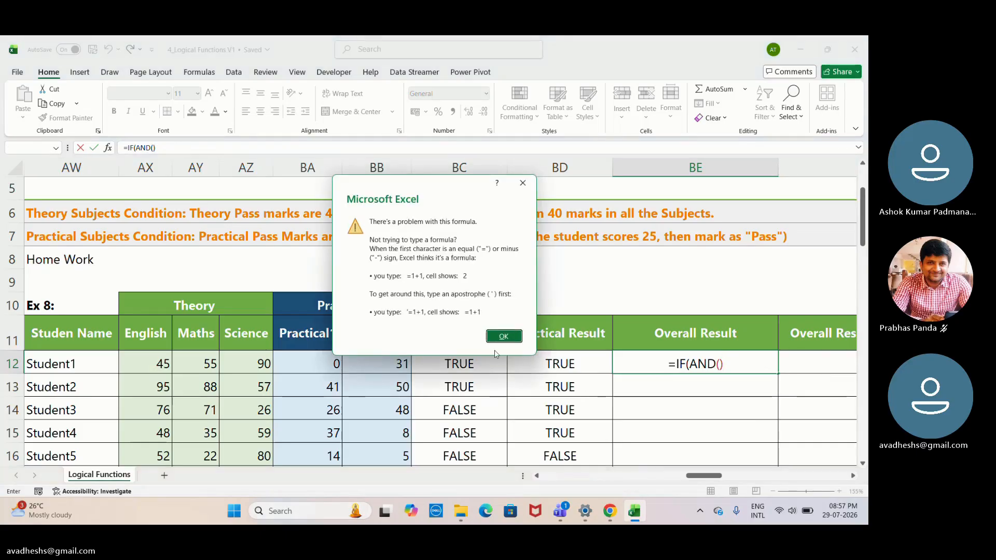
{"action": "left_click", "coordinate": [502, 335]}
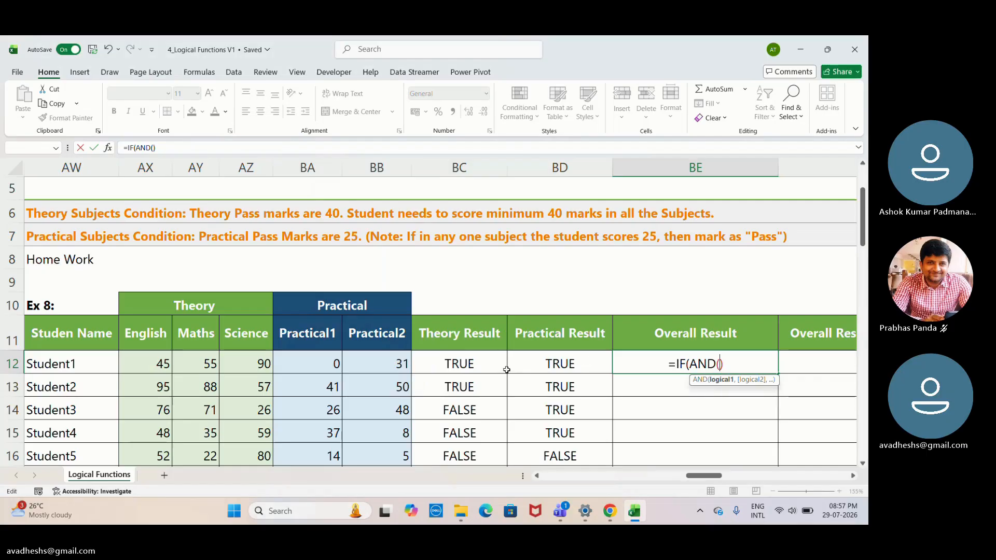
- Try to fill the AND with the theory result BC12 and the text "Pass" as its second argument
{"action": "left_click", "coordinate": [462, 364]}
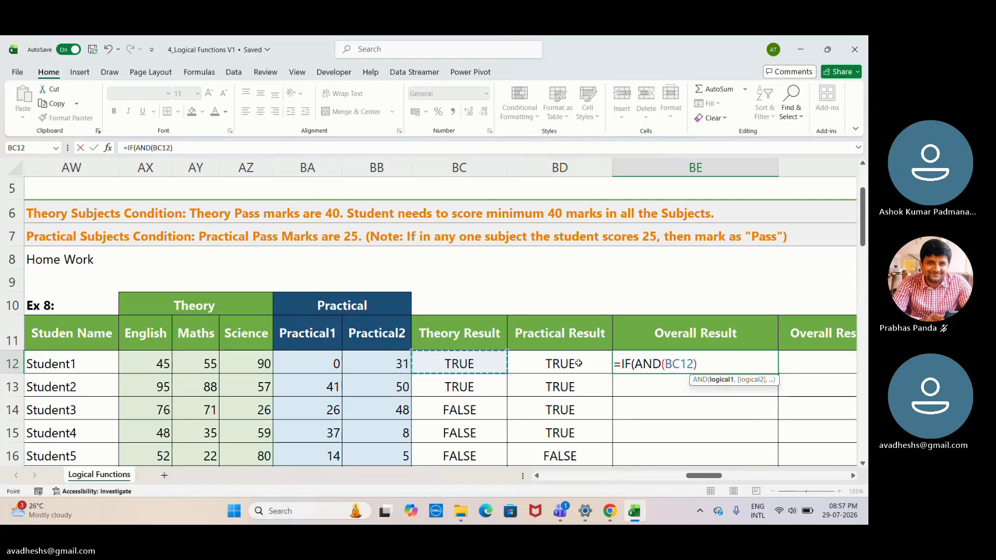
{"action": "type", "text": ","}
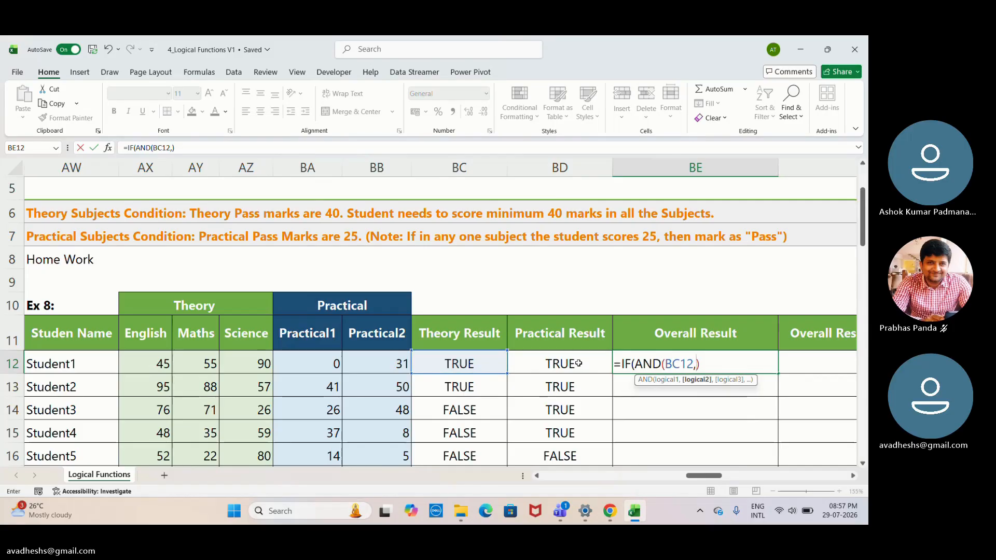
{"action": "type", "text": "\"\""}
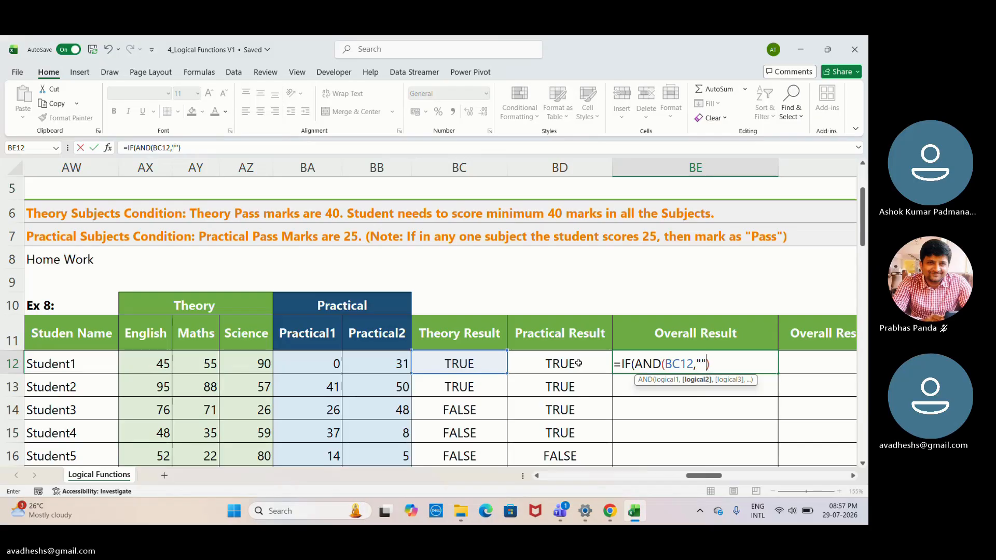
{"action": "key", "text": "BackSpace"}
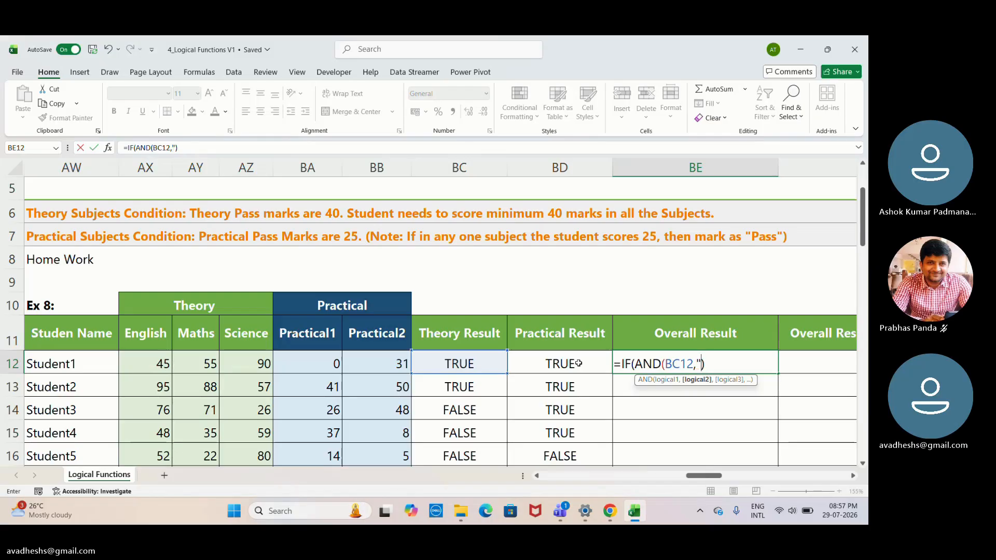
{"action": "type", "text": "Pass"}
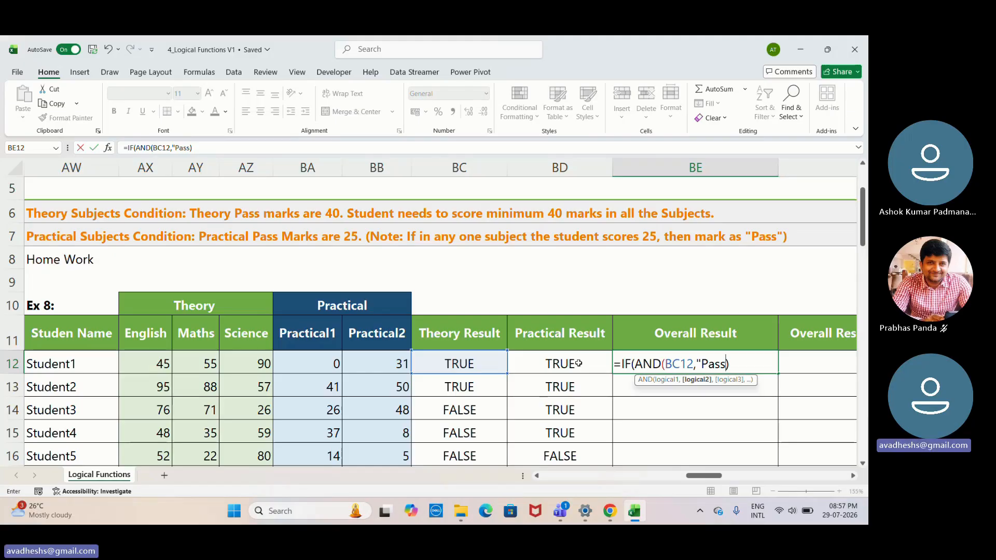
- Dismiss the Sticky Keys prompt, then close the "Pass" text with a quotation mark and a comma
{"action": "key", "text": "shift"}
{"action": "key", "text": "shift"}
{"action": "key", "text": "shift"}
{"action": "key", "text": "shift"}
{"action": "key", "text": "shift"}
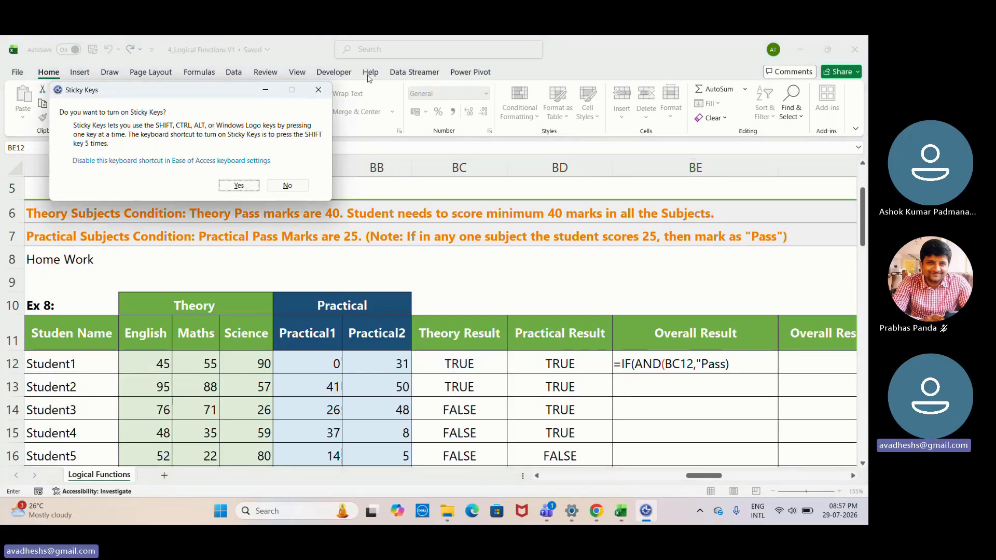
{"action": "left_click", "coordinate": [321, 89]}
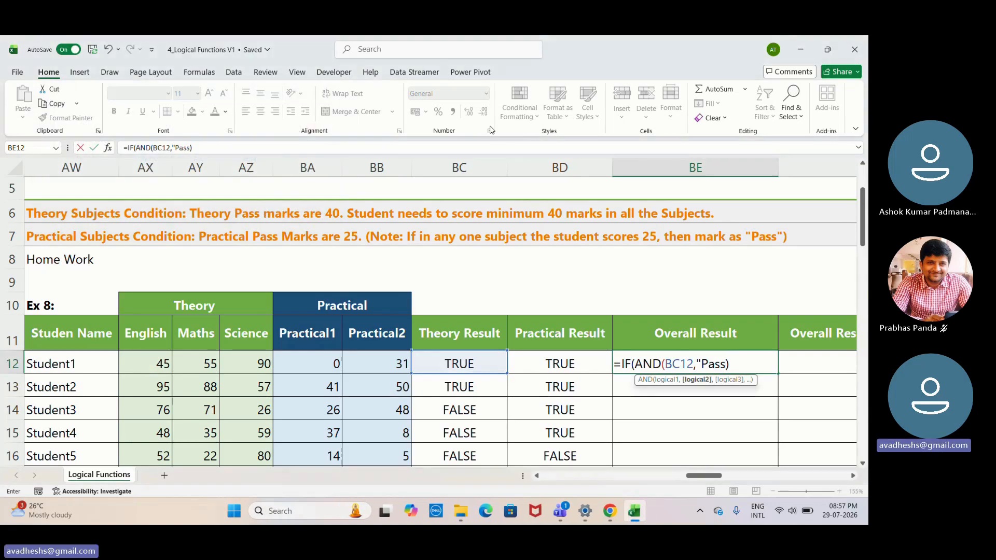
{"action": "type", "text": "\"\""}
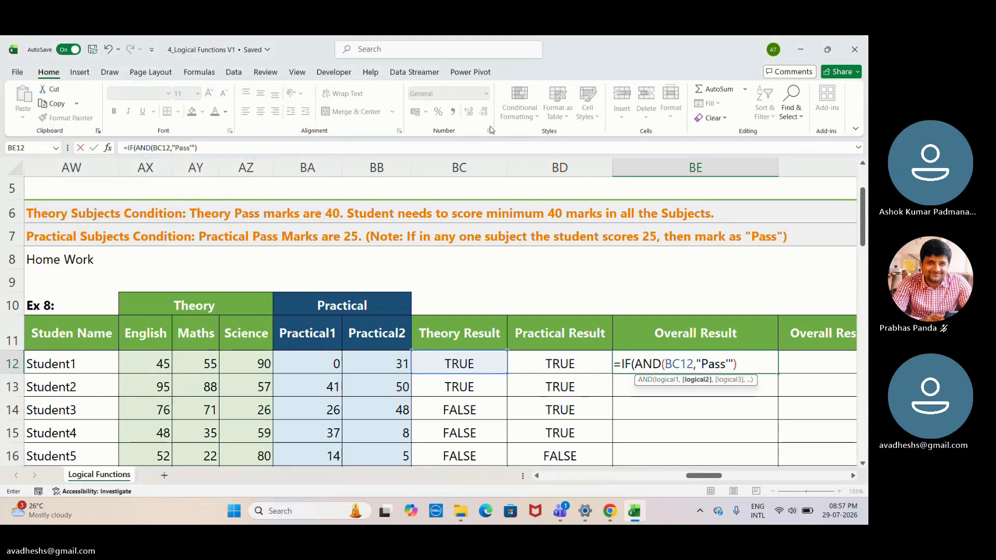
{"action": "key", "text": "BackSpace"}
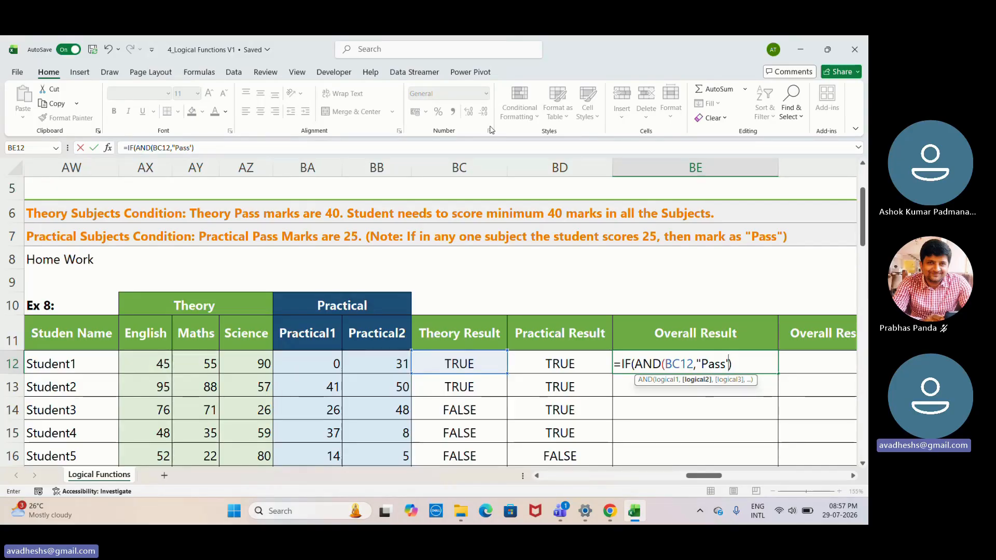
{"action": "type", "text": "\""}
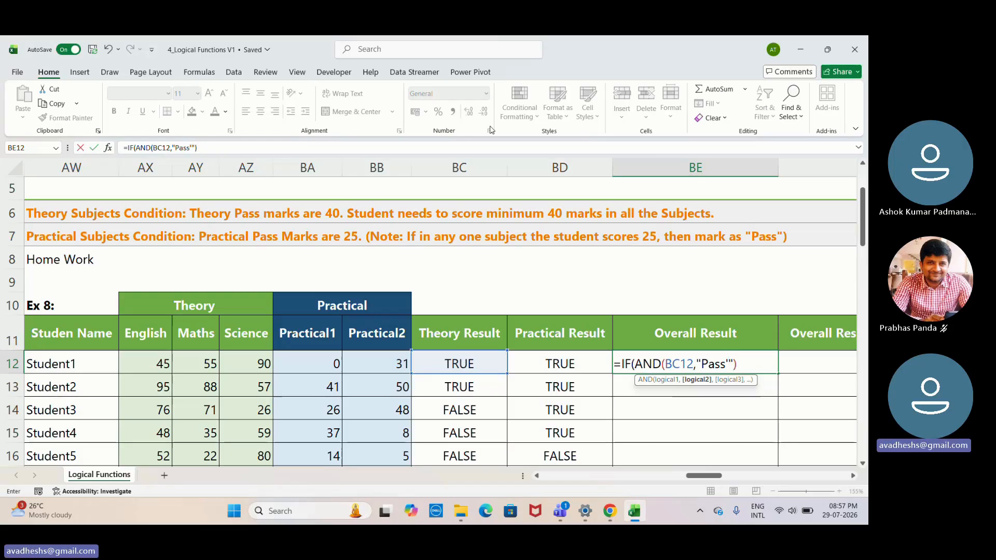
{"action": "type", "text": ","}
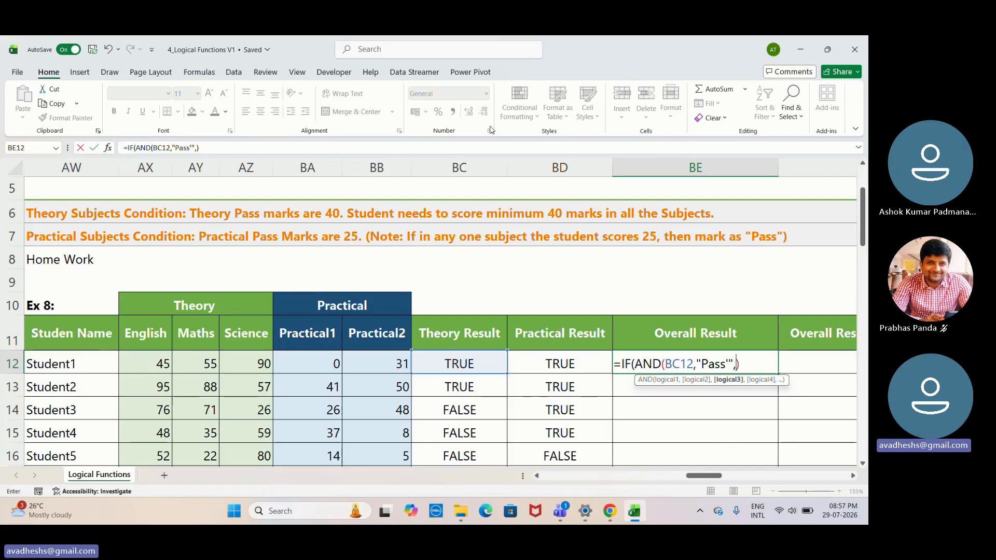
- Remove the BC12 and "Pass" arguments from the AND in BE12, keeping its parentheses
{"action": "key", "text": "BackSpace"}
{"action": "key", "text": "BackSpace"}
{"action": "key", "text": "BackSpace"}
{"action": "key", "text": "BackSpace"}
{"action": "key", "text": "BackSpace"}
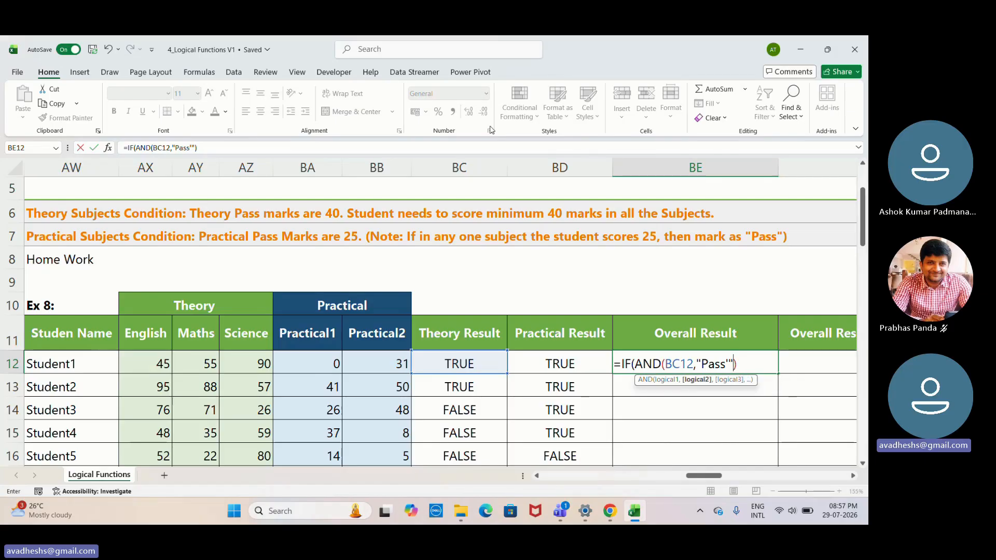
{"action": "key", "text": "BackSpace"}
{"action": "key", "text": "BackSpace"}
{"action": "key", "text": "BackSpace"}
{"action": "key", "text": "BackSpace"}
{"action": "key", "text": "BackSpace"}
{"action": "key", "text": "BackSpace"}
{"action": "key", "text": "BackSpace"}
{"action": "key", "text": "BackSpace"}
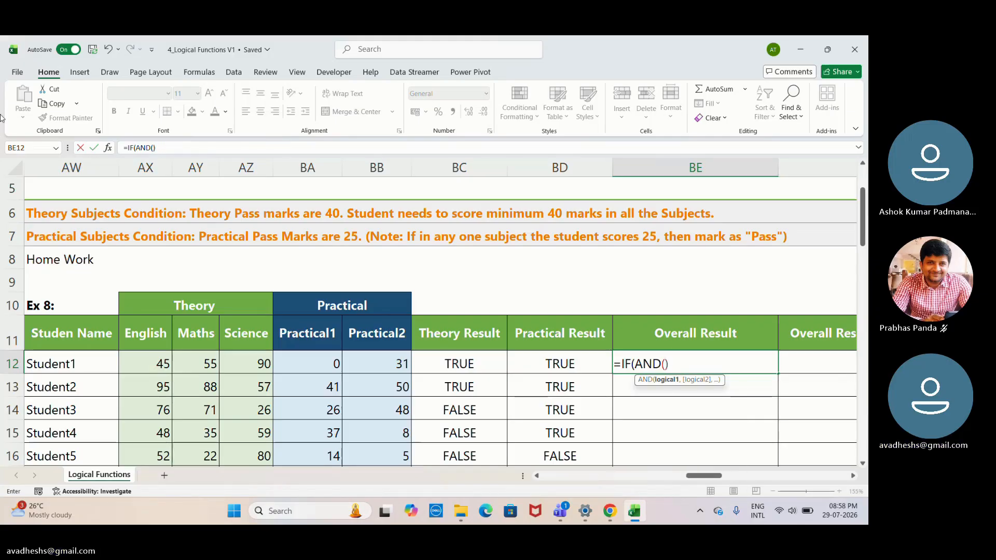
- Enter the English condition AX12>=40 as the first AND argument, followed by a comma
{"action": "left_click", "coordinate": [164, 365]}
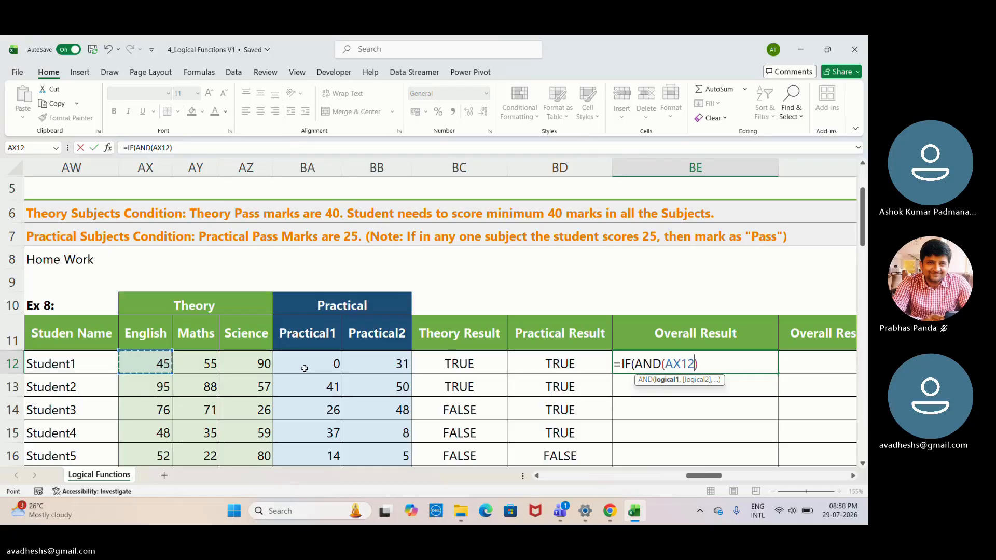
{"action": "type", "text": ">>"}
{"action": "key", "text": "BackSpace"}
{"action": "type", "text": "=40"}
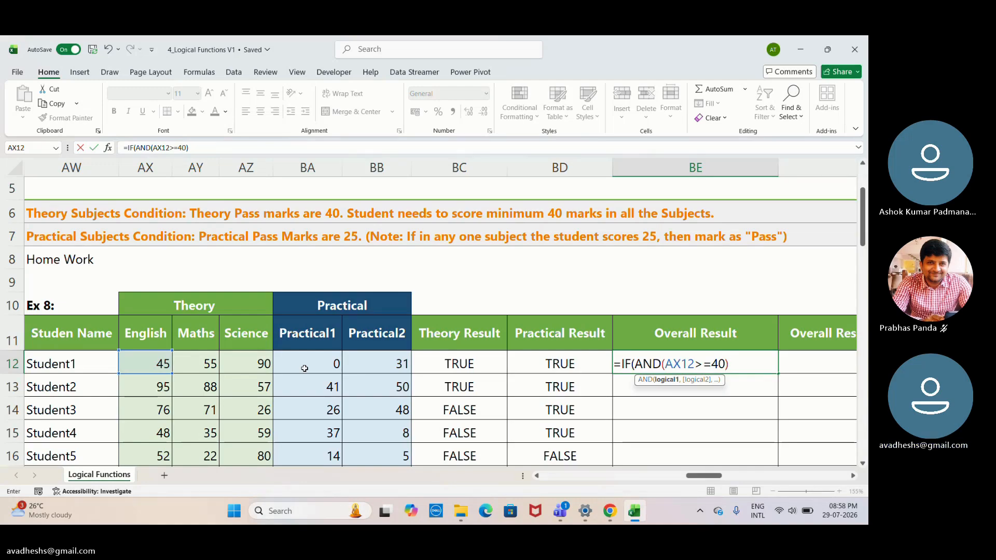
{"action": "type", "text": ","}
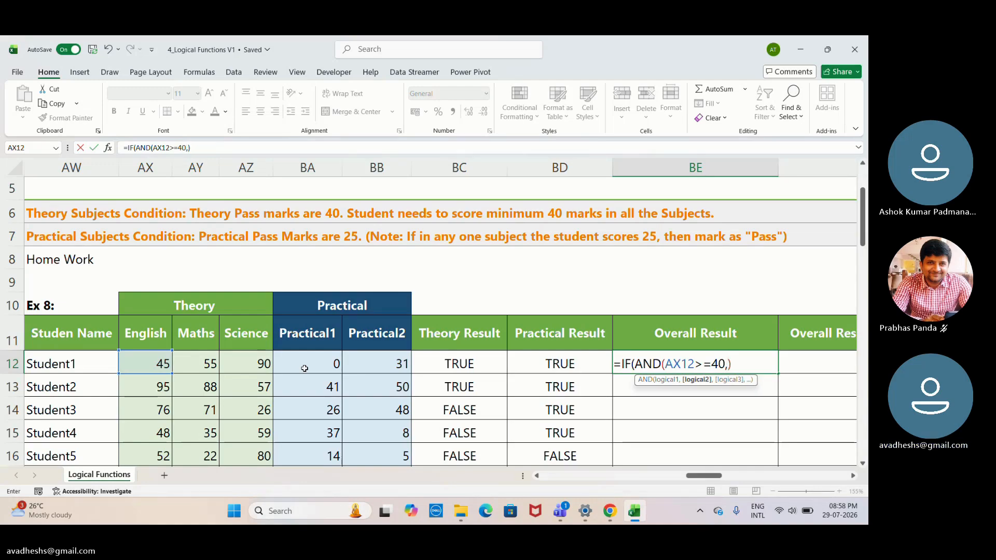
- Try to add the Maths condition to the AND as AY12,=40 followed by a comma
{"action": "left_click", "coordinate": [218, 354]}
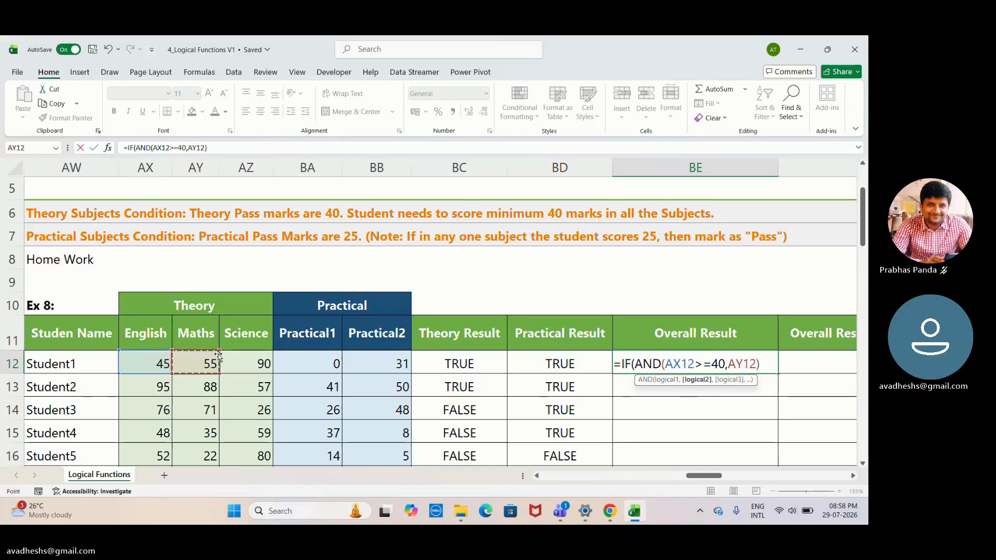
{"action": "type", "text": ",="}
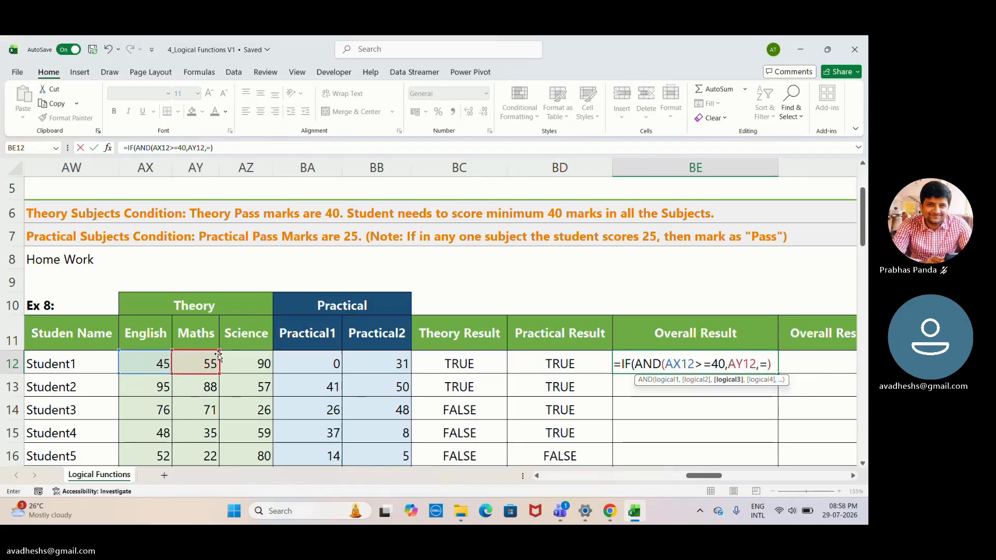
{"action": "type", "text": "40,"}
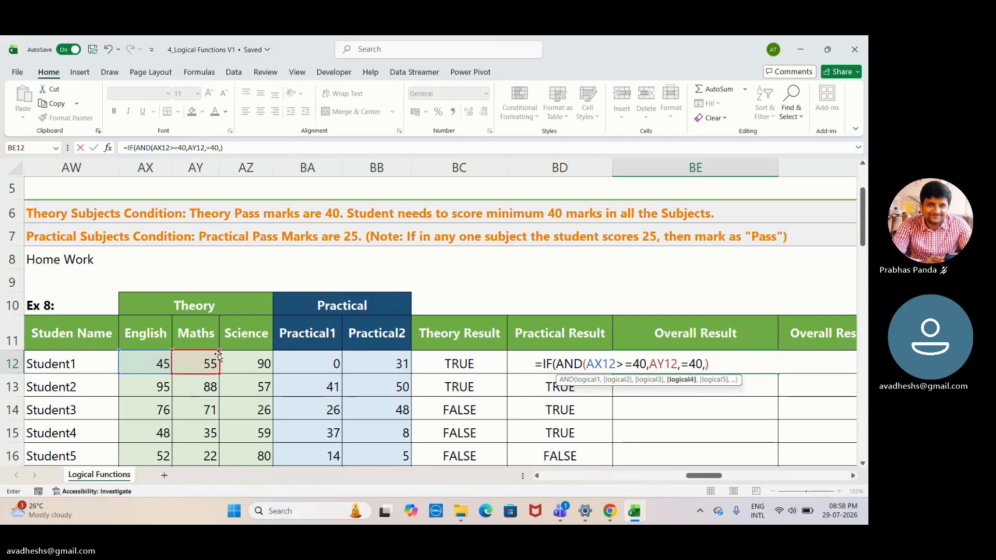
- Try to add the Science condition AZ12>=40 as the next AND argument
{"action": "left_click", "coordinate": [252, 364]}
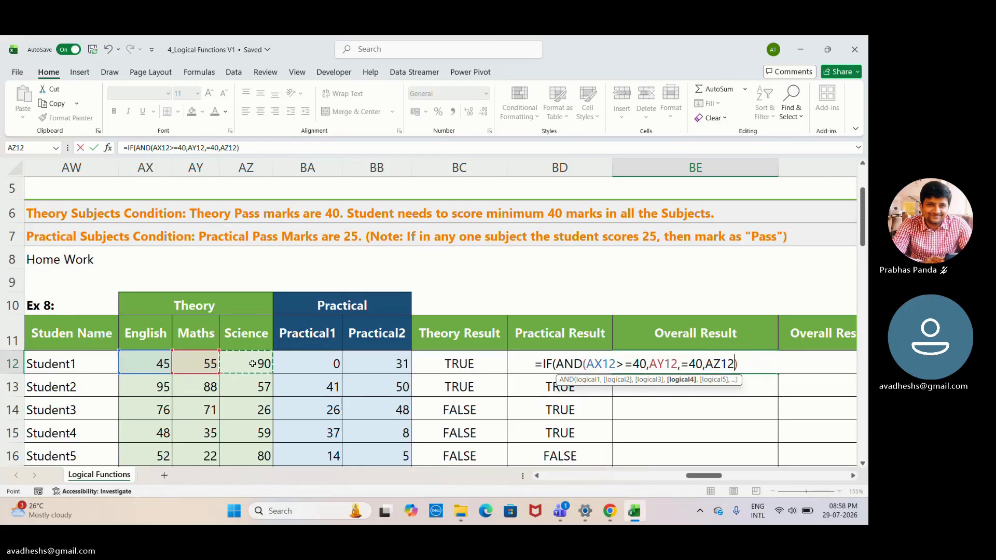
{"action": "type", "text": ">"}
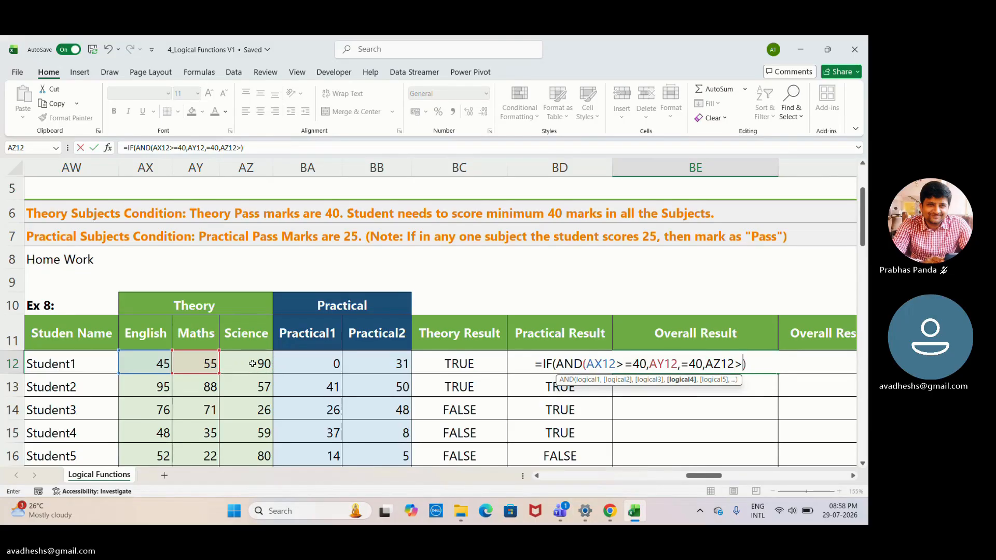
{"action": "type", "text": "=40"}
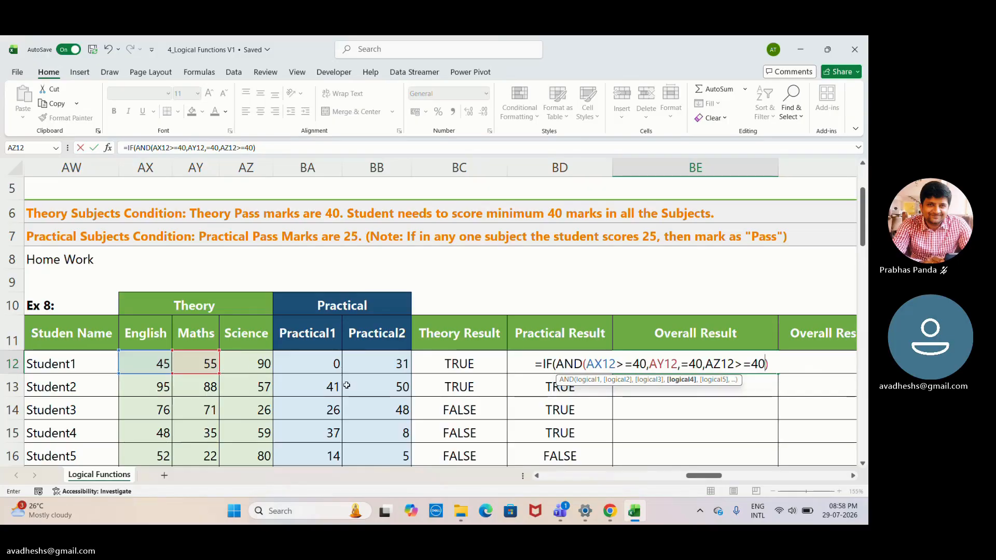
- Admit the waiting meeting participant and try to start the value-if-true argument after the AND with a comma and empty quotation marks
{"action": "left_click", "coordinate": [780, 367]}
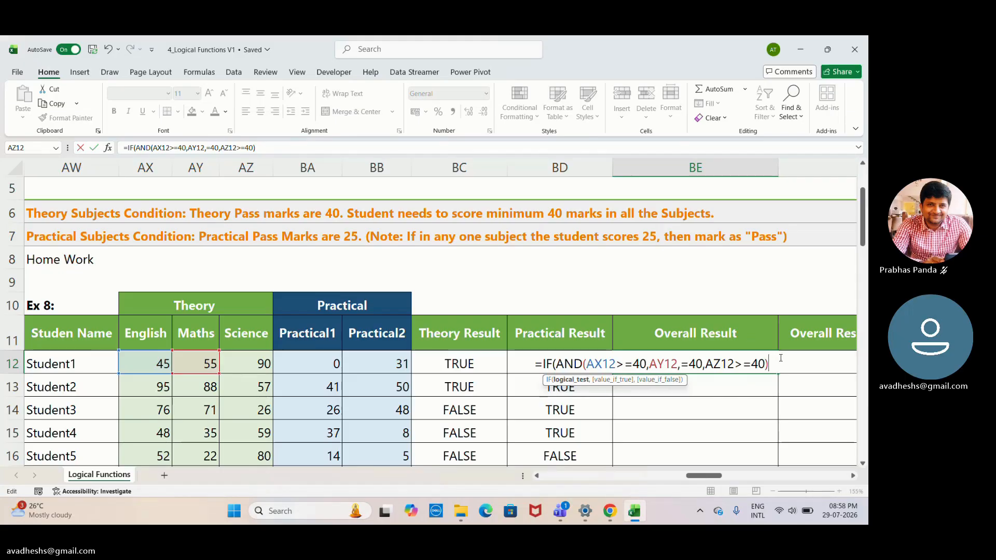
{"action": "left_click", "coordinate": [463, 125]}
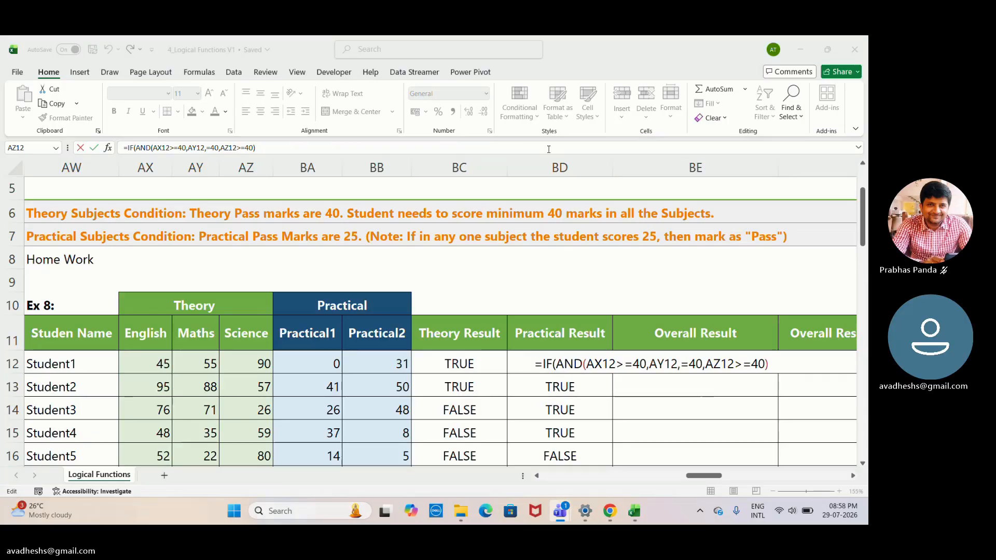
{"action": "left_click", "coordinate": [781, 366]}
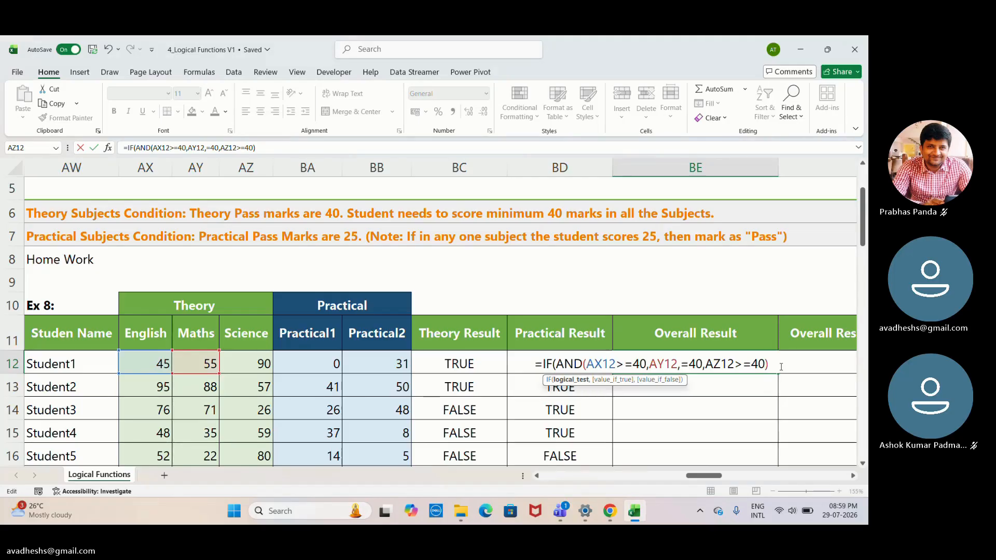
{"action": "type", "text": ","}
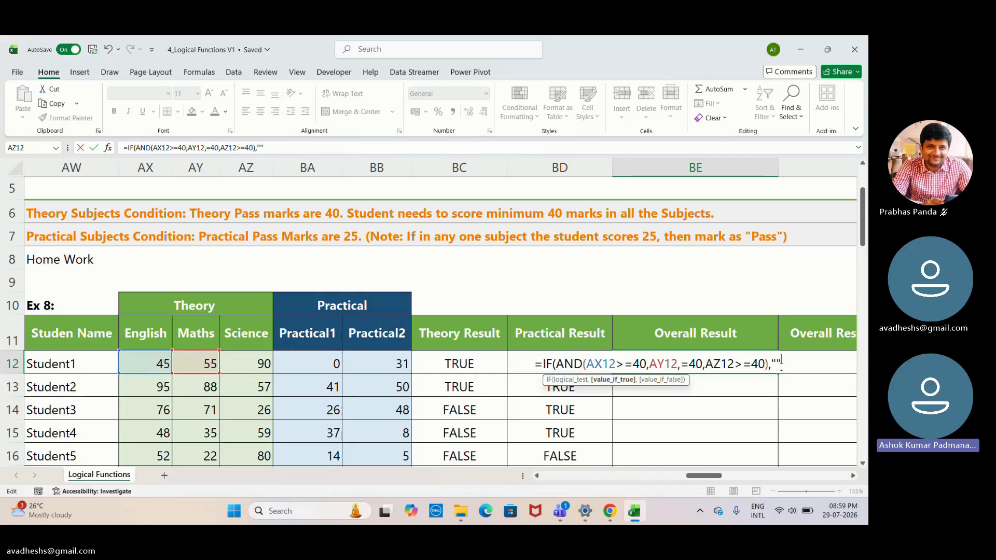
- Remove the subject-mark conditions and empty quotation marks from the BE12 formula, leaving only =IF(AND(
{"action": "key", "text": "BackSpace"}
{"action": "key", "text": "BackSpace"}
{"action": "key", "text": "BackSpace"}
{"action": "key", "text": "BackSpace"}
{"action": "key", "text": "BackSpace"}
{"action": "key", "text": "BackSpace"}
{"action": "key", "text": "BackSpace"}
{"action": "key", "text": "BackSpace"}
{"action": "key", "text": "BackSpace"}
{"action": "key", "text": "BackSpace"}
{"action": "key", "text": "BackSpace"}
{"action": "key", "text": "BackSpace"}
{"action": "key", "text": "BackSpace"}
{"action": "key", "text": "BackSpace"}
{"action": "key", "text": "BackSpace"}
{"action": "key", "text": "BackSpace"}
{"action": "key", "text": "BackSpace"}
{"action": "key", "text": "BackSpace"}
{"action": "key", "text": "BackSpace"}
{"action": "key", "text": "BackSpace"}
{"action": "key", "text": "BackSpace"}
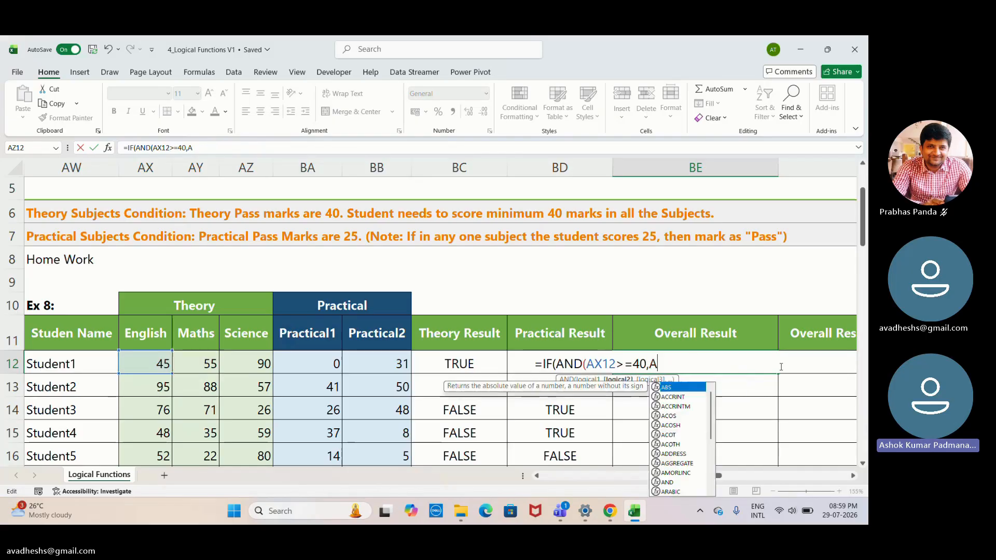
{"action": "key", "text": "BackSpace"}
{"action": "key", "text": "BackSpace"}
{"action": "key", "text": "BackSpace"}
{"action": "key", "text": "BackSpace"}
{"action": "key", "text": "BackSpace"}
{"action": "key", "text": "BackSpace"}
{"action": "key", "text": "BackSpace"}
{"action": "key", "text": "BackSpace"}
{"action": "key", "text": "BackSpace"}
{"action": "key", "text": "BackSpace"}
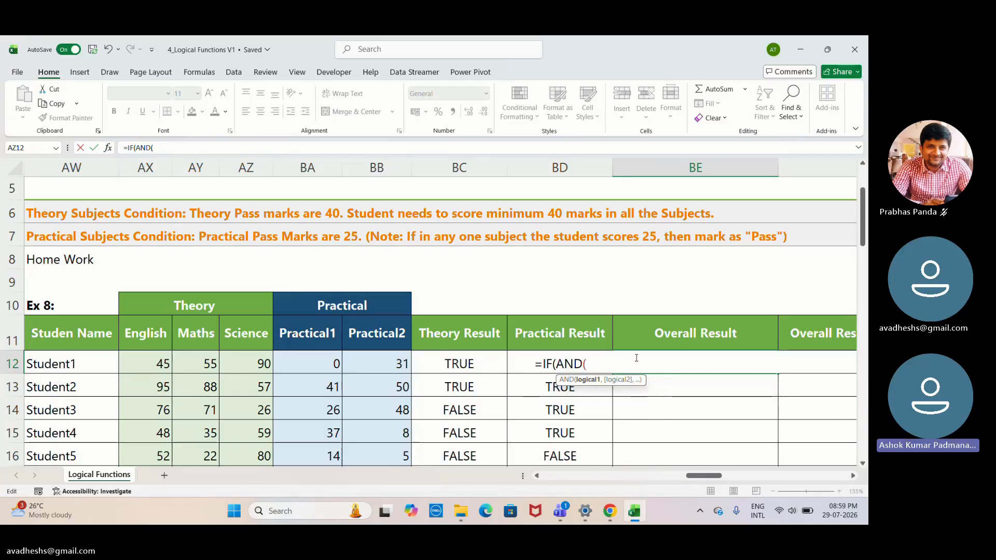
- Enter the Theory Result BC12 and Practical Result BD12 as the AND arguments and close the AND
{"action": "left_click", "coordinate": [473, 364]}
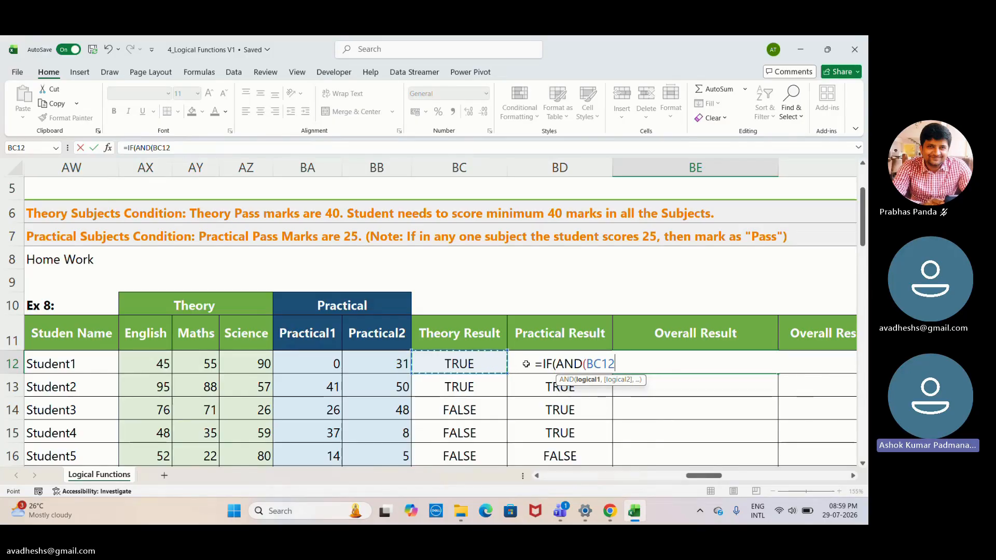
{"action": "type", "text": ","}
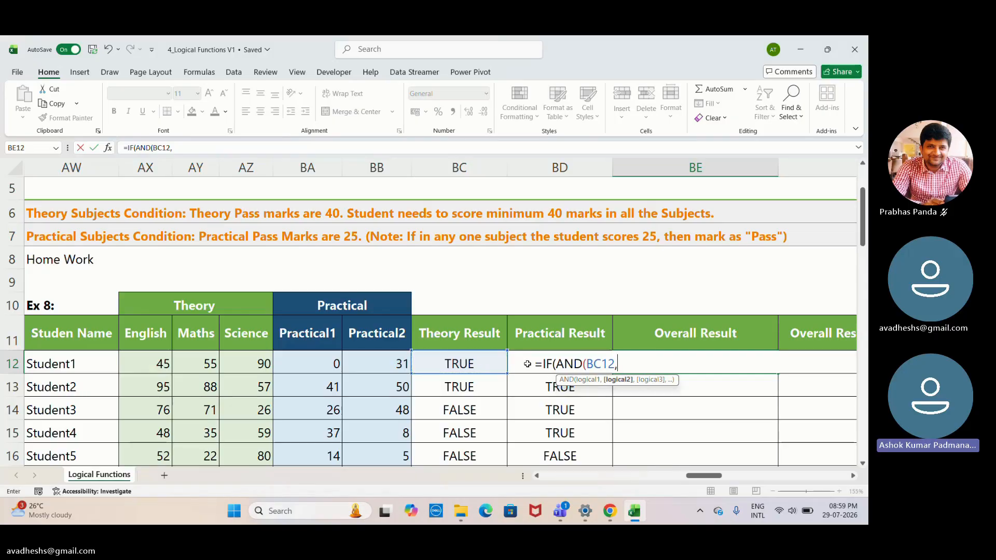
{"action": "left_click", "coordinate": [526, 358]}
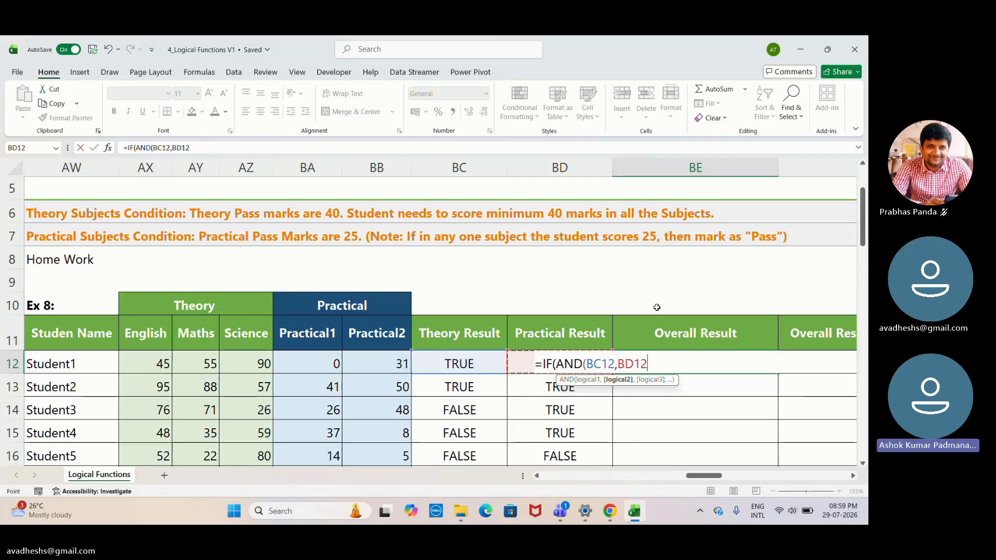
{"action": "type", "text": ")"}
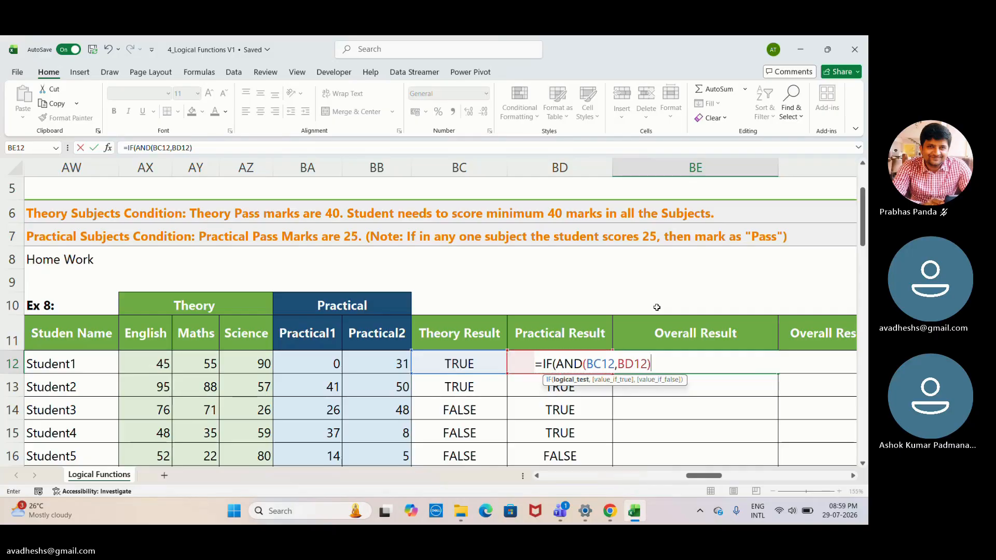
{"action": "type", "text": ","}
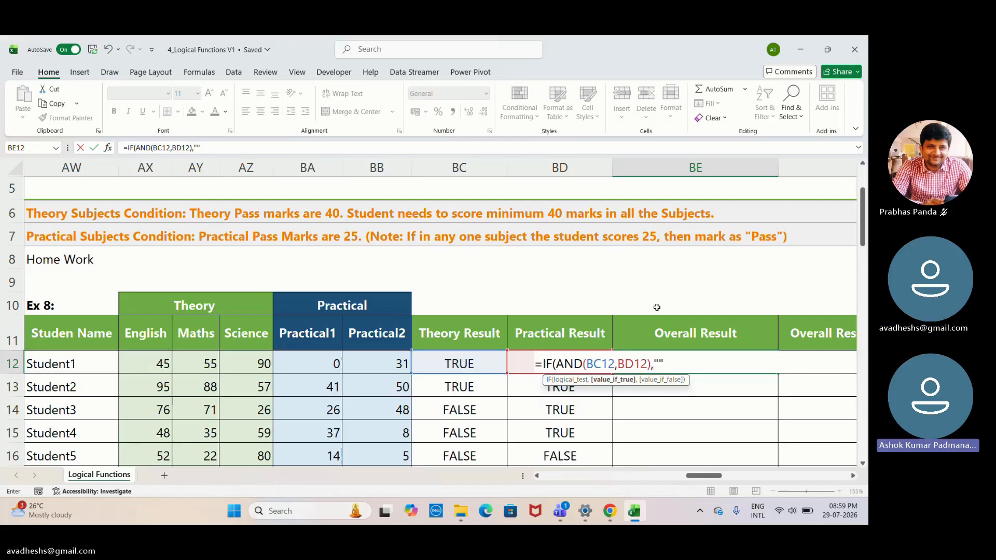
- Add "Pass" as the value-if-true argument of the IF, followed by a comma
{"action": "key", "text": "BackSpace"}
{"action": "type", "text": "P"}
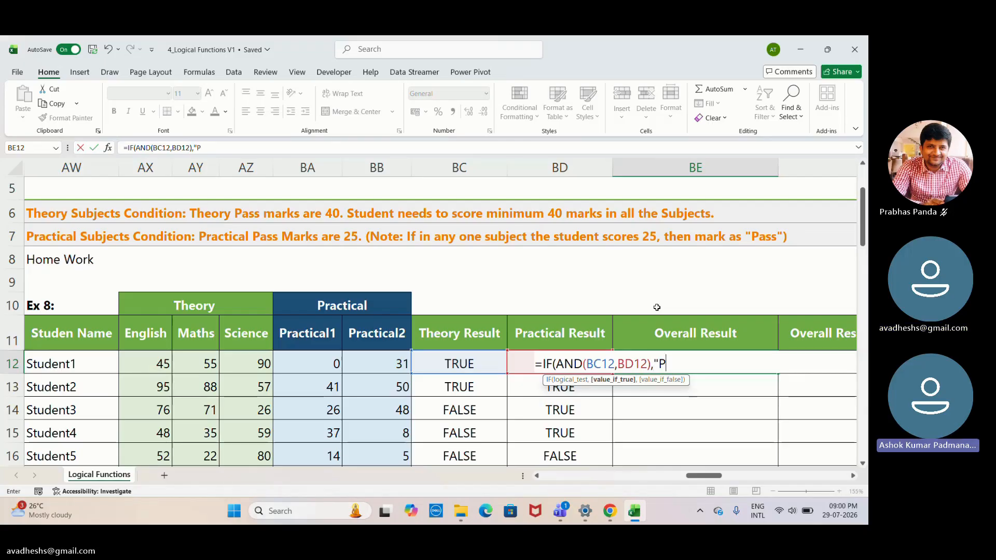
{"action": "type", "text": "ass"}
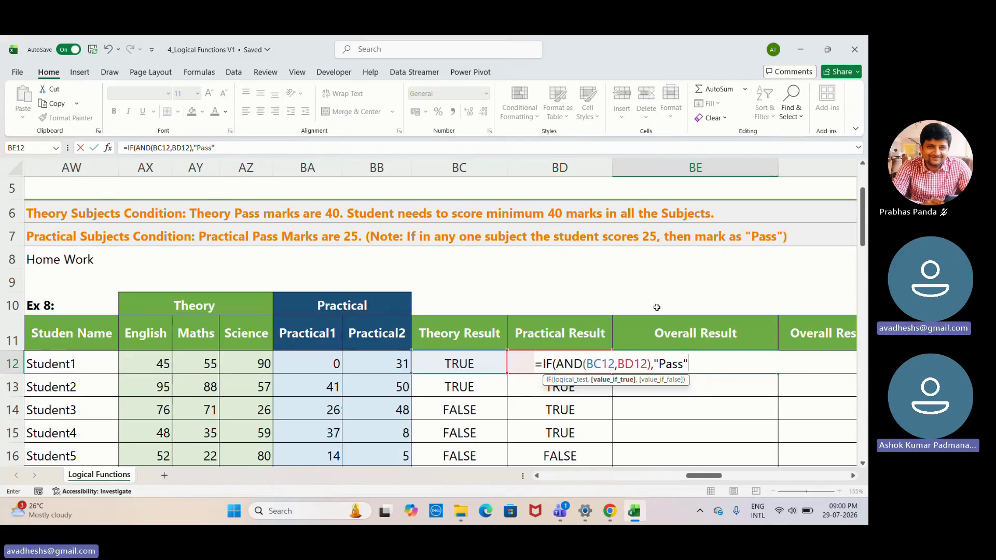
{"action": "type", "text": ","}
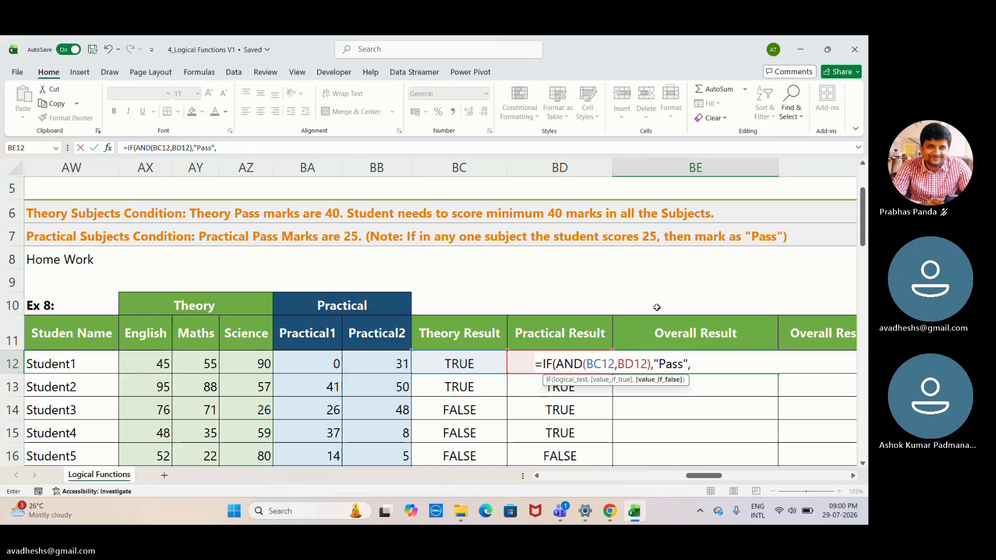
{"action": "type", "text": "Fa"}
- Add "Fail" as the value-if-false argument, close the IF and commit the formula in BE12
{"action": "key", "text": "BackSpace"}
{"action": "key", "text": "BackSpace"}
{"action": "type", "text": "\""}
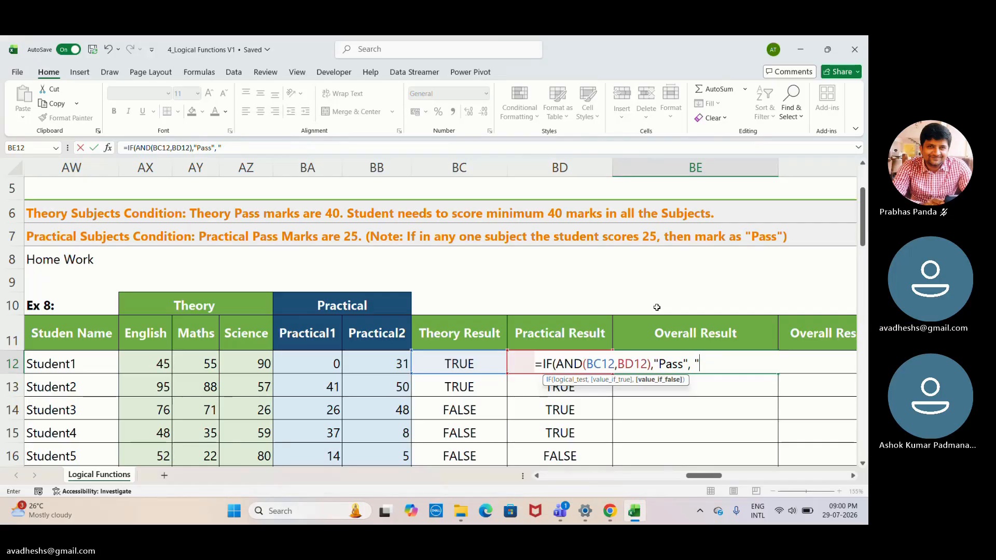
{"action": "type", "text": "Fail"}
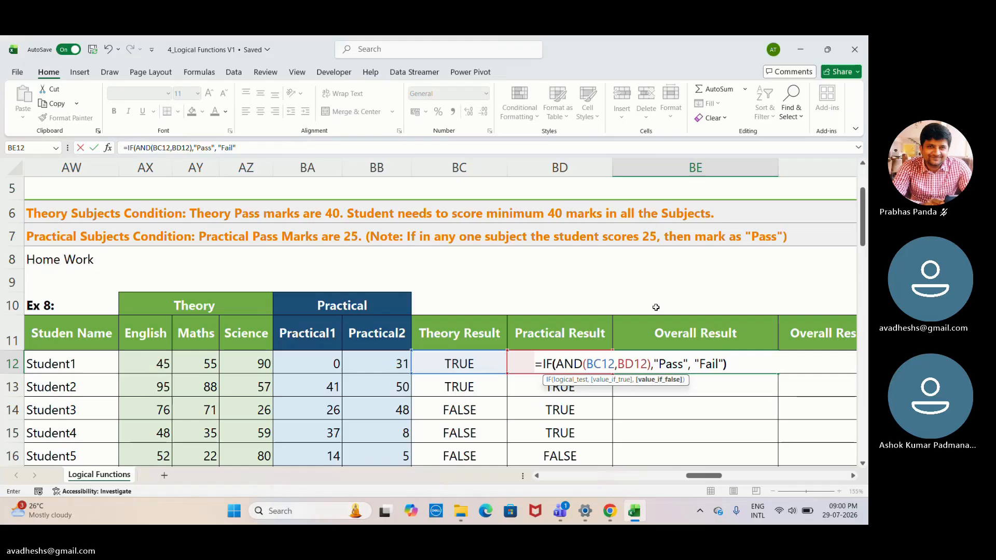
{"action": "type", "text": ")"}
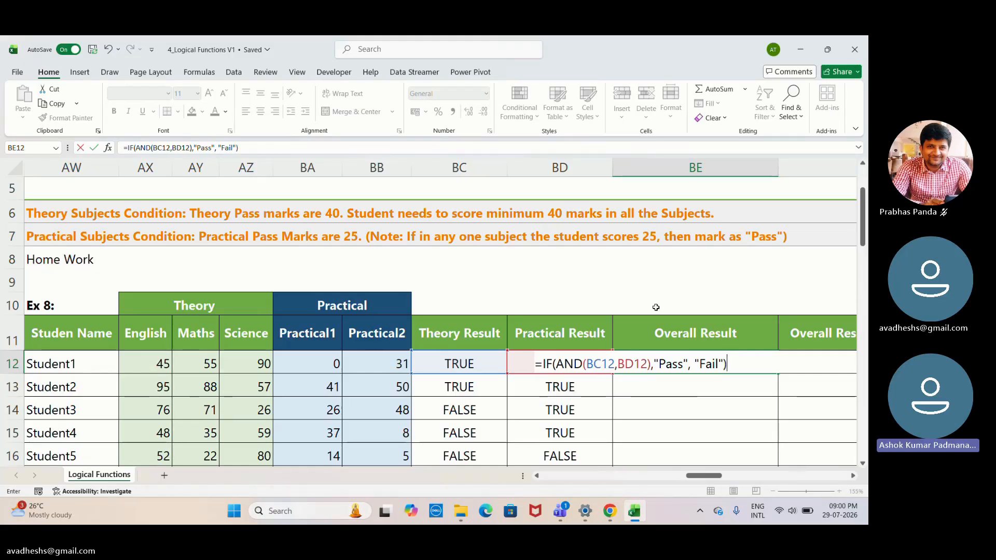
{"action": "key", "text": "Return"}
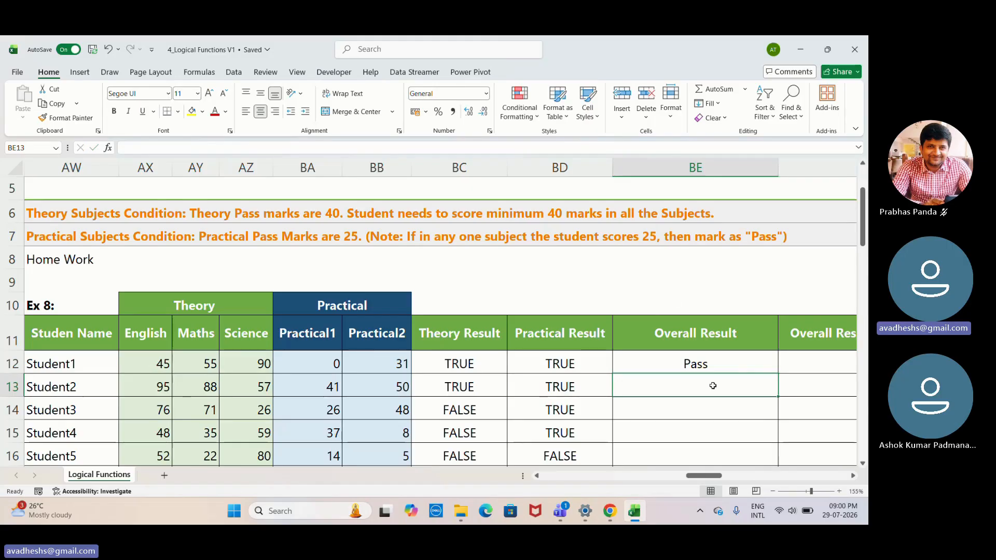
- Fill the Overall Result formula from BE12 down to the last student in BE25
{"action": "left_click", "coordinate": [722, 360]}
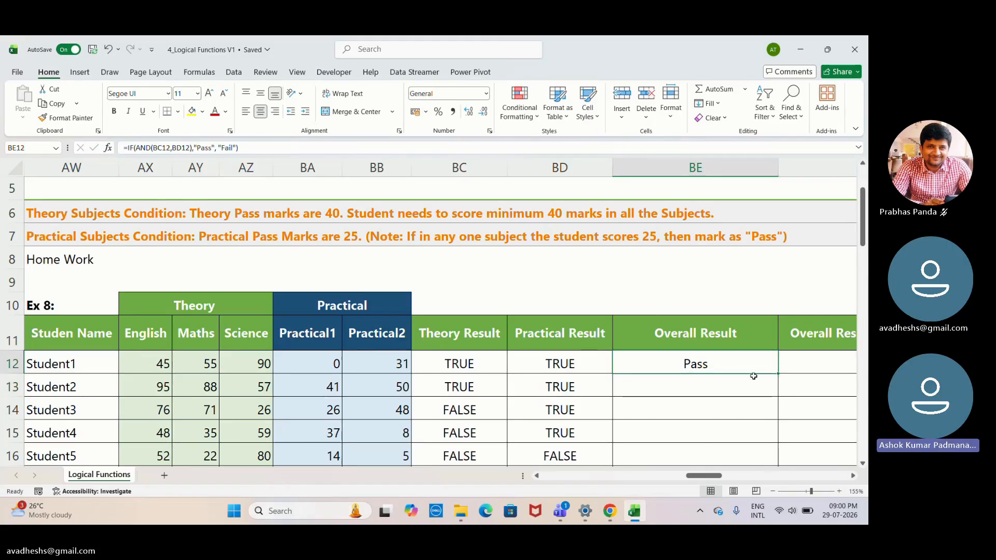
{"action": "double_click", "coordinate": [778, 373]}
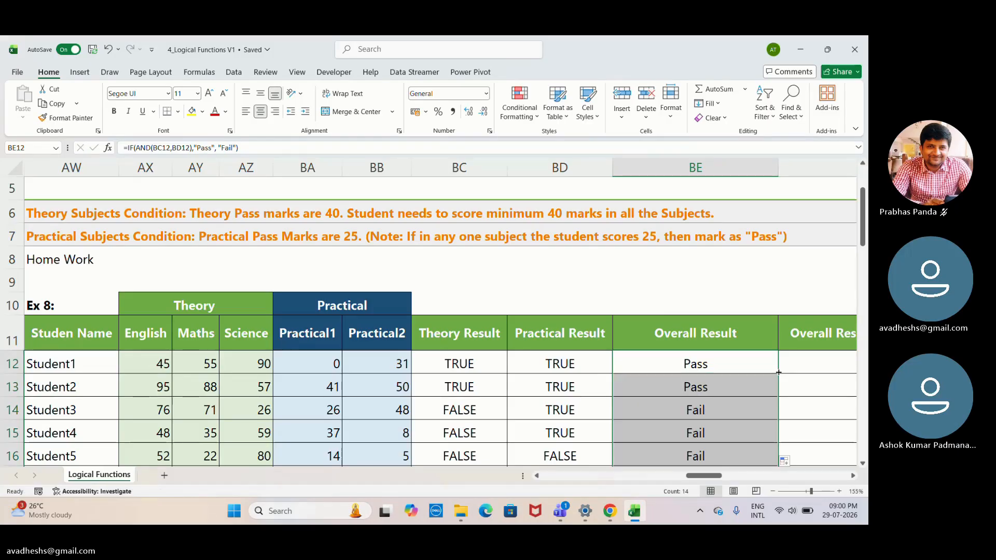
{"action": "left_click", "coordinate": [803, 353]}
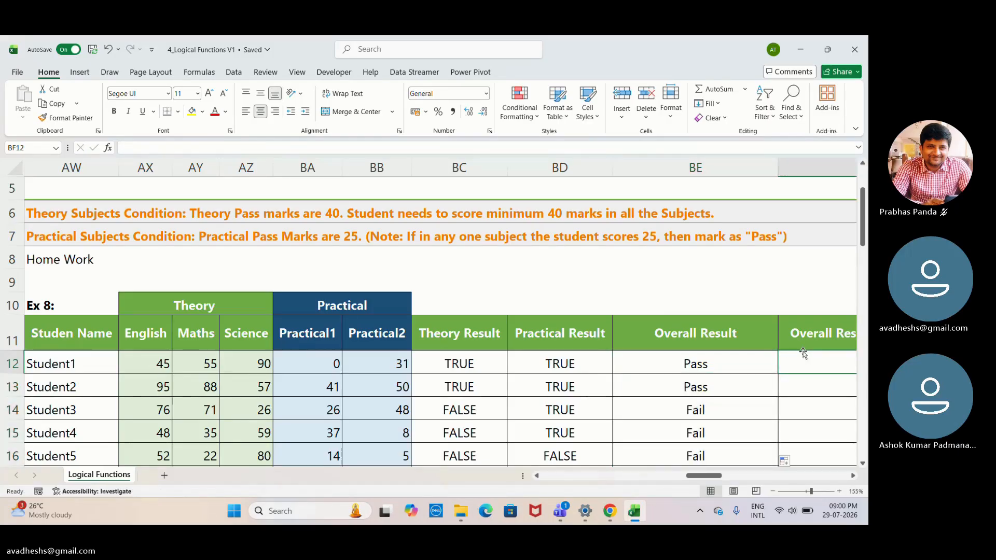
- Review the Overall Result values of all students in column BE against their Theory and Practical Results
{"action": "key", "text": "Right"}
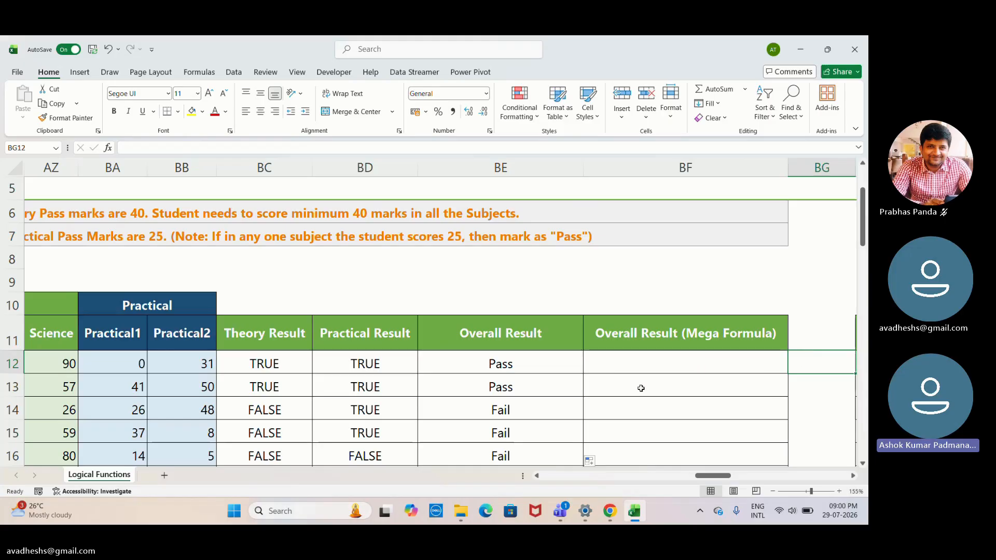
{"action": "left_click", "coordinate": [543, 416]}
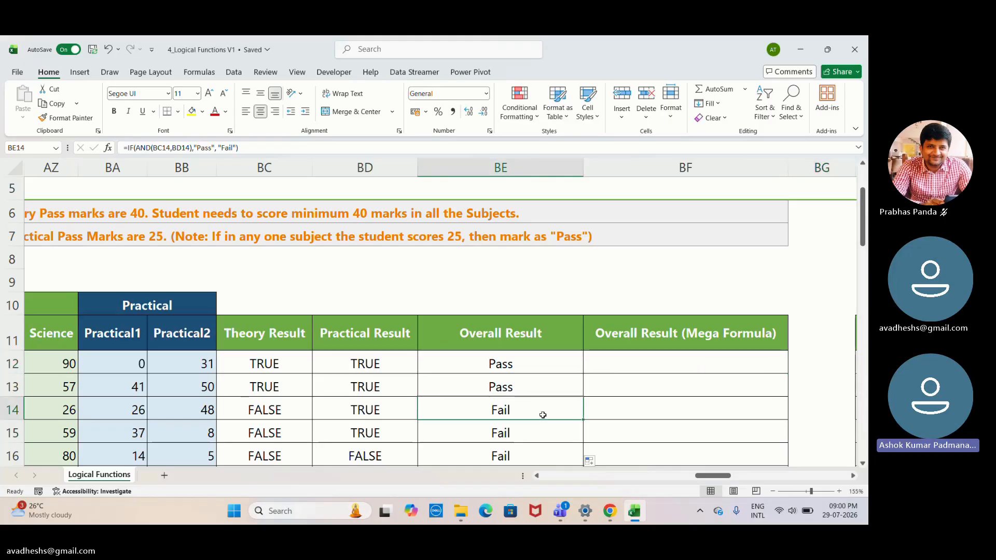
{"action": "key", "text": "Down"}
{"action": "key", "text": "Down"}
{"action": "key", "text": "Down"}
{"action": "key", "text": "Down"}
{"action": "key", "text": "Down"}
{"action": "key", "text": "Down"}
{"action": "key", "text": "Down"}
{"action": "key", "text": "Down"}
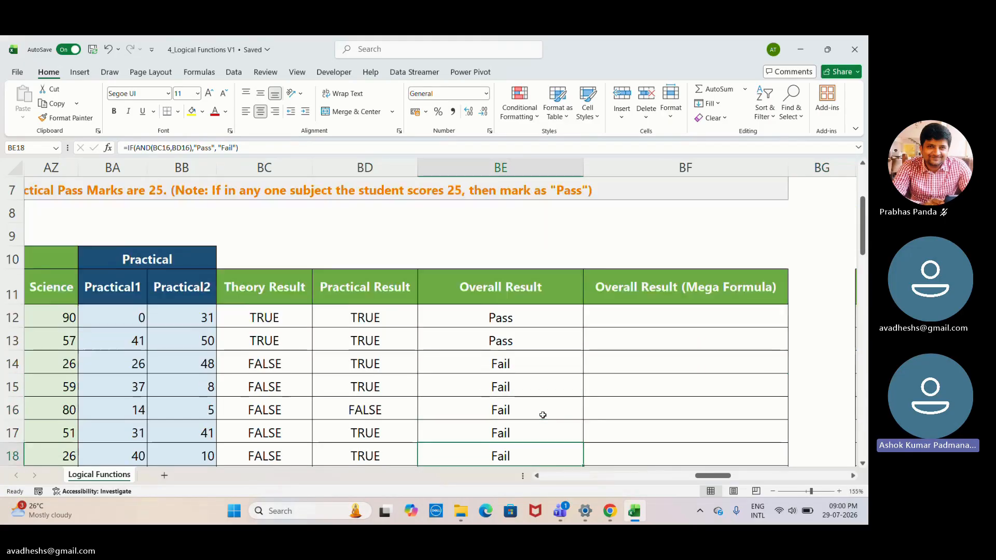
{"action": "key", "text": "Down"}
{"action": "key", "text": "Down"}
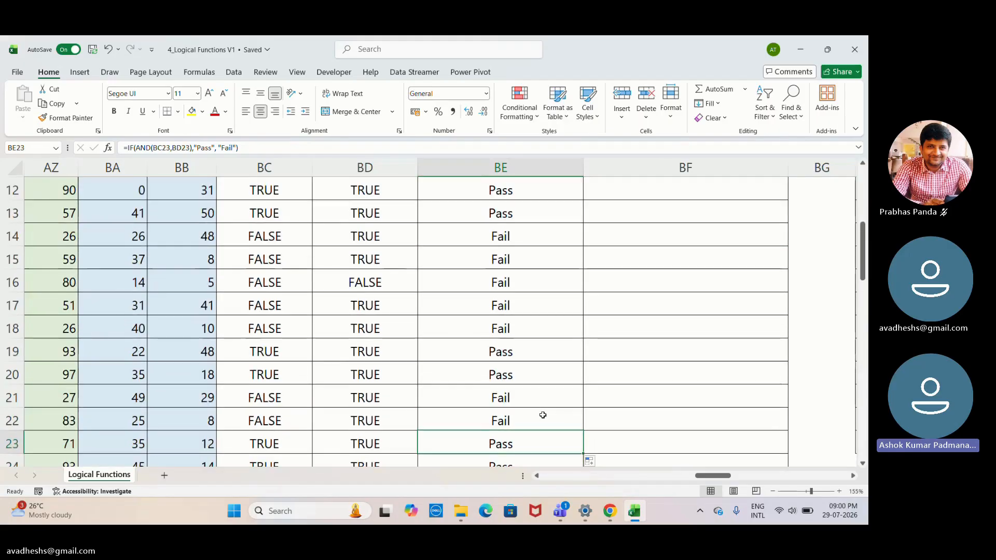
{"action": "key", "text": "Down"}
{"action": "key", "text": "Down"}
{"action": "key", "text": "Down"}
{"action": "key", "text": "Up"}
{"action": "key", "text": "Up"}
{"action": "key", "text": "Up"}
{"action": "key", "text": "Up"}
{"action": "key", "text": "Up"}
{"action": "key", "text": "Up"}
{"action": "key", "text": "Up"}
{"action": "key", "text": "Up"}
{"action": "key", "text": "Up"}
{"action": "key", "text": "Up"}
{"action": "key", "text": "Up"}
{"action": "key", "text": "Up"}
{"action": "key", "text": "Up"}
{"action": "key", "text": "Up"}
{"action": "key", "text": "Up"}
{"action": "key", "text": "Up"}
{"action": "key", "text": "Up"}
{"action": "key", "text": "Up"}
{"action": "key", "text": "Up"}
{"action": "key", "text": "Up"}
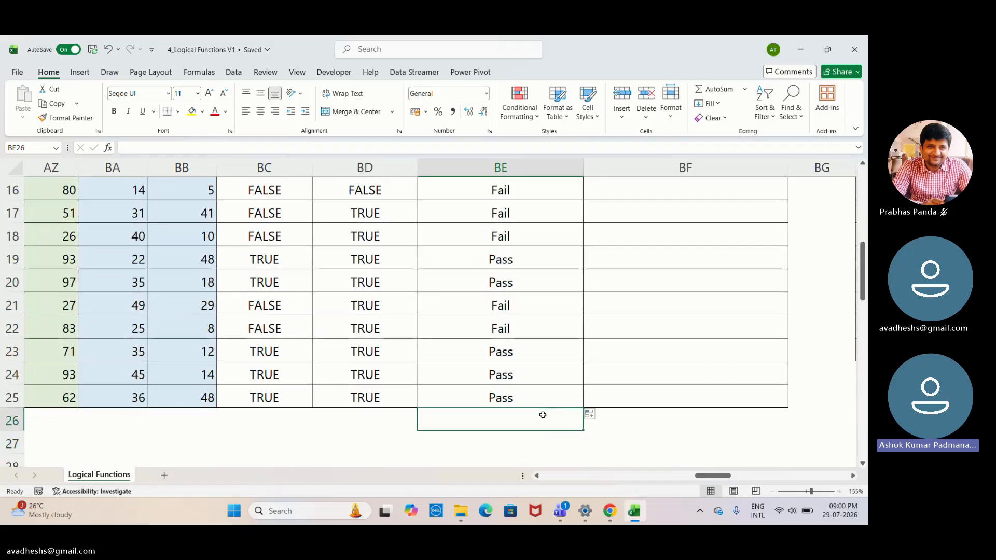
{"action": "key", "text": "Up"}
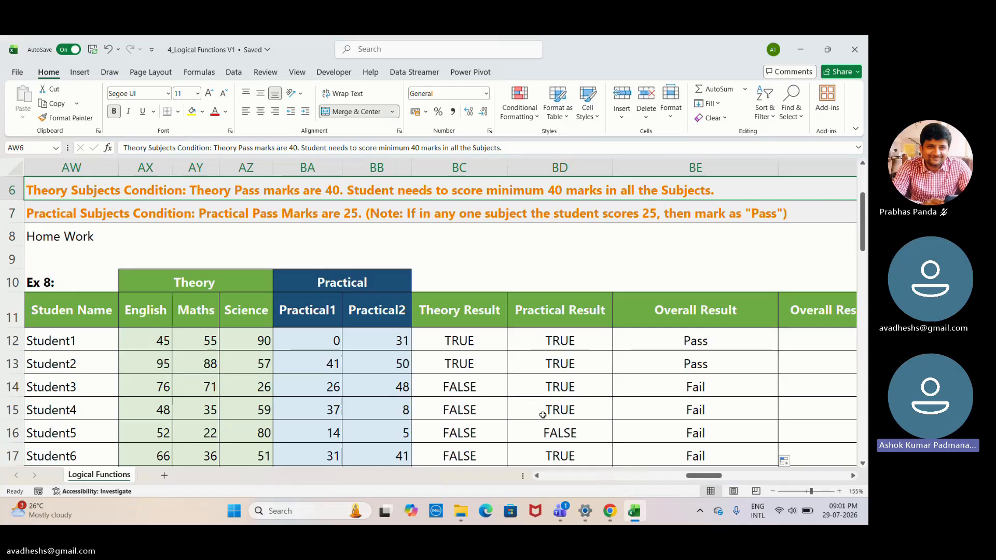
- Examine the Ex 9 salary and Tax Amount table together with the taxable income slabs and tax rates
{"action": "key", "text": "Right"}
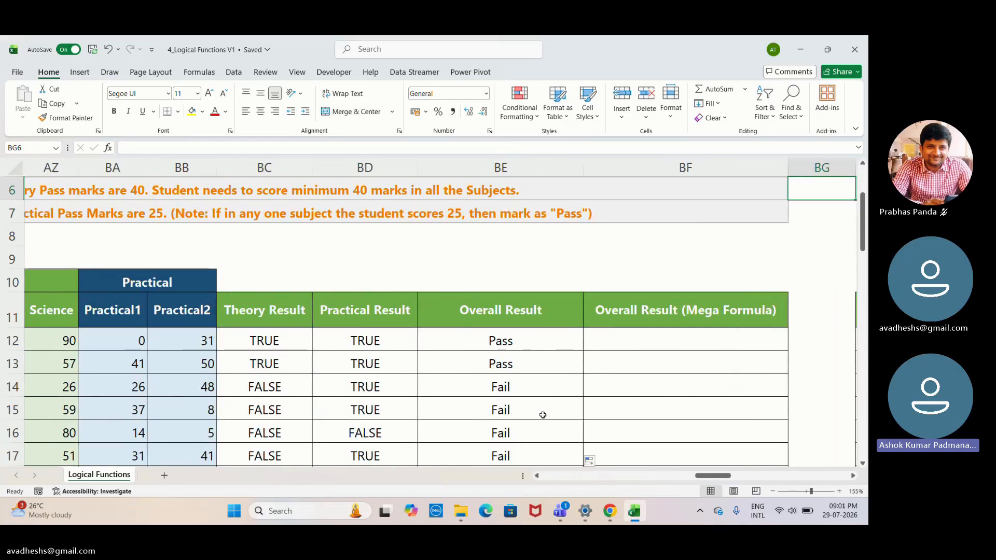
{"action": "key", "text": "Right"}
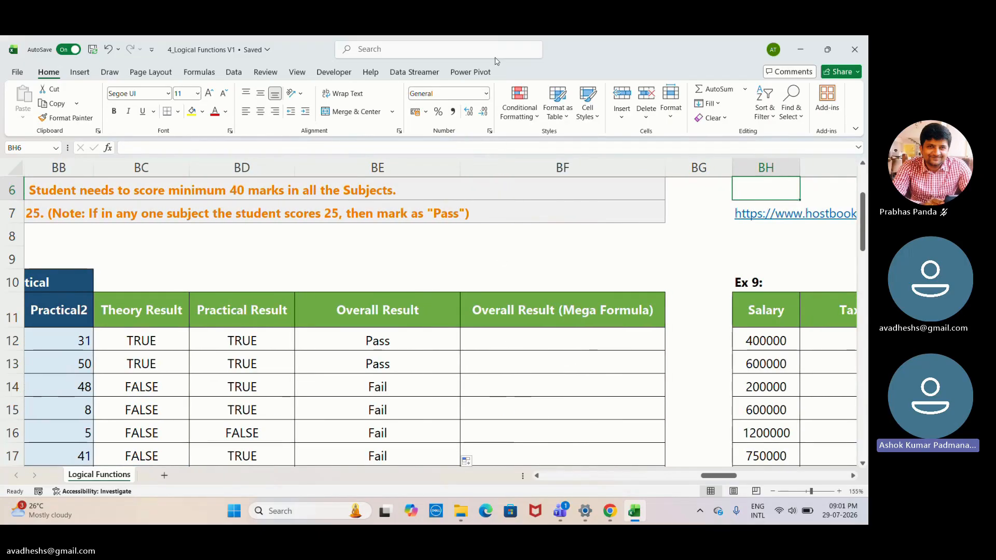
{"action": "key", "text": "Right"}
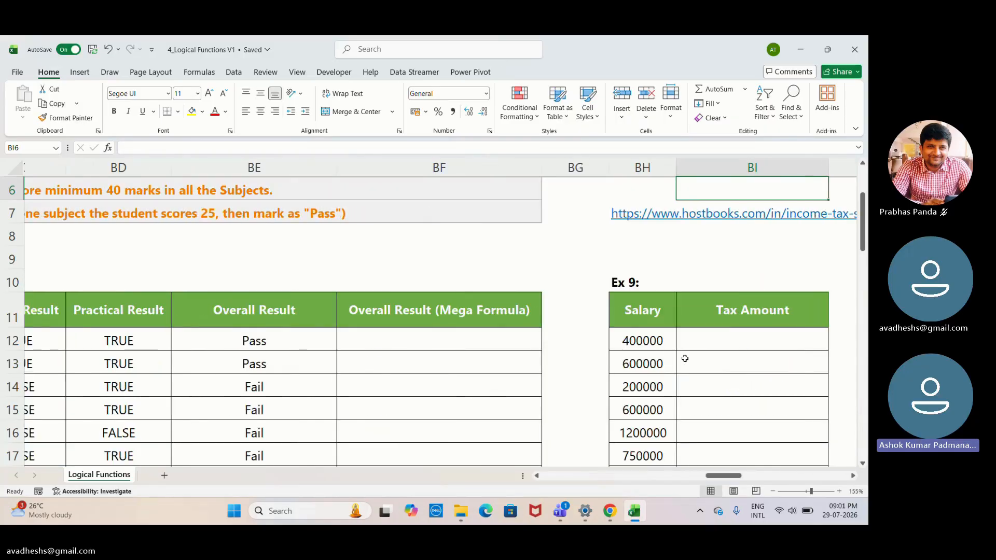
{"action": "key", "text": "Right"}
{"action": "key", "text": "Right"}
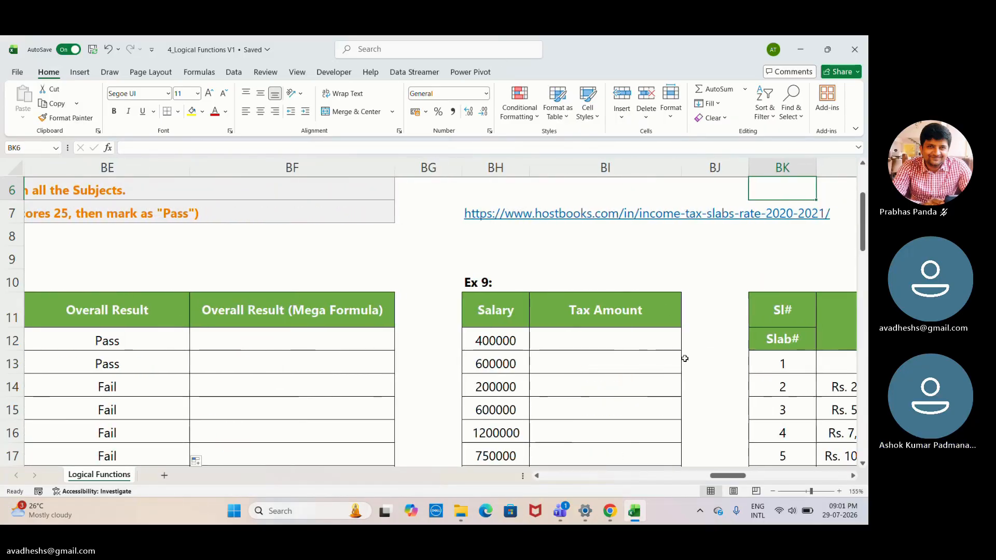
{"action": "key", "text": "Right"}
{"action": "key", "text": "Right"}
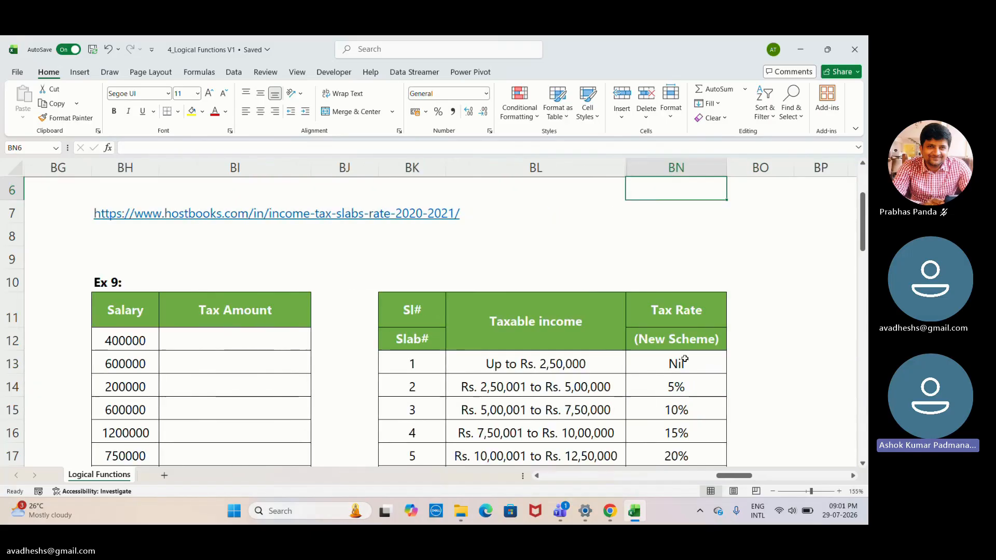
{"action": "key", "text": "Right"}
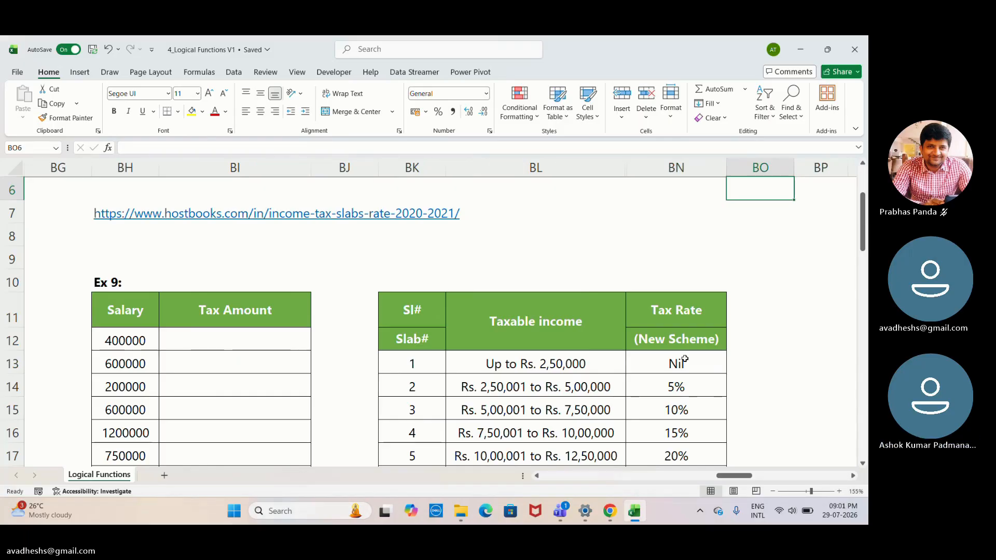
{"action": "key", "text": "Left"}
{"action": "key", "text": "Left"}
{"action": "key", "text": "Left"}
{"action": "key", "text": "Left"}
{"action": "key", "text": "Left"}
{"action": "key", "text": "Left"}
{"action": "key", "text": "Left"}
{"action": "key", "text": "Left"}
{"action": "key", "text": "Left"}
{"action": "key", "text": "Left"}
{"action": "key", "text": "Left"}
{"action": "key", "text": "Left"}
{"action": "key", "text": "Left"}
{"action": "key", "text": "Left"}
{"action": "key", "text": "Left"}
{"action": "key", "text": "Left"}
{"action": "key", "text": "Left"}
{"action": "key", "text": "Left"}
{"action": "key", "text": "Left"}
{"action": "key", "text": "Left"}
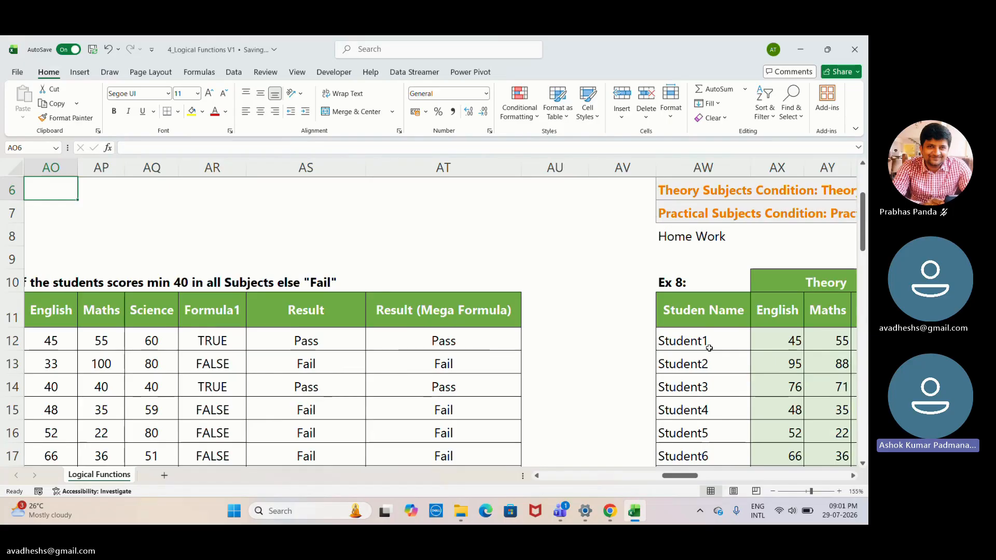
{"action": "left_click_drag", "start_coordinate": [680, 476], "coordinate": [741, 480]}
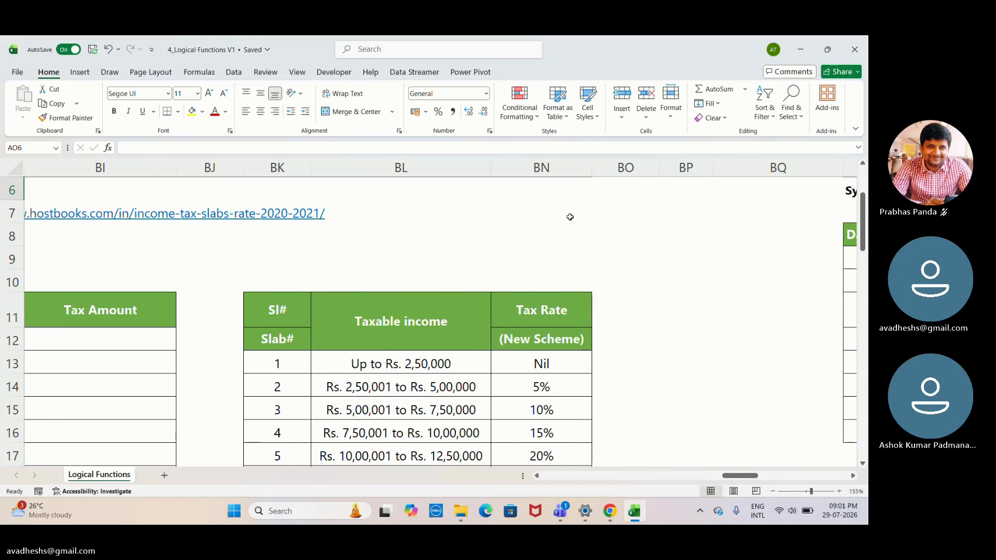
{"action": "left_click", "coordinate": [487, 46]}
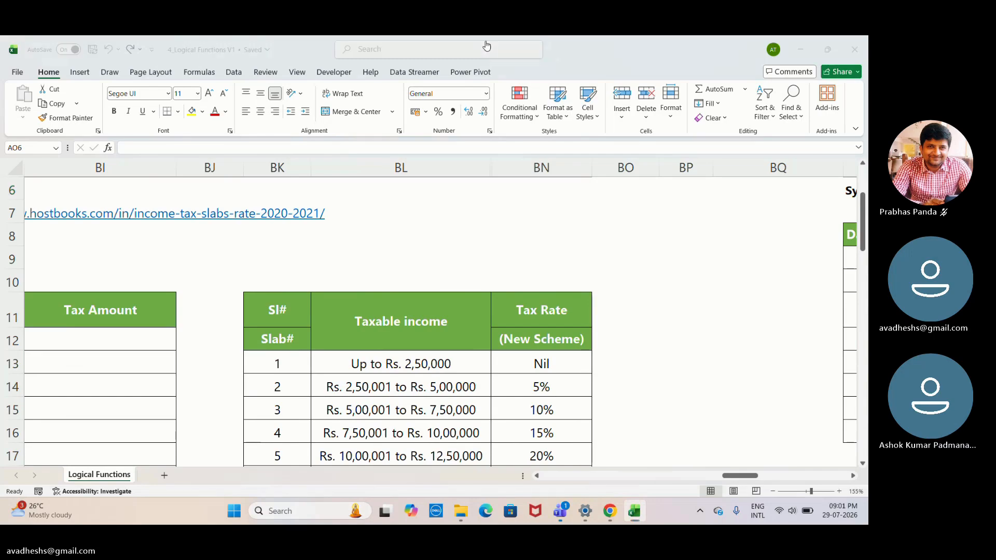
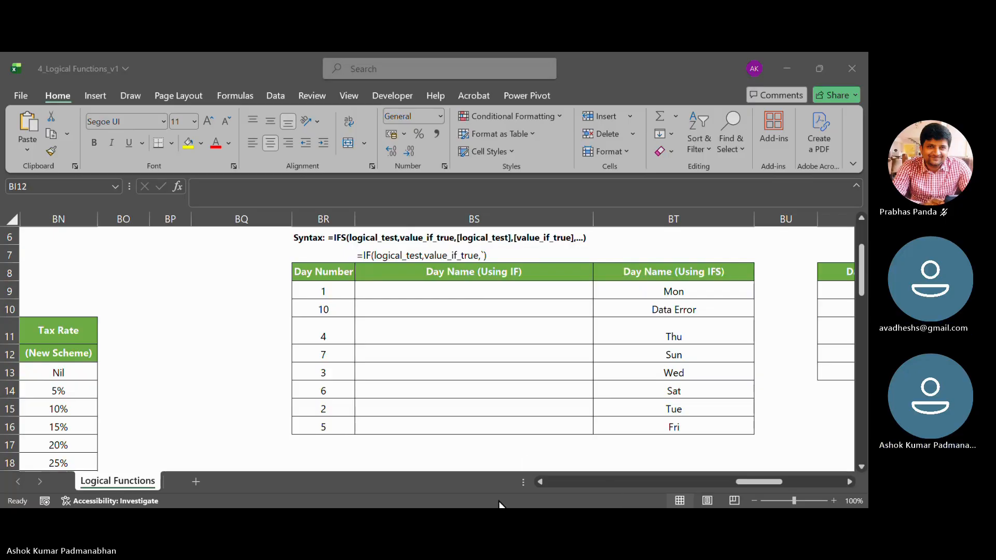
- Clear the existing results from the Day Name (Using IFS) cells BT9:BT16
{"action": "left_click", "coordinate": [448, 322]}
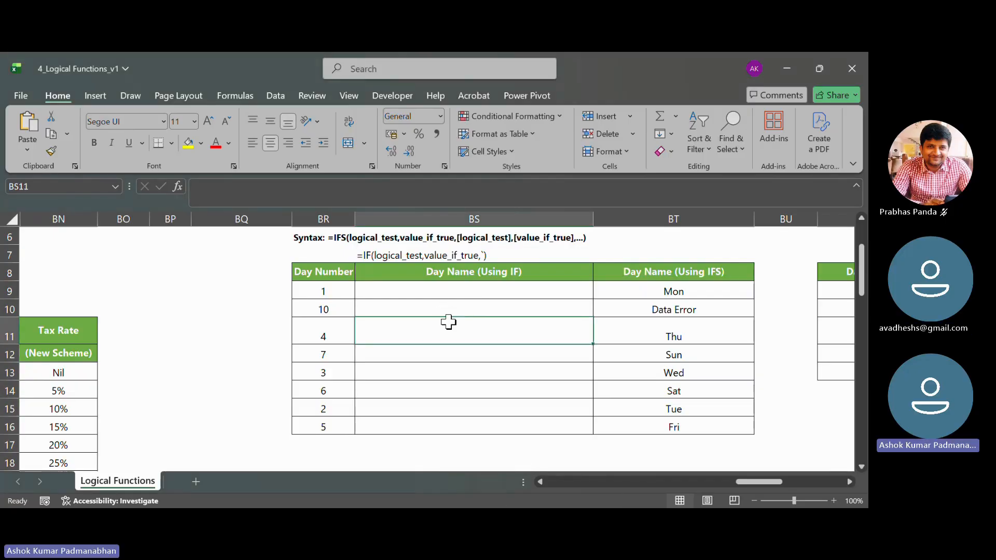
{"action": "left_click", "coordinate": [461, 289]}
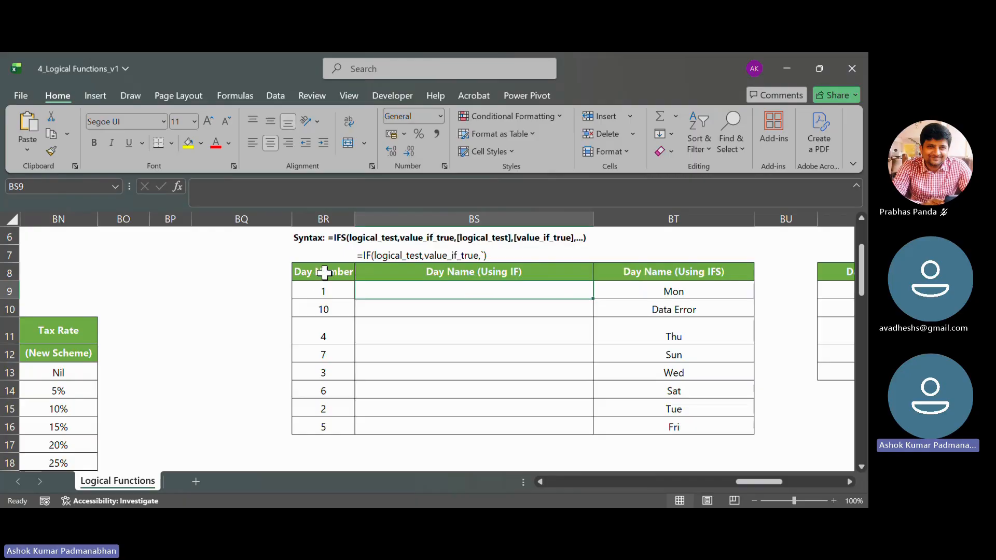
{"action": "left_click_drag", "start_coordinate": [324, 272], "coordinate": [318, 425]}
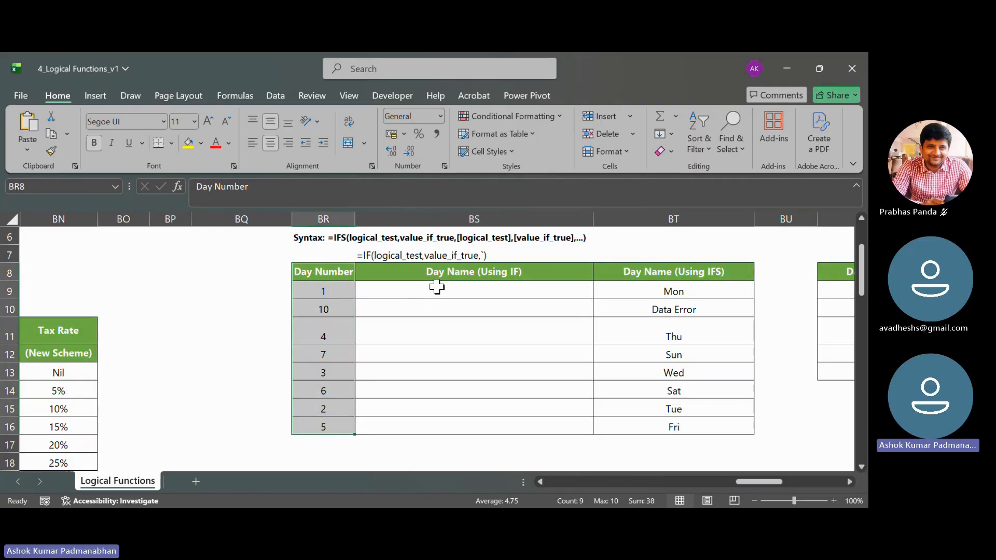
{"action": "left_click_drag", "start_coordinate": [437, 287], "coordinate": [445, 423]}
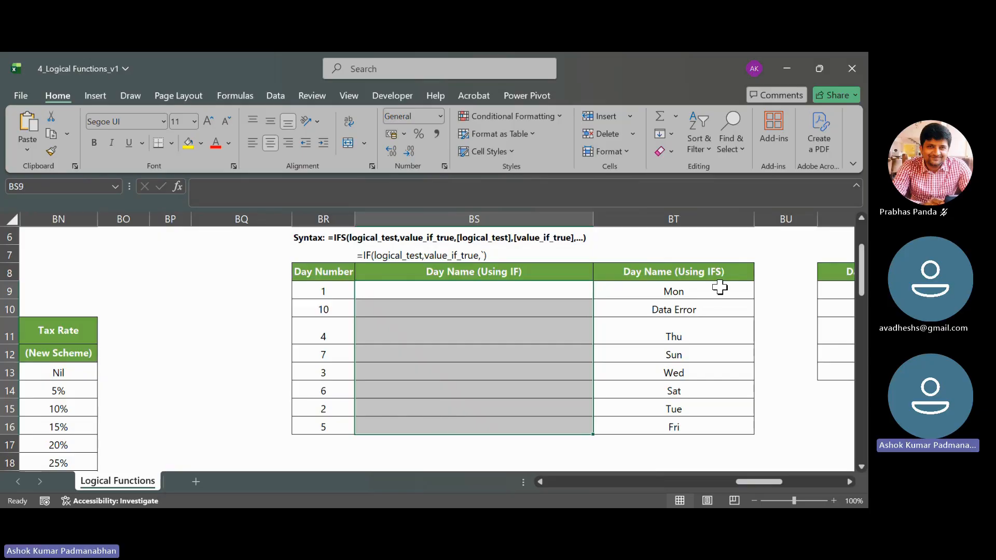
{"action": "left_click_drag", "start_coordinate": [720, 287], "coordinate": [716, 423]}
{"action": "key", "text": "Delete"}
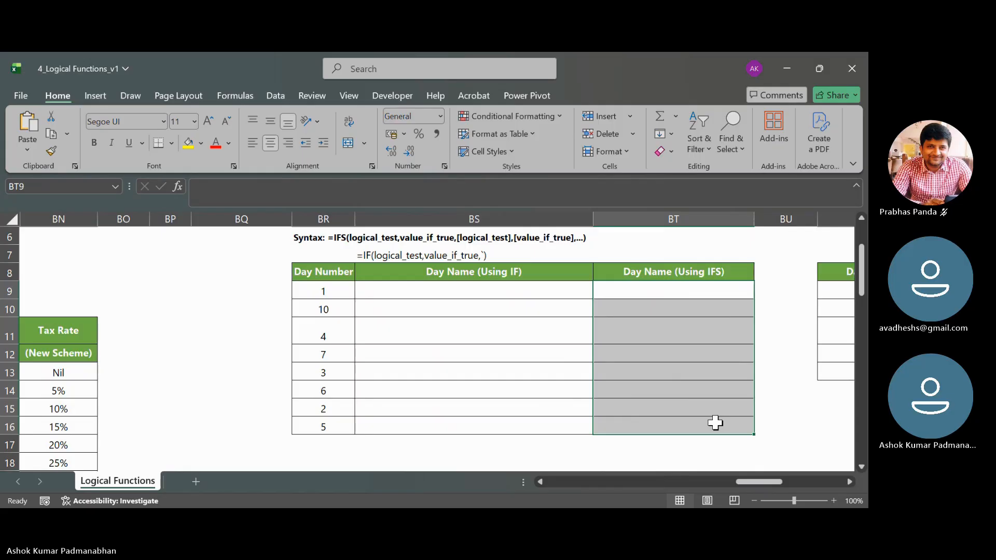
- Start an IF formula in BS9 that tests BR9=1 and returns "Mon" when true
{"action": "left_click", "coordinate": [546, 295]}
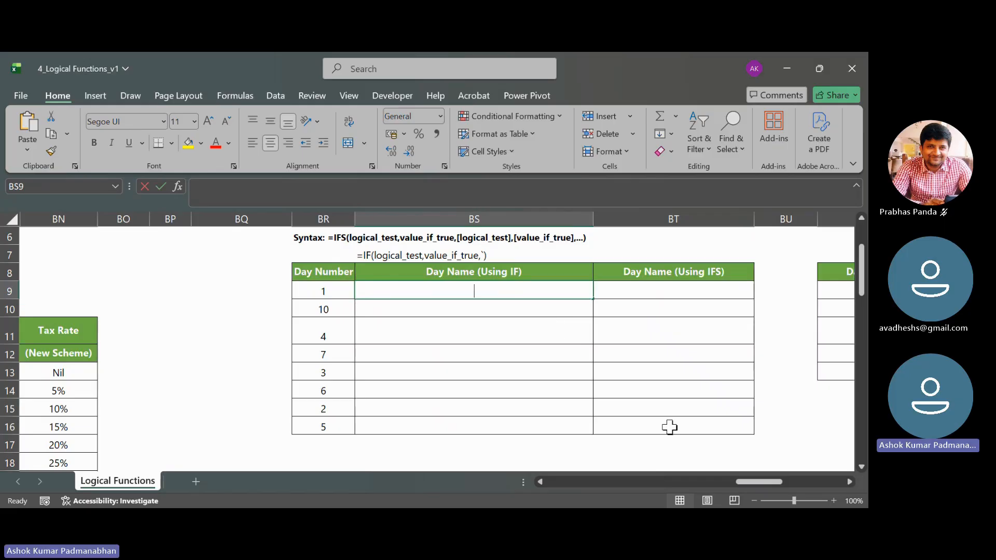
{"action": "type", "text": "=if("}
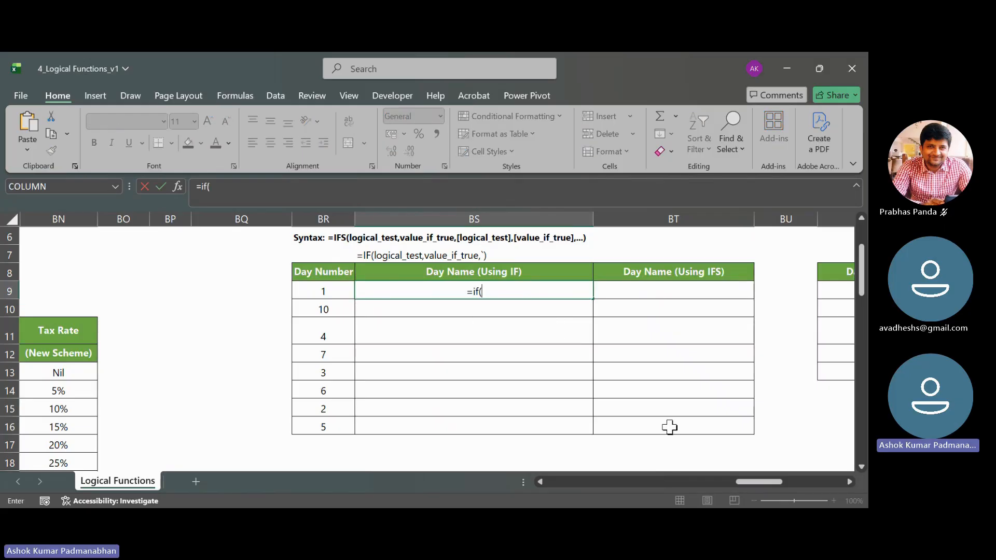
{"action": "key", "text": "Left"}
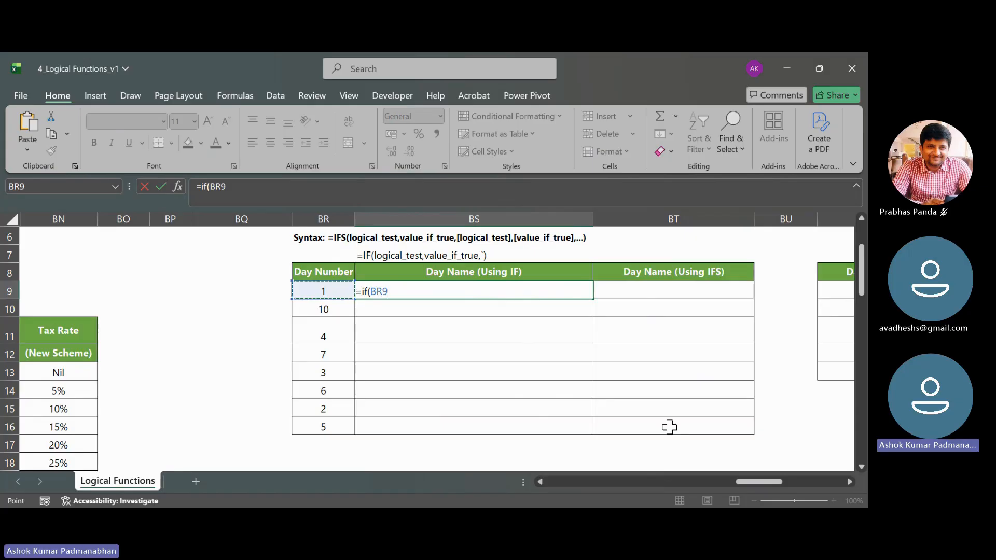
{"action": "type", "text": "="}
{"action": "type", "text": "1"}
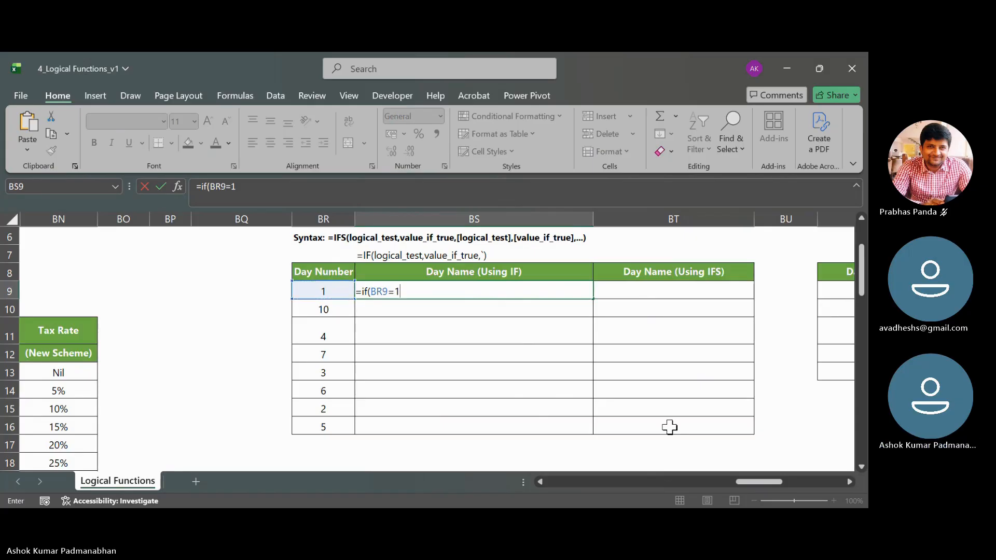
{"action": "type", "text": ",\"Mon\""}
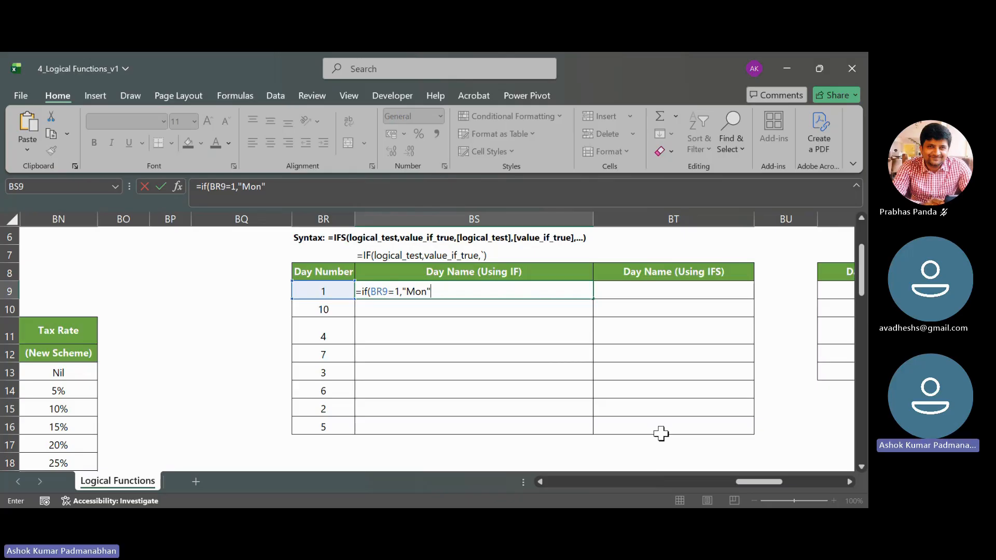
- Nest a second IF as the value-if-false argument in BS9, returning "Tue" when BR9=2
{"action": "type", "text": ",if("}
{"action": "key", "text": "Left"}
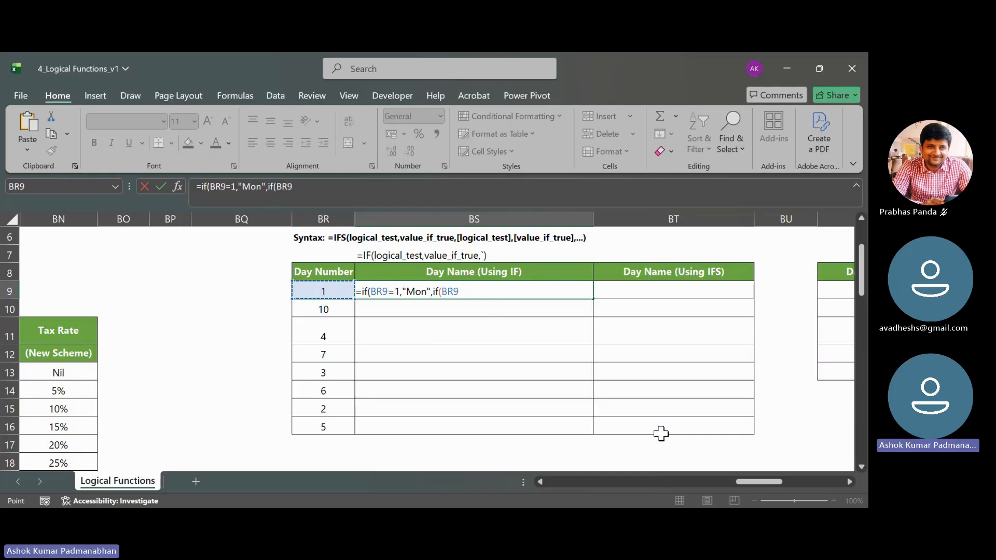
{"action": "type", "text": "=2,"}
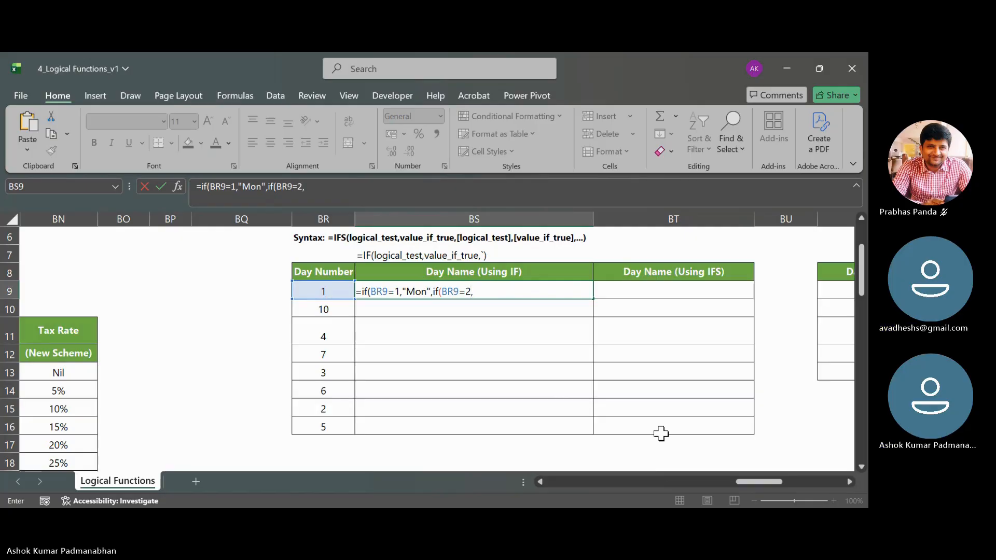
{"action": "type", "text": "\"Tue\","}
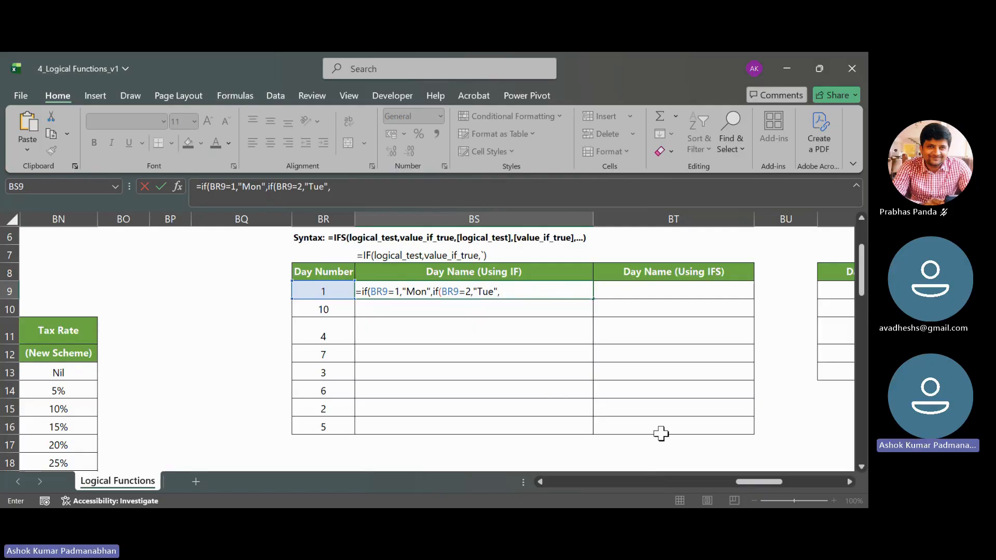
{"action": "type", "text": "if("}
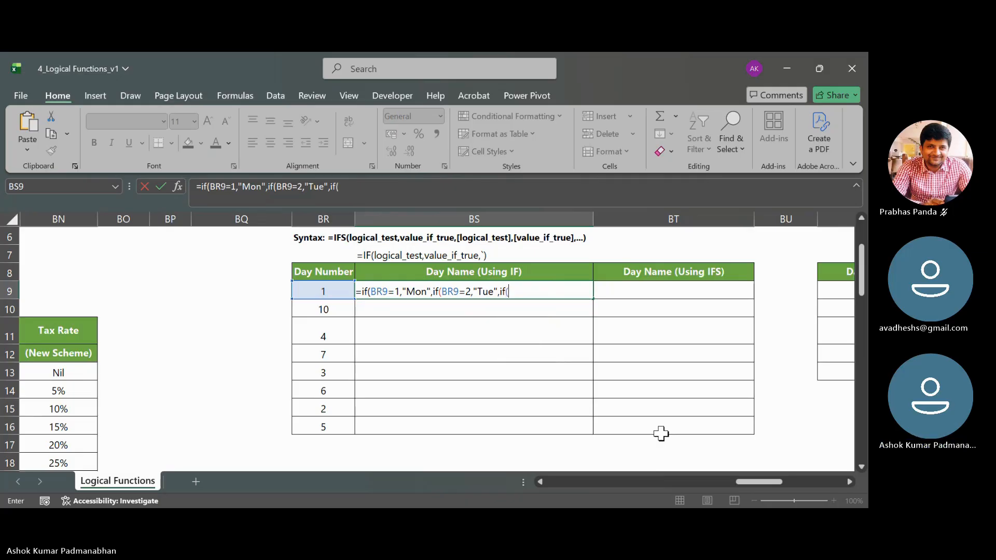
{"action": "type", "text": "BR9="}
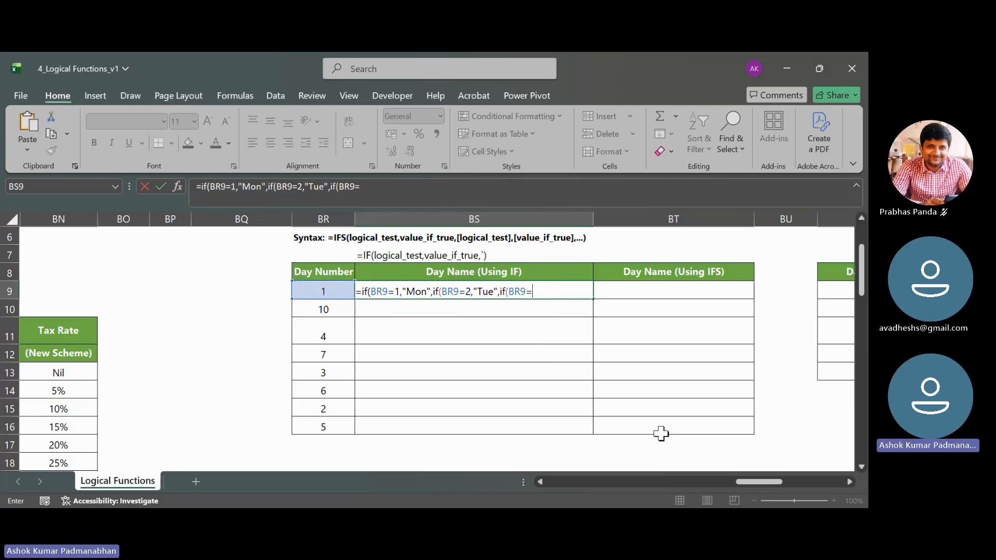
{"action": "type", "text": "3"}
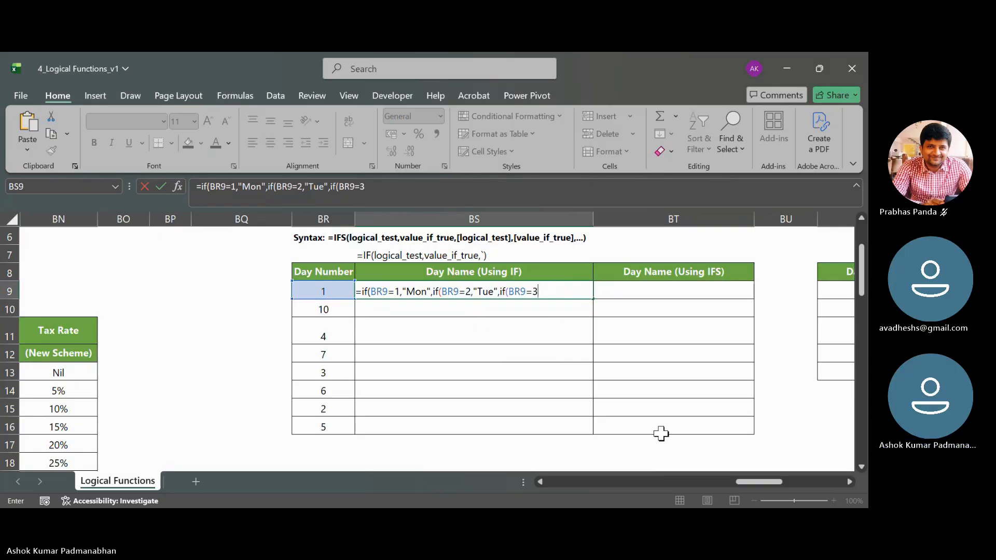
{"action": "type", "text": ",m"}
- Nest a third IF in the BS9 formula that returns "Wed" when BR9=3
{"action": "key", "text": "BackSpace"}
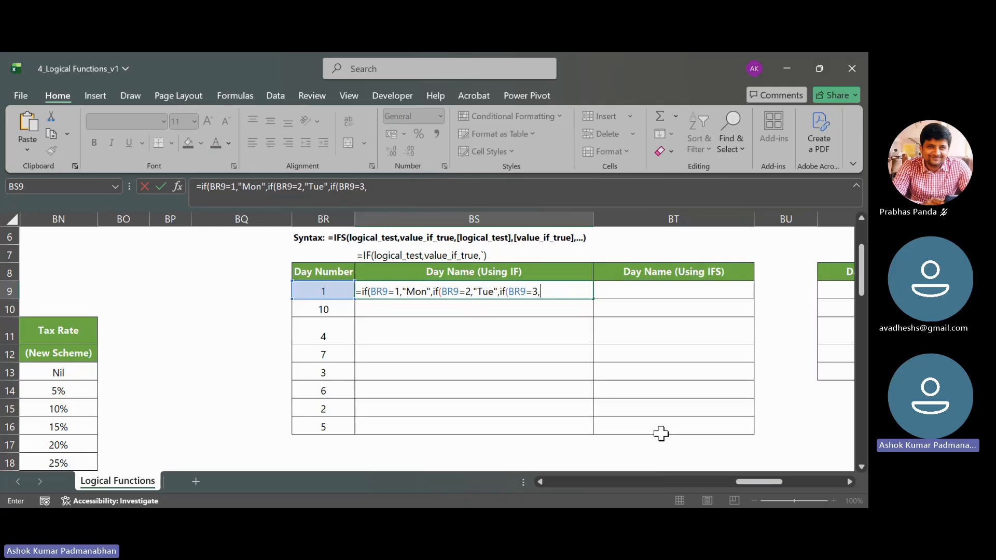
{"action": "type", "text": "\"Wed\","}
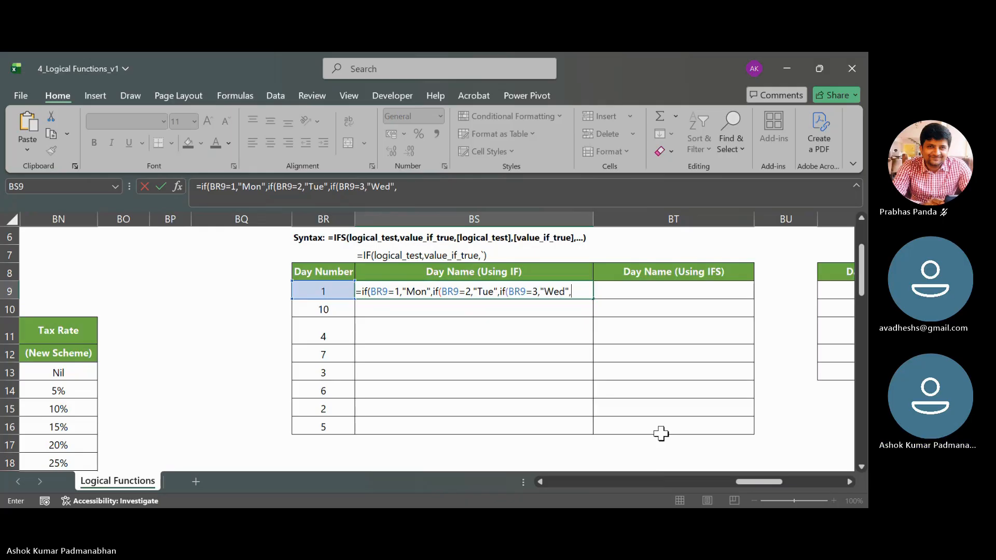
{"action": "type", "text": "if("}
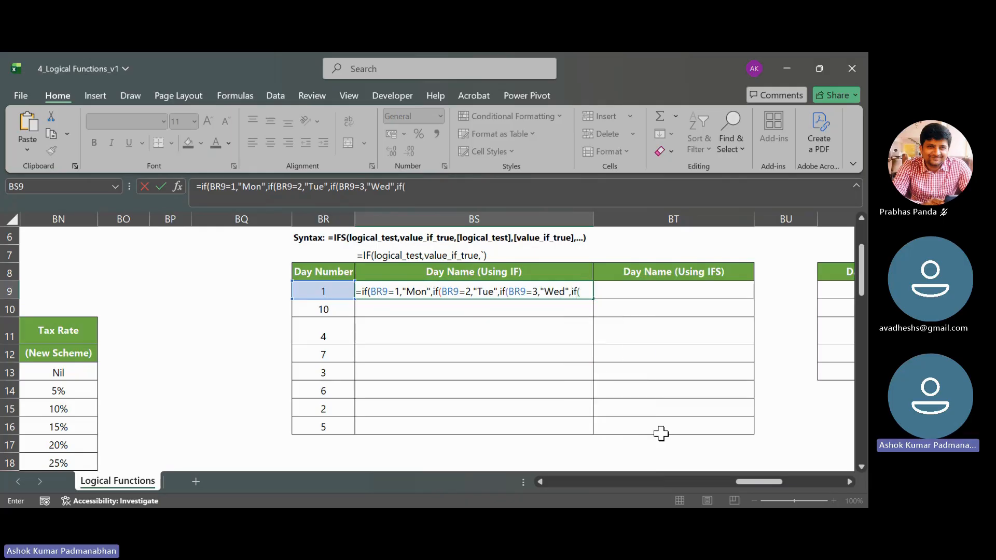
- Nest a fourth IF in the BS9 formula that returns "Thu" when BR9=4
{"action": "key", "text": "Left"}
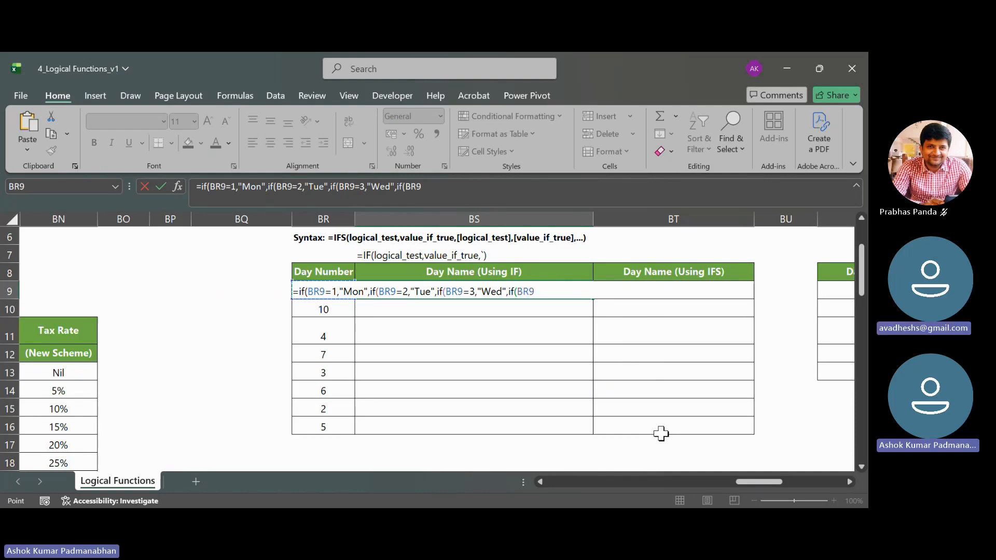
{"action": "type", "text": "=\"T"}
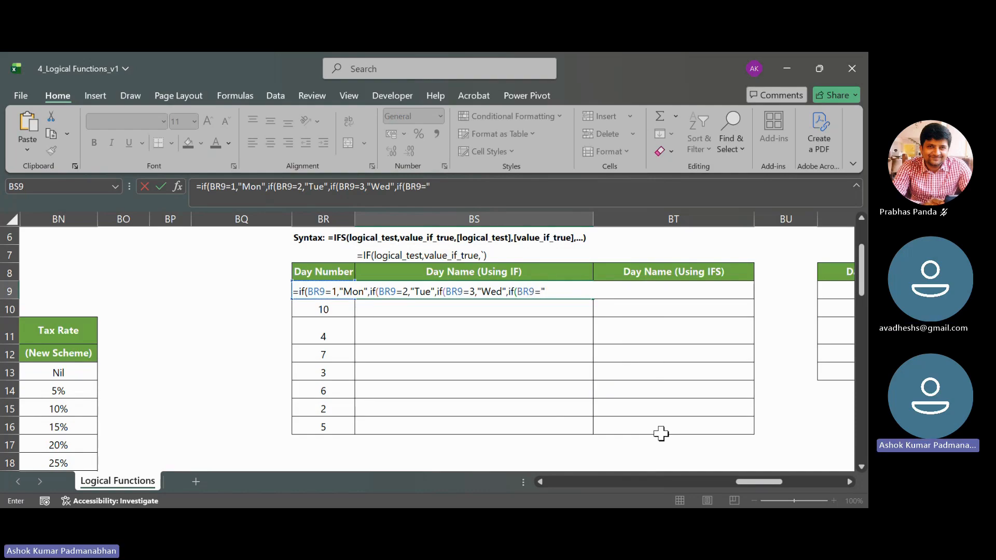
{"action": "type", "text": "hu"}
{"action": "key", "text": "BackSpace"}
{"action": "key", "text": "BackSpace"}
{"action": "key", "text": "BackSpace"}
{"action": "key", "text": "BackSpace"}
{"action": "key", "text": "BackSpace"}
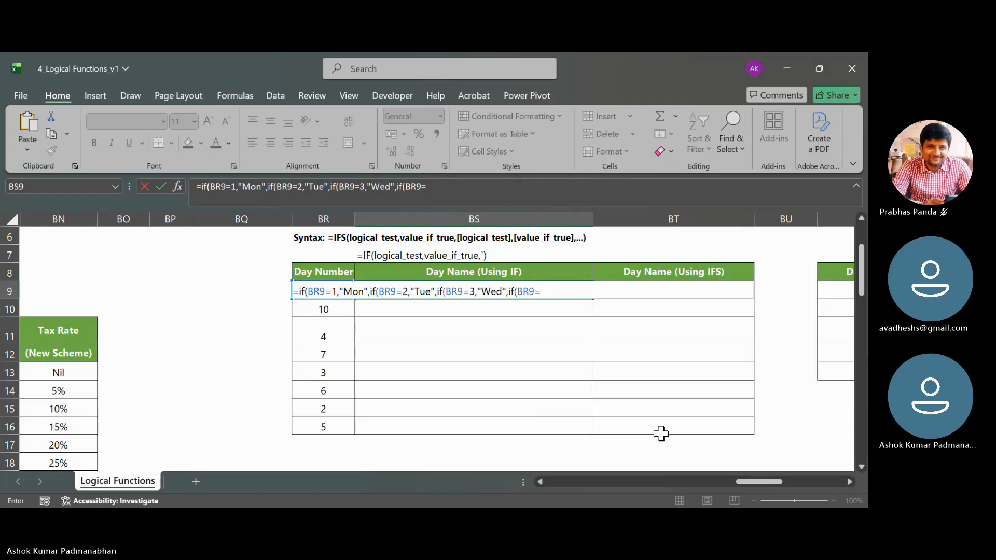
{"action": "type", "text": "4,\"Thu\""}
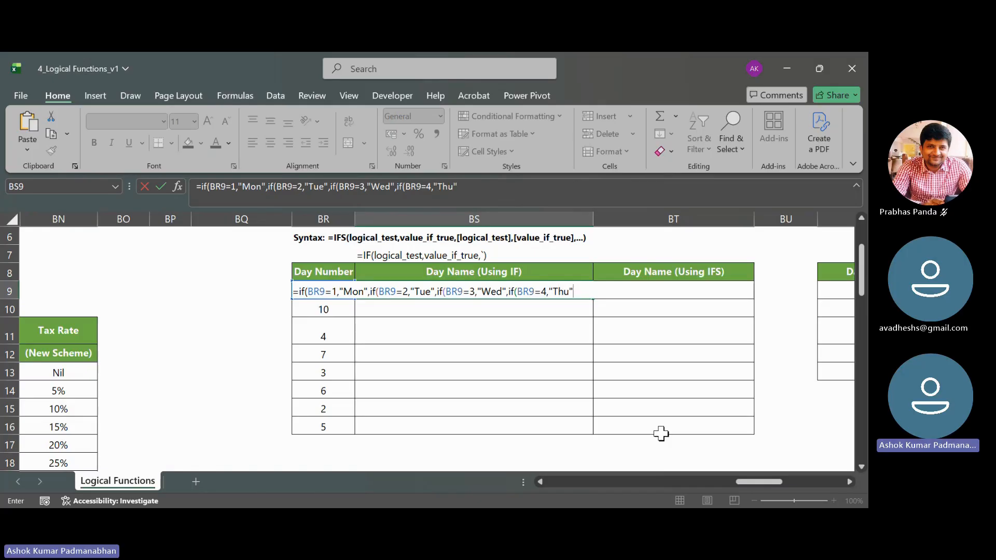
{"action": "type", "text": ","}
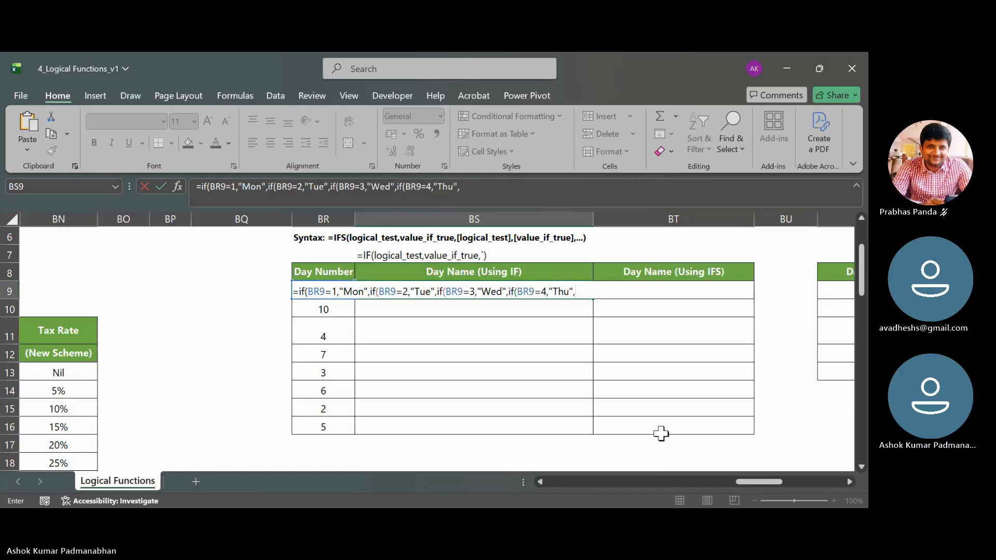
{"action": "type", "text": "BR"}
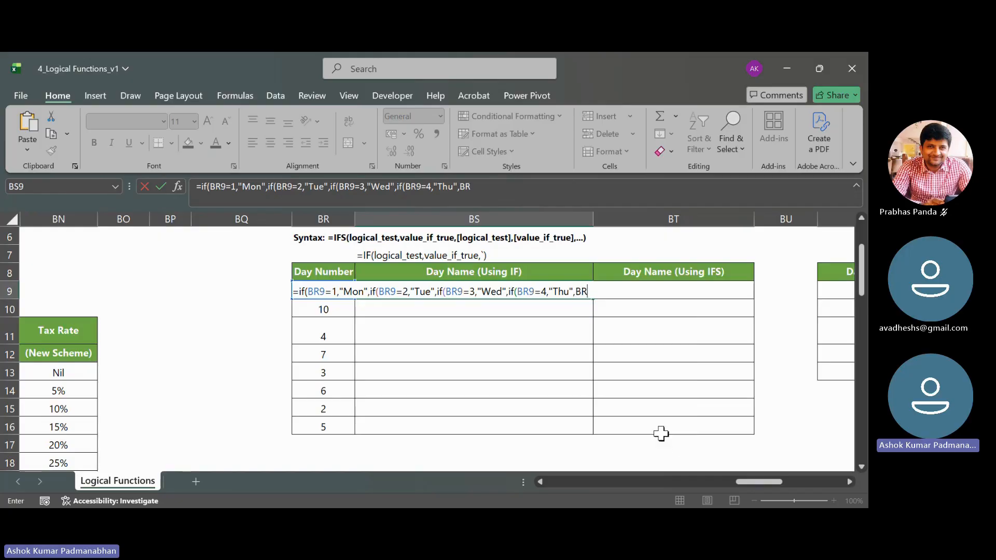
{"action": "type", "text": "9=5,\"\""}
{"action": "key", "text": "BackSpace"}
{"action": "key", "text": "BackSpace"}
{"action": "key", "text": "BackSpace"}
{"action": "key", "text": "BackSpace"}
{"action": "key", "text": "BackSpace"}
{"action": "key", "text": "BackSpace"}
{"action": "key", "text": "BackSpace"}
{"action": "key", "text": "BackSpace"}
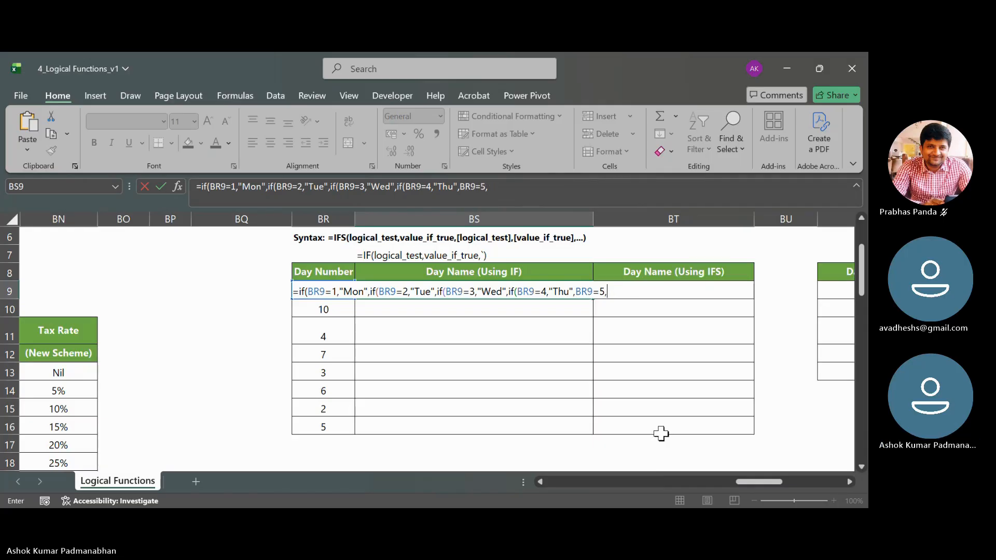
- Nest a fifth IF in the BS9 formula that returns "Fri" when BR9=5
{"action": "type", "text": "if(B"}
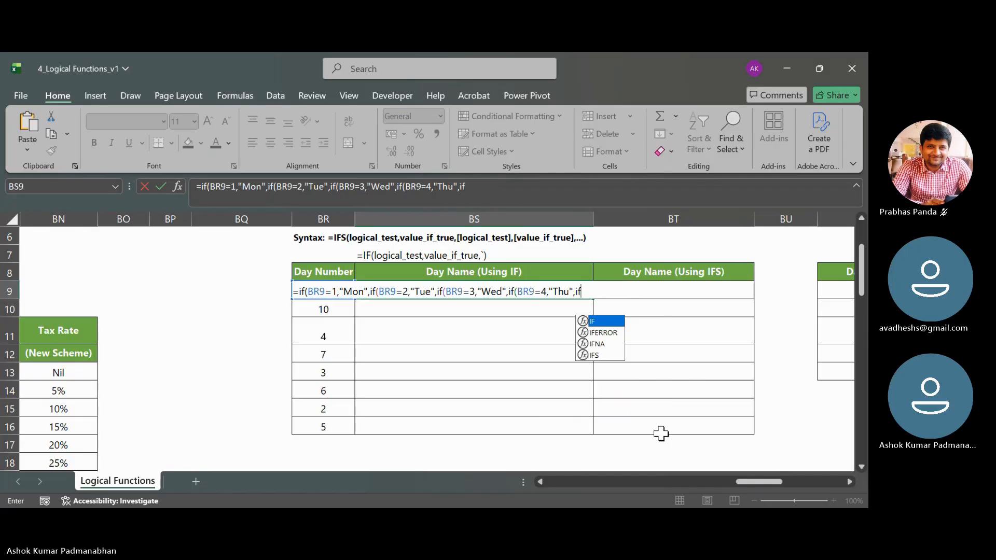
{"action": "type", "text": "R9"}
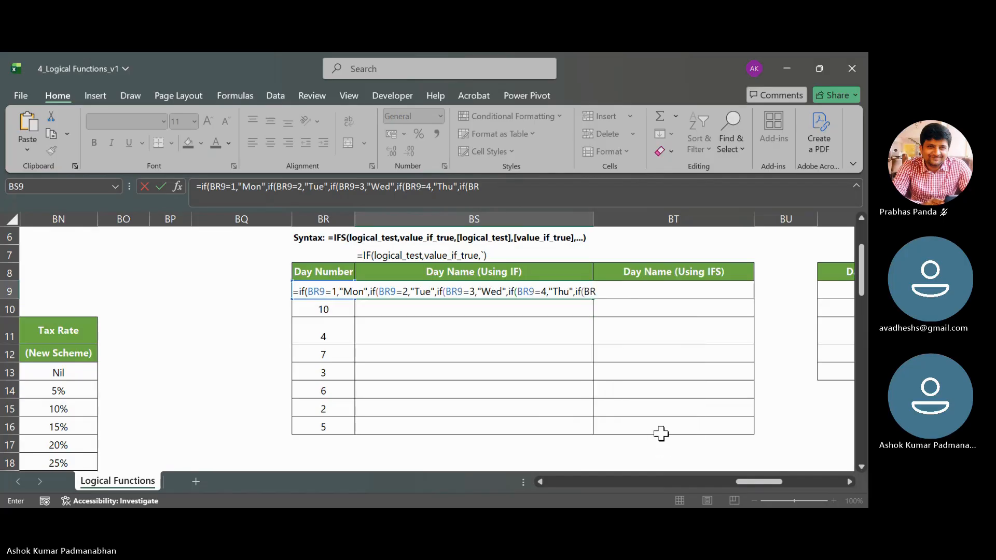
{"action": "type", "text": "=5,\"Fri\",if"}
- Nest a sixth IF in the BS9 formula that returns "Sat" when BR9=6
{"action": "type", "text": "("}
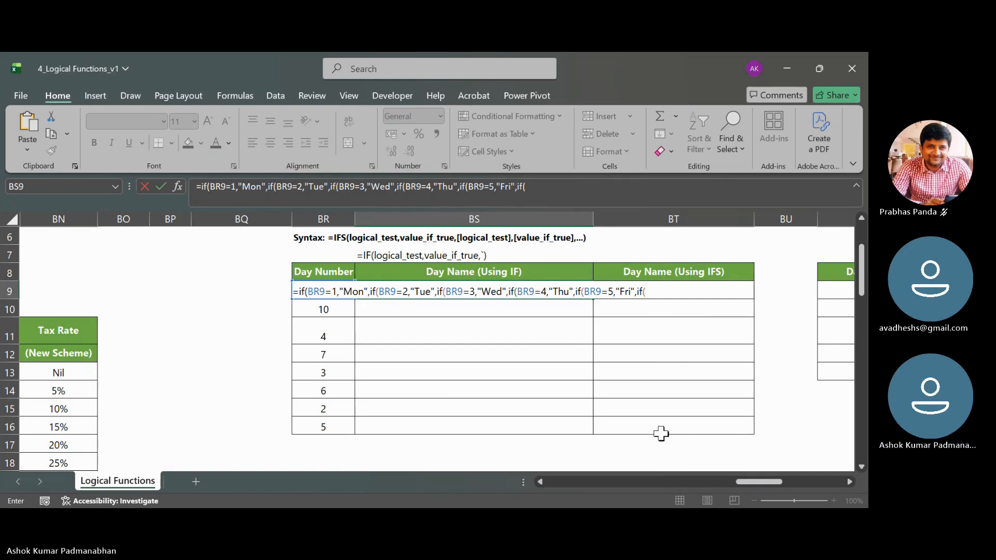
{"action": "type", "text": "BR9"}
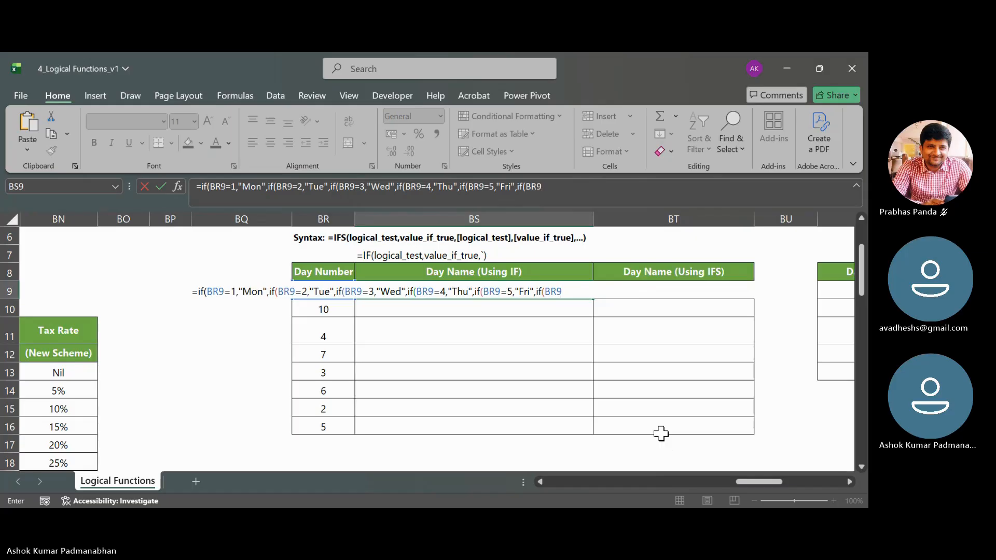
{"action": "type", "text": "=6,"}
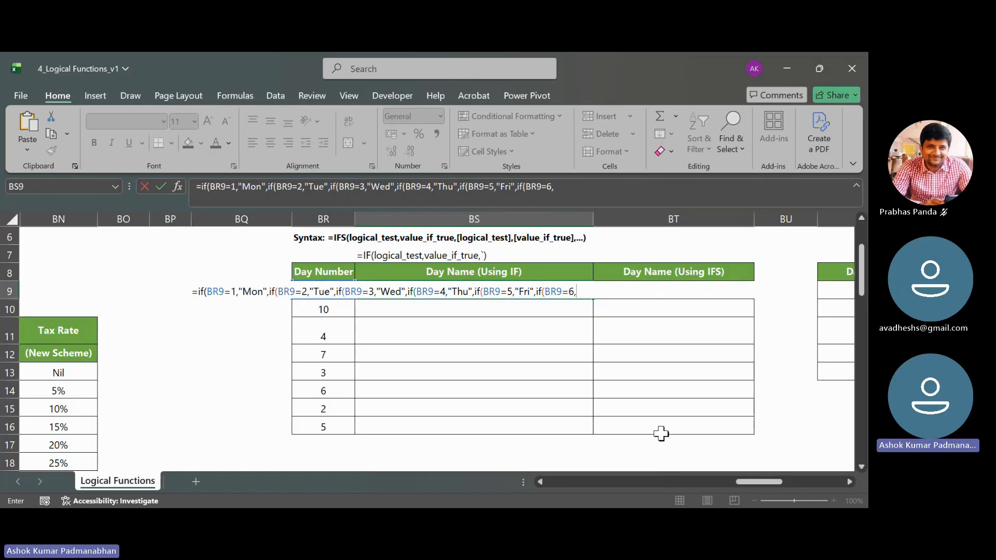
{"action": "type", "text": "\"Sat"}
{"action": "type", "text": "\",if"}
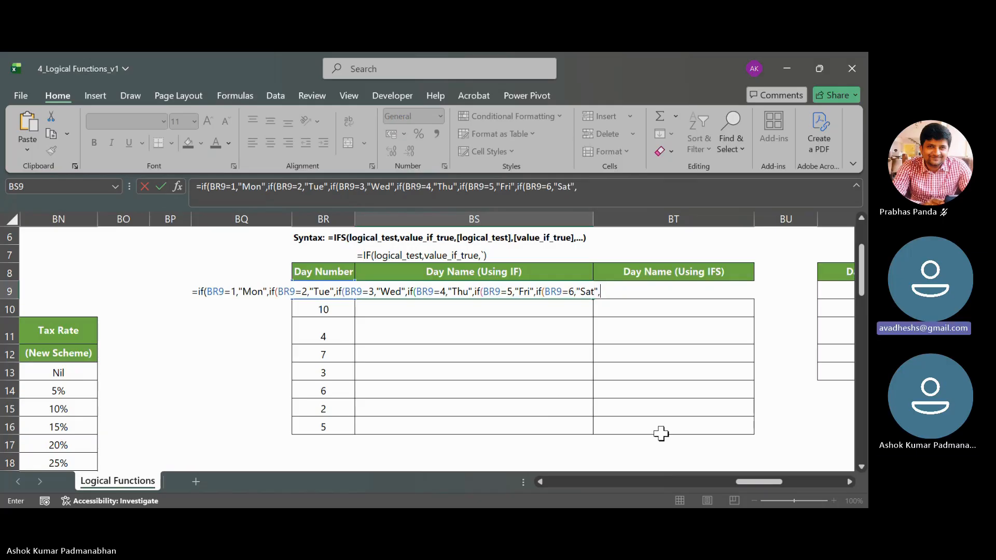
{"action": "type", "text": "("}
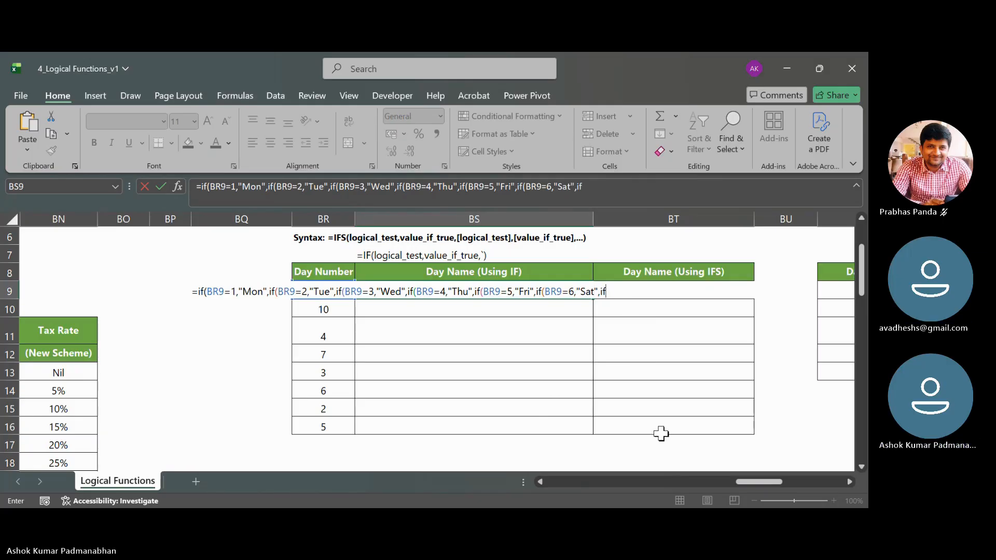
{"action": "type", "text": "BR9=7,\"Sun\""}
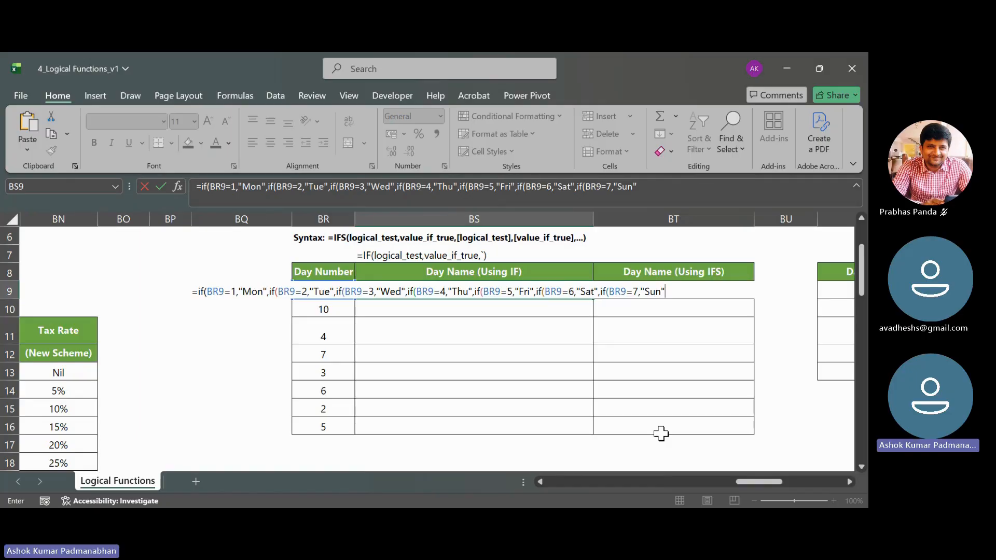
{"action": "type", "text": ",\"\")"}
- Set the BS9 formula's final value-if-false to "Data Error" and commit it with all nested IFs closed
{"action": "left_click", "coordinate": [670, 291]}
{"action": "type", "text": "Data Erro"}
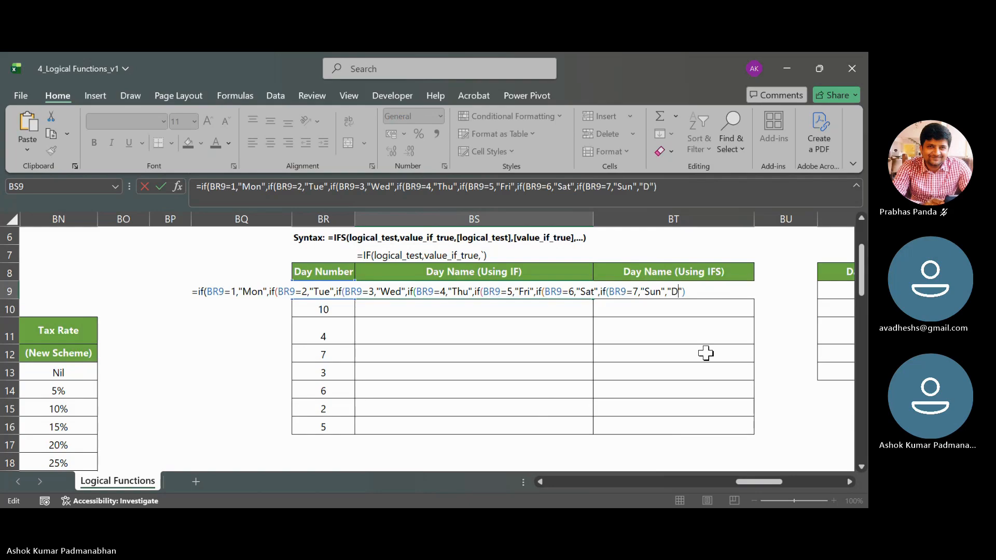
{"action": "type", "text": "r"}
{"action": "key", "text": "Return"}
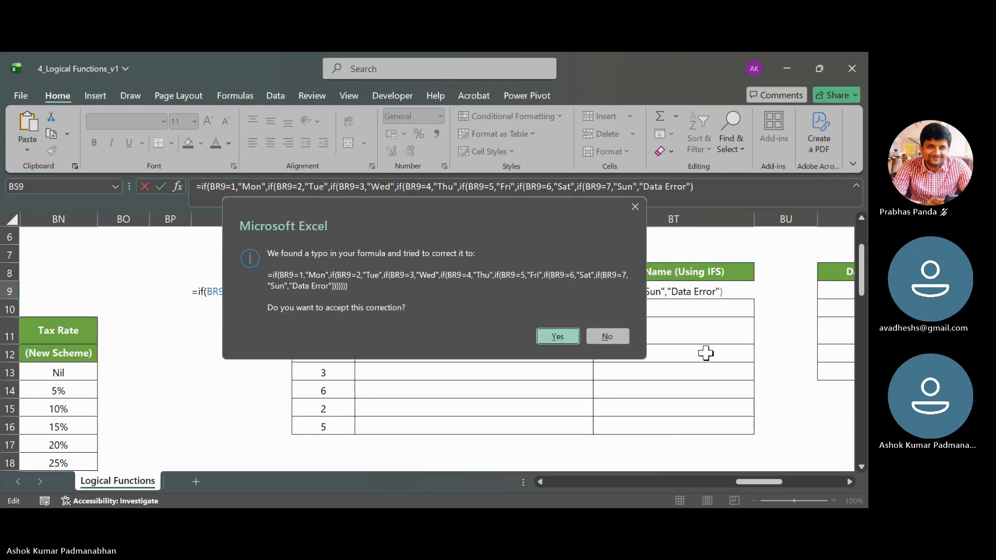
{"action": "key", "text": "Escape"}
{"action": "key", "text": "Return"}
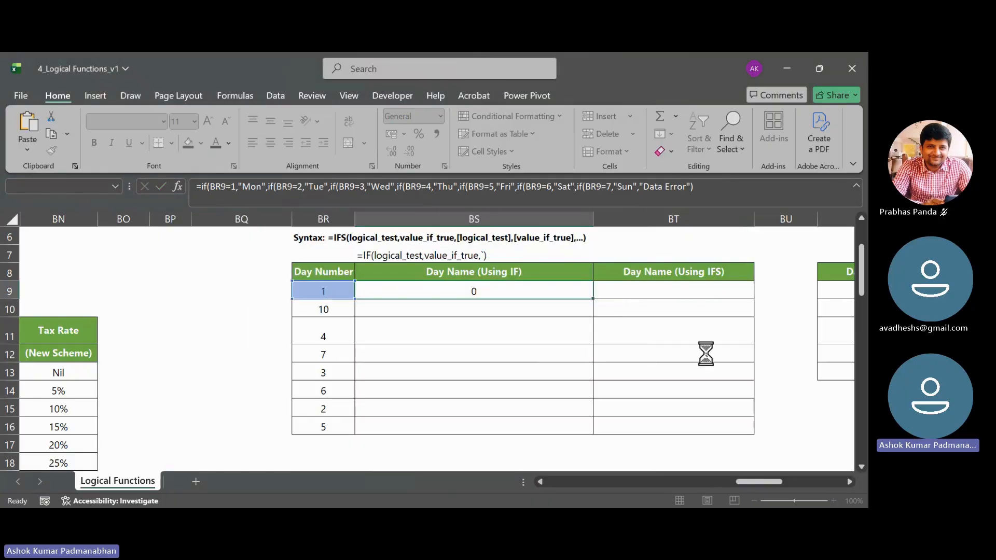
{"action": "double_click", "coordinate": [492, 290]}
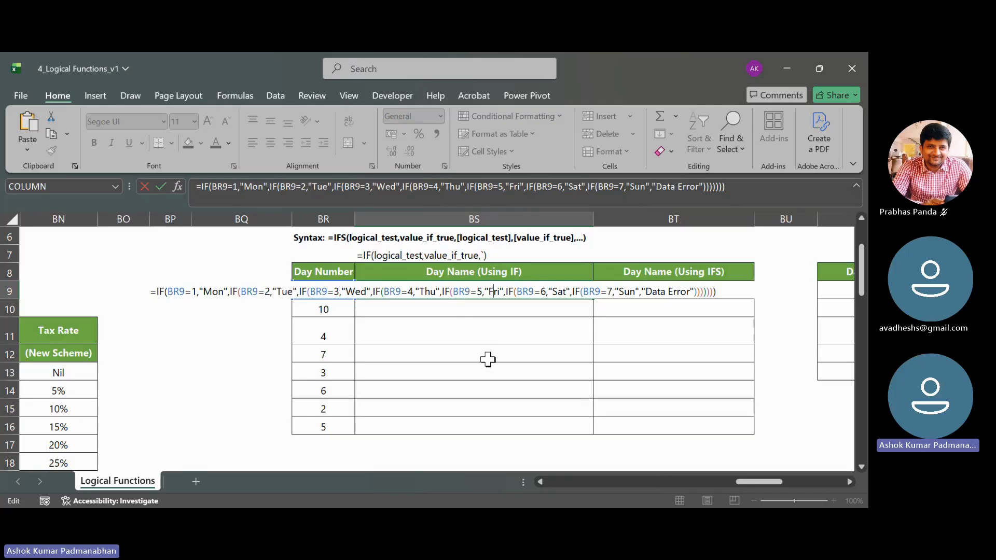
{"action": "key", "text": "Return"}
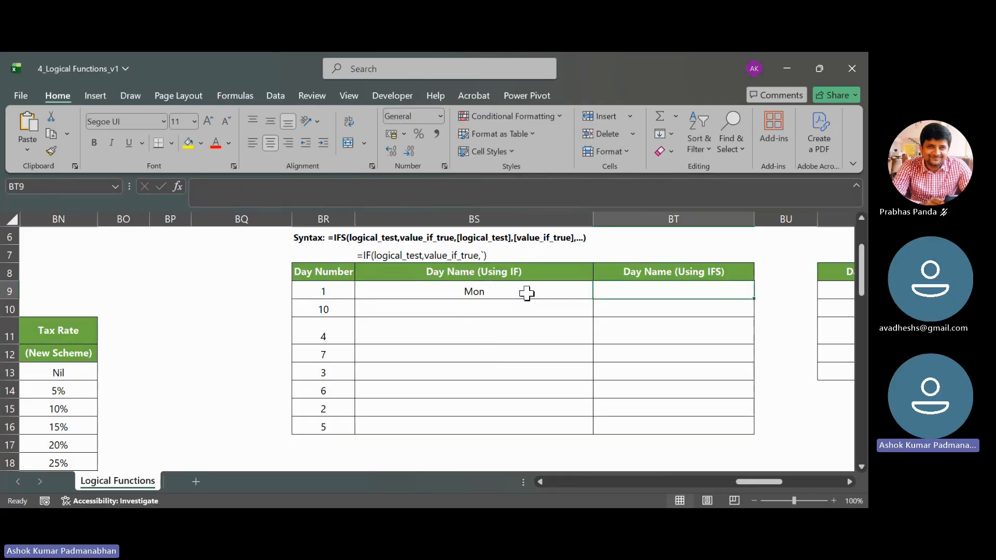
- Fill the BS9 nested IF formula down to BS16 and check the row for day number 10
{"action": "left_click", "coordinate": [528, 291]}
{"action": "left_click_drag", "start_coordinate": [593, 299], "coordinate": [592, 428]}
{"action": "left_click", "coordinate": [313, 310]}
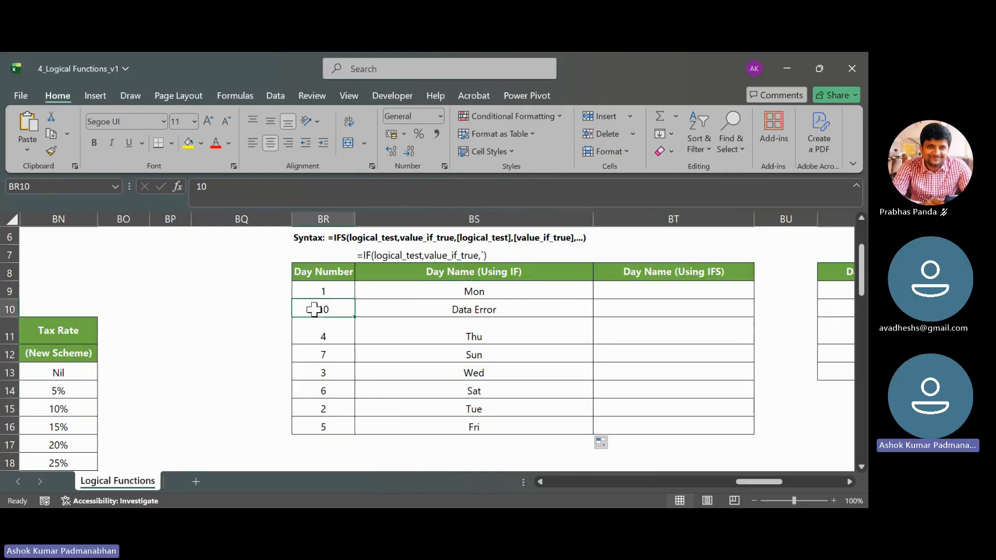
{"action": "left_click", "coordinate": [503, 308]}
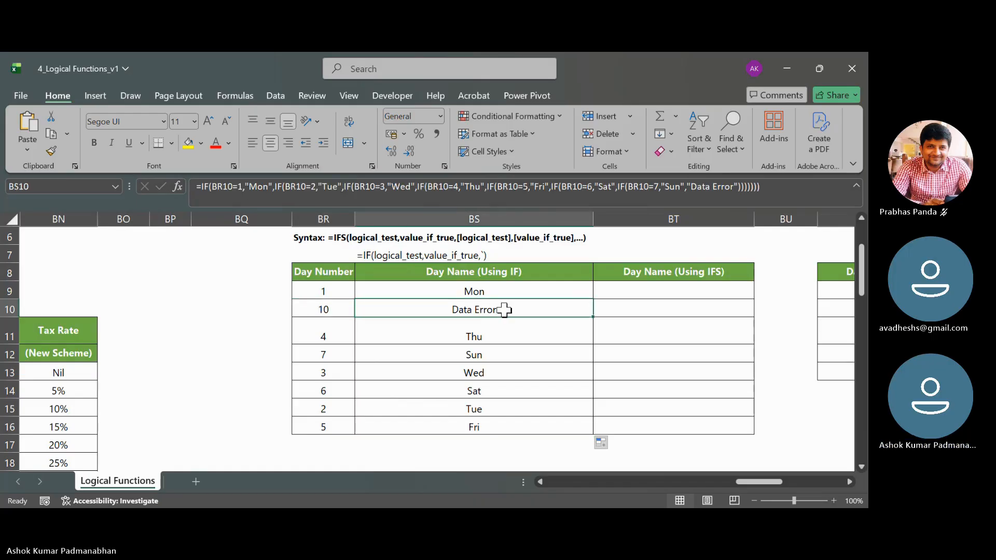
- Test the nested IF by setting BR9 to 2 and then to 5, and review the formula in BS9
{"action": "left_click", "coordinate": [336, 292]}
{"action": "type", "text": "2"}
{"action": "left_click", "coordinate": [353, 370]}
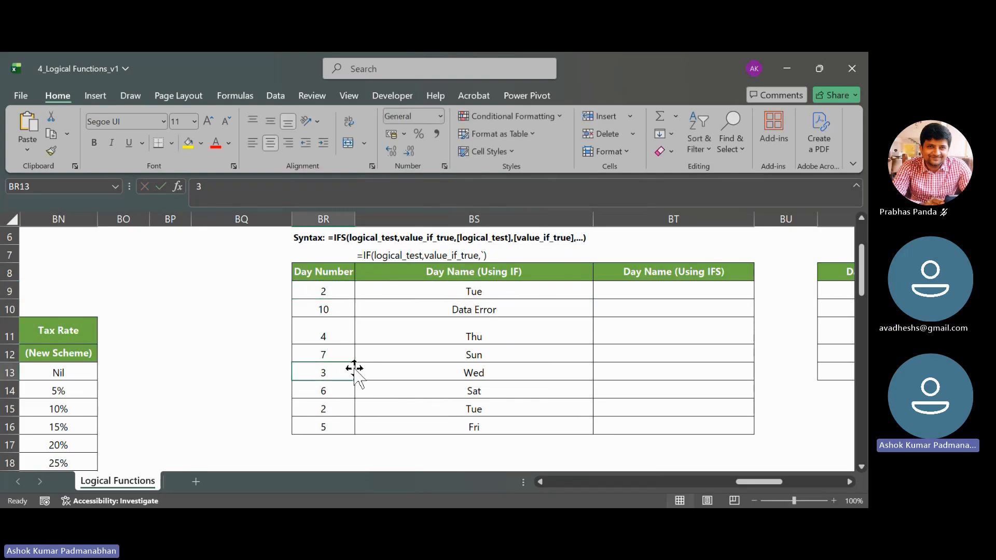
{"action": "left_click", "coordinate": [337, 290]}
{"action": "type", "text": "5"}
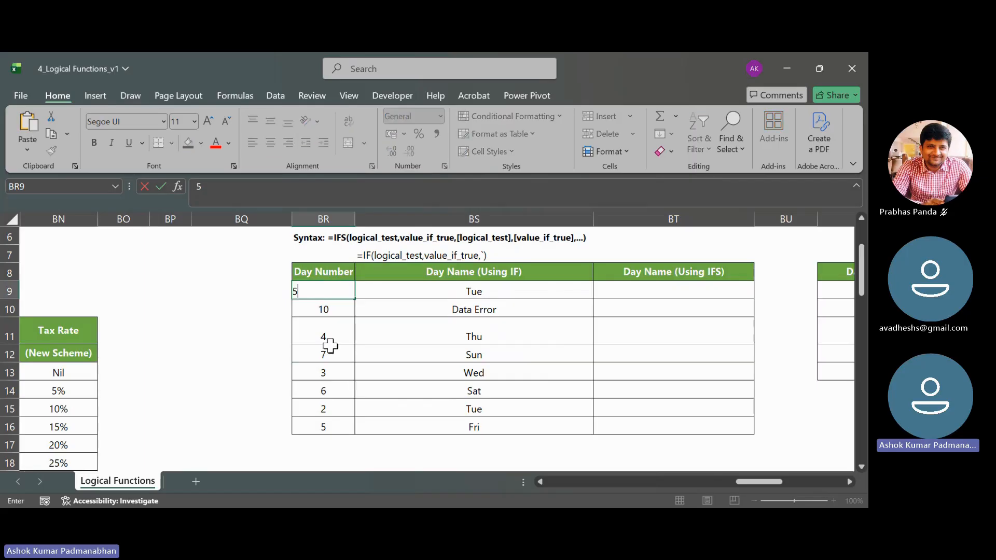
{"action": "left_click", "coordinate": [330, 357]}
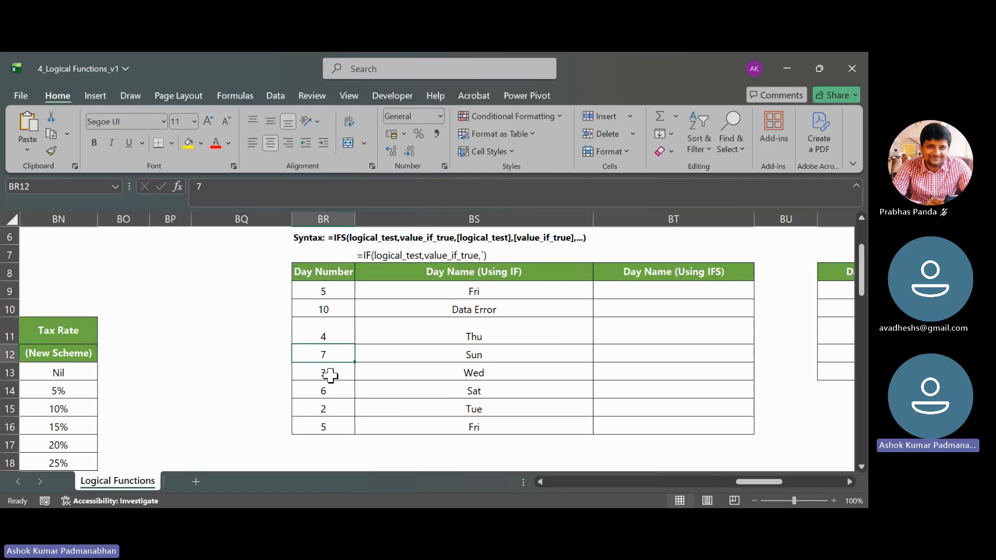
{"action": "double_click", "coordinate": [492, 292]}
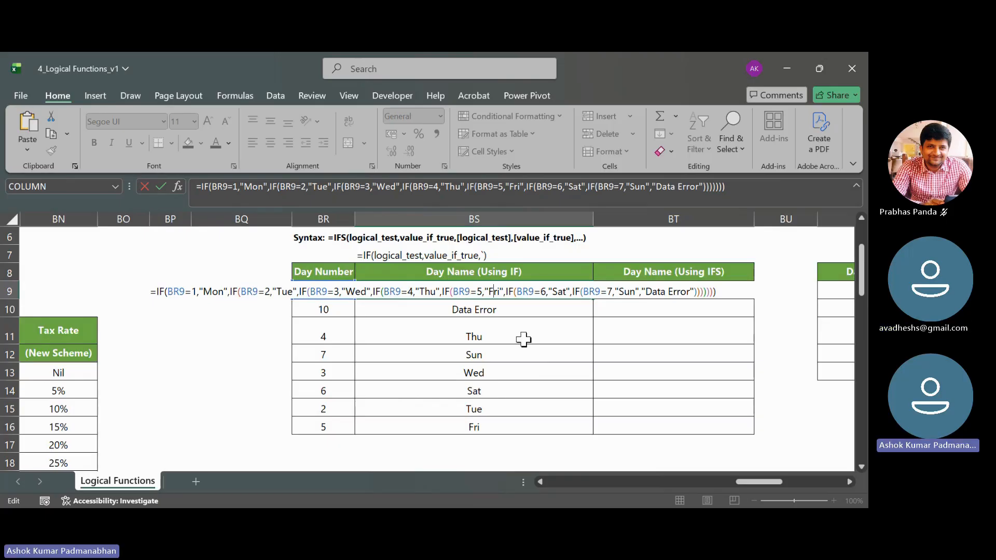
{"action": "key", "text": "Tab"}
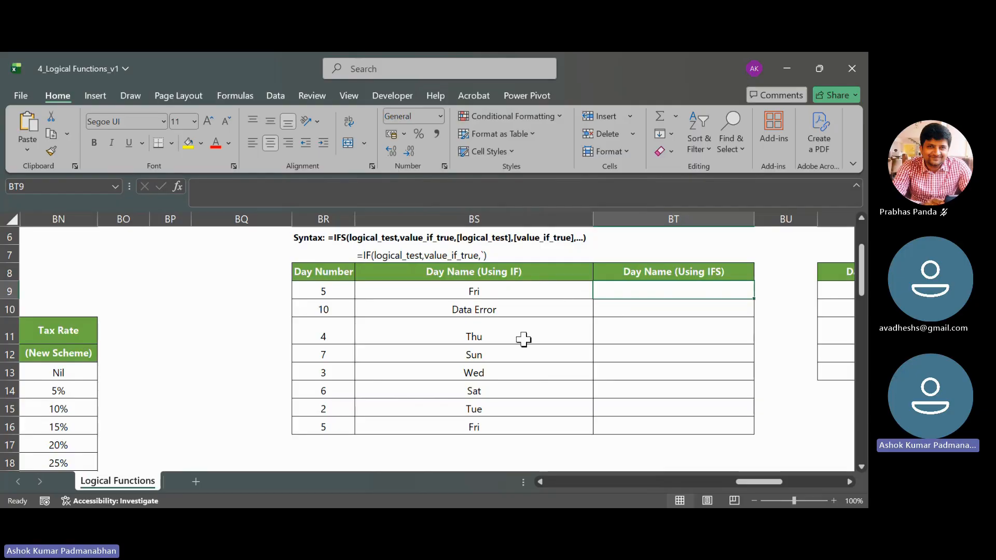
{"action": "key", "text": "Left"}
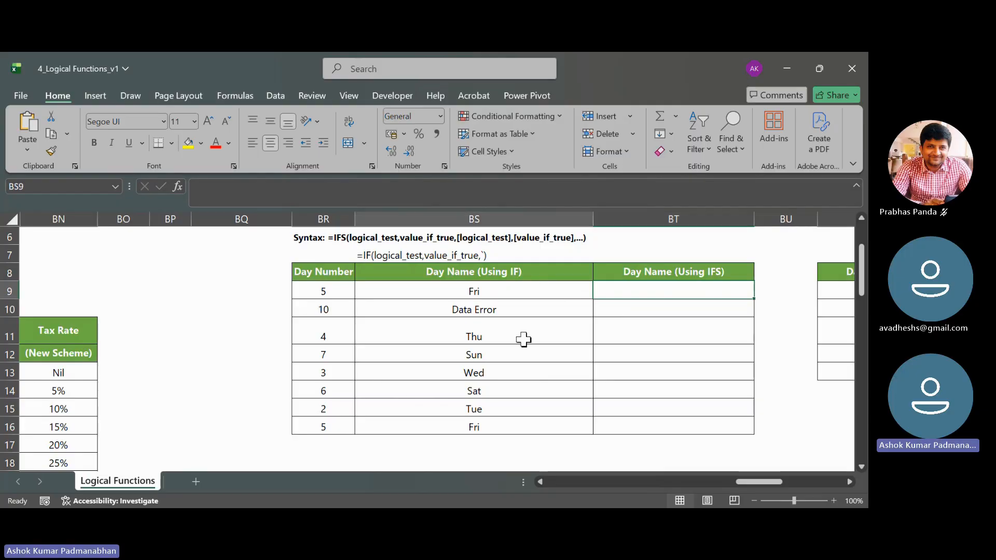
{"action": "key", "text": "F2"}
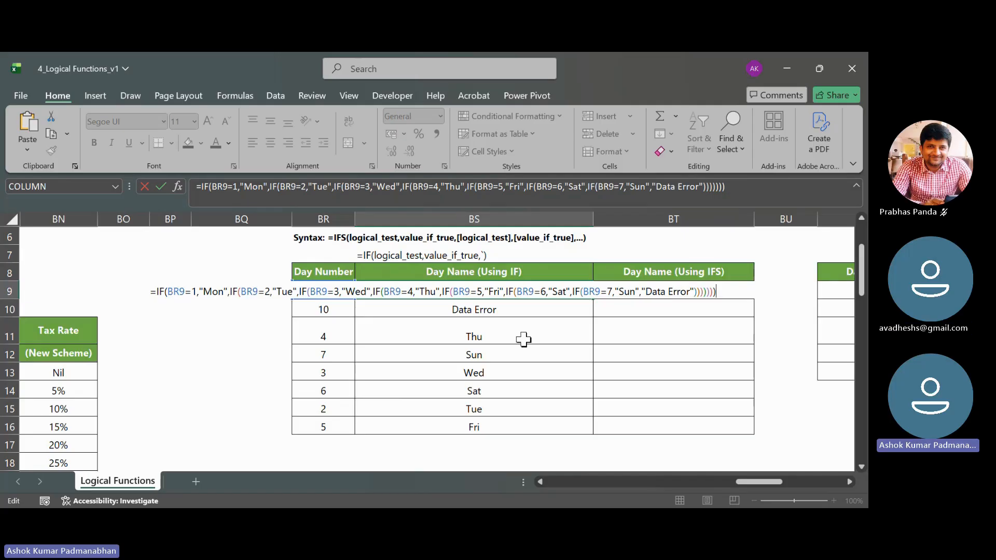
- Start an IFS formula in BT9 with the first pair BR9=1,"Mon"
{"action": "key", "text": "Tab"}
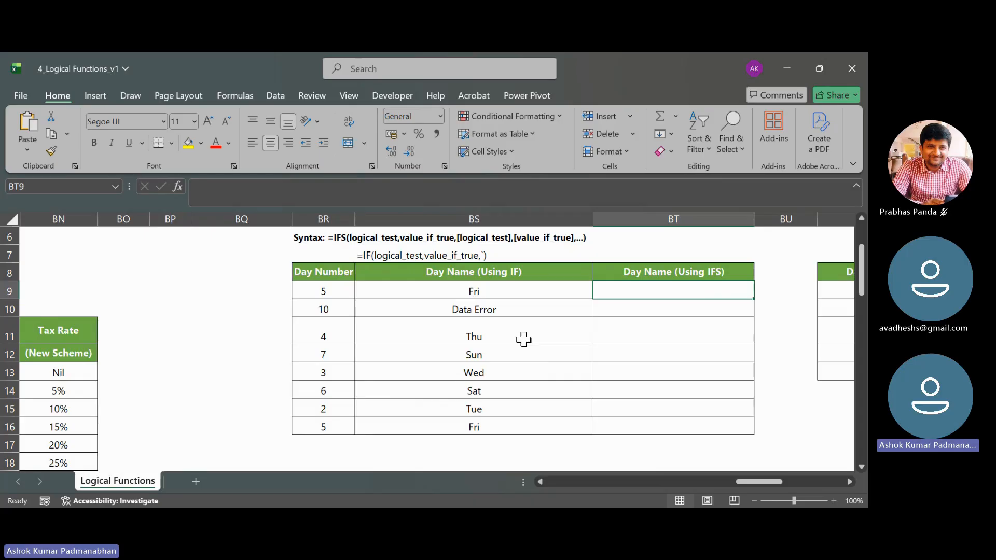
{"action": "type", "text": "=ifs"}
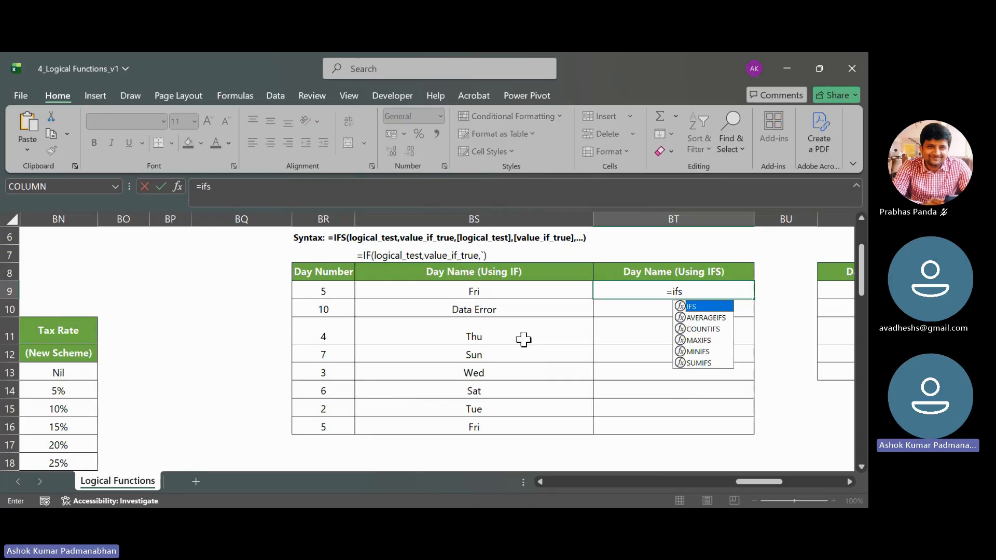
{"action": "key", "text": "Tab"}
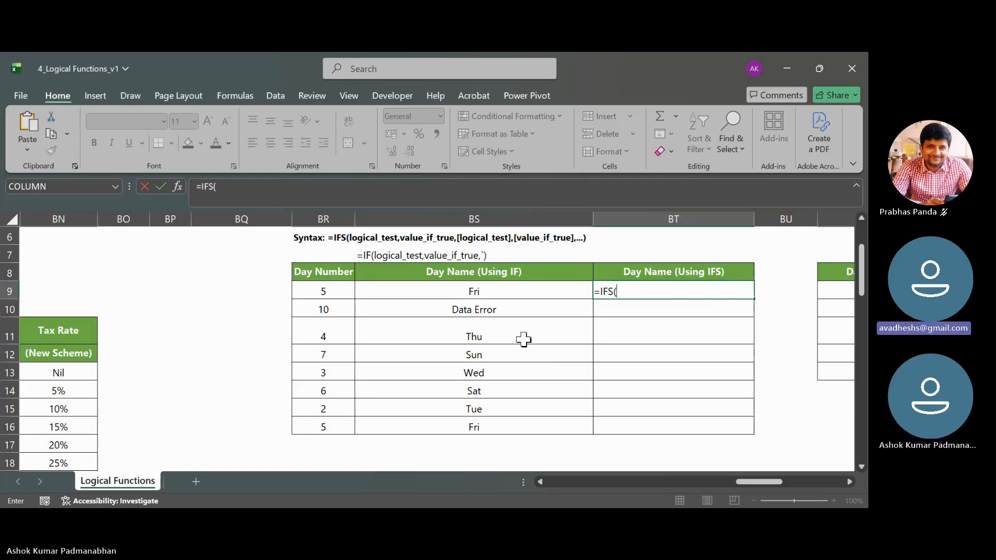
{"action": "key", "text": "Left"}
{"action": "key", "text": "Left"}
{"action": "type", "text": ","}
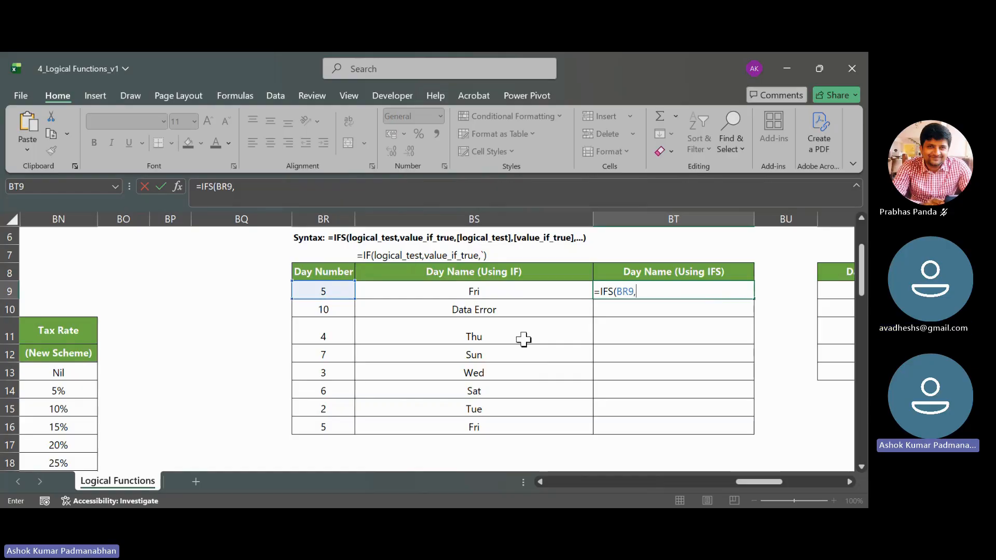
{"action": "key", "text": "BackSpace"}
{"action": "type", "text": "="}
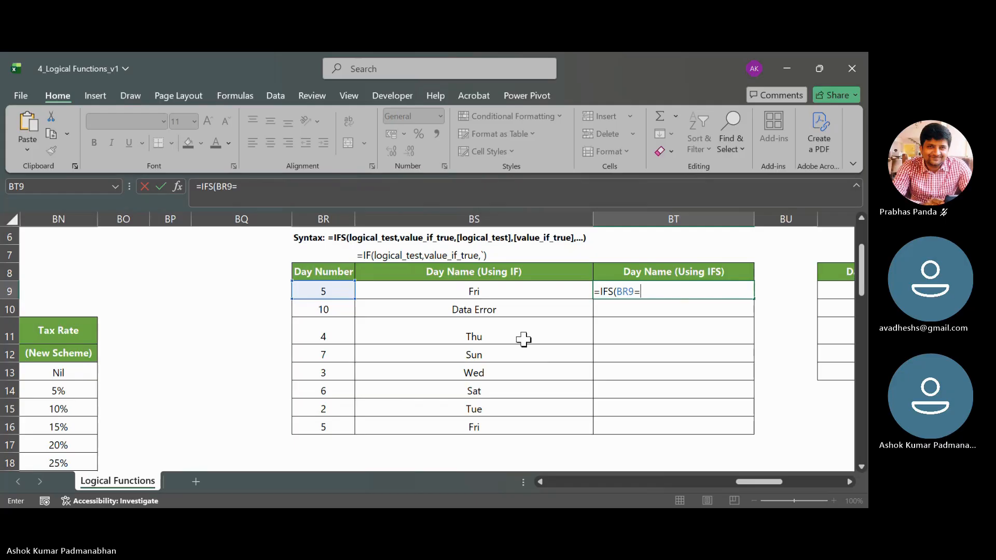
{"action": "type", "text": "1"}
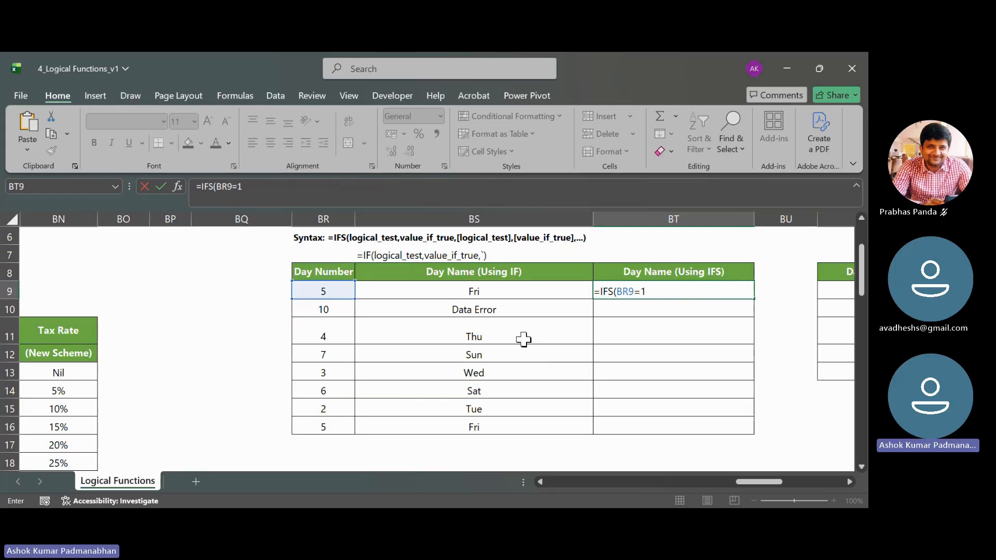
{"action": "type", "text": ",\"Mon\""}
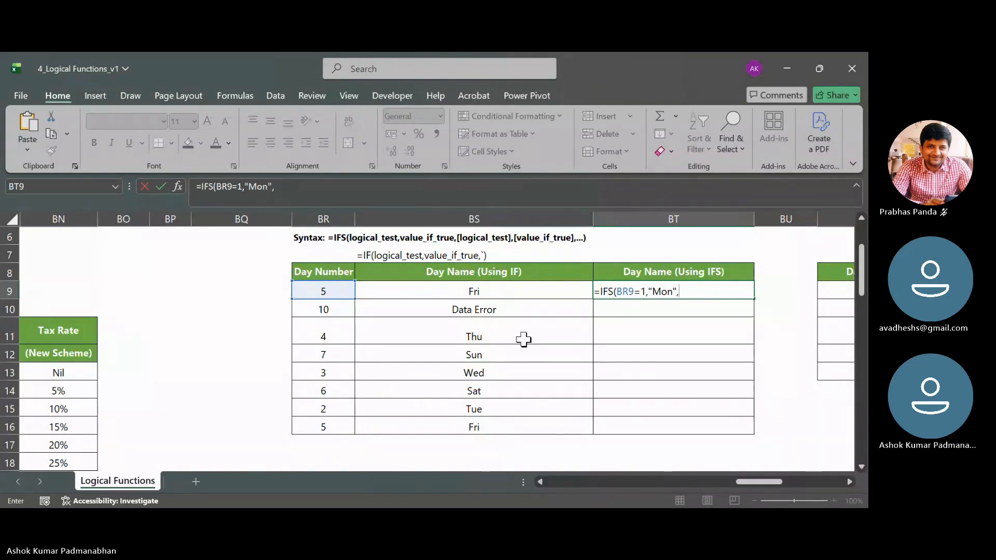
{"action": "type", "text": ","}
- Add BR9="Tue" as the next argument of the IFS formula in BT9
{"action": "key", "text": "Left"}
{"action": "key", "text": "Left"}
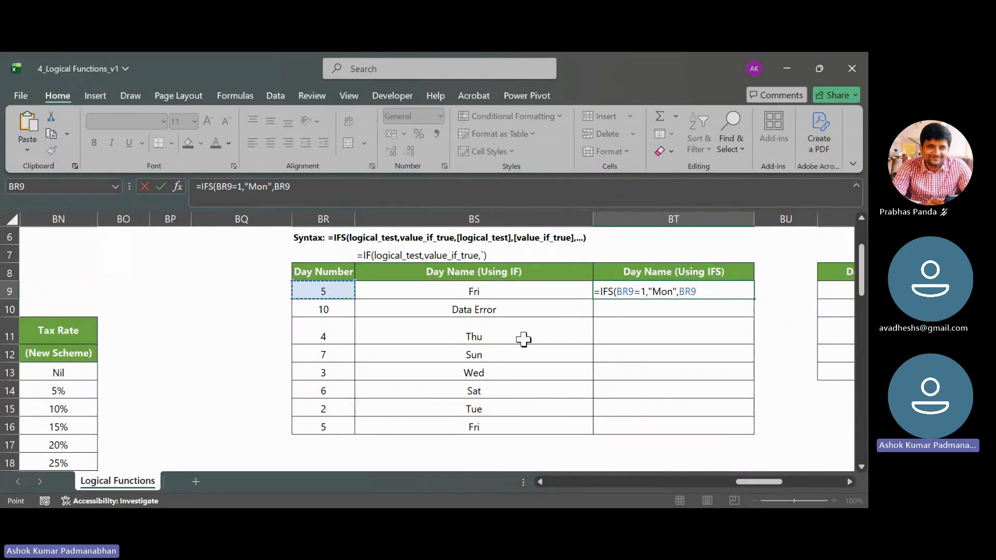
{"action": "type", "text": "=\"Tue\","}
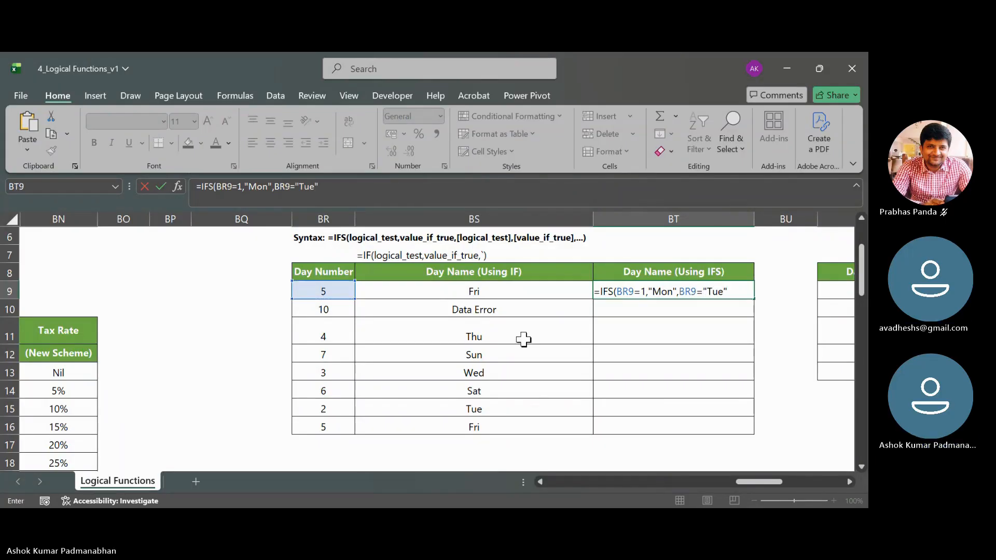
- Add the pair BR9=3,"Wed" to the IFS formula in BT9
{"action": "key", "text": "Left"}
{"action": "key", "text": "Left"}
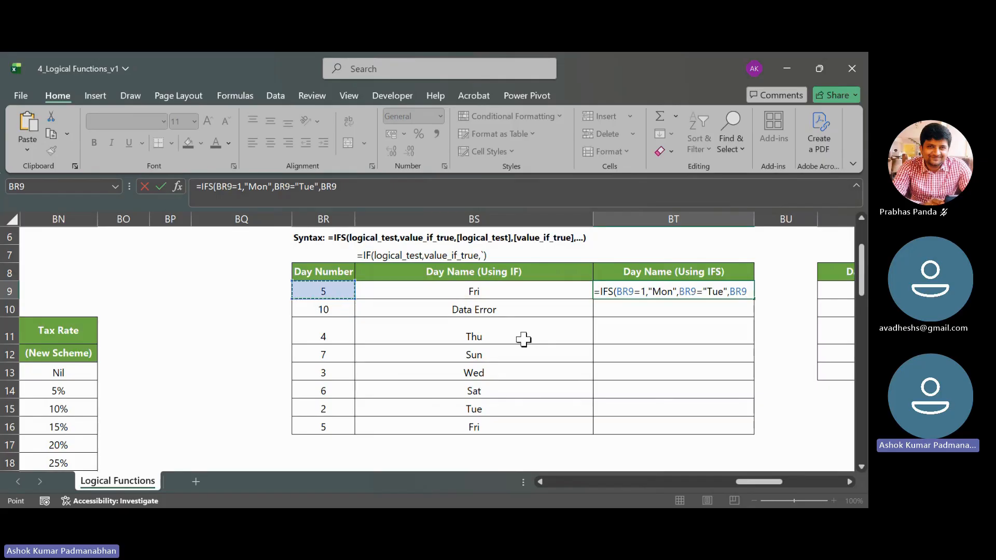
{"action": "type", "text": "="}
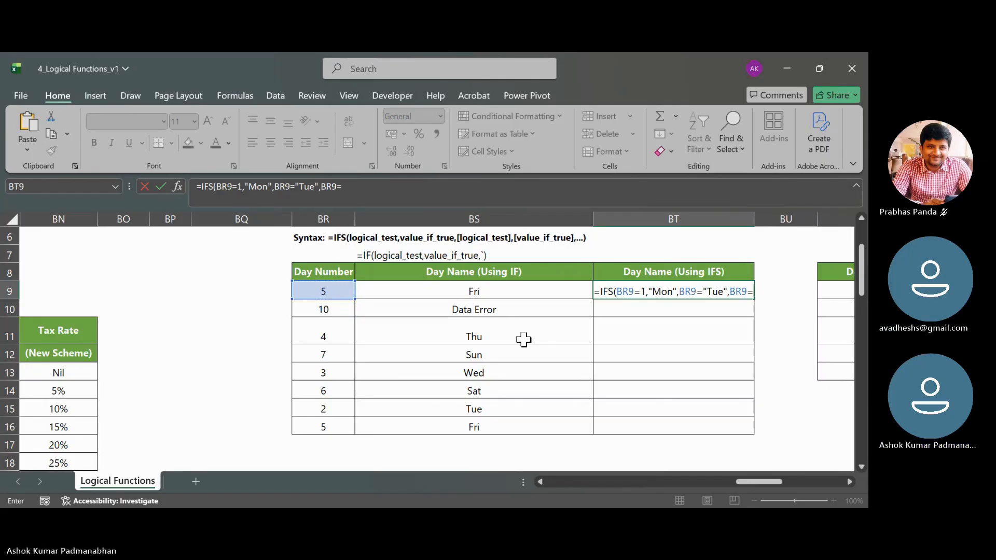
{"action": "type", "text": "3,"}
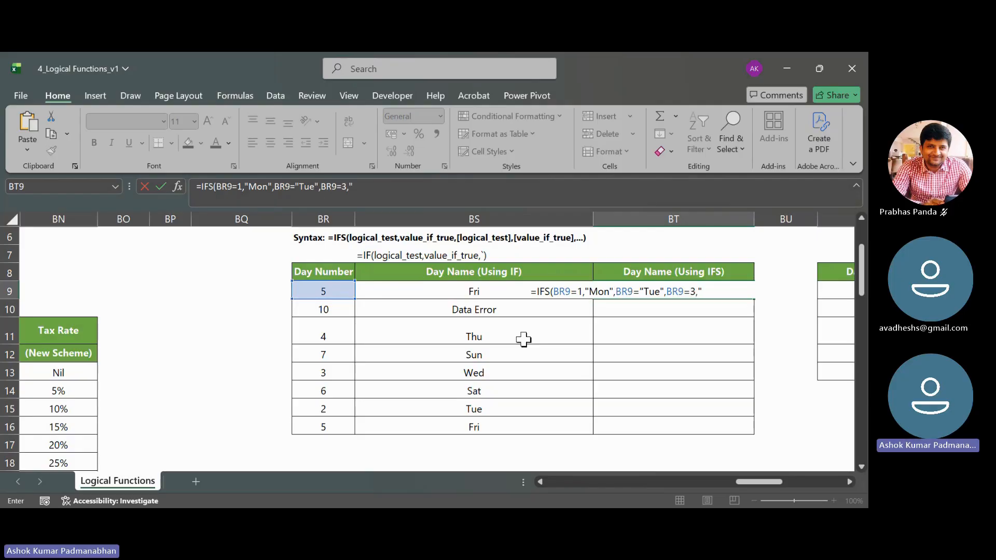
{"action": "type", "text": "\"Wed\","}
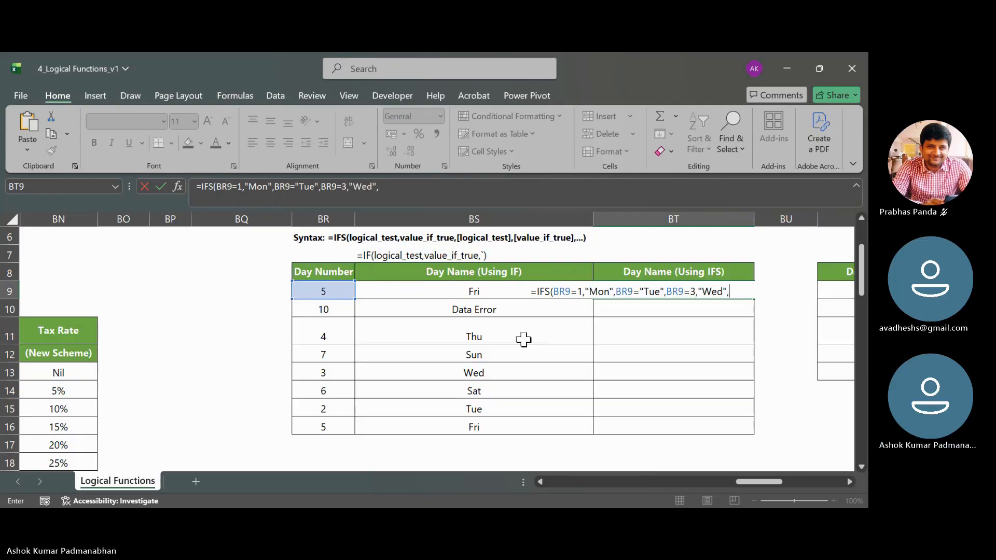
- Add the pair BR9=4,"Thu" to the IFS formula in BT9
{"action": "key", "text": "Left"}
{"action": "key", "text": "Left"}
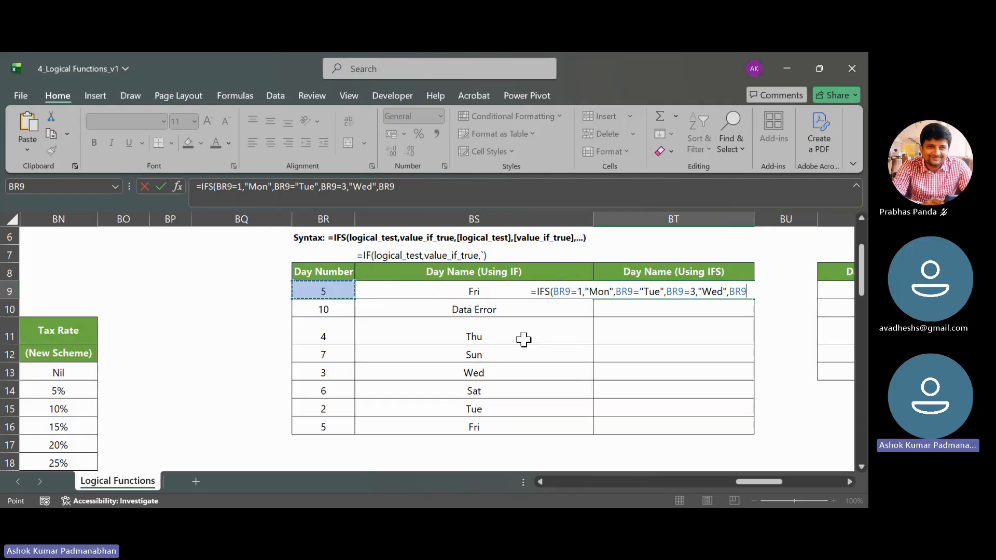
{"action": "type", "text": "=4,"}
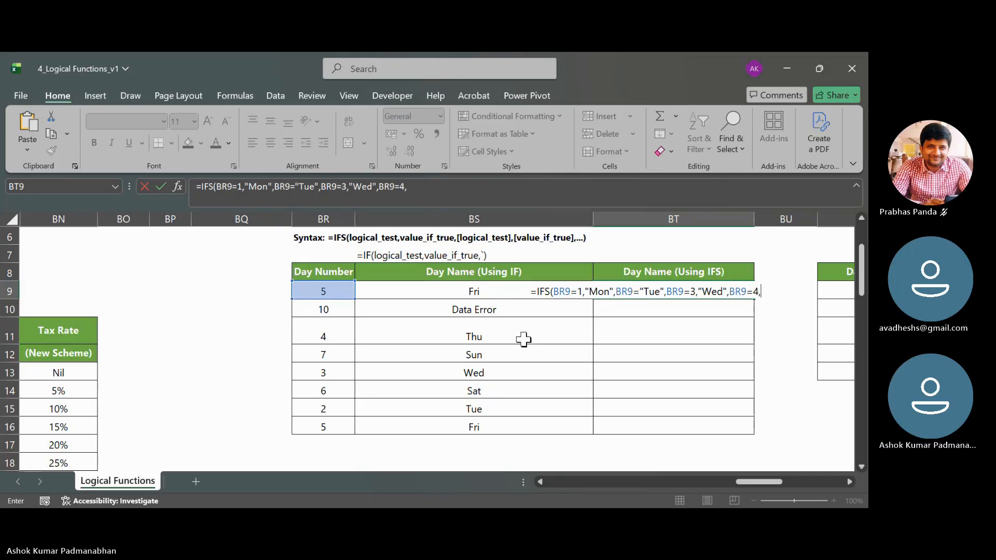
{"action": "type", "text": "\"Thu\","}
- Add the pair BR9=5,"Fri" to the IFS formula in BT9
{"action": "key", "text": "Left"}
{"action": "key", "text": "Left"}
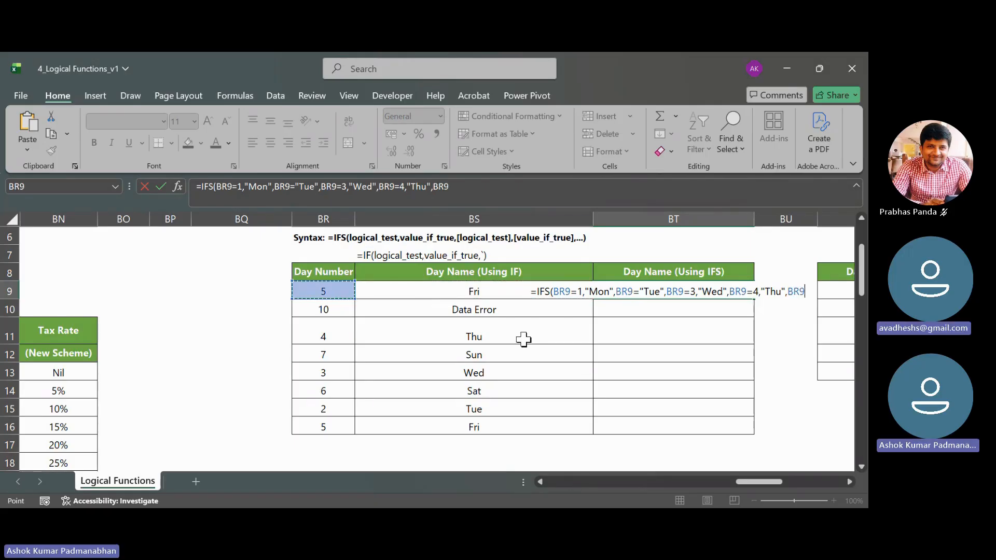
{"action": "type", "text": "=5,\"F"}
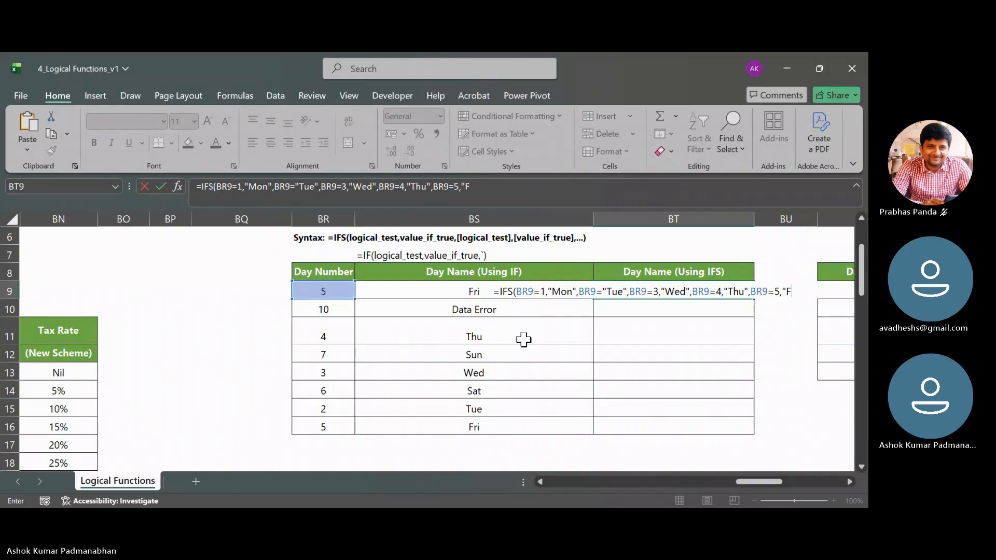
{"action": "type", "text": "ri\","}
- Add the pair BR9=6,"Sat" to the IFS formula in BT9
{"action": "key", "text": "Left"}
{"action": "key", "text": "Left"}
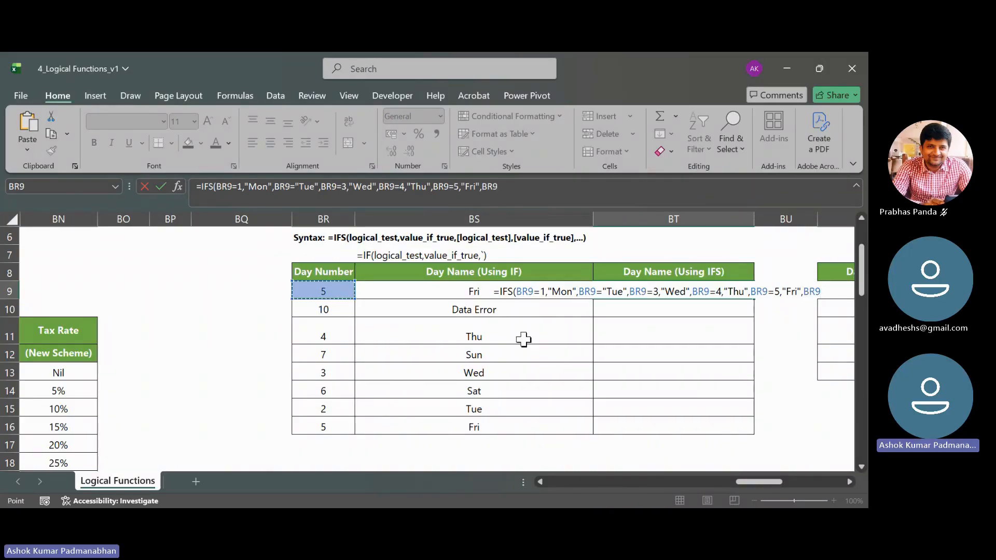
{"action": "type", "text": "="}
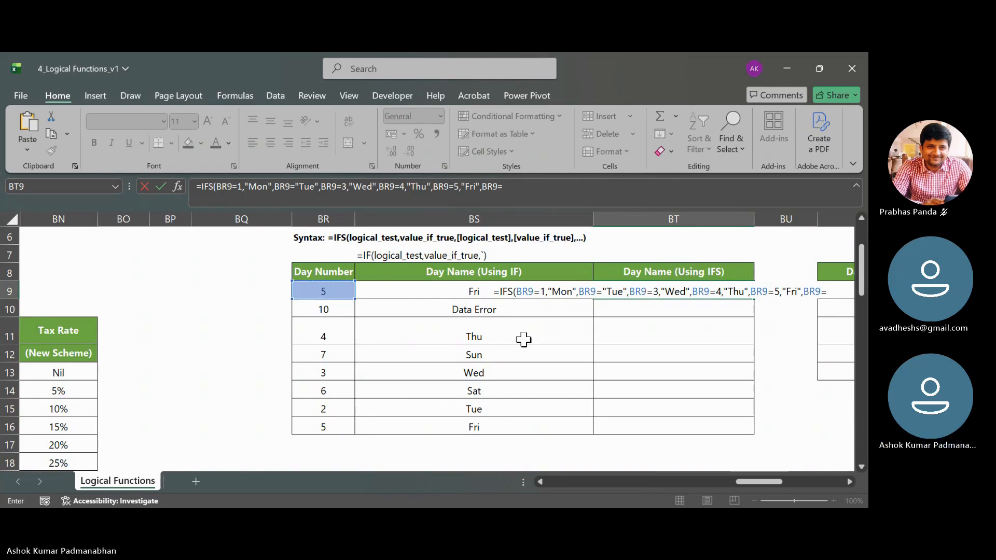
{"action": "type", "text": "6,\"Sat"}
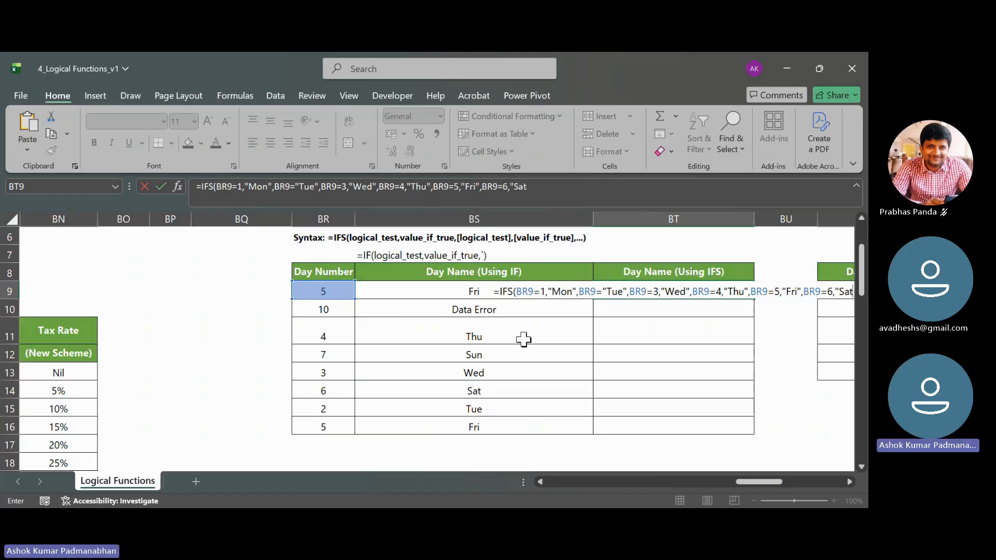
{"action": "type", "text": "\","}
- Add the pair BR9=7,"Sun" to the IFS formula in BT9
{"action": "key", "text": "Left"}
{"action": "key", "text": "Left"}
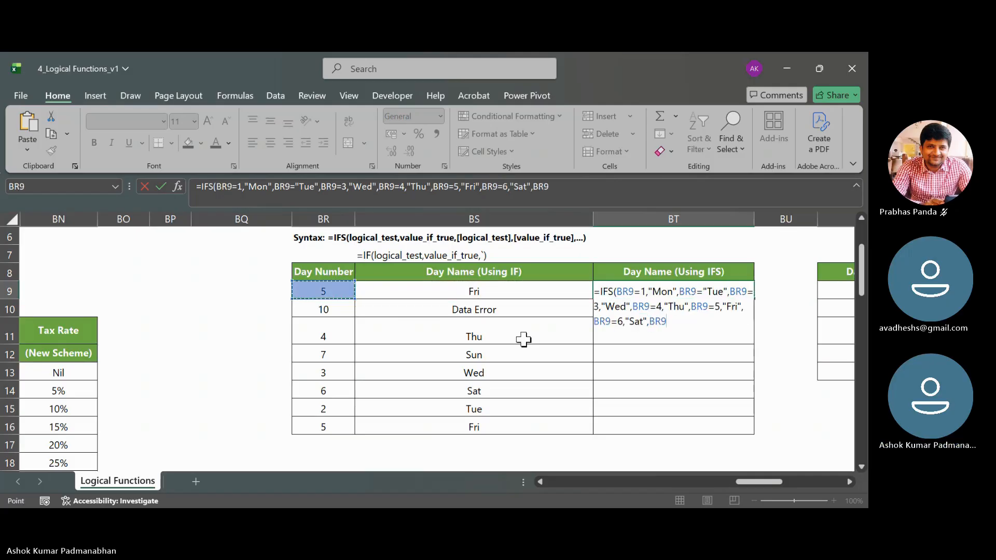
{"action": "type", "text": "=7,\"Sun\""}
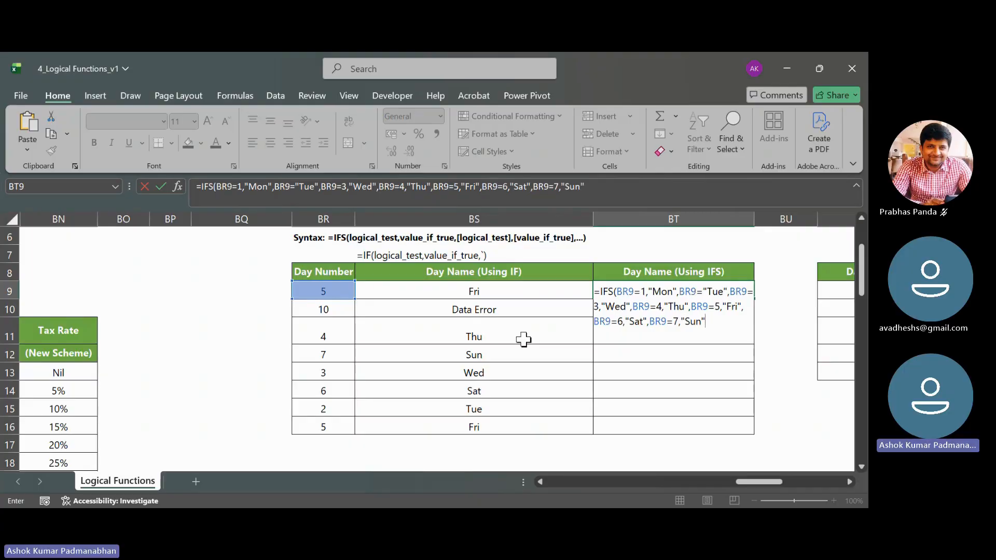
{"action": "type", "text": ","}
- Add the pair BR9>7,"Data Error" to the IFS formula in BT9, close the formula and try to enter it
{"action": "key", "text": "Left"}
{"action": "key", "text": "Left"}
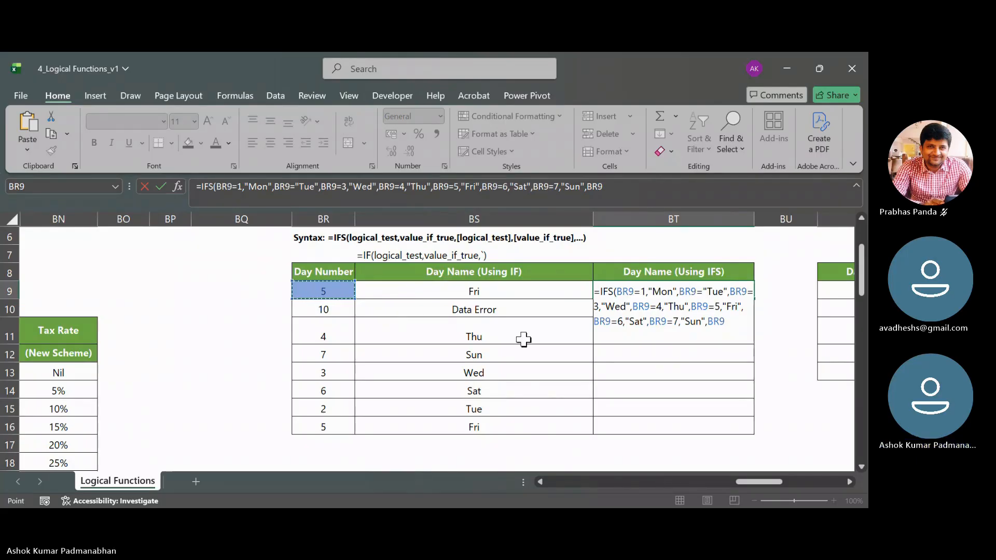
{"action": "type", "text": ">"}
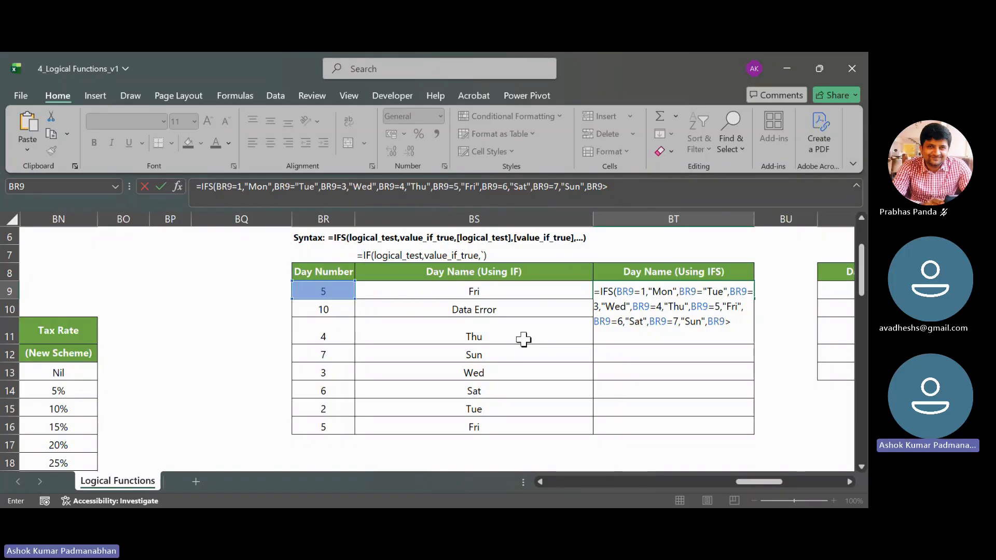
{"action": "type", "text": "7,\"Data Er"}
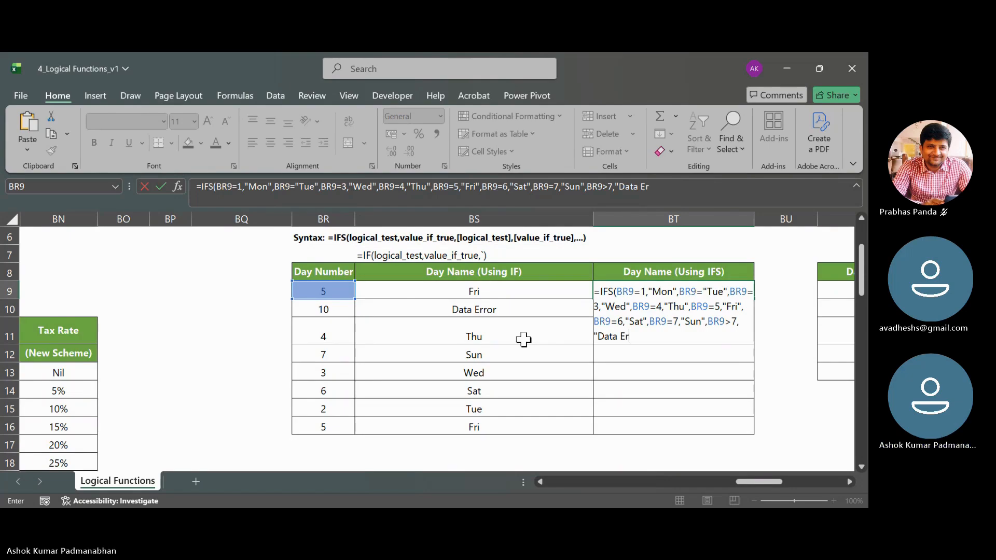
{"action": "type", "text": "ror\""}
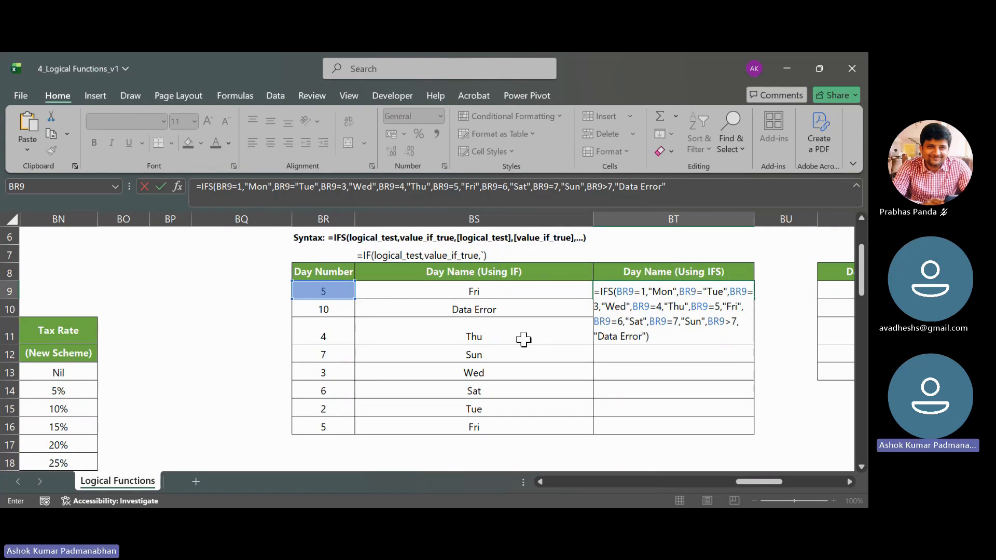
{"action": "key", "text": "Return"}
{"action": "key", "text": "Return"}
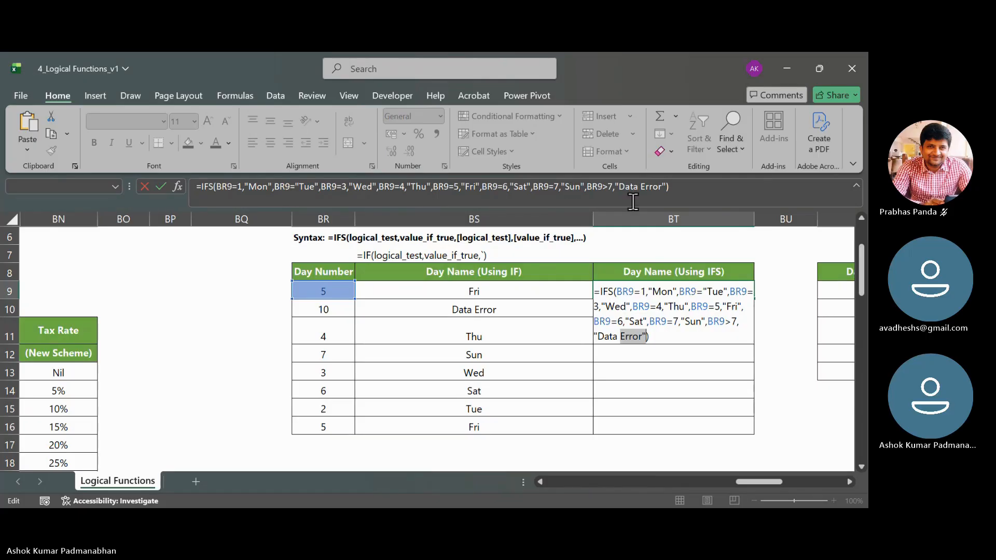
{"action": "key", "text": "Return"}
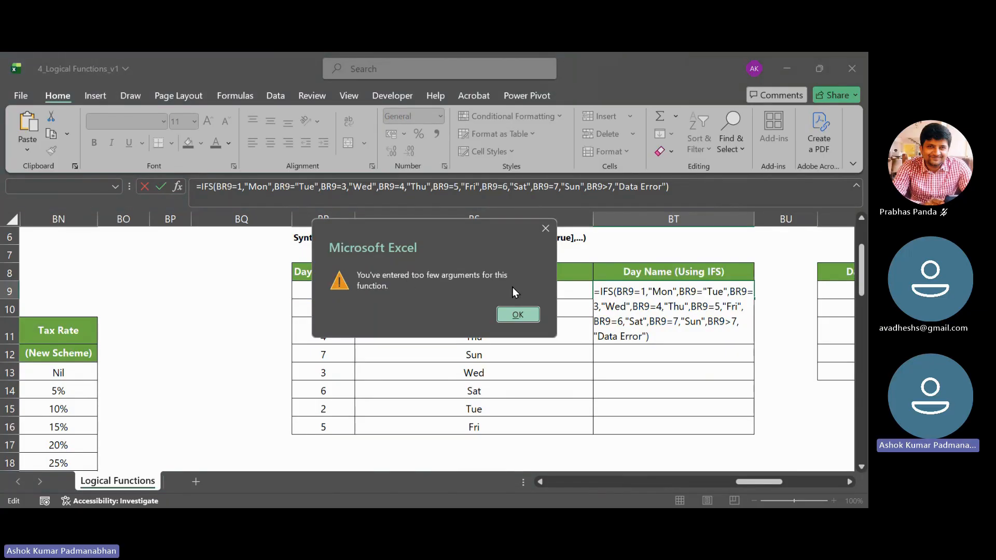
{"action": "left_click", "coordinate": [518, 314]}
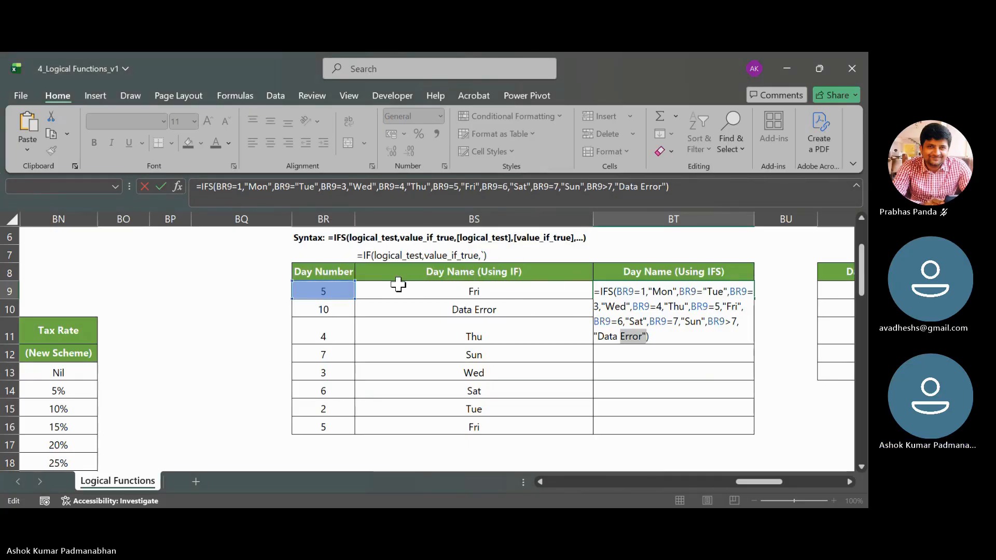
- Correct the second pair of BT9's IFS formula to BR9=2,"Tue" and fill the formula down to BT16
{"action": "left_click", "coordinate": [293, 186]}
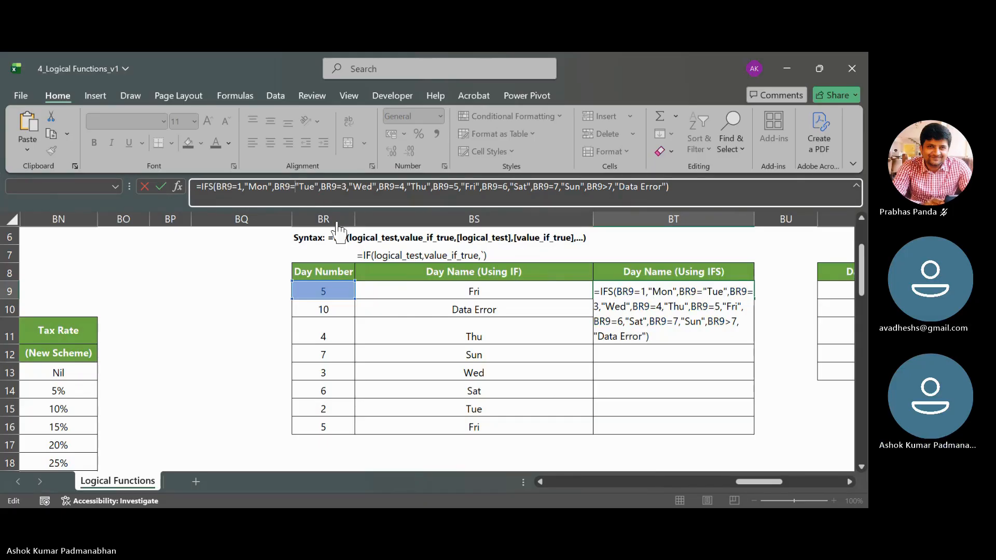
{"action": "type", "text": "2,"}
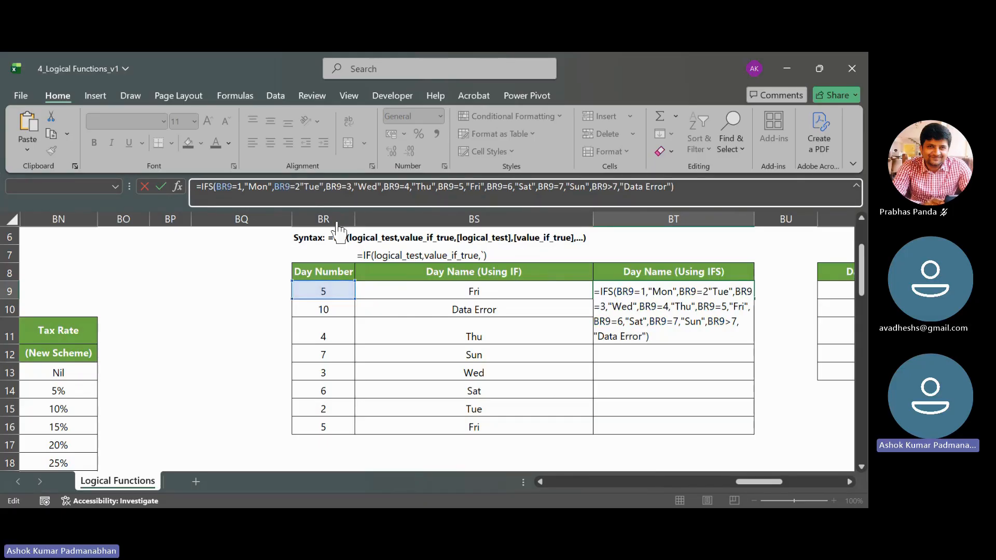
{"action": "key", "text": "Return"}
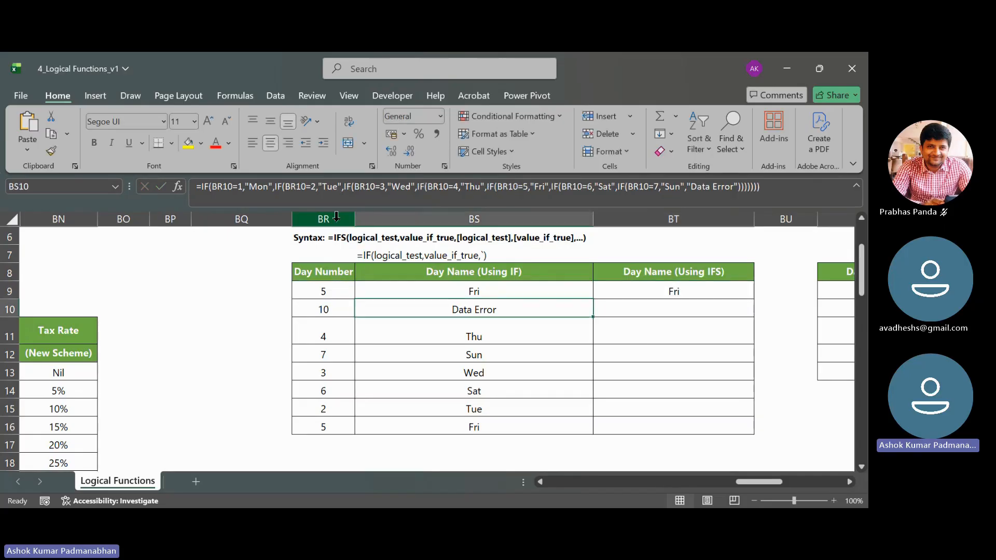
{"action": "left_click", "coordinate": [737, 292]}
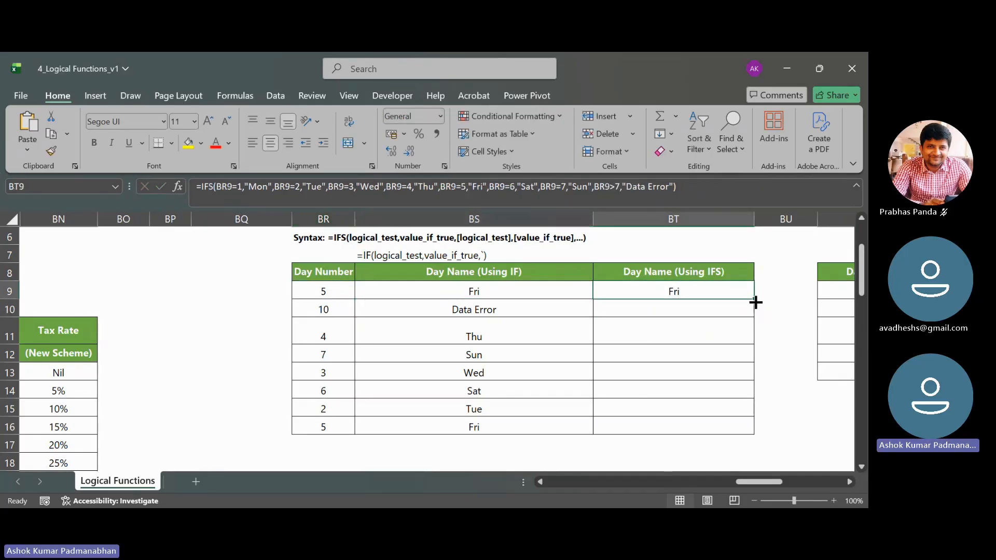
{"action": "left_click_drag", "start_coordinate": [754, 299], "coordinate": [752, 436]}
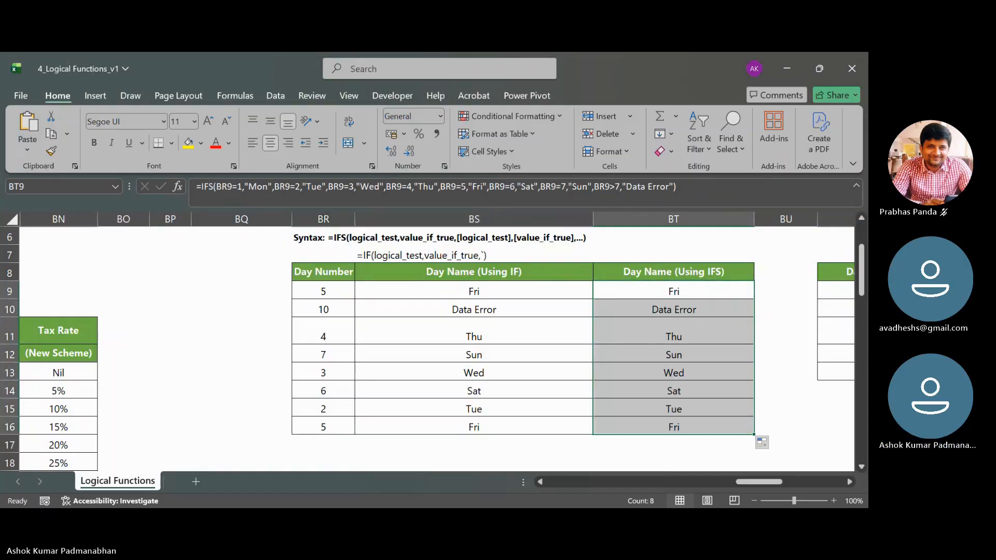
- Compare the nested IF formula in BS9 with the test and value pairs of the IFS formula in BT9
{"action": "left_click", "coordinate": [504, 288]}
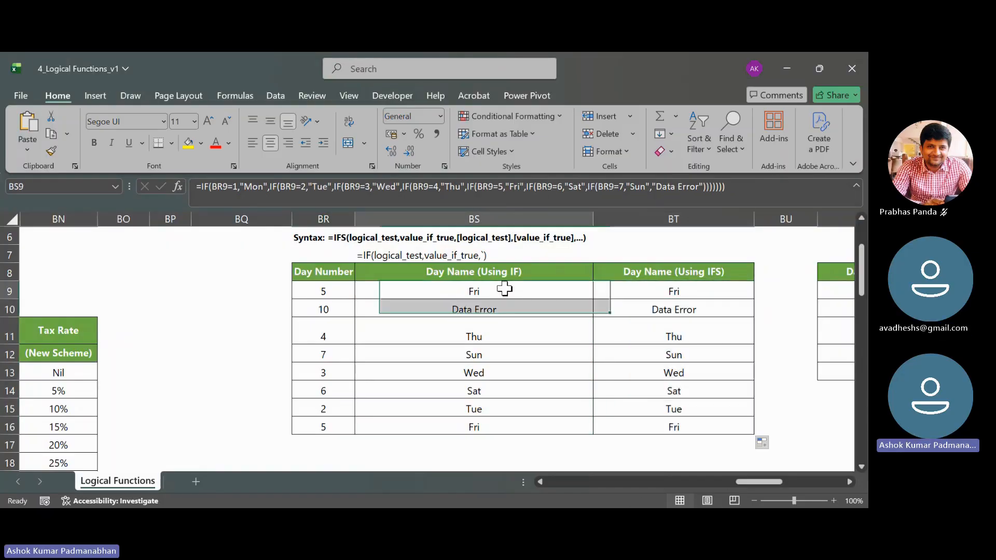
{"action": "double_click", "coordinate": [677, 291]}
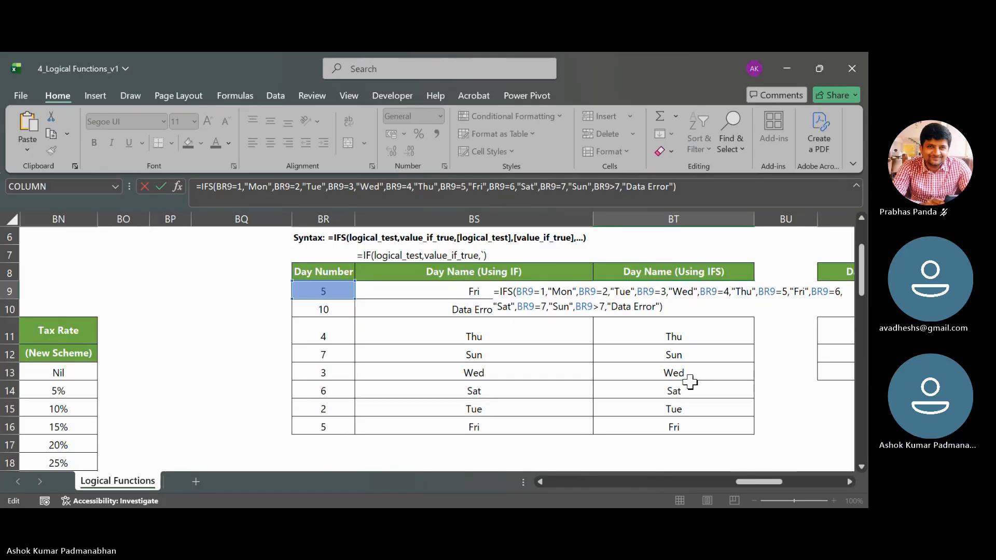
{"action": "left_click_drag", "start_coordinate": [516, 292], "coordinate": [573, 292]}
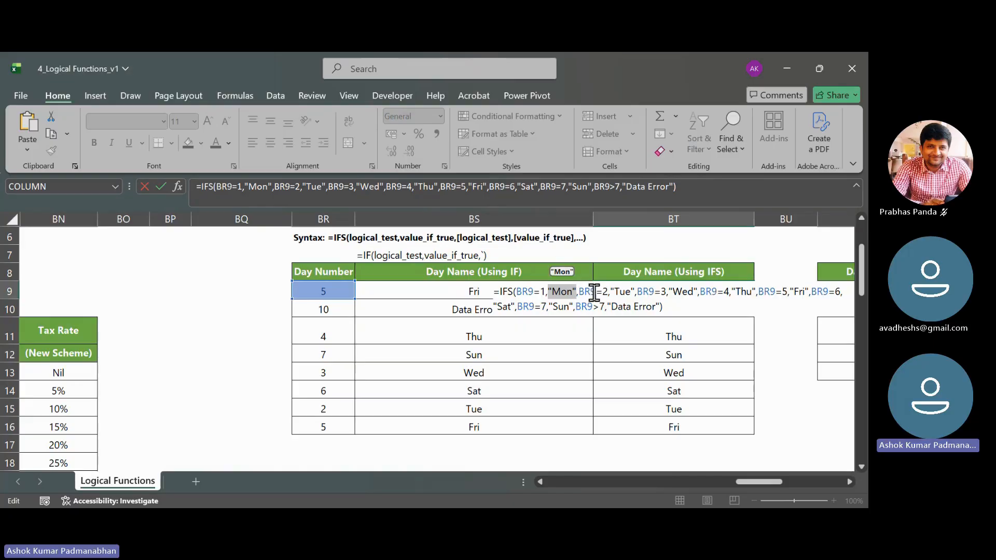
{"action": "left_click_drag", "start_coordinate": [579, 292], "coordinate": [634, 294]}
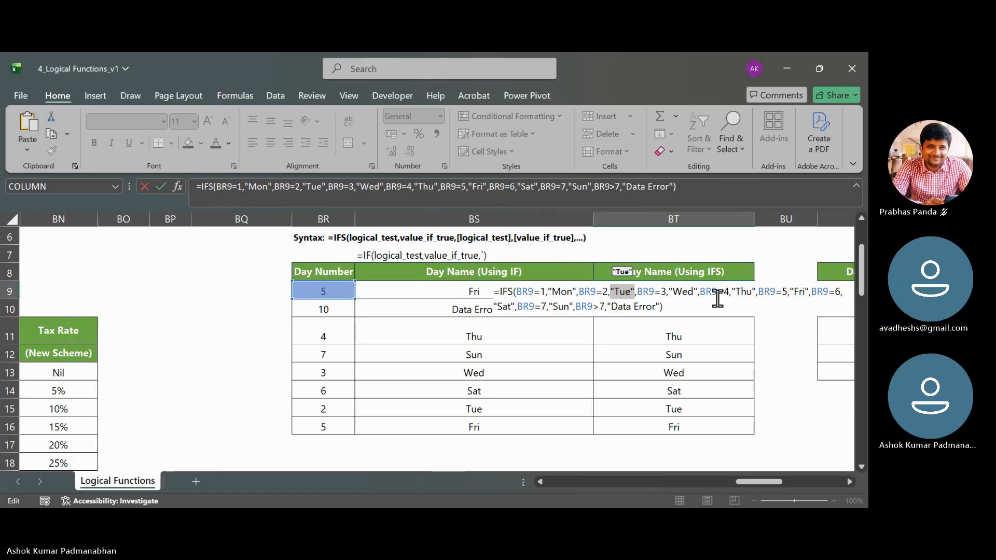
{"action": "key", "text": "Return"}
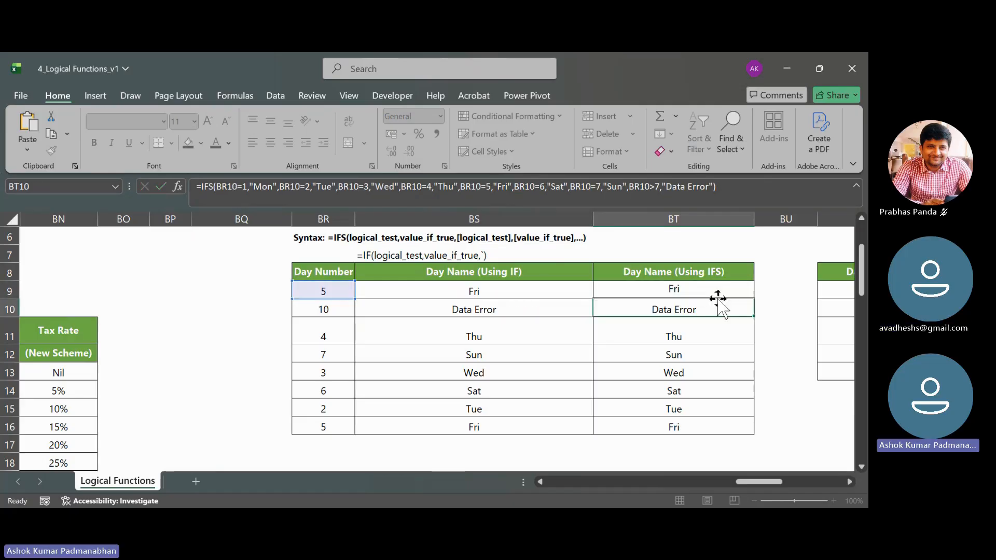
{"action": "left_click", "coordinate": [473, 291]}
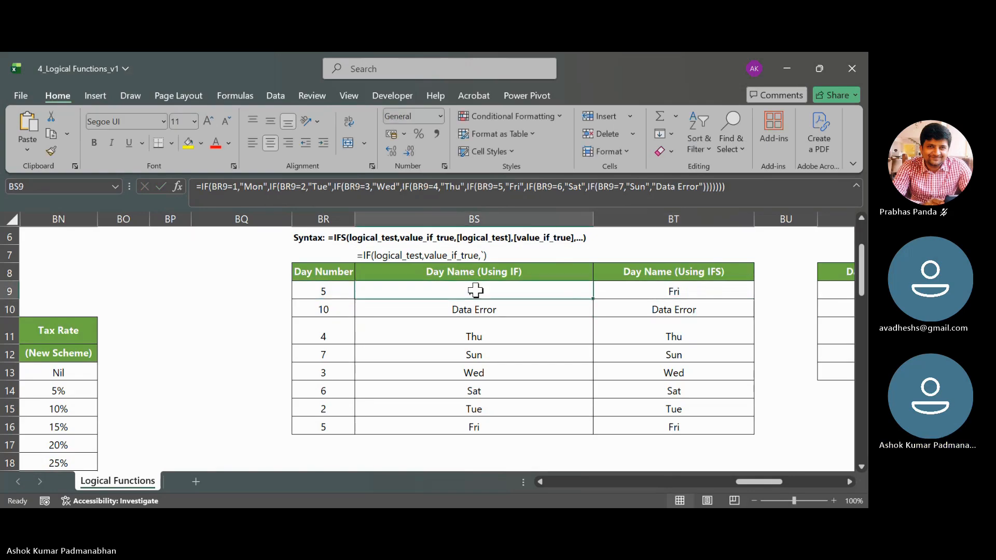
{"action": "double_click", "coordinate": [476, 291]}
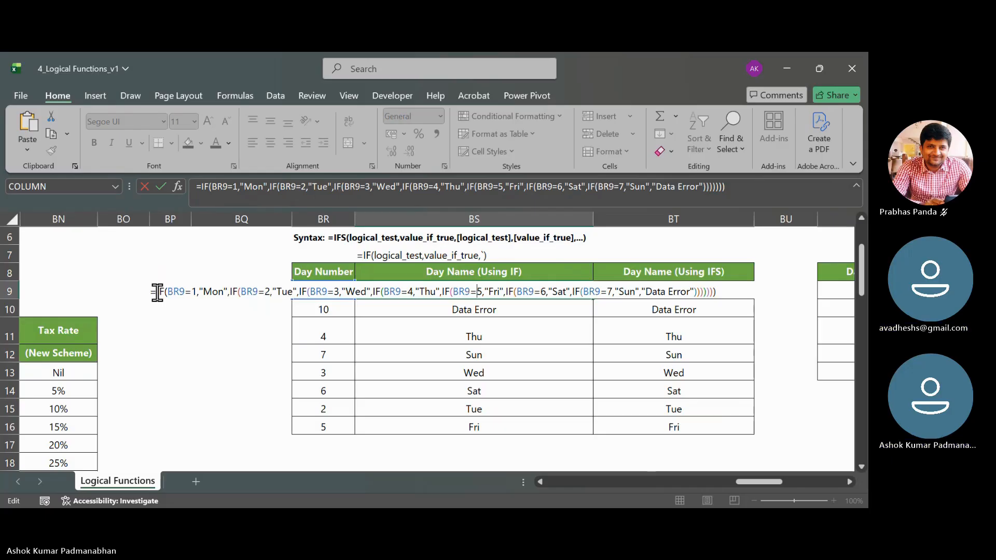
{"action": "key", "text": "Return"}
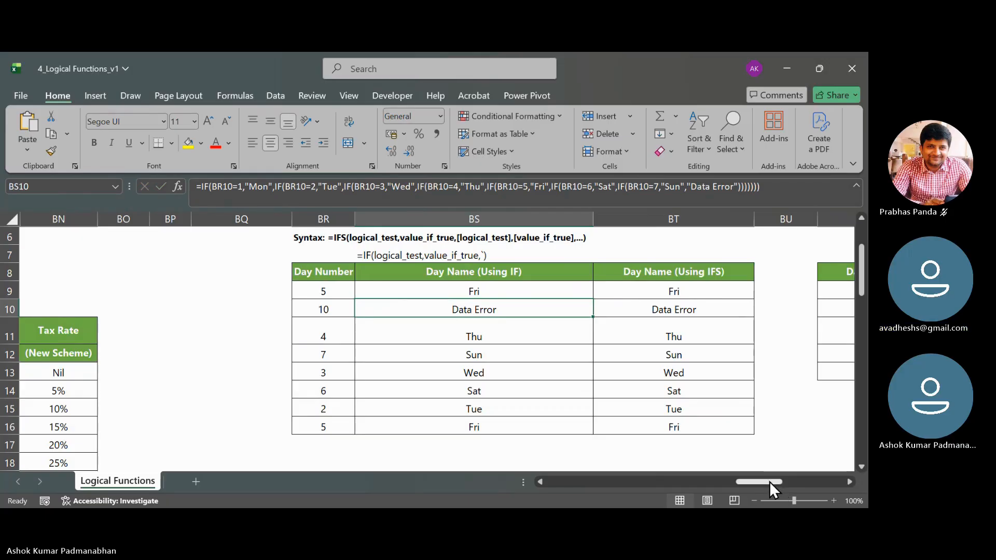
{"action": "left_click", "coordinate": [694, 293]}
{"action": "double_click", "coordinate": [694, 293]}
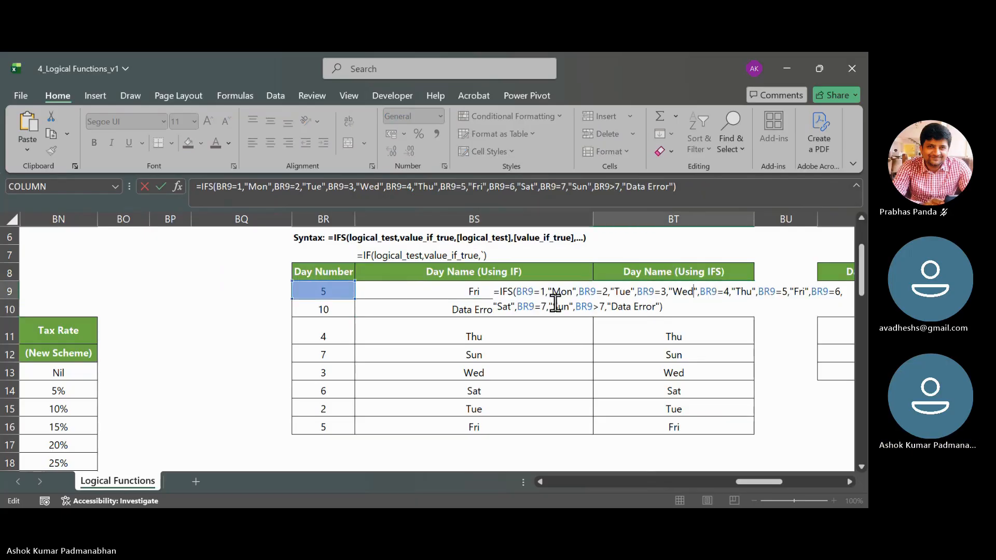
{"action": "left_click", "coordinate": [704, 308]}
{"action": "key", "text": "Tab"}
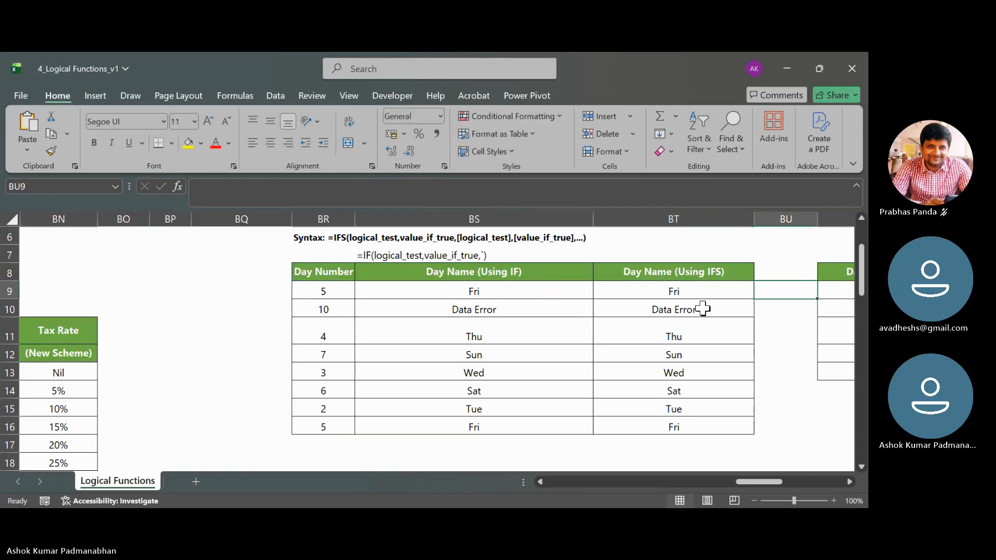
{"action": "left_click", "coordinate": [472, 445]}
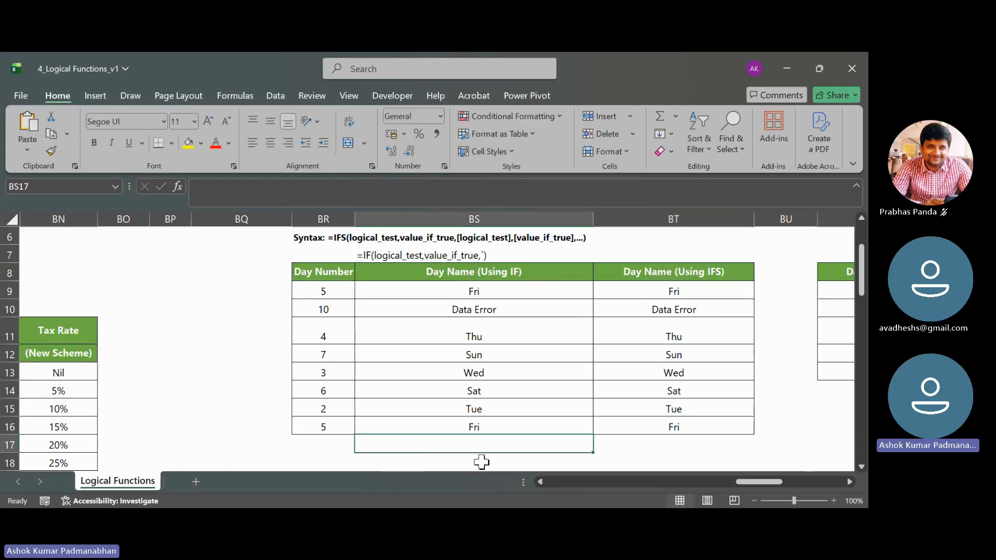
{"action": "scroll", "coordinate": [471, 441], "scroll_direction": "down", "scroll_amount": 1}
{"action": "left_click", "coordinate": [472, 423]}
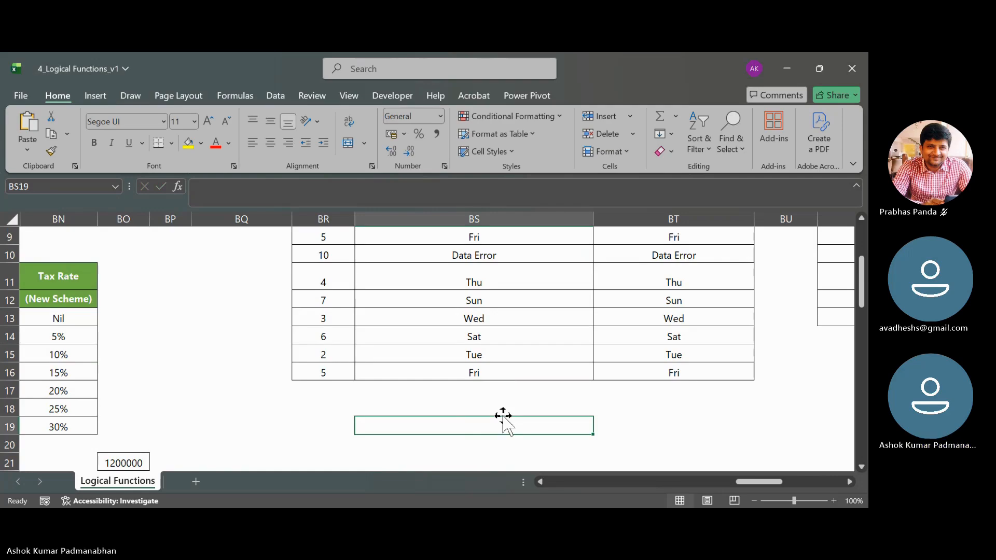
{"action": "type", "text": "=if("}
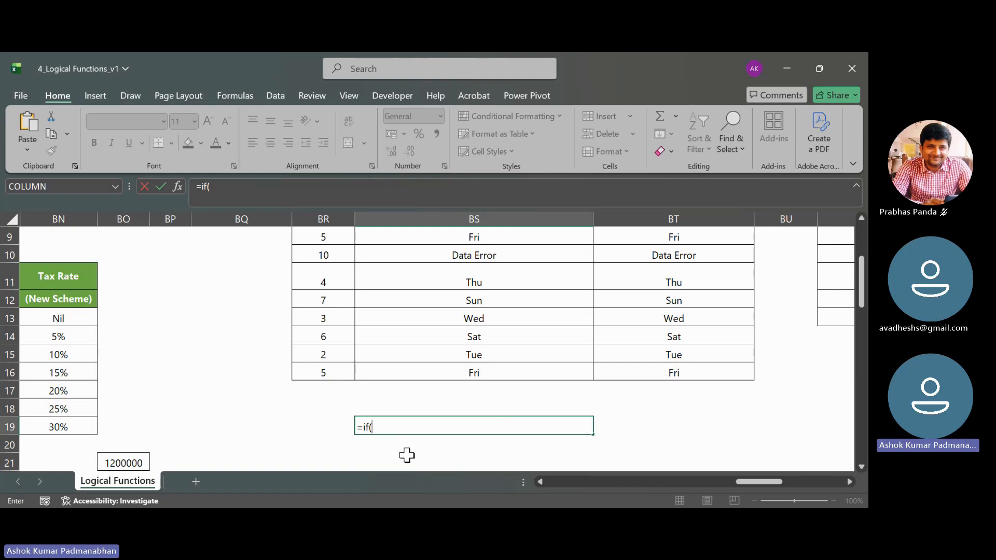
{"action": "key", "text": "BackSpace"}
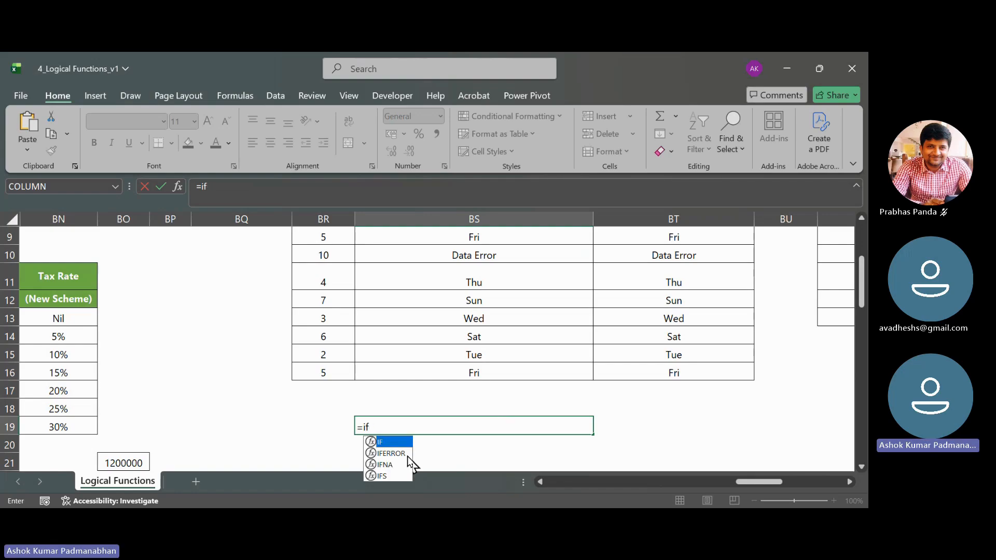
{"action": "type", "text": "s"}
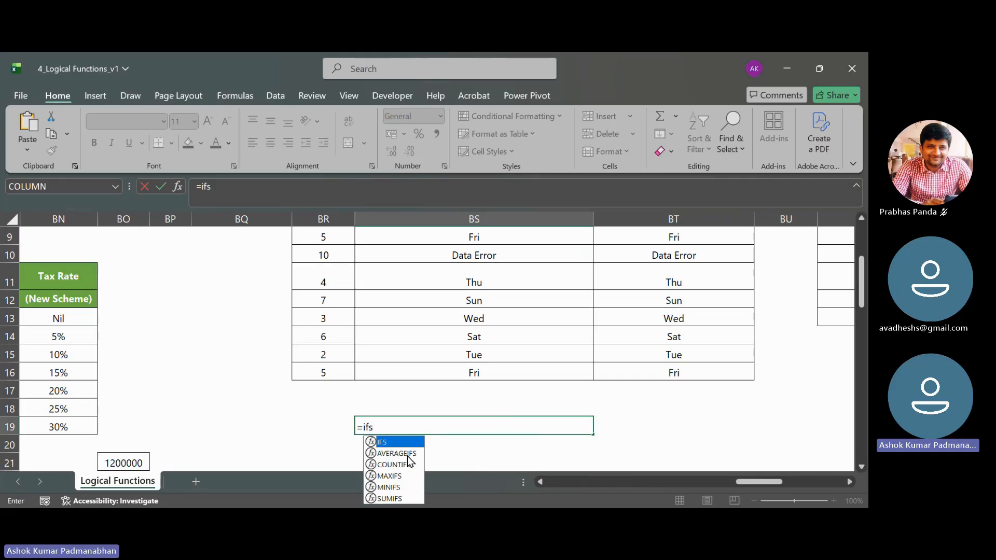
{"action": "type", "text": "("}
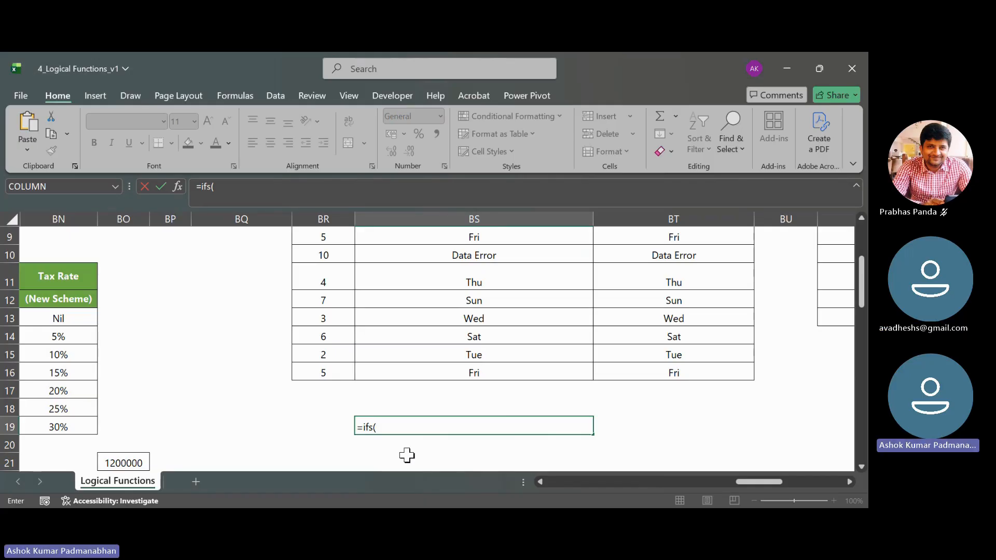
{"action": "key", "text": "Escape"}
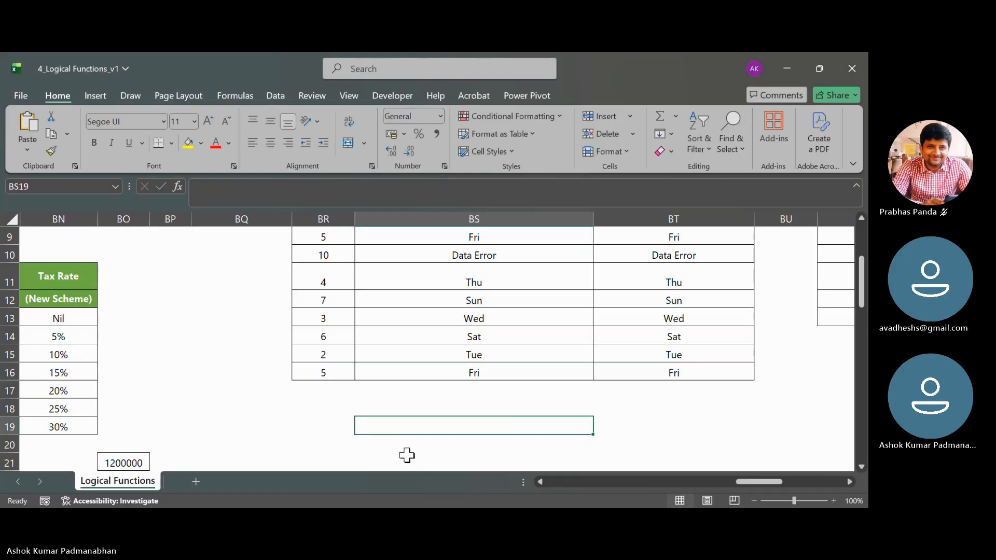
- Review the arguments of the IFS formula in BT9 once more and close the cell unchanged
{"action": "scroll", "coordinate": [649, 362], "scroll_direction": "up", "scroll_amount": 2}
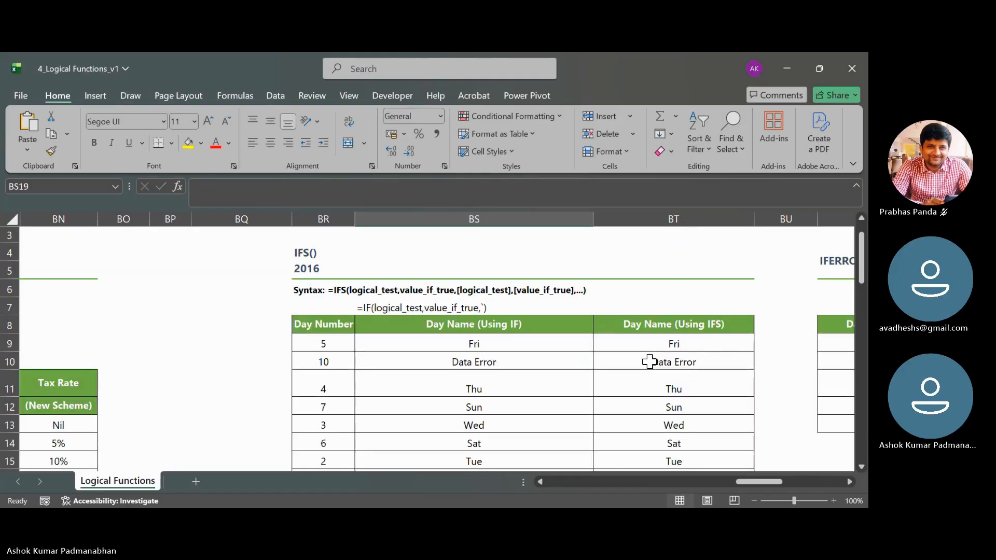
{"action": "double_click", "coordinate": [704, 344]}
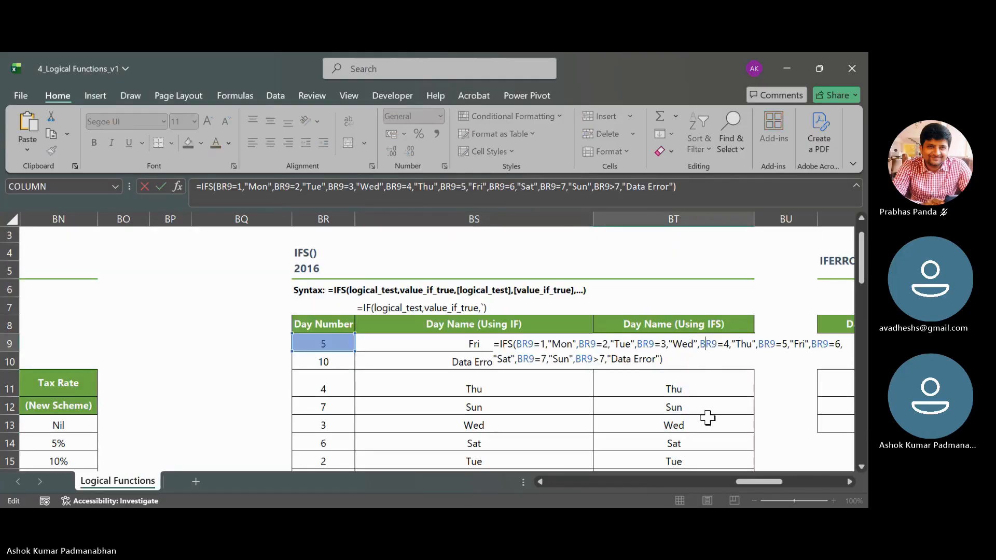
{"action": "left_click", "coordinate": [674, 359]}
{"action": "key", "text": "alt+Tab"}
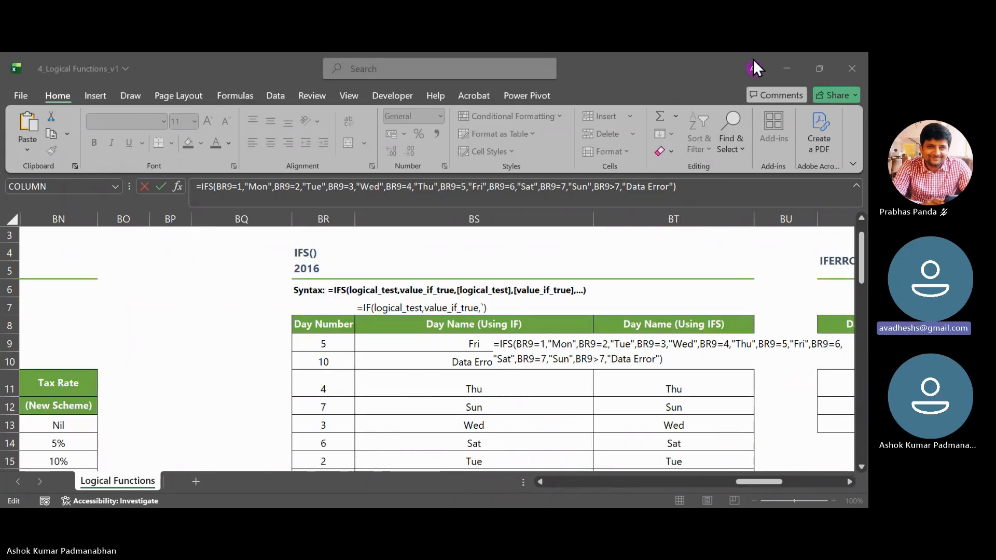
{"action": "left_click", "coordinate": [783, 58]}
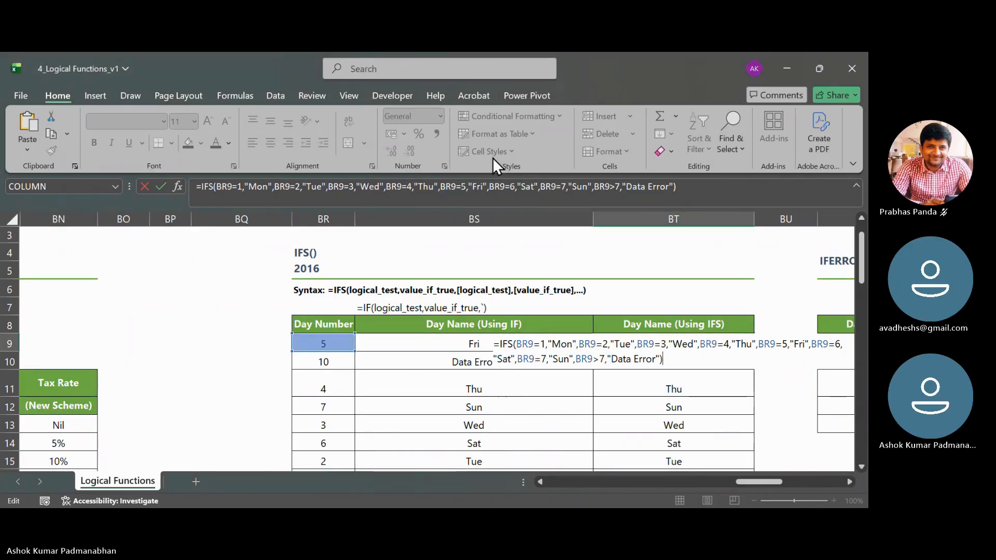
{"action": "key", "text": "Return"}
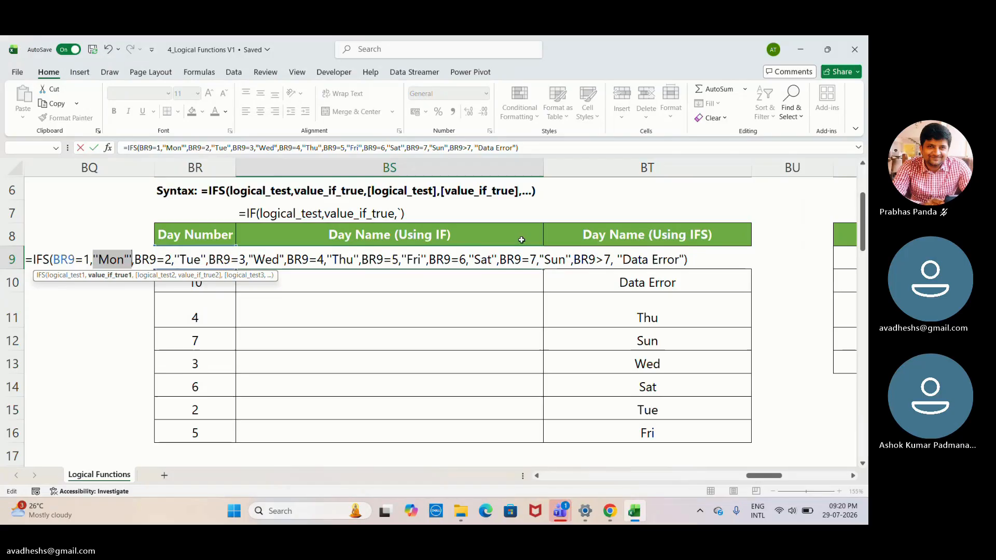
- Delete the extra quotation mark after "Mon" in BS9's IFS formula and try to enter it
{"action": "left_click", "coordinate": [132, 261]}
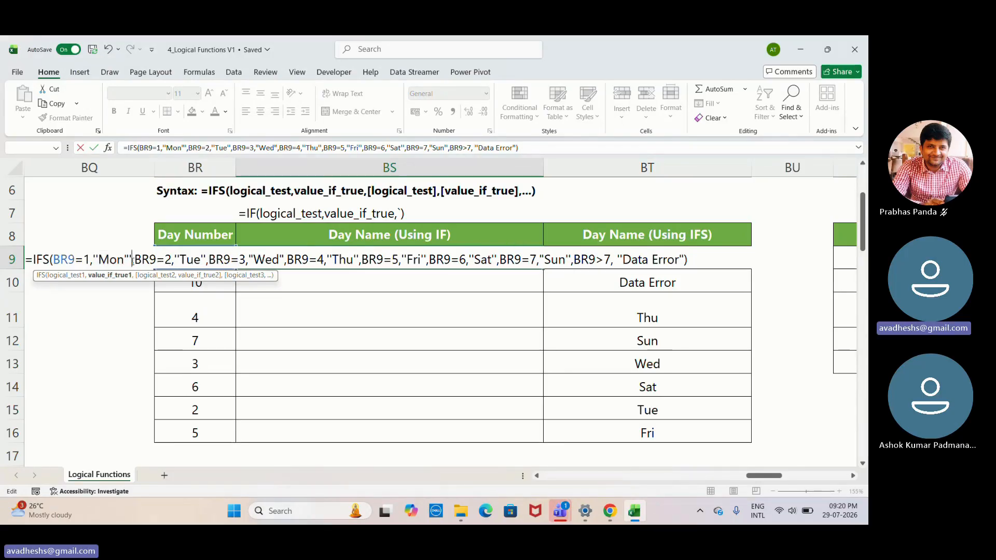
{"action": "key", "text": "BackSpace"}
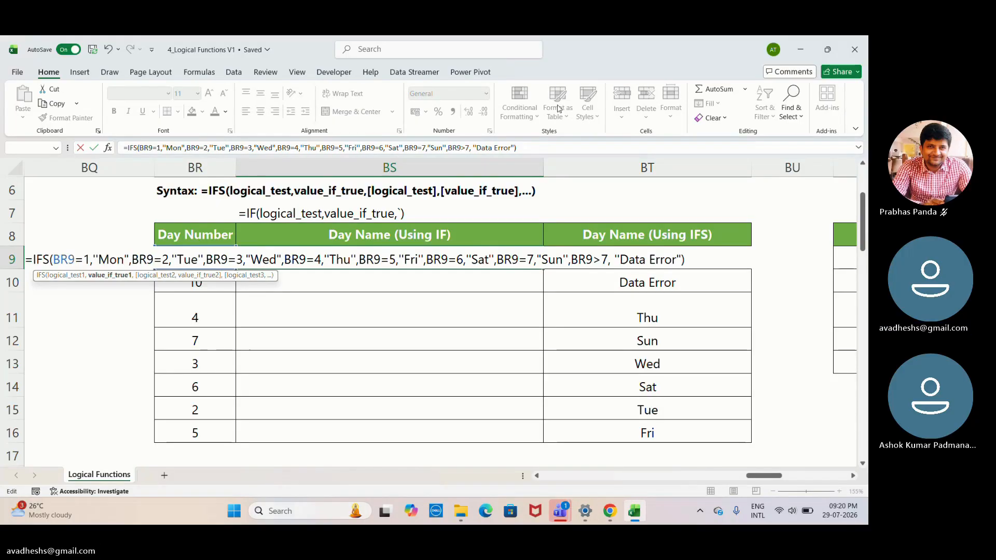
{"action": "left_click", "coordinate": [544, 147]}
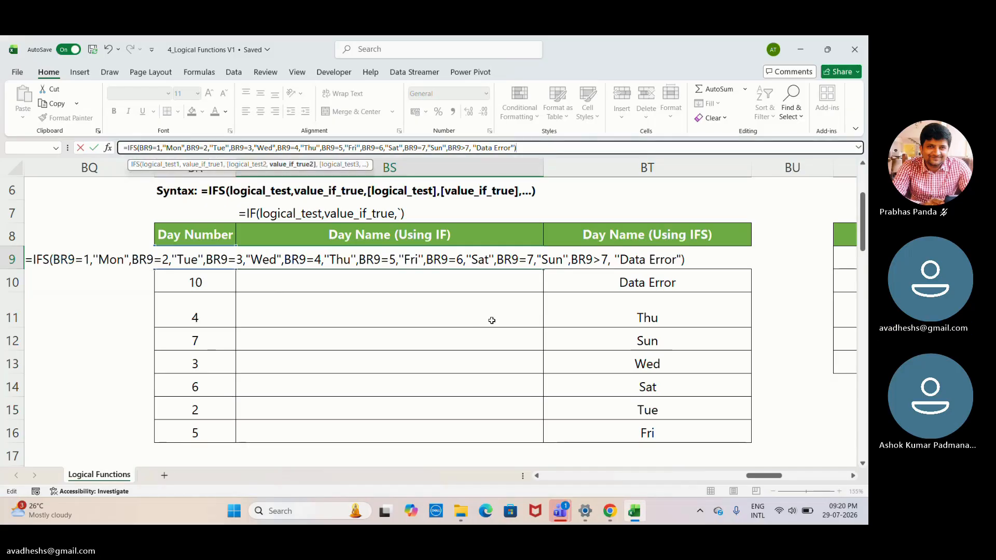
{"action": "key", "text": "Return"}
{"action": "left_click", "coordinate": [503, 335]}
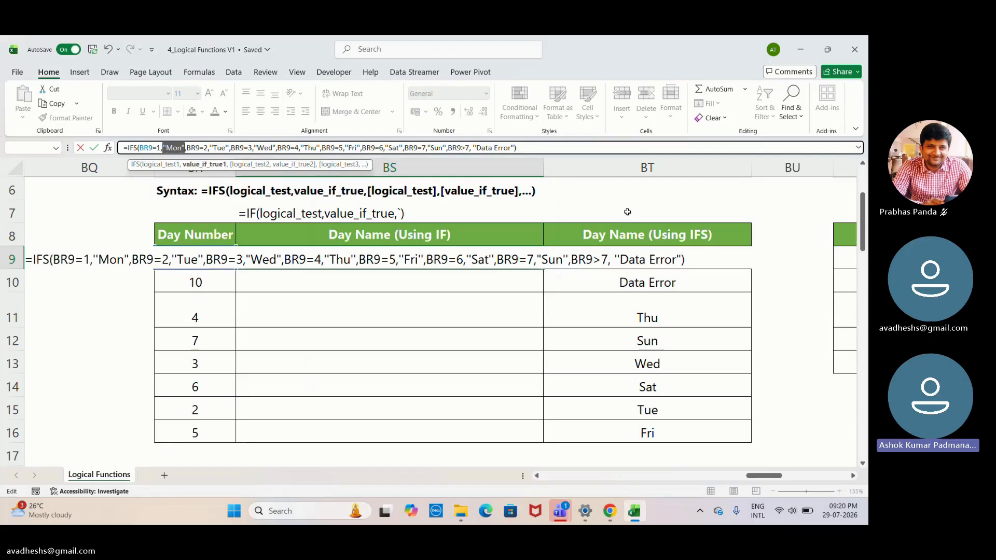
- Remove the extra space inside "Data Error" in BS9's IFS formula and try to enter it again
{"action": "left_click", "coordinate": [495, 147]}
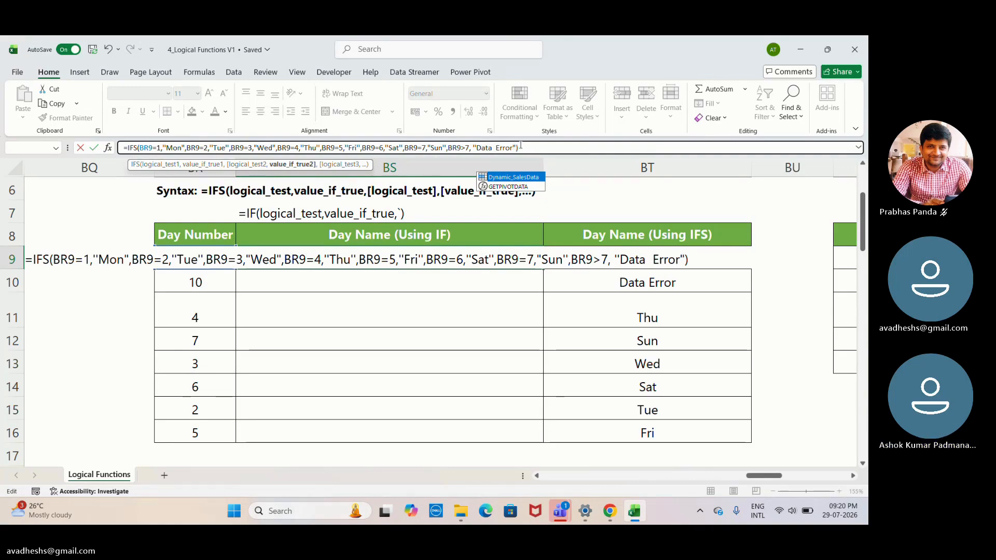
{"action": "key", "text": "BackSpace"}
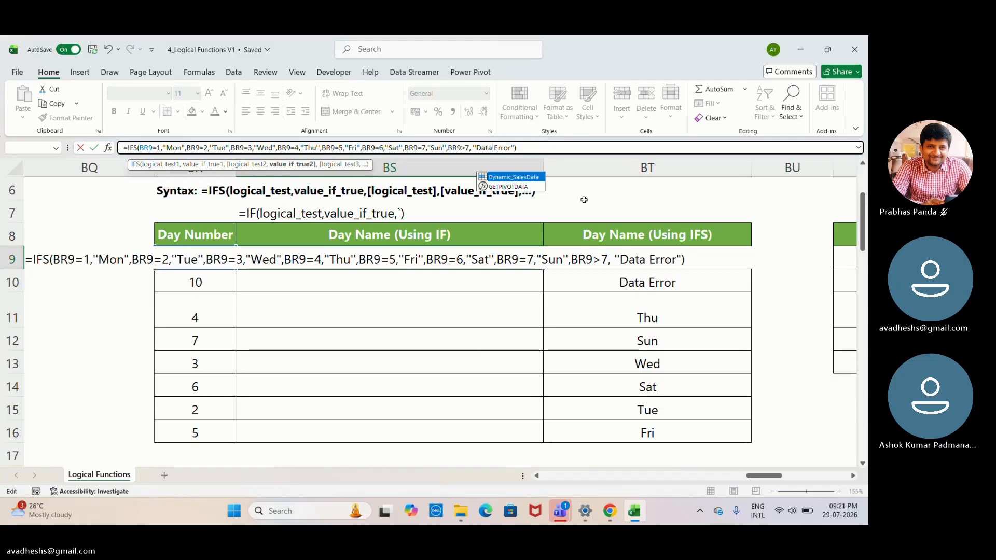
{"action": "key", "text": "Return"}
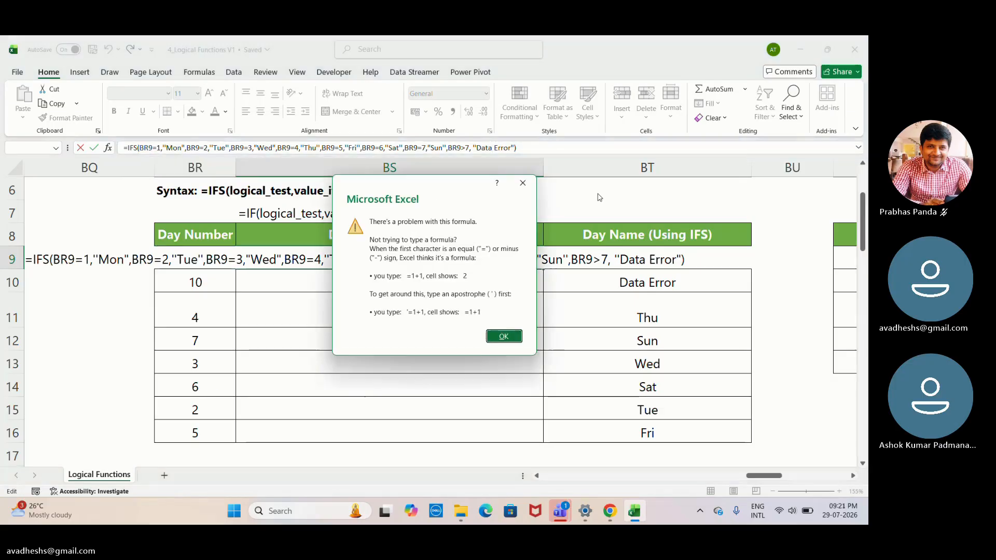
{"action": "left_click", "coordinate": [505, 336]}
{"action": "left_click", "coordinate": [506, 339]}
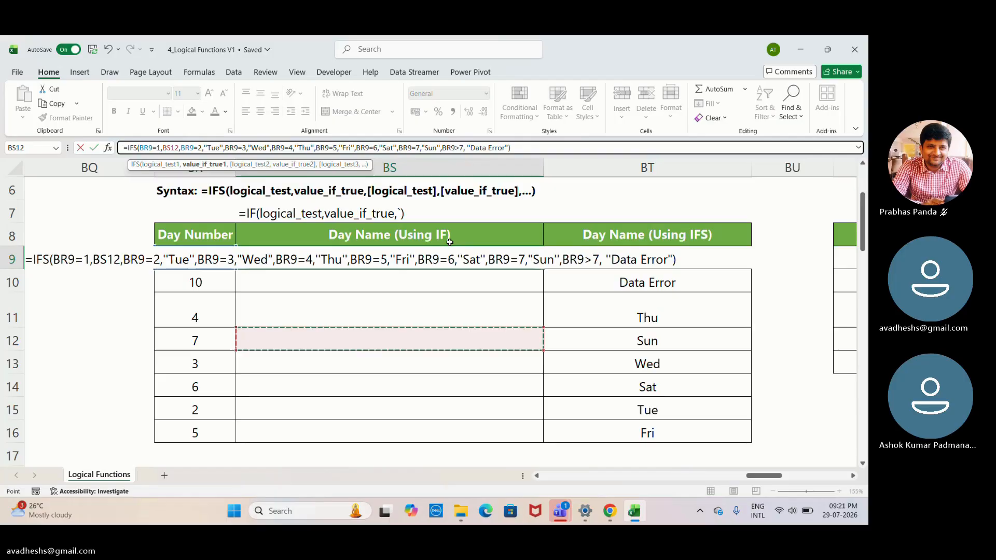
- Replace the stray BS12 reference in BS9's IFS formula with "Mon" as the value for BR9=1
{"action": "key", "text": "BackSpace"}
{"action": "key", "text": "BackSpace"}
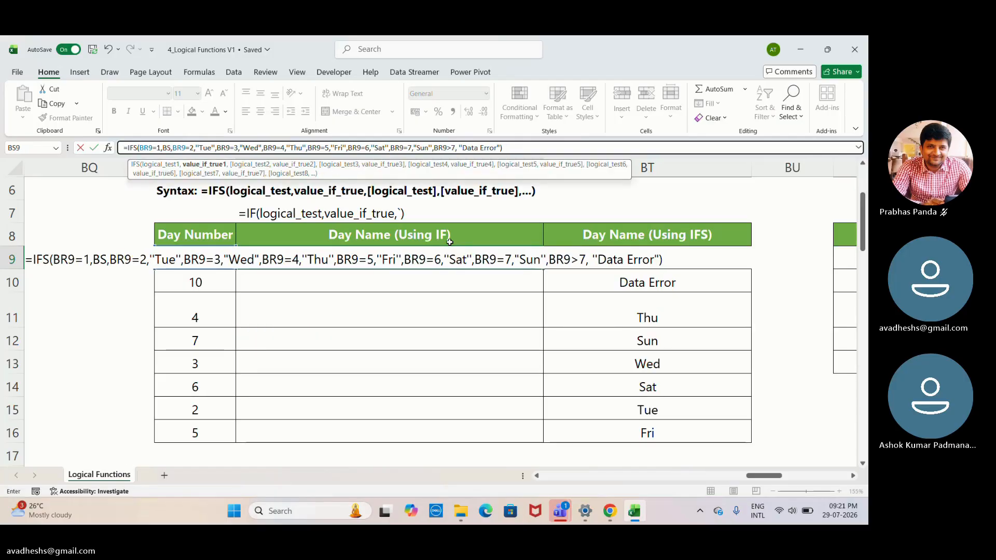
{"action": "key", "text": "BackSpace"}
{"action": "key", "text": "BackSpace"}
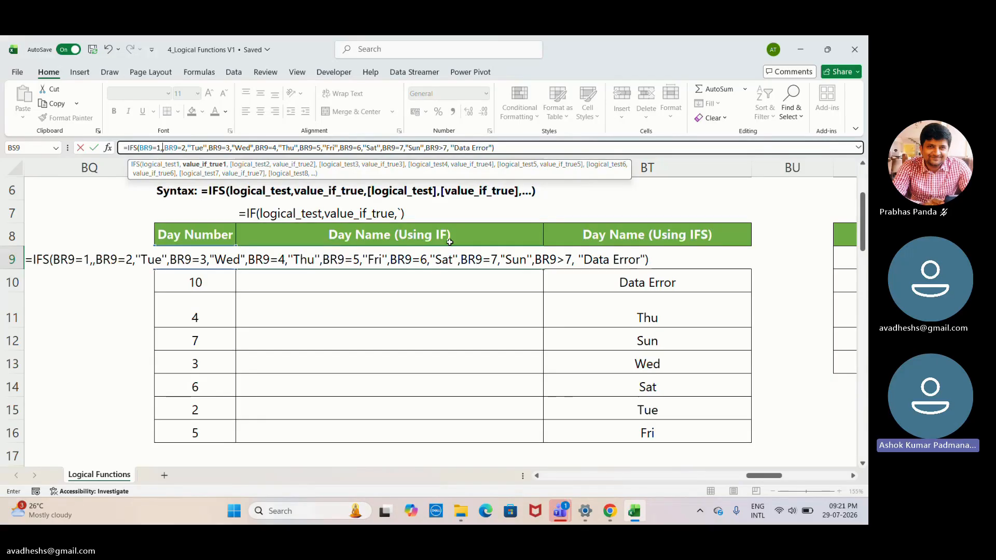
{"action": "type", "text": "\"ON"}
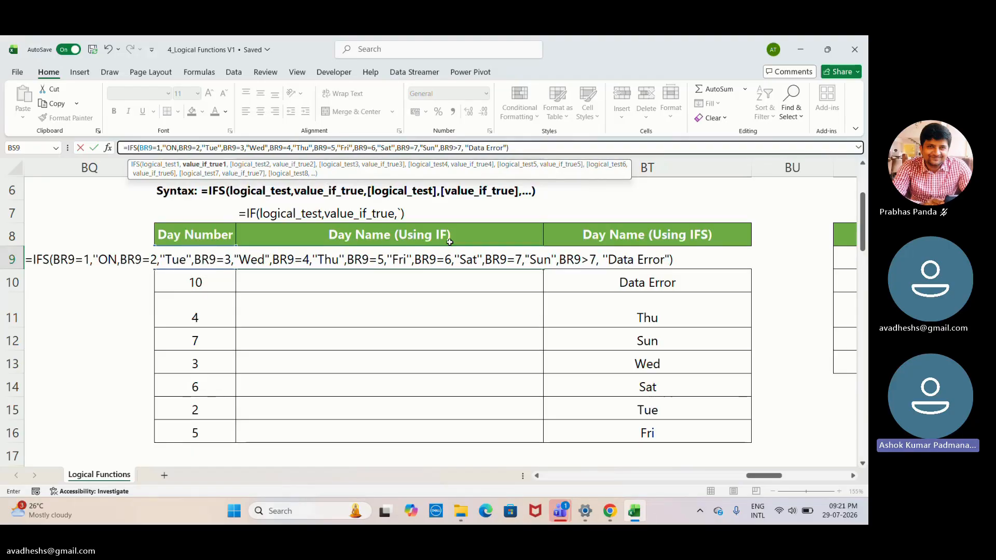
{"action": "key", "text": "BackSpace"}
{"action": "key", "text": "BackSpace"}
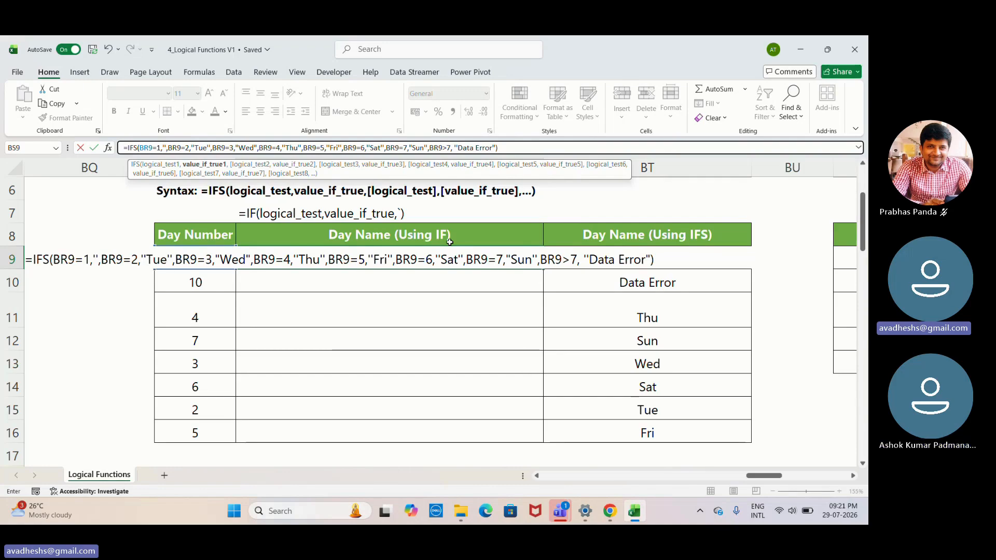
{"action": "type", "text": "M"}
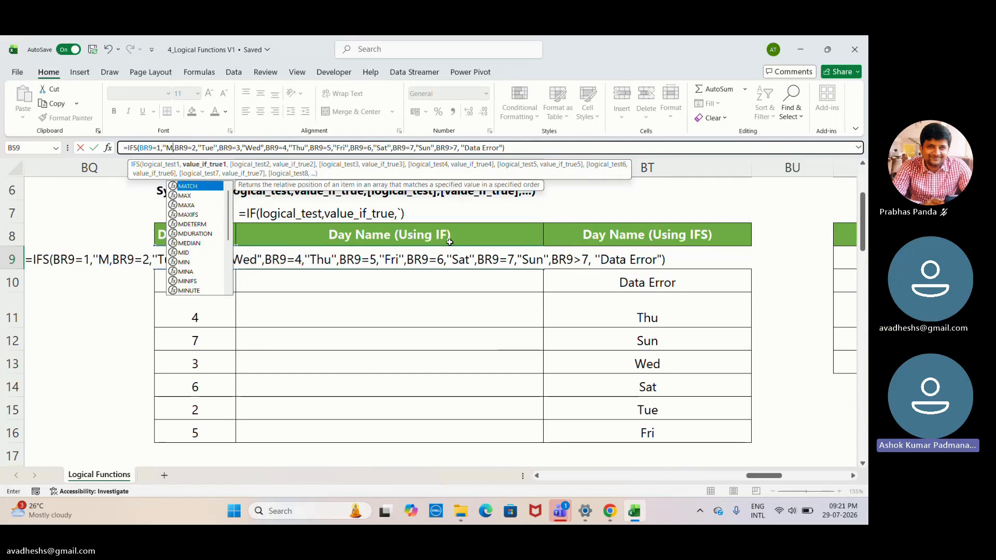
{"action": "type", "text": "o"}
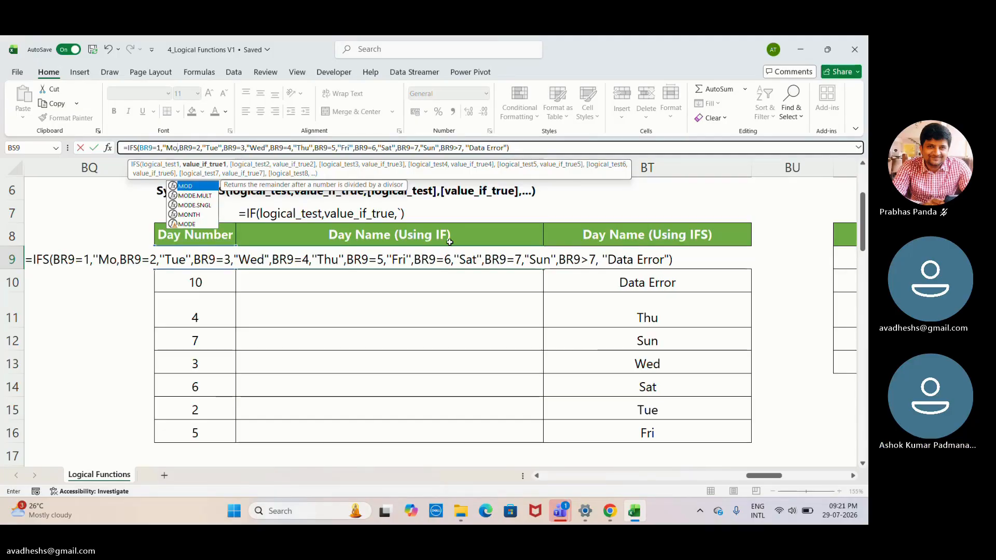
{"action": "type", "text": "n\""}
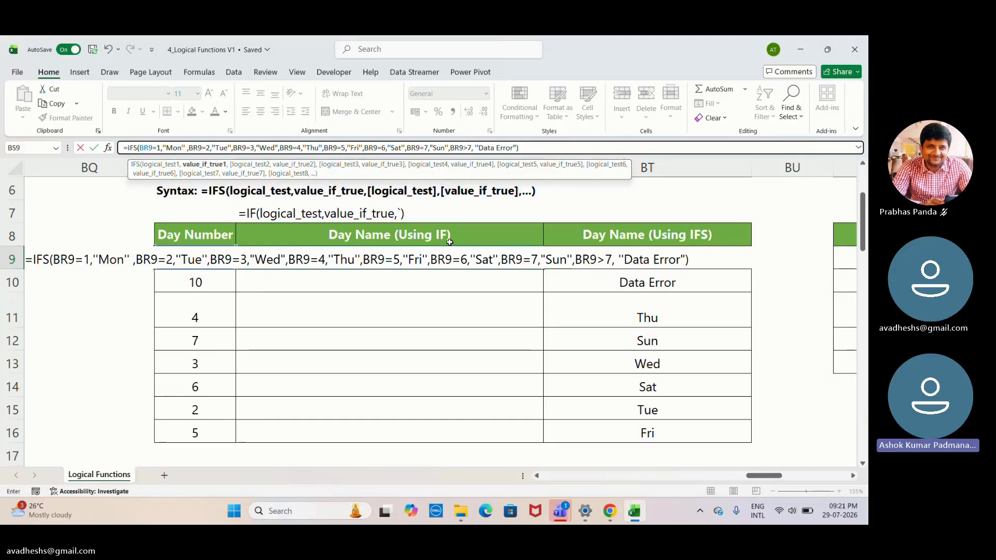
- Try to enter the IFS formula with the retyped "Mon" value in BS9 and return to editing it
{"action": "left_click", "coordinate": [592, 149]}
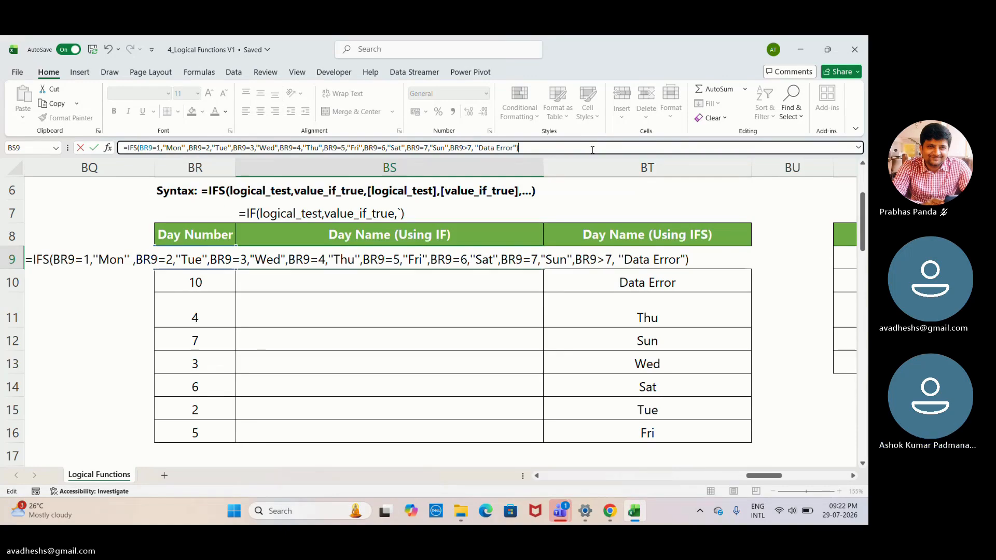
{"action": "key", "text": "Return"}
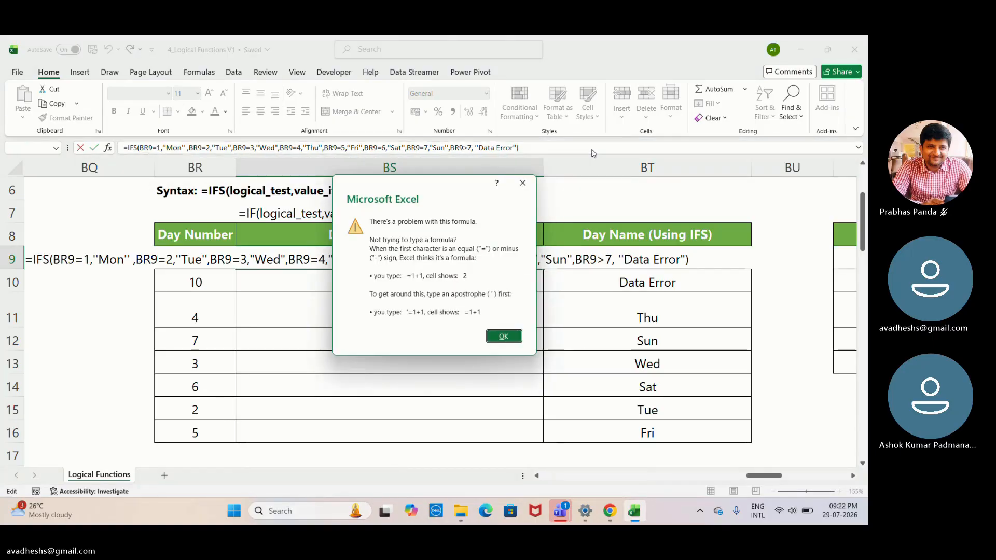
{"action": "key", "text": "Return"}
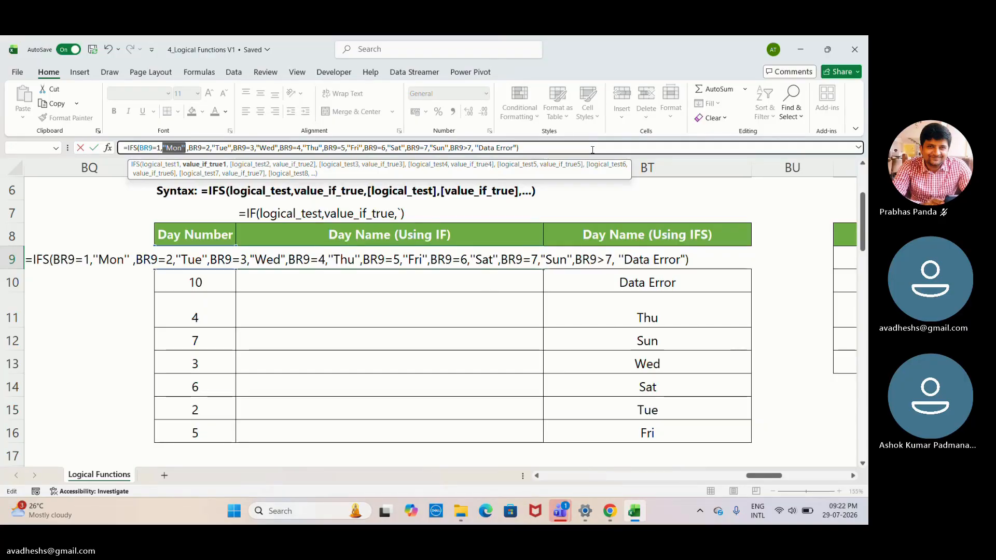
{"action": "key", "text": "Return"}
{"action": "key", "text": "Return"}
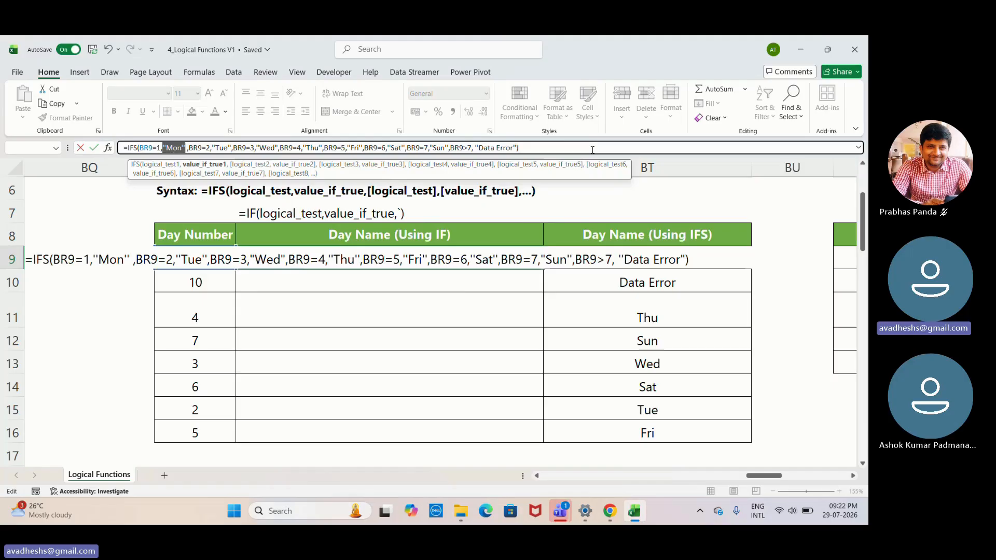
{"action": "key", "text": "Return"}
{"action": "key", "text": "Return"}
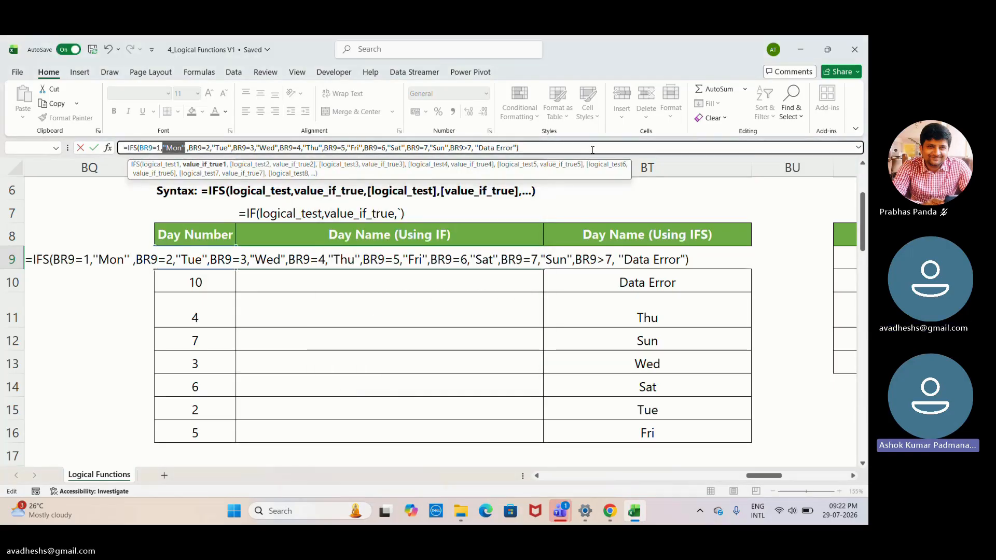
{"action": "key", "text": "Return"}
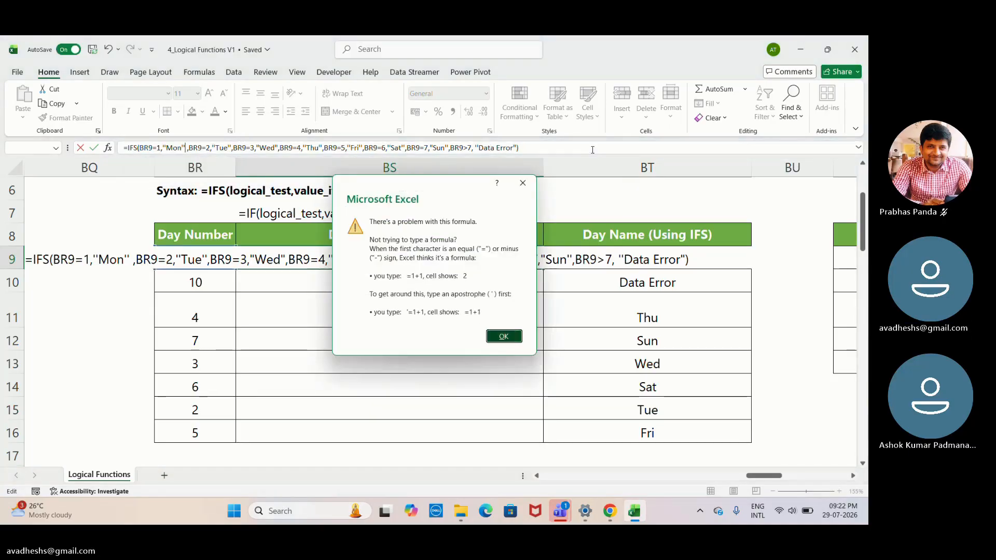
{"action": "key", "text": "Return"}
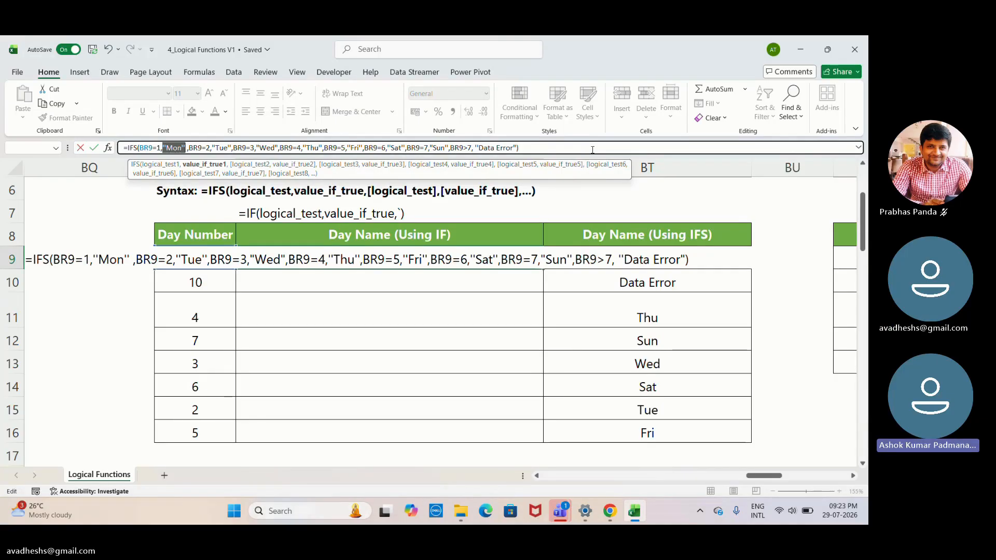
- Check the closing end of BS9's IFS formula, retry entering it, and discard the cell edit
{"action": "left_click", "coordinate": [516, 148]}
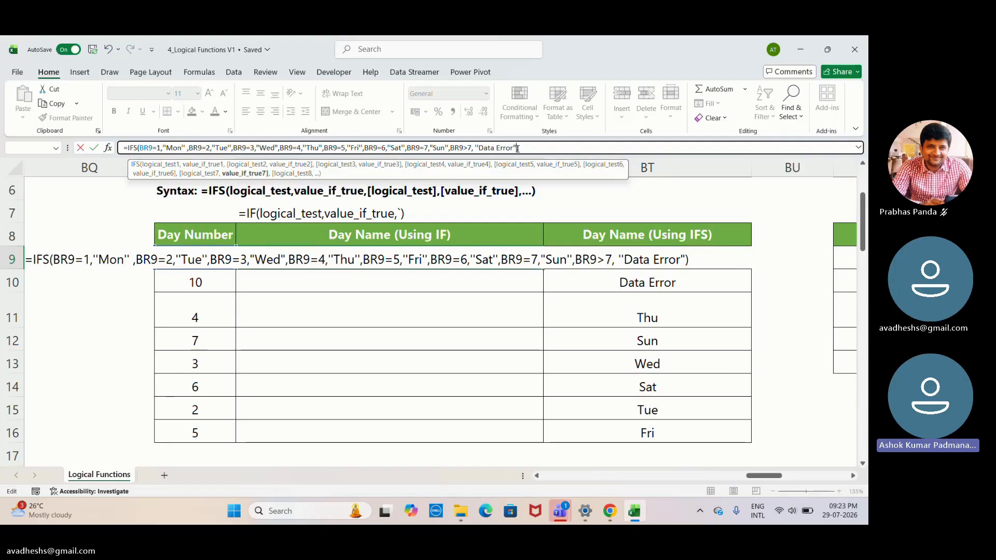
{"action": "left_click", "coordinate": [574, 149]}
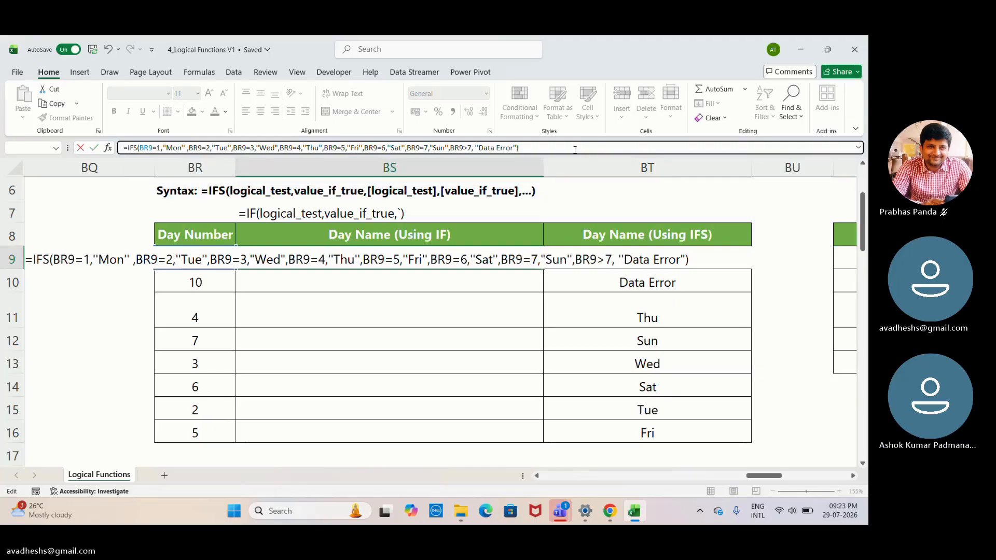
{"action": "key", "text": "Return"}
{"action": "key", "text": "Return"}
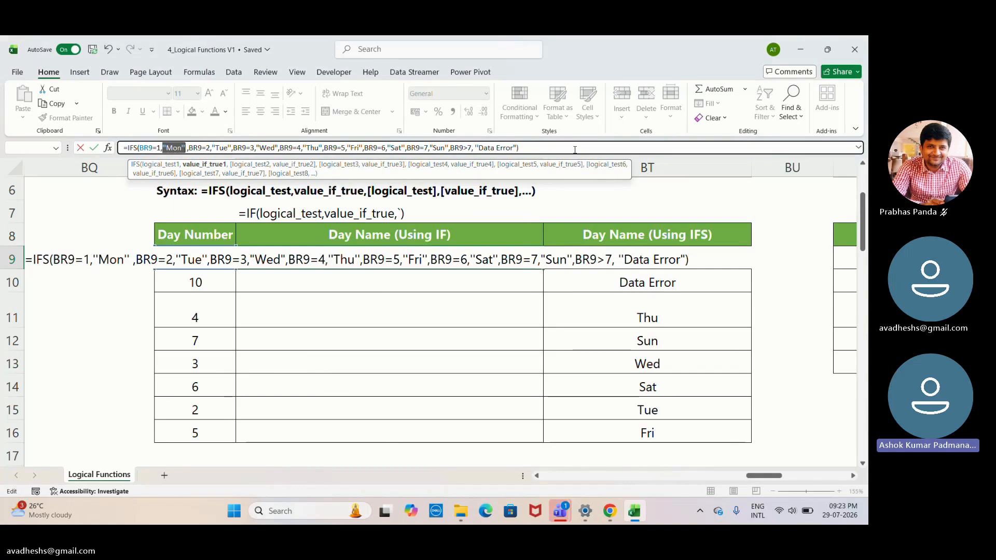
{"action": "key", "text": "Return"}
{"action": "key", "text": "Return"}
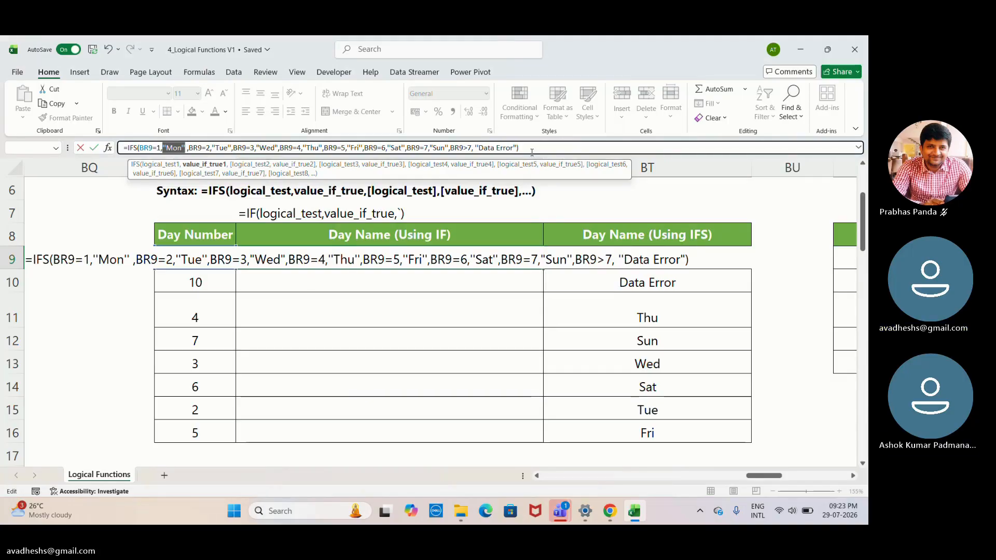
{"action": "key", "text": "Return"}
{"action": "key", "text": "Escape"}
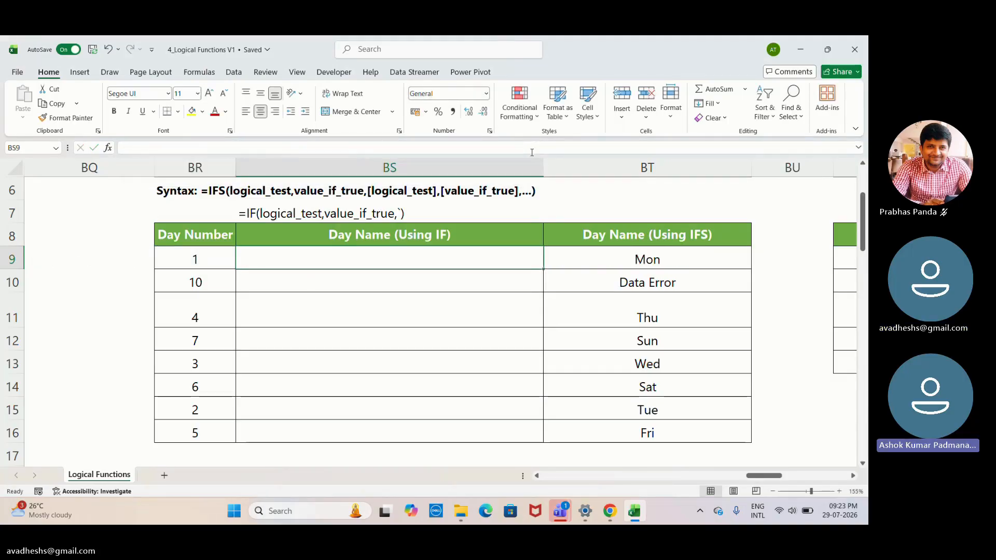
- Display the working IFS formula in BT9, switch to the Teams meeting window and end the screen share
{"action": "left_click", "coordinate": [563, 258]}
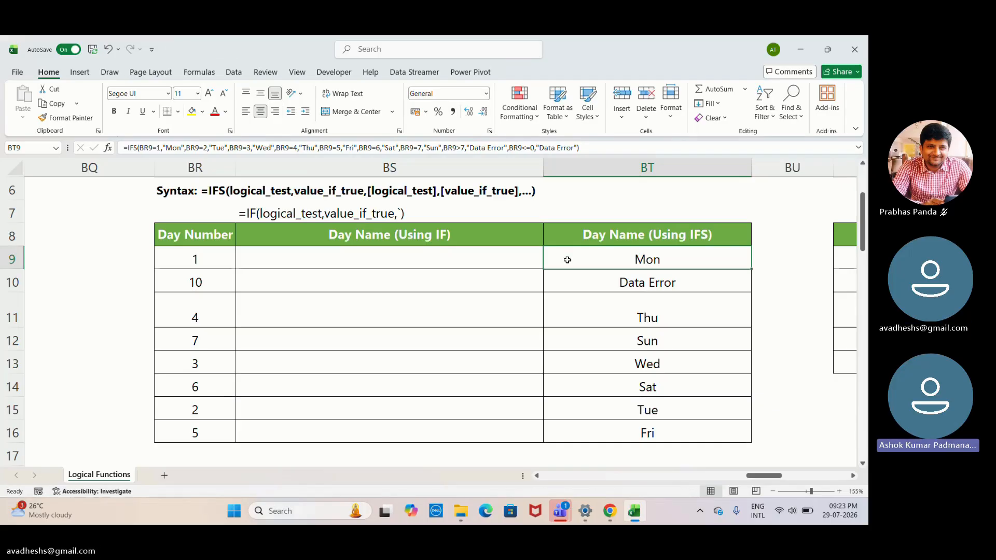
{"action": "key", "text": "alt+Tab"}
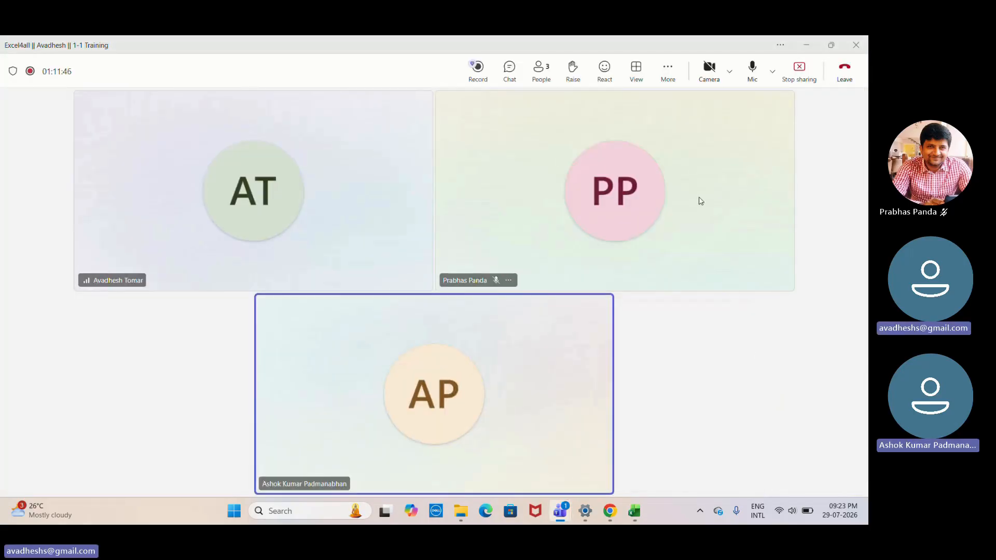
{"action": "left_click", "coordinate": [481, 51]}
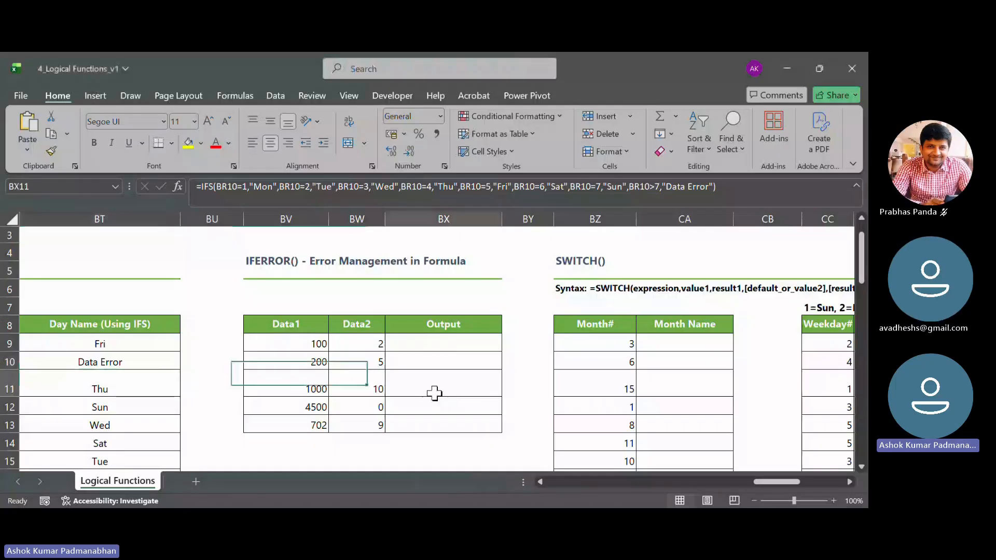
- Share the Excel workbook window in the Teams meeting again and return to the IFERROR exercise
{"action": "left_click", "coordinate": [436, 393]}
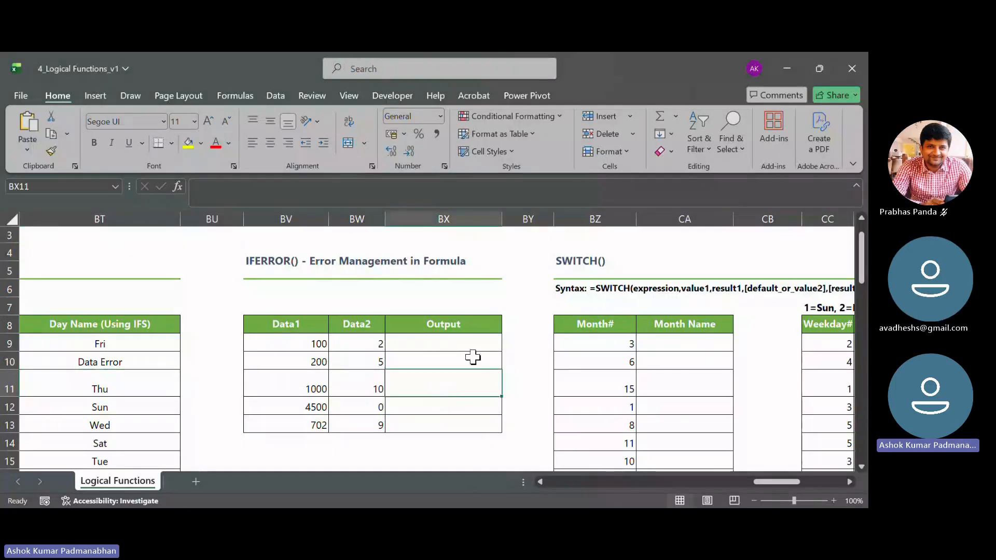
{"action": "left_click", "coordinate": [800, 236]}
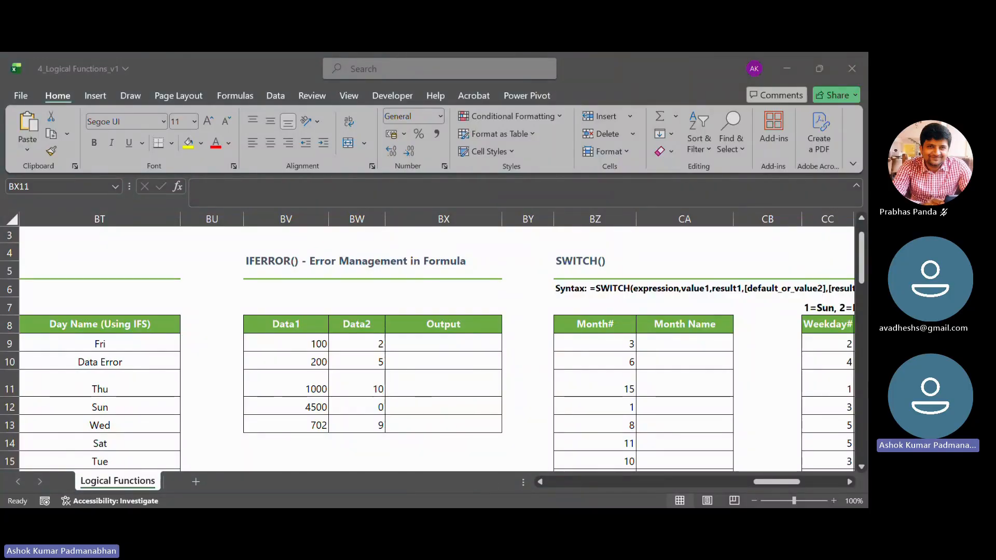
{"action": "left_click", "coordinate": [472, 428]}
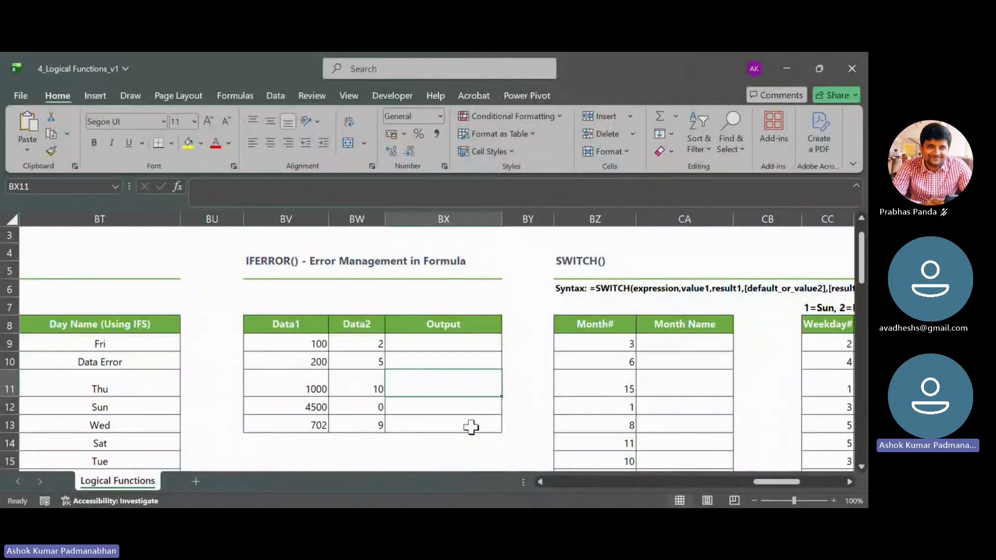
- Enter =BV9/BW9 as the first Output value in BX9 and fill the formula down to BX13
{"action": "left_click", "coordinate": [451, 341]}
{"action": "type", "text": "="}
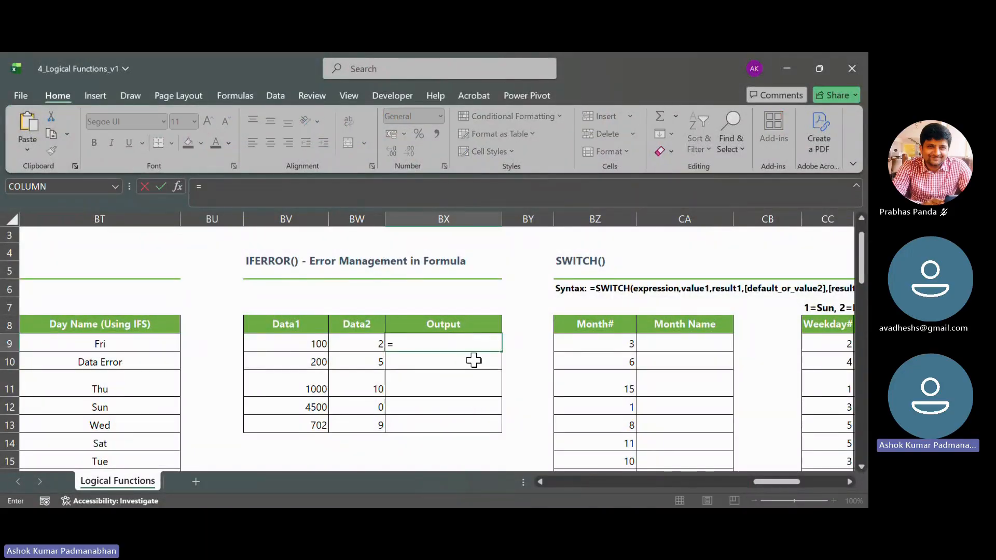
{"action": "key", "text": "Left"}
{"action": "key", "text": "Left"}
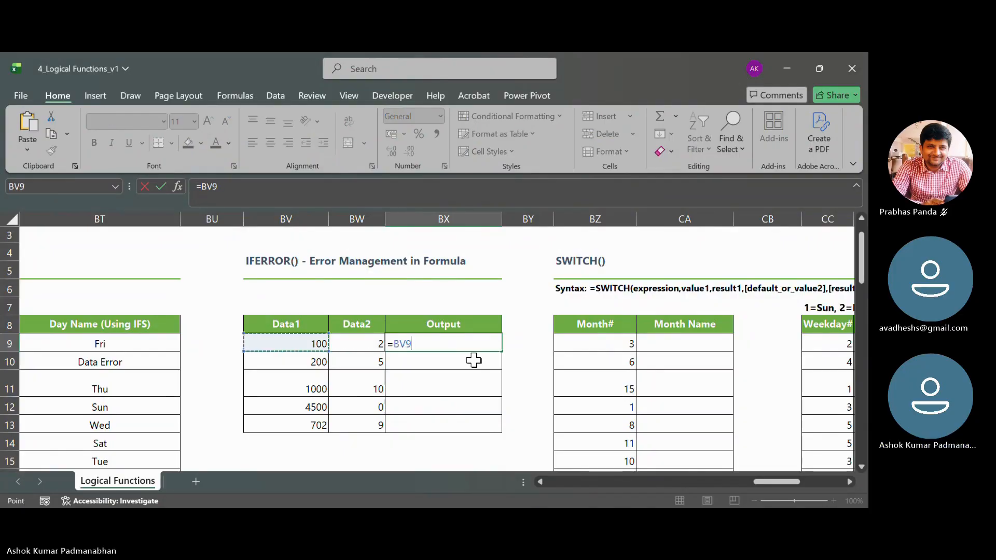
{"action": "type", "text": "/"}
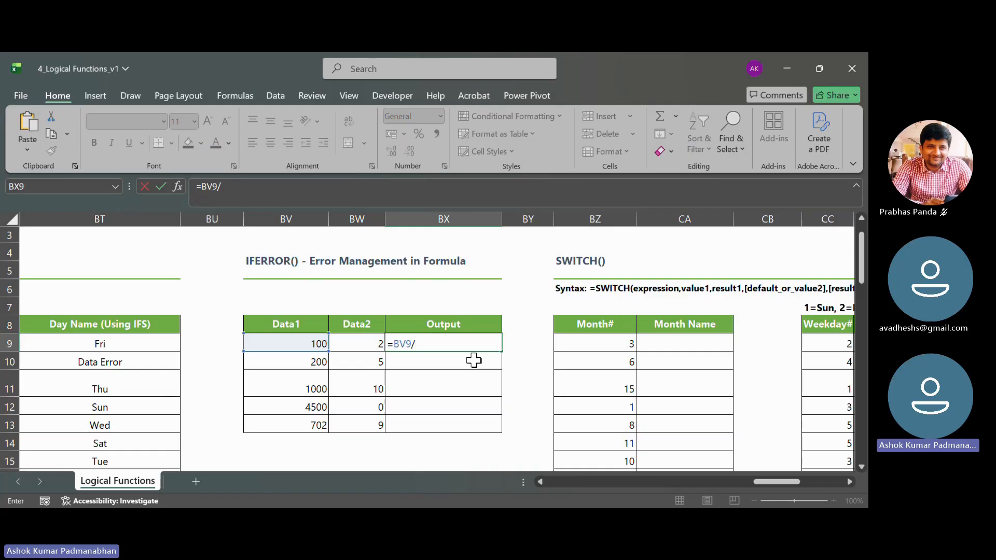
{"action": "key", "text": "Left"}
{"action": "key", "text": "Return"}
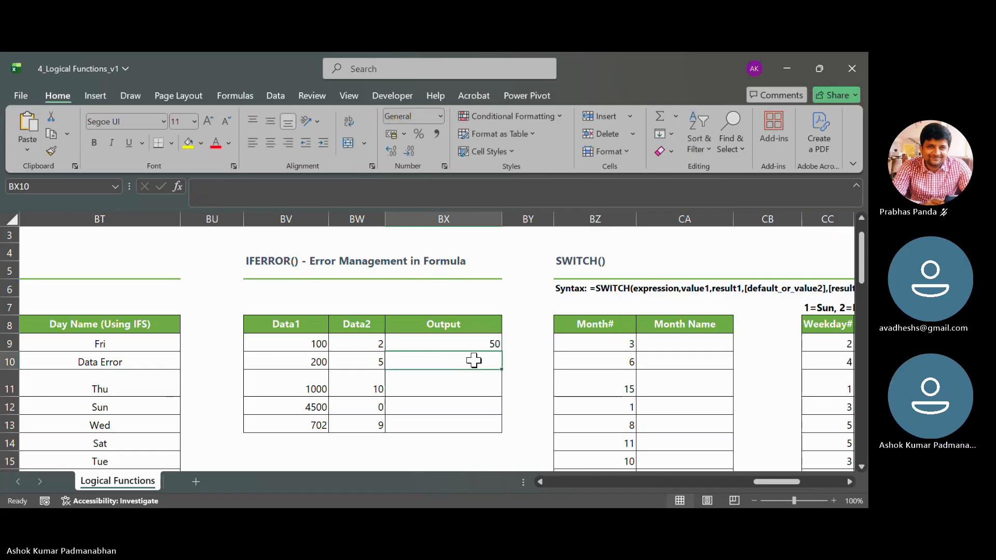
{"action": "left_click", "coordinate": [481, 342]}
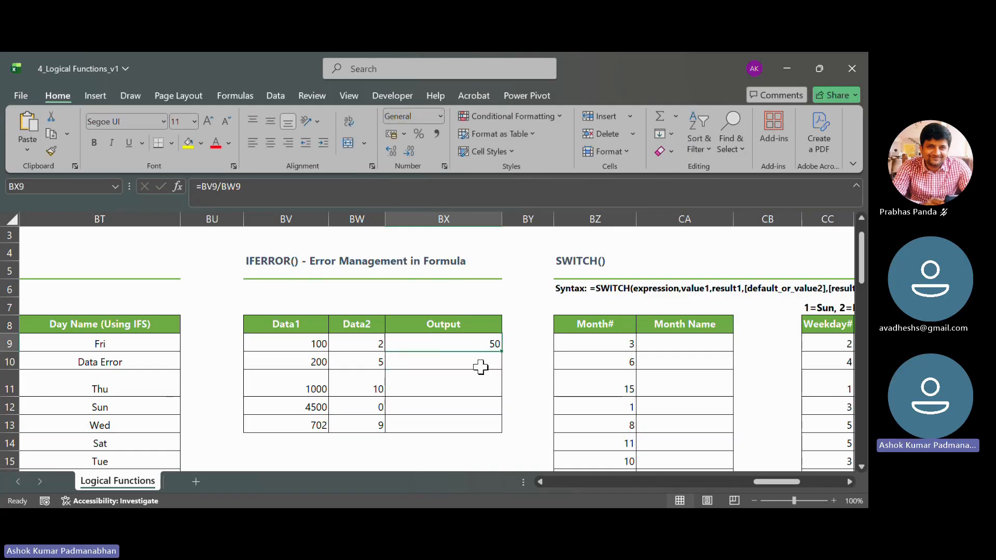
{"action": "left_click_drag", "start_coordinate": [502, 352], "coordinate": [502, 435]}
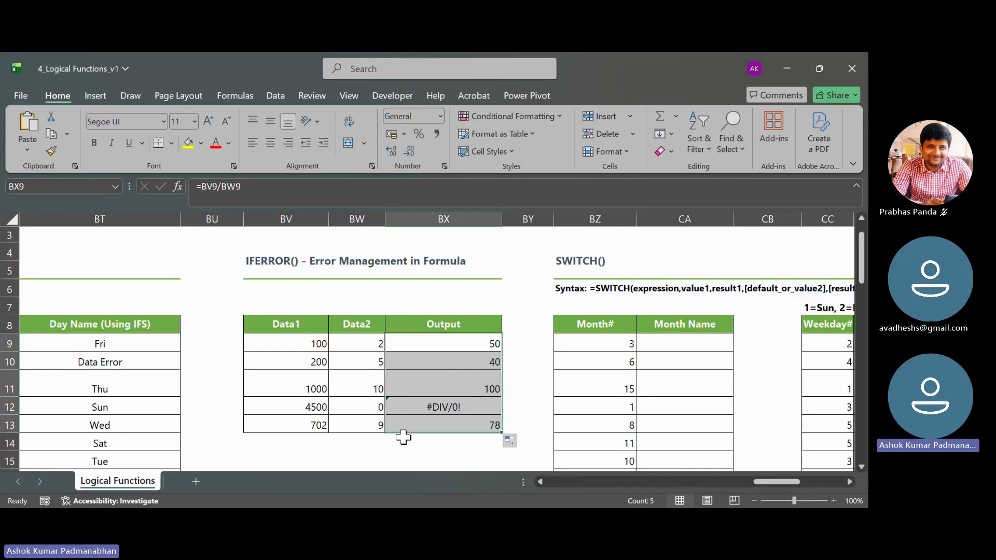
- Examine the division formula in BX12 against the Data1 and Data2 input values
{"action": "left_click", "coordinate": [432, 411]}
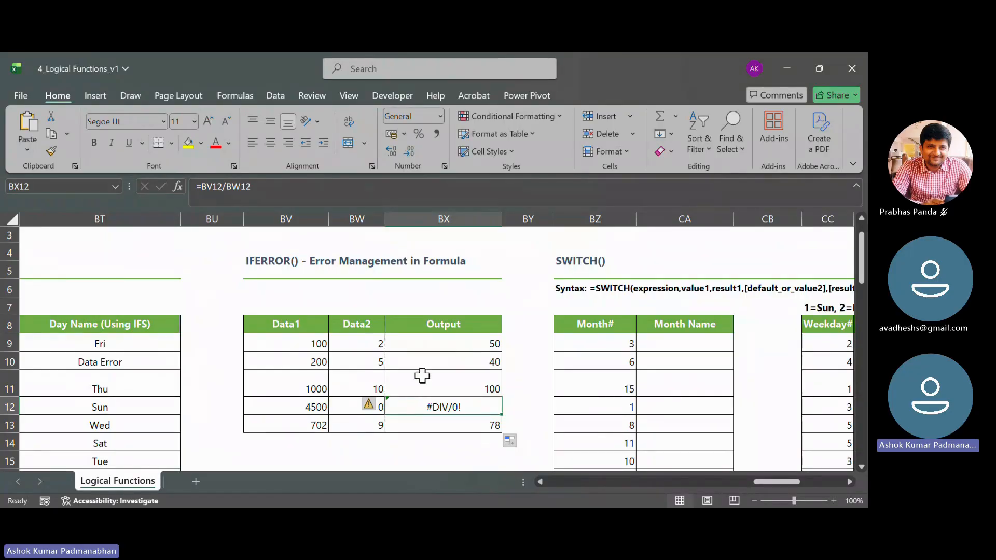
{"action": "left_click_drag", "start_coordinate": [300, 343], "coordinate": [377, 428]}
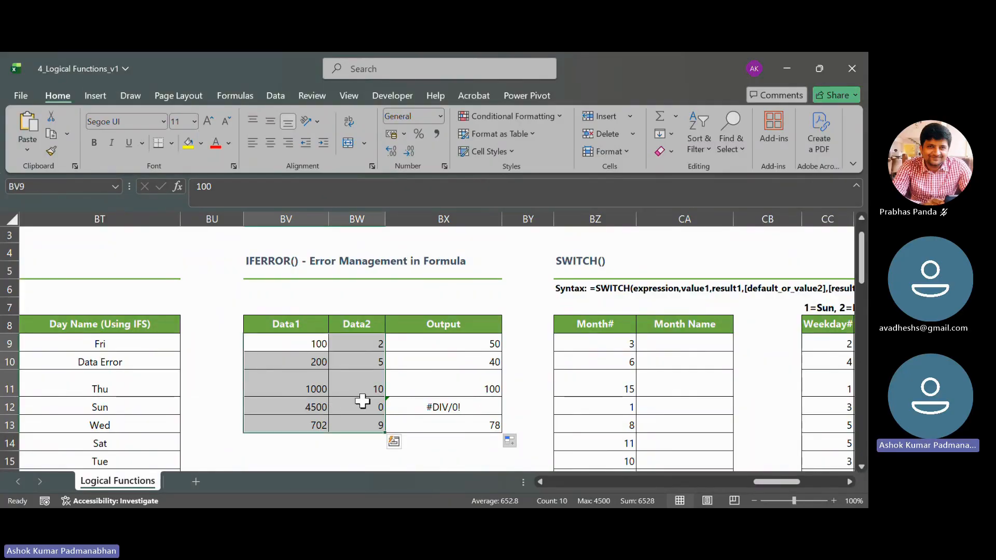
{"action": "left_click", "coordinate": [486, 403]}
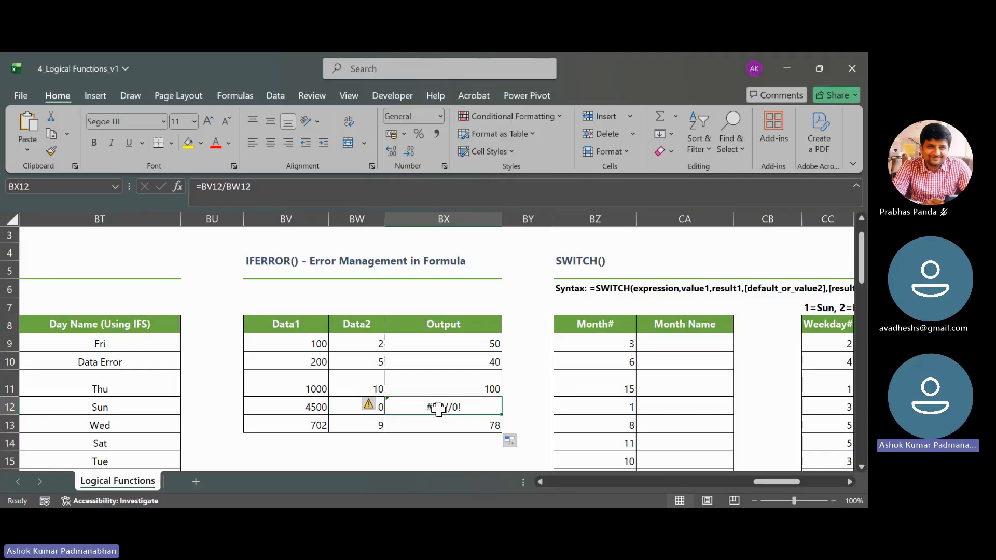
{"action": "double_click", "coordinate": [464, 345]}
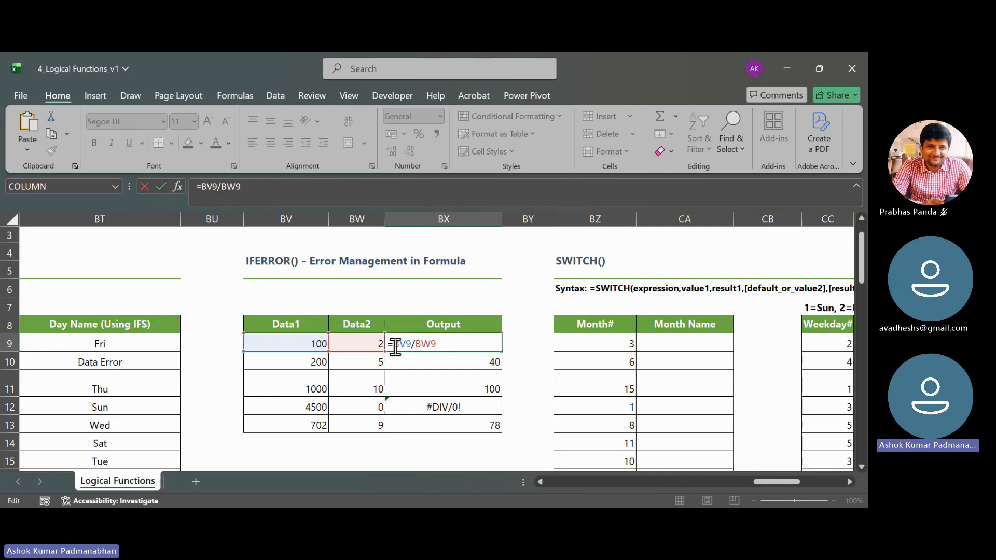
{"action": "left_click_drag", "start_coordinate": [396, 346], "coordinate": [445, 347]}
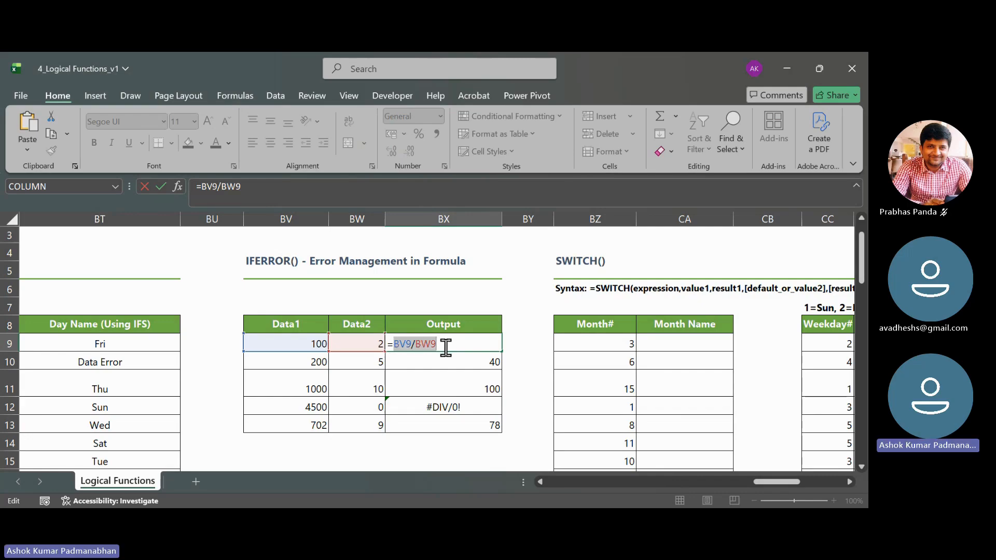
{"action": "left_click", "coordinate": [395, 346]}
{"action": "type", "text": "is"}
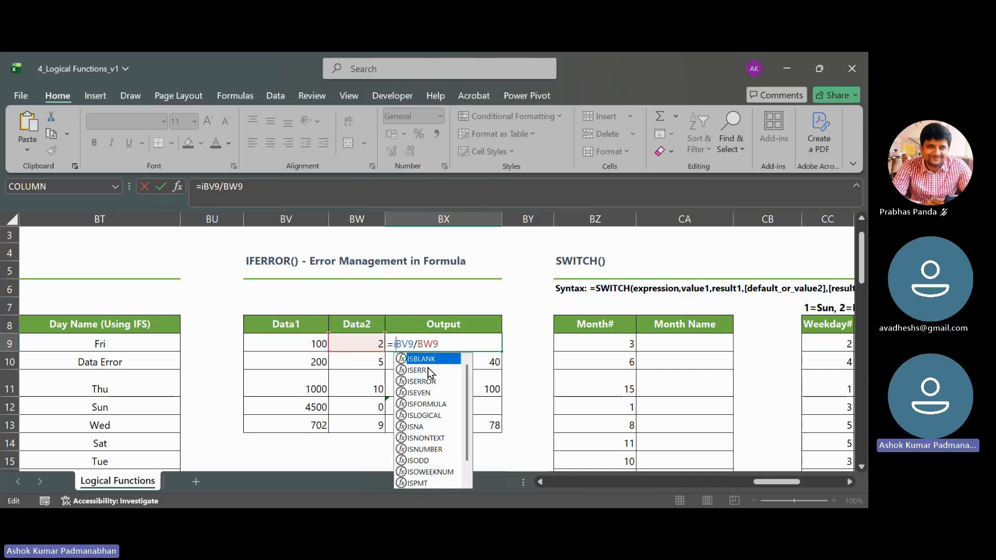
{"action": "type", "text": "err"}
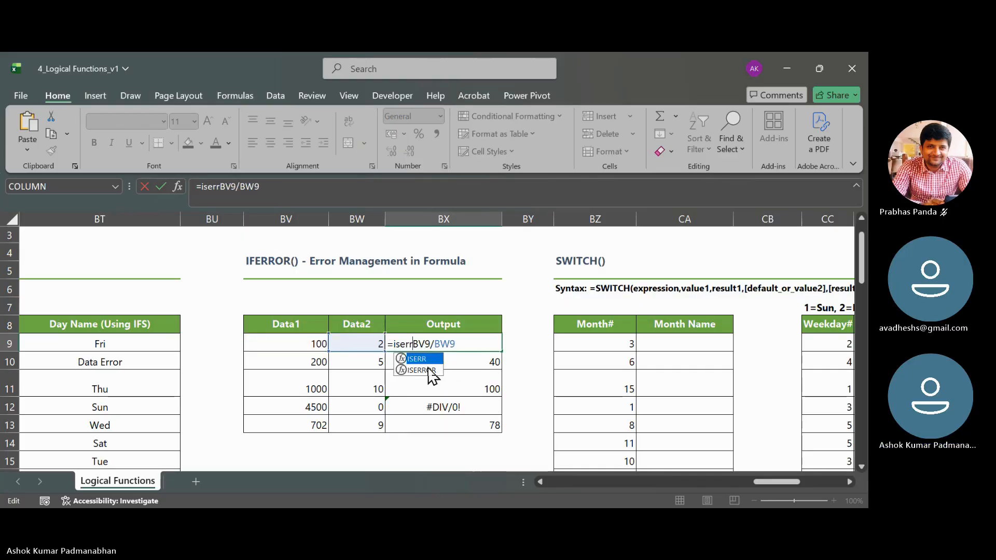
{"action": "double_click", "coordinate": [422, 370]}
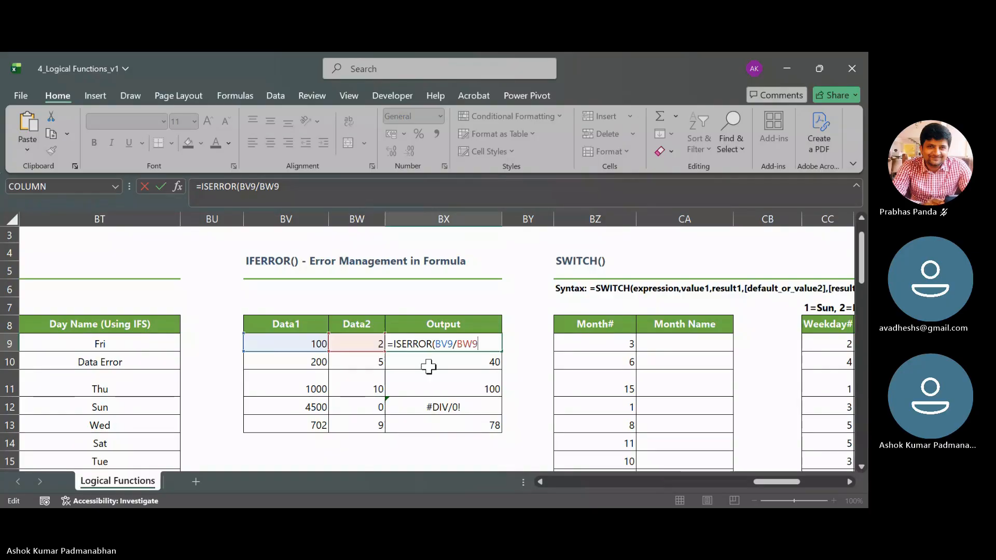
{"action": "key", "text": "BackSpace"}
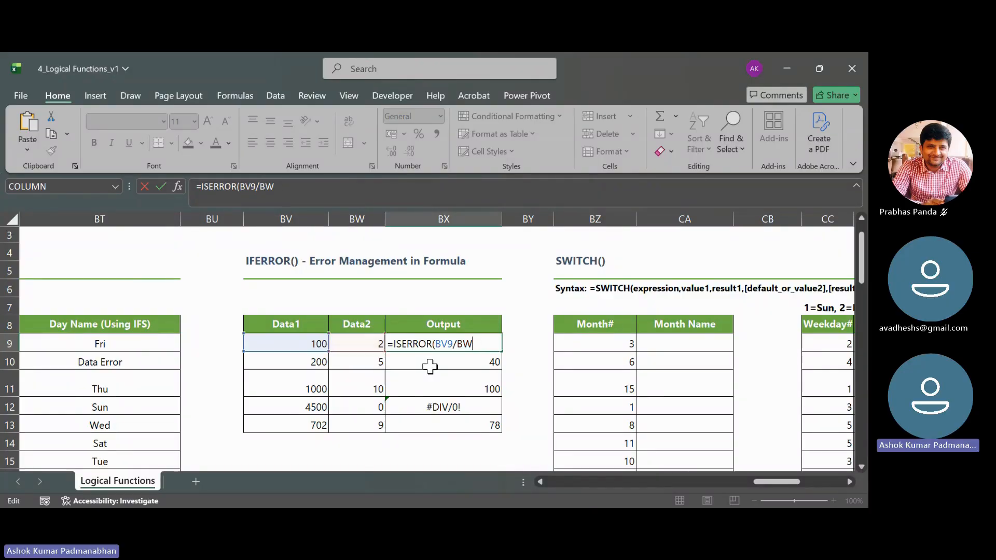
{"action": "key", "text": "BackSpace"}
{"action": "key", "text": "BackSpace"}
{"action": "key", "text": "BackSpace"}
{"action": "key", "text": "BackSpace"}
{"action": "key", "text": "BackSpace"}
{"action": "key", "text": "BackSpace"}
{"action": "key", "text": "BackSpace"}
{"action": "key", "text": "BackSpace"}
{"action": "key", "text": "BackSpace"}
{"action": "key", "text": "BackSpace"}
{"action": "key", "text": "BackSpace"}
{"action": "key", "text": "BackSpace"}
{"action": "key", "text": "BackSpace"}
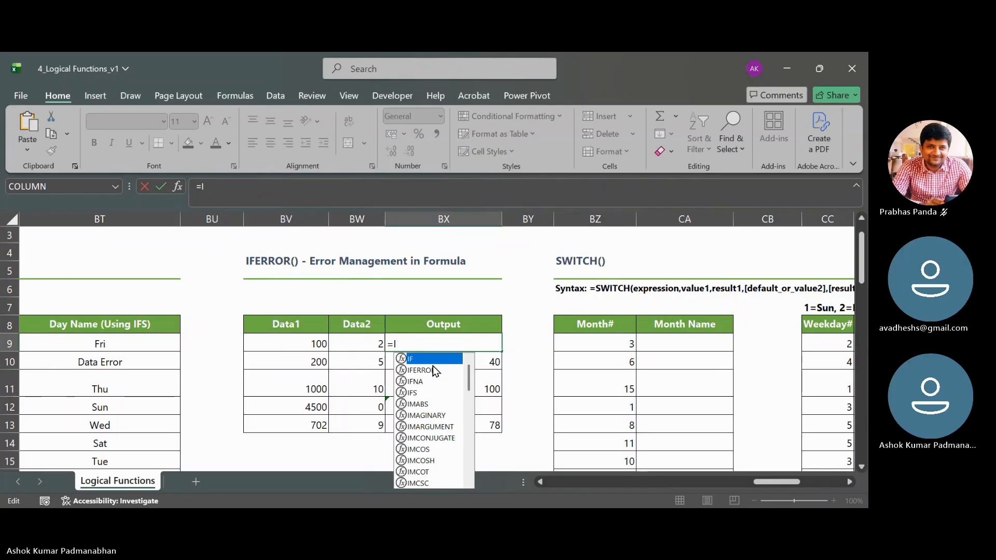
- Complete BX9's formula as =IFERROR(BV9/BW9,"Division by Zero") and enter it
{"action": "type", "text": "f"}
{"action": "key", "text": "Down"}
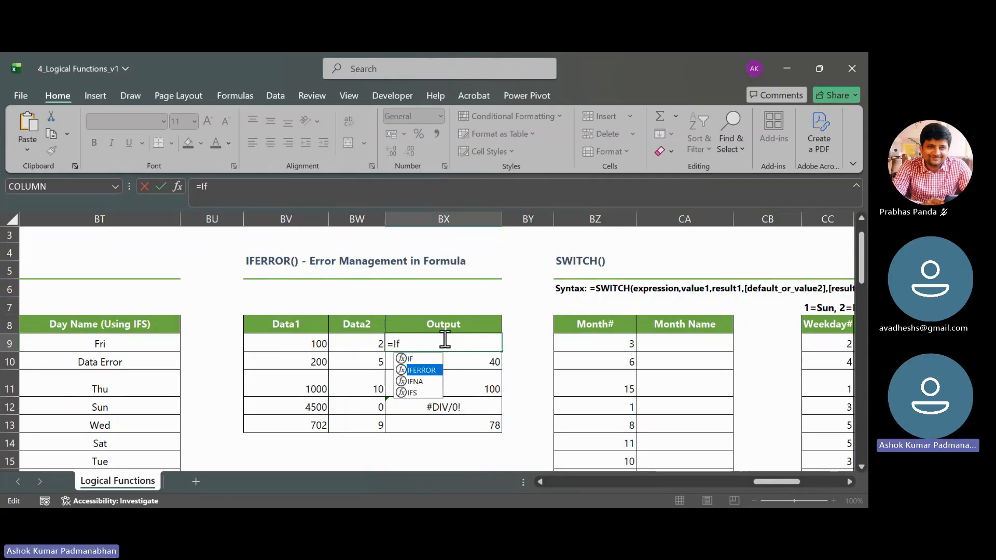
{"action": "key", "text": "Tab"}
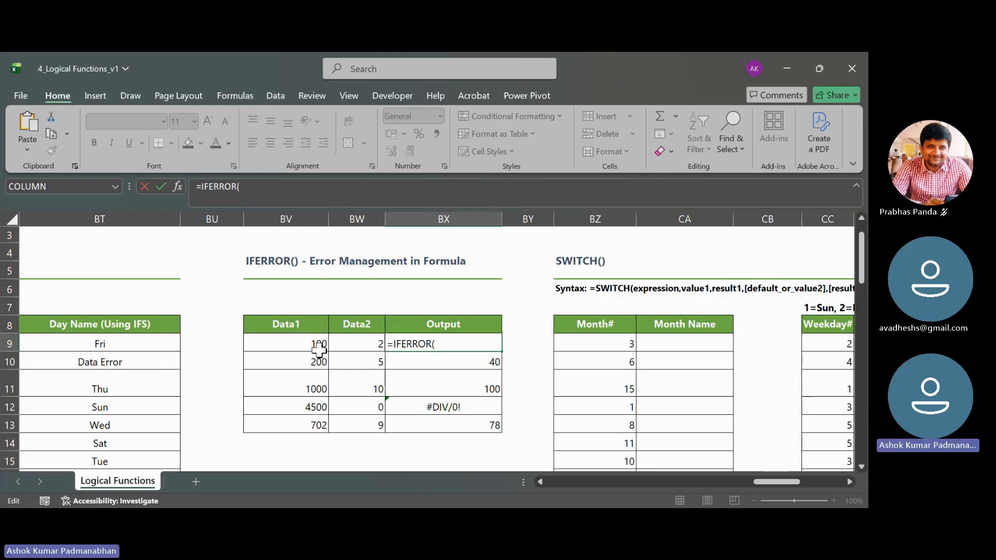
{"action": "left_click", "coordinate": [287, 338]}
{"action": "type", "text": "/"}
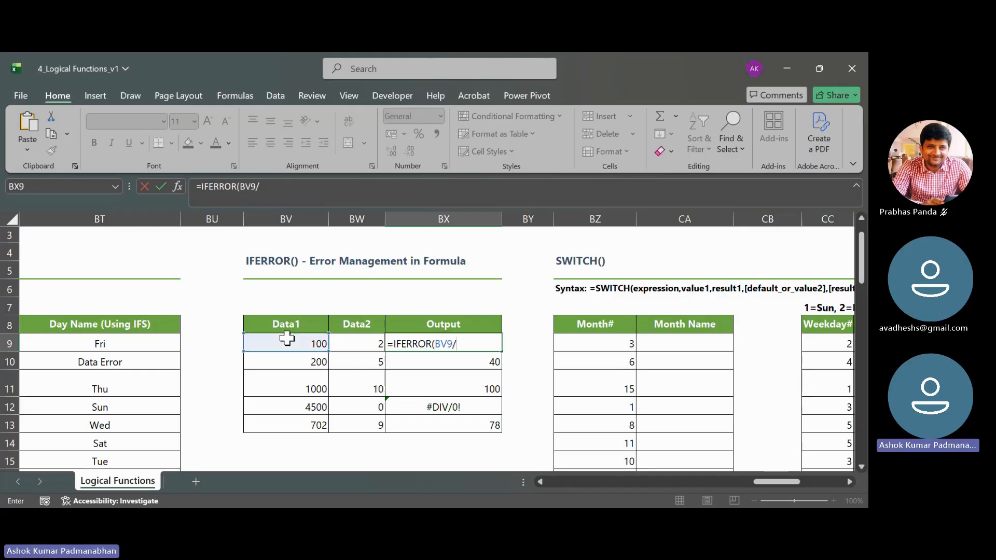
{"action": "left_click", "coordinate": [362, 345]}
{"action": "type", "text": ","}
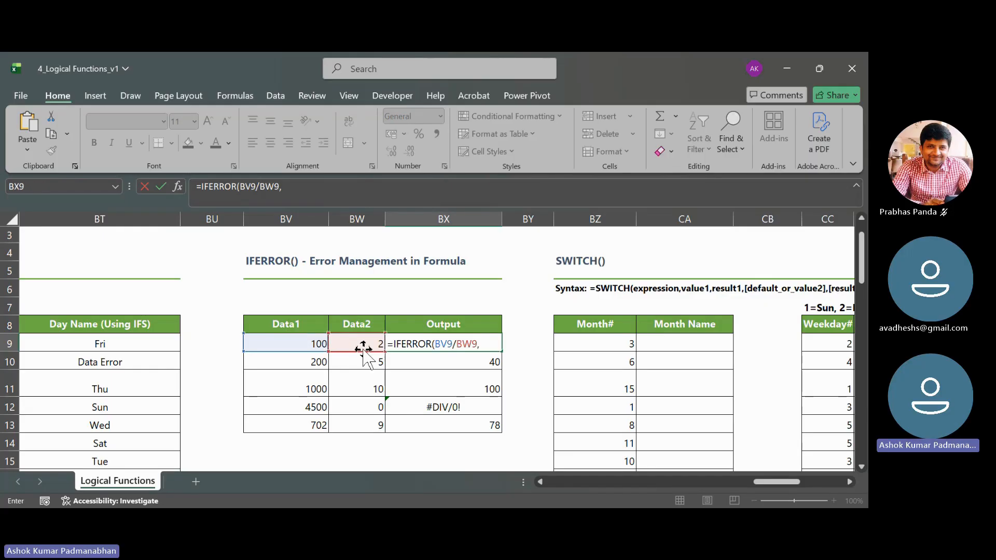
{"action": "type", "text": "\""}
{"action": "type", "text": "Div"}
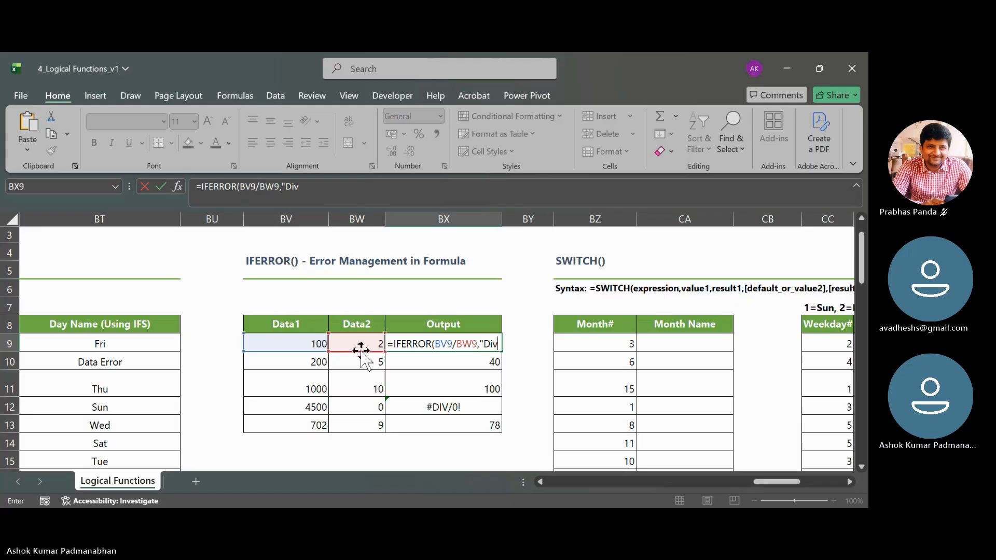
{"action": "type", "text": "ision by"}
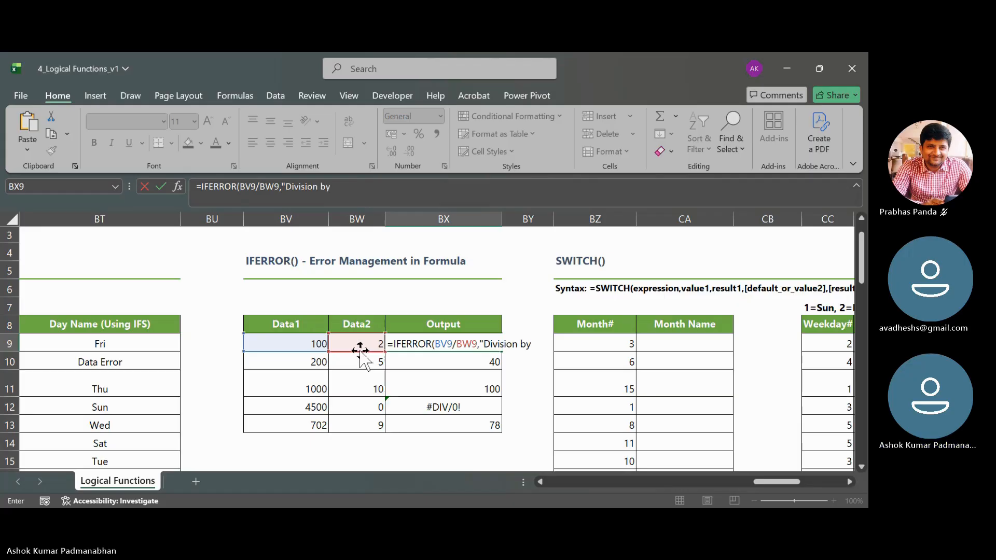
{"action": "type", "text": " Zero\")"}
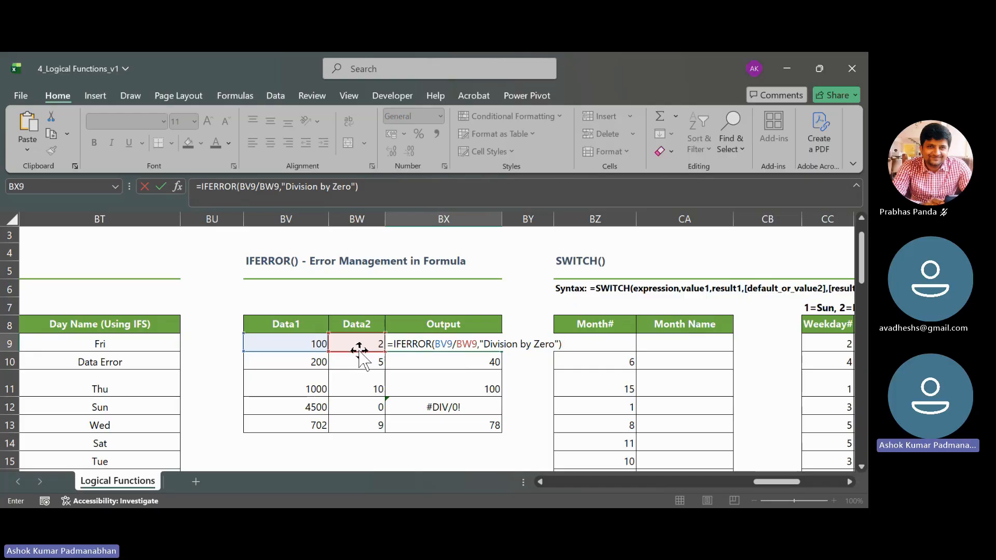
{"action": "key", "text": "Return"}
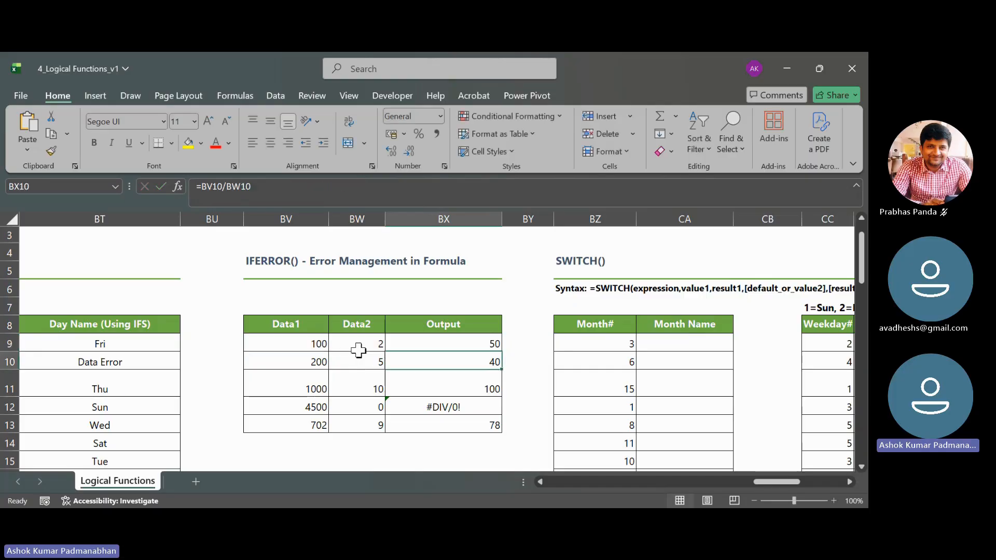
- Fill BX9's IFERROR formula down to BX13 and check the copied formula in BX12
{"action": "left_click", "coordinate": [491, 345]}
{"action": "left_click_drag", "start_coordinate": [503, 353], "coordinate": [501, 431]}
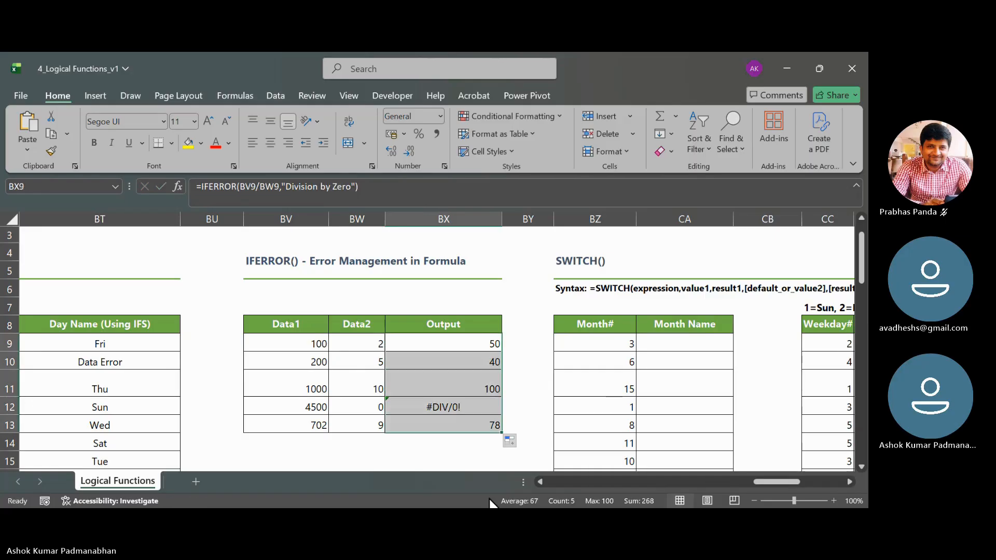
{"action": "left_click", "coordinate": [464, 409]}
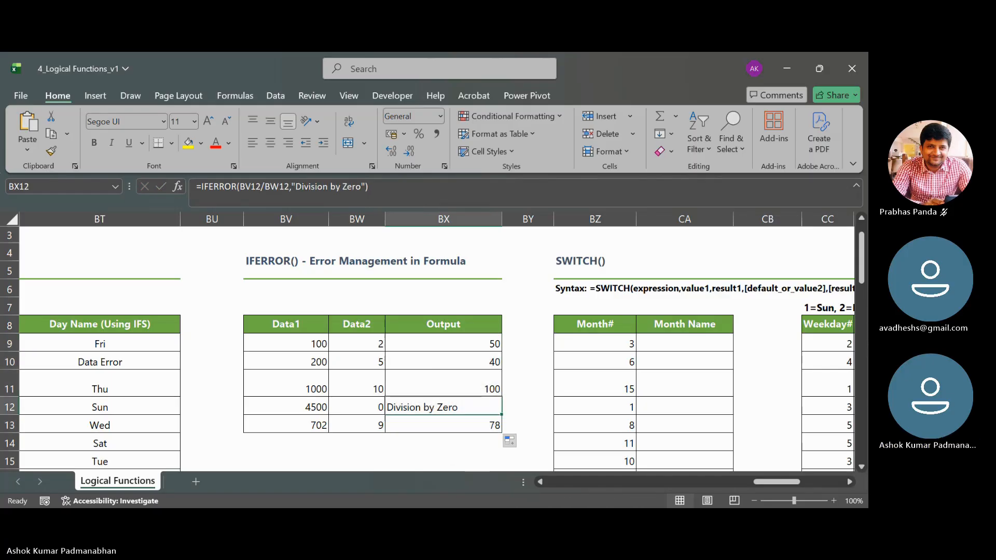
- Display BX9's IFERROR formula with its cell references for review, close it, and briefly switch to another window and back
{"action": "left_click", "coordinate": [445, 343]}
{"action": "double_click", "coordinate": [445, 344]}
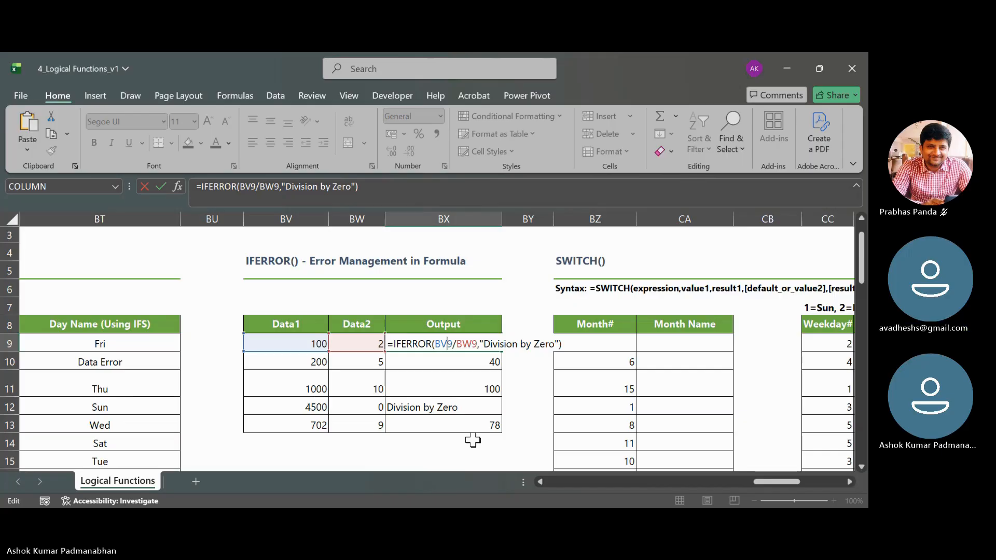
{"action": "key", "text": "Tab"}
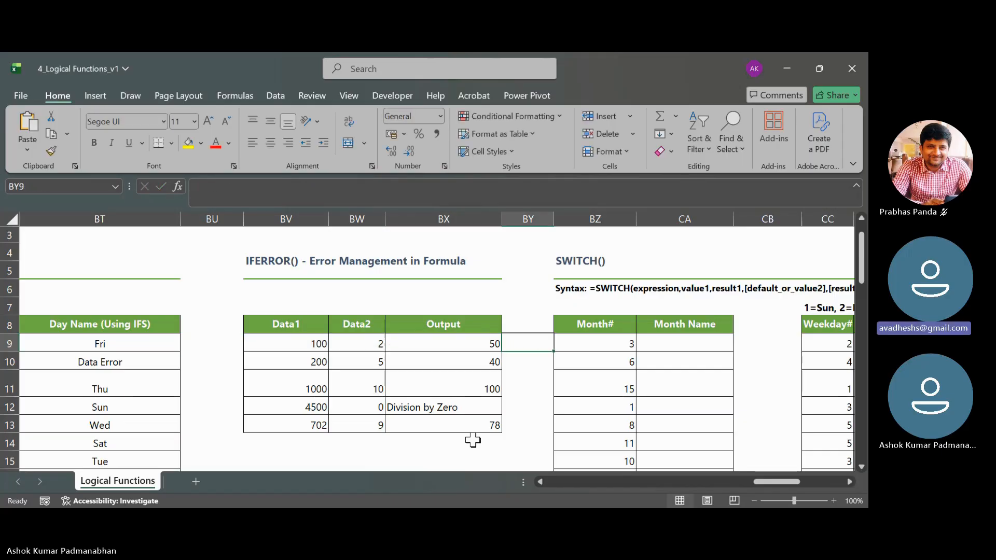
{"action": "key", "text": "alt+Tab"}
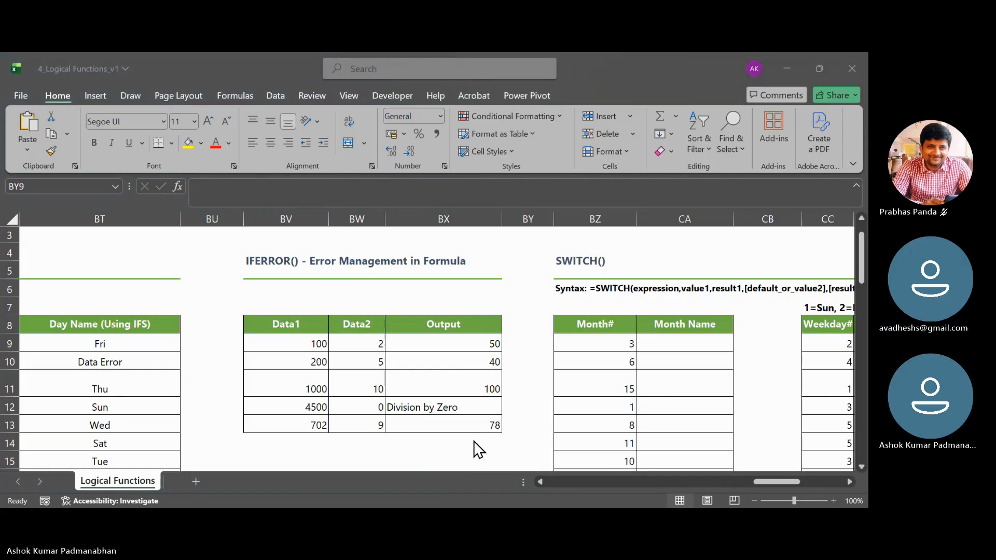
{"action": "key", "text": "alt+Tab"}
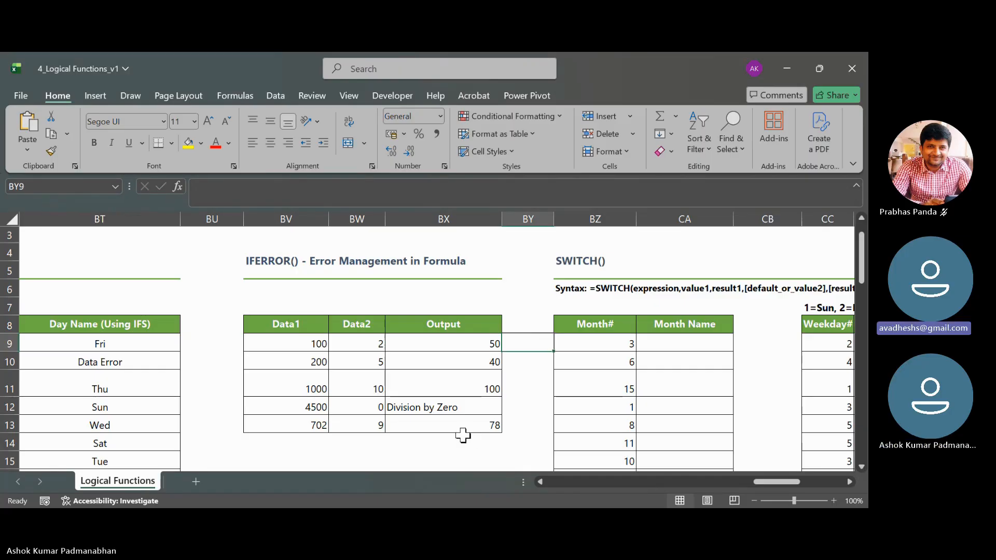
- Check the IFERROR formula in BX12 and open the one in BX9 to examine its arguments
{"action": "left_click", "coordinate": [449, 408]}
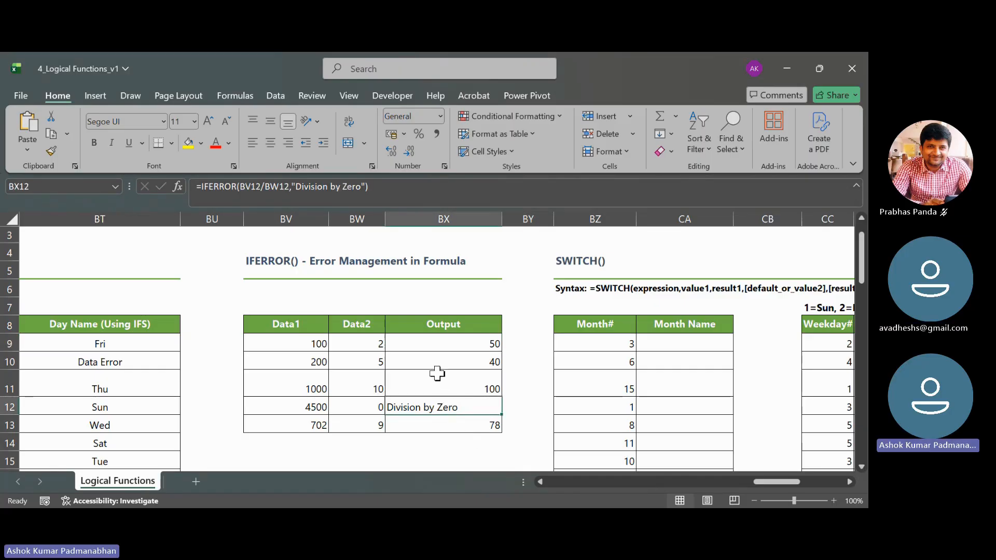
{"action": "left_click", "coordinate": [438, 345]}
{"action": "double_click", "coordinate": [438, 345]}
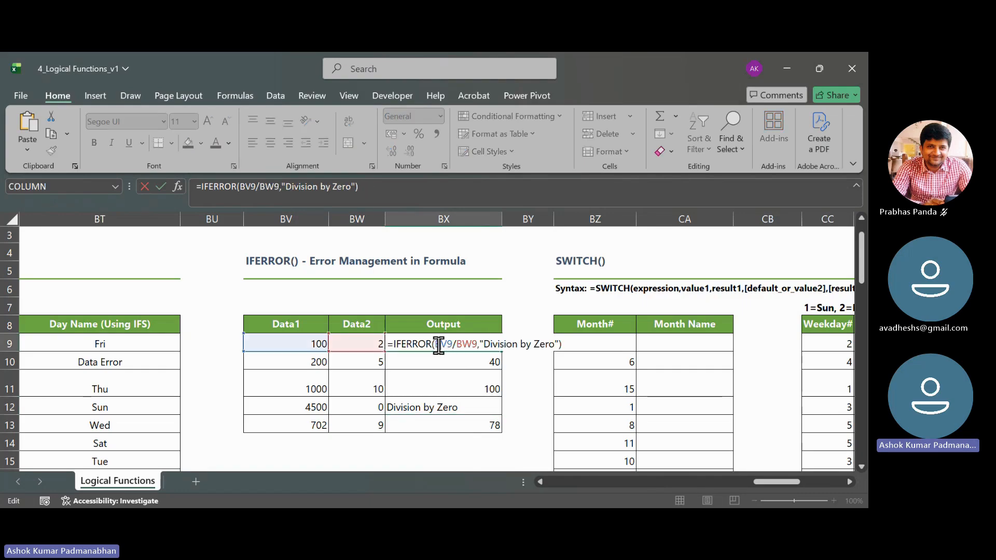
- Examine the value and error-message arguments of BX9's IFERROR formula, close it, and check the divisor in BW12
{"action": "left_click_drag", "start_coordinate": [436, 344], "coordinate": [476, 344]}
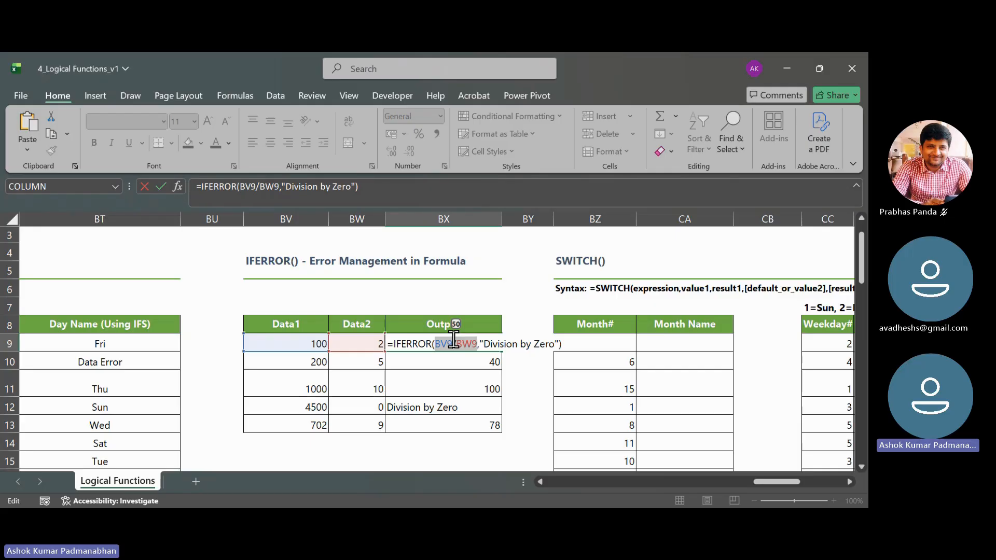
{"action": "left_click_drag", "start_coordinate": [484, 344], "coordinate": [554, 346]}
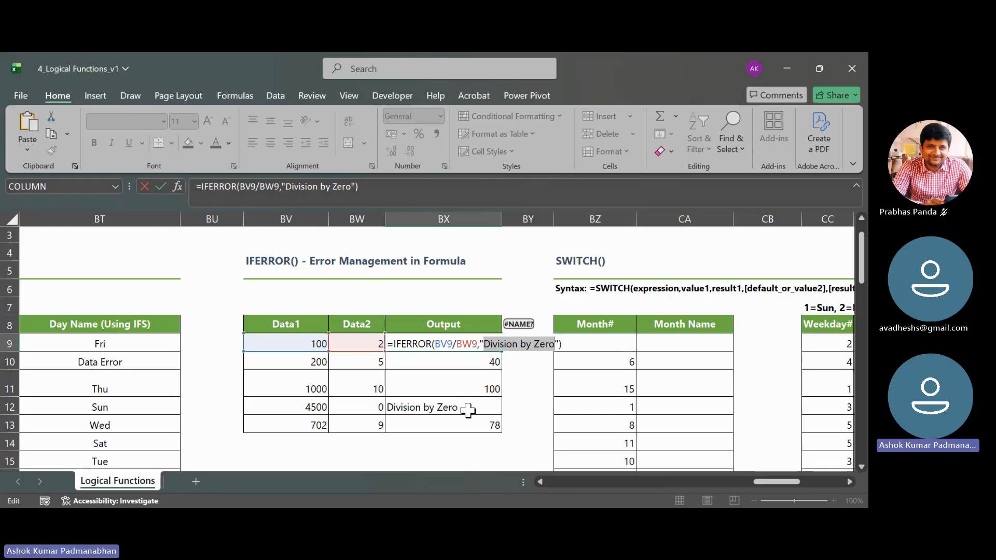
{"action": "key", "text": "Tab"}
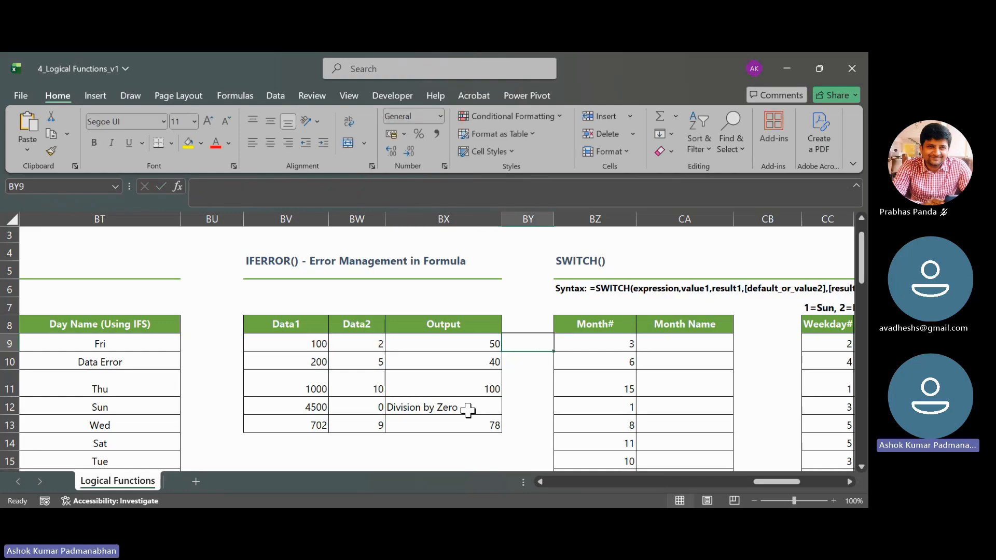
{"action": "left_click", "coordinate": [372, 408]}
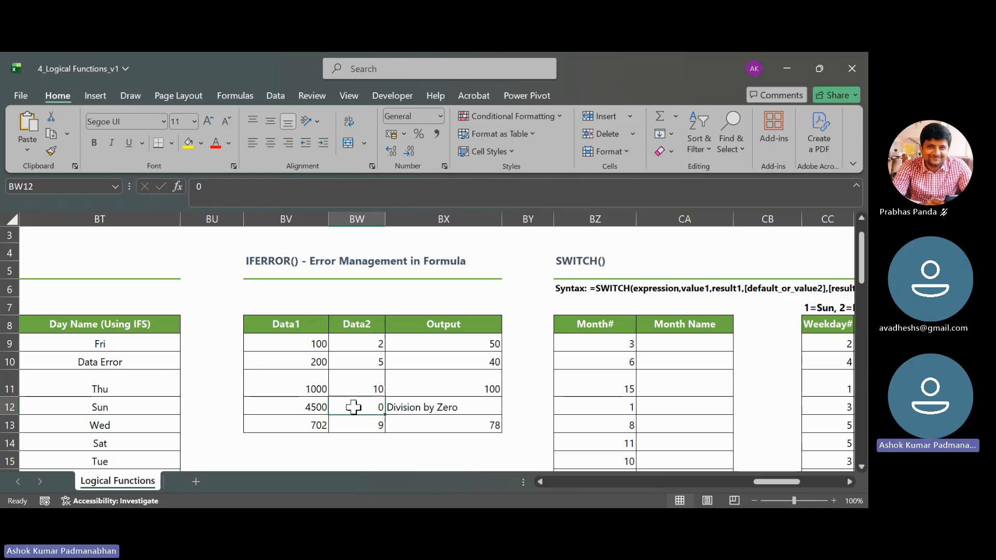
- Replace BX12's IFERROR formula with the plain division =BV12/BW12 to demonstrate the calculation without error handling
{"action": "left_click", "coordinate": [449, 406]}
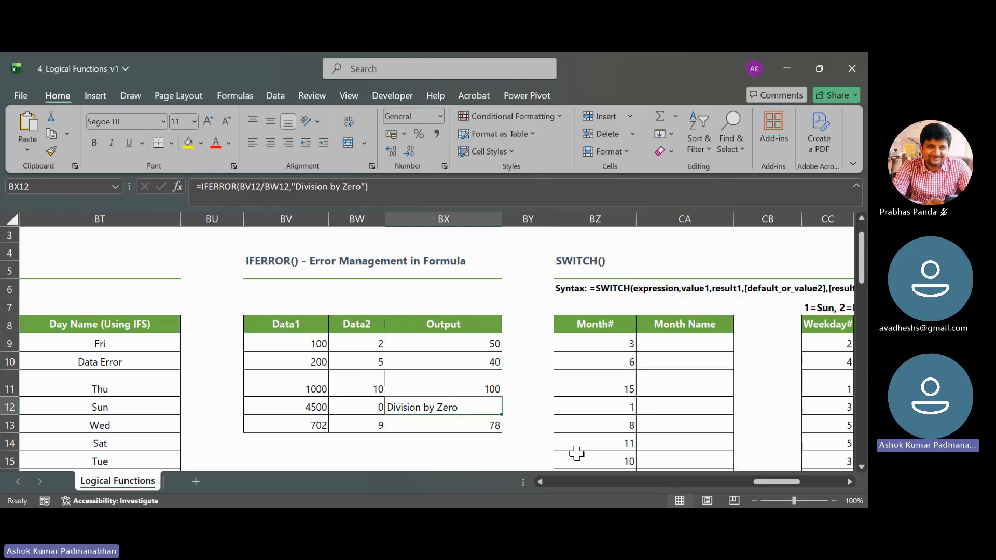
{"action": "type", "text": "=BV12"}
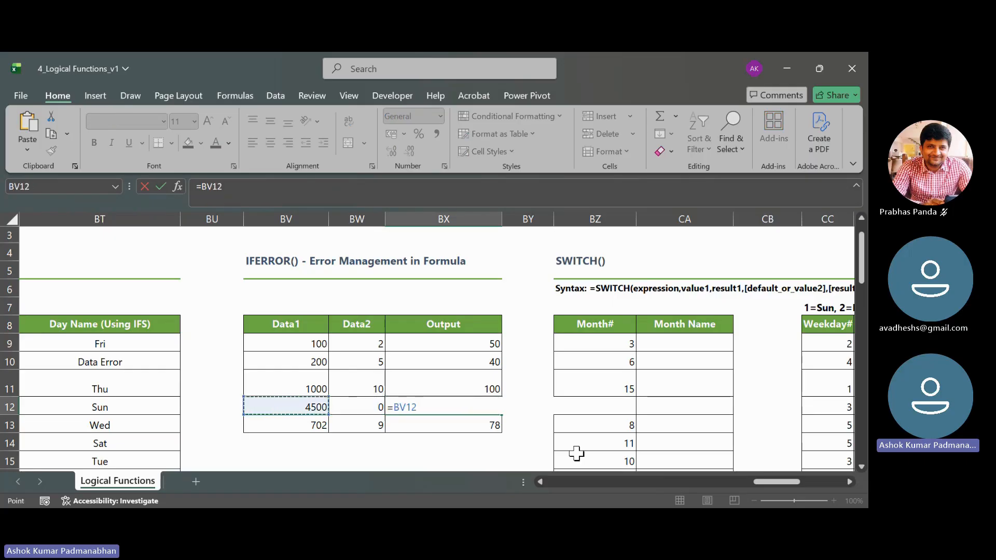
{"action": "type", "text": "/BW12"}
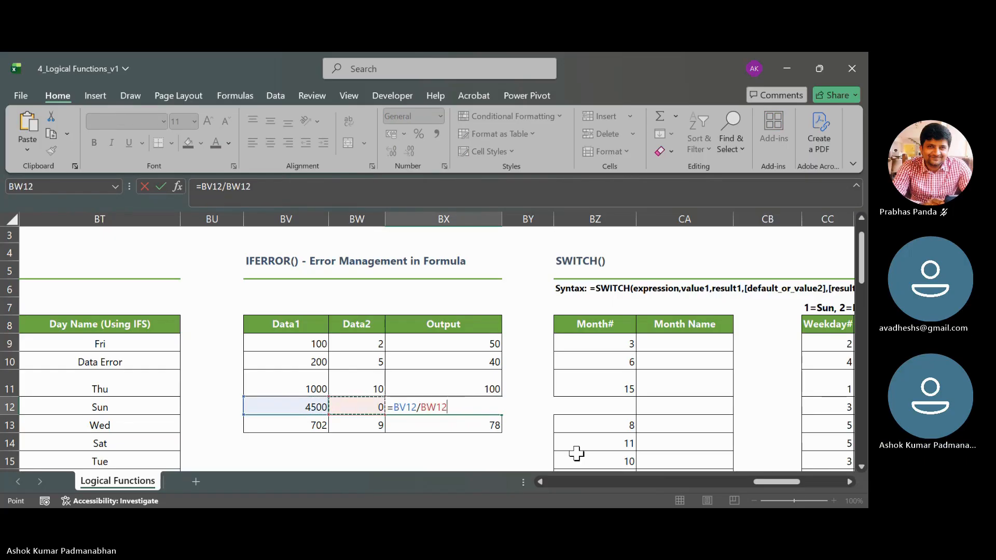
{"action": "key", "text": "Return"}
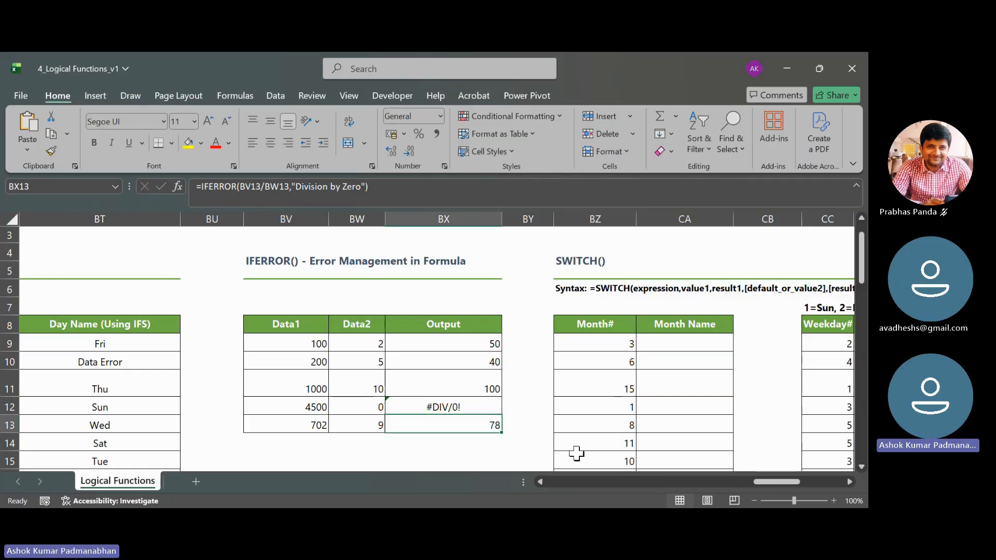
{"action": "key", "text": "Up"}
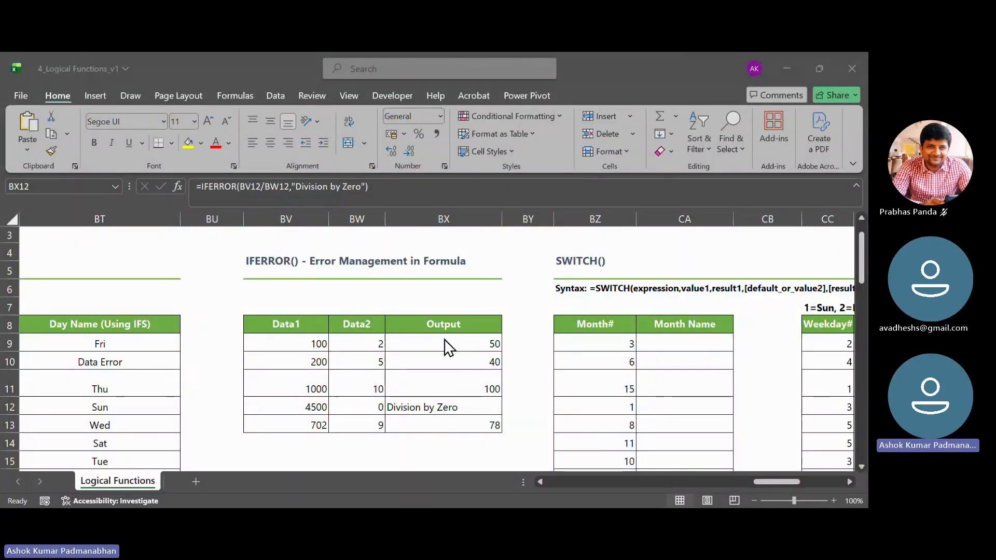
- Display BX12's IFERROR formula with its cell references for review and close it
{"action": "double_click", "coordinate": [453, 408]}
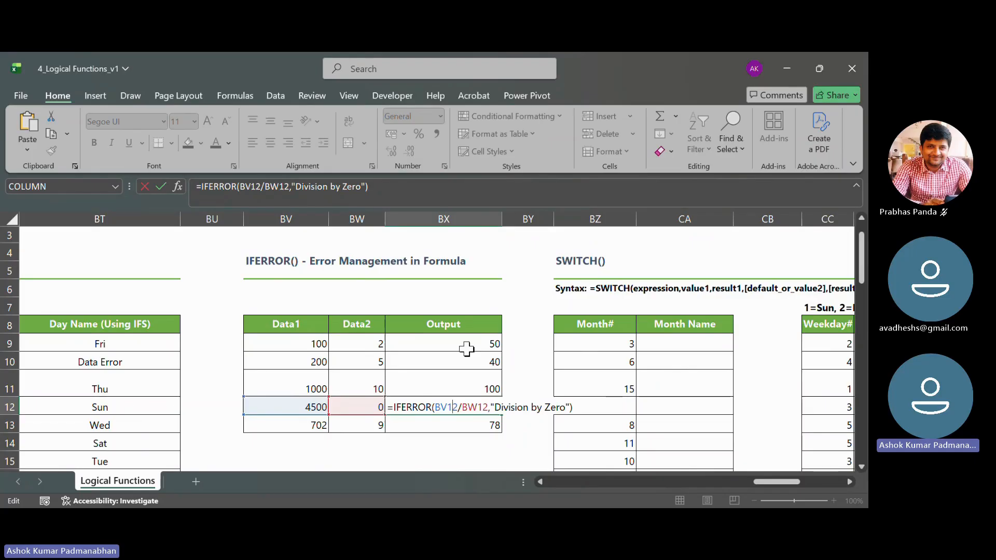
{"action": "key", "text": "Tab"}
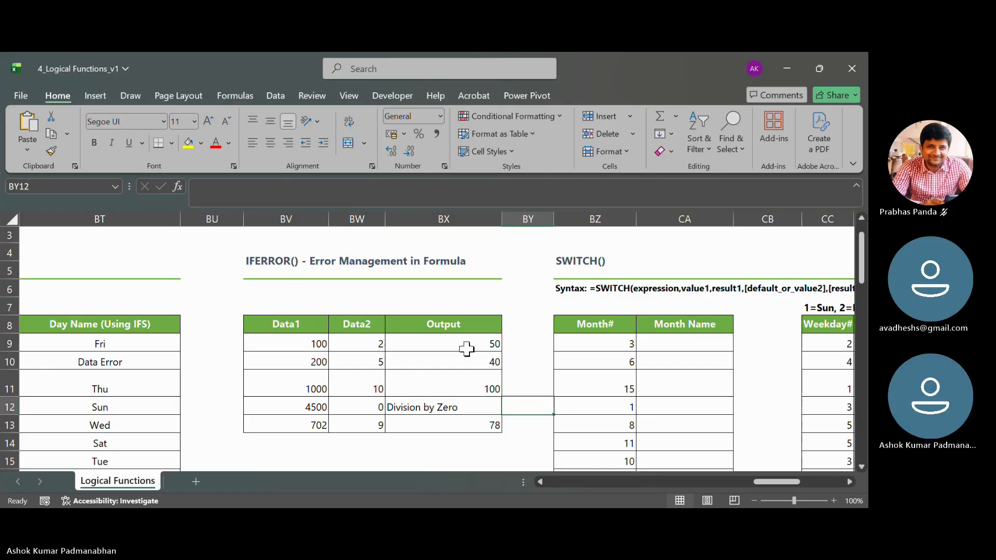
{"action": "left_click", "coordinate": [434, 448]}
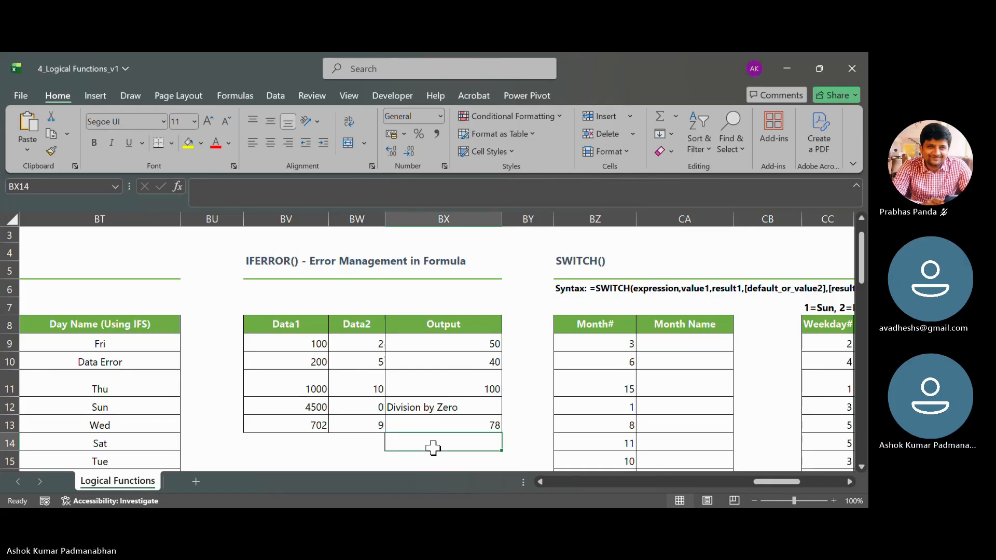
{"action": "key", "text": "alt+Tab"}
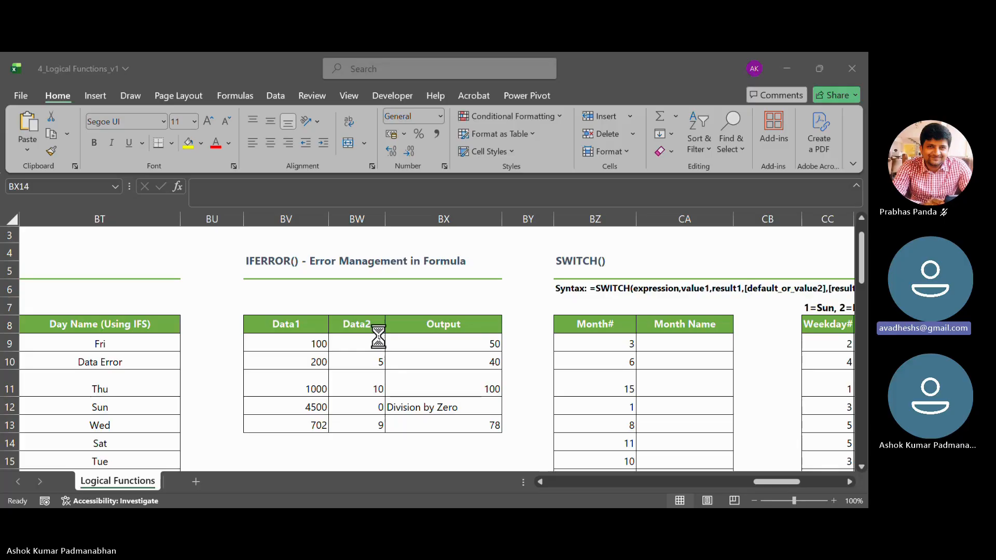
{"action": "key", "text": "ctrl+c"}
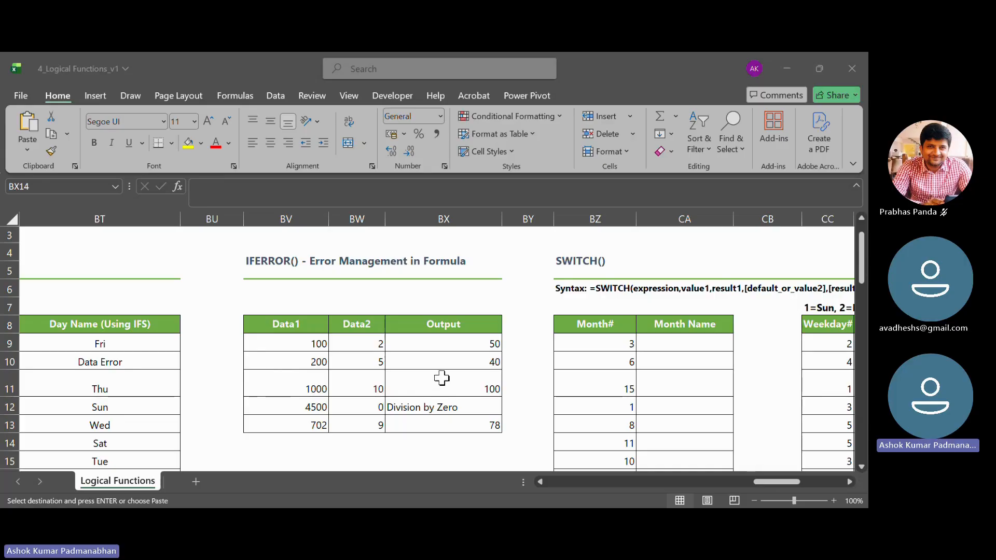
{"action": "left_click", "coordinate": [379, 379]}
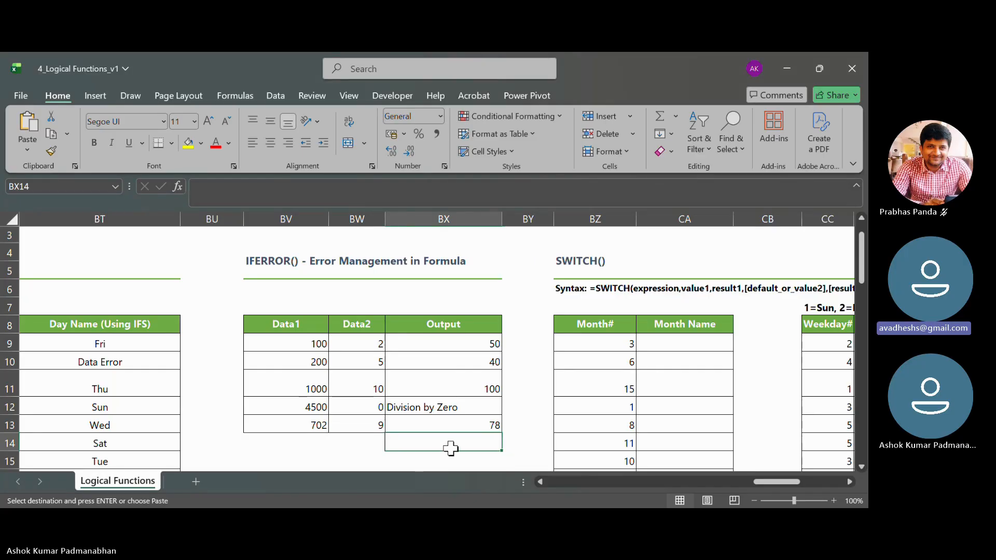
- Save the 4_Logical Functions_v1 workbook, leaving an empty cell above the IFERROR table's Output header selected
{"action": "left_click", "coordinate": [463, 289]}
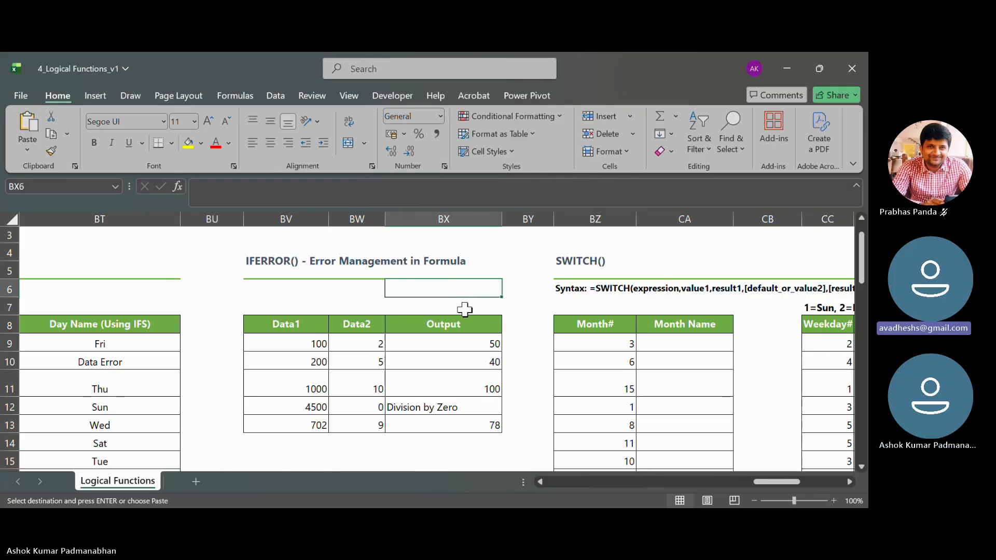
{"action": "left_click", "coordinate": [464, 310]}
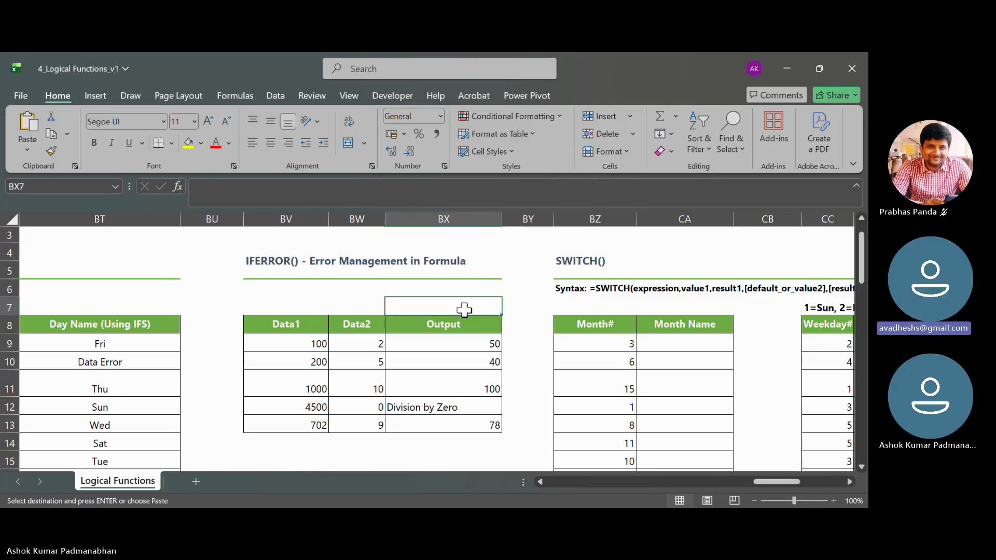
{"action": "key", "text": "ctrl+s"}
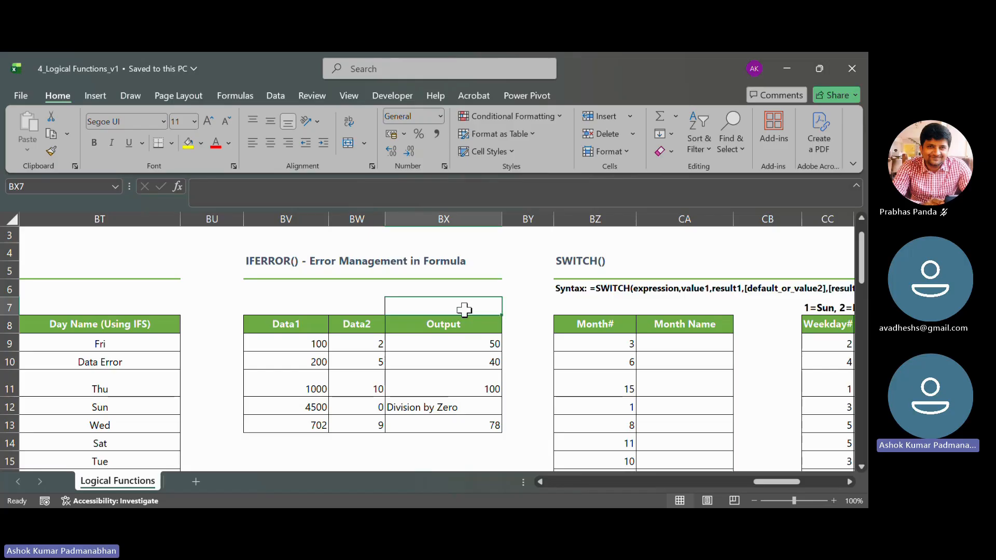
{"action": "left_click", "coordinate": [472, 289]}
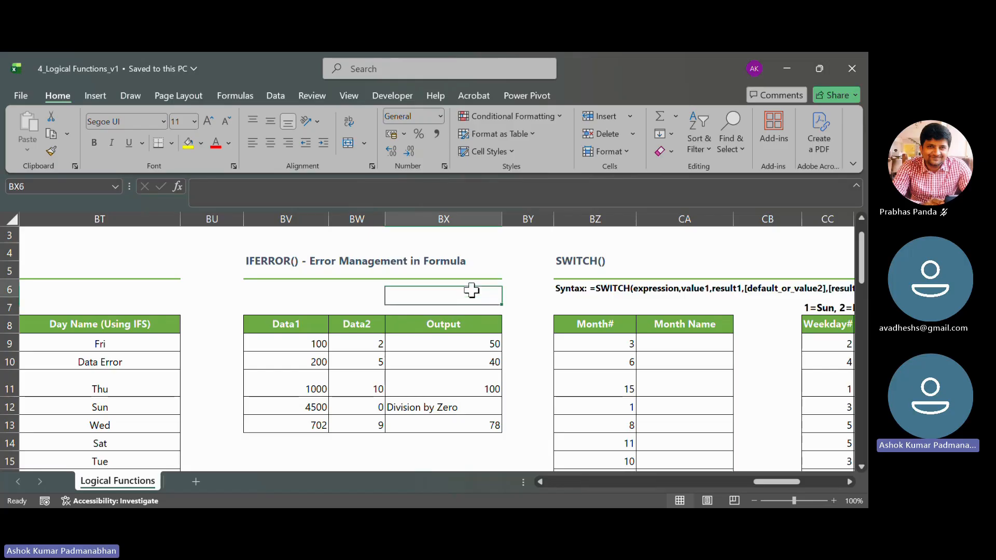